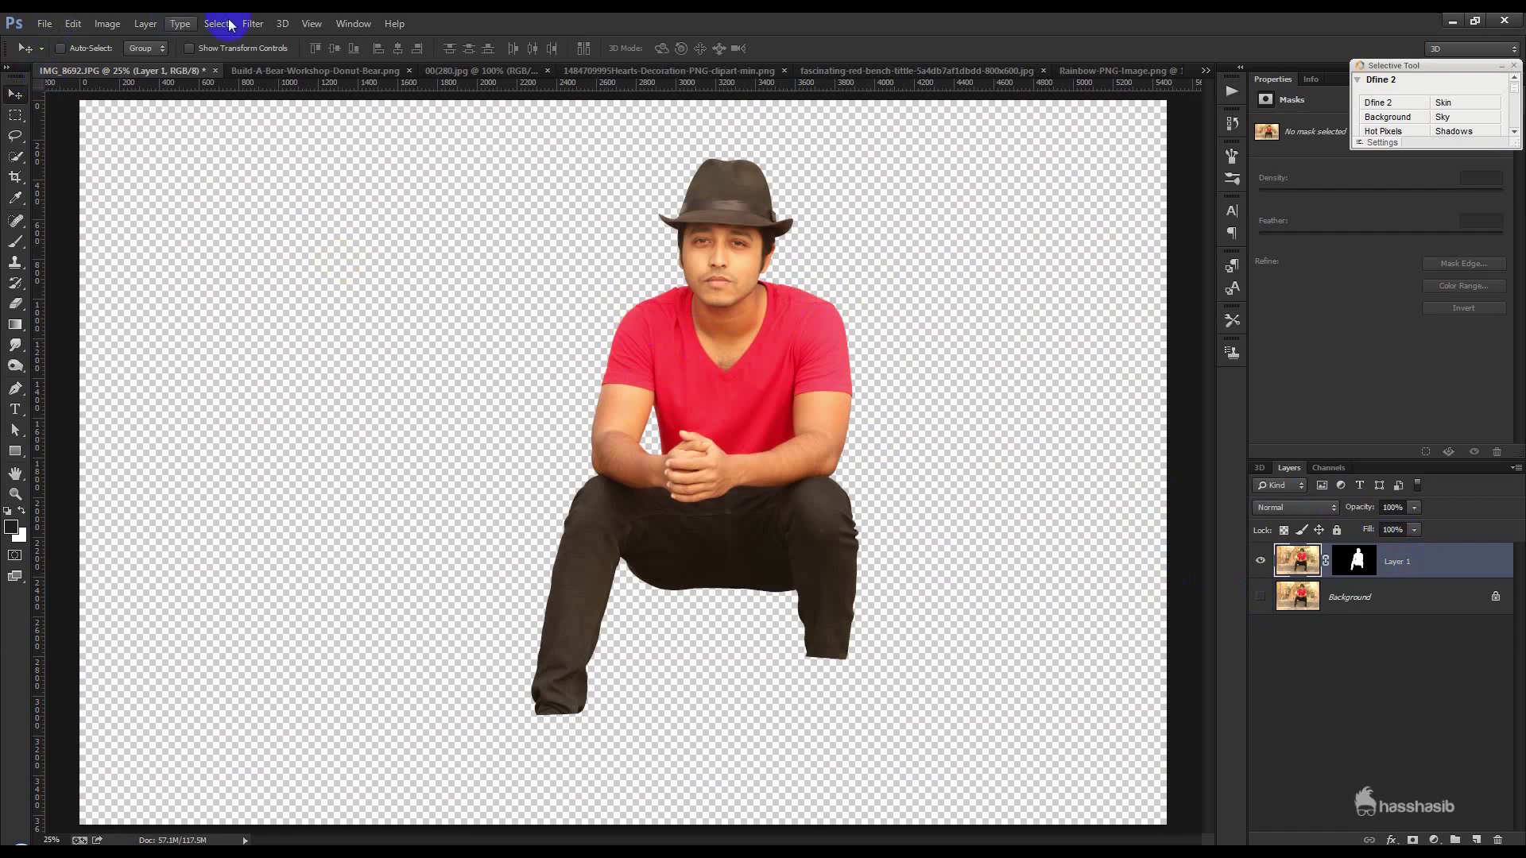
- Open the Camera Raw filter on the cut-out portrait and set Highlights to -100, Shadows to +12 and Whites to -18
left_click(253, 24)
left_click(294, 111)
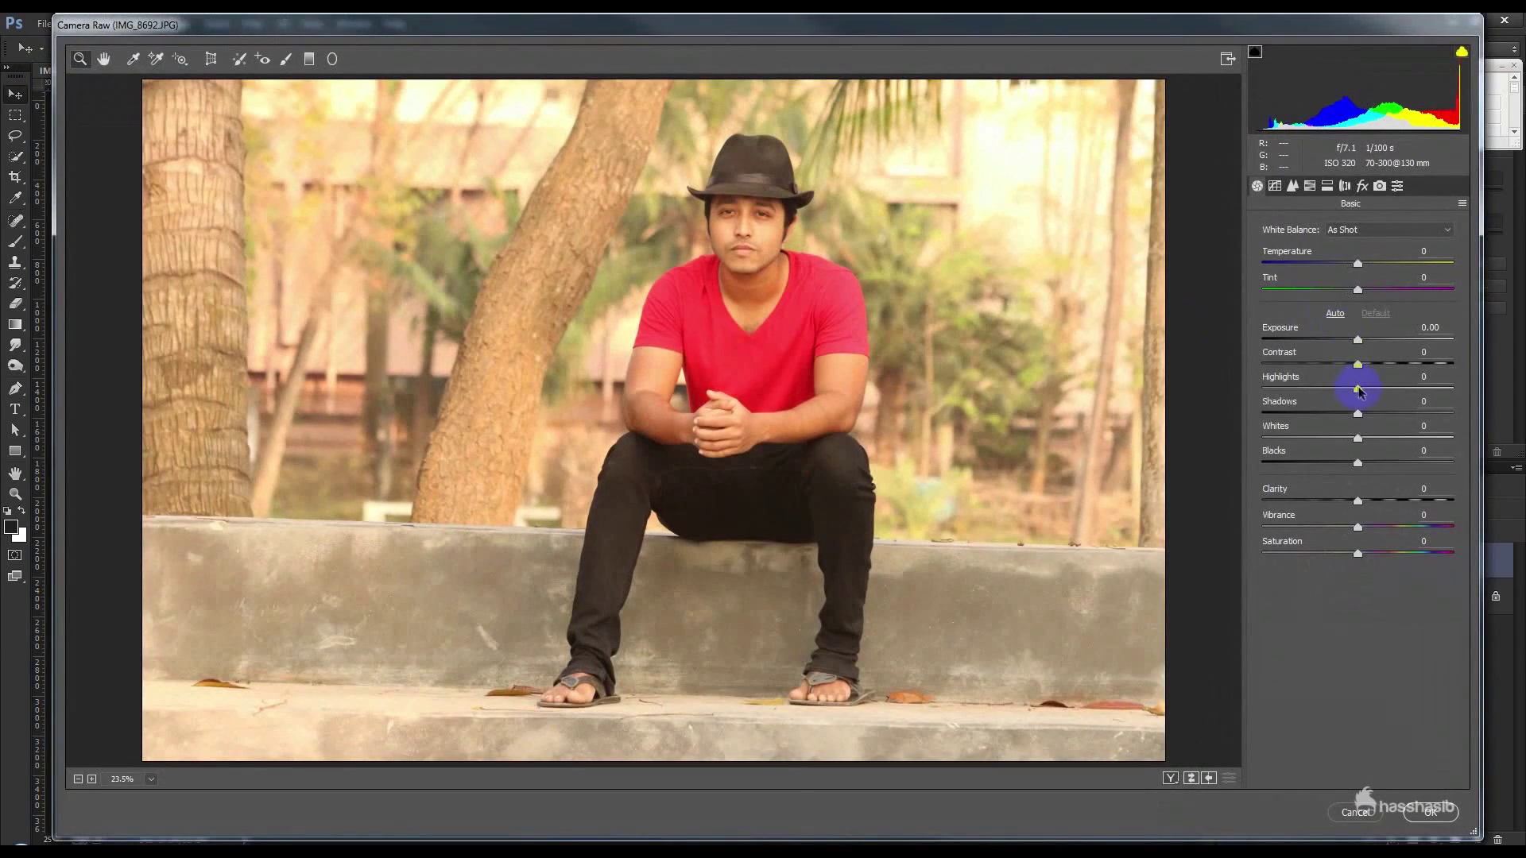
left_click_drag(1359, 390, 1182, 385)
left_click_drag(1360, 415, 1405, 403)
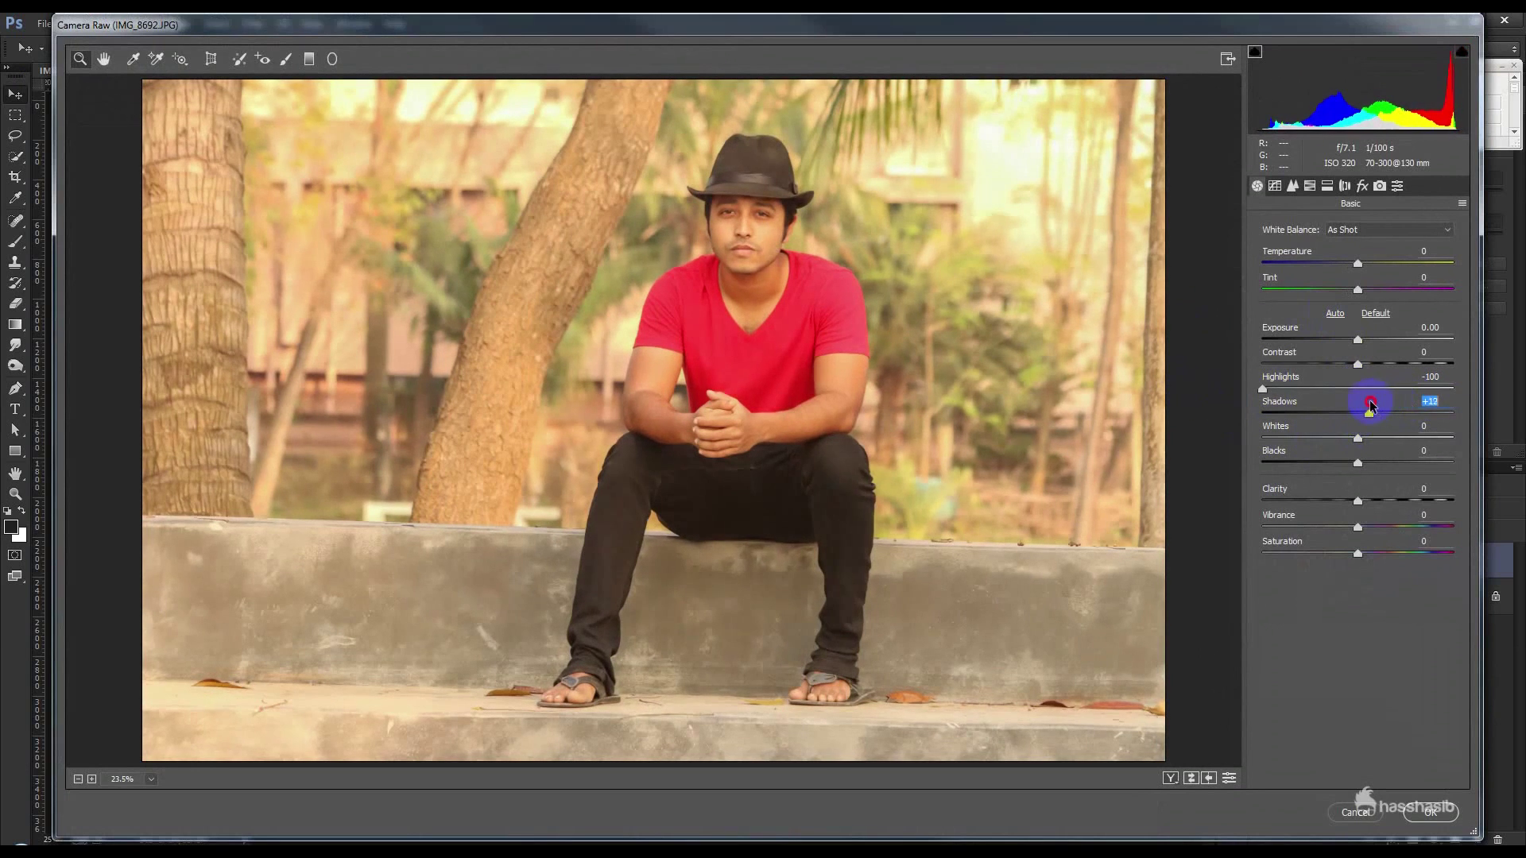
left_click_drag(1353, 445, 1311, 447)
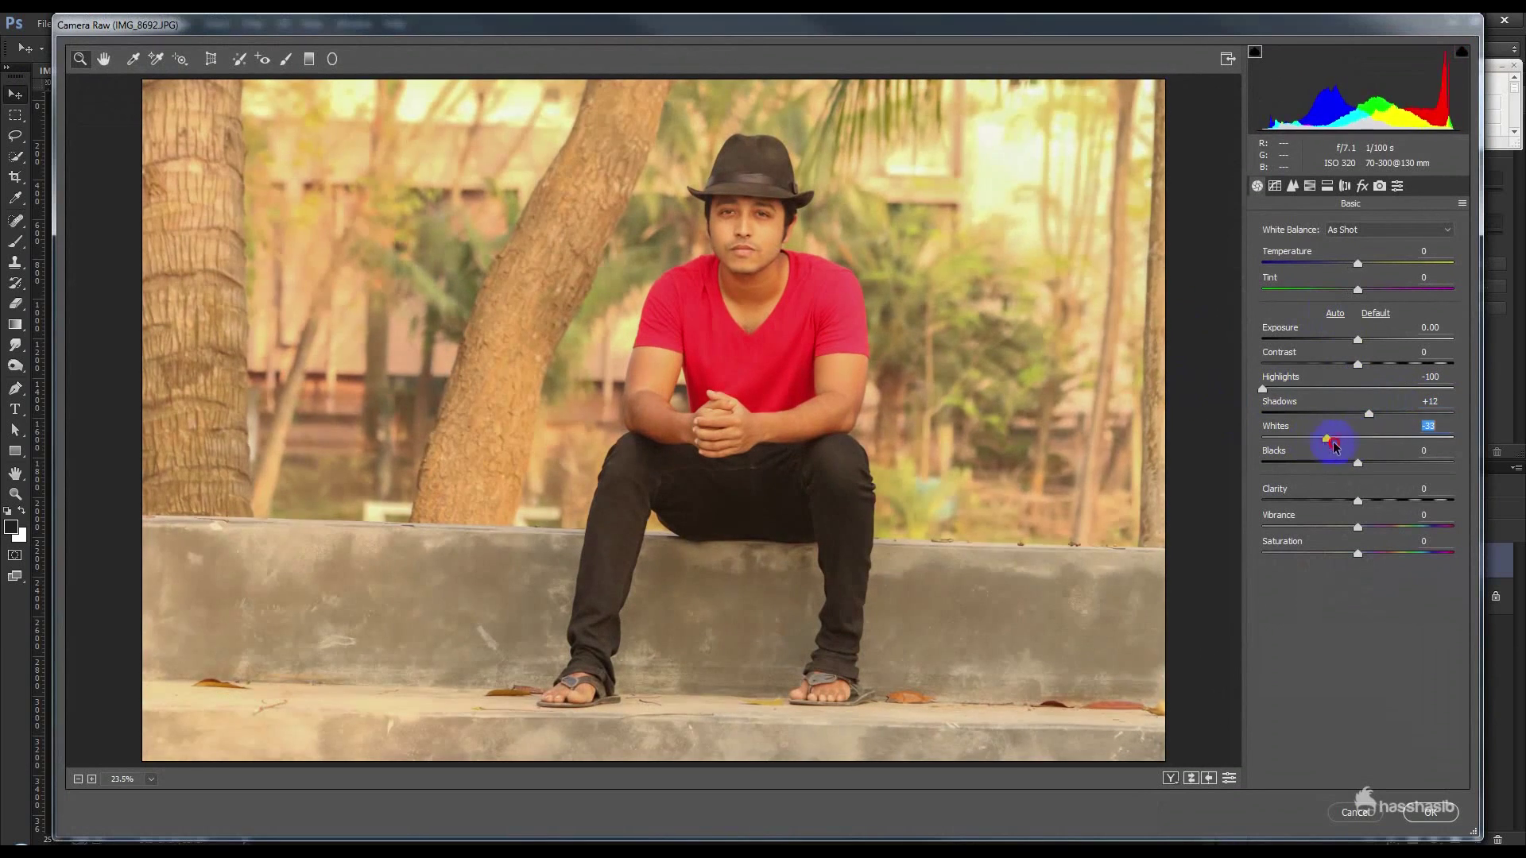
- Set the portrait's Temperature to -20 and Tint to +6, raise Clarity to +24 and slightly lower Blacks
left_click_drag(1349, 269, 1335, 272)
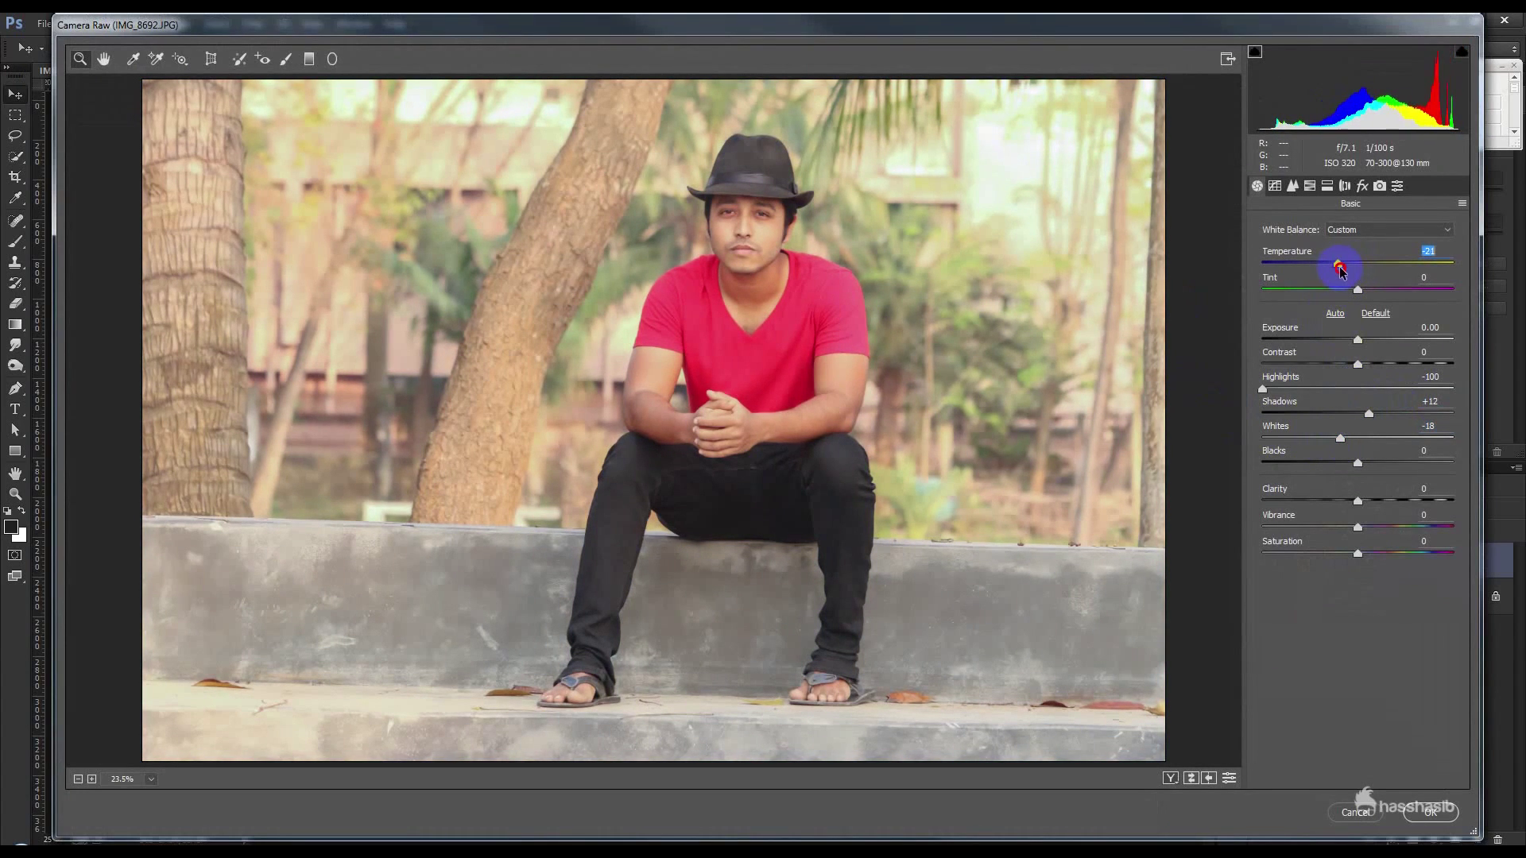
mouse_move(1358, 291)
left_mouse_down()
mouse_move(1343, 293)
mouse_move(1360, 294)
left_mouse_up()
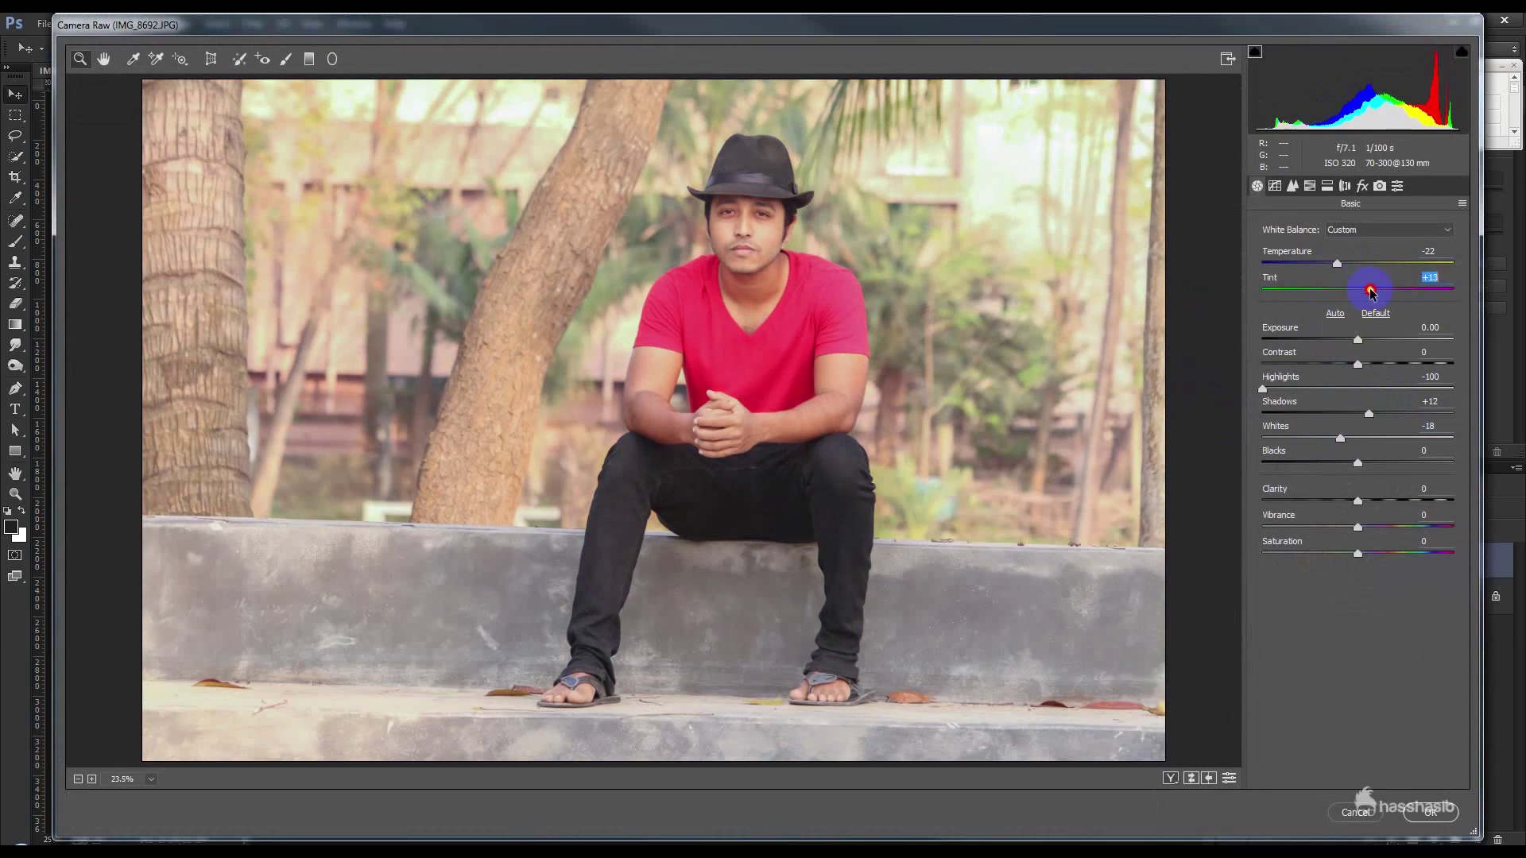
left_click_drag(1339, 268, 1342, 268)
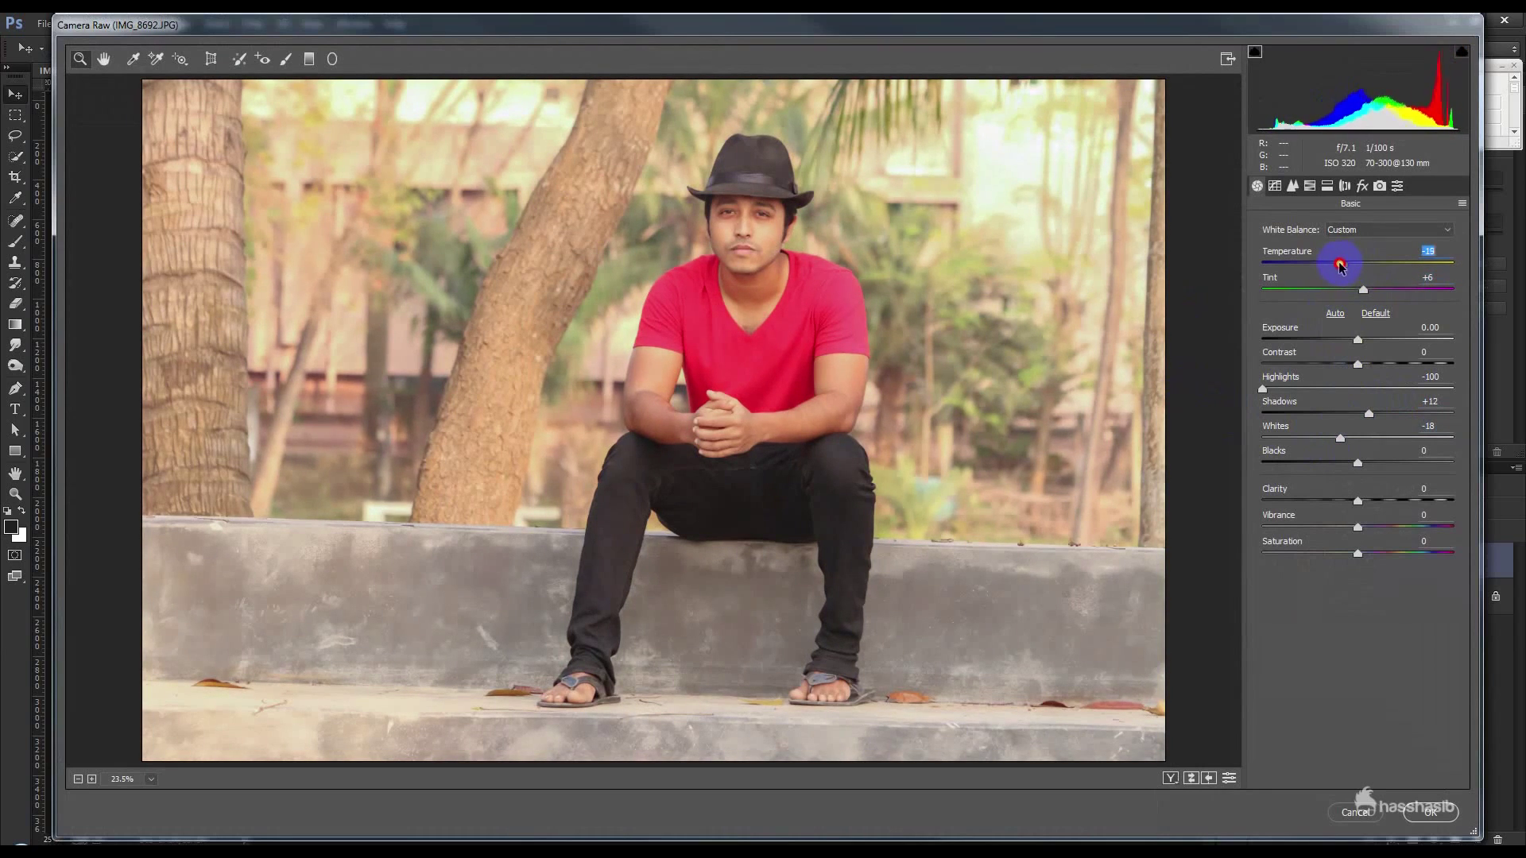
left_click_drag(1359, 501, 1353, 467)
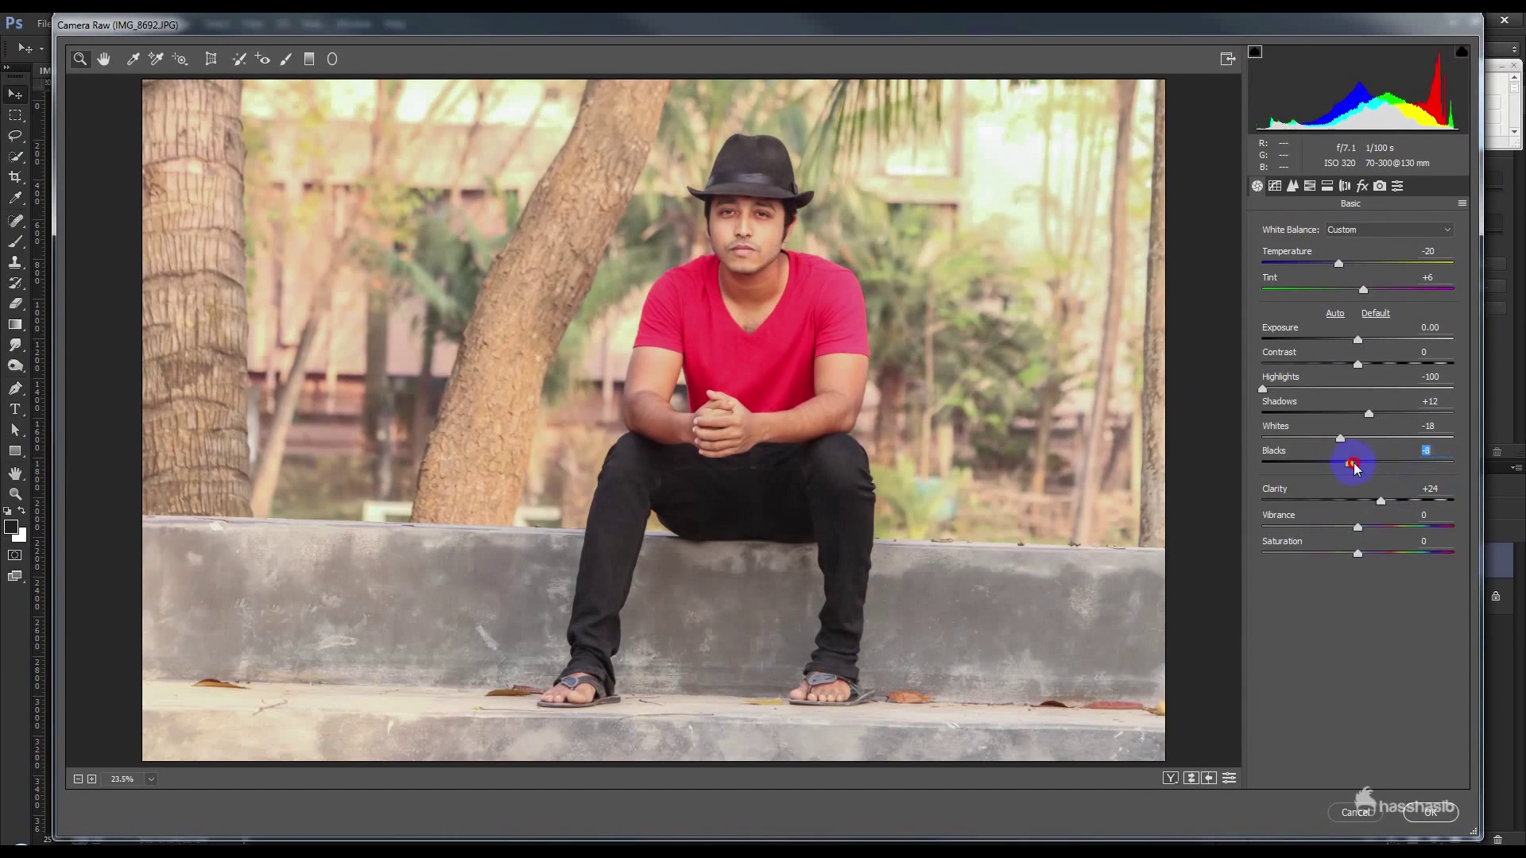
- Adjust the portrait's parametric tone curve to Highlights +14, Lights -10, Darks -1 and slightly lowered Shadows
left_click(1291, 188)
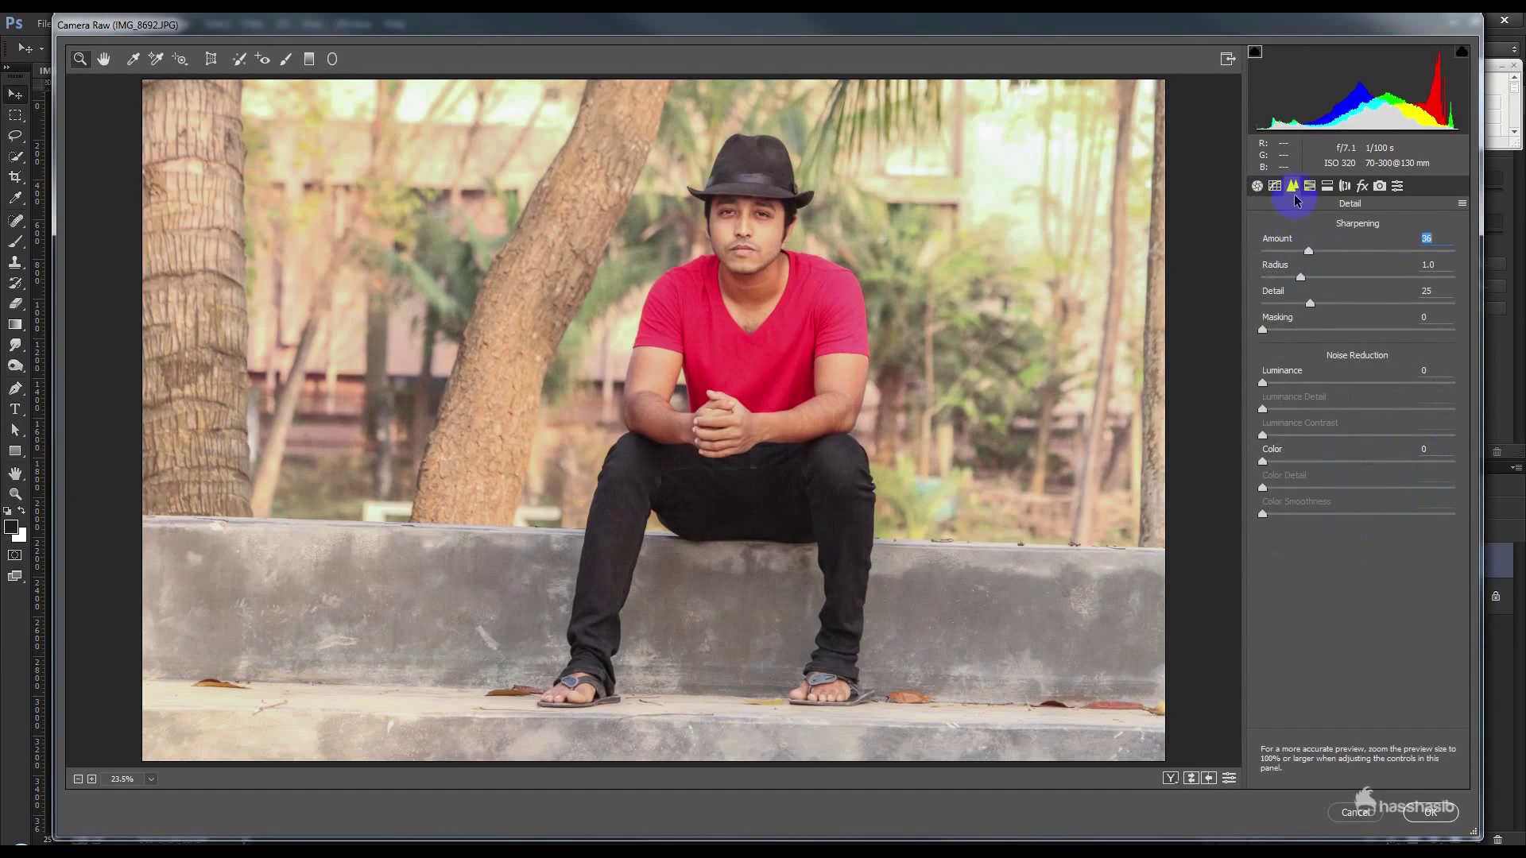
left_click(1270, 187)
left_click_drag(1358, 502, 1356, 552)
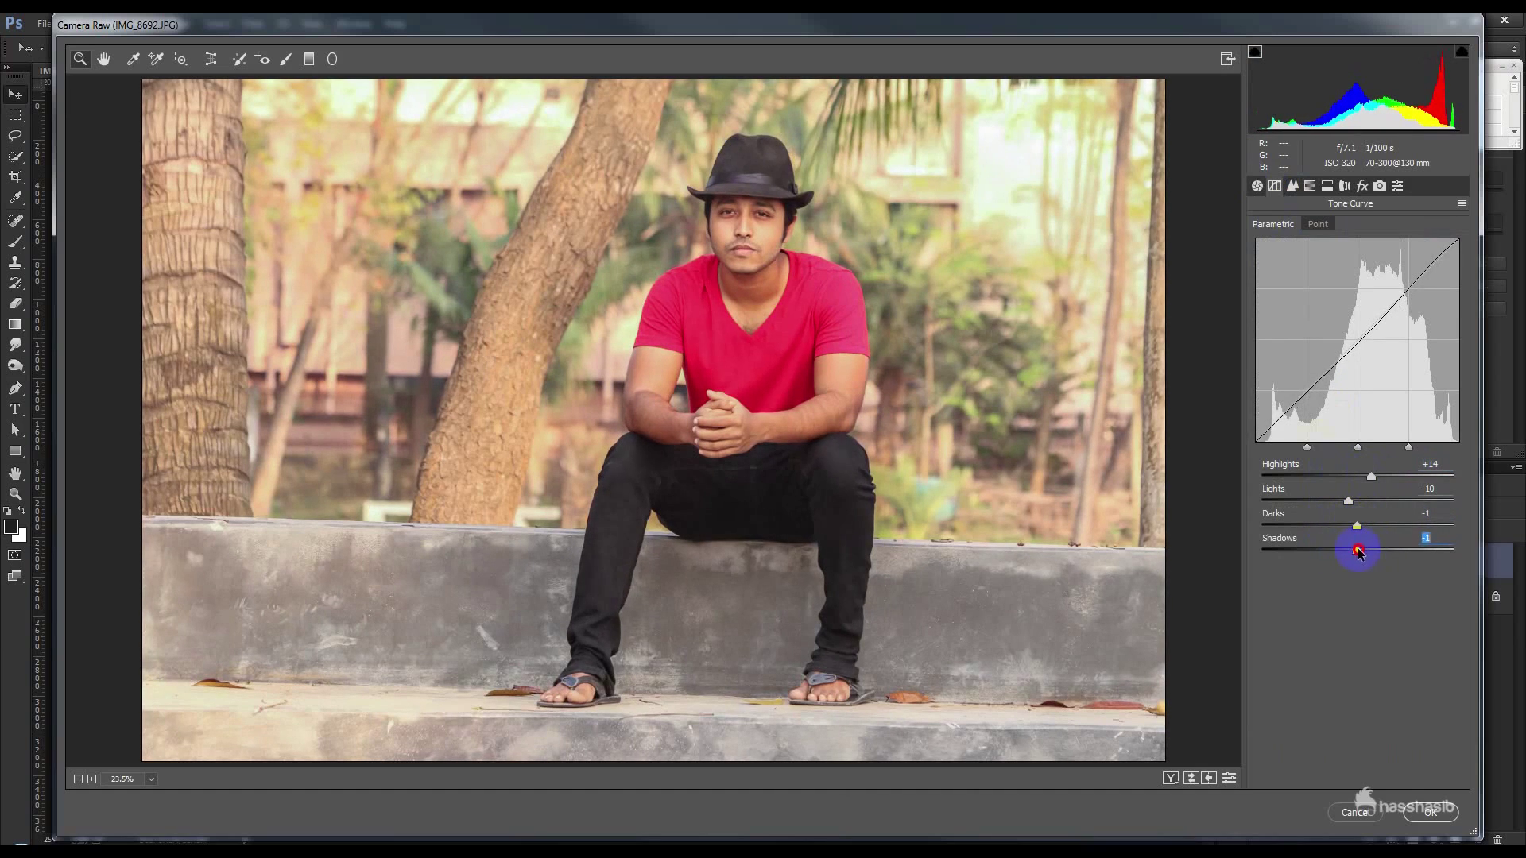
- Set the basic adjustments to Contrast +16, Clarity +28 and Blacks about +15, and apply the Camera Raw filter
left_click(1257, 185)
left_click_drag(1388, 366, 1375, 365)
mouse_move(1381, 503)
left_mouse_down()
mouse_move(1401, 503)
mouse_move(1380, 461)
mouse_move(1342, 461)
mouse_move(1389, 473)
left_mouse_up()
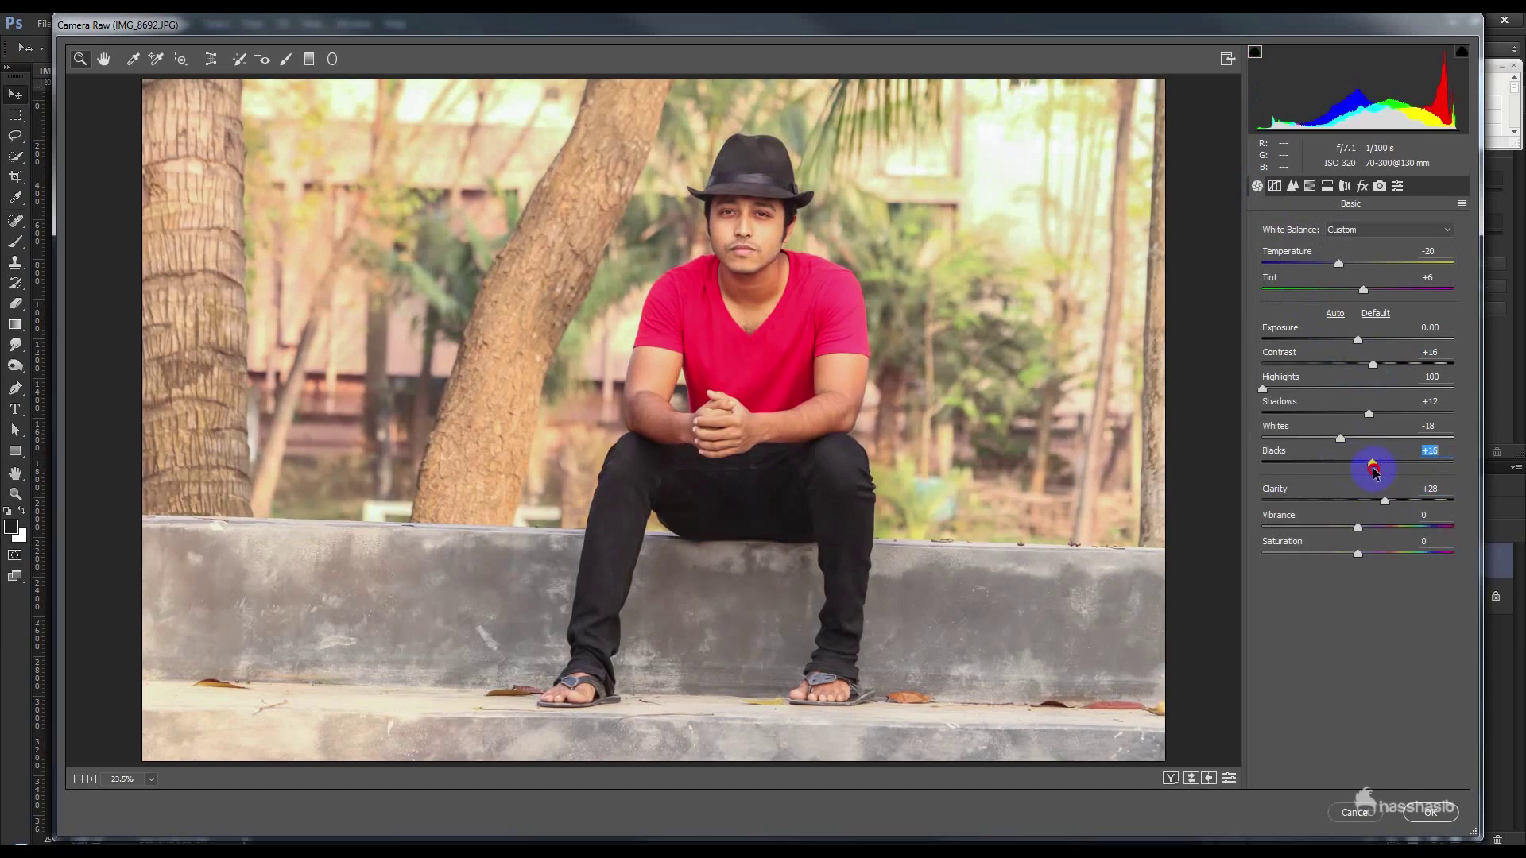
left_click(1431, 813)
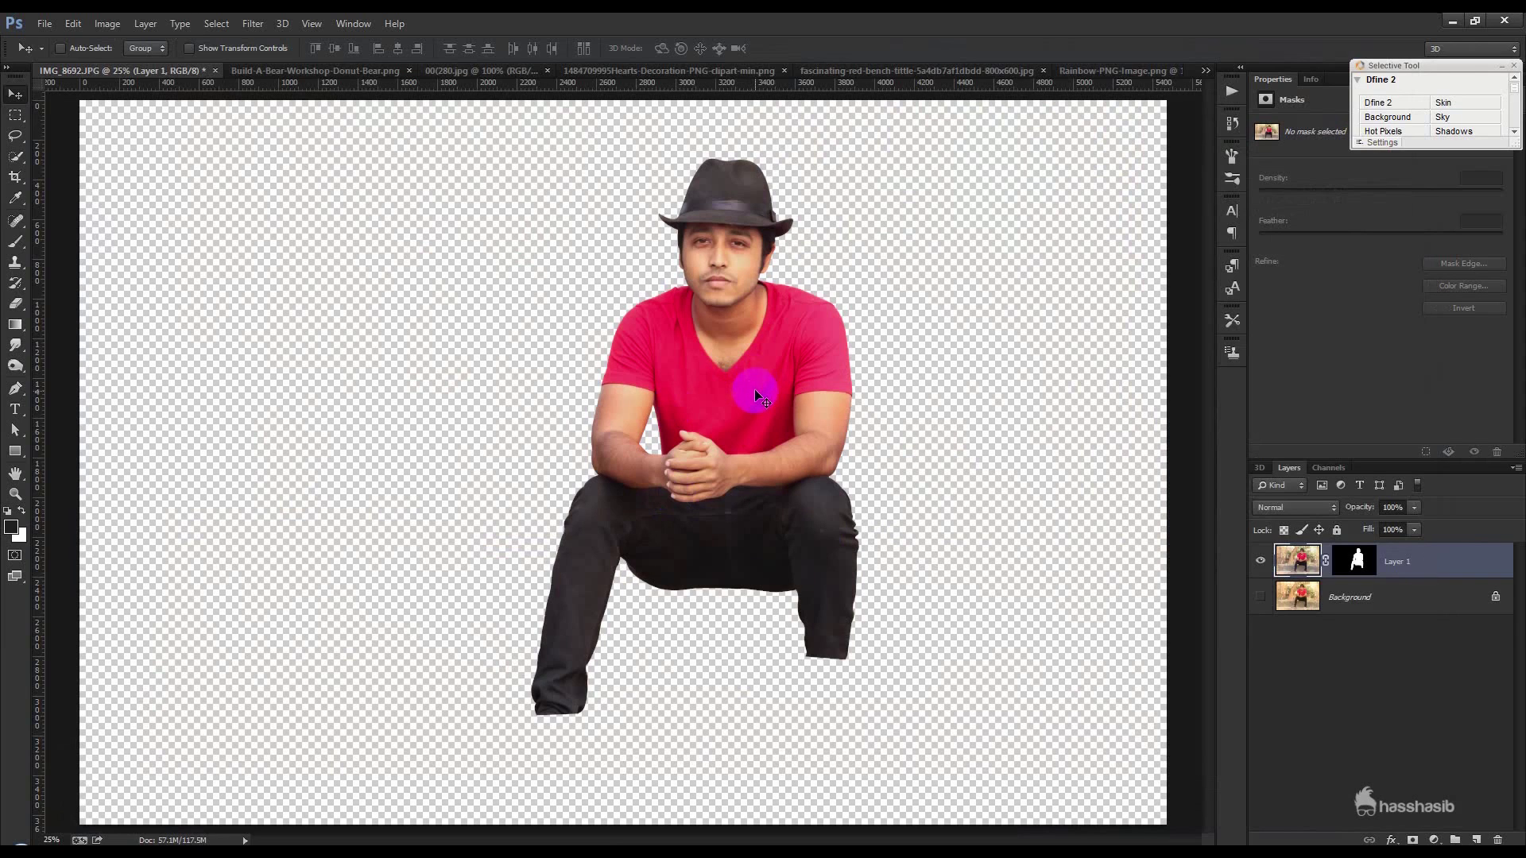
- Create a new white RGB document measuring 6 x 6 inches at 300 pixels/inch
left_click(53, 25)
left_click(57, 27)
left_click(57, 27)
left_click(59, 42)
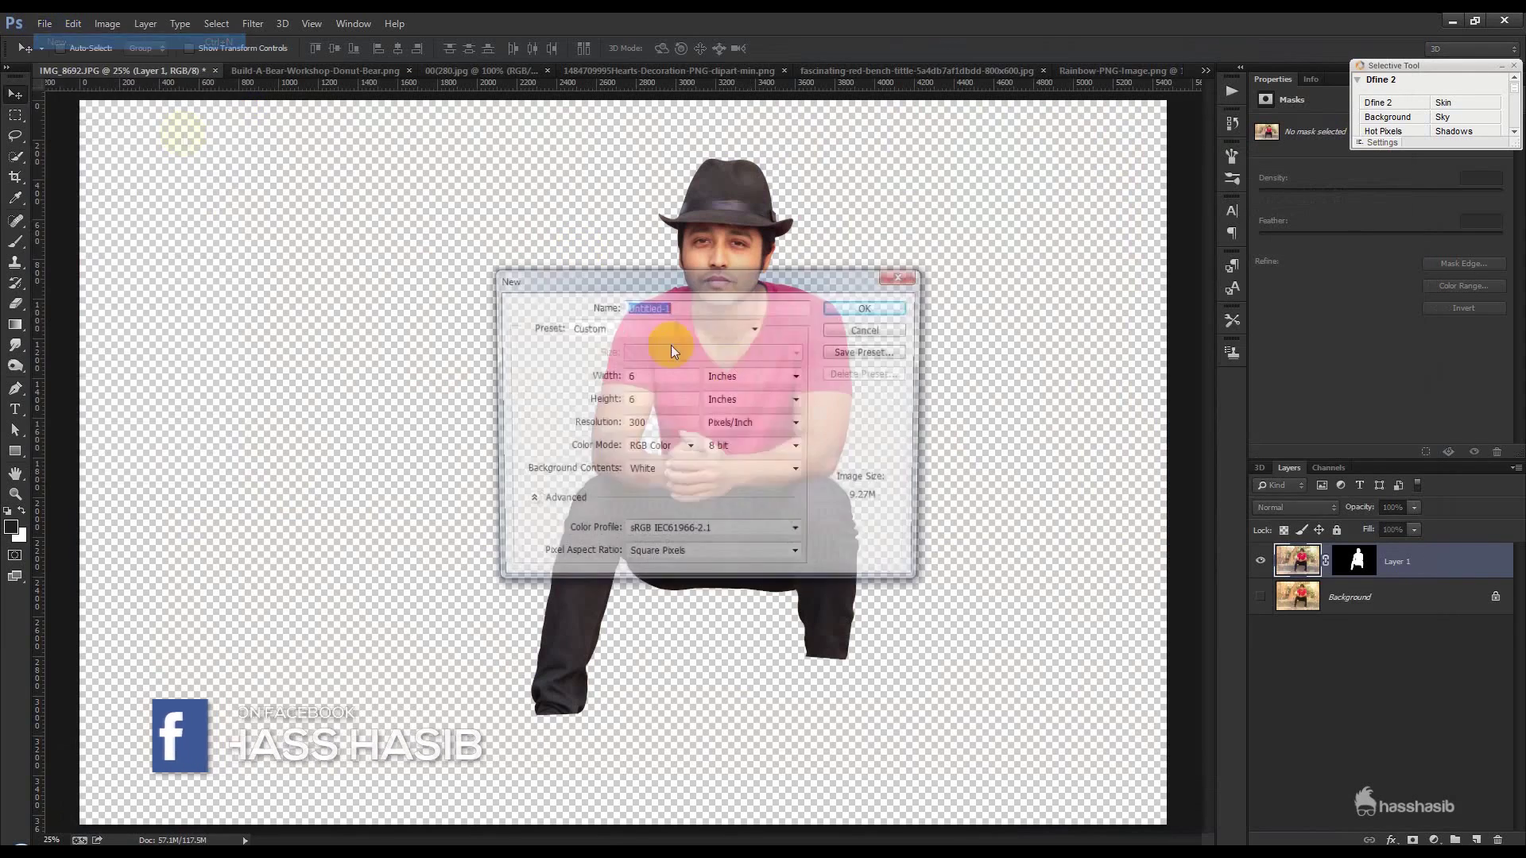
left_click(641, 398)
key("Tab")
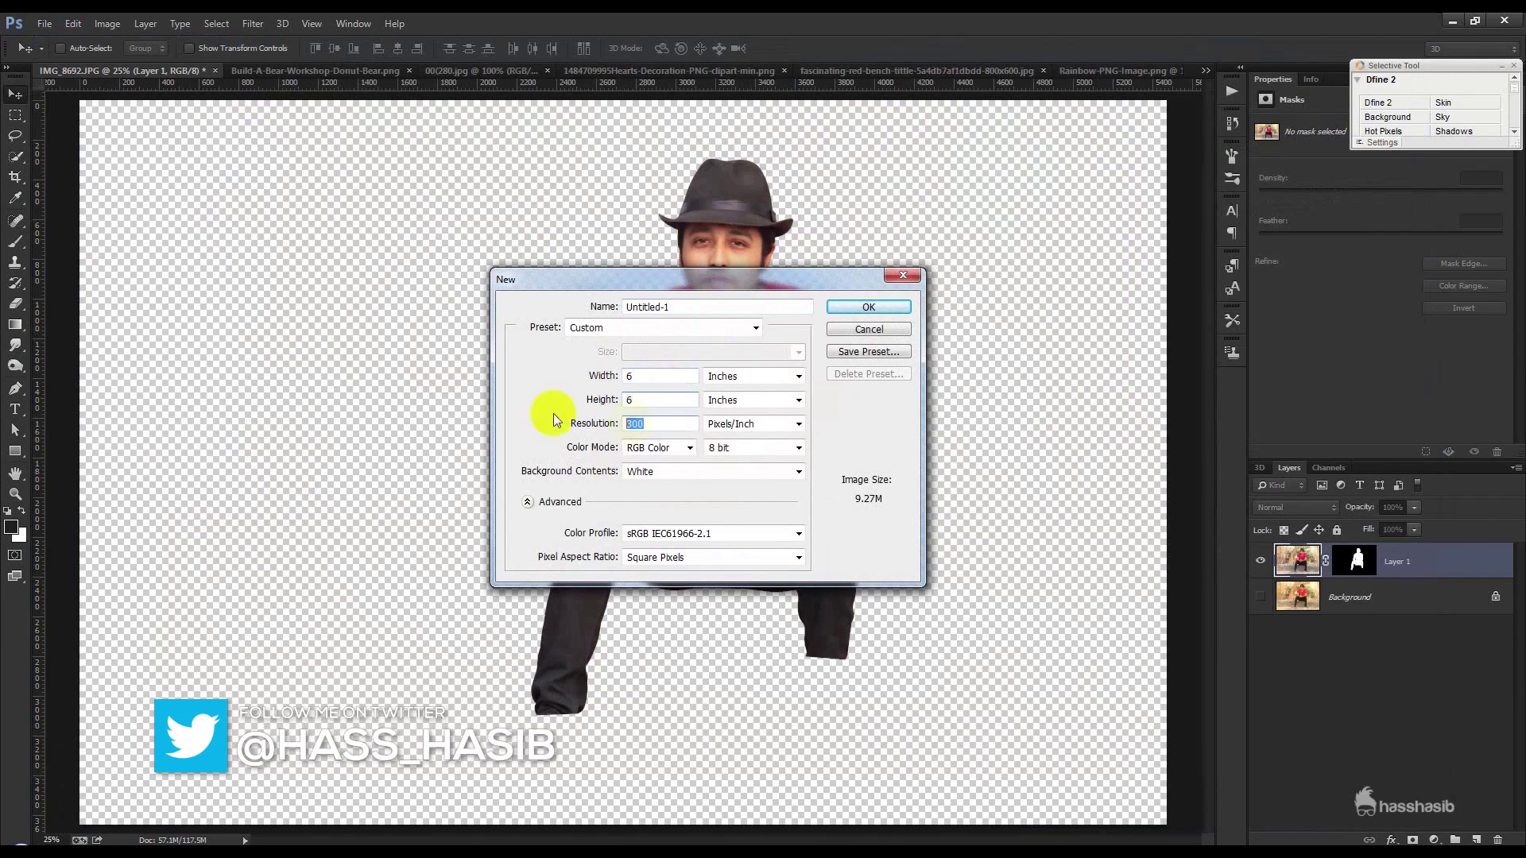
left_click(885, 312)
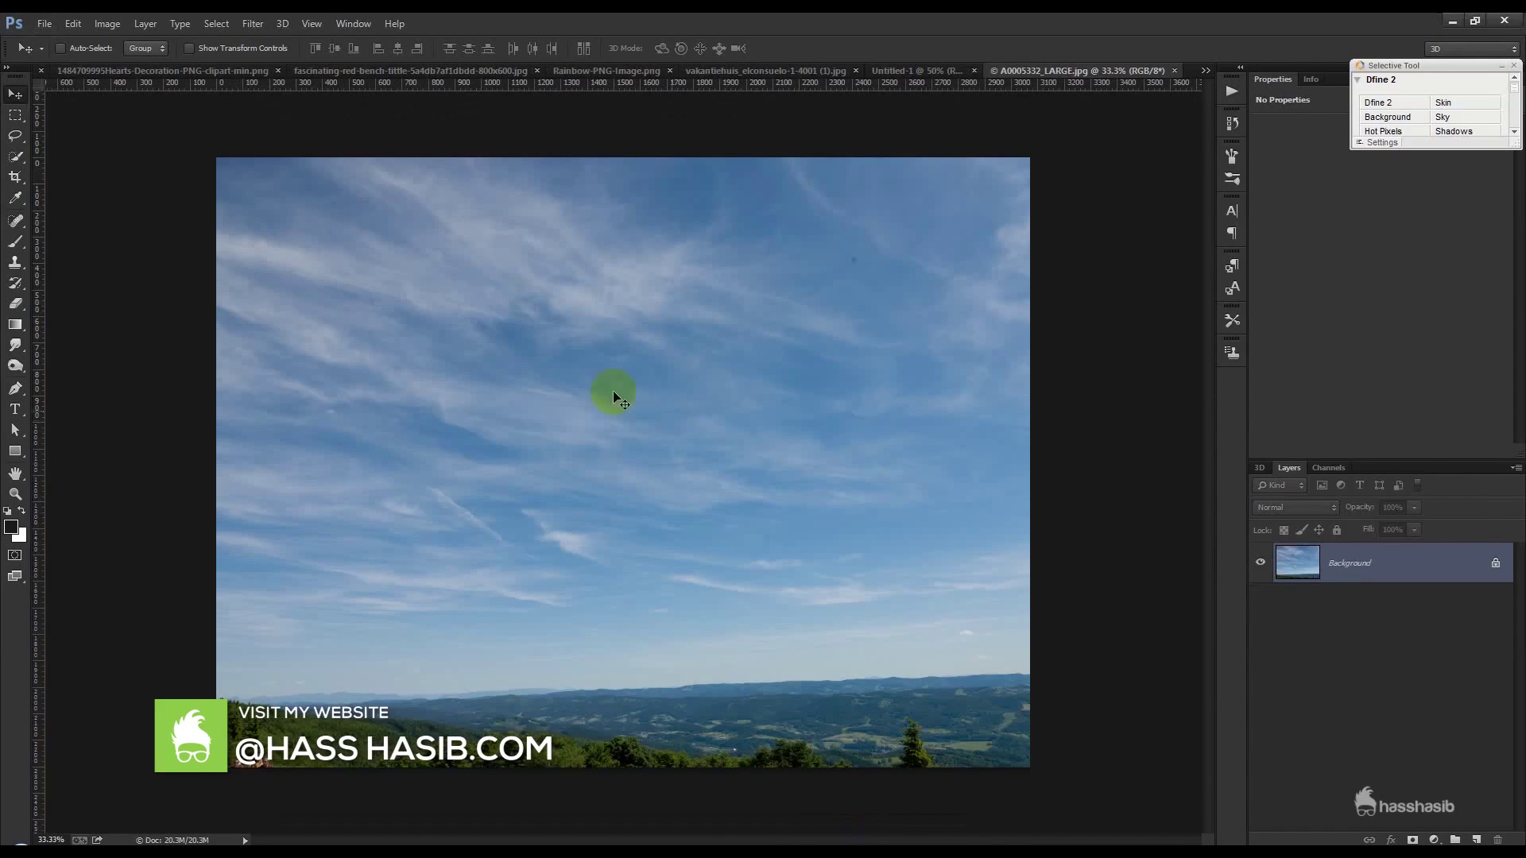
- Apply Auto Contrast to the sky photo A0005332_LARGE.jpg and copy it into the Untitled-1 document as a layer
left_click(109, 24)
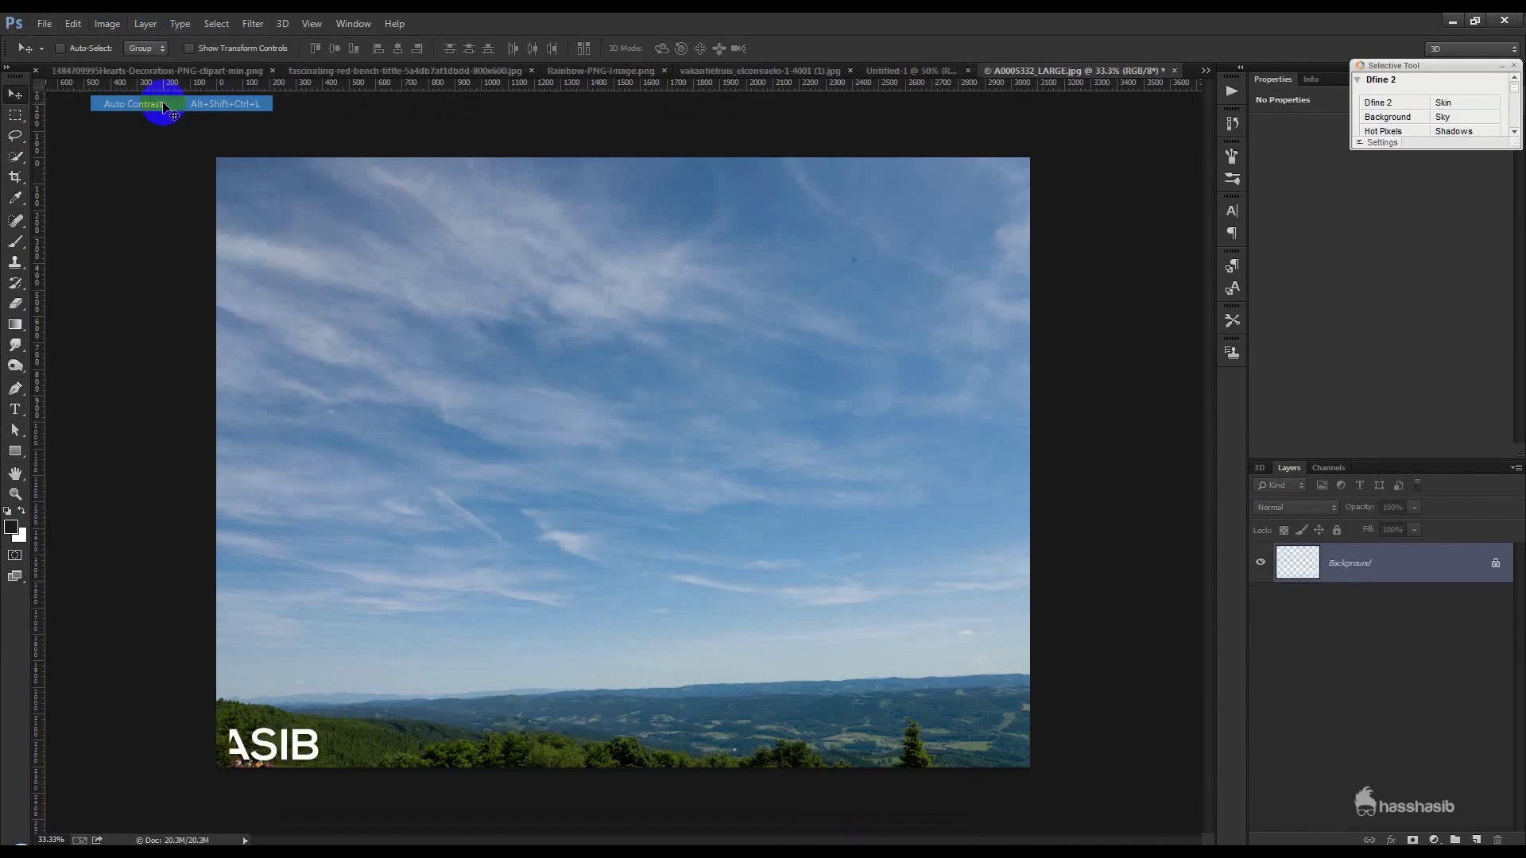
left_click(165, 106)
left_click_drag(651, 211, 708, 300)
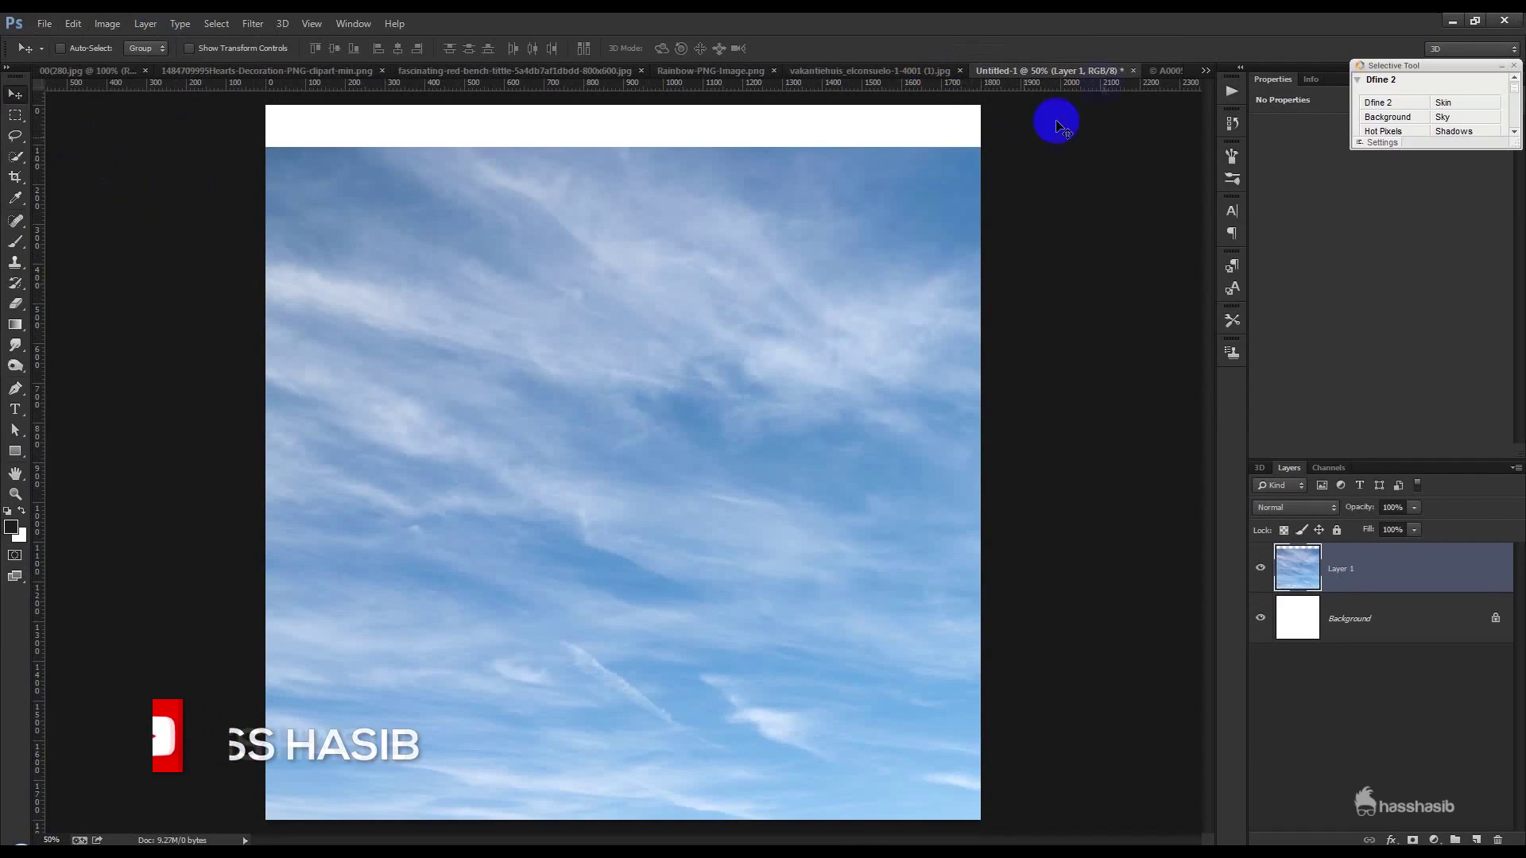
- Close A0005332_LARGE.jpg and save its changes
left_click(1166, 71)
left_click(1174, 71)
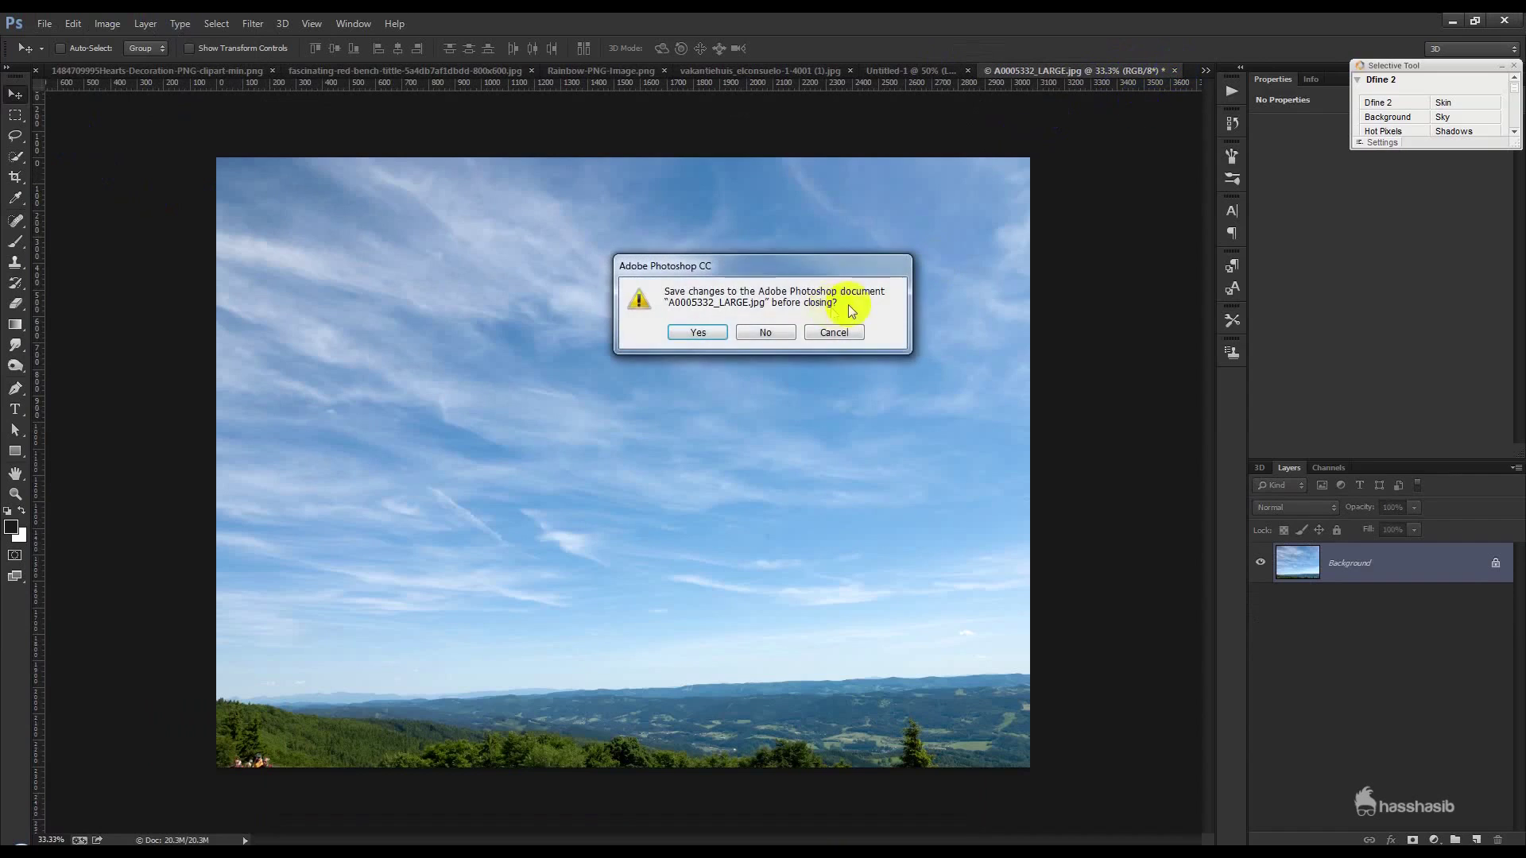
left_click(698, 333)
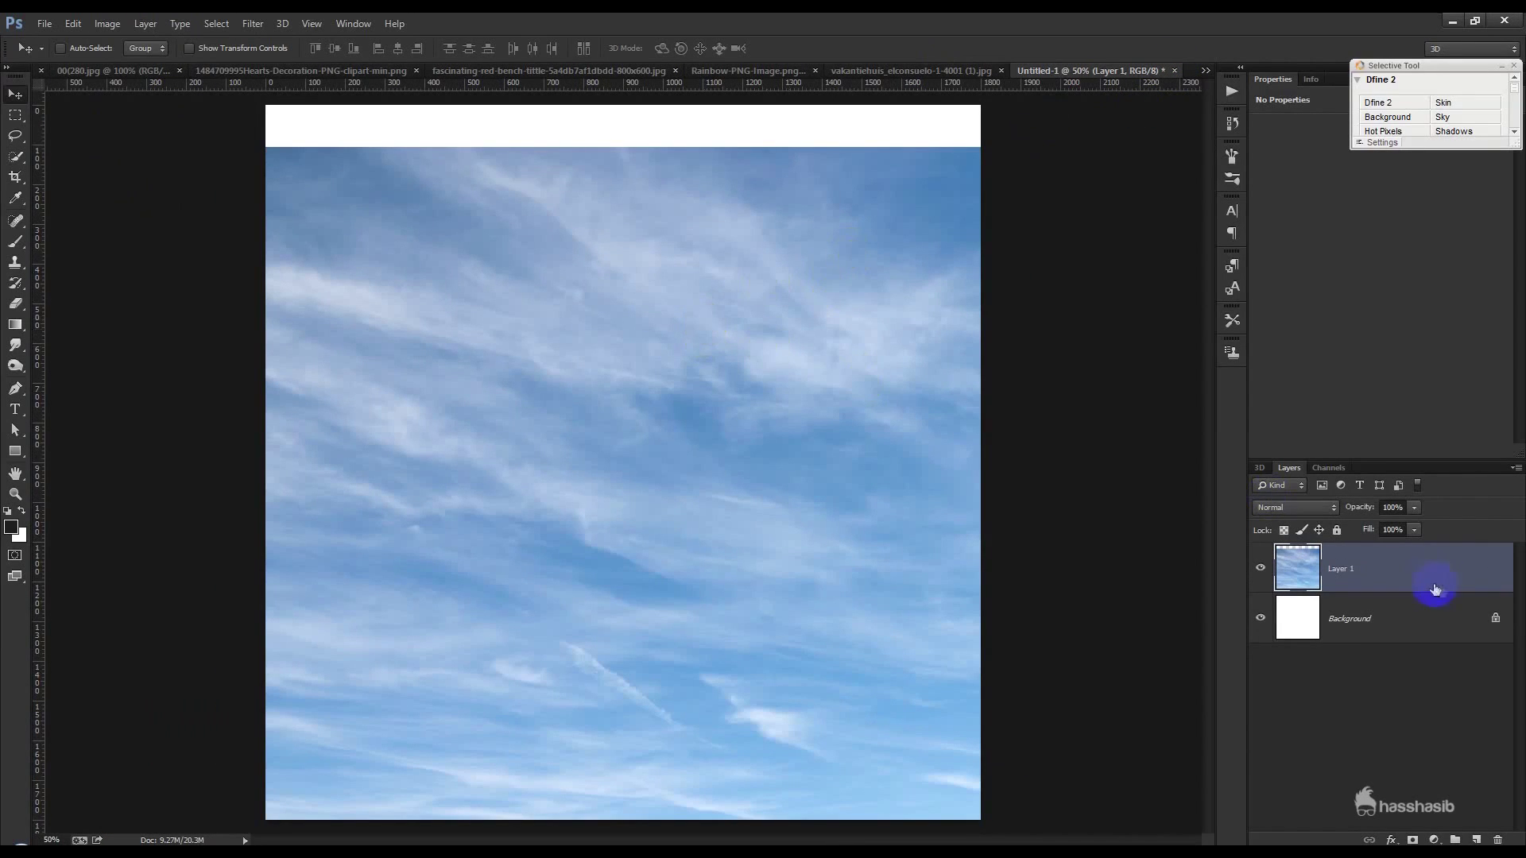
- Scale the sky layer to about 73% and position it from the canvas's upper edge, spanning its full width
key("ctrl+t")
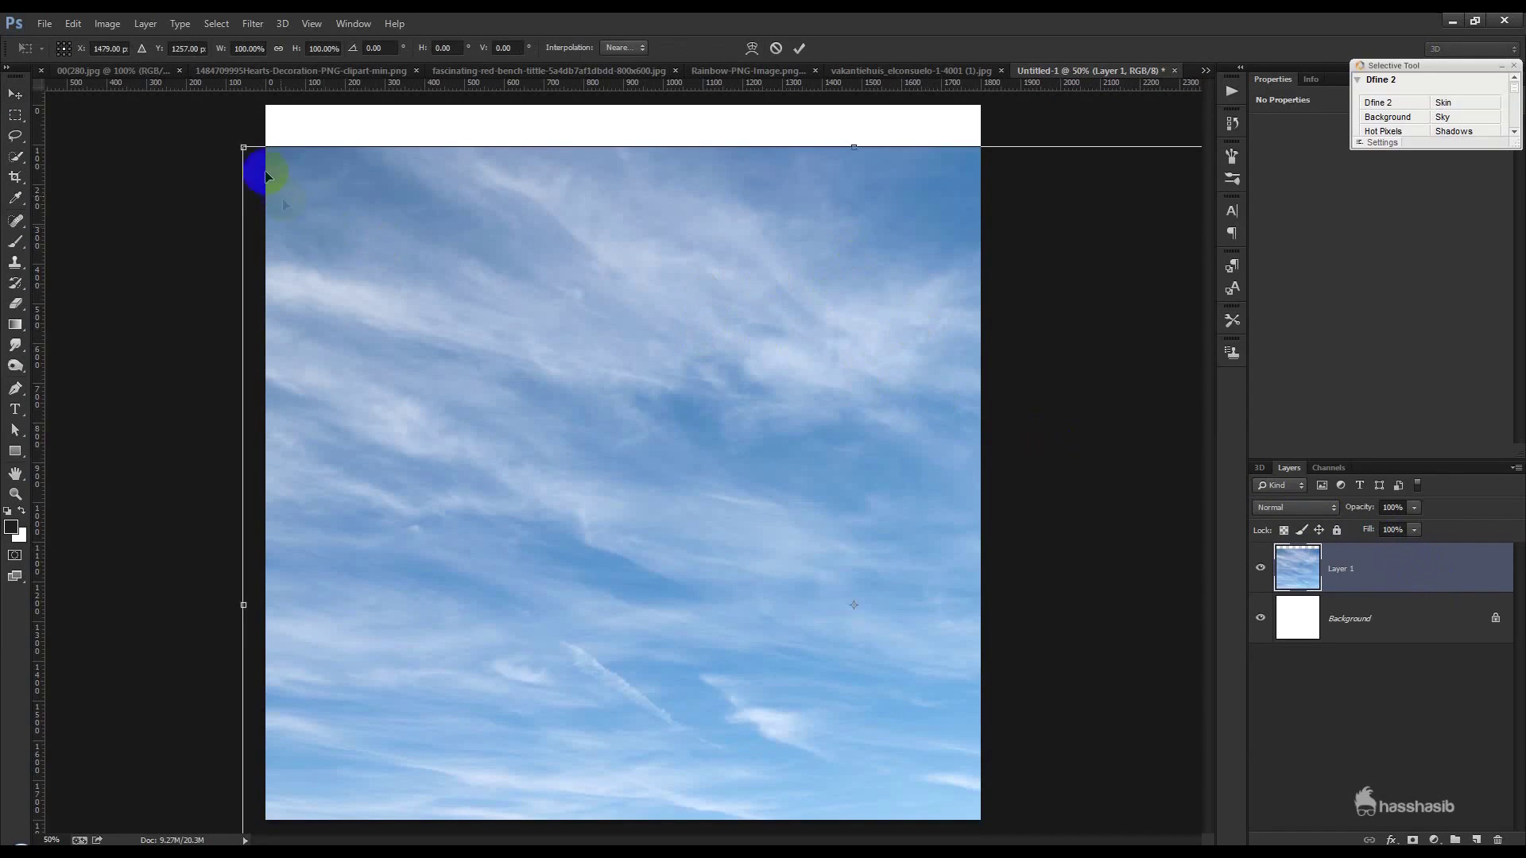
left_click_drag(243, 148, 505, 193)
left_click_drag(847, 541, 998, 623)
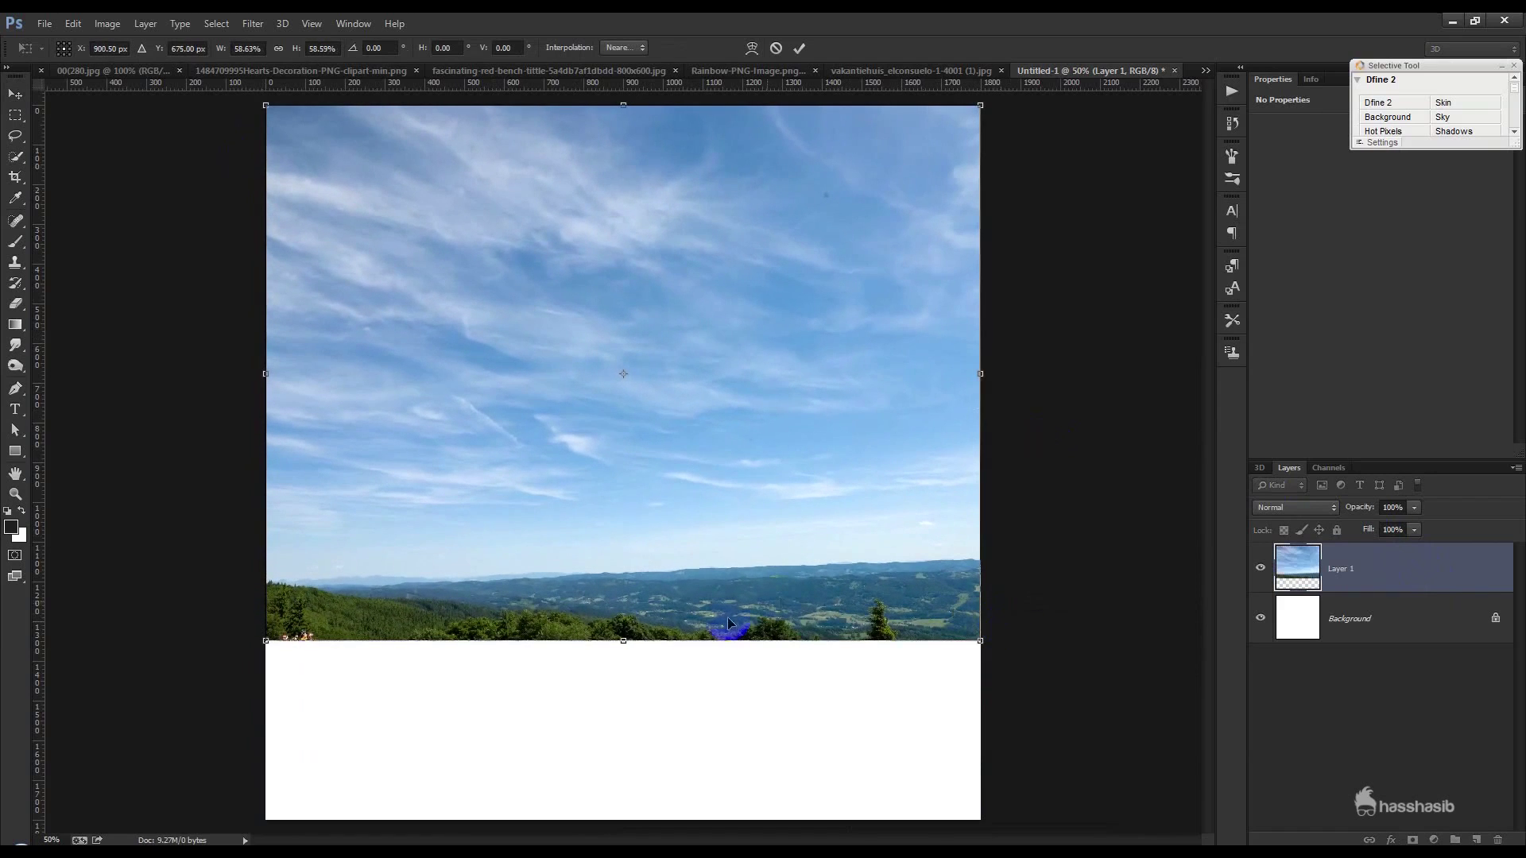
left_click_drag(983, 641, 1077, 666)
left_click_drag(978, 605, 967, 644)
mouse_move(748, 620)
left_mouse_down()
mouse_move(715, 621)
mouse_move(737, 610)
left_mouse_up()
left_click_drag(180, 754, 146, 779)
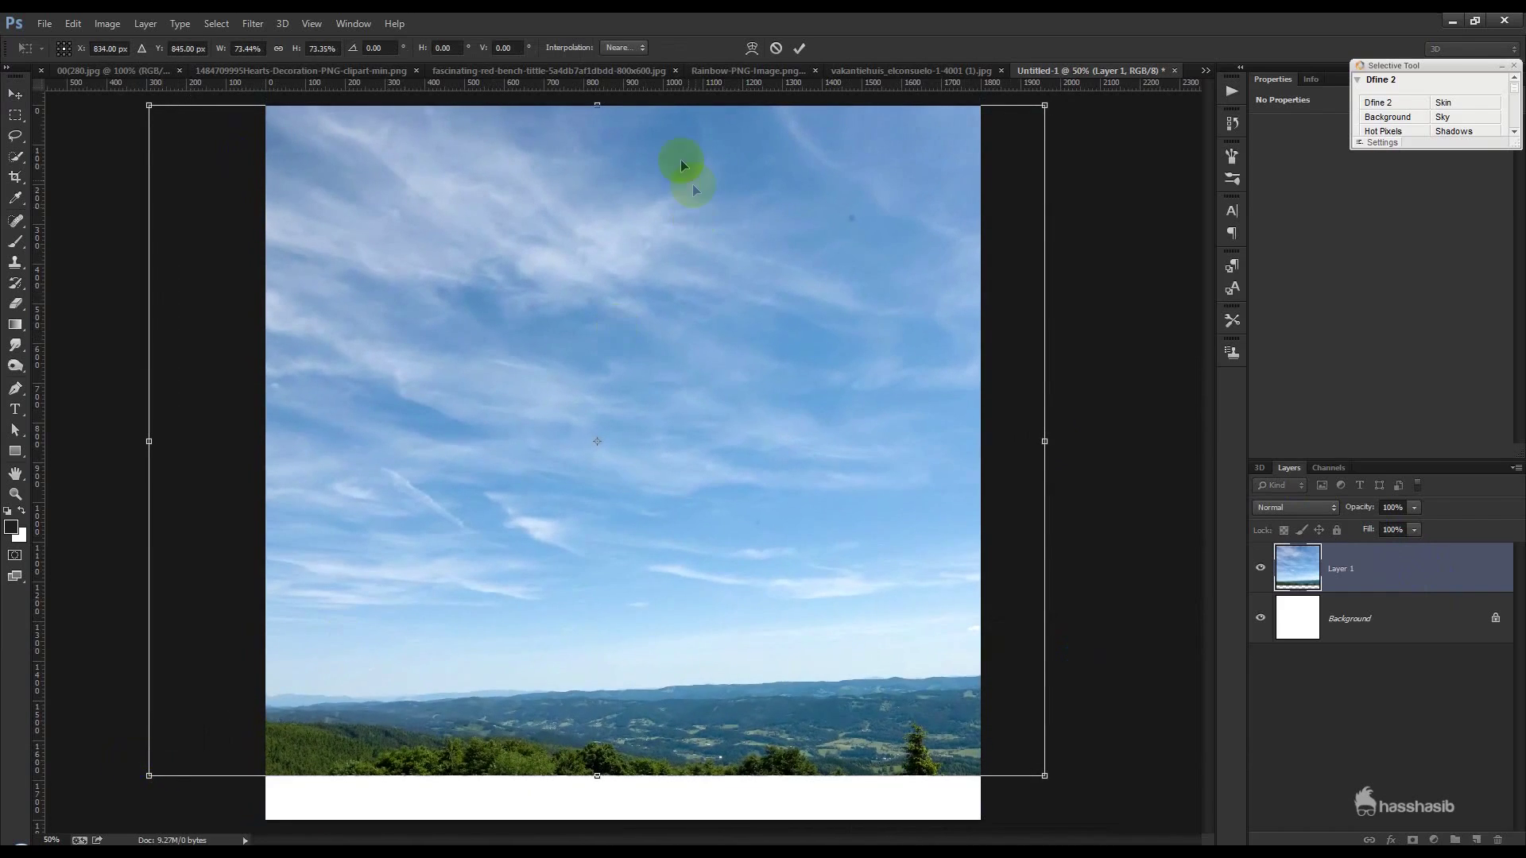
left_click(798, 50)
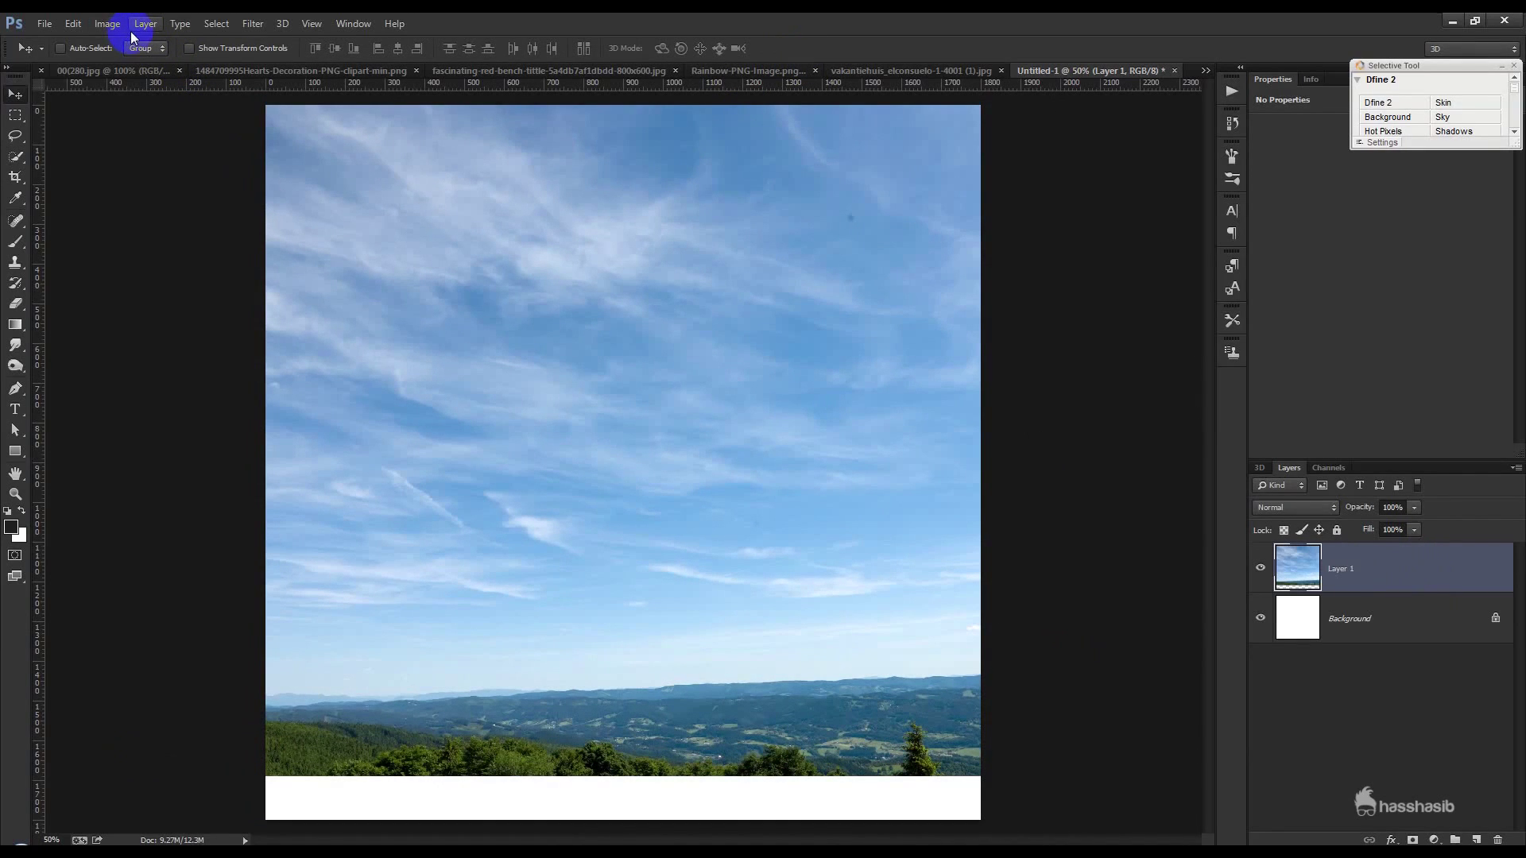
- Brighten the sky layer slightly with Curves by raising the RGB midpoint from input 137 to about 145
key("ctrl+m")
left_click_drag(1069, 332, 1059, 327)
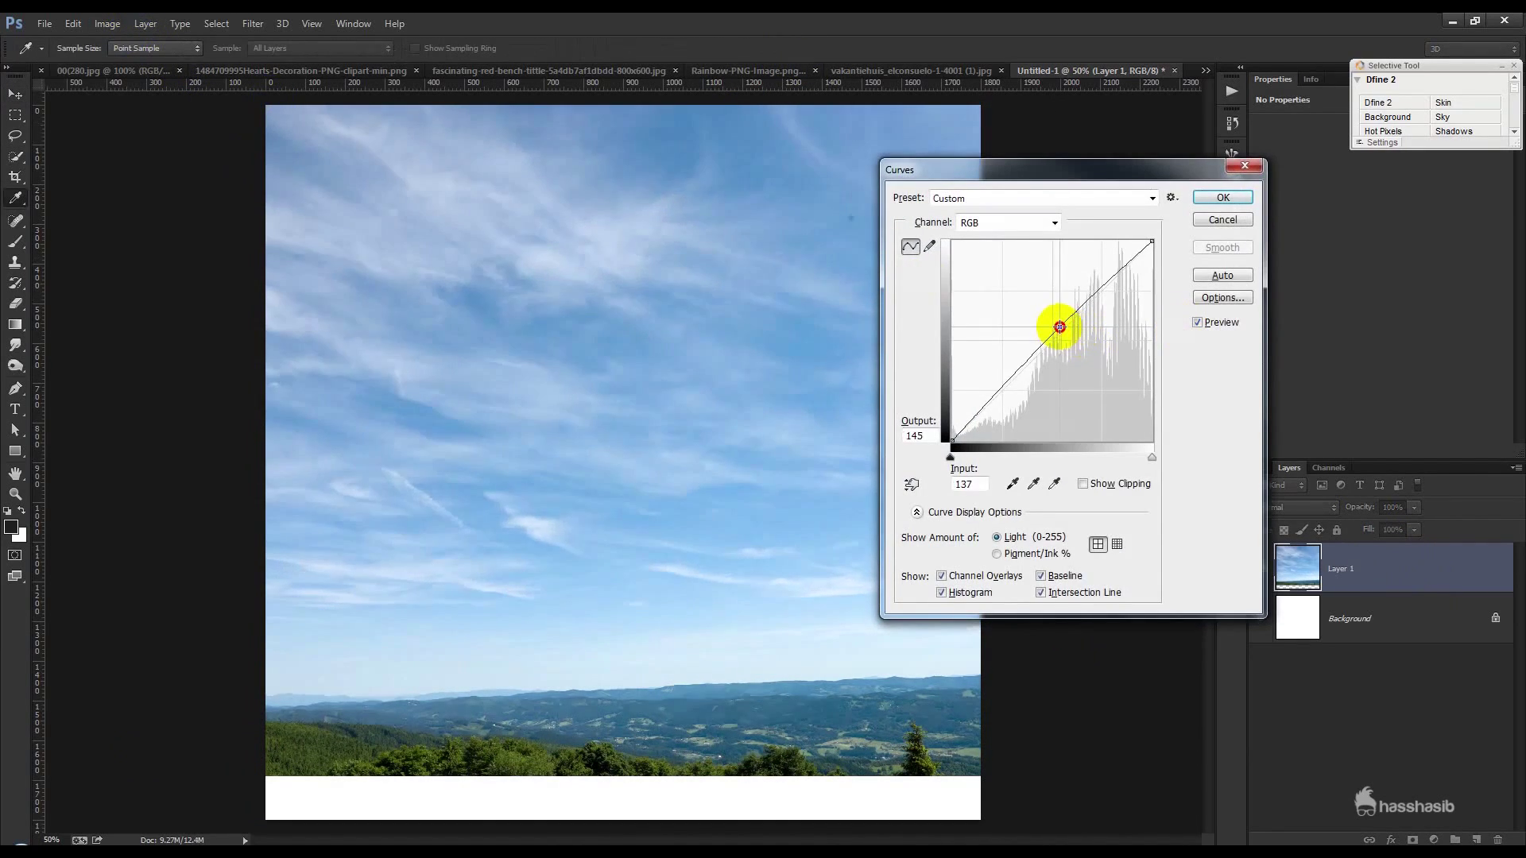
left_click(1223, 197)
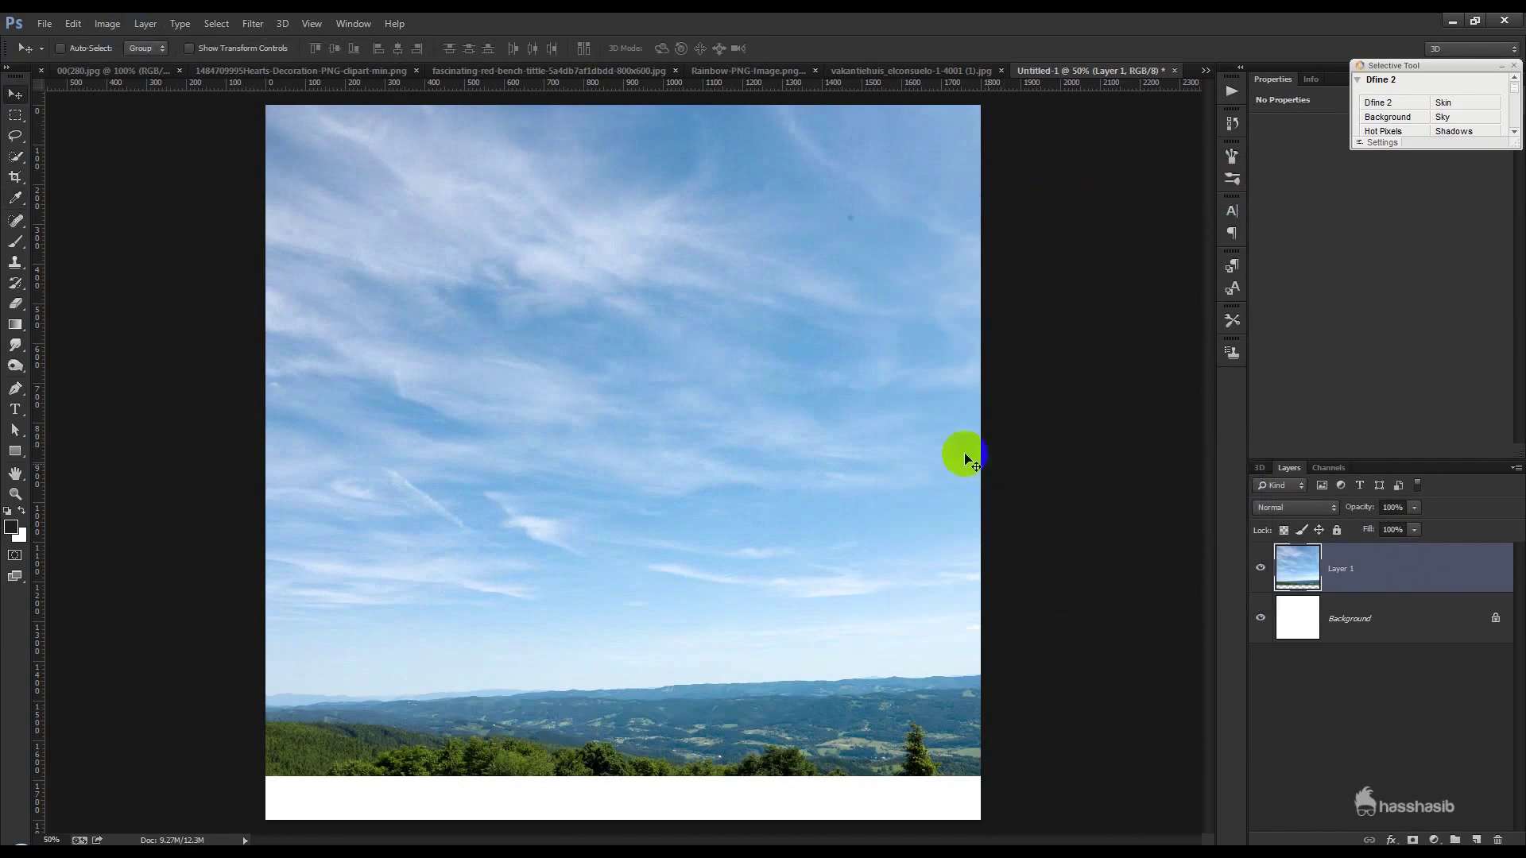
- Add a layer mask to the sky layer and paint it black with a large soft brush to fade out the landscape
left_click(1419, 840)
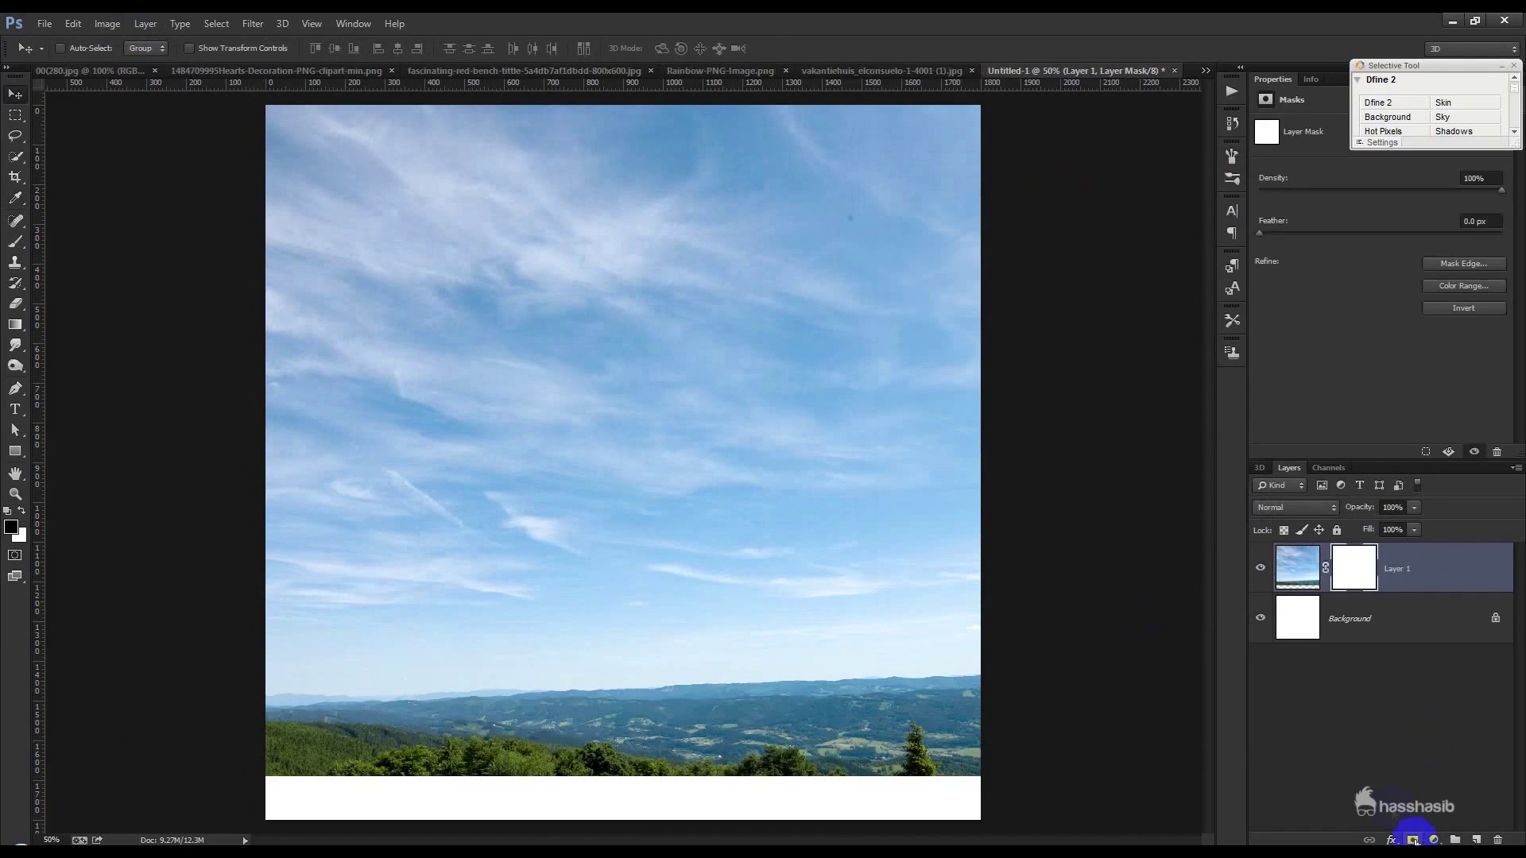
left_click(15, 242)
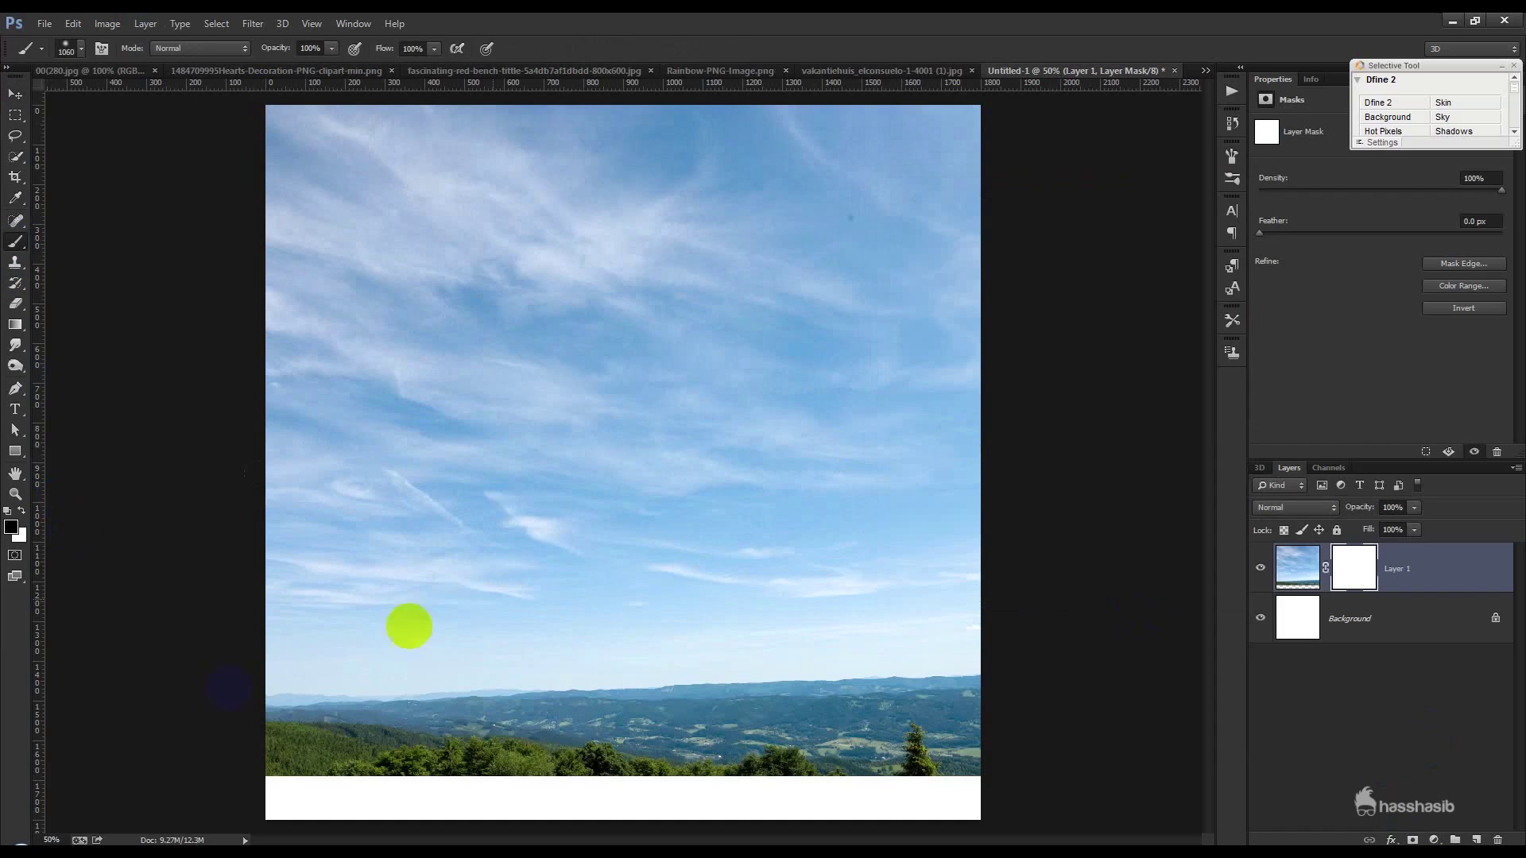
mouse_move(332, 763)
left_mouse_down()
mouse_move(489, 787)
mouse_move(1005, 808)
mouse_move(208, 807)
mouse_move(10, 767)
left_mouse_up()
left_click(19, 93)
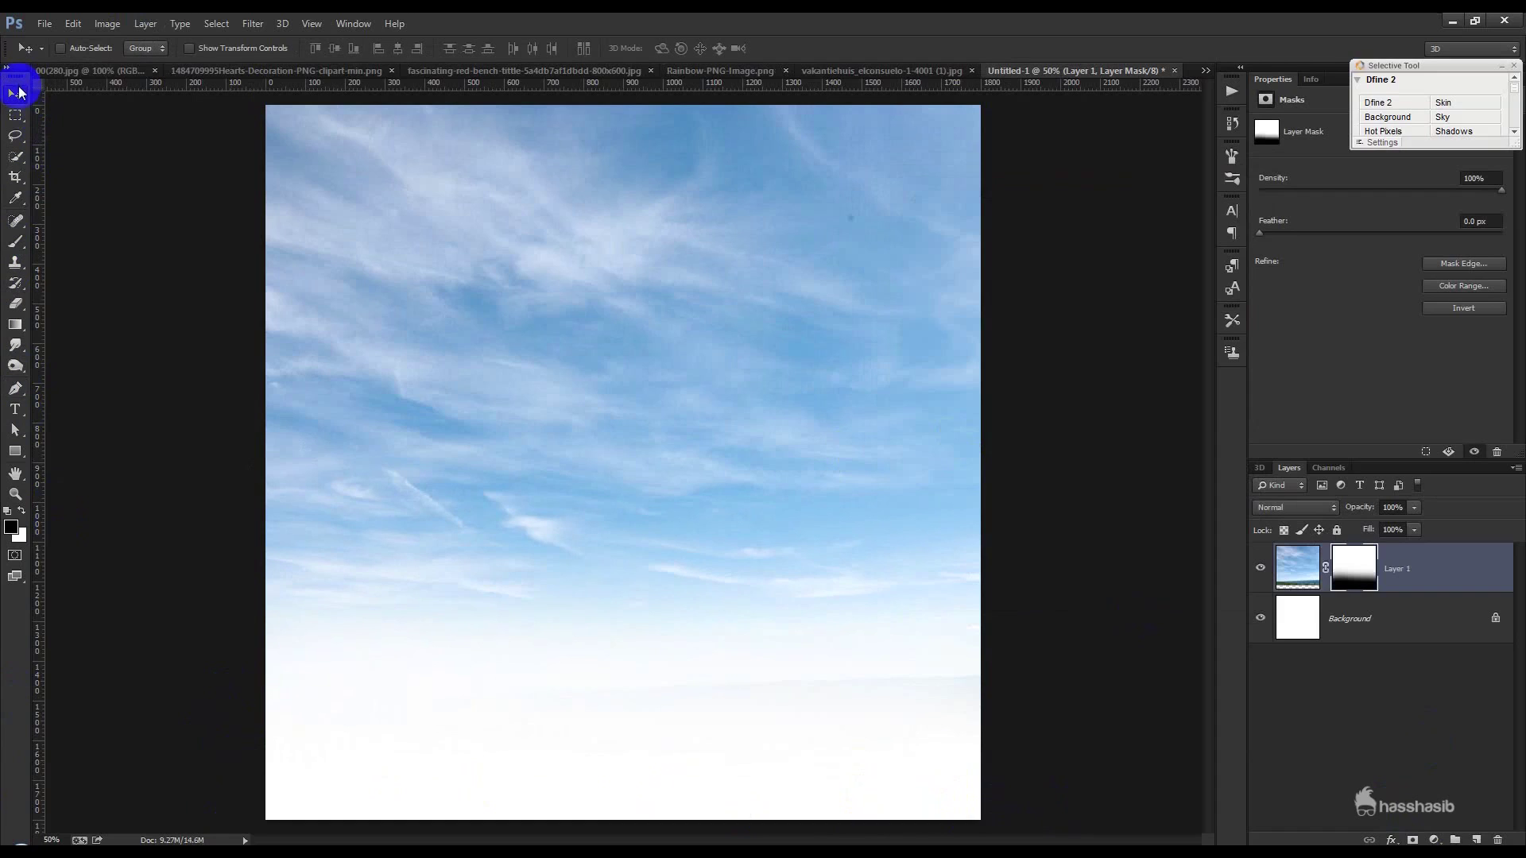
left_click(16, 240)
mouse_move(1047, 760)
left_mouse_down()
mouse_move(281, 785)
mouse_move(88, 767)
left_mouse_up()
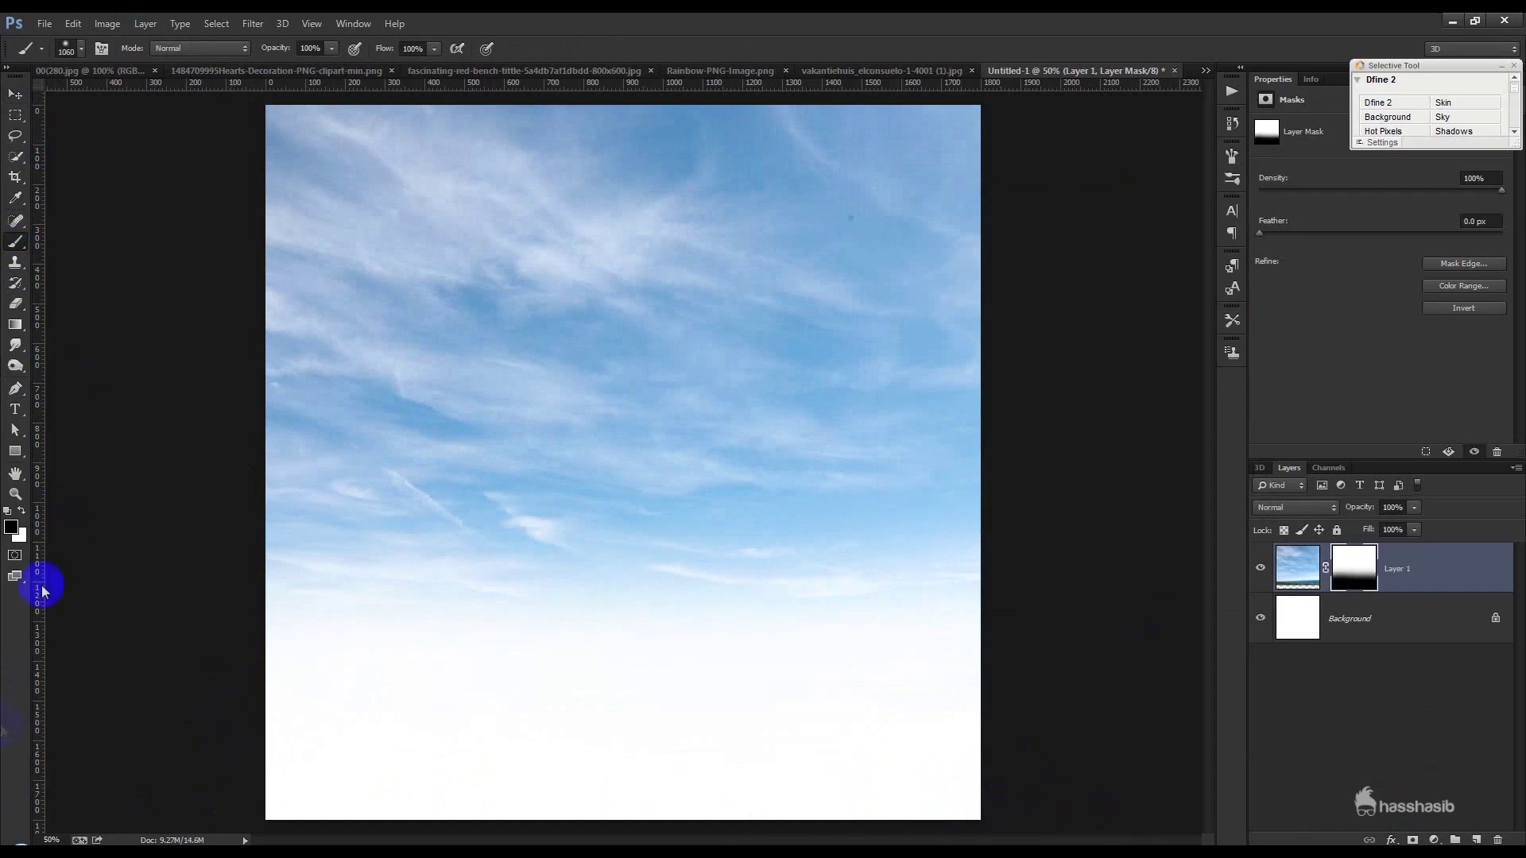
left_click(17, 94)
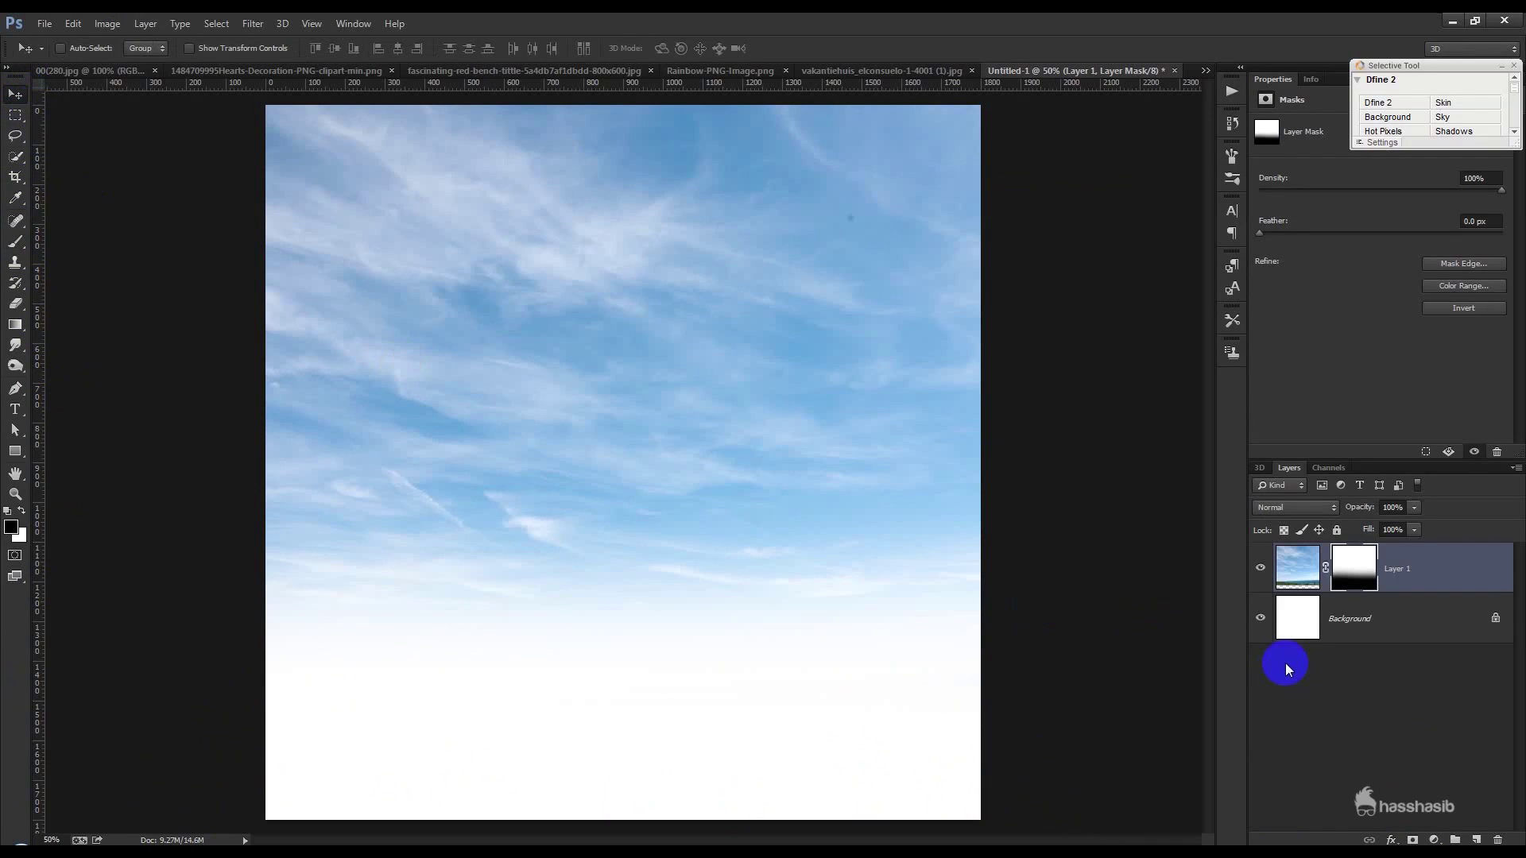
- Add a Solid Color fill layer in pale yellow fffbd5 between the white background and the sky layer
left_click(1393, 623)
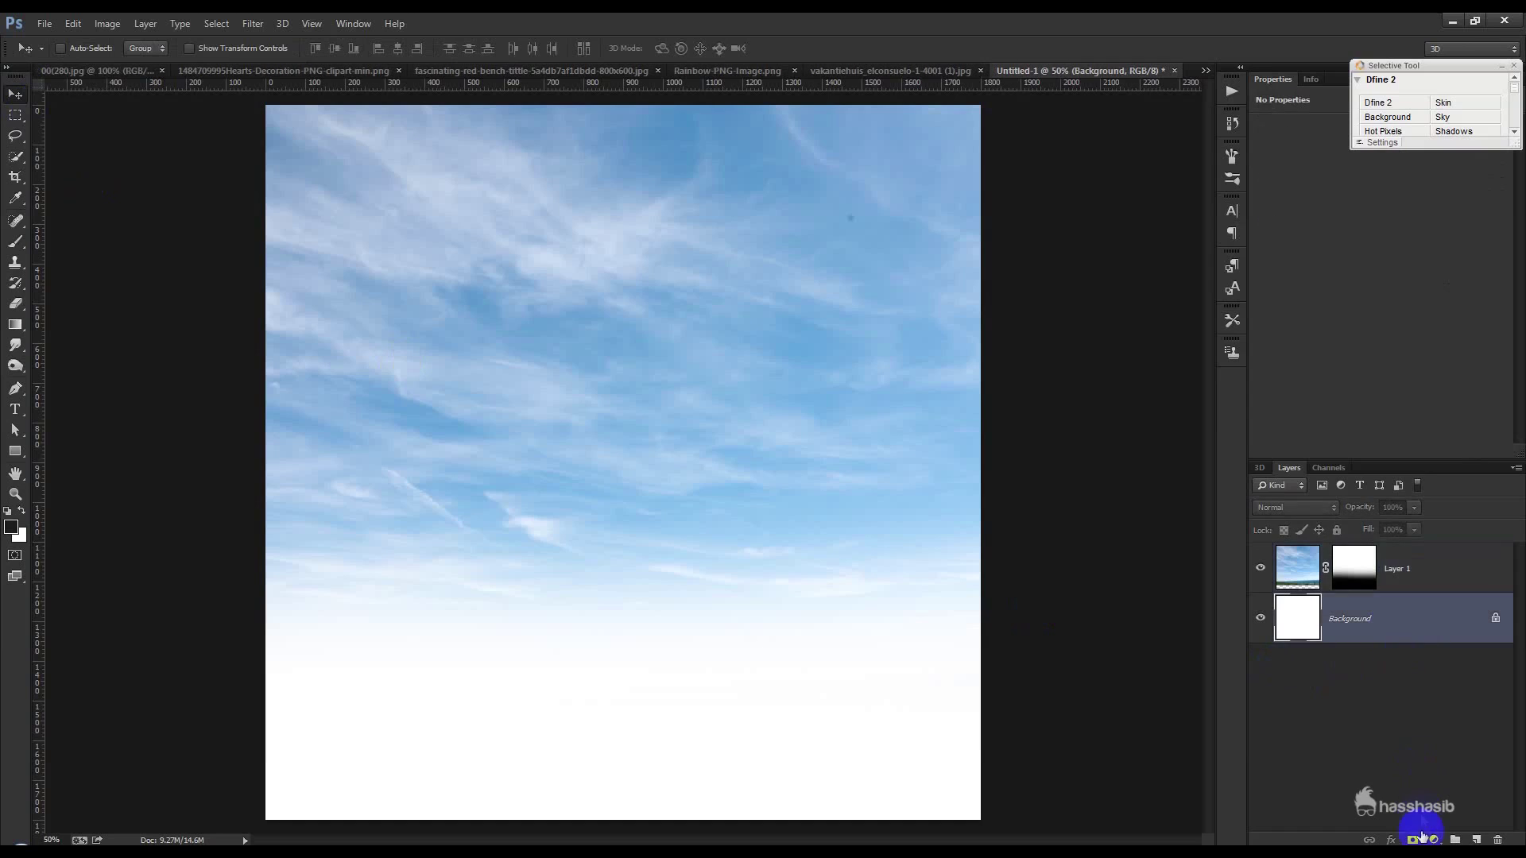
left_click(1435, 841)
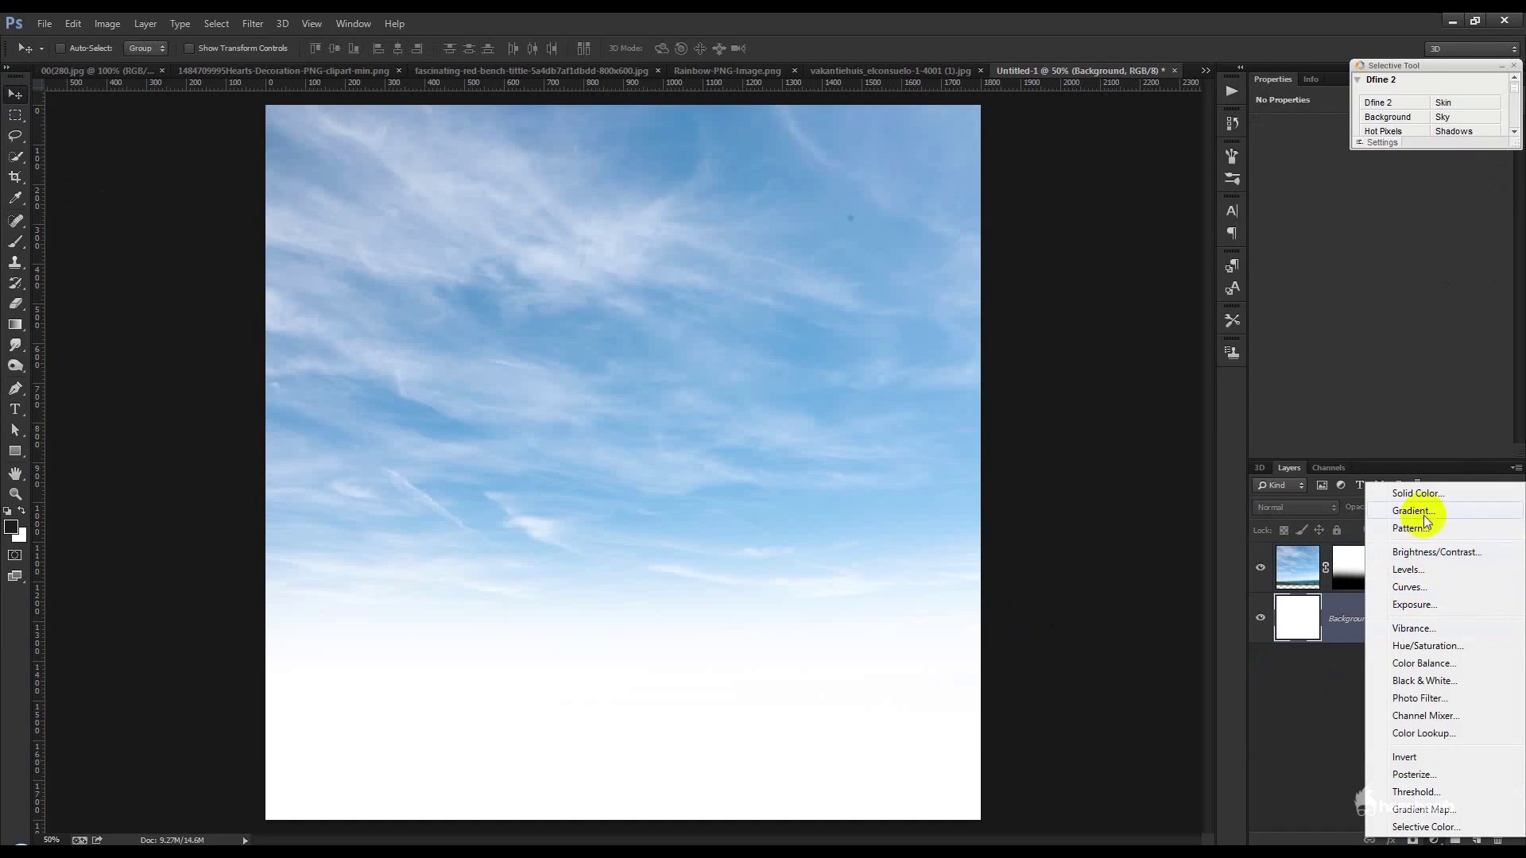
left_click(1419, 495)
left_click(1289, 422)
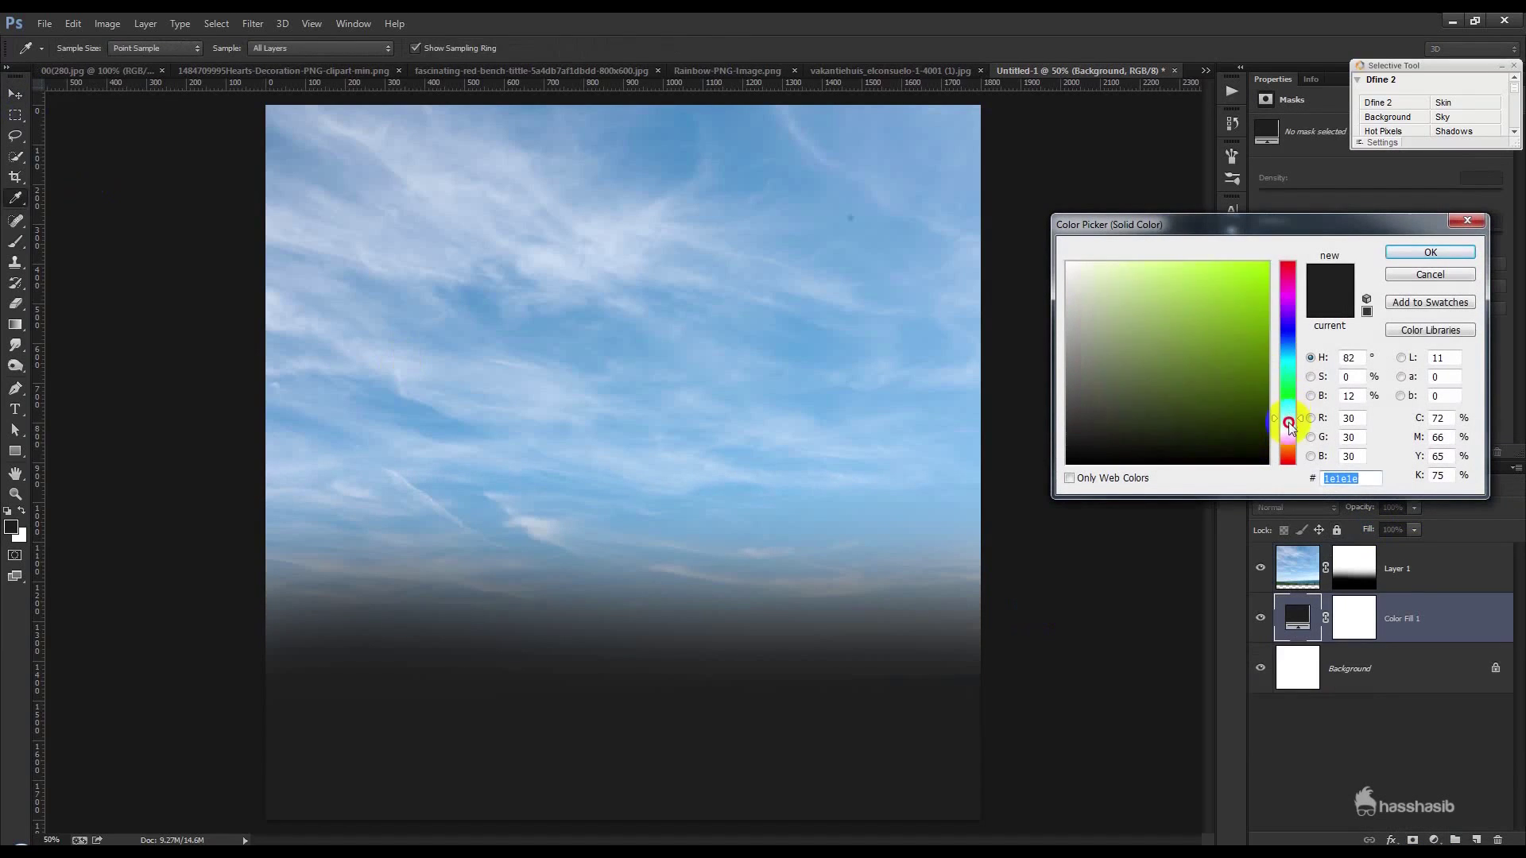
left_click_drag(1288, 422, 1288, 435)
left_click(1124, 264)
mouse_move(1125, 265)
left_mouse_down()
mouse_move(1146, 263)
mouse_move(1099, 262)
left_mouse_up()
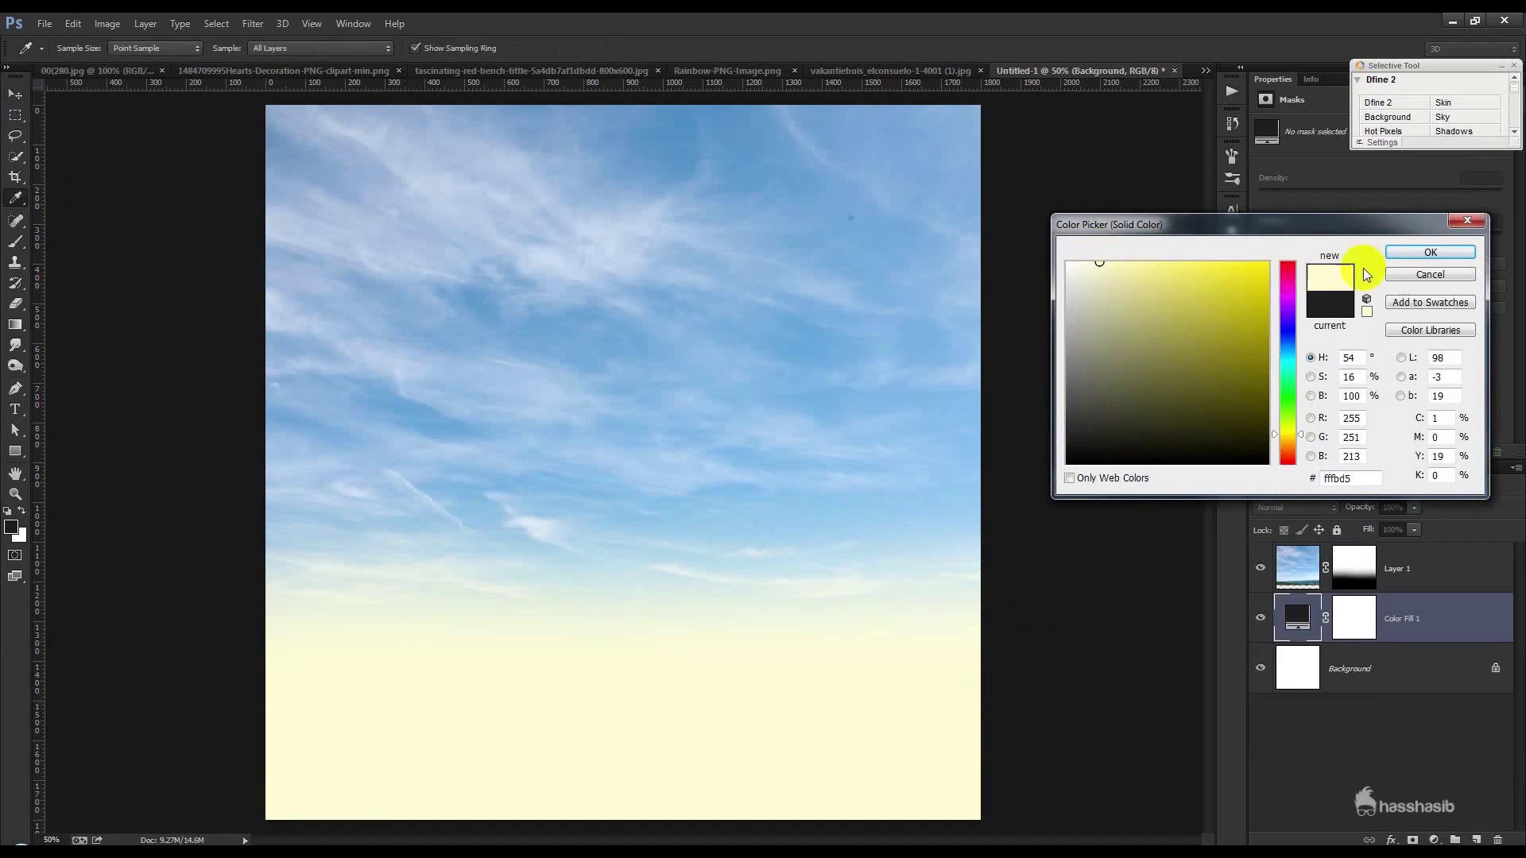
left_click(1399, 254)
- Select the sky layer and move it upward on the canvas
key("v")
left_click(1444, 574)
left_click_drag(869, 488, 867, 409)
- Switch to the house photo vakantiehuis_elconsuelo-1-4001 (1).jpg and apply Auto Contrast to it
left_click(957, 71)
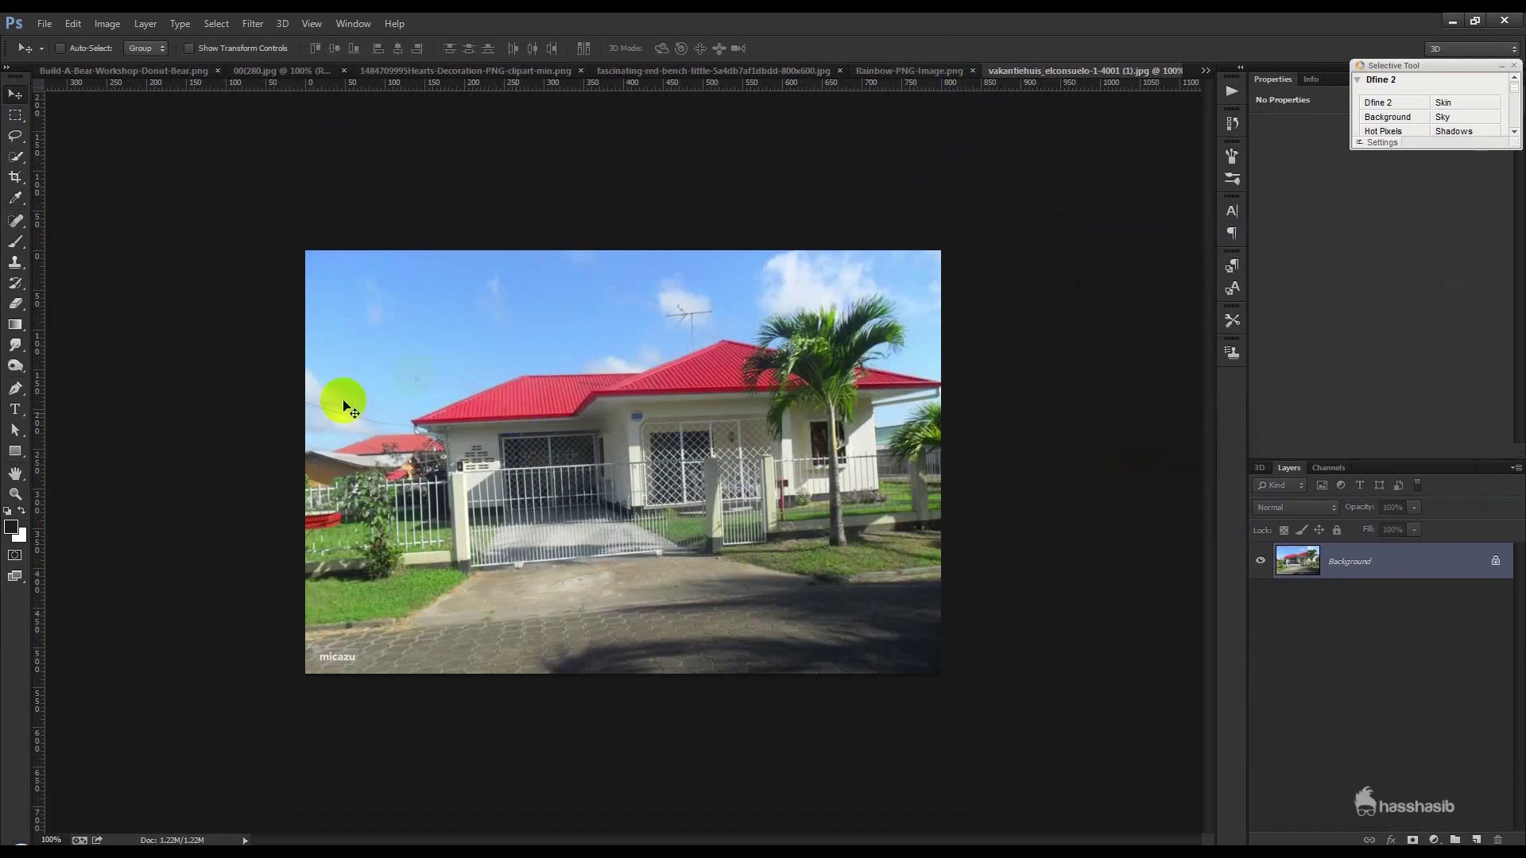
scroll(424, 367, "up", 3)
left_click(146, 23)
mouse_move(107, 23)
left_click(127, 104)
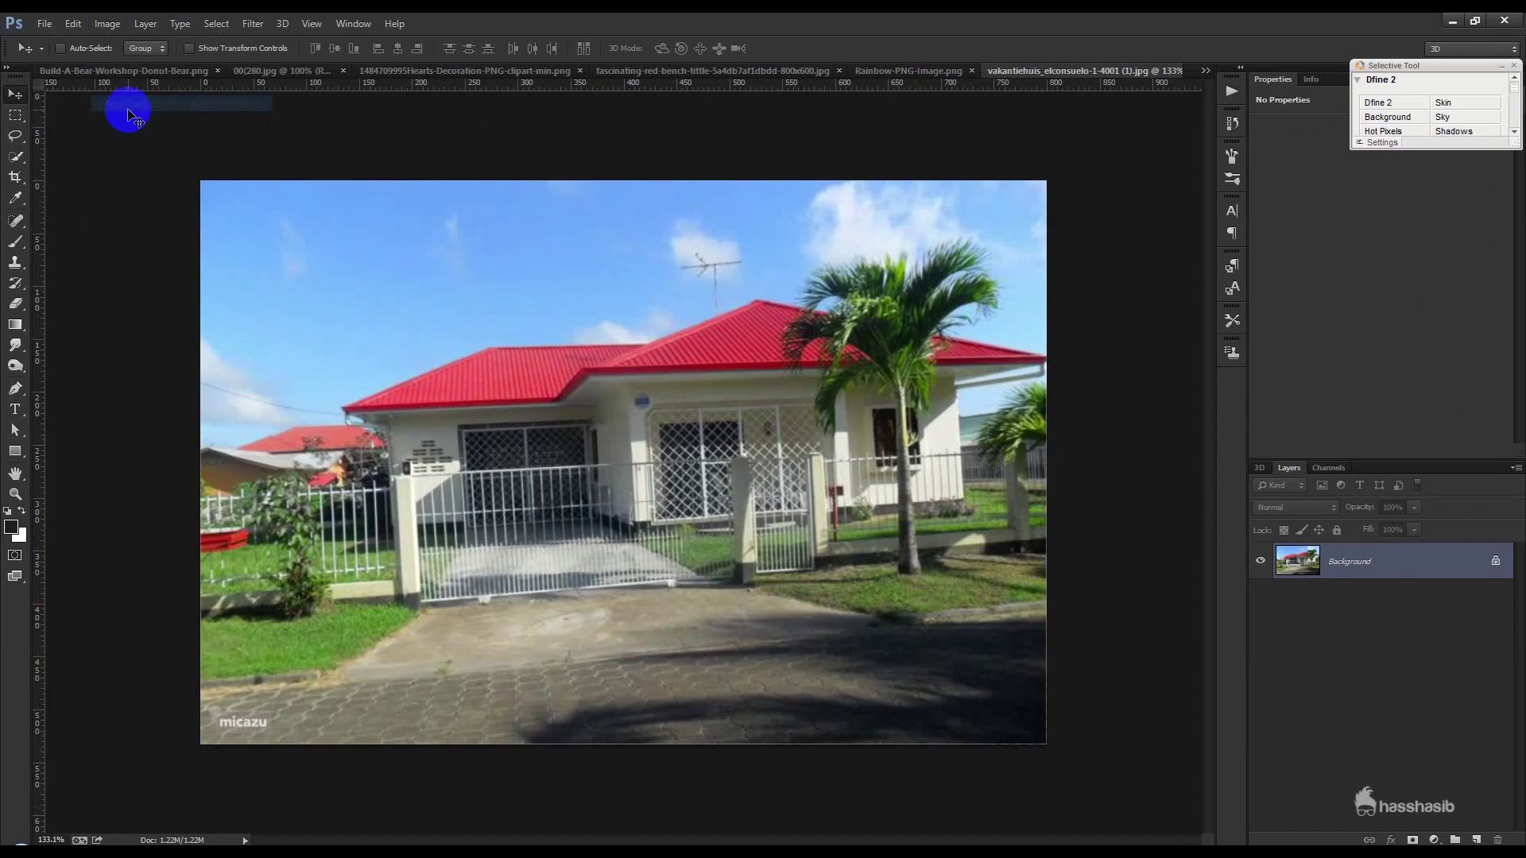
- Apply a Shadows/Highlights adjustment to the house photo with shadows at 35% and highlights at 0%
left_click(75, 24)
left_click(107, 23)
mouse_move(159, 61)
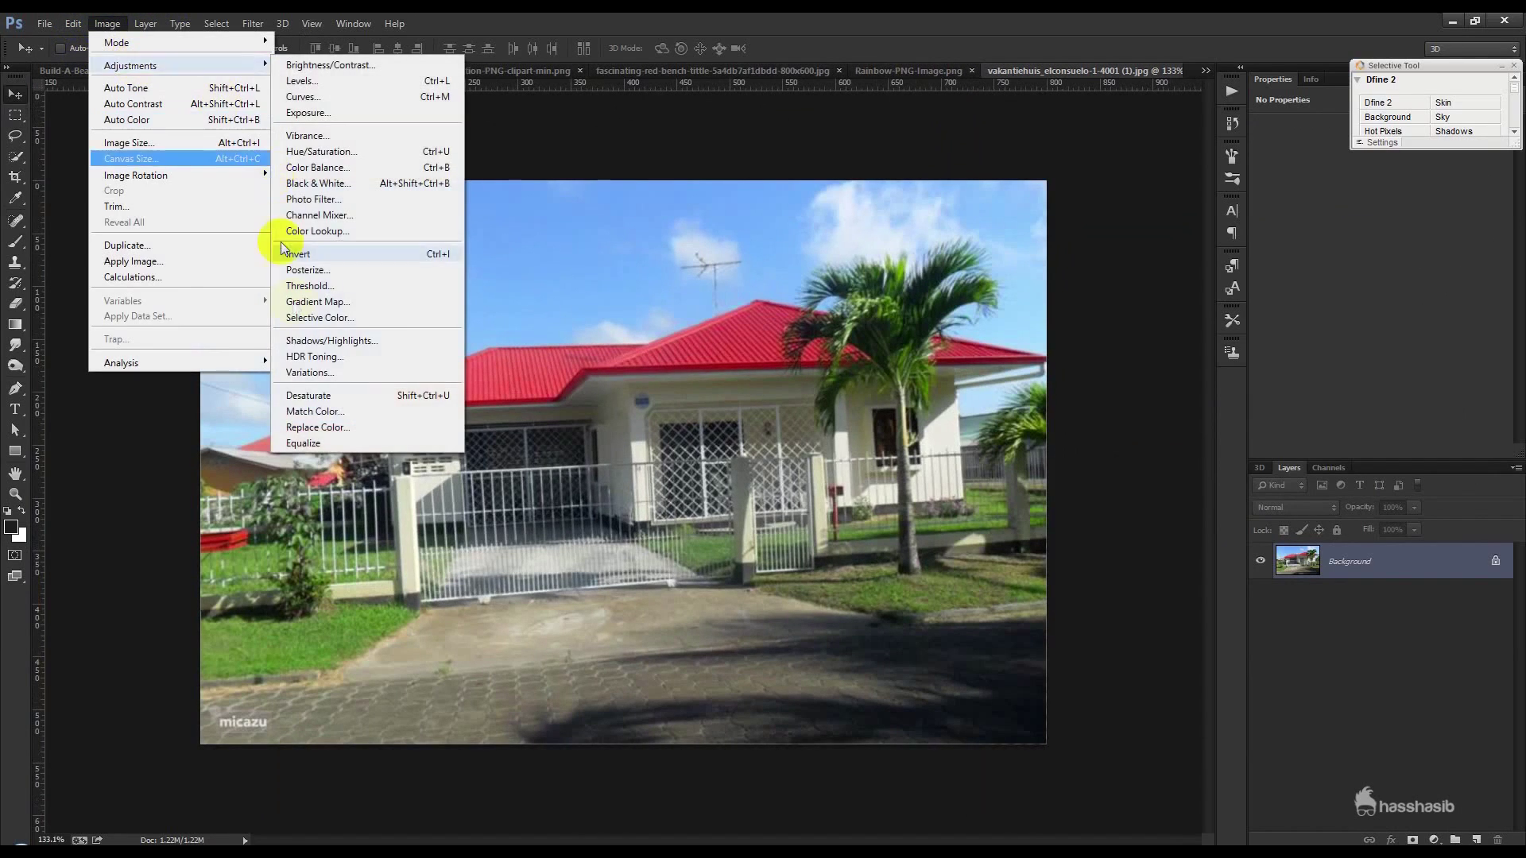
left_click(310, 334)
left_click(1063, 180)
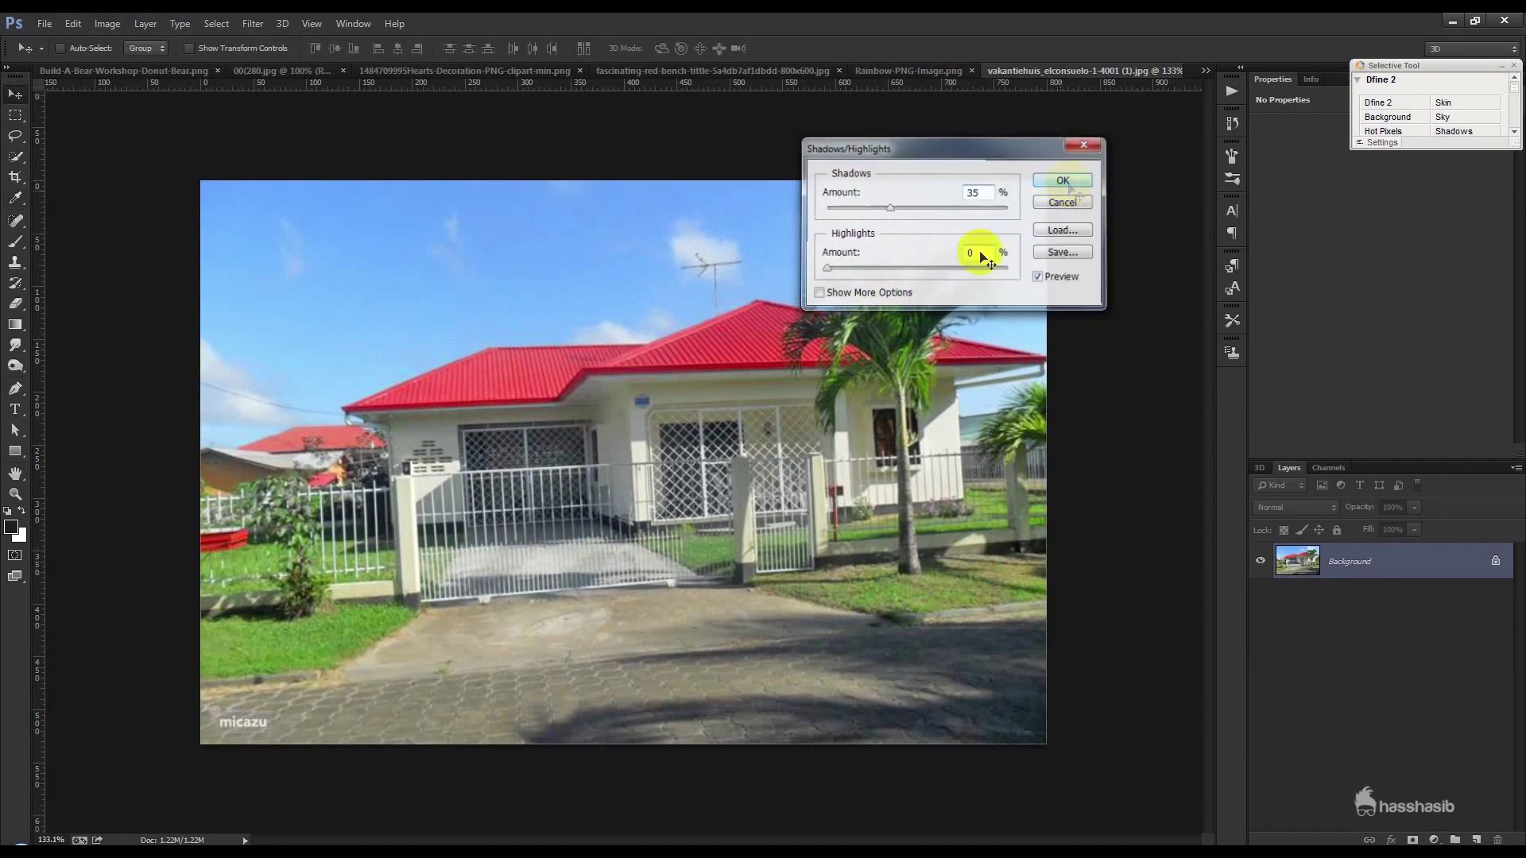
- Apply Levels to the house photo with the black input level at 12 and the white input level at 235
key("v")
left_click(111, 23)
mouse_move(132, 62)
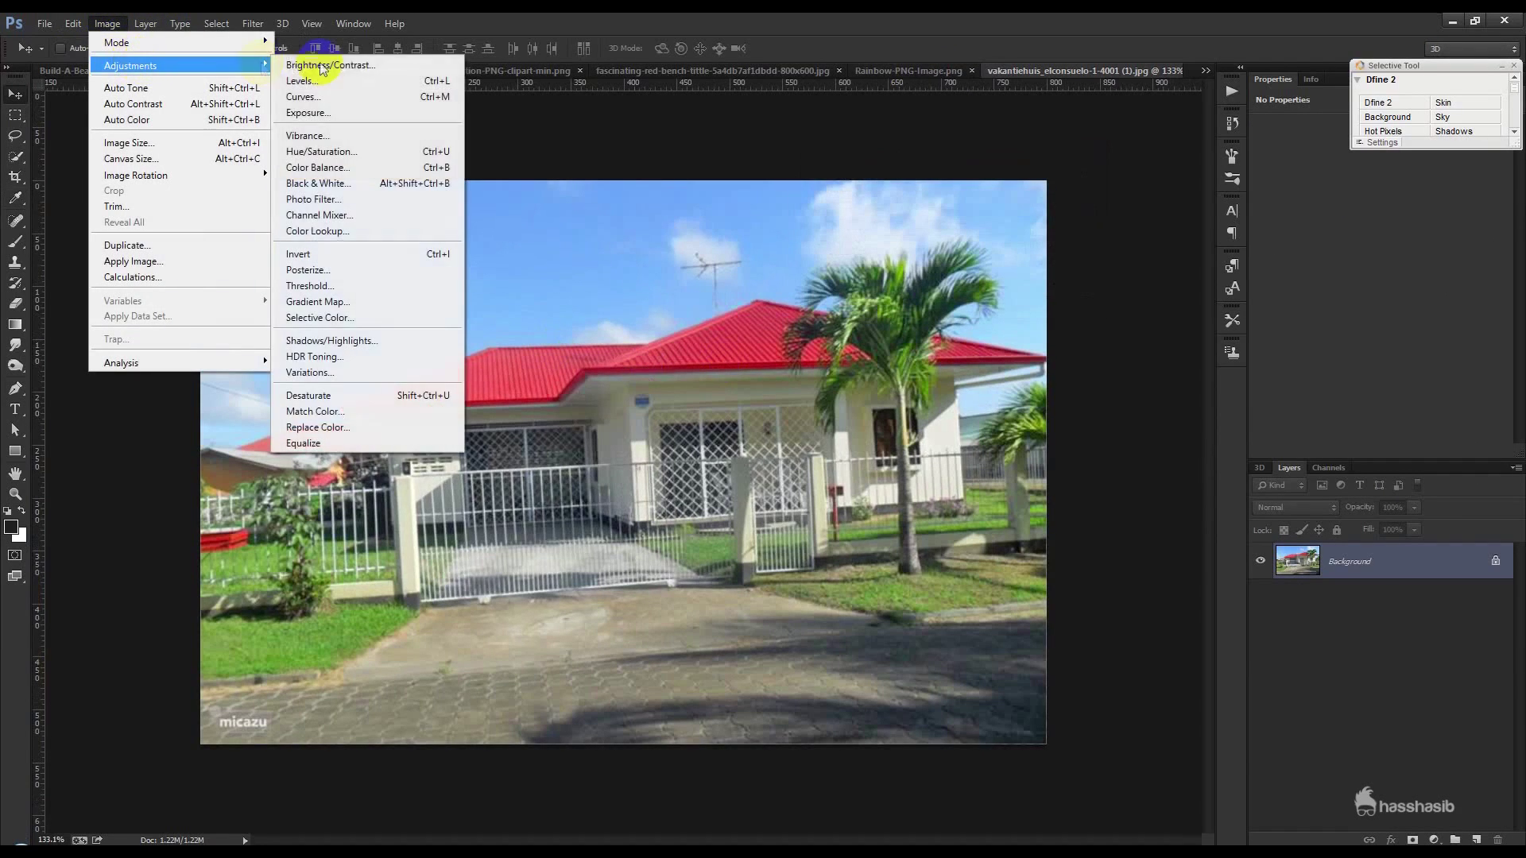
left_click(302, 79)
left_click_drag(1161, 274, 1169, 271)
left_click_drag(1362, 271, 1348, 272)
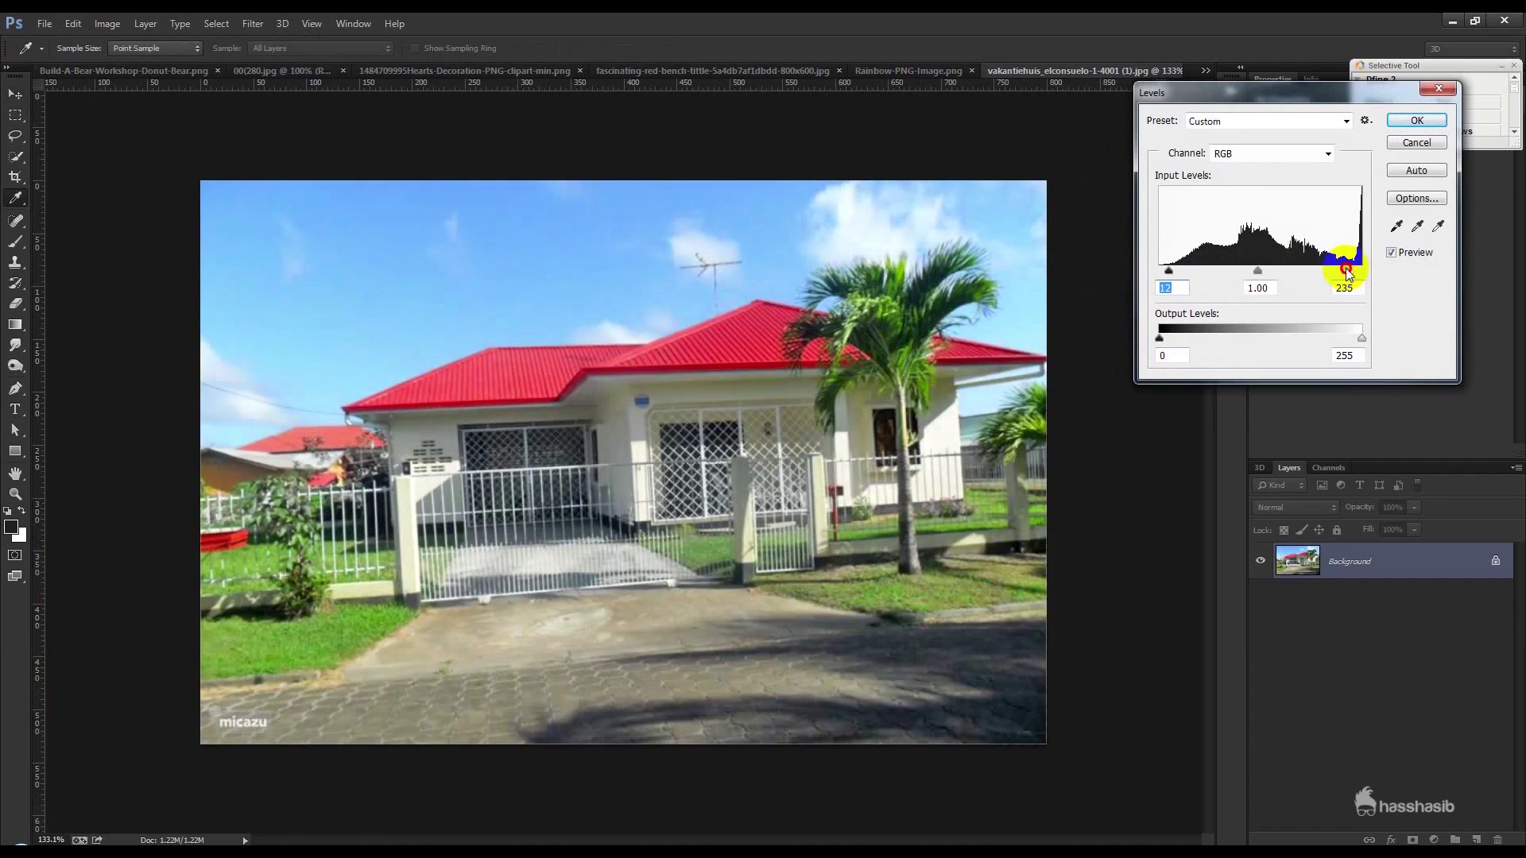
left_click(1417, 120)
key("v")
- Start a Pen tool path at the photo's left edge, tracing the neighbouring roofs to the near corner of the main red roof
left_click(13, 397)
scroll(198, 434, "up", 11)
left_click_drag(136, 450, 419, 438)
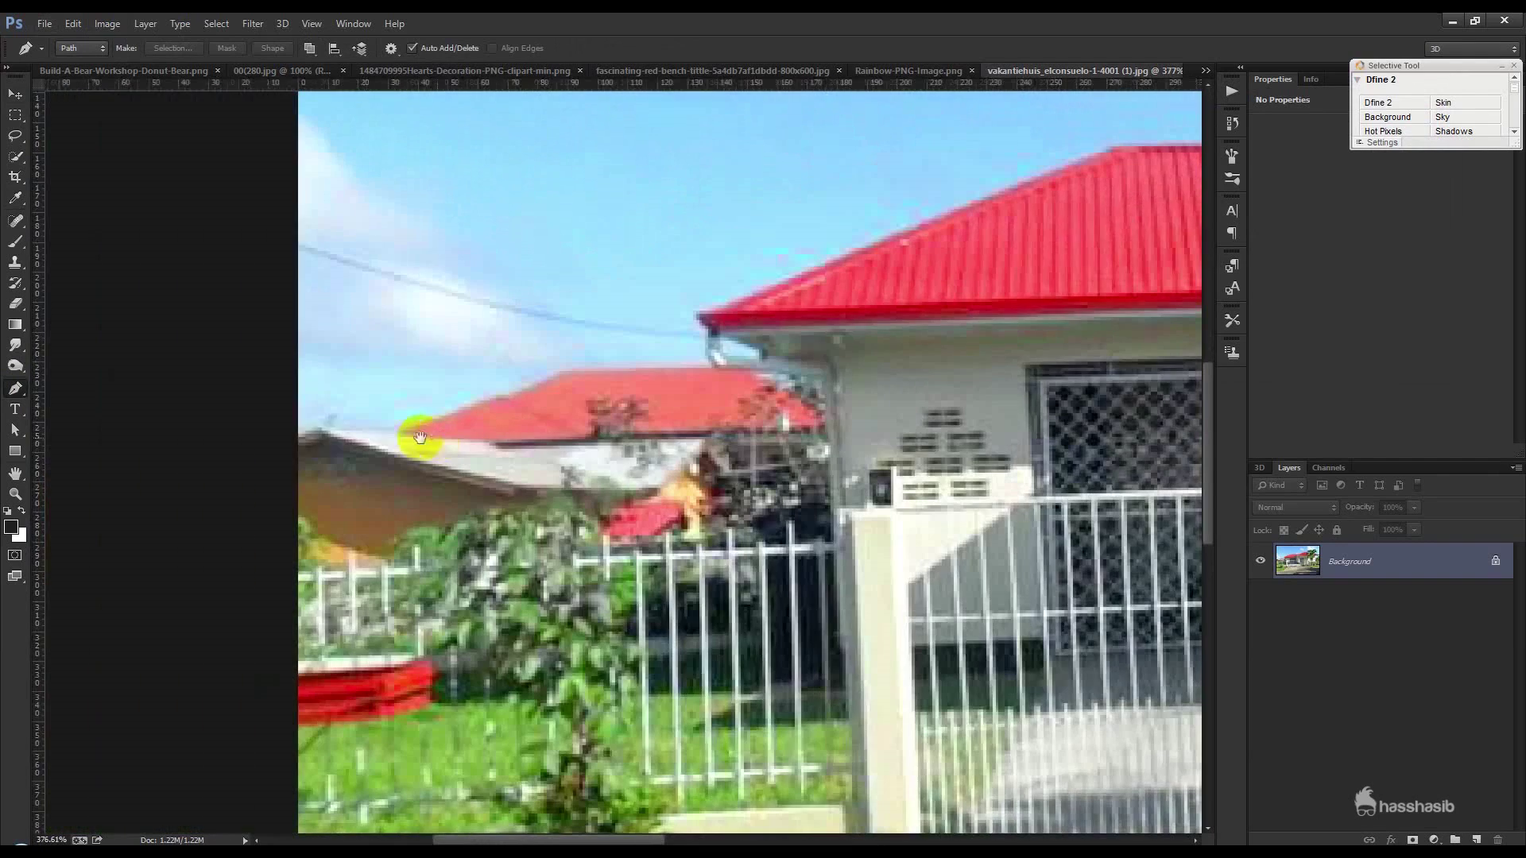
left_click(290, 443)
left_click(326, 427)
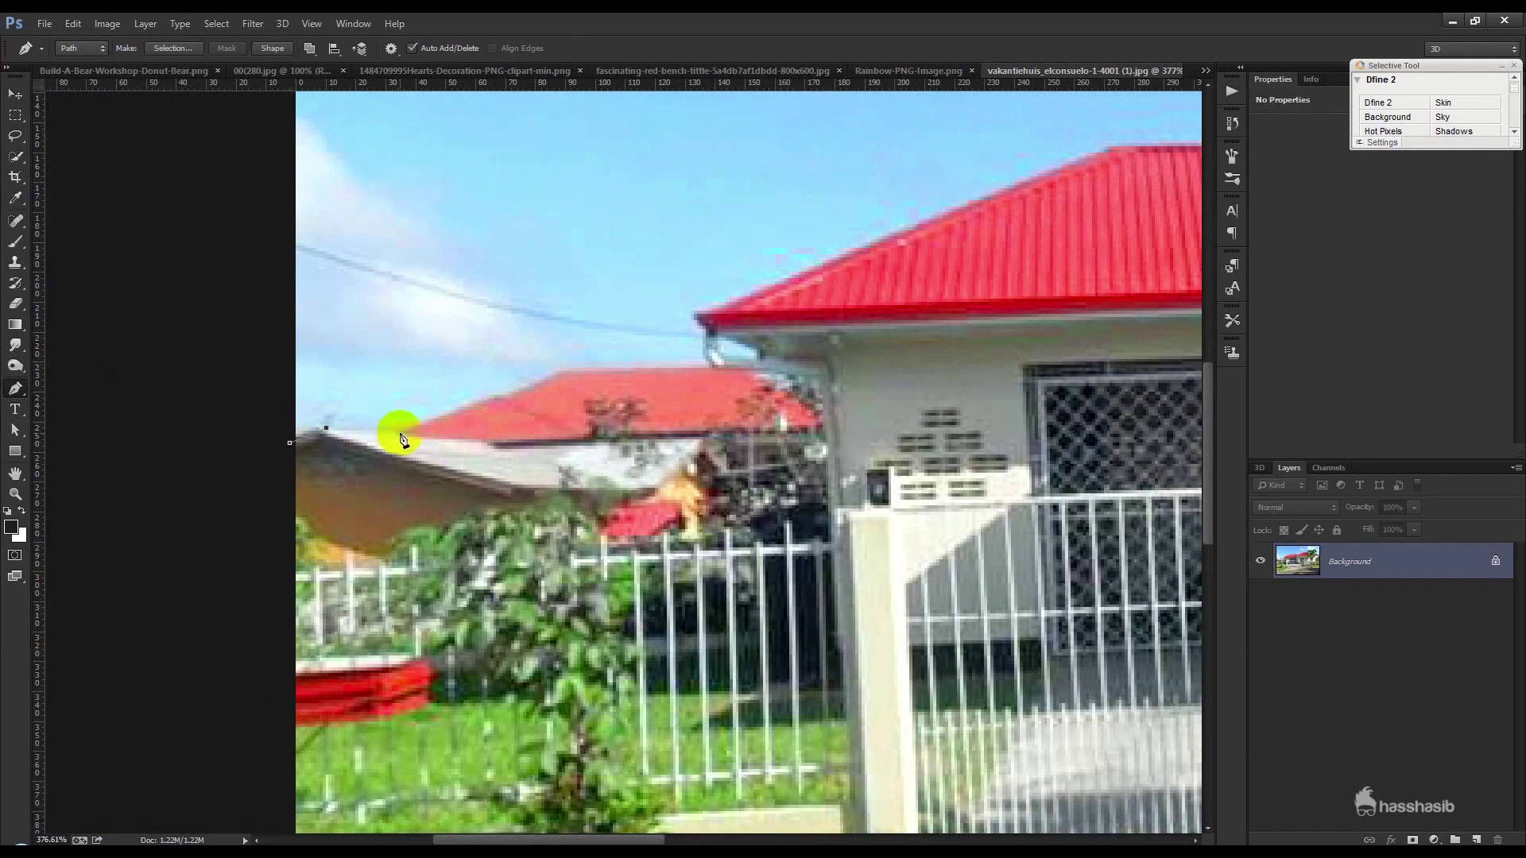
left_click(502, 398)
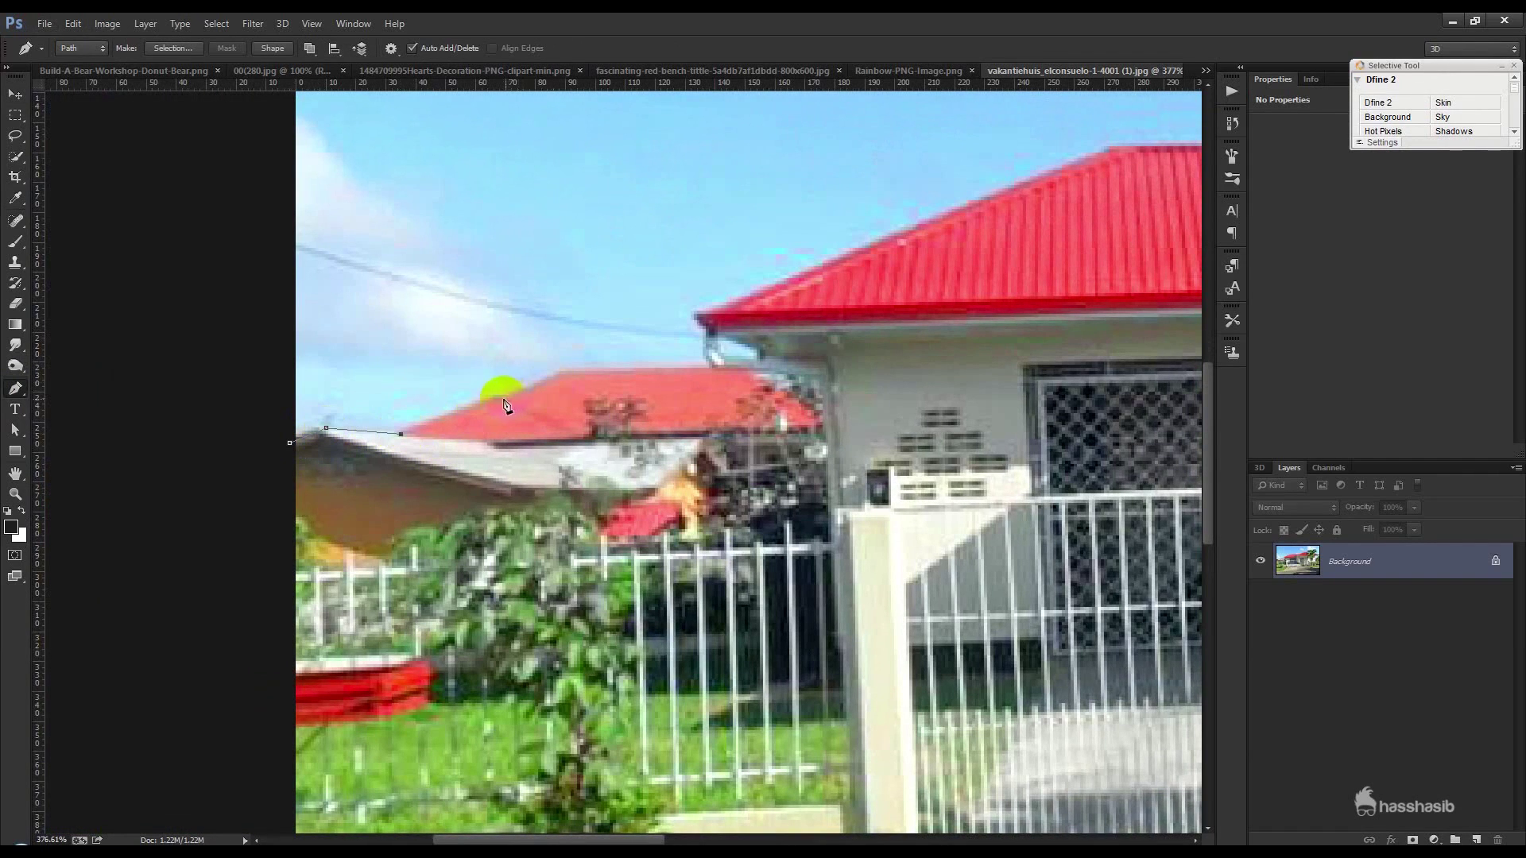
left_click(563, 374)
left_click(695, 314)
left_click(726, 305)
- Extend the pen path along the main red roof's slope and ridge up to its highest peak
left_click_drag(780, 310, 537, 408)
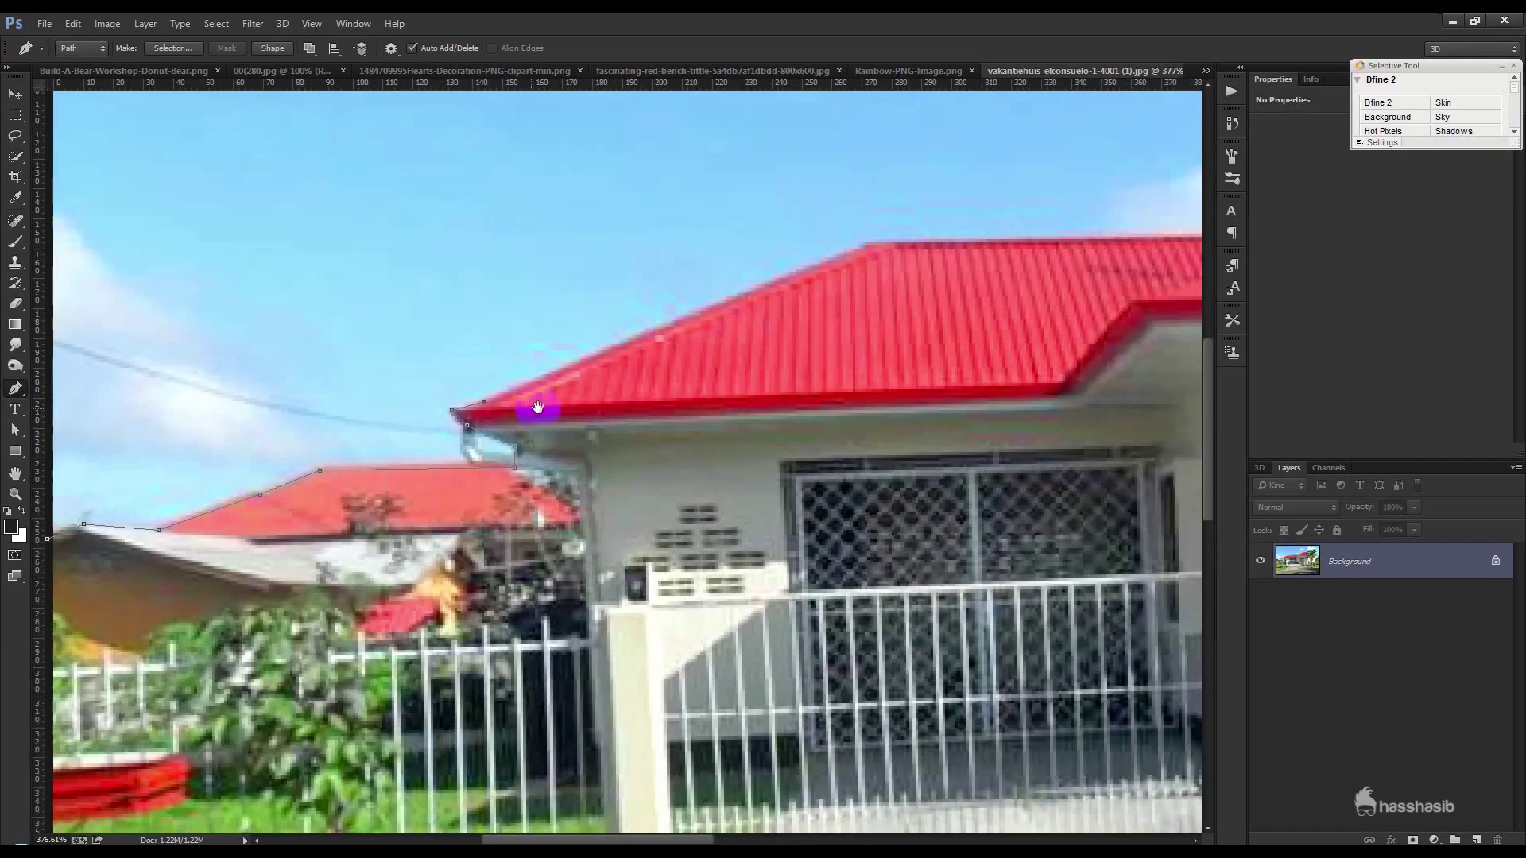
left_click_drag(922, 284, 438, 318)
left_click(387, 277)
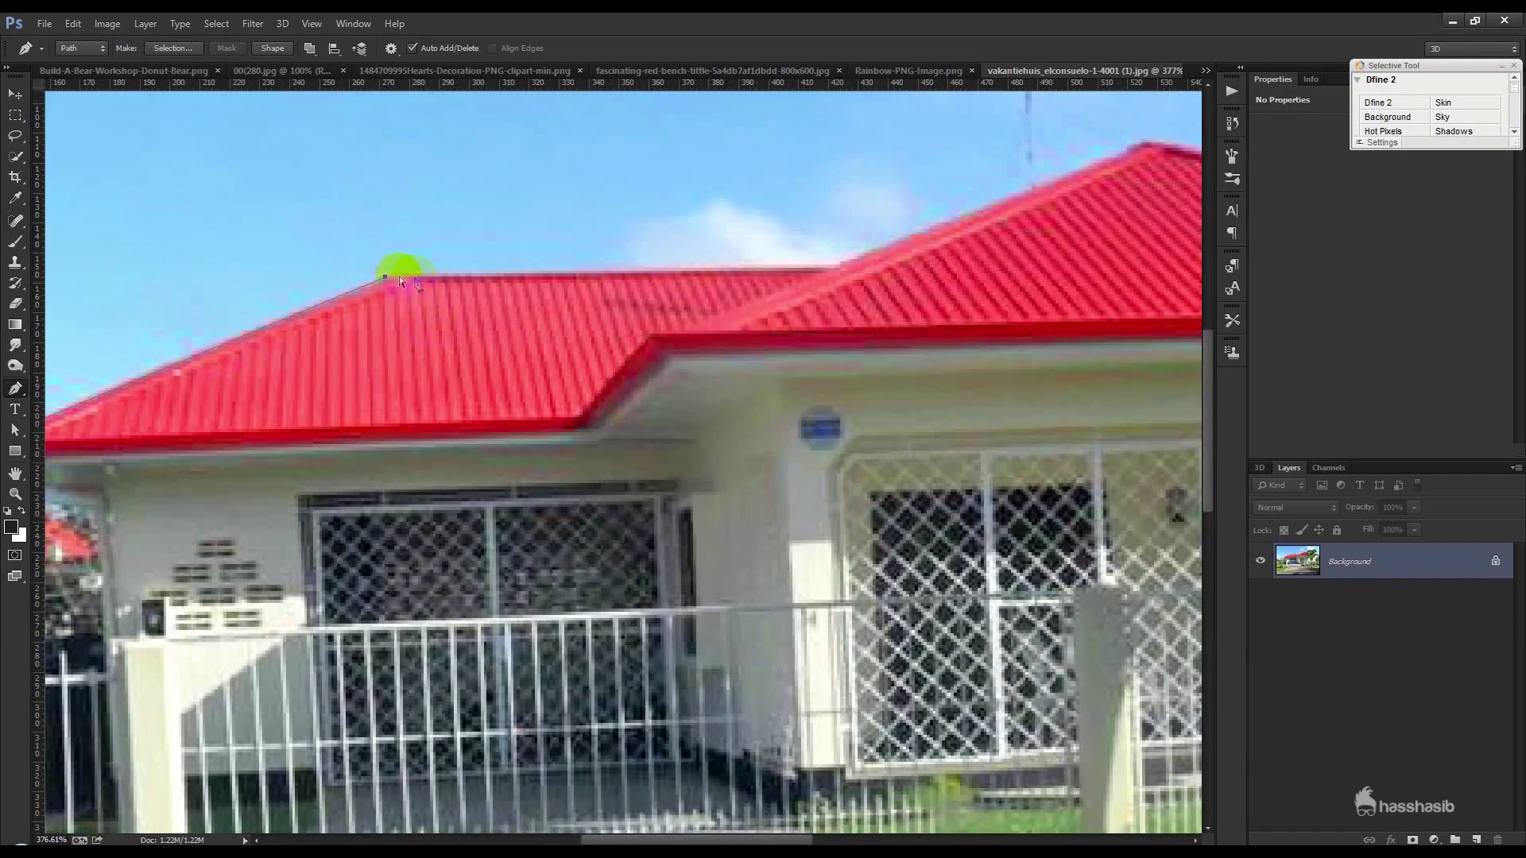
left_click(840, 269)
left_click_drag(906, 275, 556, 371)
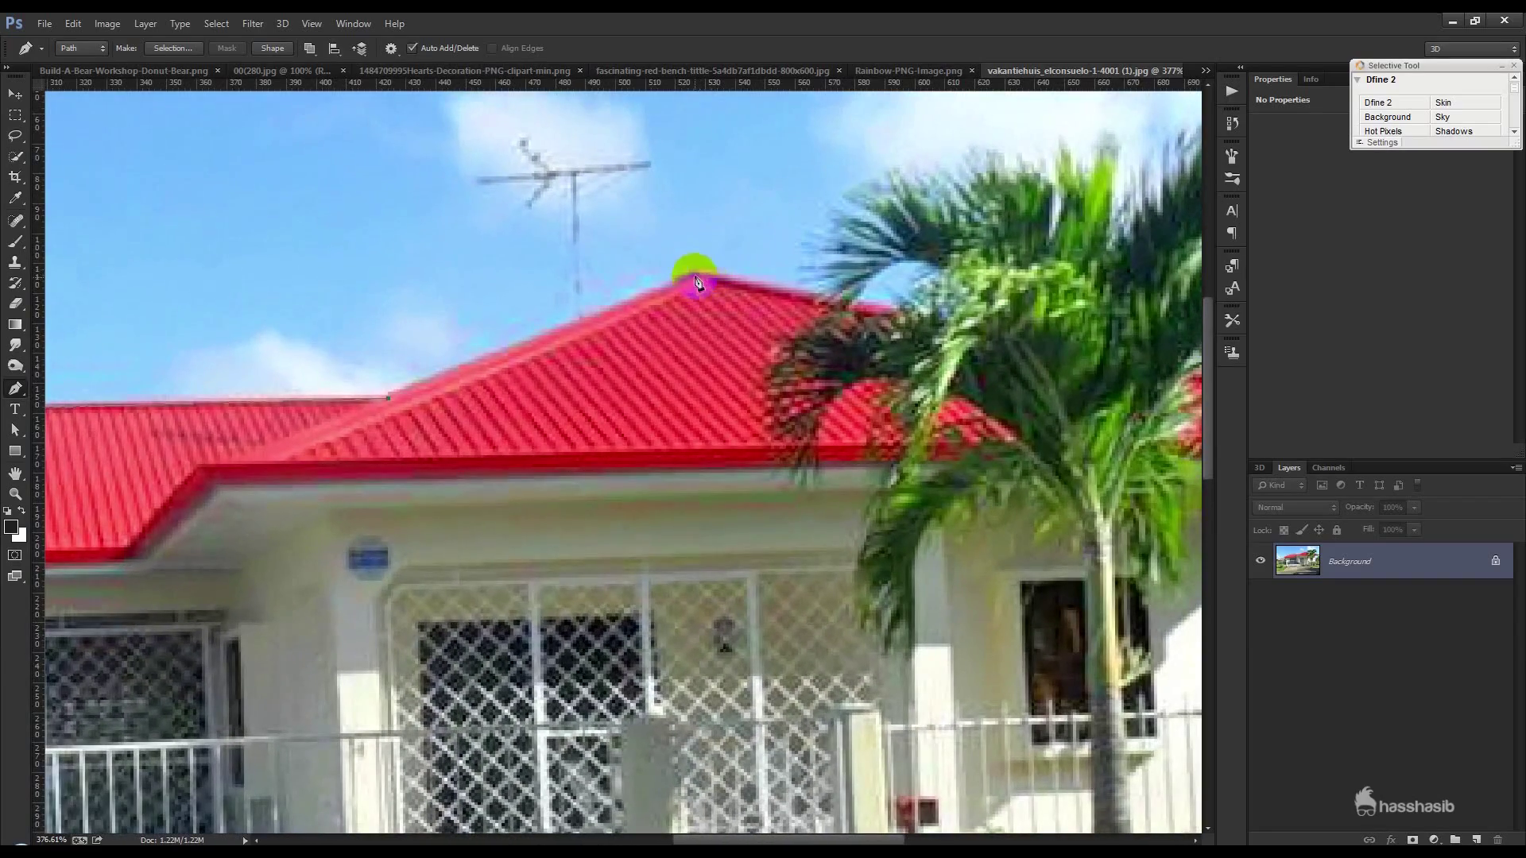
left_click(695, 278)
- Continue the pen path around the crown of the tall palm tree, following its fronds back to the roof
left_click(821, 292)
left_click(899, 176)
left_click_drag(1041, 162, 1058, 163)
left_click(1110, 150)
left_click(1104, 198)
left_click(1107, 227)
left_click_drag(1132, 216, 975, 276)
left_click(1023, 186)
left_click(1060, 224)
left_click(960, 318)
left_click(1053, 289)
left_click(1117, 347)
left_click_drag(1073, 367, 1037, 371)
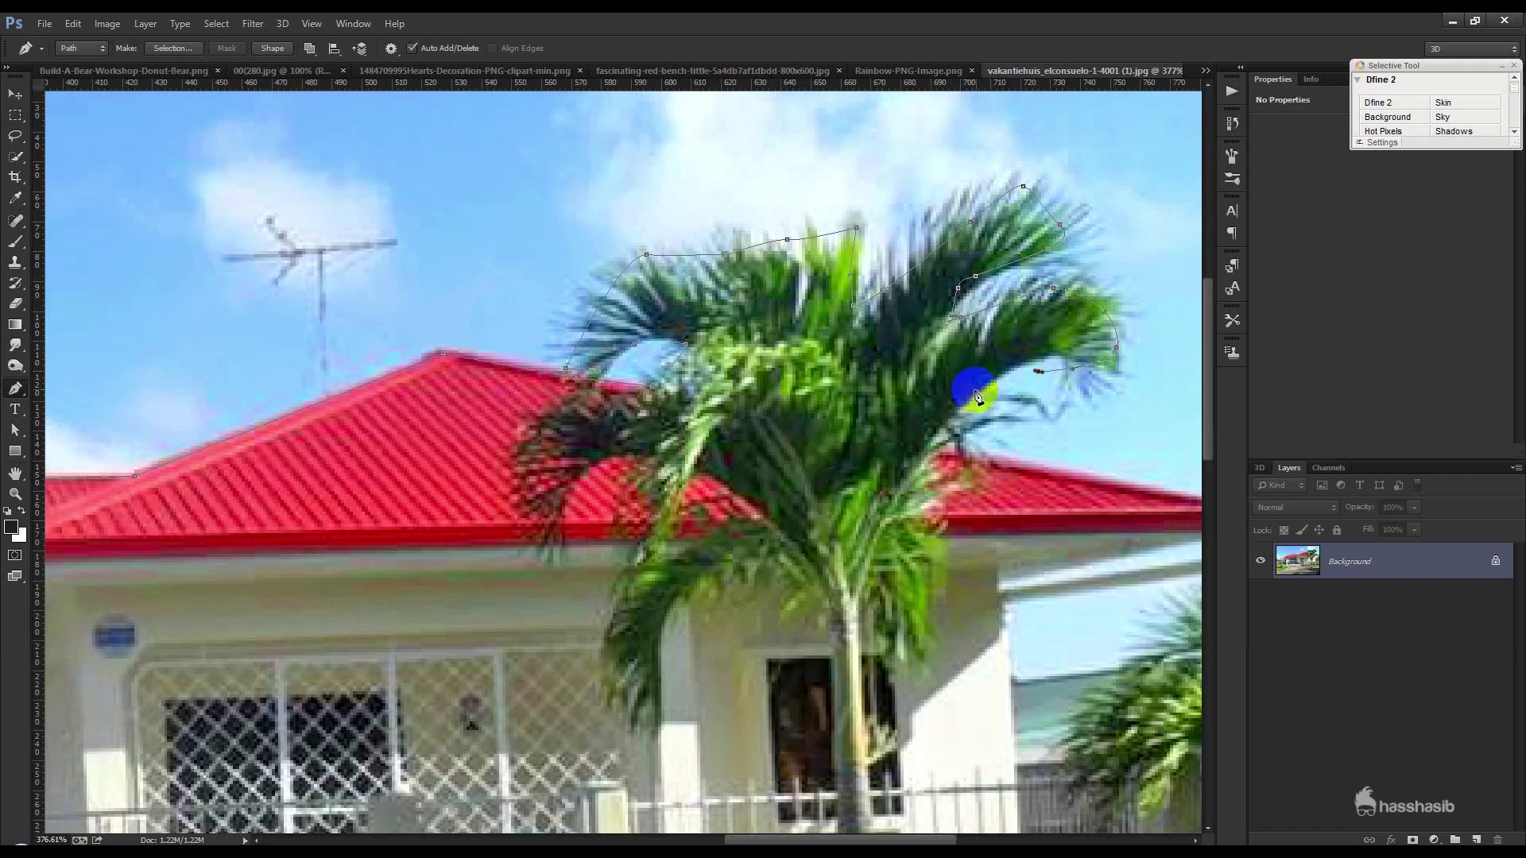
left_click(1068, 357)
left_click_drag(921, 486, 900, 539)
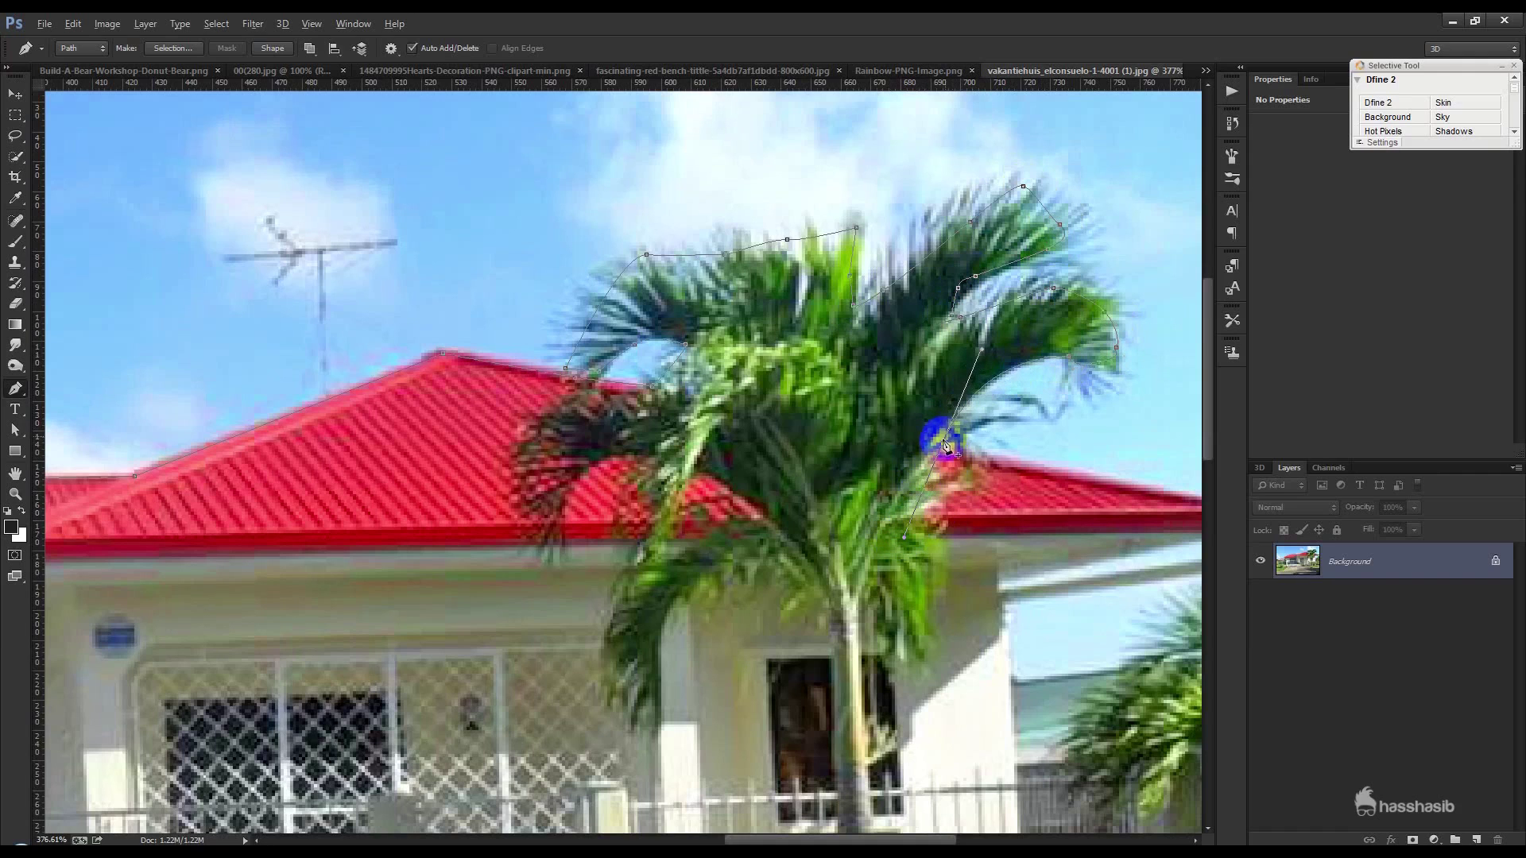
- Trace the path along the remaining roof edge, under the eaves and around the small palm at the photo's right edge
left_click(990, 453)
left_click_drag(992, 459, 695, 354)
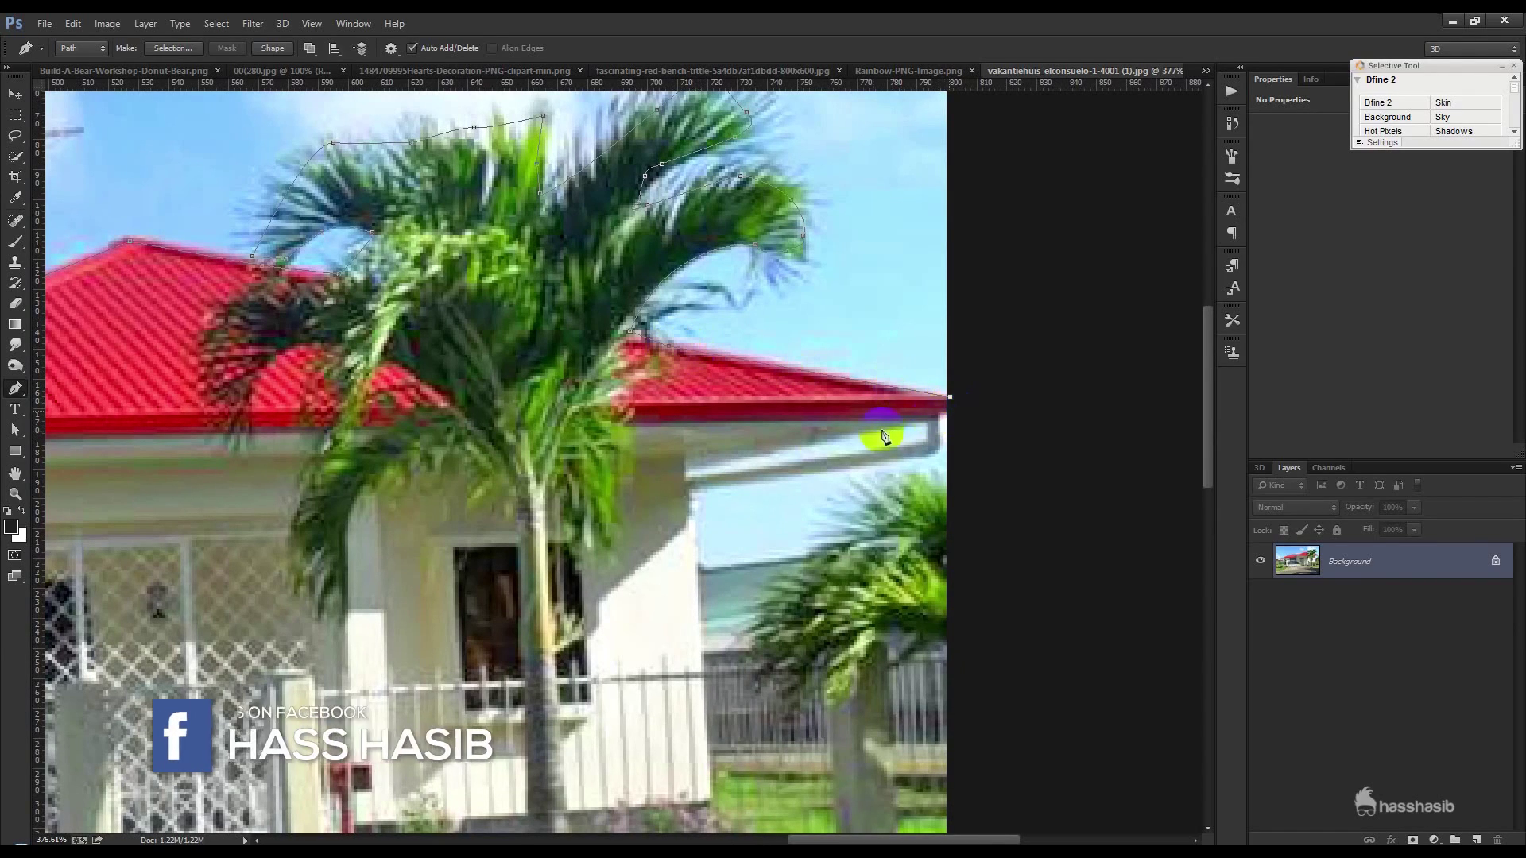
left_click(950, 411)
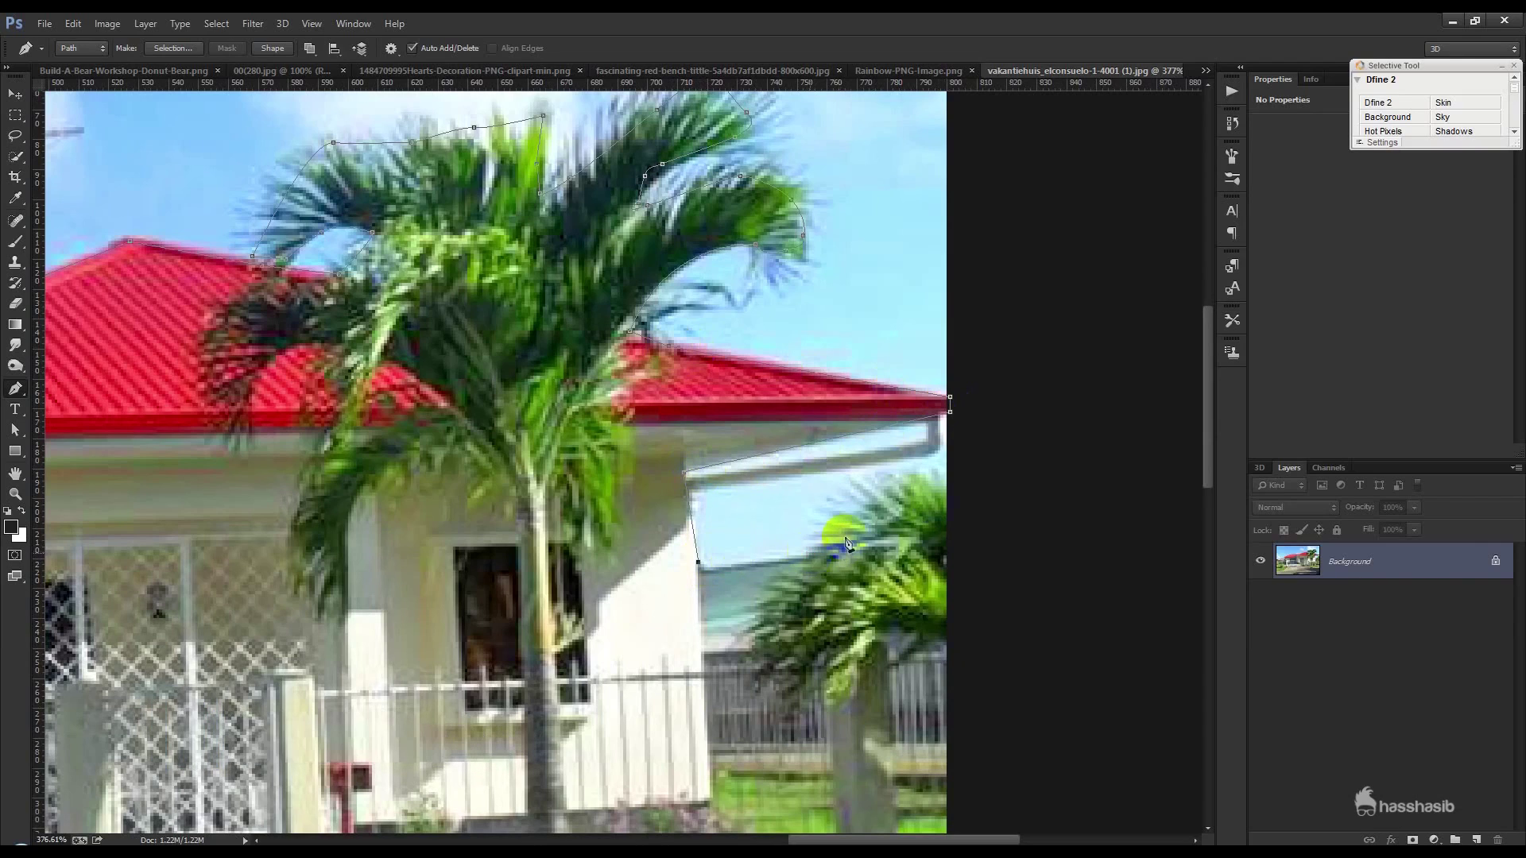
left_click_drag(950, 482, 1021, 504)
- Close the path across the pavement below the driveway and convert it to a new anti-aliased selection with a 1-pixel feather
scroll(1022, 505, "down", 5)
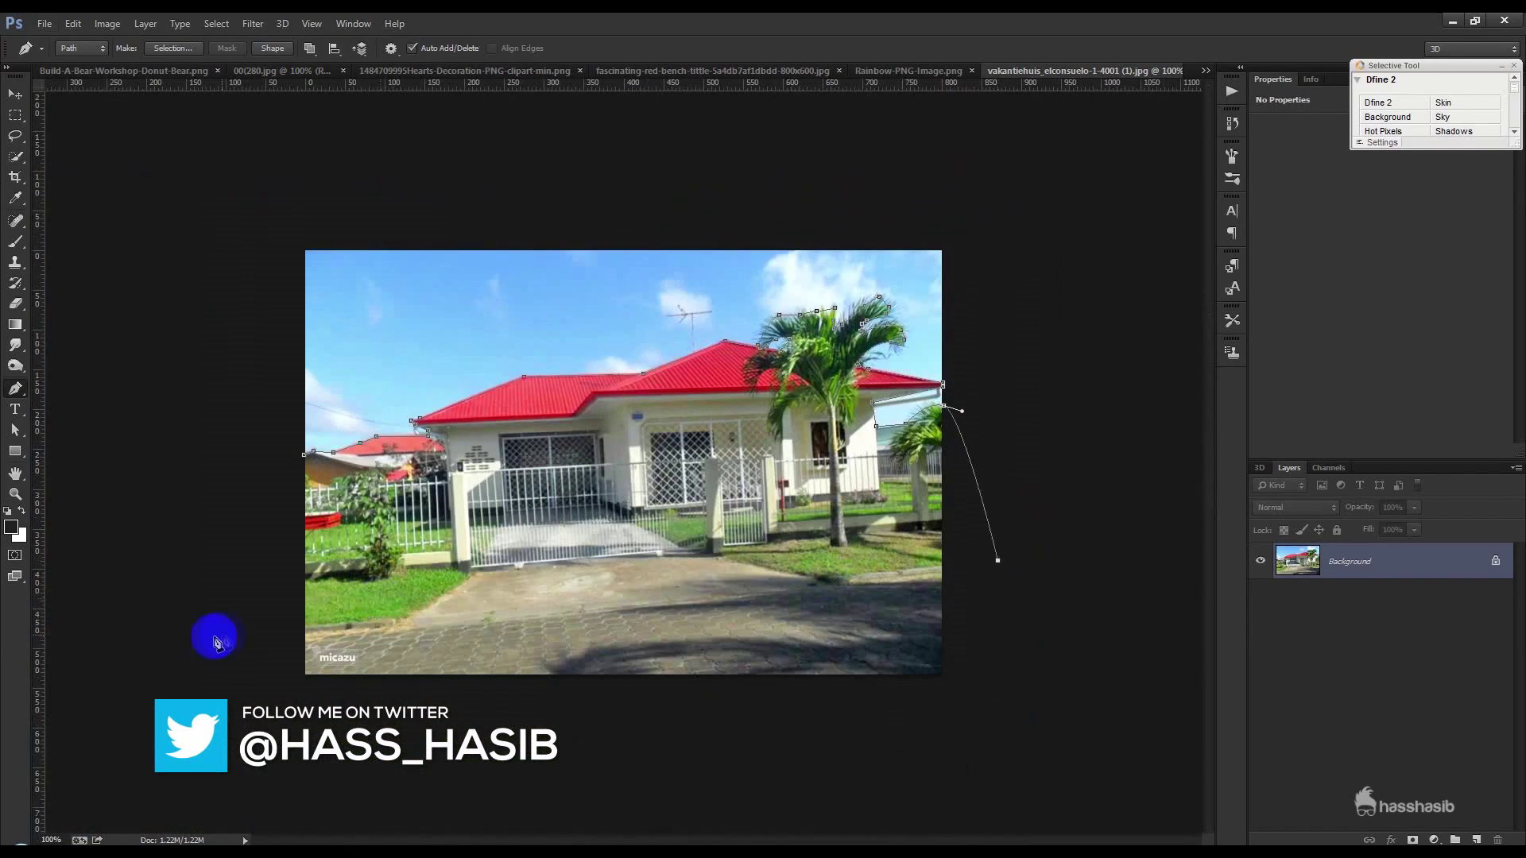
left_click(204, 640)
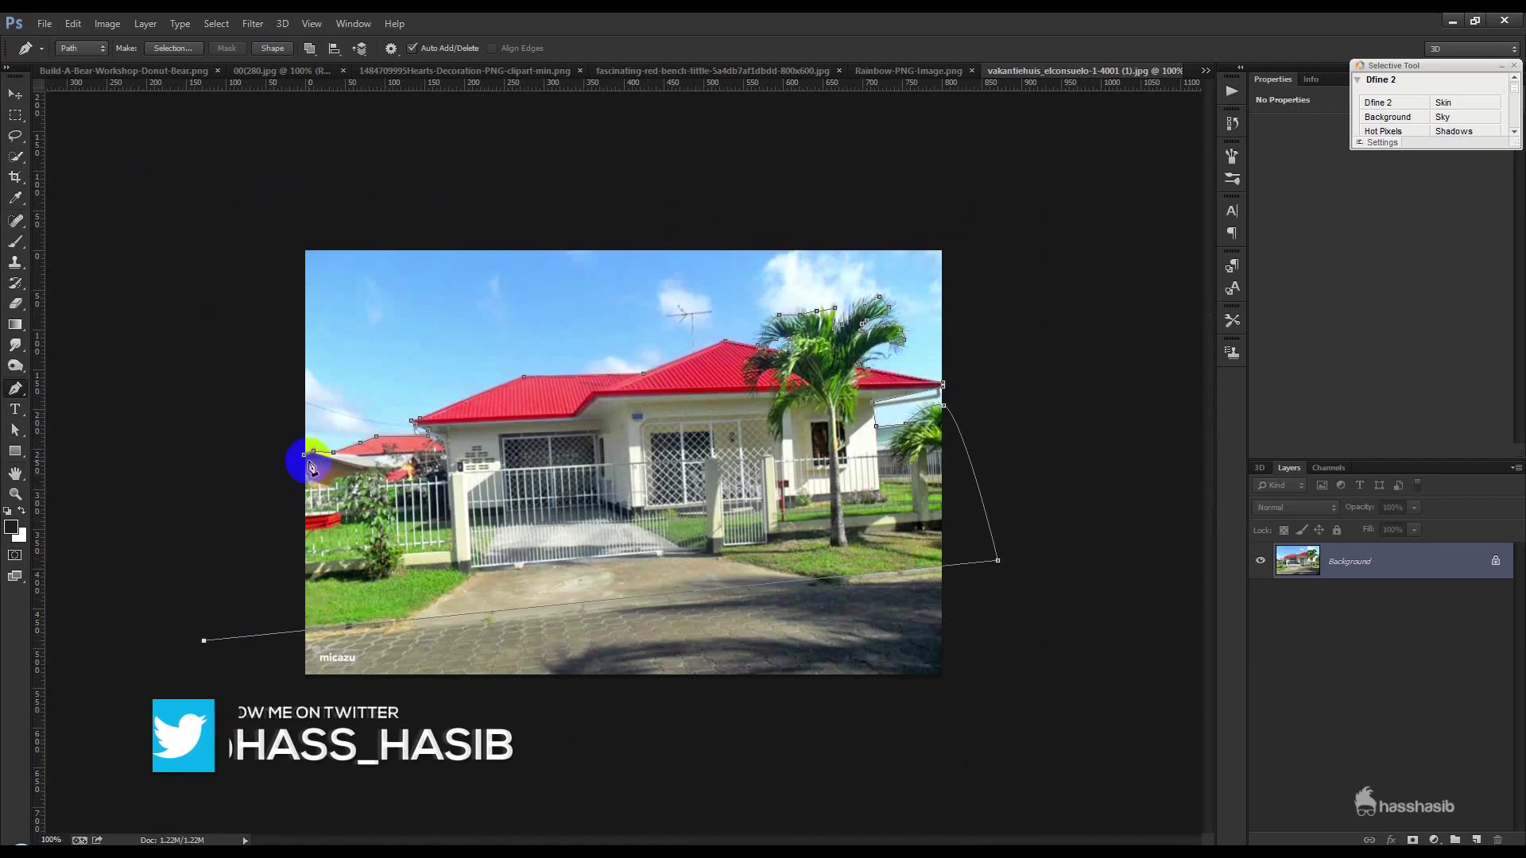
right_click(619, 409)
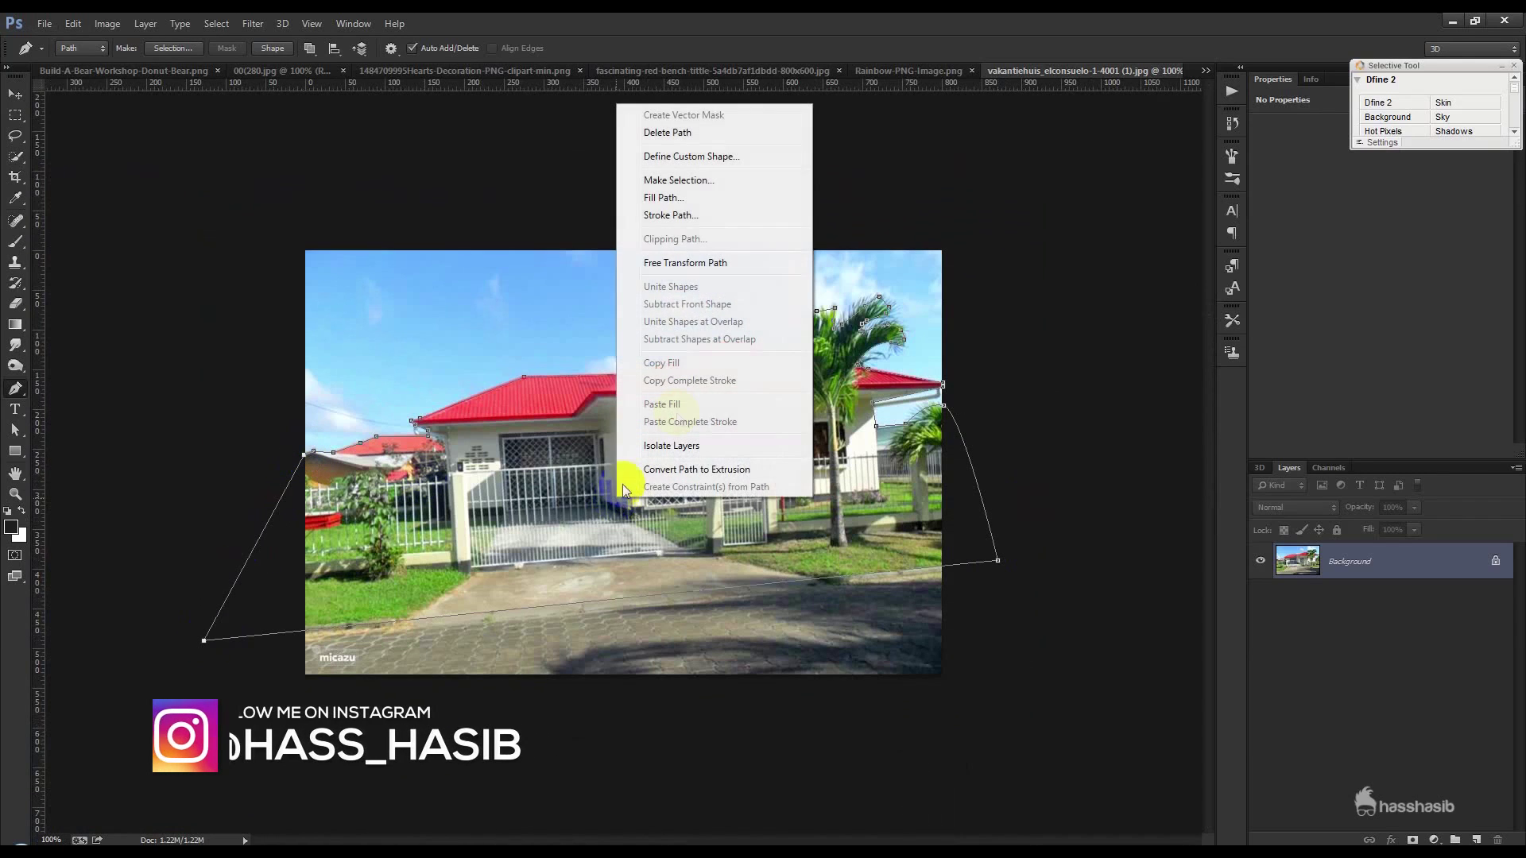
left_click(696, 181)
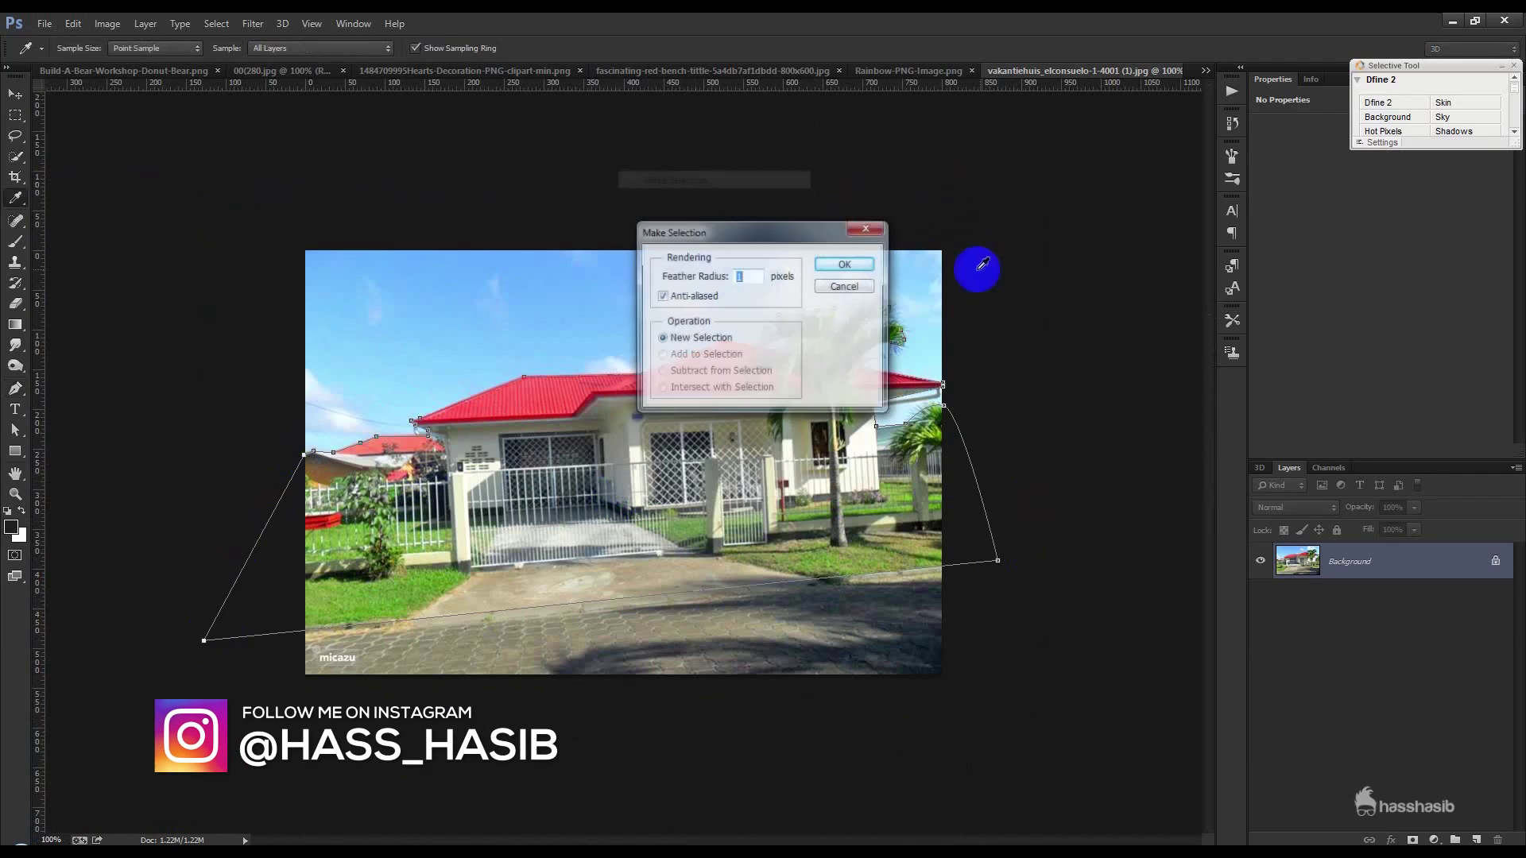
left_click(865, 255)
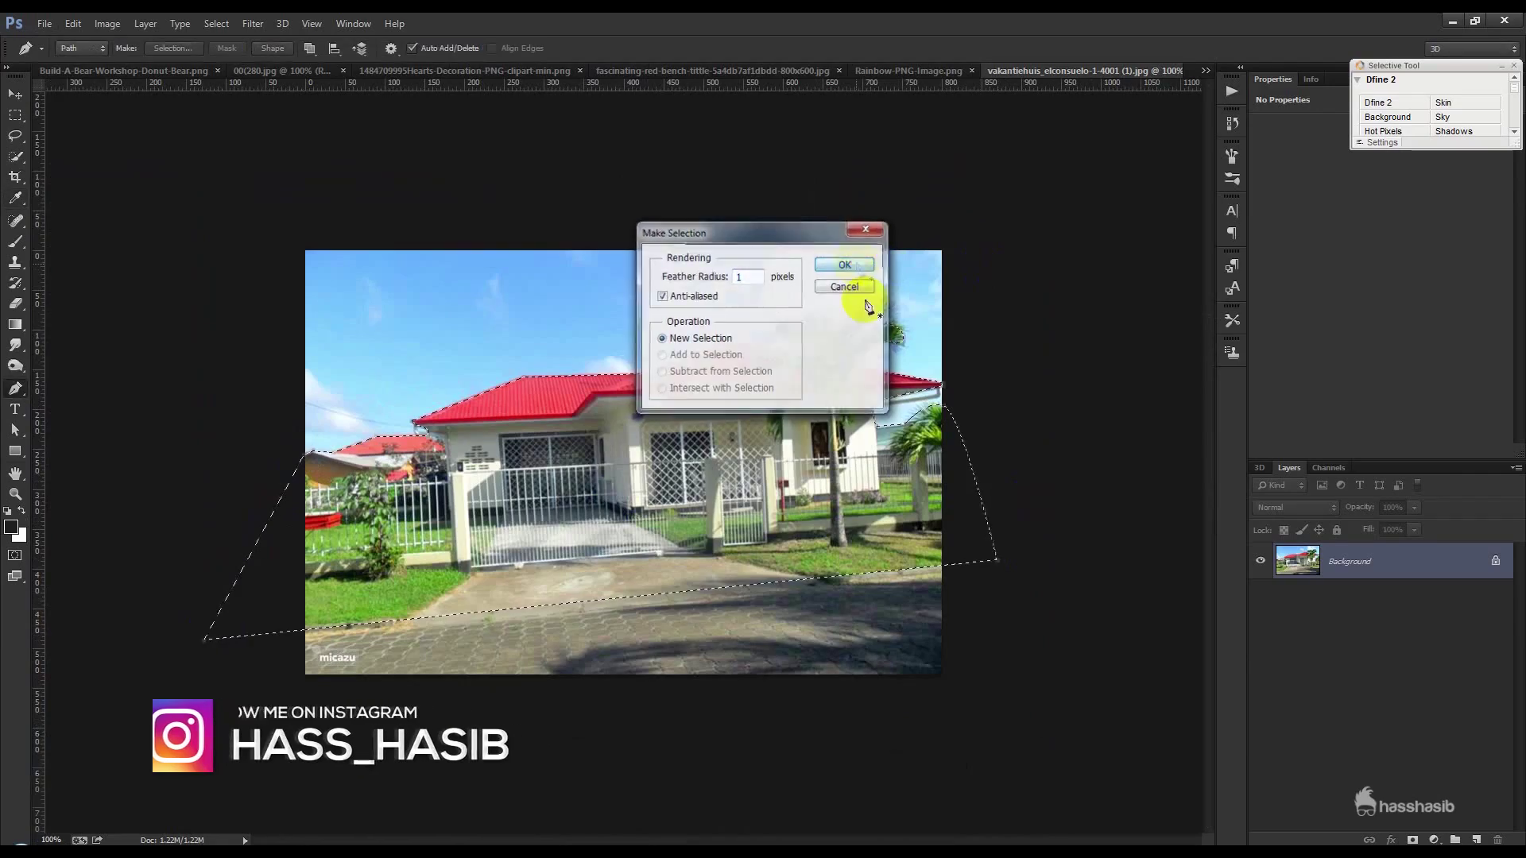
- Mask the house layer with the selection and refine the mask's edges around the palm fronds and the right-hand eaves
left_click(1412, 840)
scroll(875, 340, "up", 5)
left_click_drag(970, 262, 848, 347)
right_click(1354, 560)
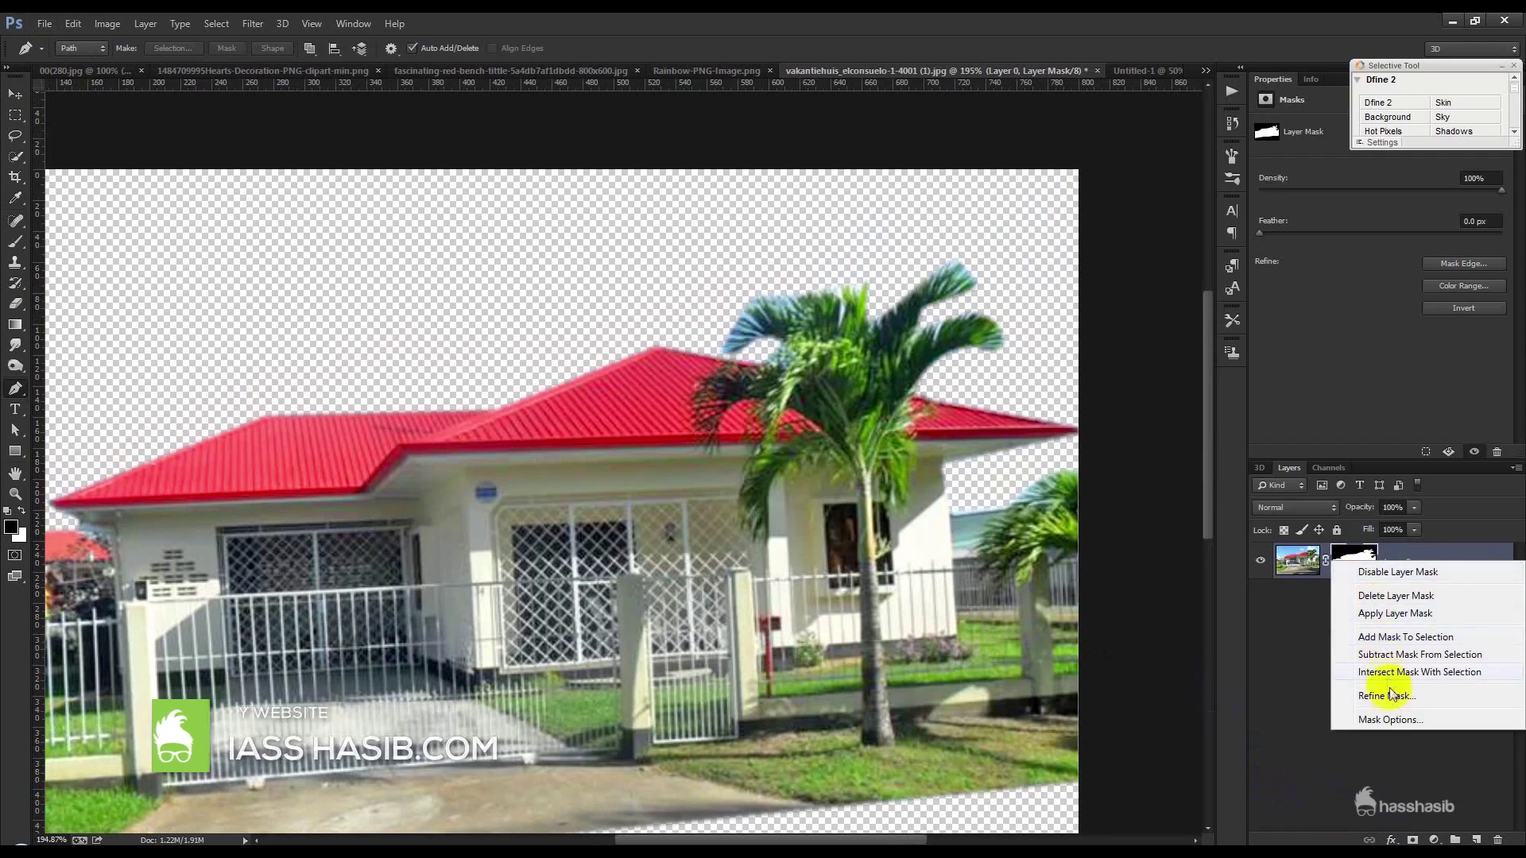
left_click(1389, 694)
mouse_move(988, 340)
left_mouse_down()
mouse_move(928, 364)
mouse_move(1001, 343)
mouse_move(1021, 294)
mouse_move(979, 265)
mouse_move(922, 283)
mouse_move(806, 273)
mouse_move(728, 330)
mouse_move(763, 330)
left_mouse_up()
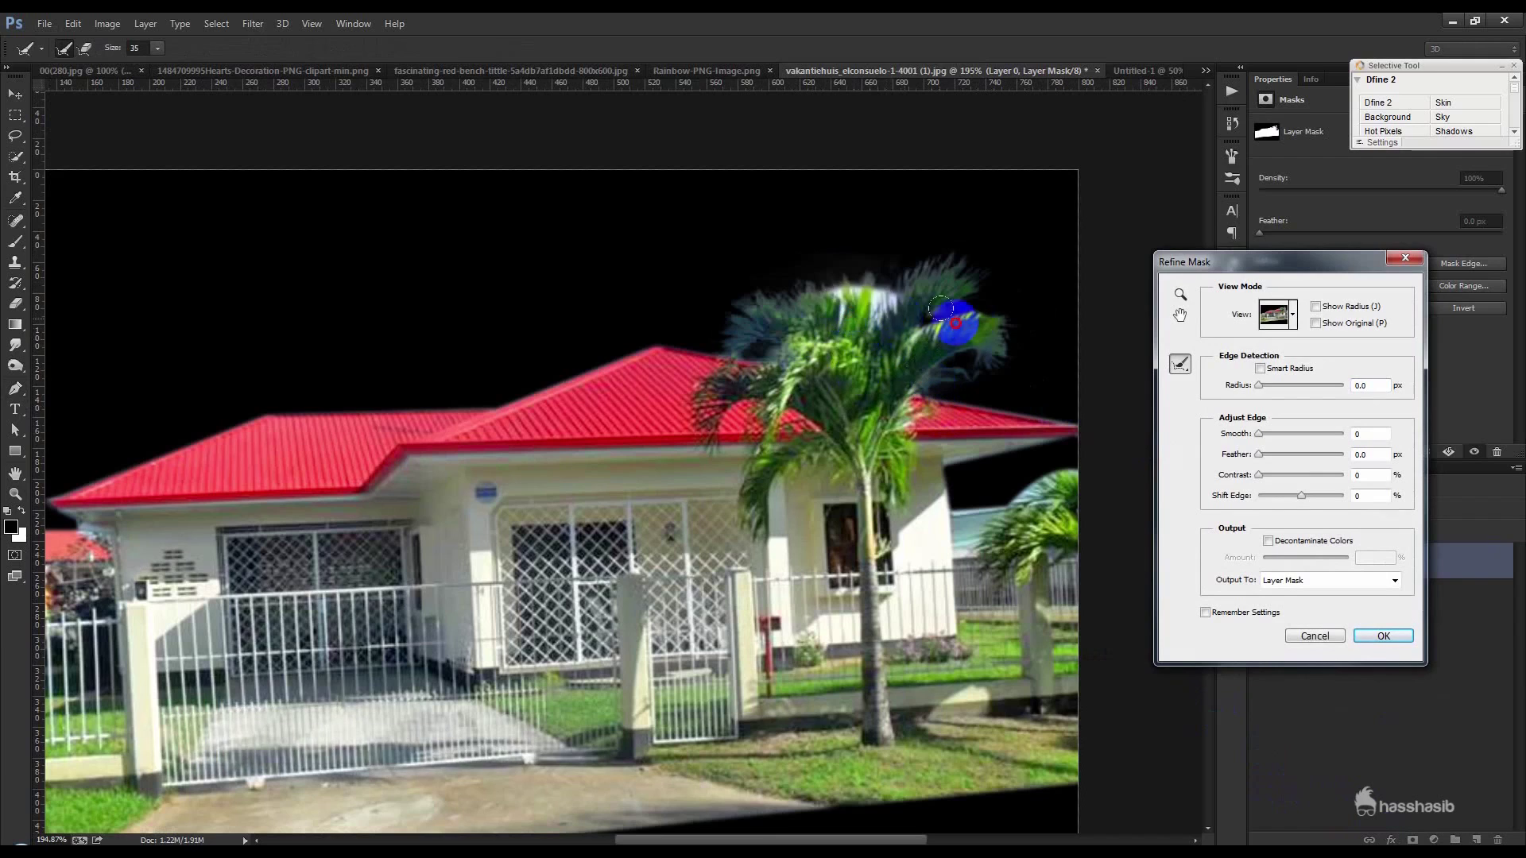
left_click_drag(941, 308, 964, 317)
mouse_move(1072, 423)
left_mouse_down()
mouse_move(1064, 459)
mouse_move(961, 509)
left_mouse_up()
left_click(1382, 634)
- Move the cut-out house into the Untitled-1 document, place it over the pale lower area and convert its layer to a Smart Object
key("p")
scroll(809, 552, "down", 3)
key("v")
left_click_drag(511, 262, 749, 405)
left_click_drag(823, 398, 798, 508)
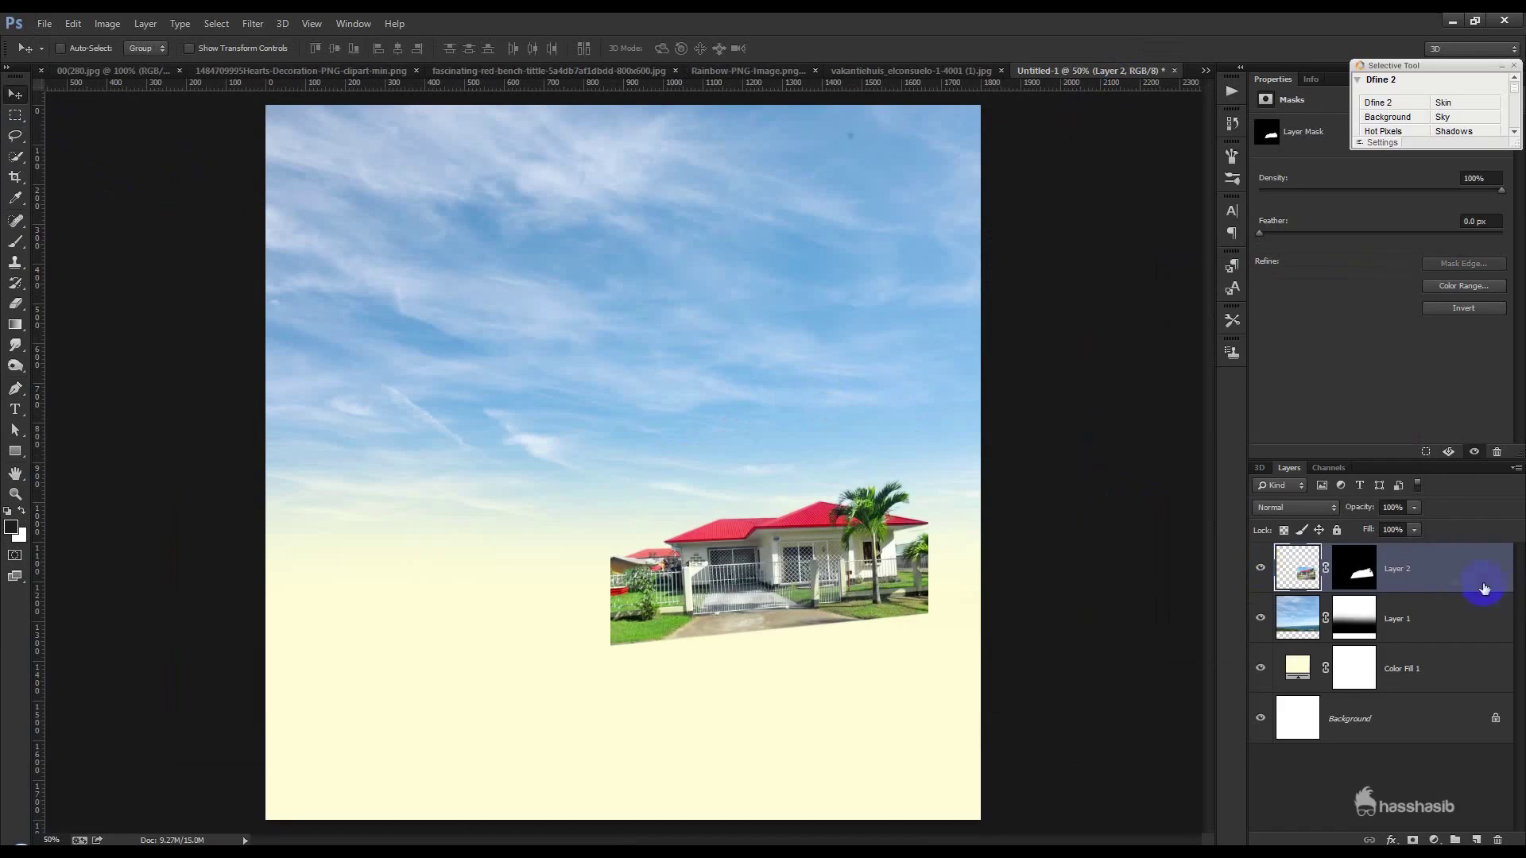
right_click(1448, 573)
left_click(1295, 307)
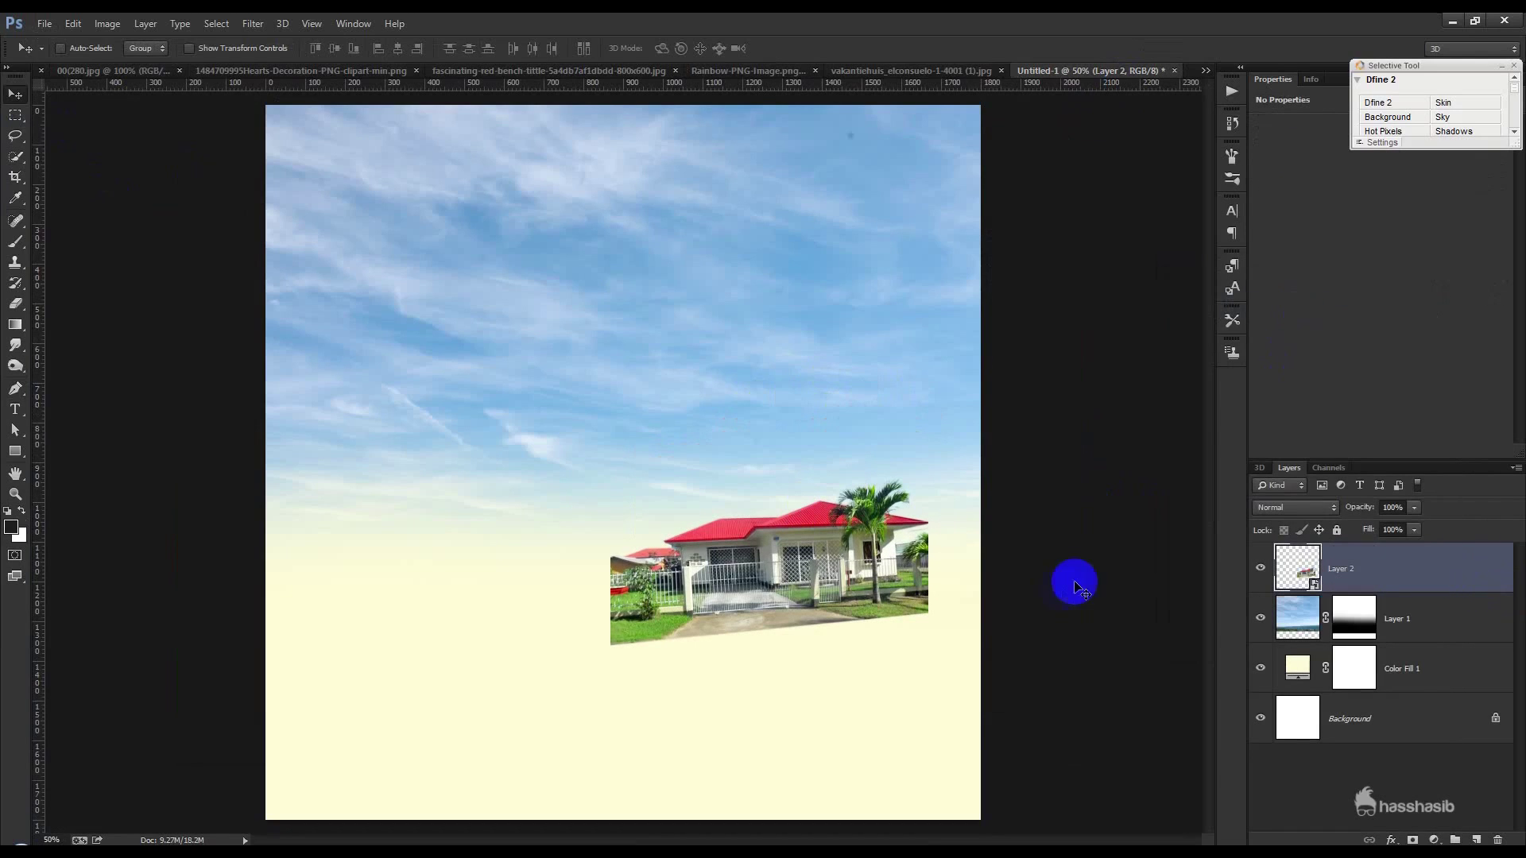
- Scale the house layer to about 285%, rotate it about 2° clockwise and place it across the lower part of the canvas
key("ctrl+t")
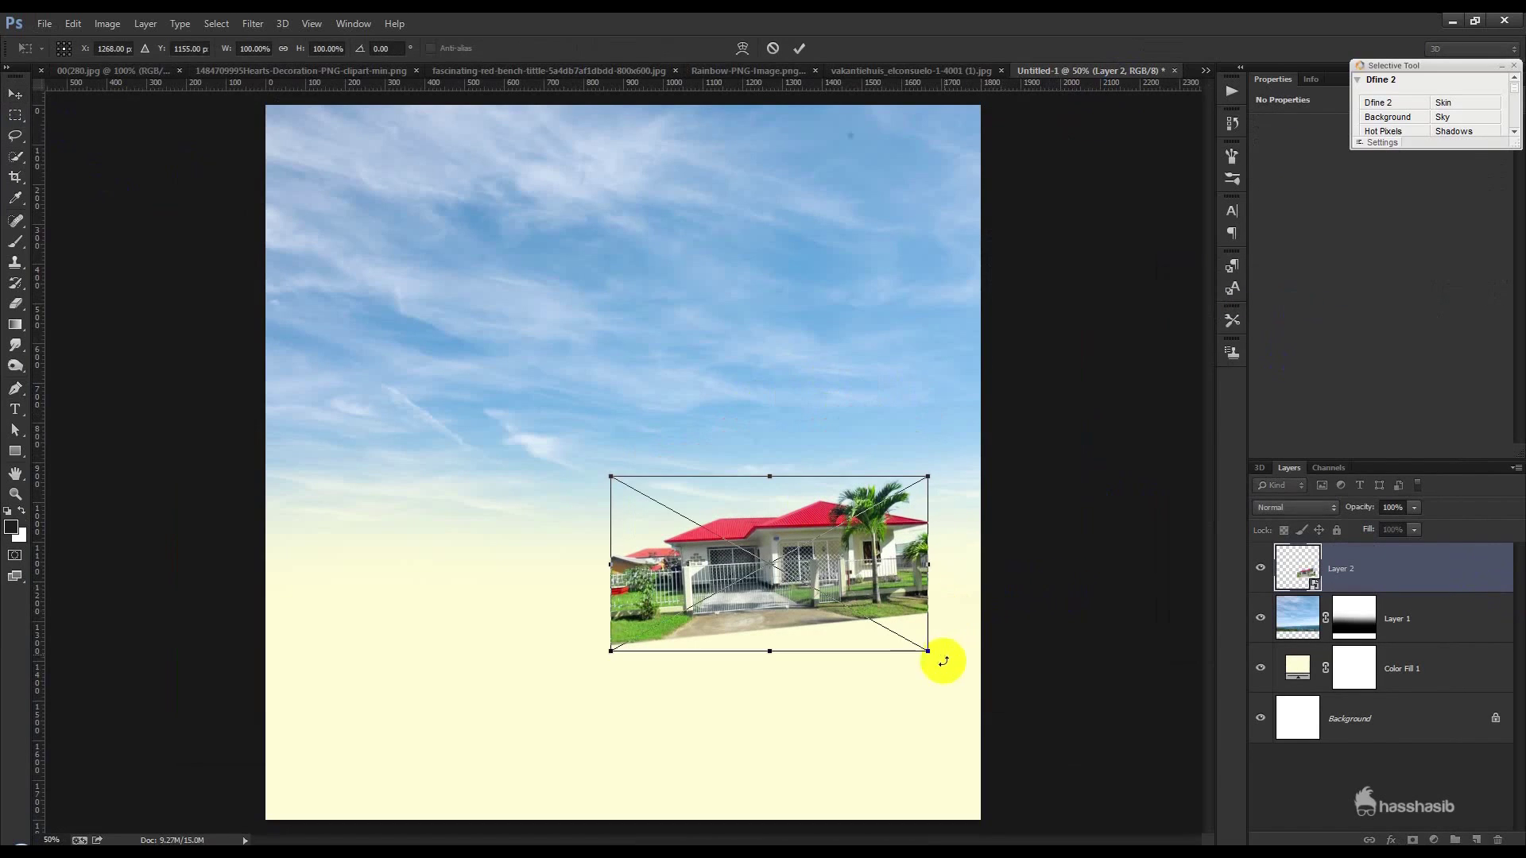
left_click_drag(928, 654, 1110, 759)
left_click_drag(865, 695, 793, 681)
left_click_drag(997, 612, 1012, 634)
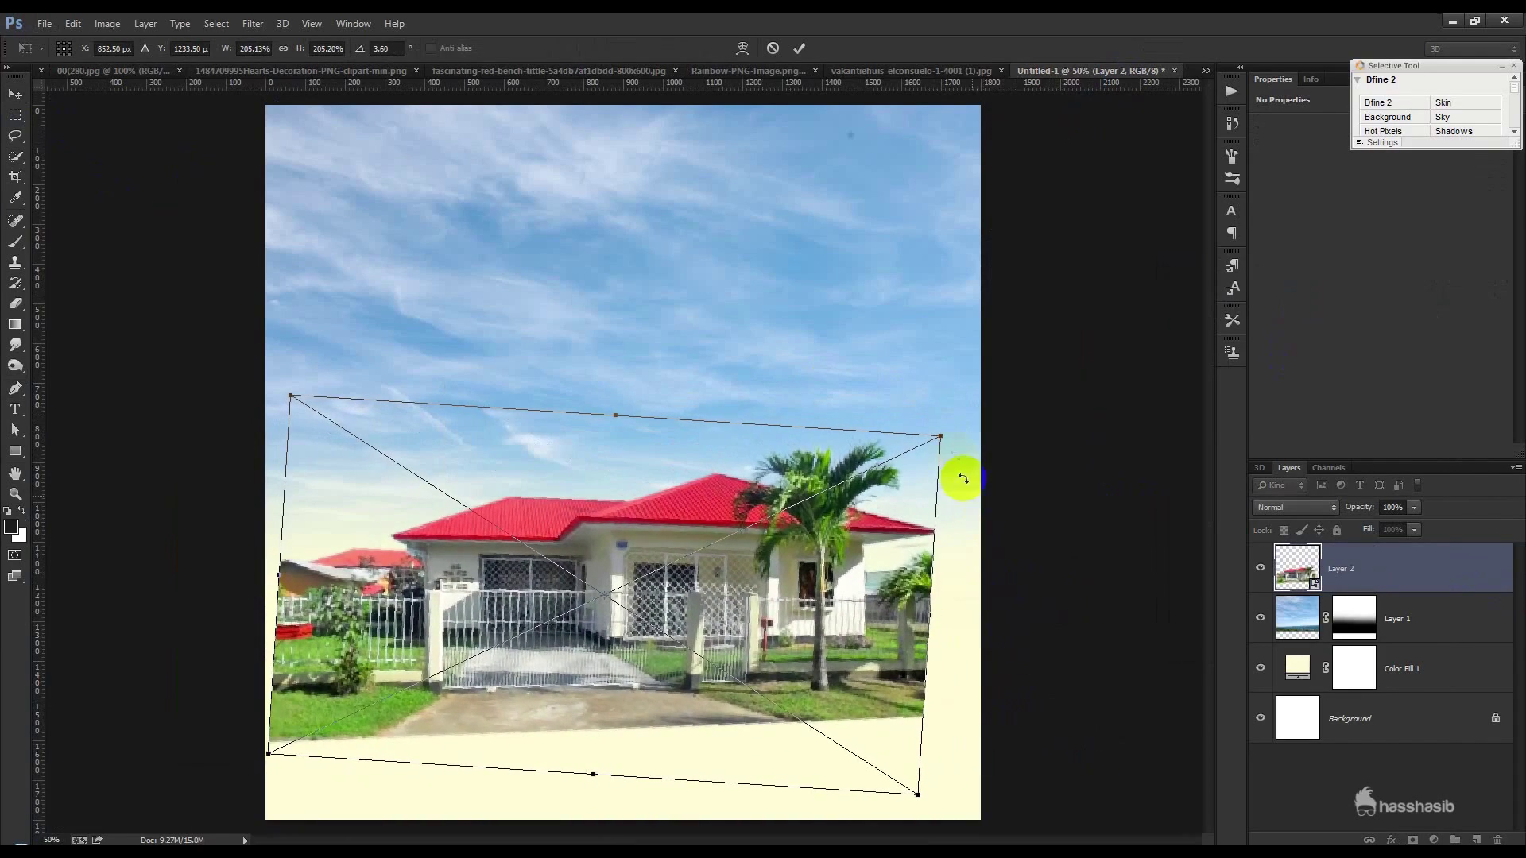
left_click_drag(1007, 562, 1005, 551)
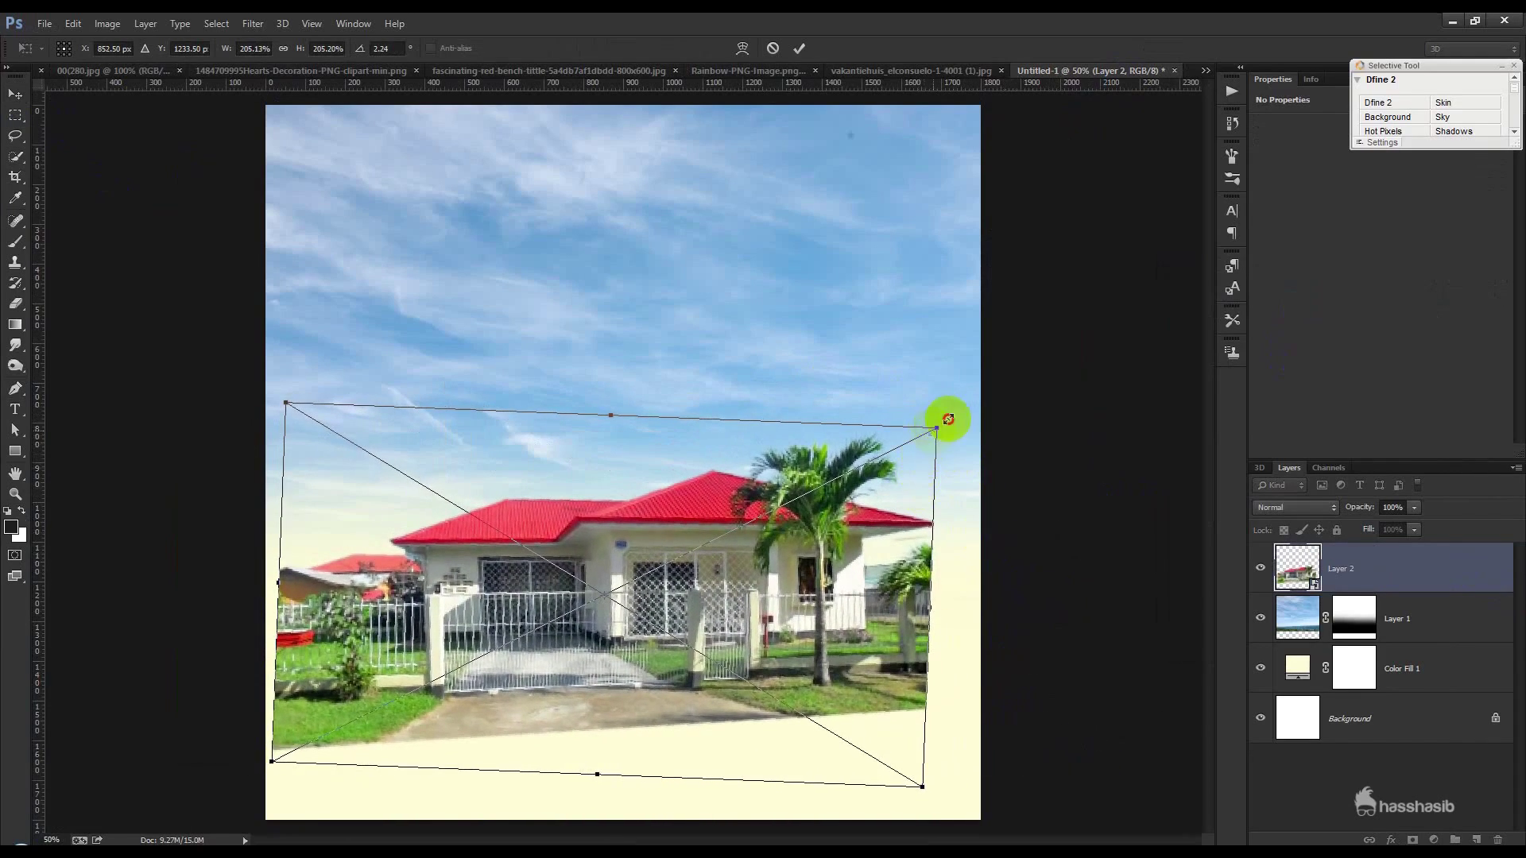
left_click_drag(948, 419, 1056, 344)
left_click_drag(916, 477, 902, 504)
double_click(902, 504)
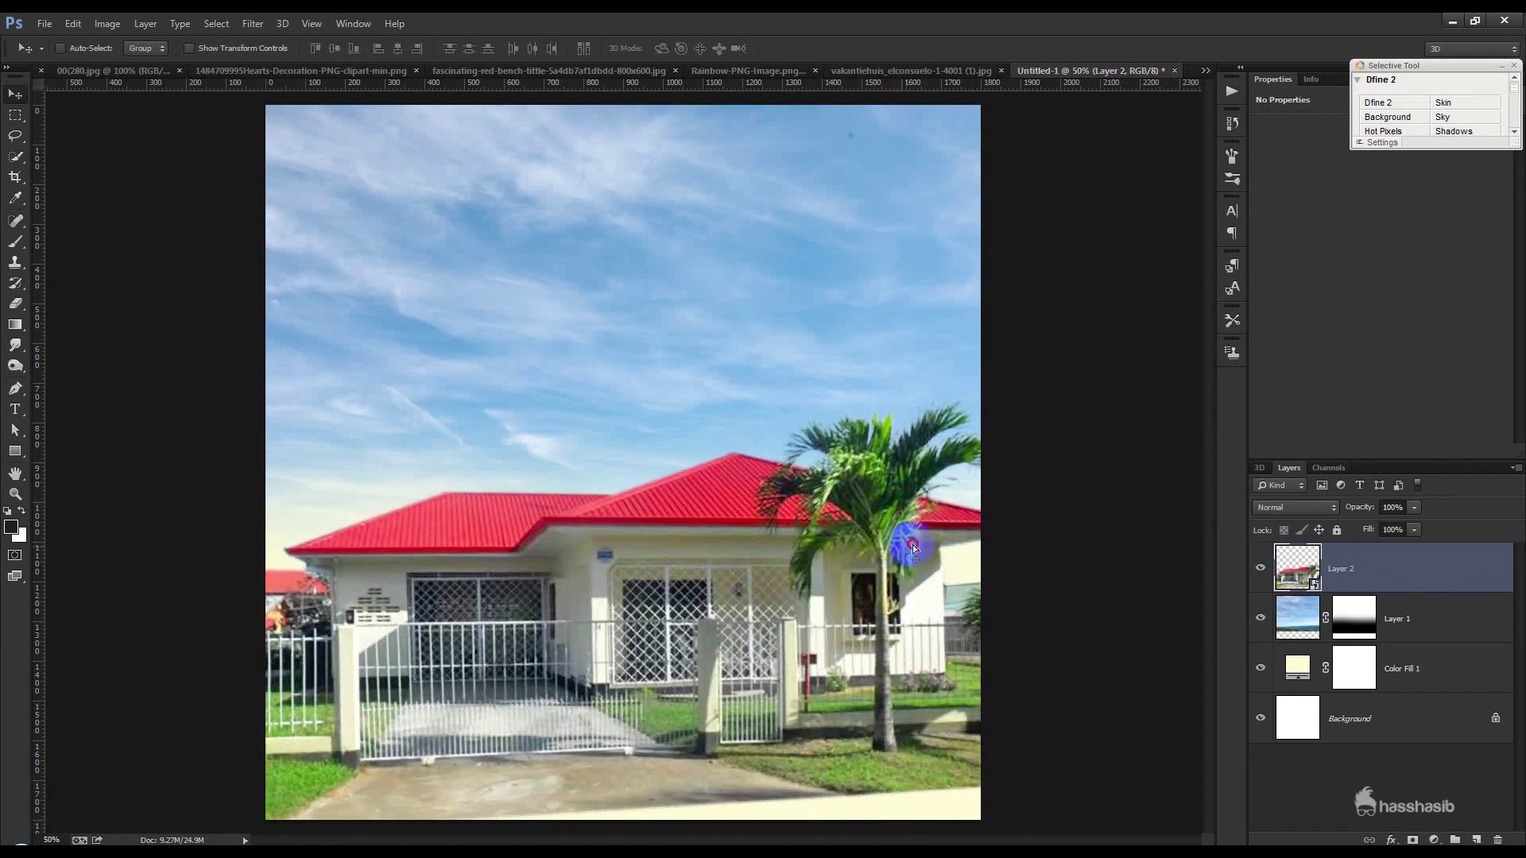
- Transform the house again to about 332% scale and 1.8° rotation, so that it covers the canvas's lower edge
key("ctrl+t")
left_click_drag(1073, 545, 1124, 556)
key("ctrl+minus")
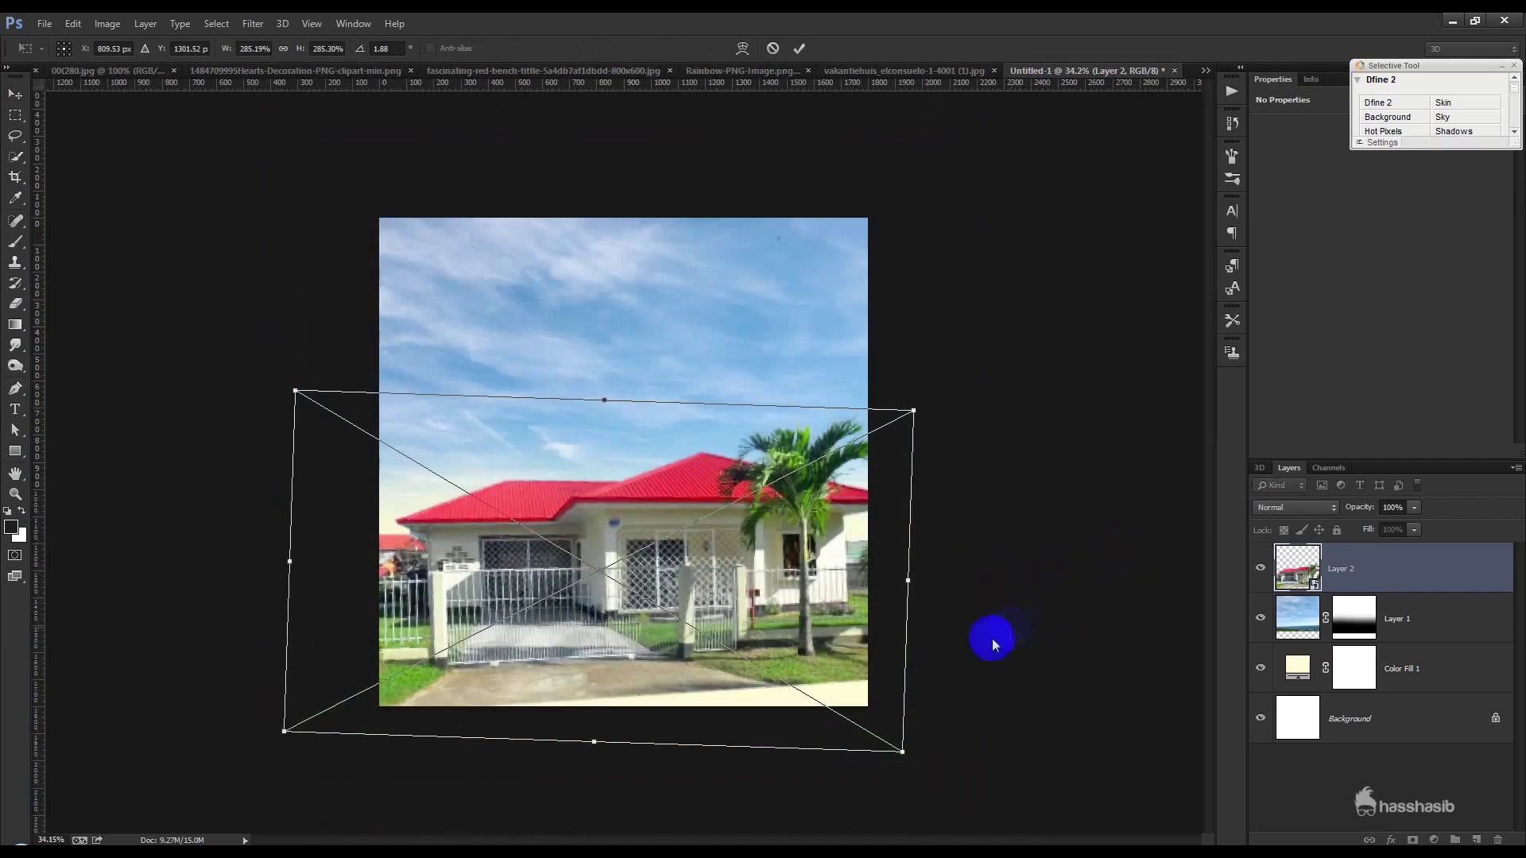
left_click_drag(910, 744, 968, 790)
mouse_move(872, 664)
left_mouse_down()
mouse_move(876, 706)
mouse_move(894, 663)
left_mouse_up()
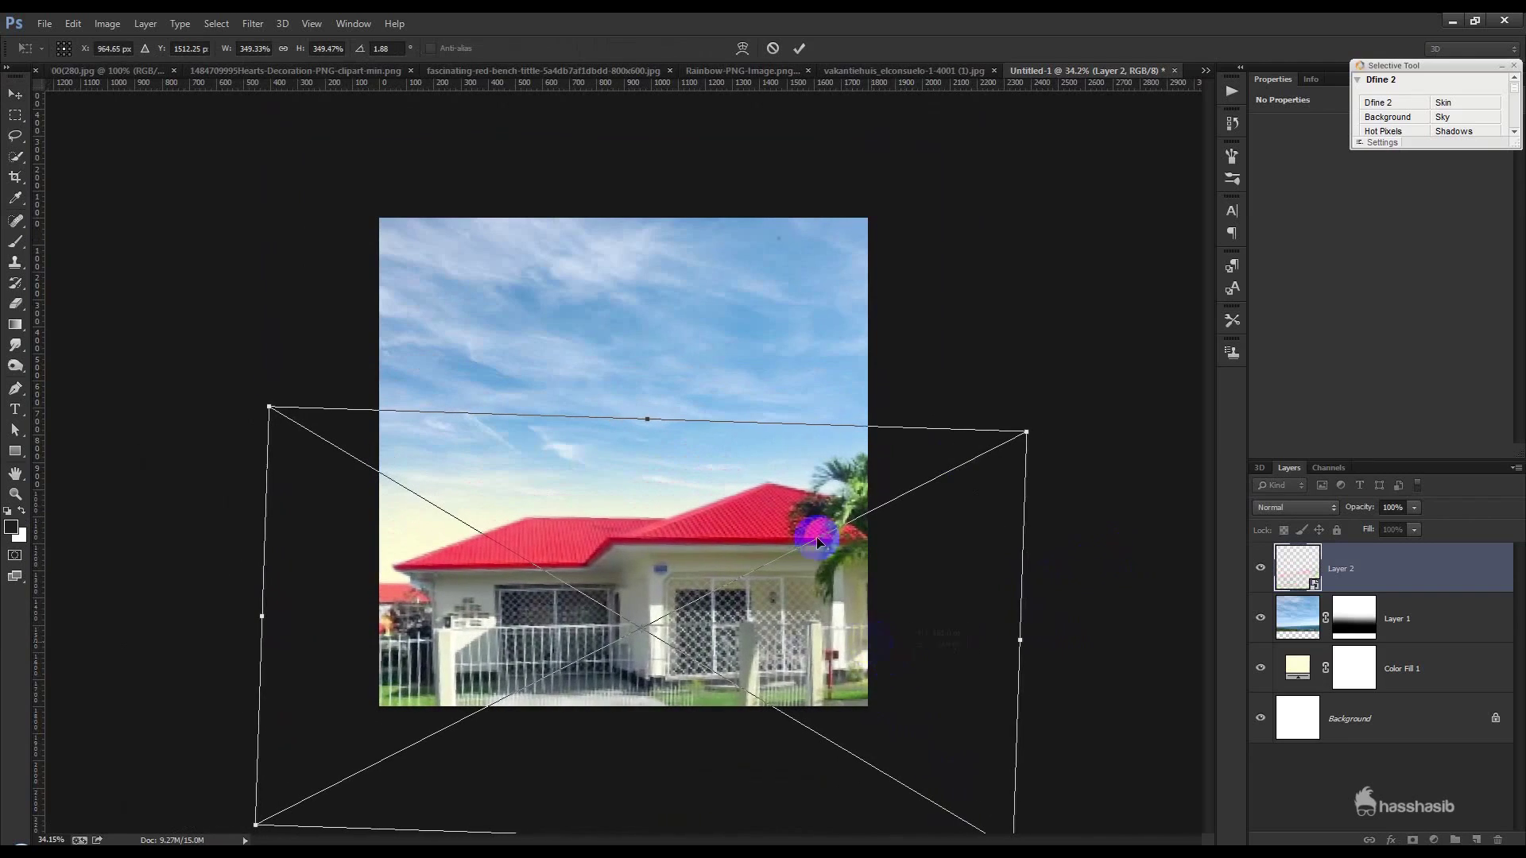
left_click_drag(1030, 430, 1080, 402)
left_click_drag(981, 484, 977, 495)
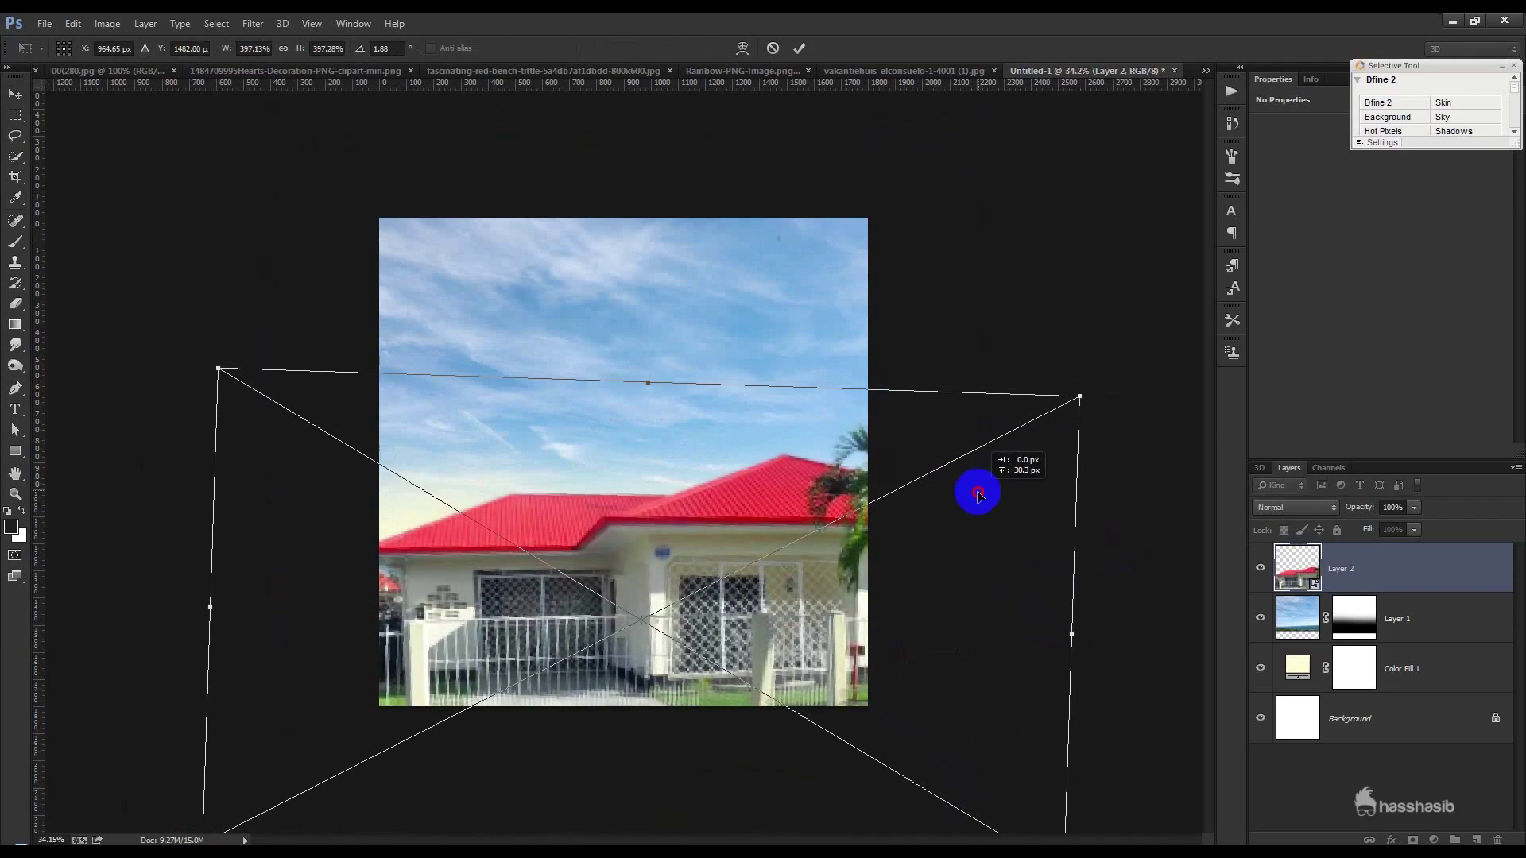
left_click_drag(1082, 395, 1119, 475)
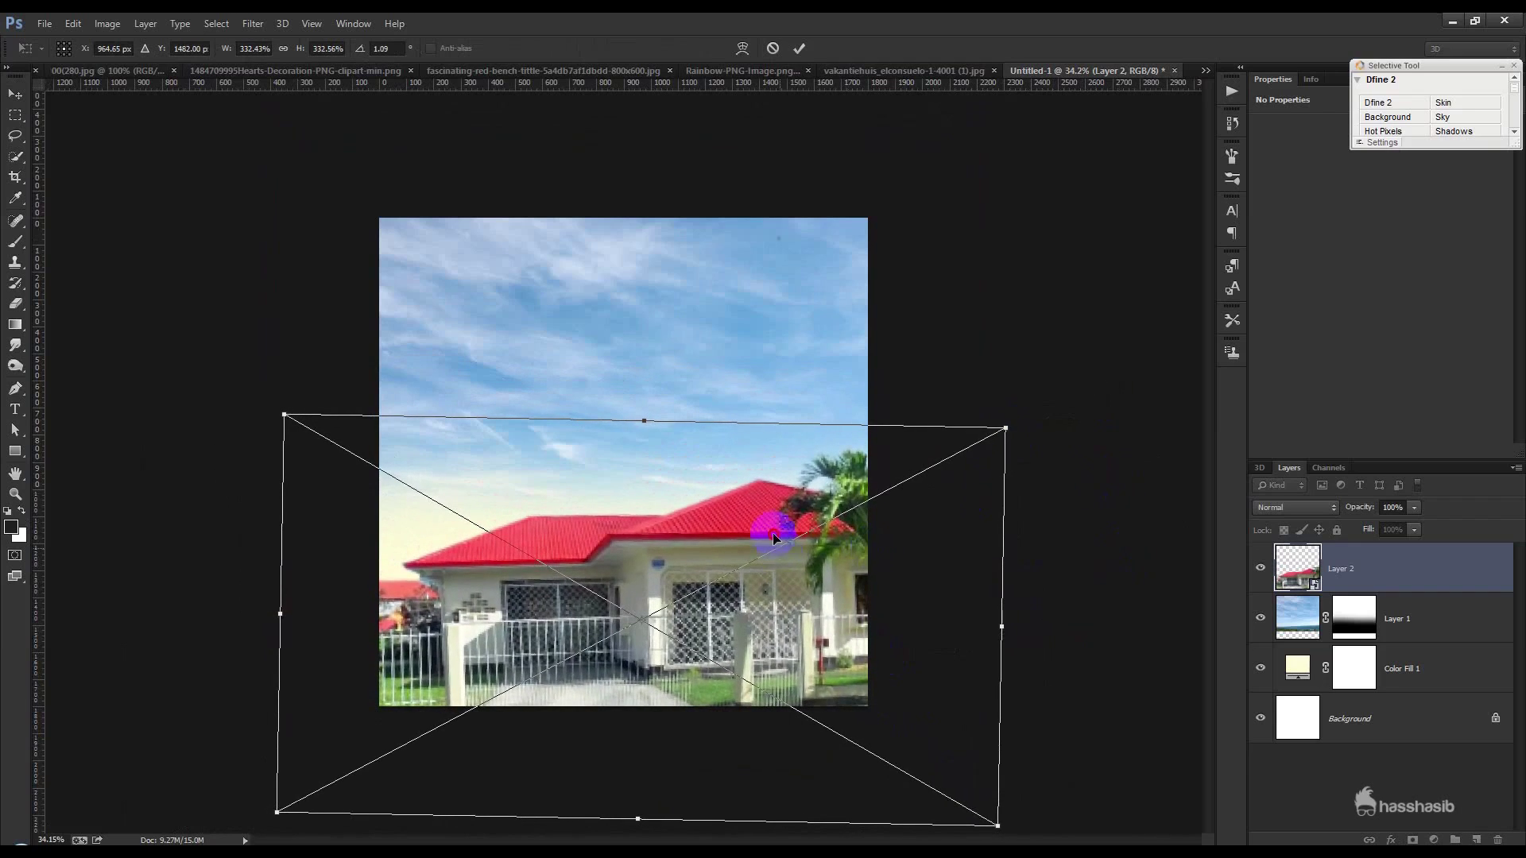
left_click_drag(777, 531, 771, 509)
left_click_drag(1056, 606, 1083, 625)
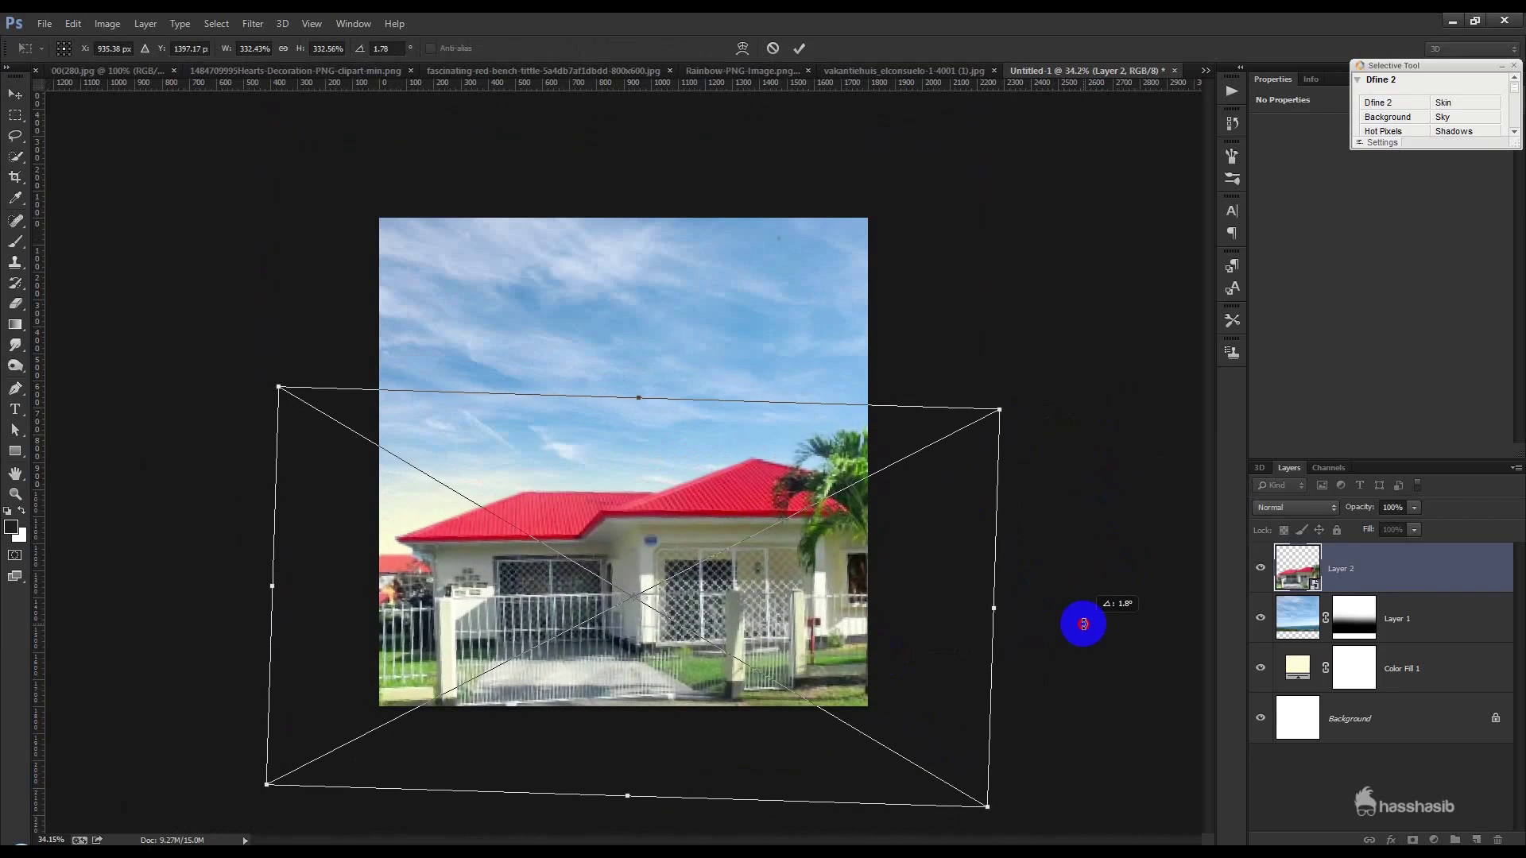
key("Return")
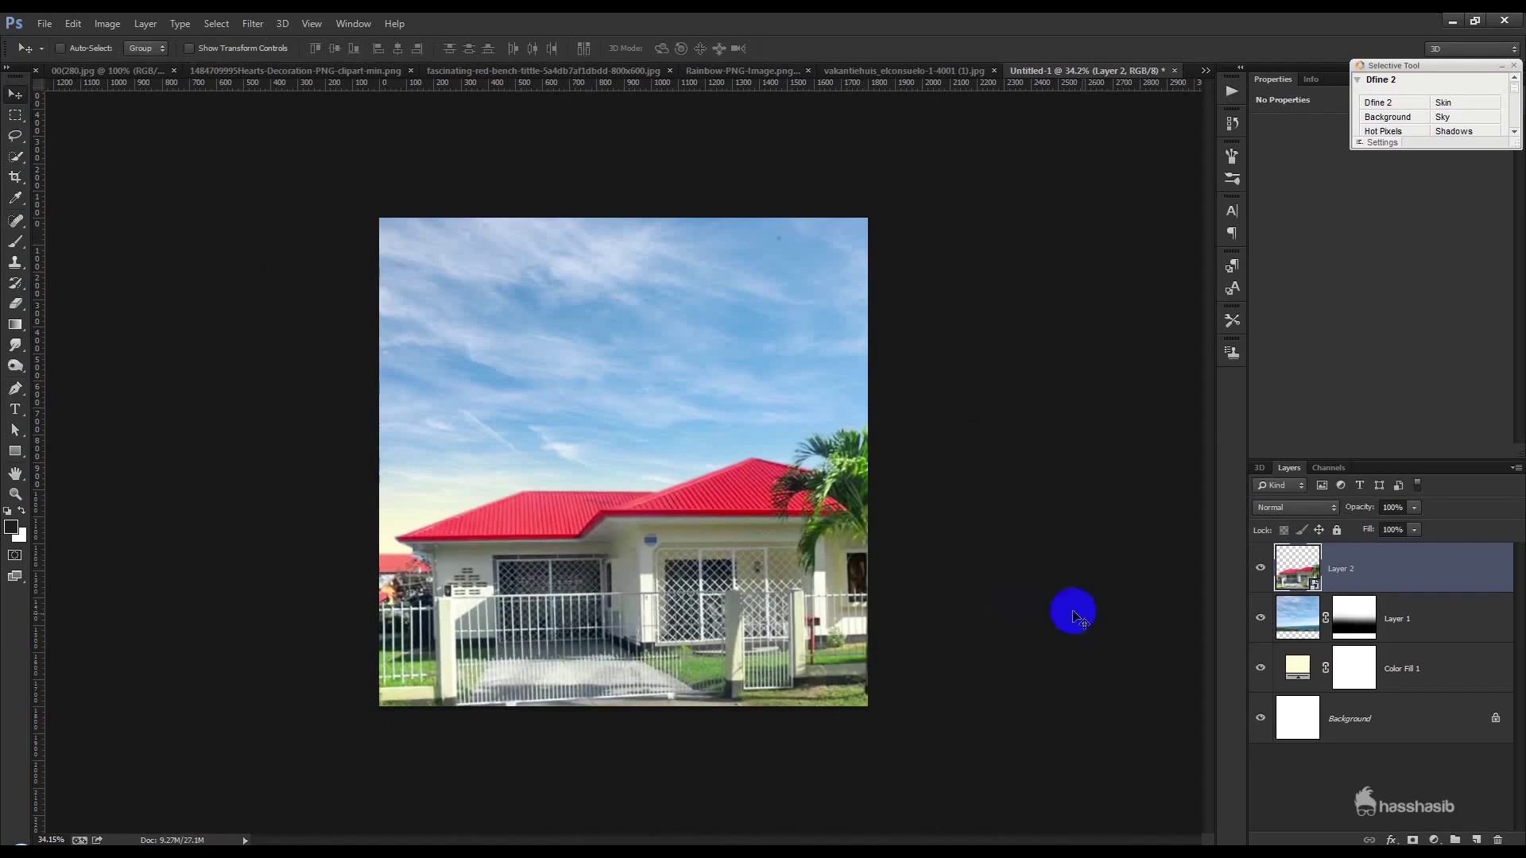
- Add a Curves adjustment layer above the house and clip it to the house layer
key("ctrl+0")
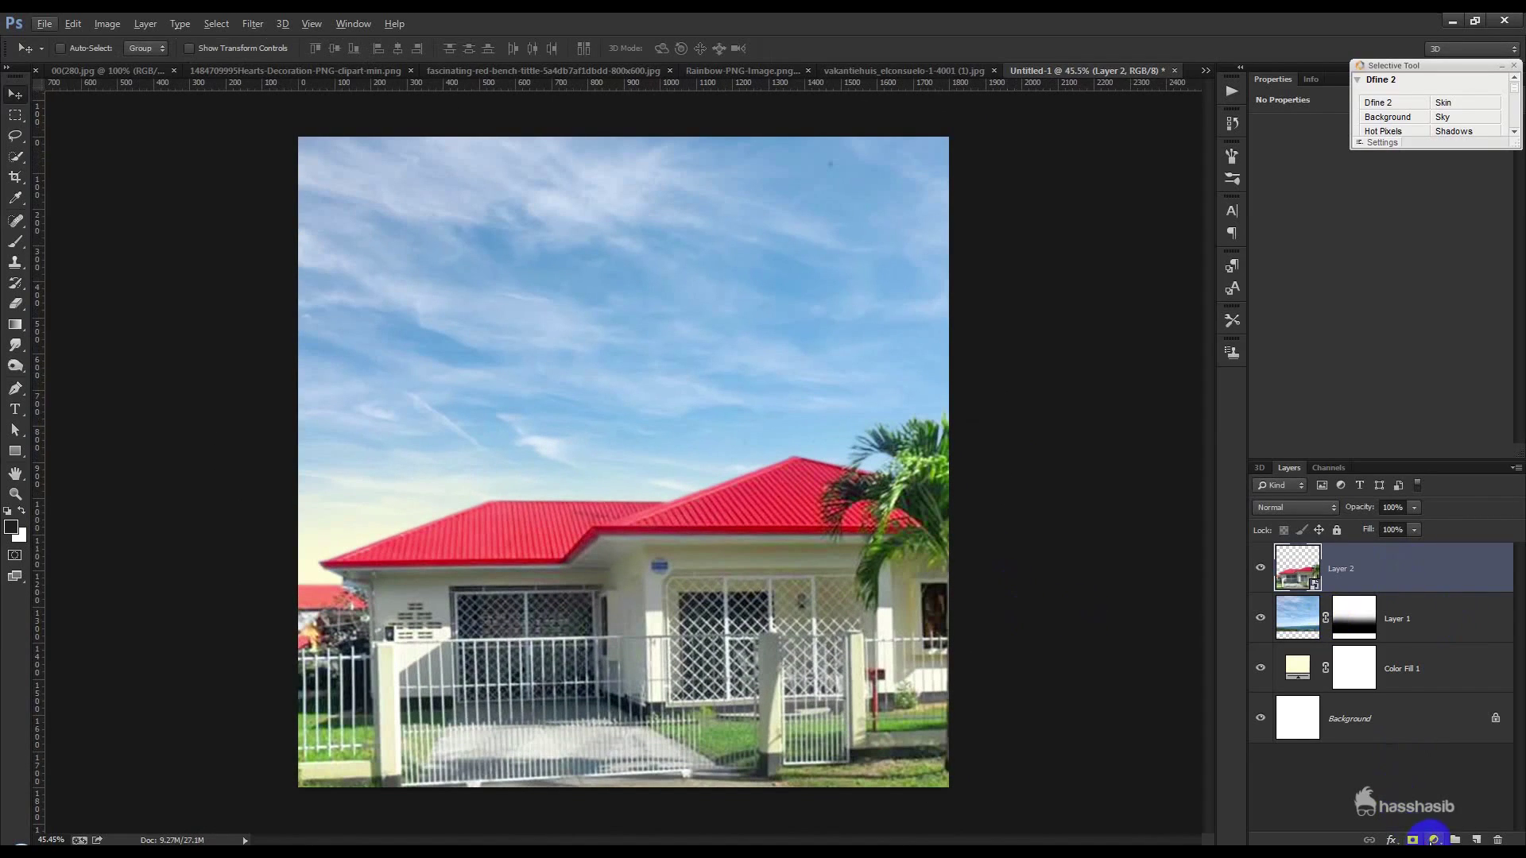
left_click(1433, 841)
left_click(1386, 591)
left_click(1402, 454)
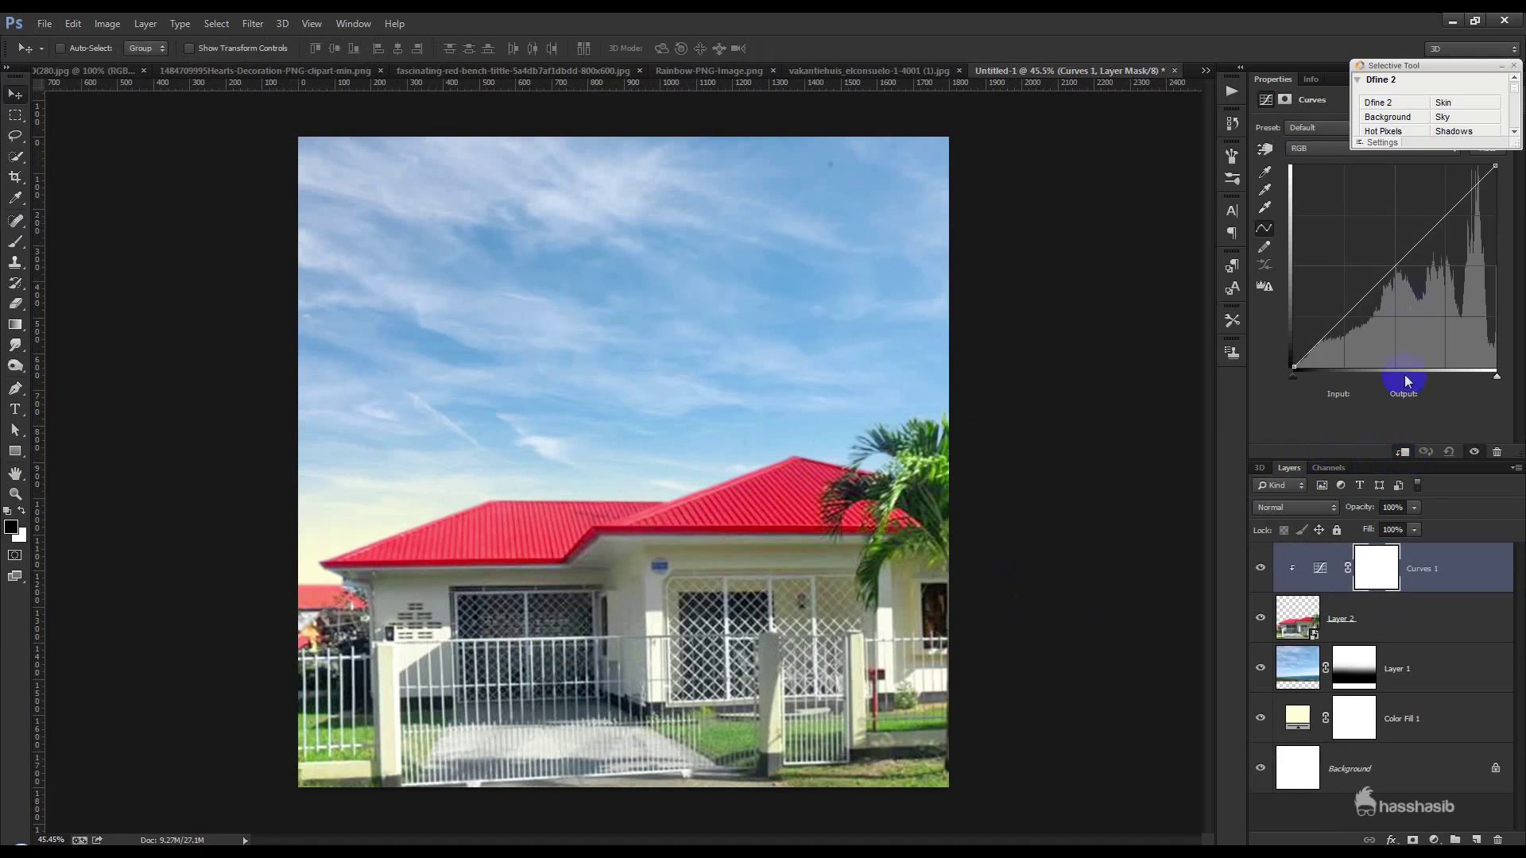
- Brighten the house by raising the curve's midpoint to input 109, output 134, and shift the sky layer up slightly
left_click_drag(1399, 265, 1381, 261)
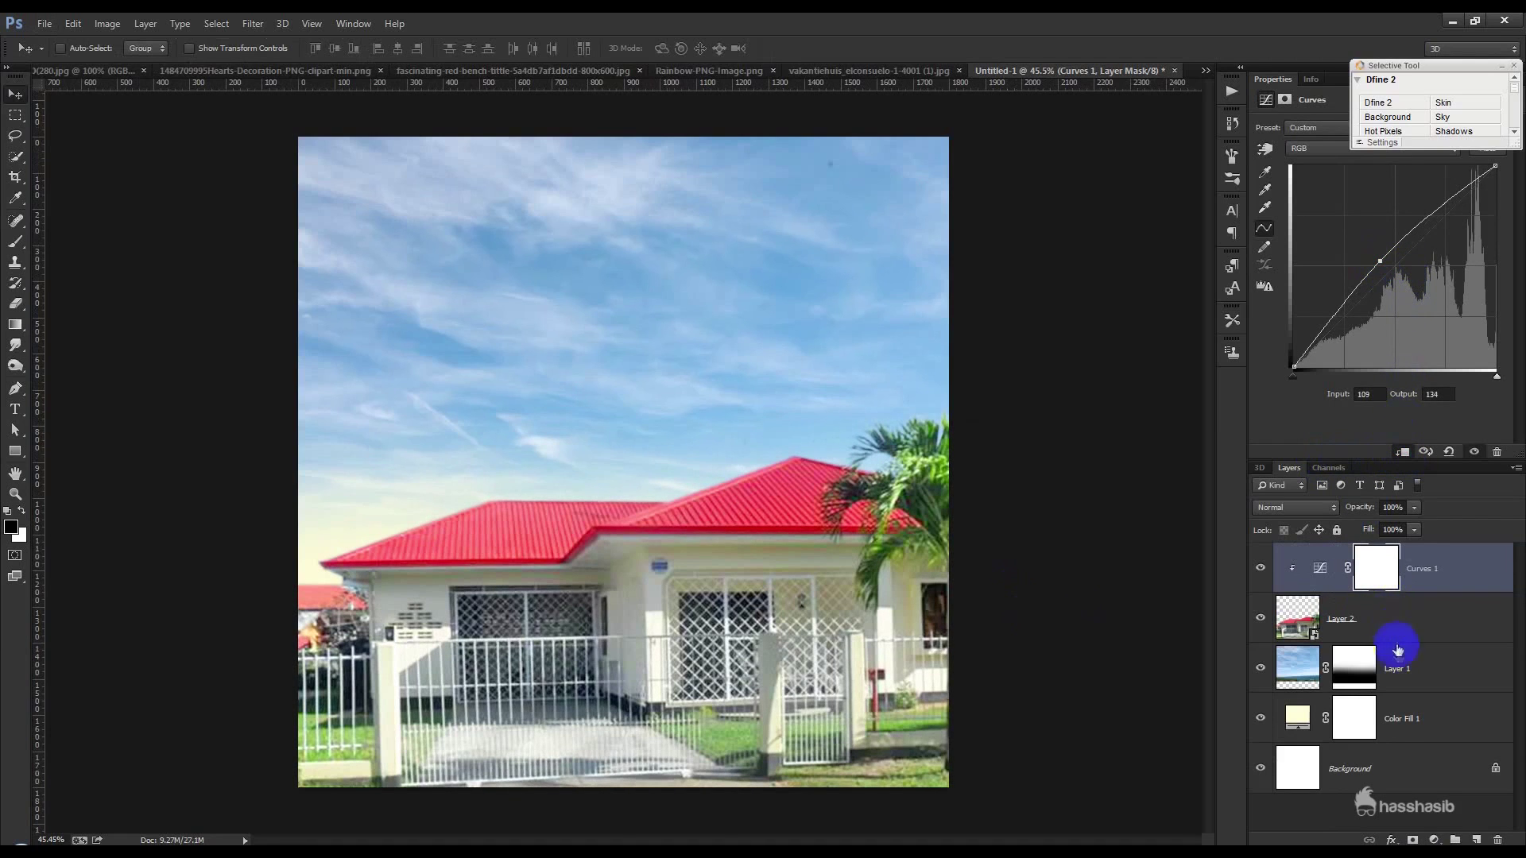
left_click(1398, 650)
left_click_drag(846, 326, 847, 380)
- Change the solid color fill behind the sky to a lighter, paler yellow after trying colors sampled from the roof, house and sky
double_click(1297, 719)
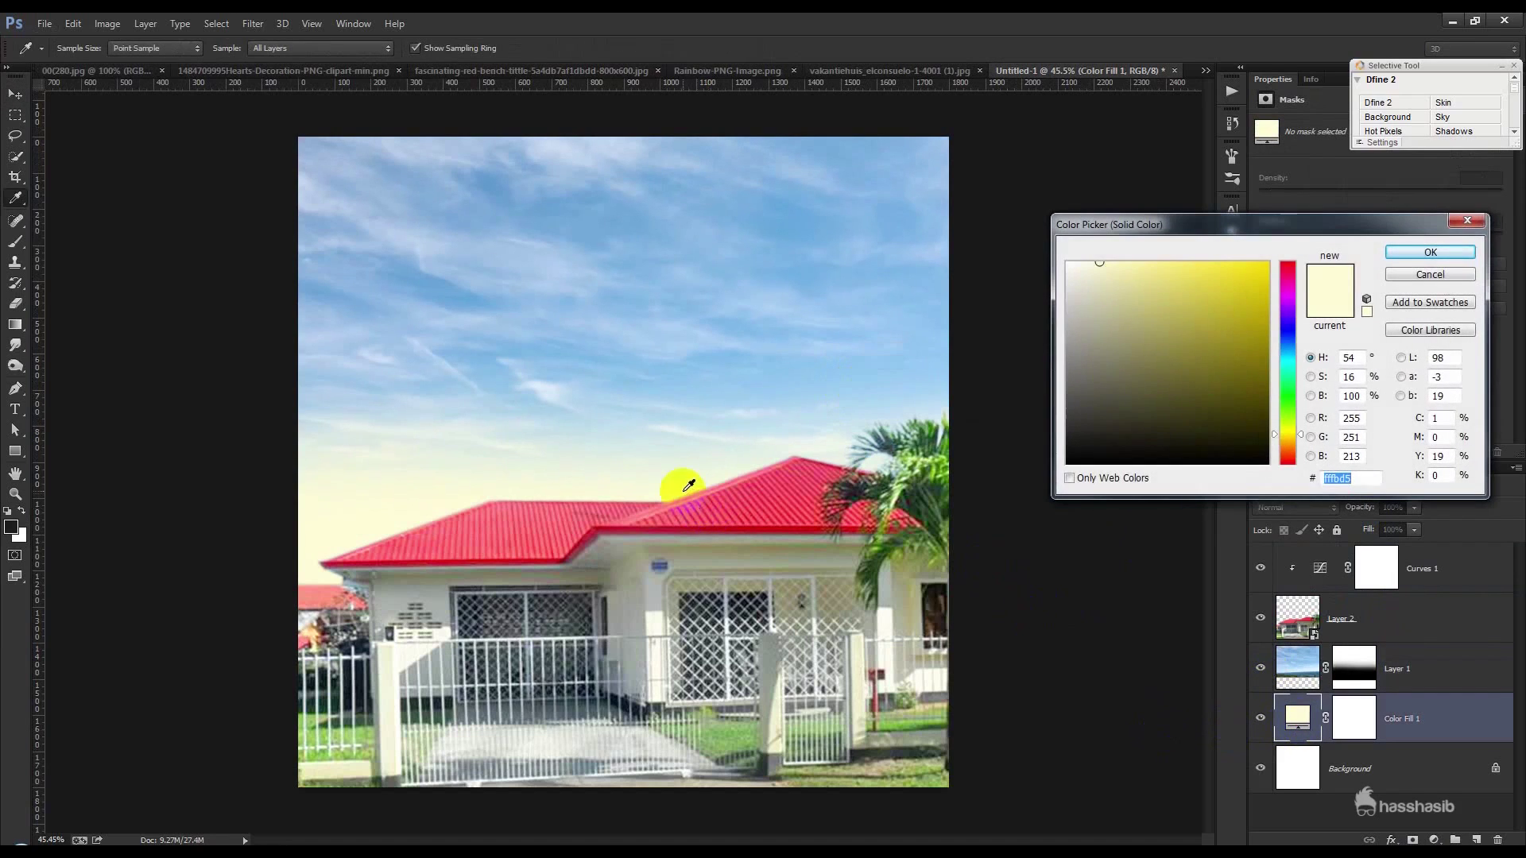
left_click(691, 494)
left_click(683, 499)
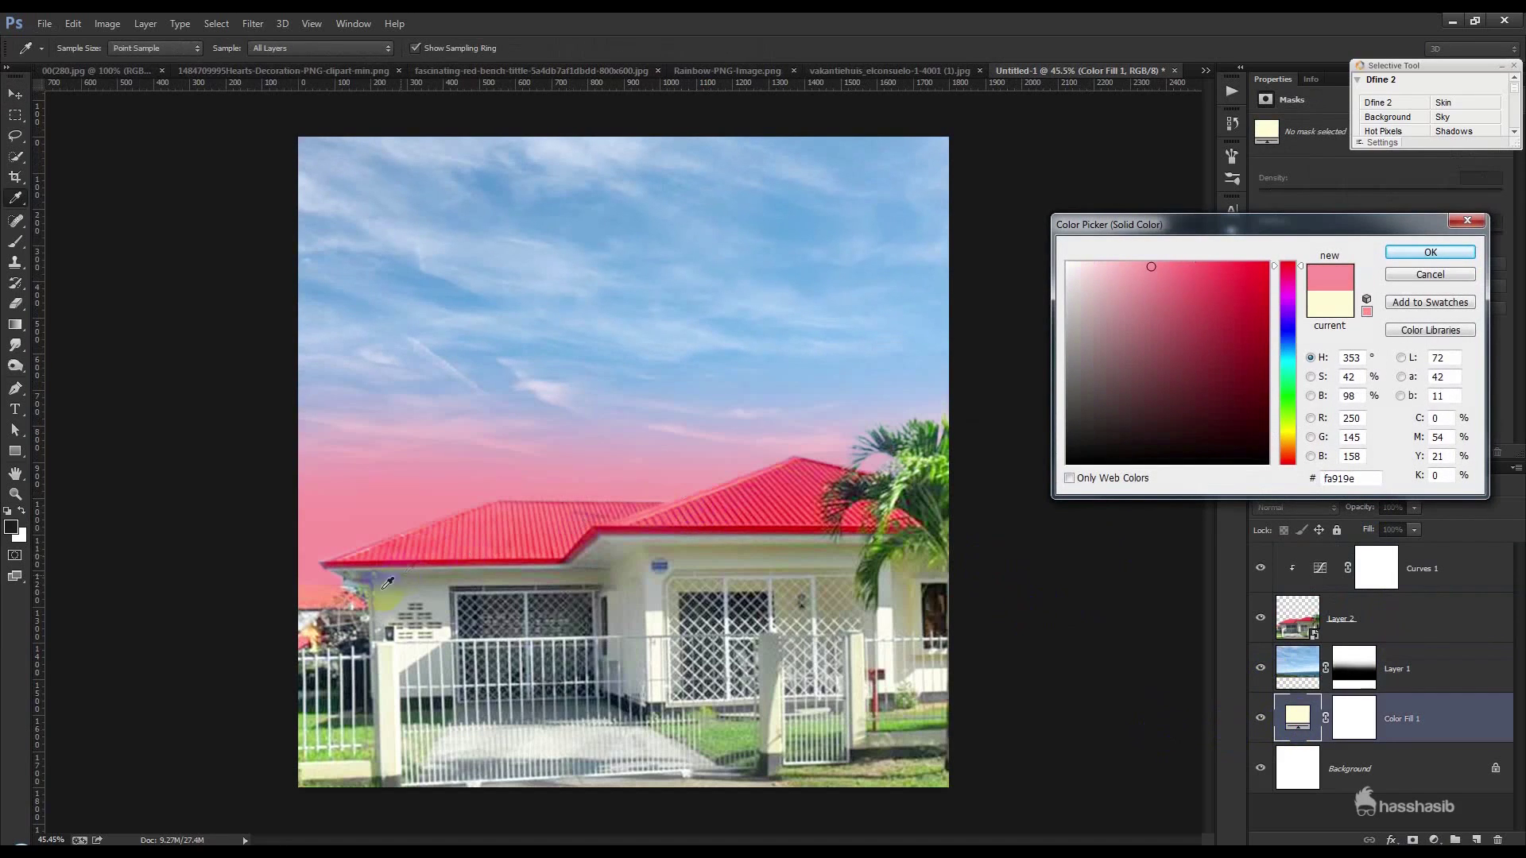
left_click(398, 658)
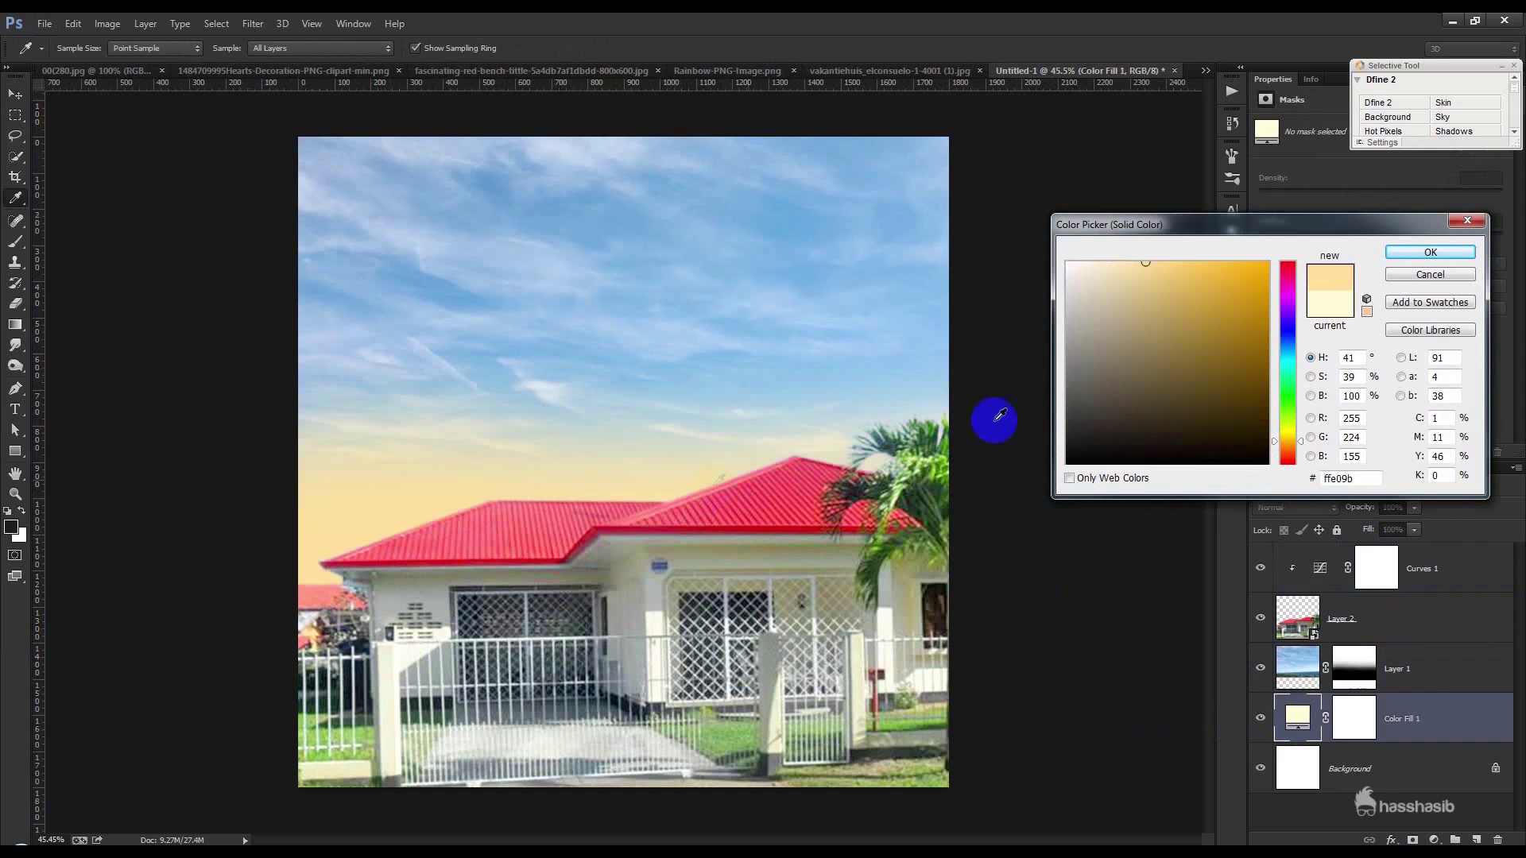
left_click(717, 175)
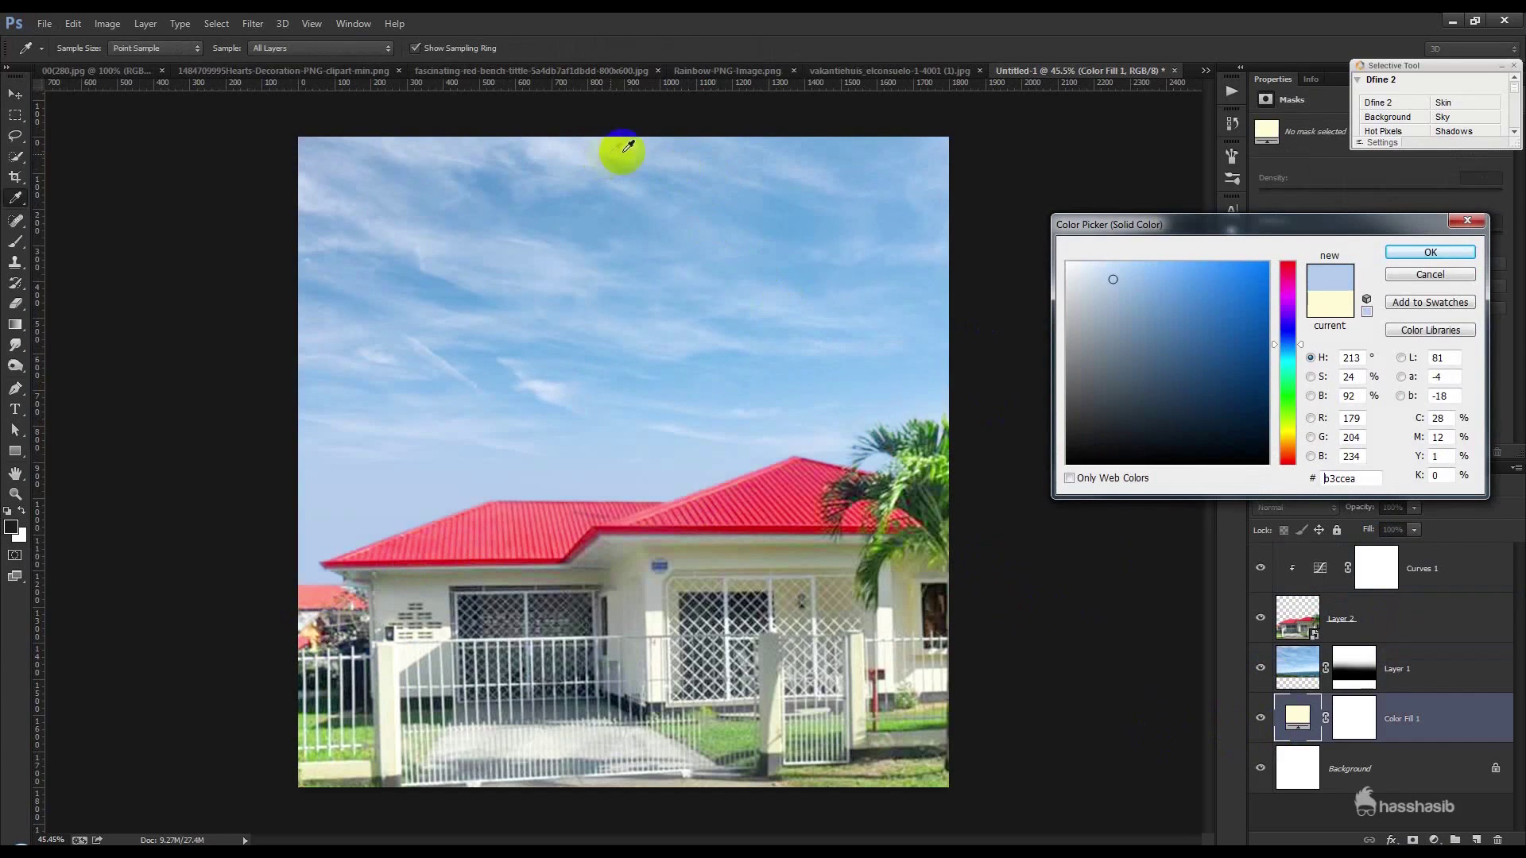
left_click_drag(1298, 344, 1291, 432)
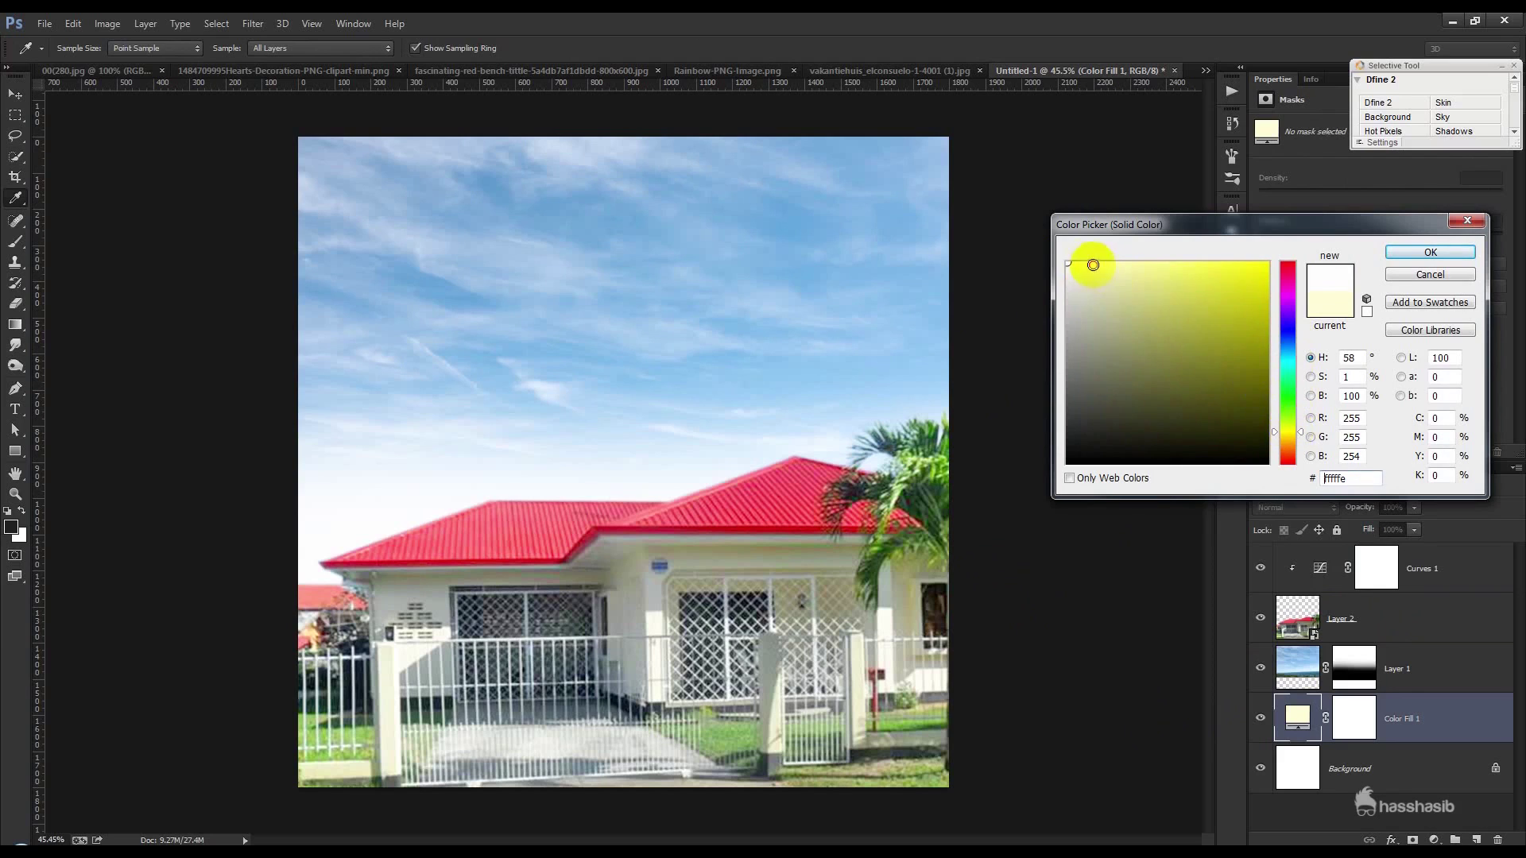
left_click(1430, 252)
- Reposition and slightly rotate the sky on Layer 1, and set that layer's opacity to 90%
left_click(14, 93)
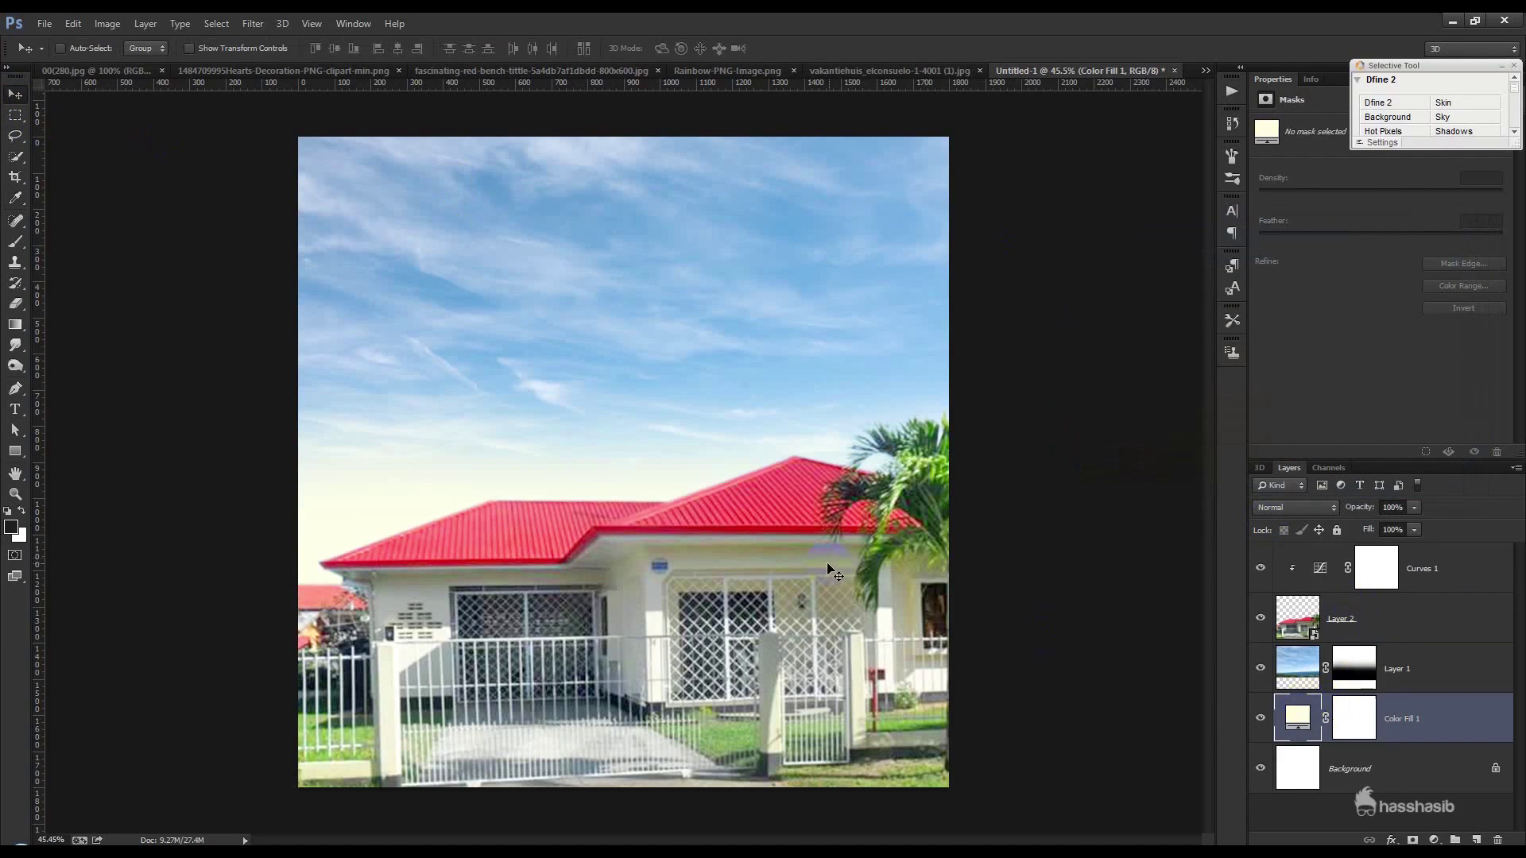
left_click(1451, 670)
left_click_drag(884, 477, 864, 479)
key("ctrl+z")
mouse_move(768, 354)
left_mouse_down()
mouse_move(777, 497)
mouse_move(797, 350)
mouse_move(793, 368)
left_mouse_up()
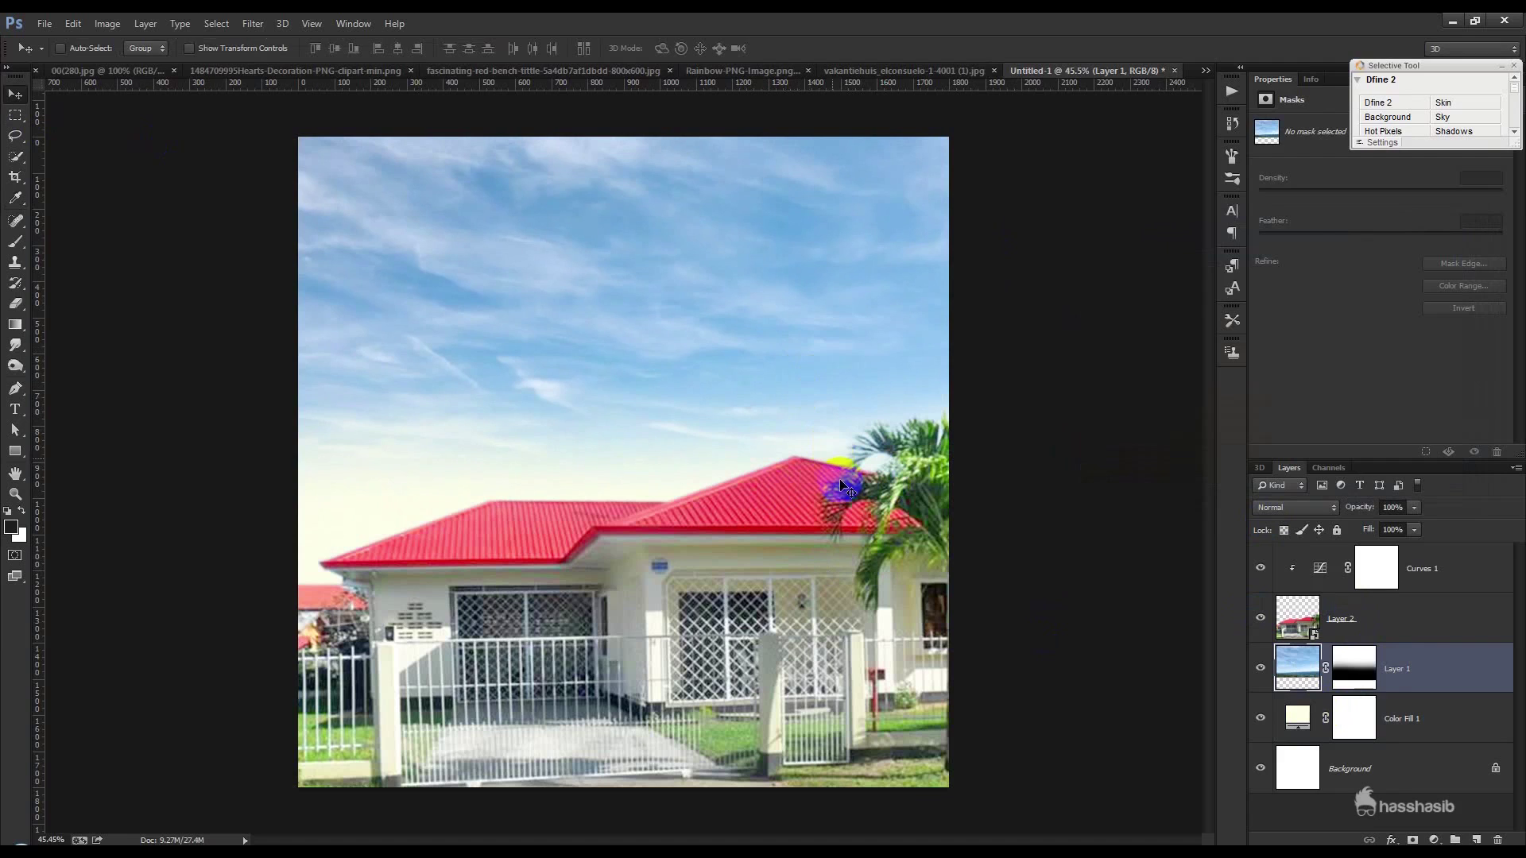
key("ctrl+t")
left_click_drag(1022, 630, 1047, 625)
left_click_drag(1013, 587, 1025, 584)
key("Return")
left_click(1391, 505)
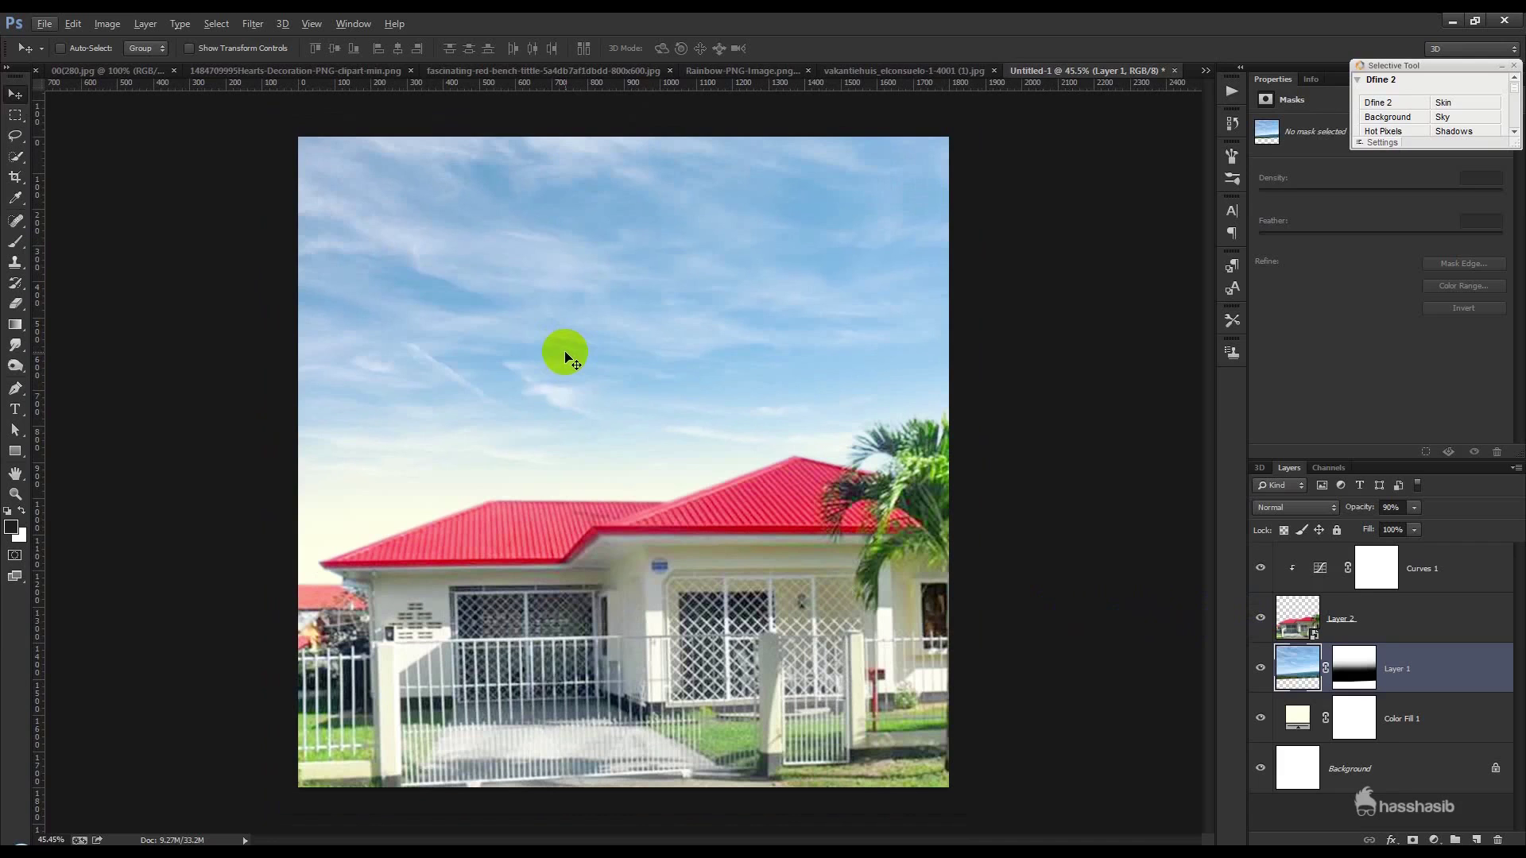
- Switch to the red bench image and lighten its dark areas with the Shadows/Highlights adjustment
left_click(132, 67)
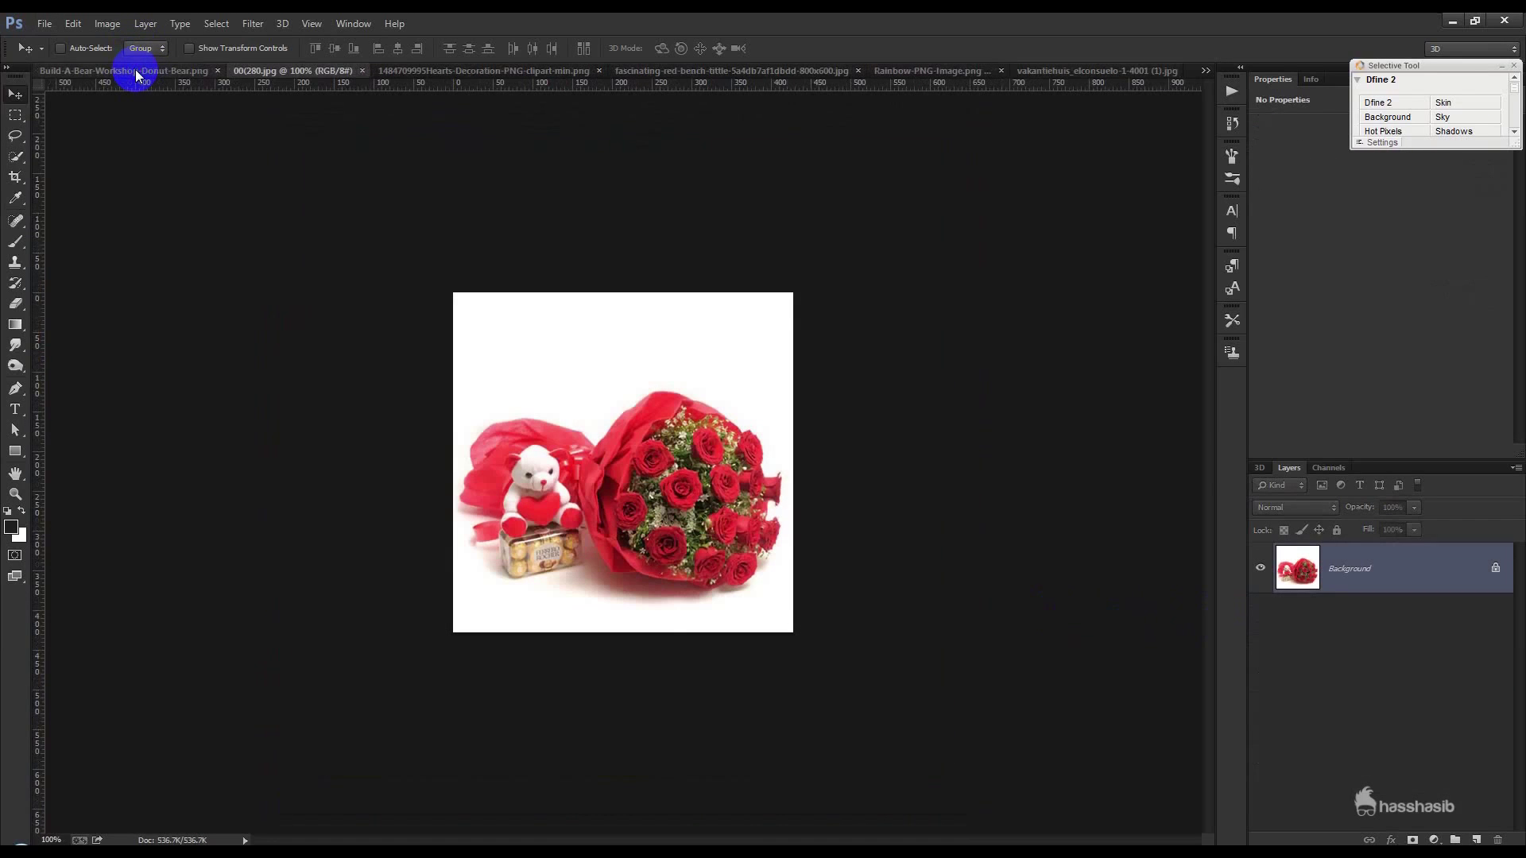
left_click(420, 72)
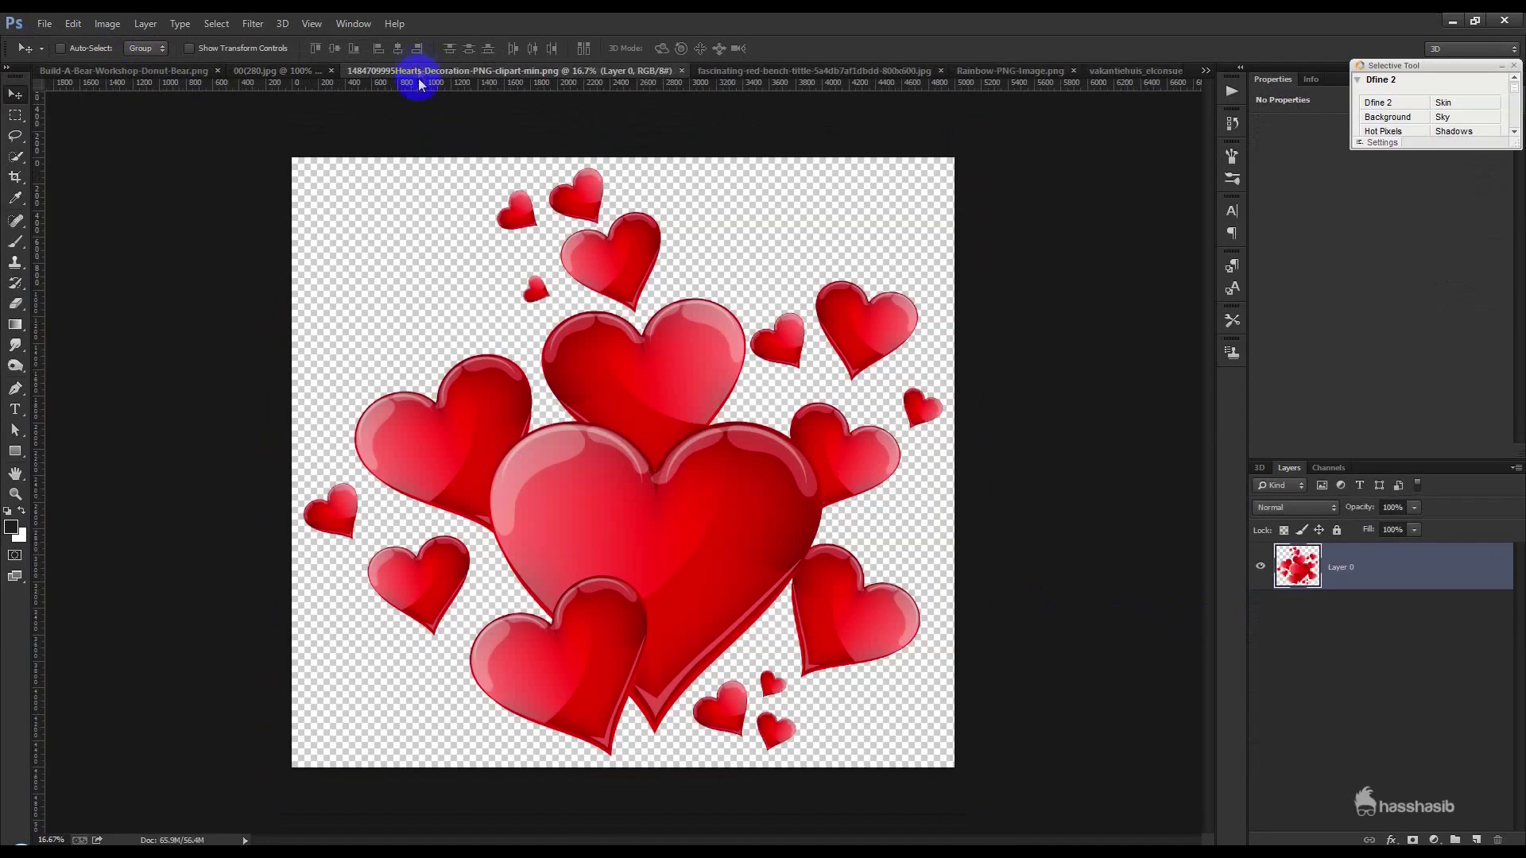
left_click(733, 72)
left_click(107, 23)
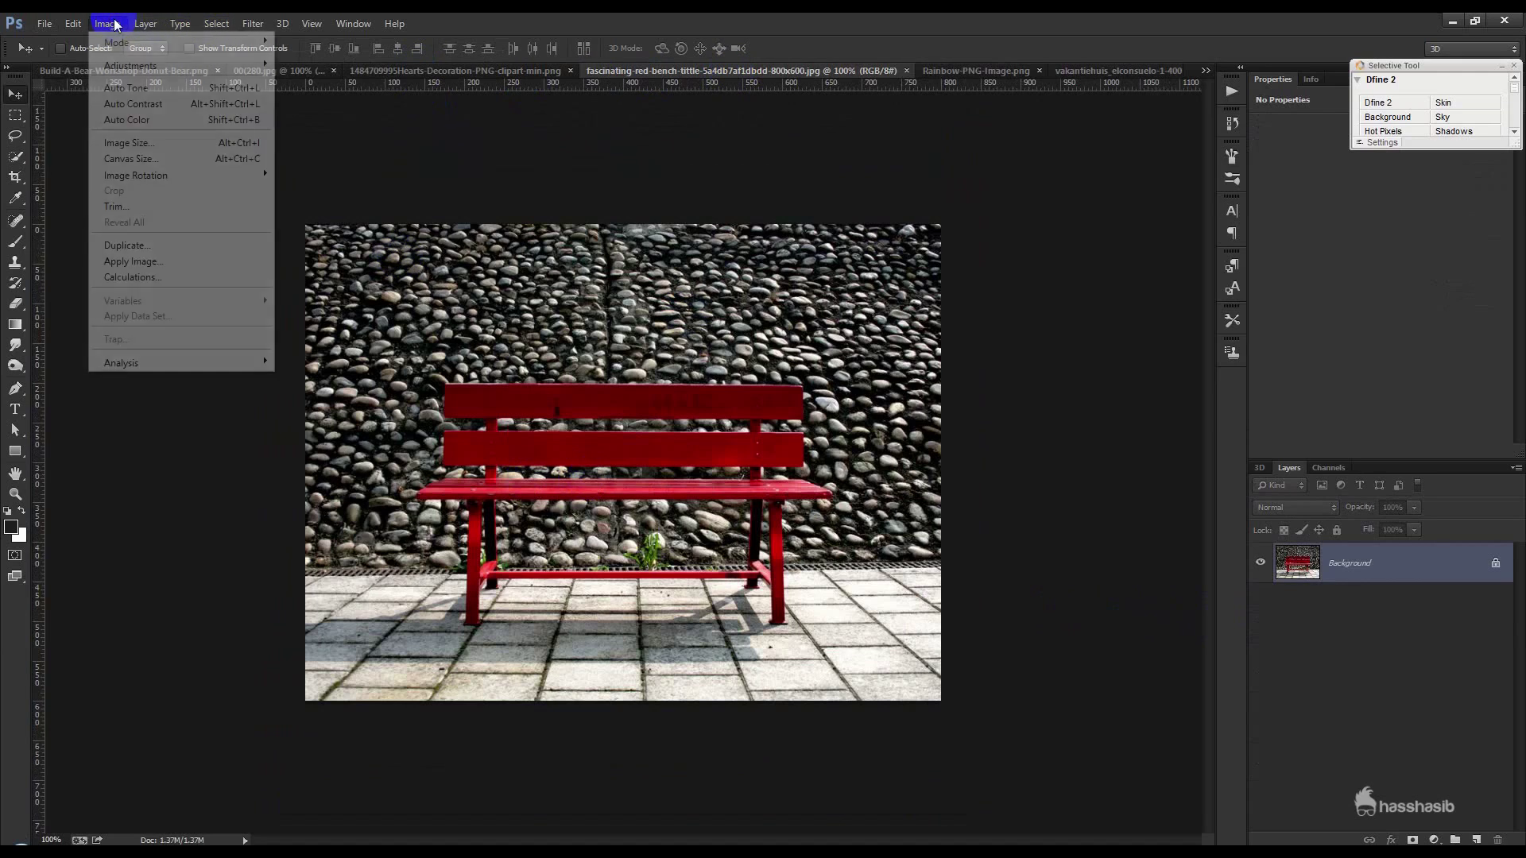
mouse_move(169, 68)
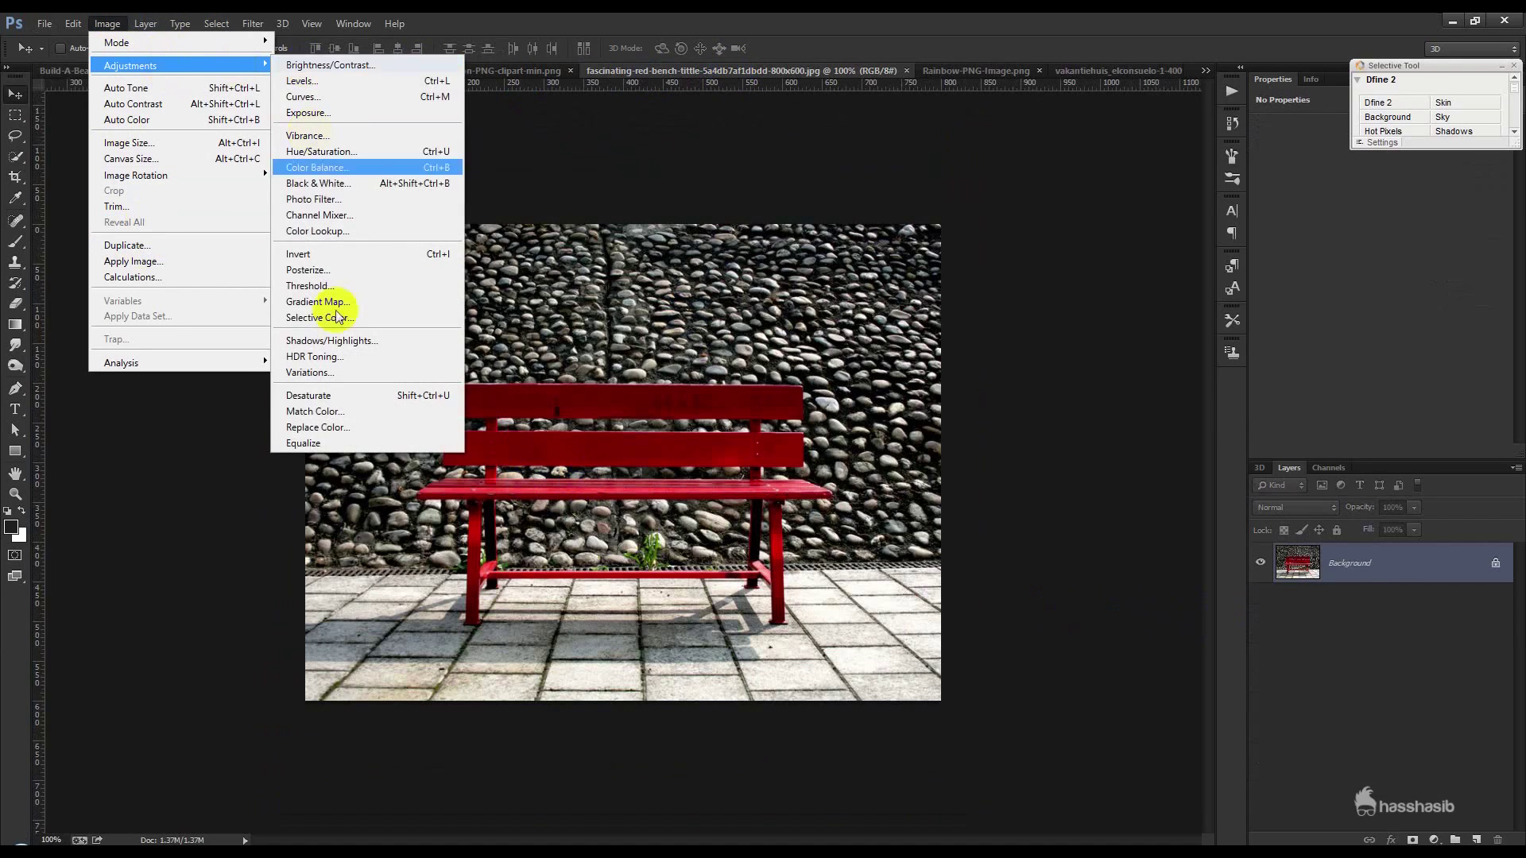
left_click(358, 341)
left_click(1038, 277)
left_click(1039, 277)
key("Return")
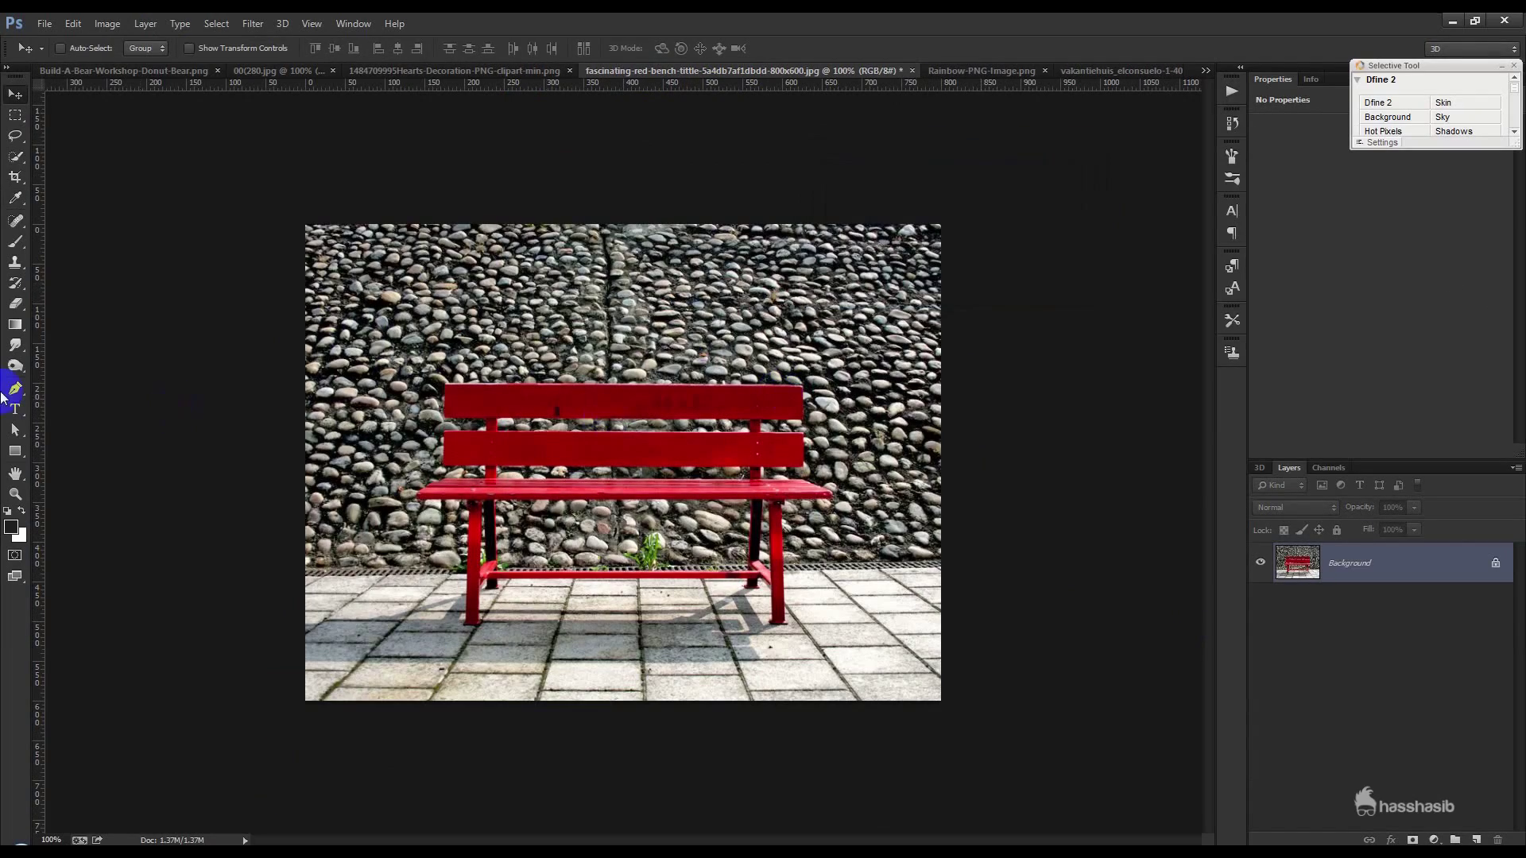
- Trace the red bench with the Pen tool and isolate it on a transparent background as a Smart Object
left_click(14, 395)
scroll(536, 454, "up", 6)
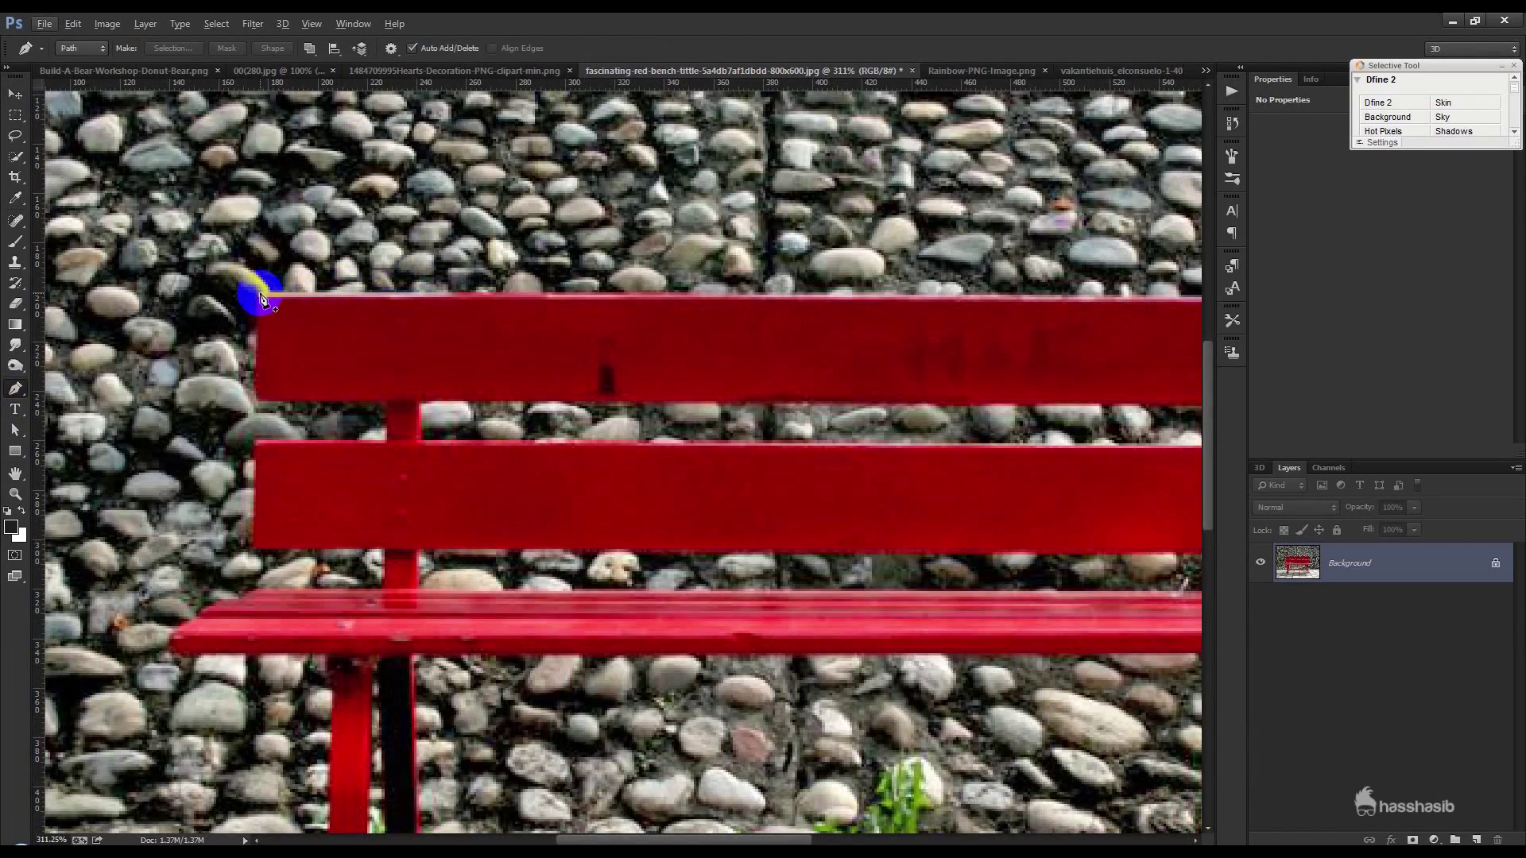
left_click(262, 299)
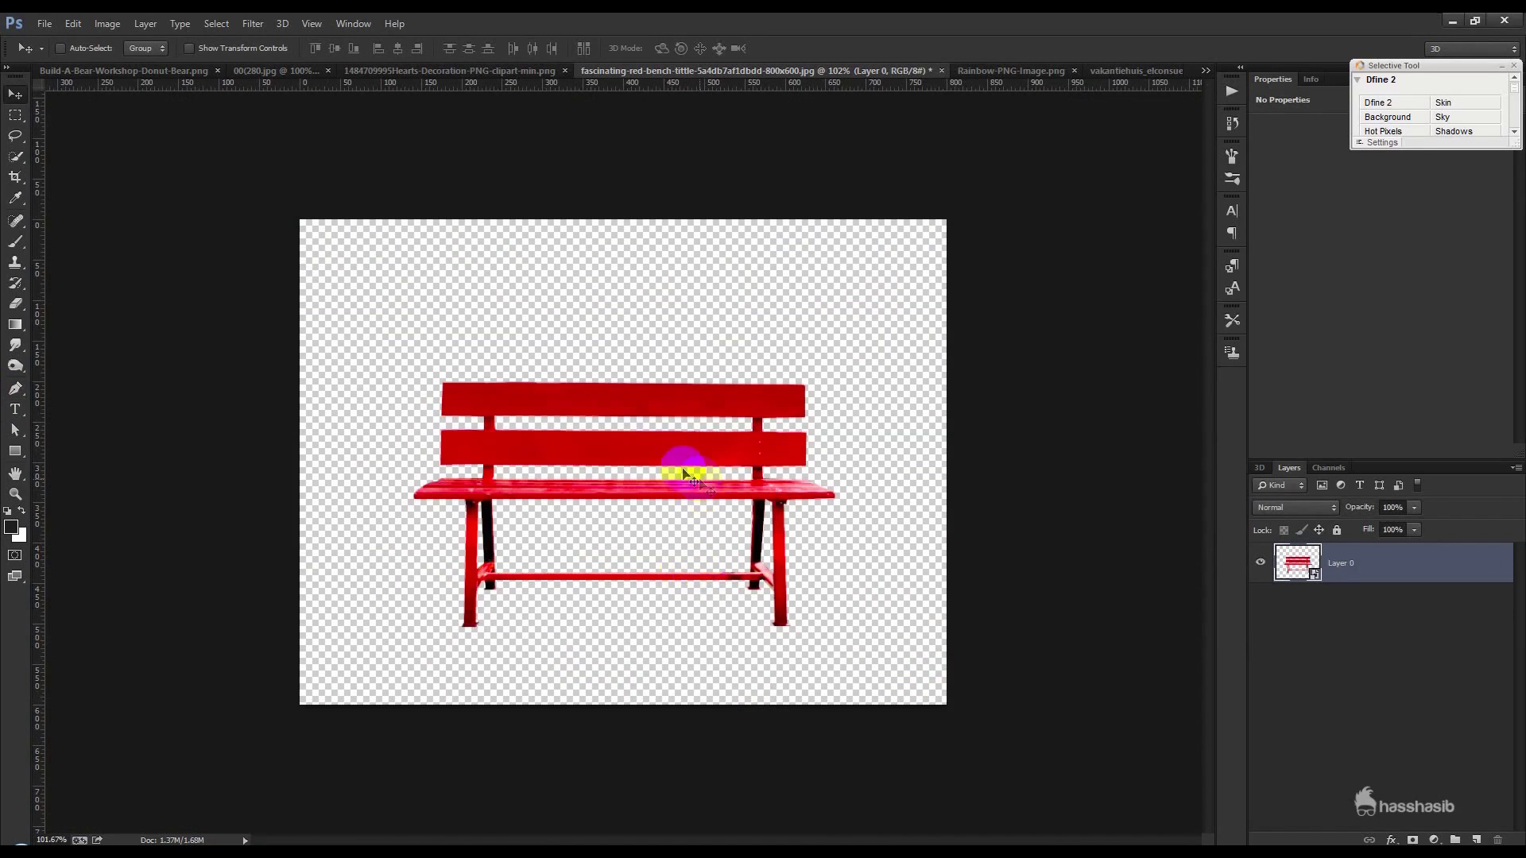
- Duplicate the cut-out bench layer into the Untitled-1 document as Layer 3
left_click_drag(701, 453, 717, 403)
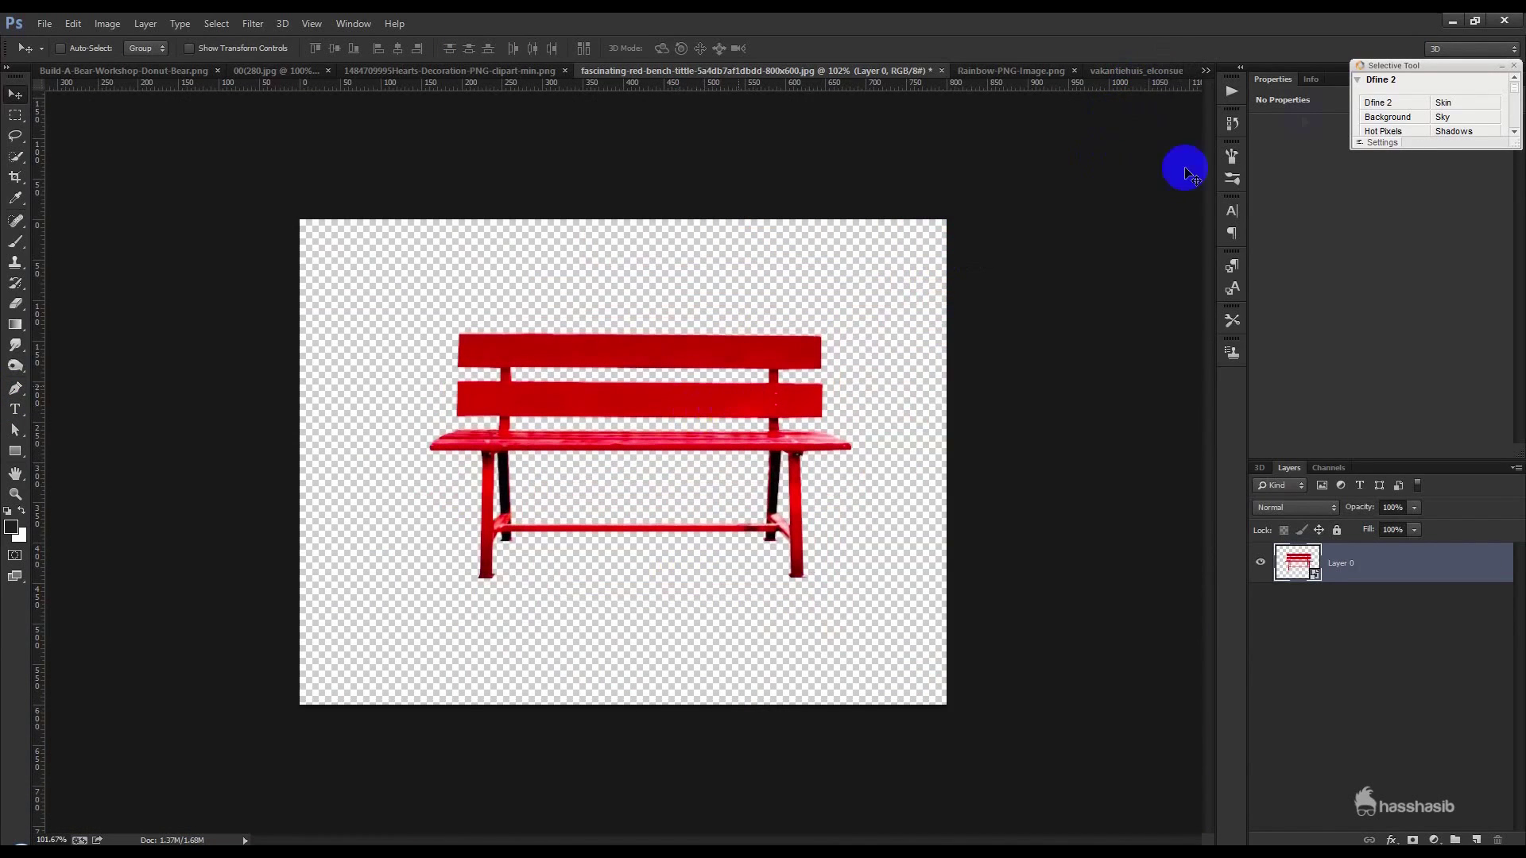
left_click(1205, 70)
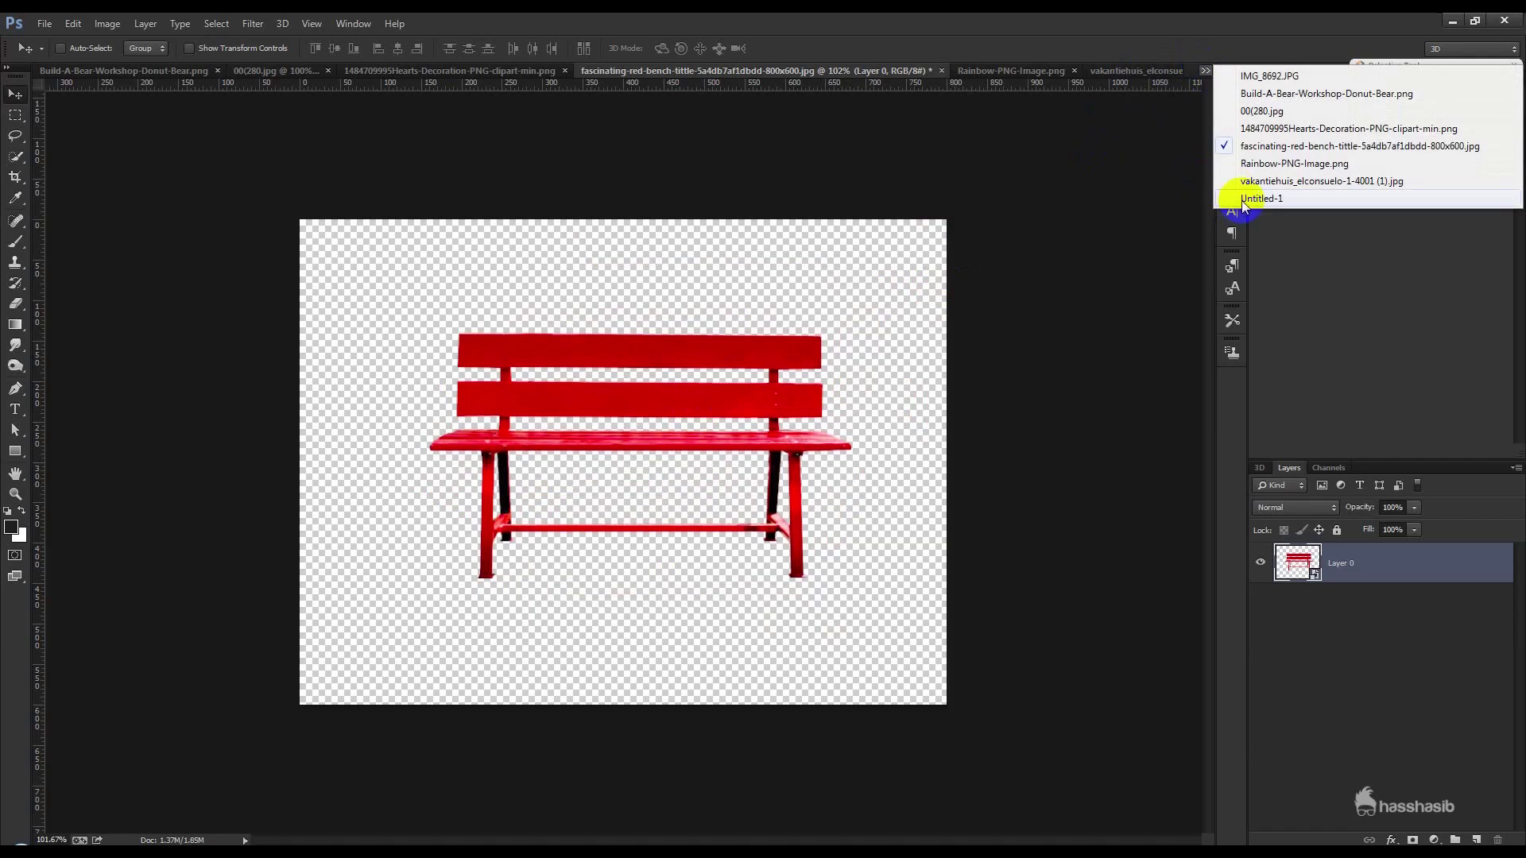
right_click(1361, 602)
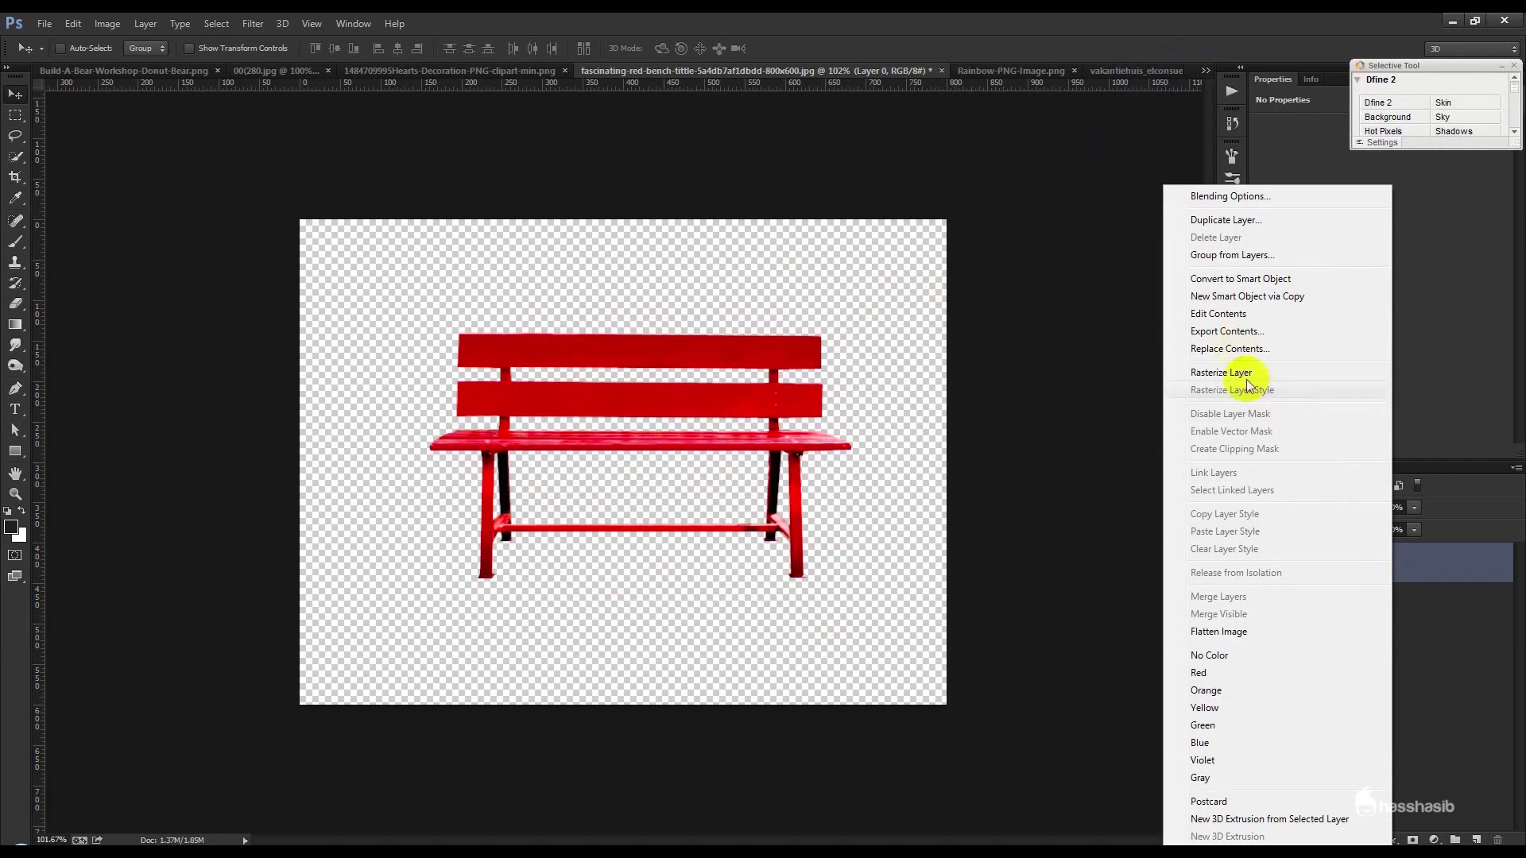
left_click(1227, 221)
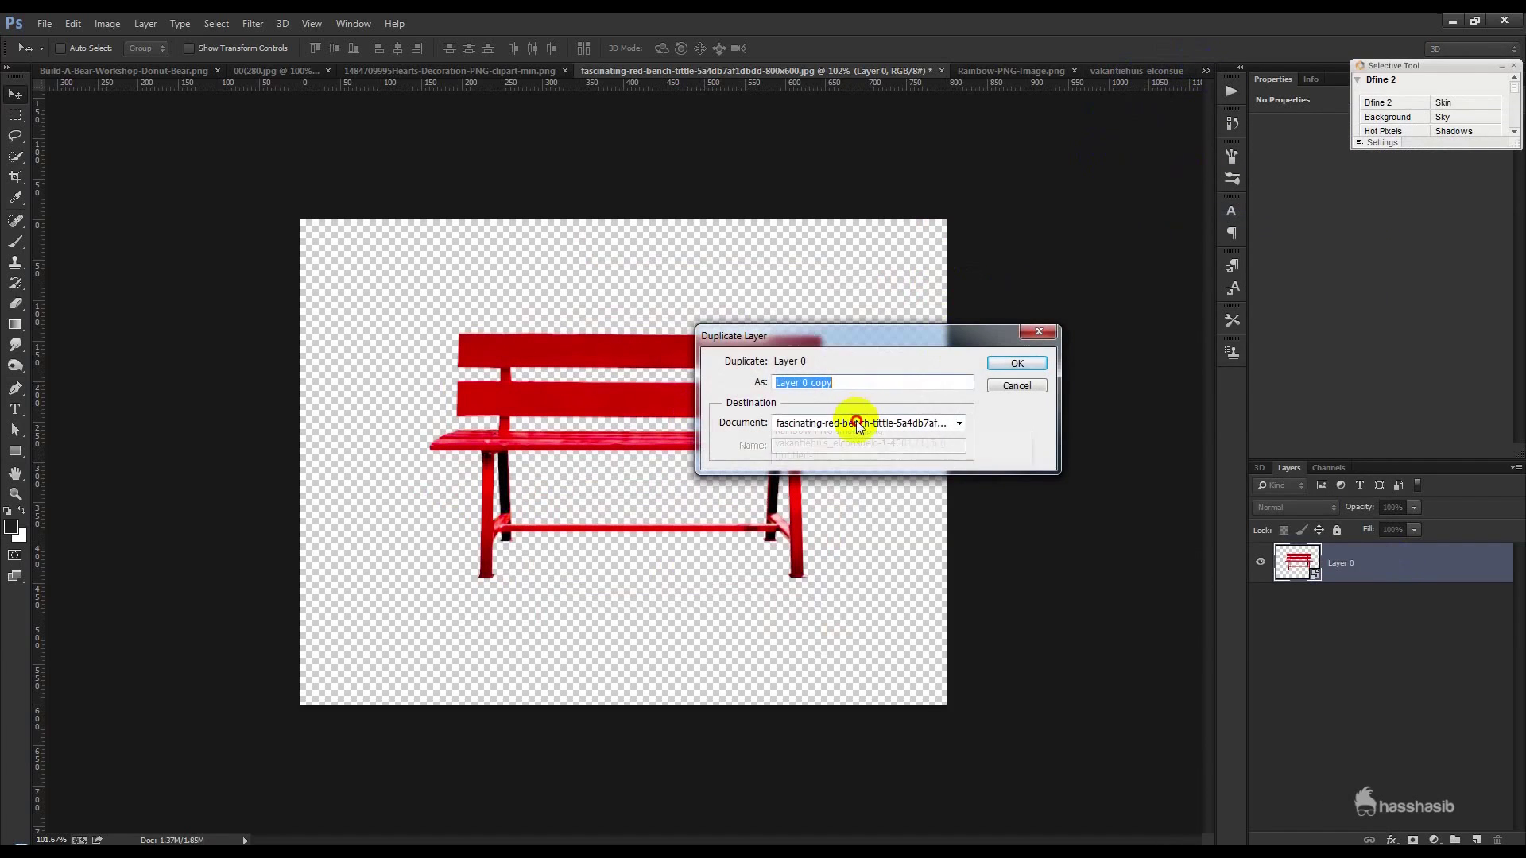
left_click(858, 426)
left_click(787, 533)
left_click(1015, 366)
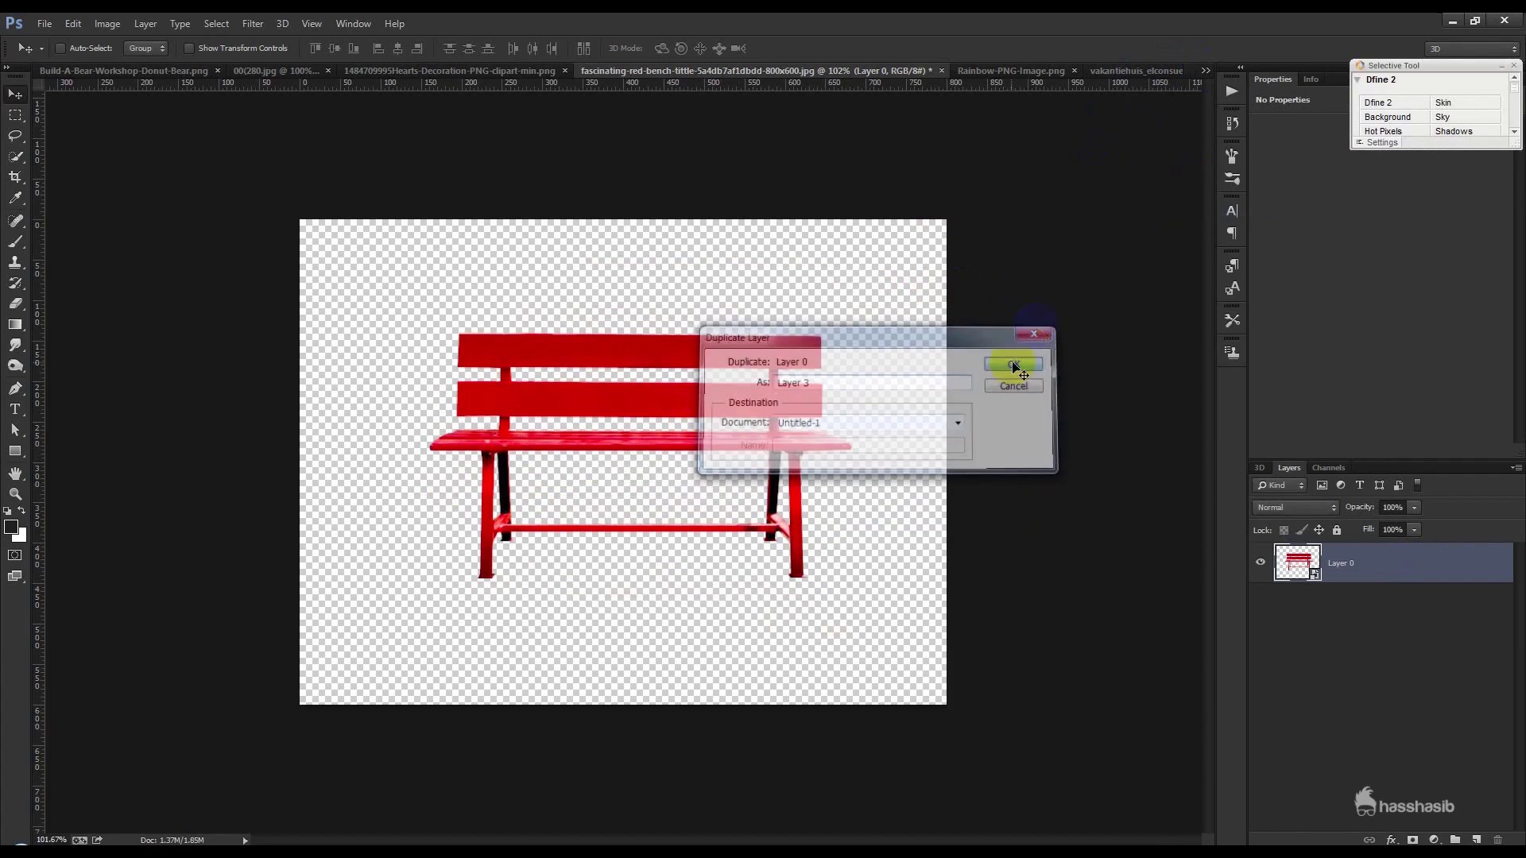
- Close the bench image without saving and, in Untitled-1, move the bench layer above the Curves 1 adjustment
left_click(942, 71)
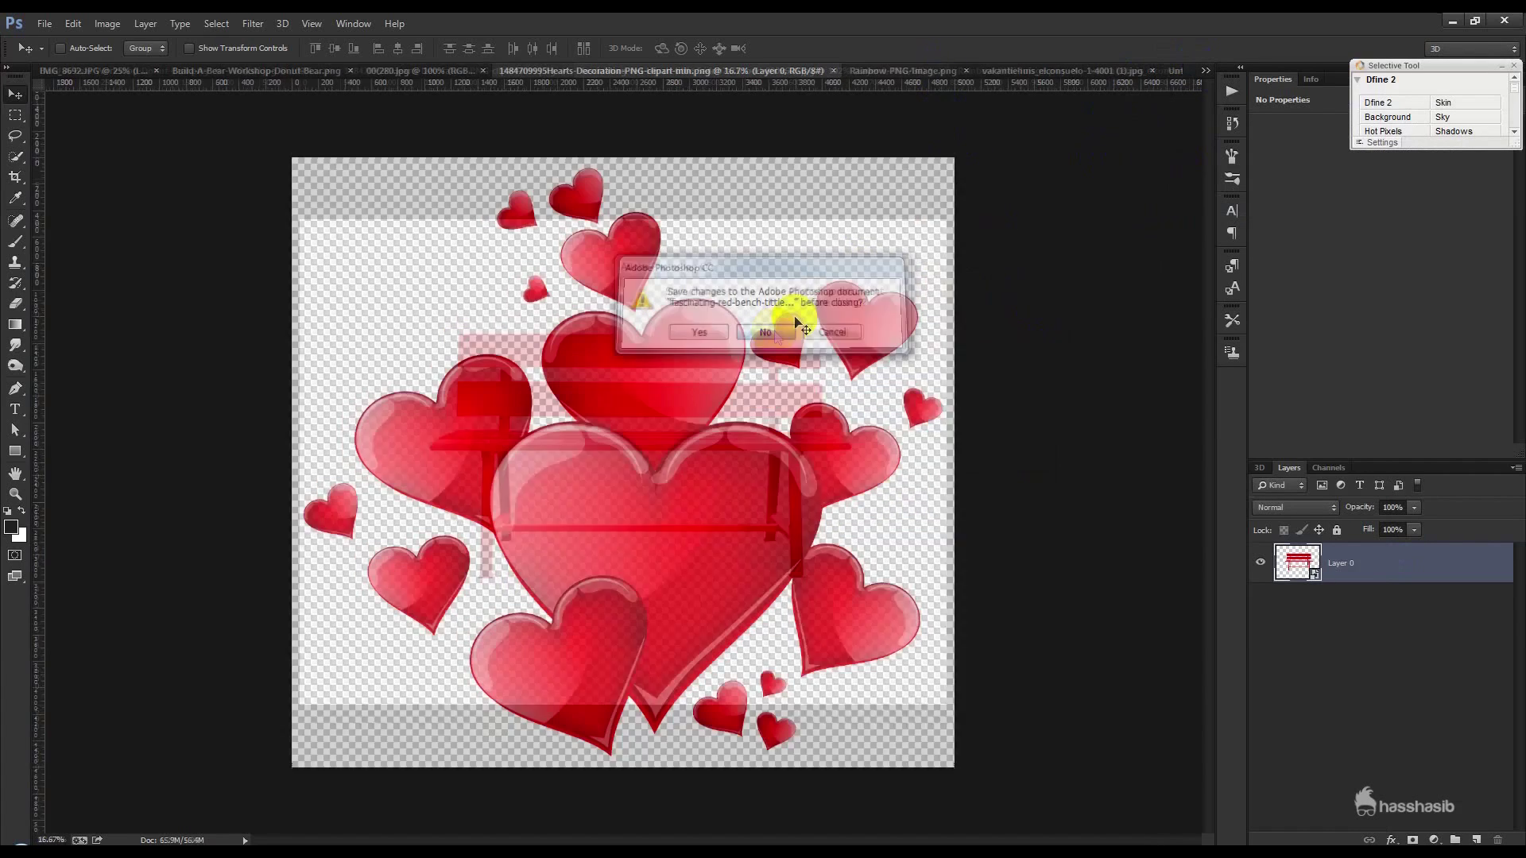
left_click(787, 329)
left_click(1175, 73)
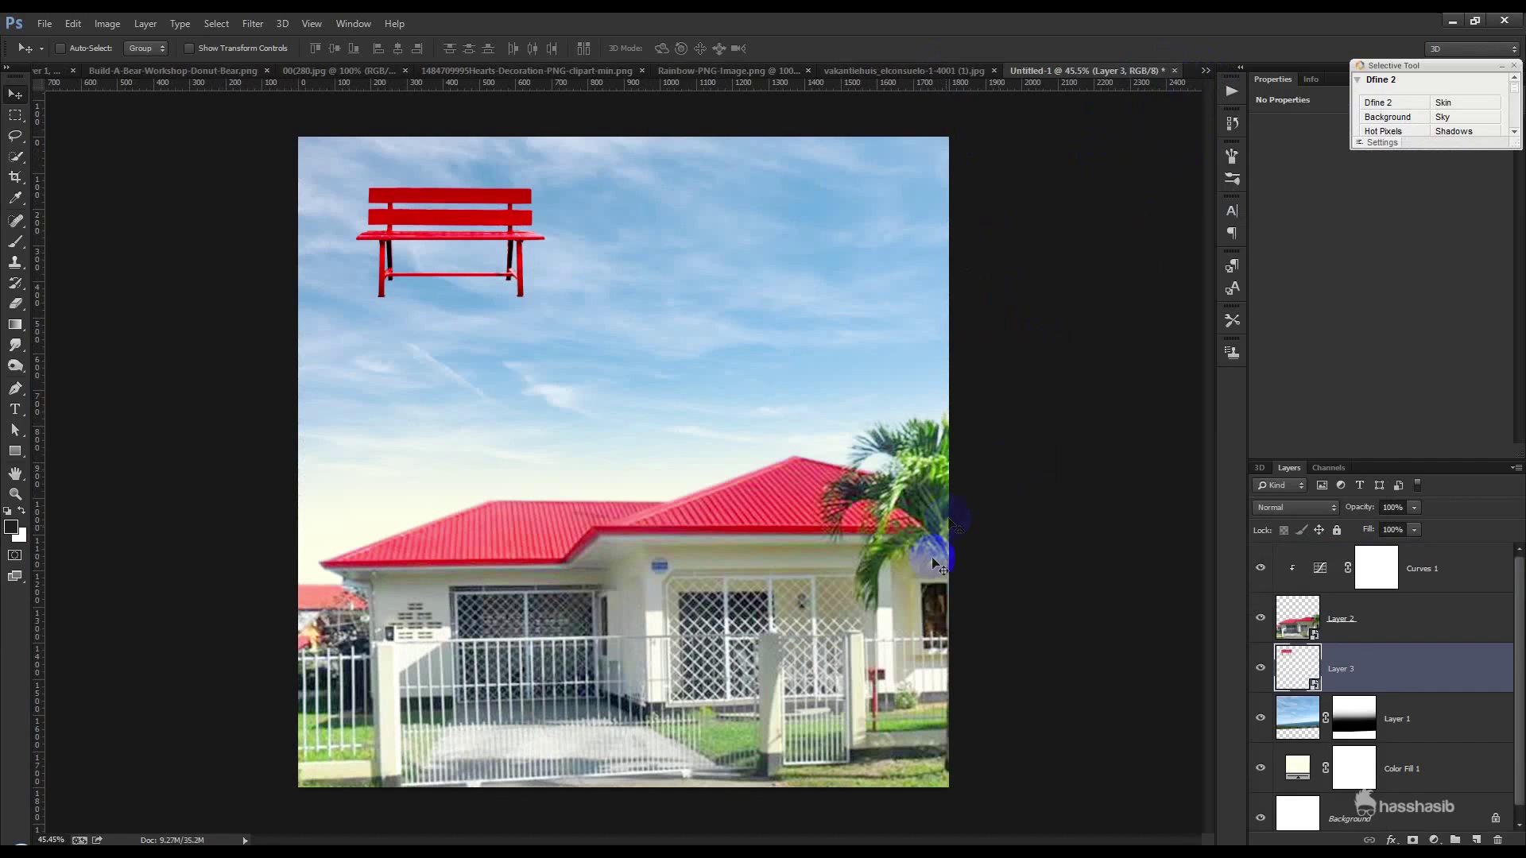
left_click_drag(1385, 666, 1367, 560)
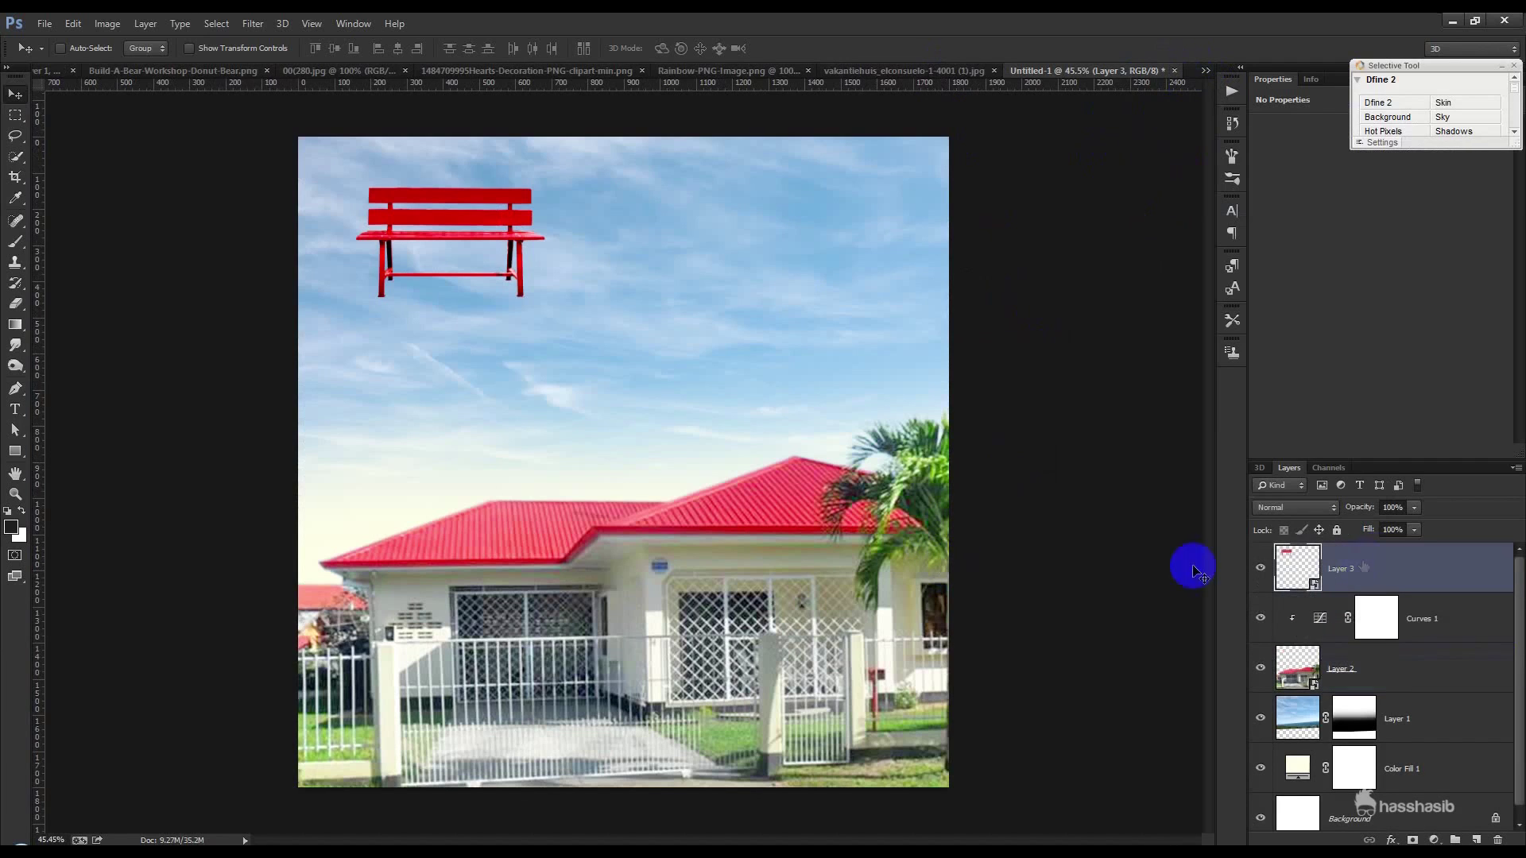
- Scale the bench to about 136%, rotate it slightly counterclockwise and place it across the lower part of the canvas
key("ctrl+t")
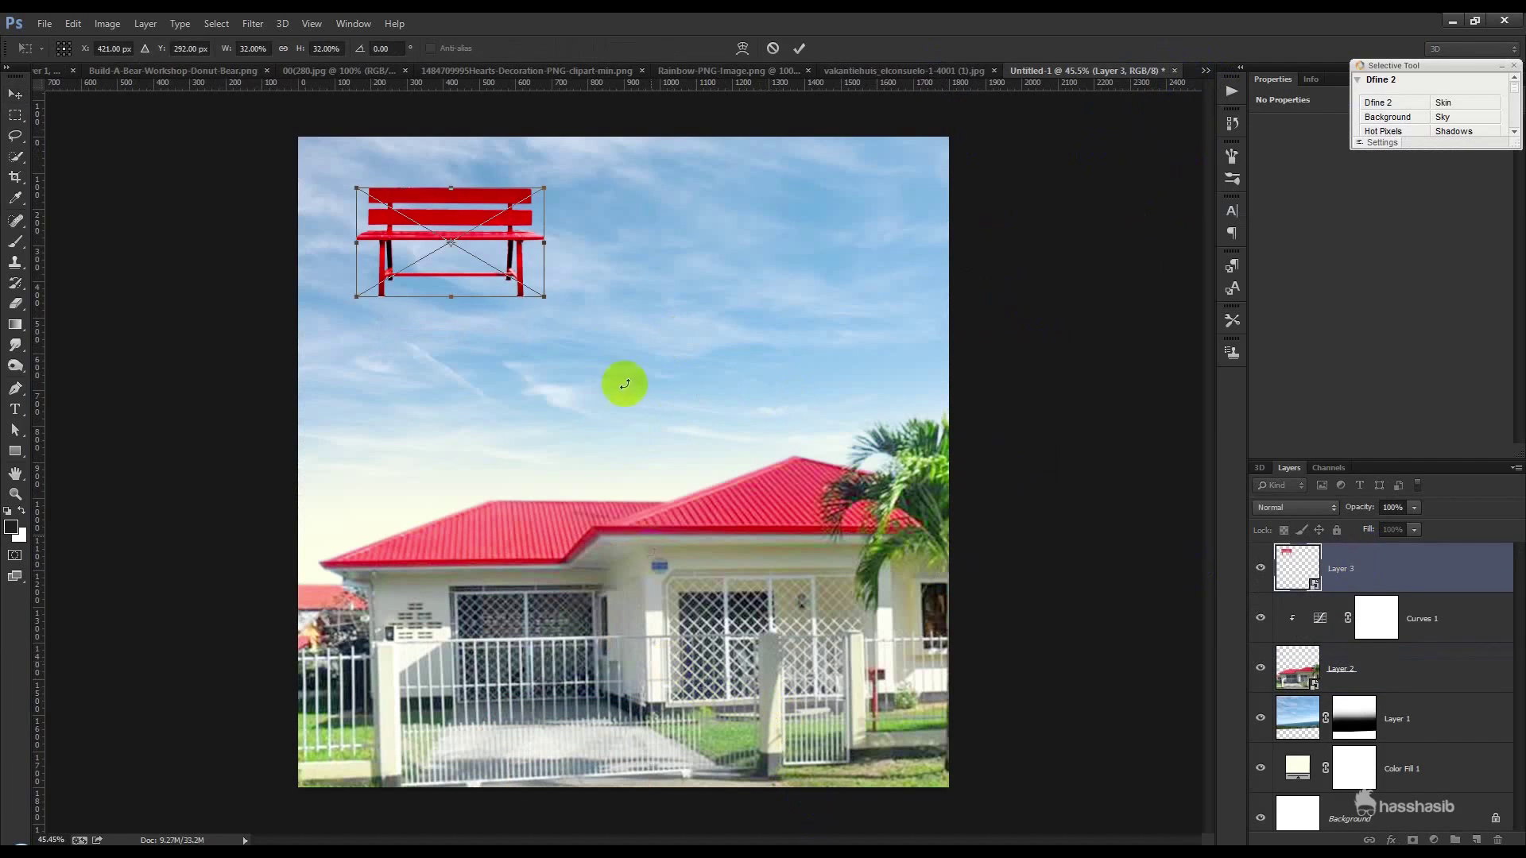
left_click_drag(545, 300, 1009, 785)
mouse_move(938, 530)
left_mouse_down()
mouse_move(934, 651)
mouse_move(923, 579)
mouse_move(927, 599)
mouse_move(946, 545)
left_mouse_up()
left_click_drag(1110, 474, 1047, 505)
left_click_drag(981, 548, 929, 563)
left_click_drag(1128, 607, 1130, 595)
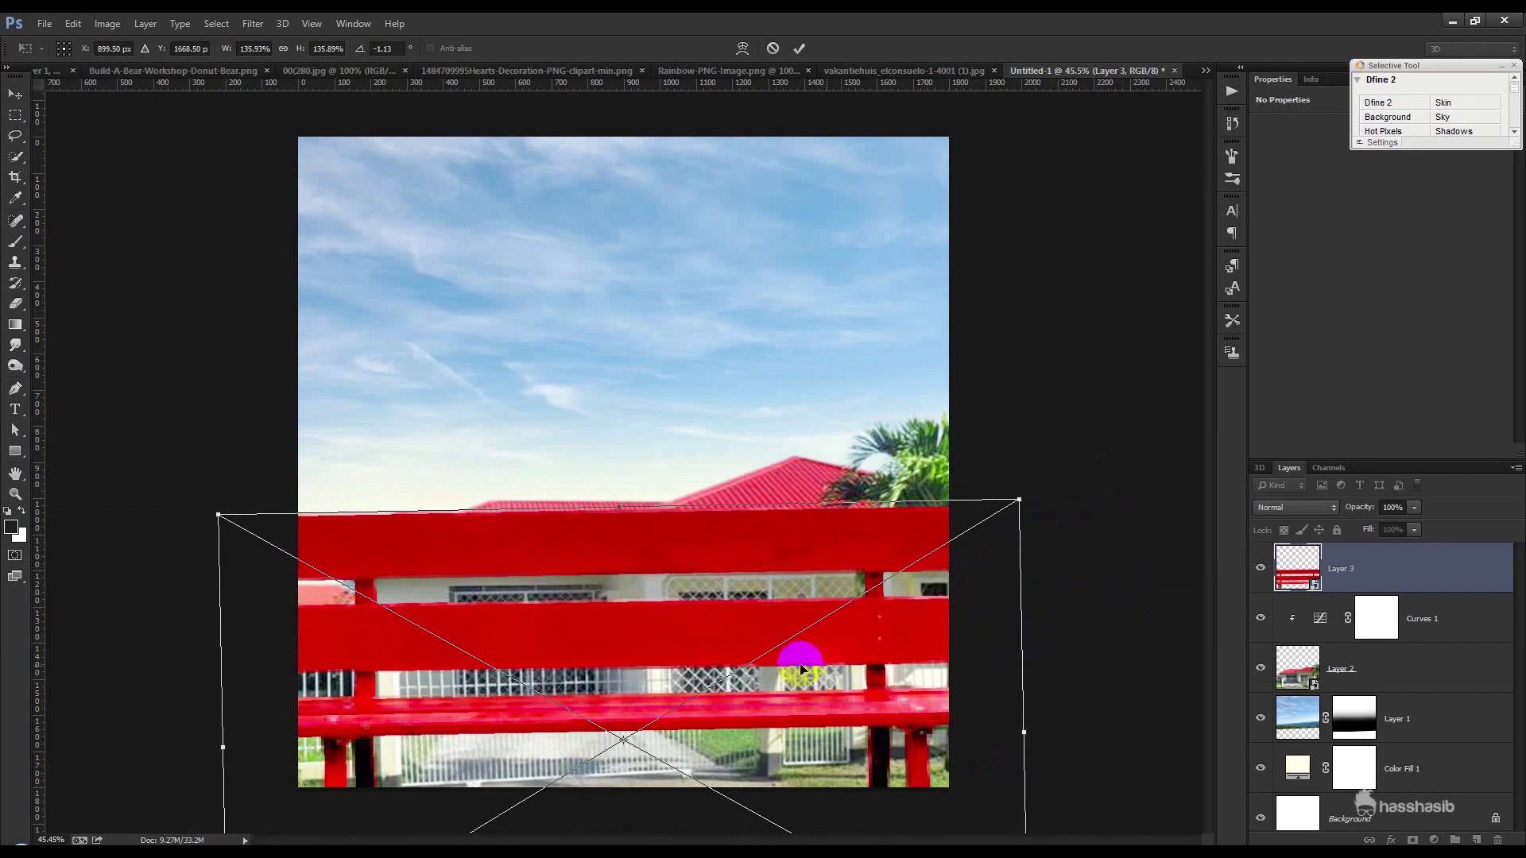
left_click_drag(802, 667, 792, 712)
left_click_drag(1046, 708, 1013, 710)
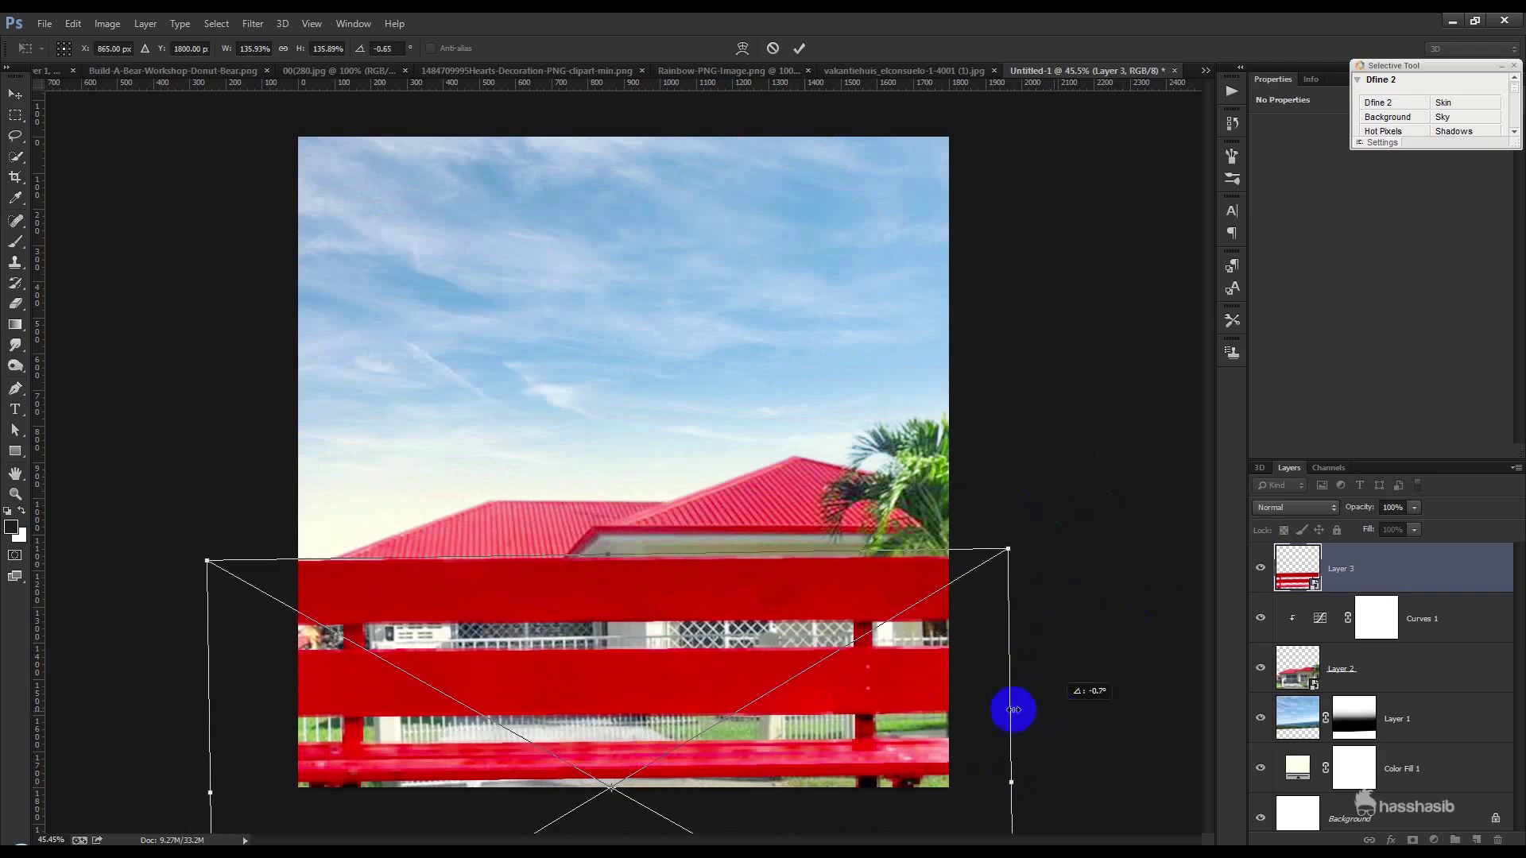
left_click_drag(787, 684, 798, 663)
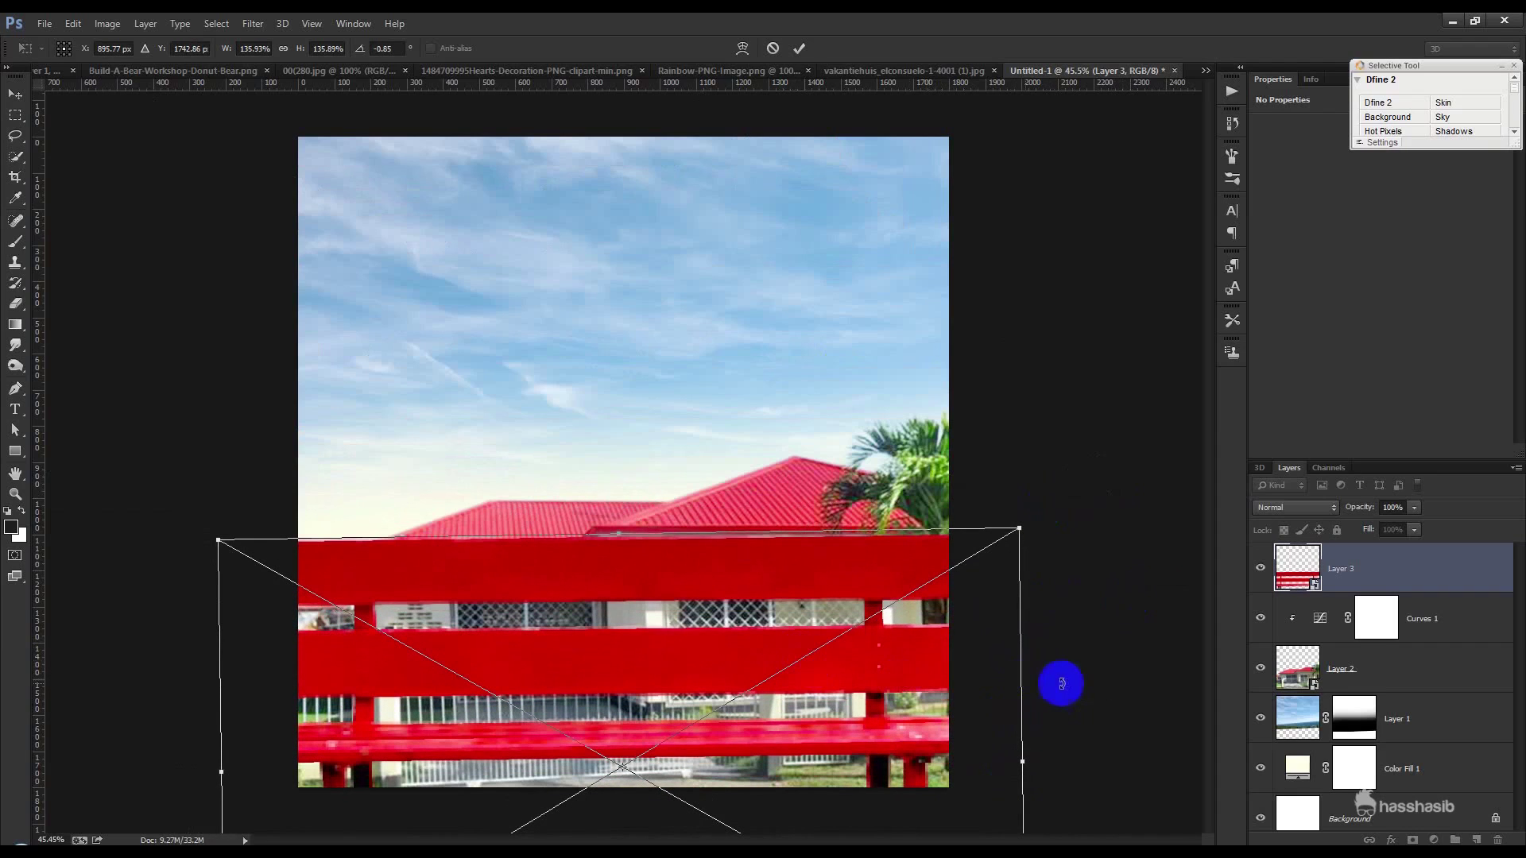
left_click_drag(1073, 687, 1070, 689)
left_click_drag(762, 640, 765, 650)
key("Return")
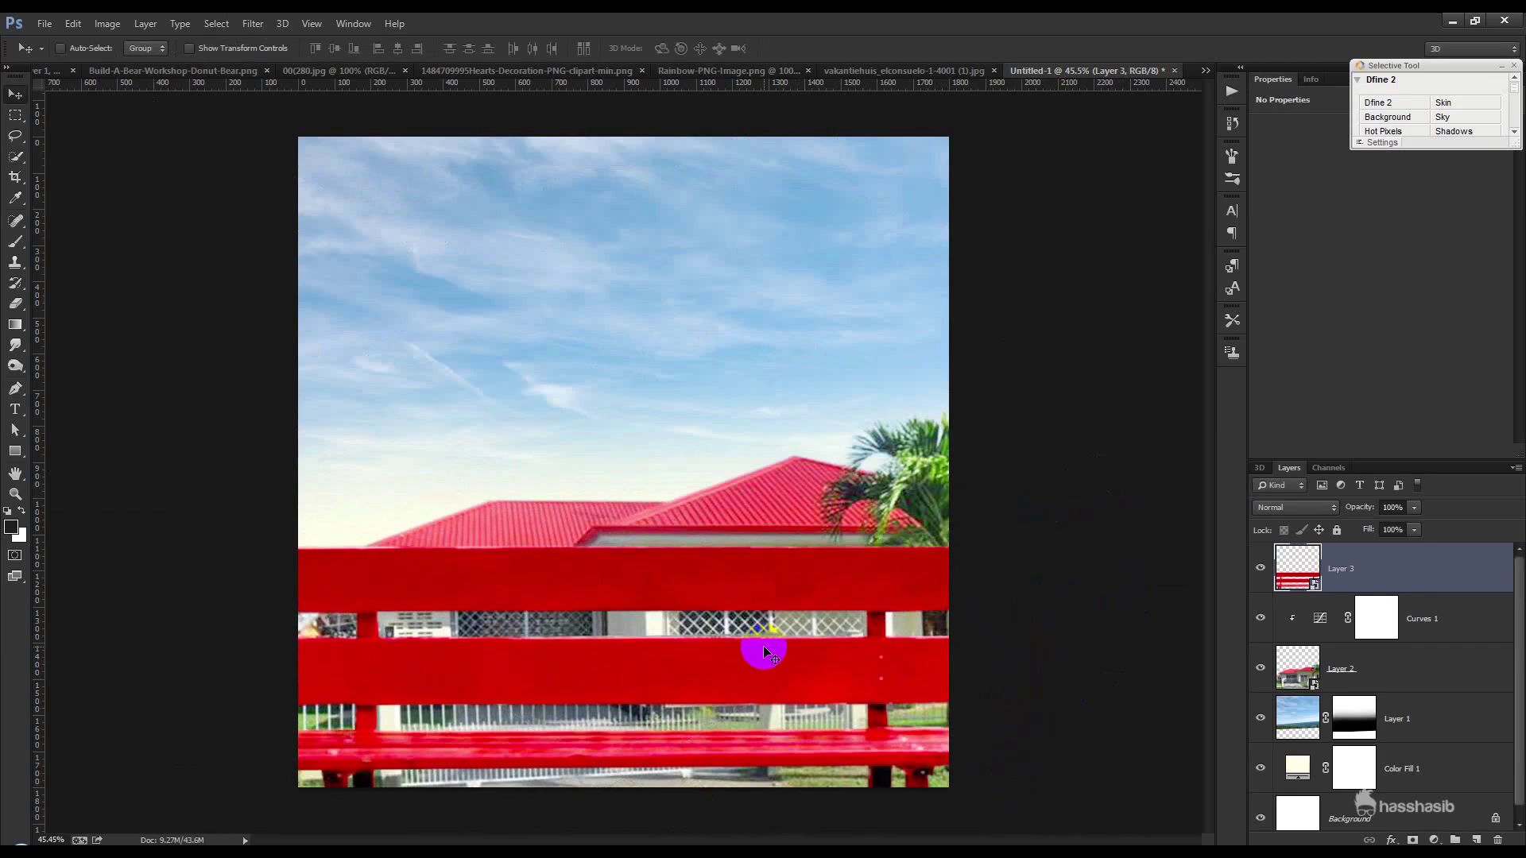
- Raise the bench slightly and fine-tune its rotation so that the backrest runs level across the canvas
left_click_drag(764, 652, 766, 633)
key("ctrl+t")
left_click_drag(1100, 699, 1107, 698)
key("Return")
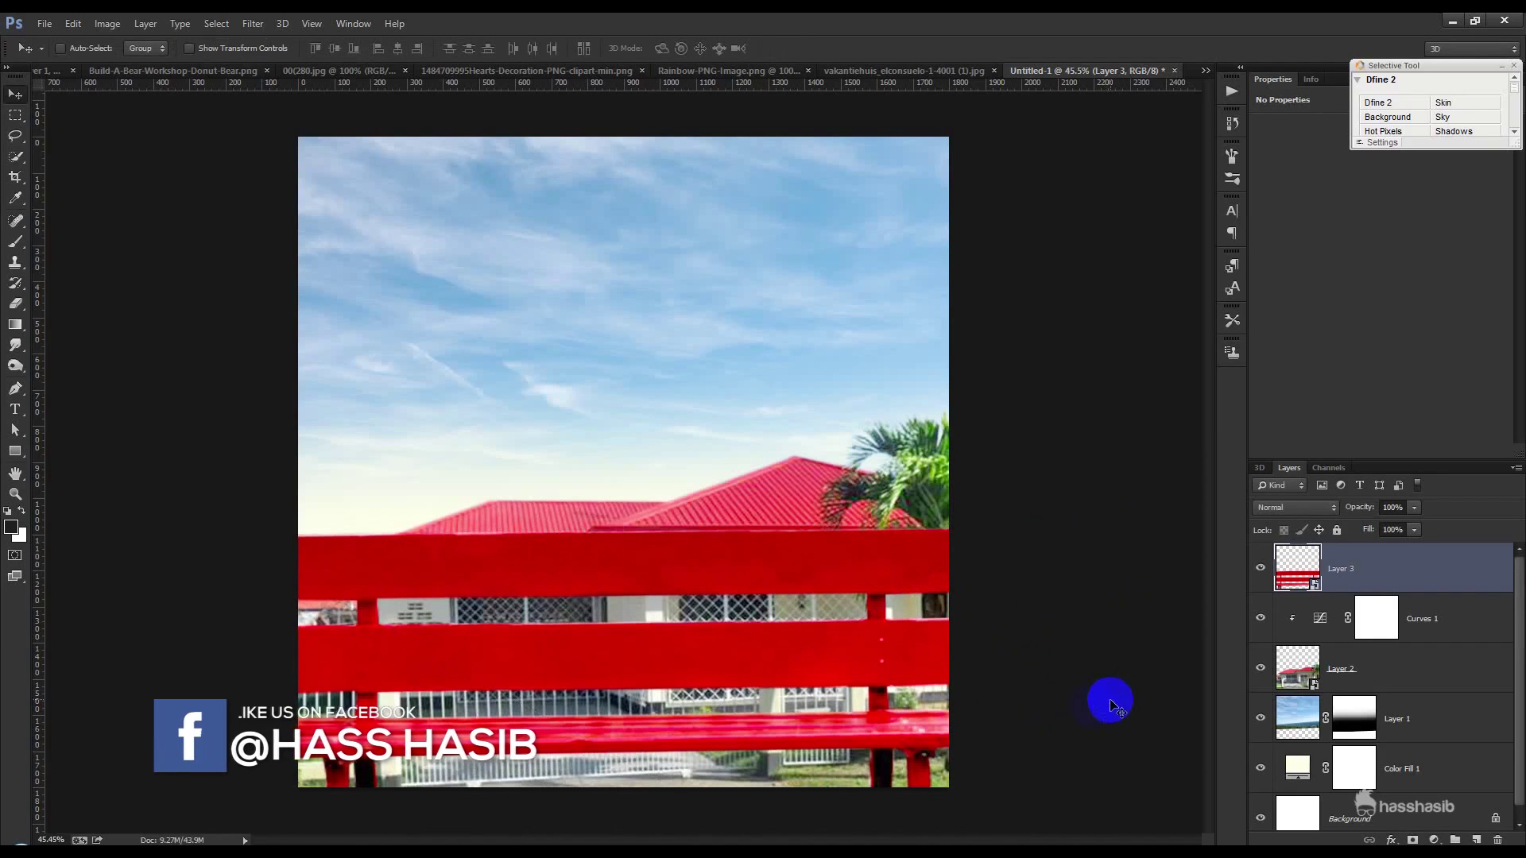
- Move the house on Layer 2 up so that its roof and upper walls show above the bench's backrest
left_click(1387, 690)
left_click_drag(950, 580, 955, 508)
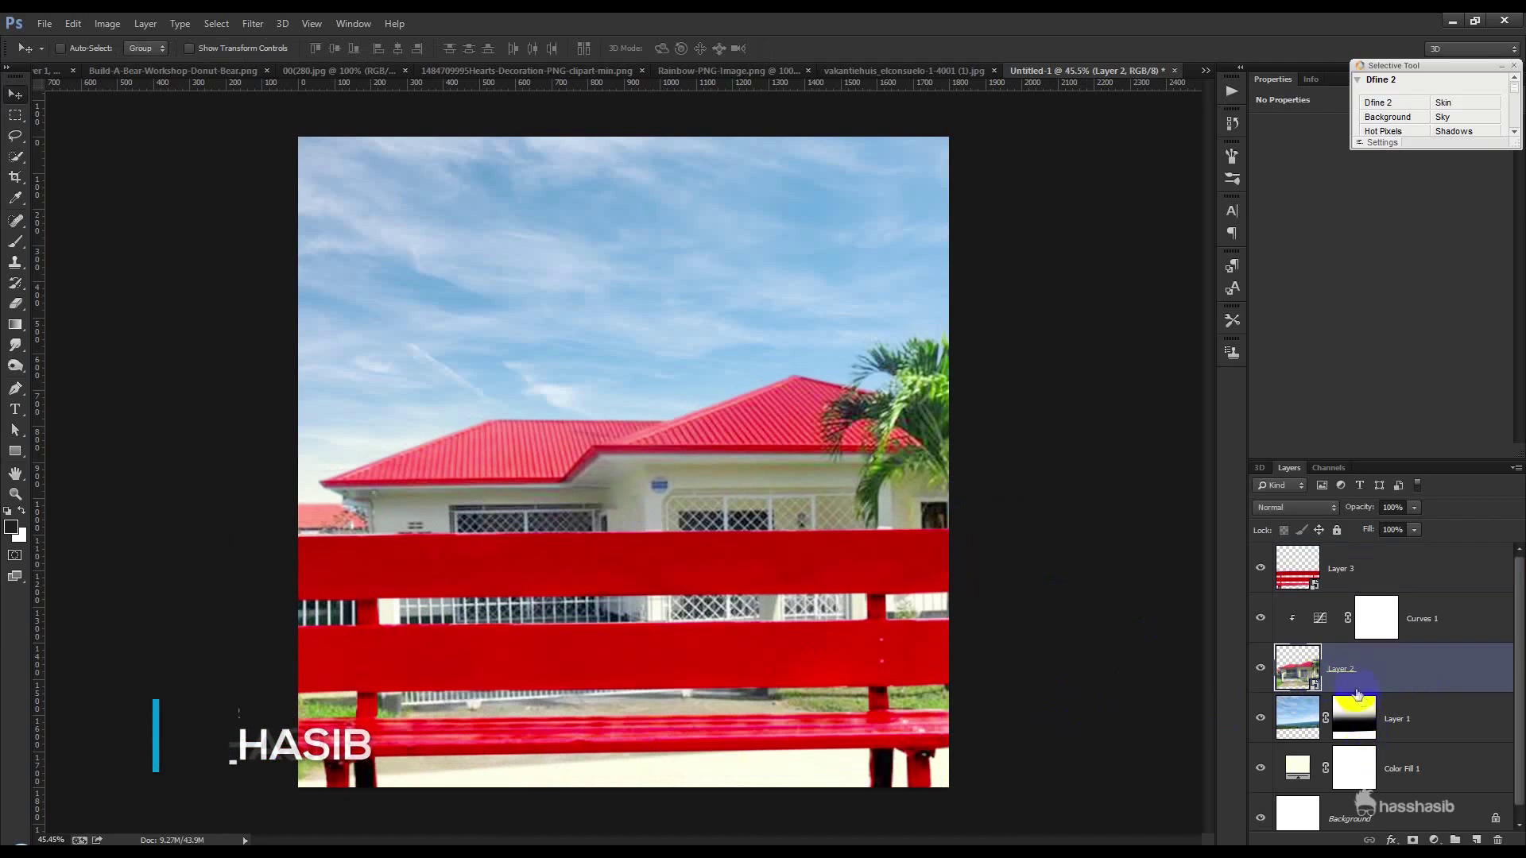
- Add a mask to the house layer, hide the bench, and fade out the ground below the fence with a large soft black brush
left_click(1412, 841)
left_click(1261, 569)
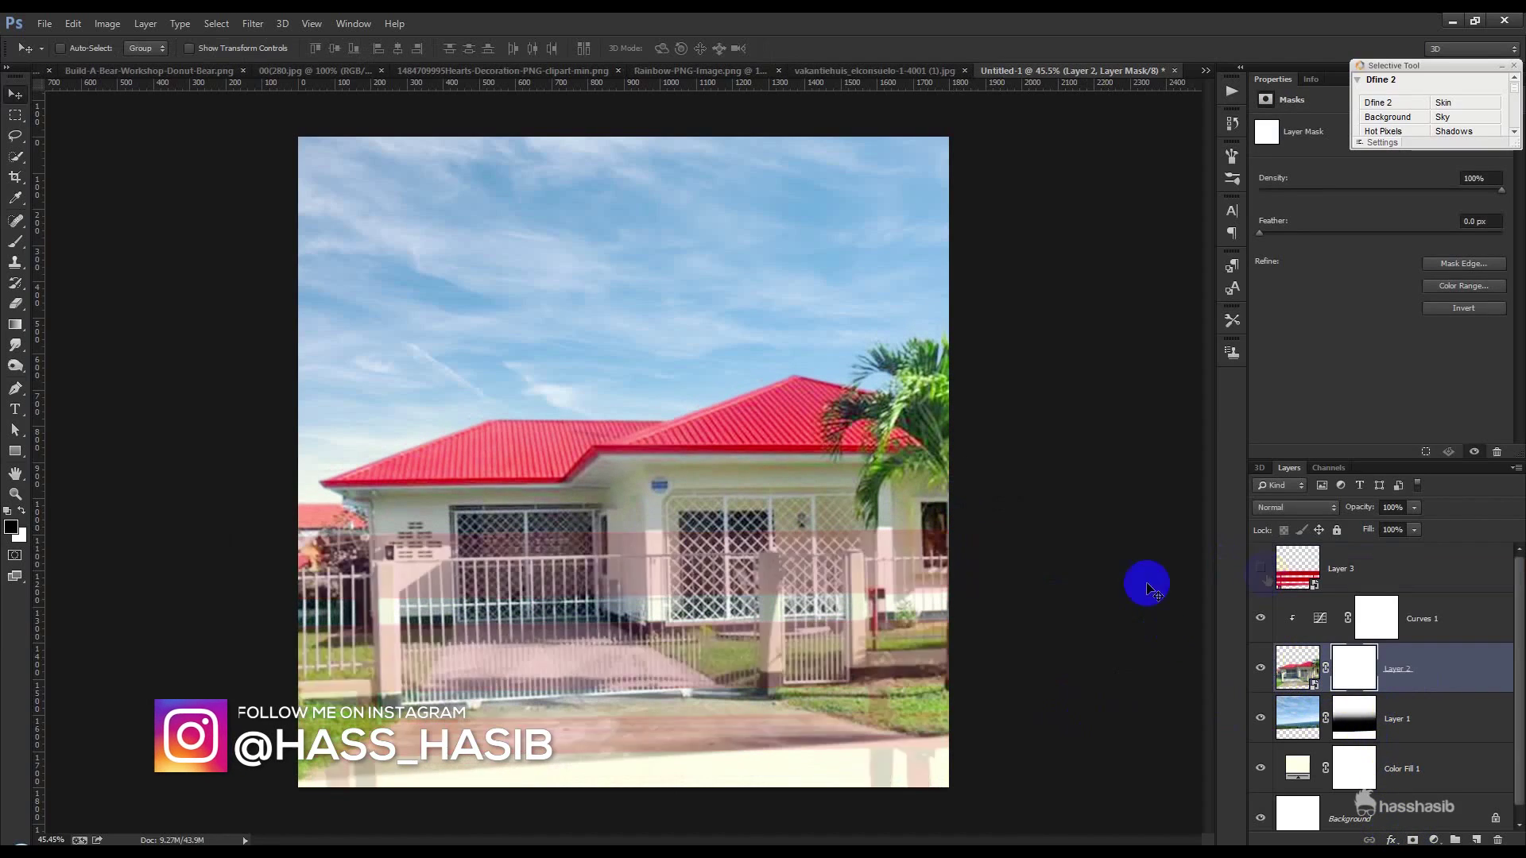
left_click(28, 247)
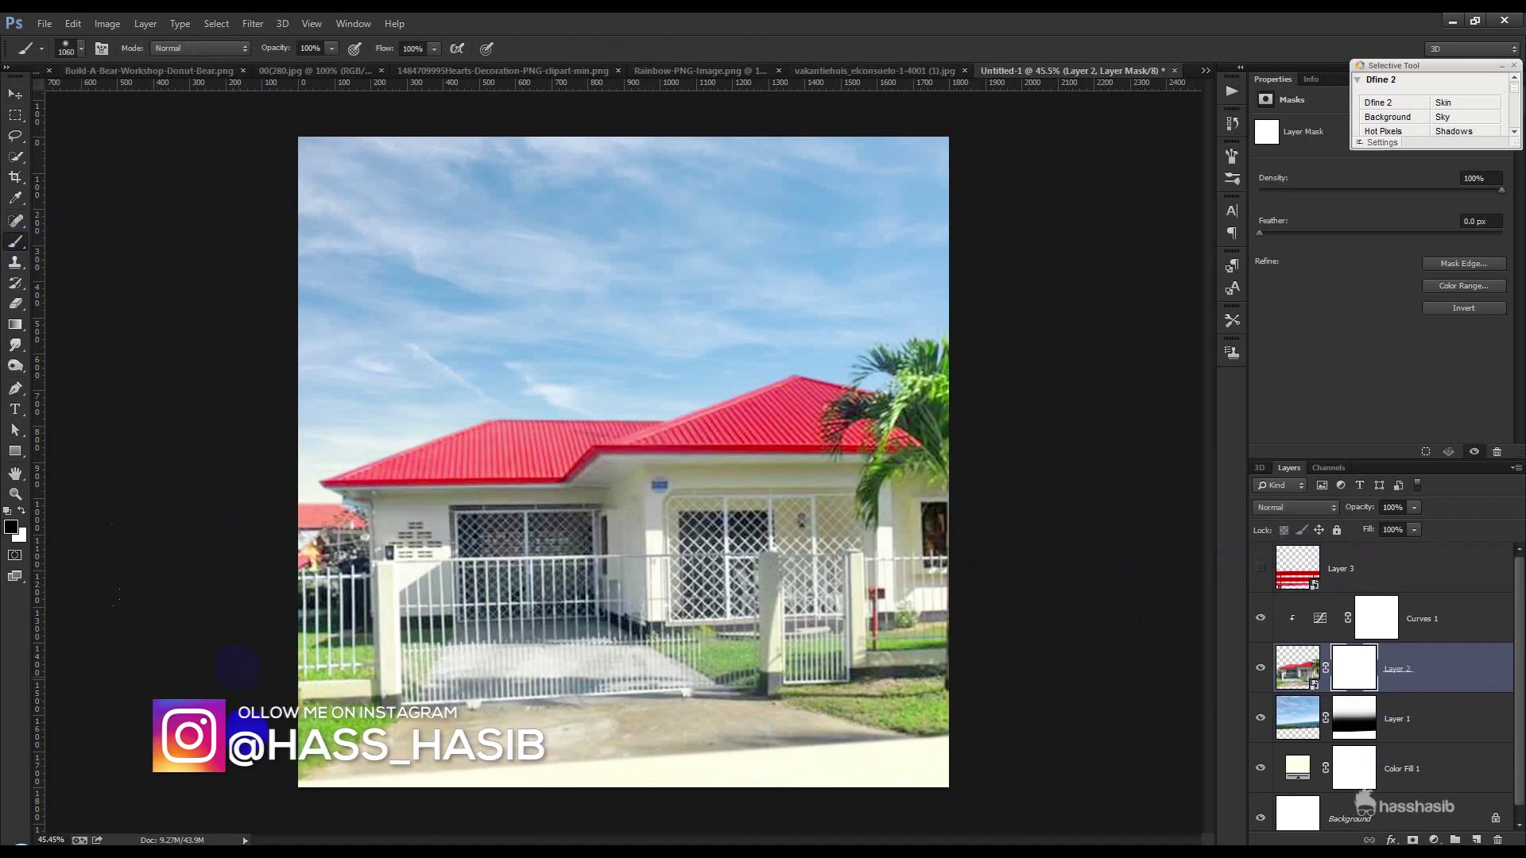
mouse_move(391, 787)
left_mouse_down()
mouse_move(1035, 817)
mouse_move(307, 811)
left_mouse_up()
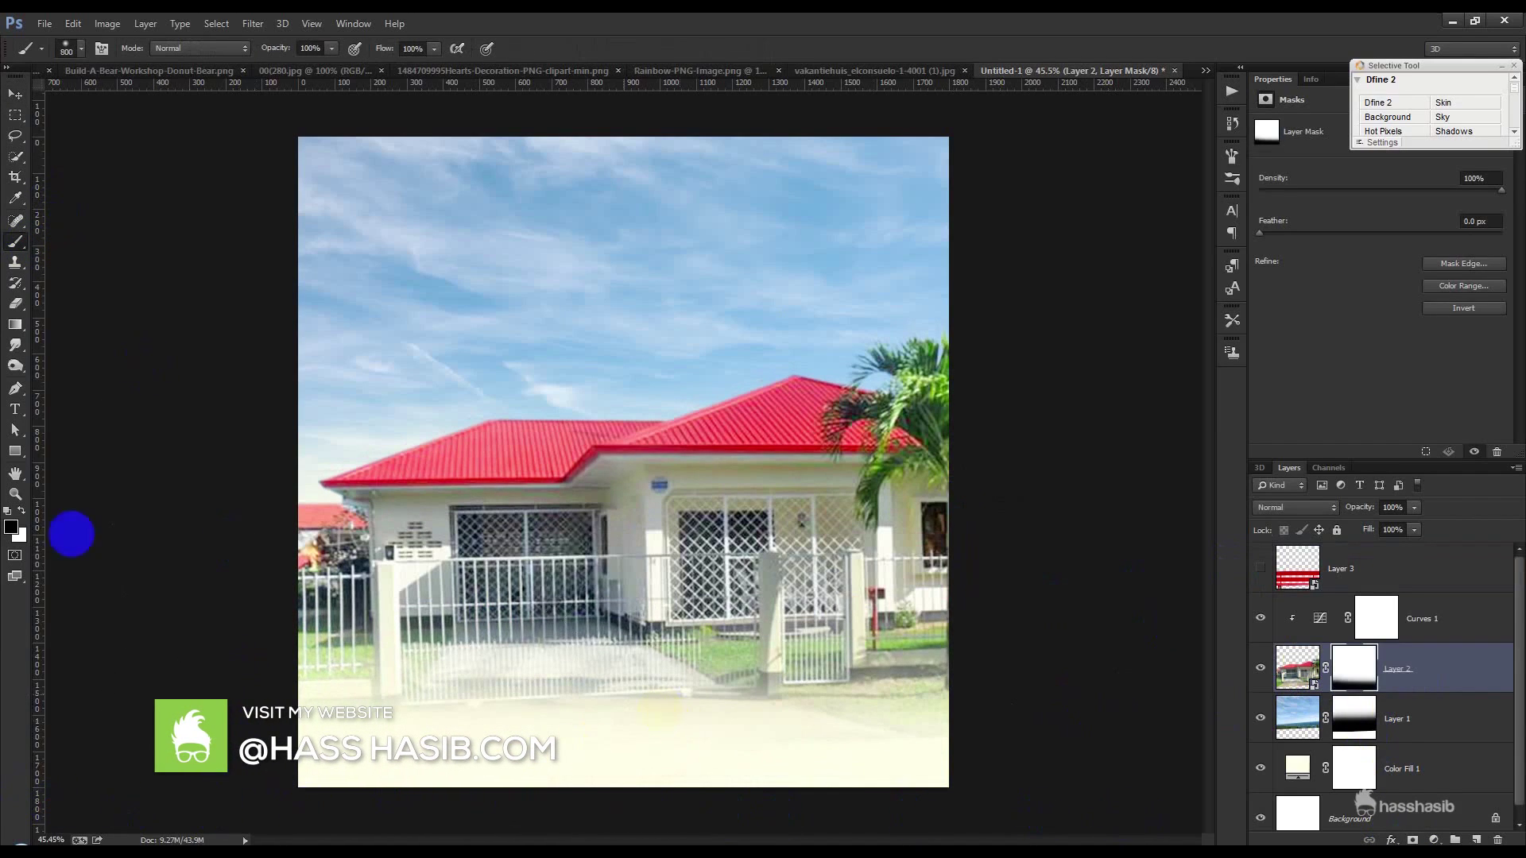
left_click(15, 96)
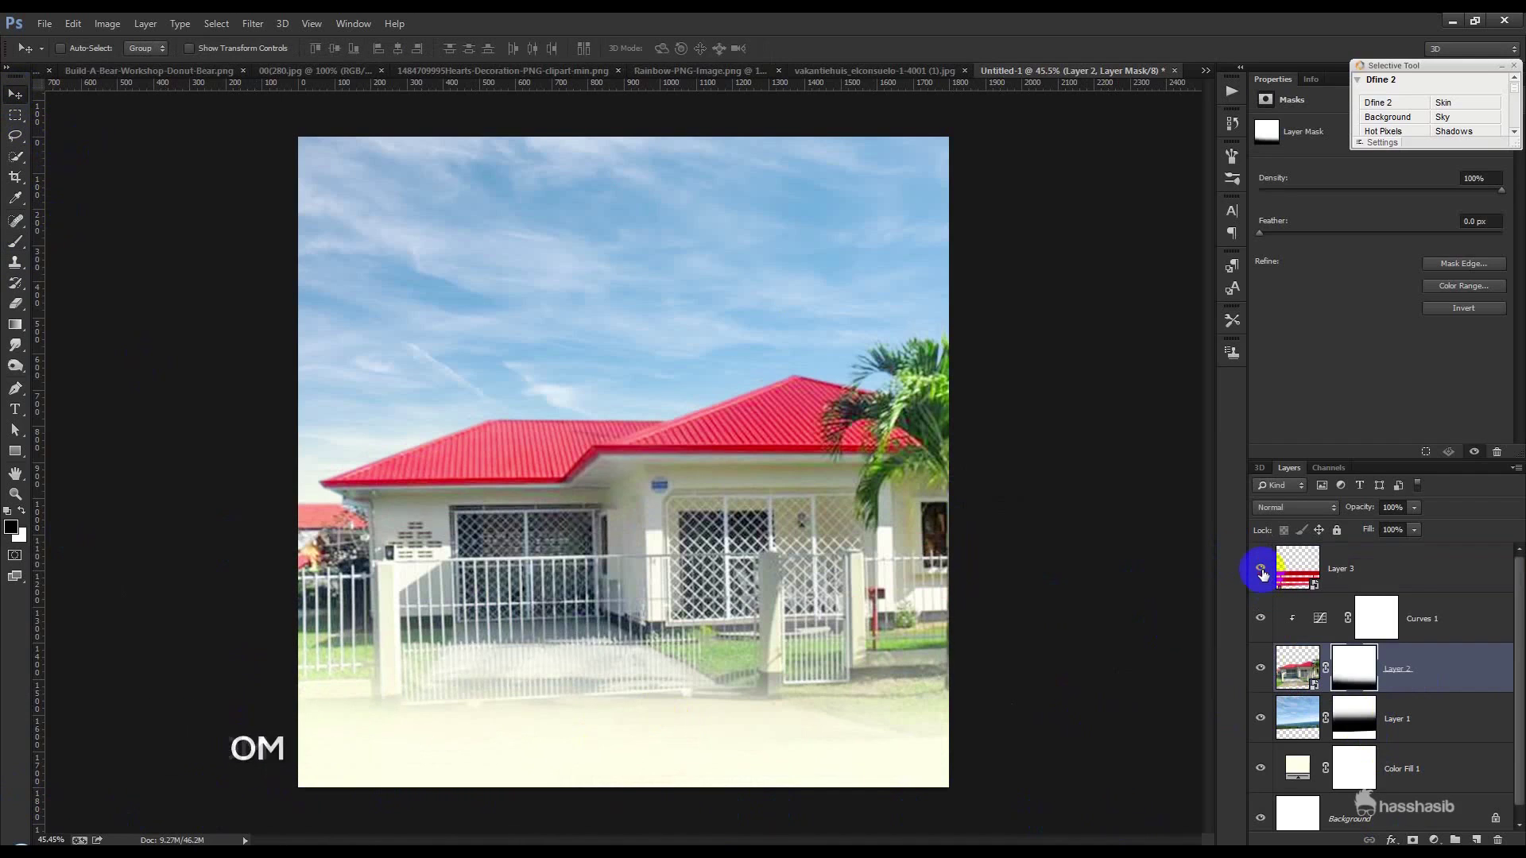
- Show the bench again, scale the house on Layer 2 down to about 77% and place it just above the backrest
left_click(1262, 569)
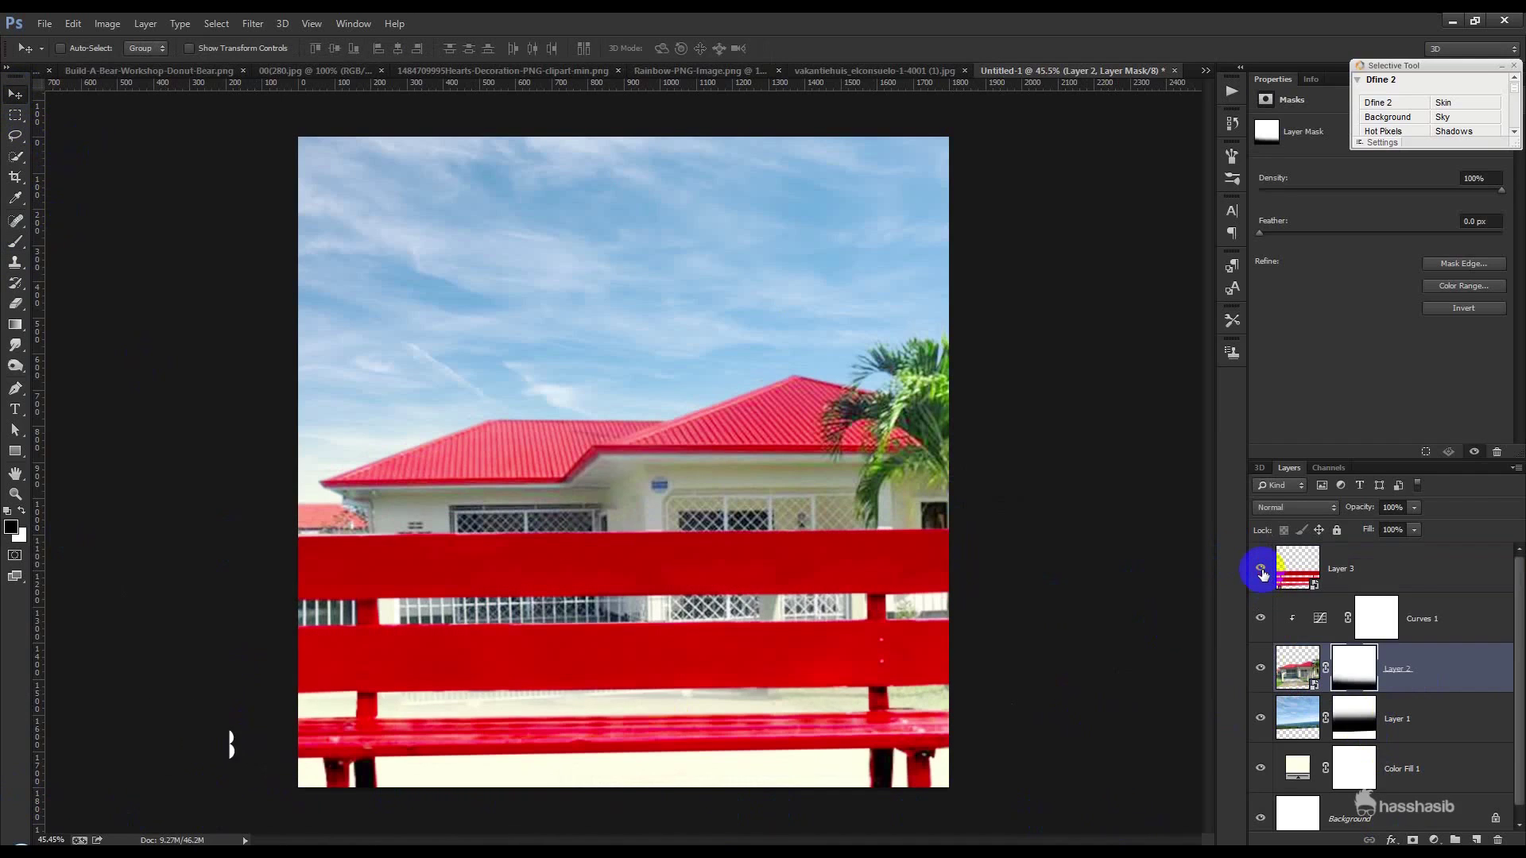
left_click(1431, 687)
left_click_drag(1353, 511, 1456, 518)
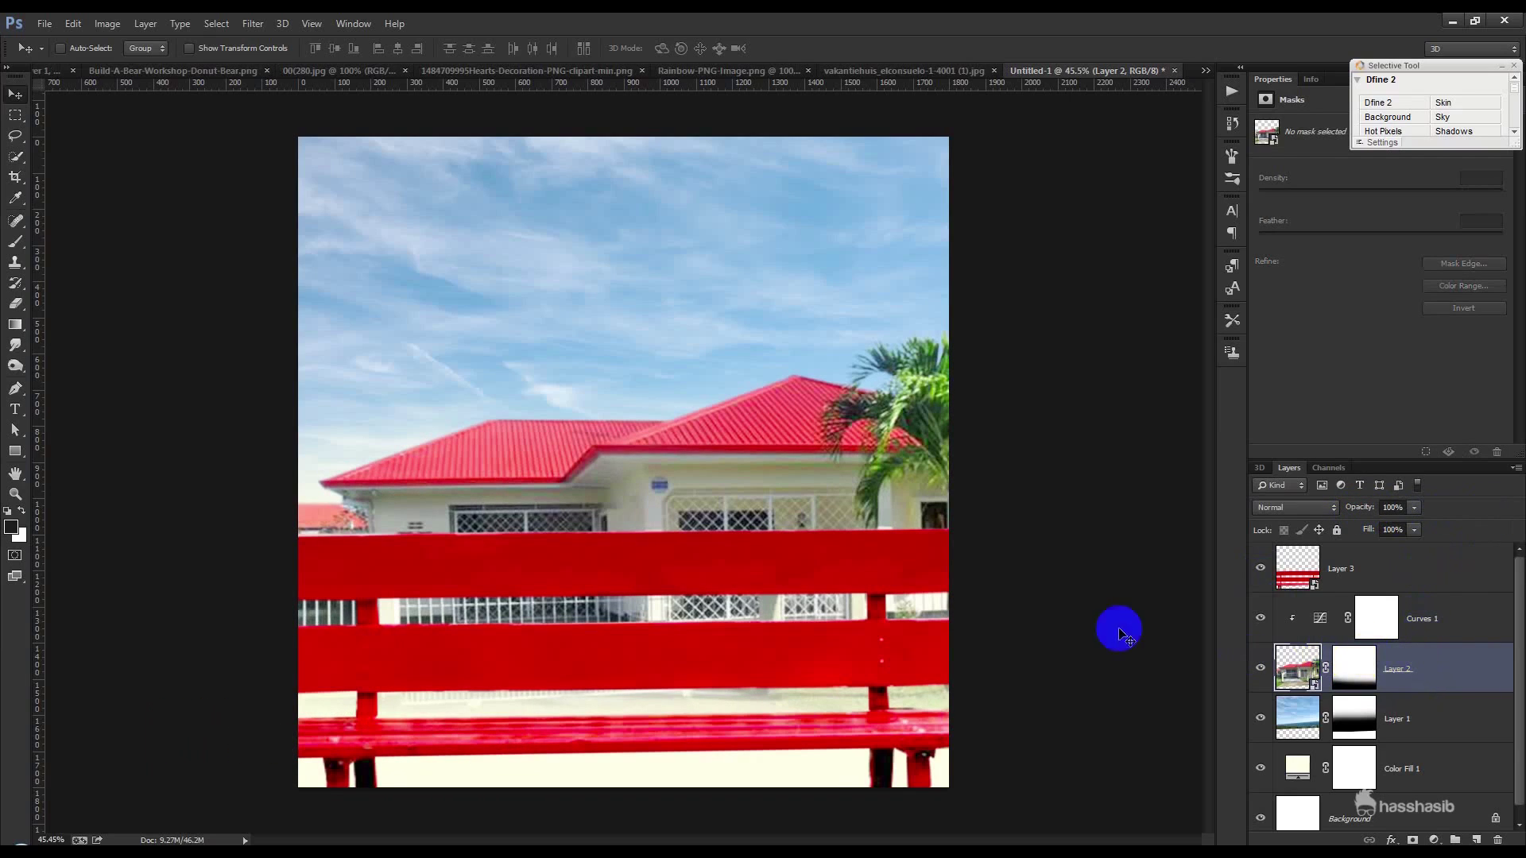
key("ctrl+t")
left_click_drag(1162, 535, 1192, 532)
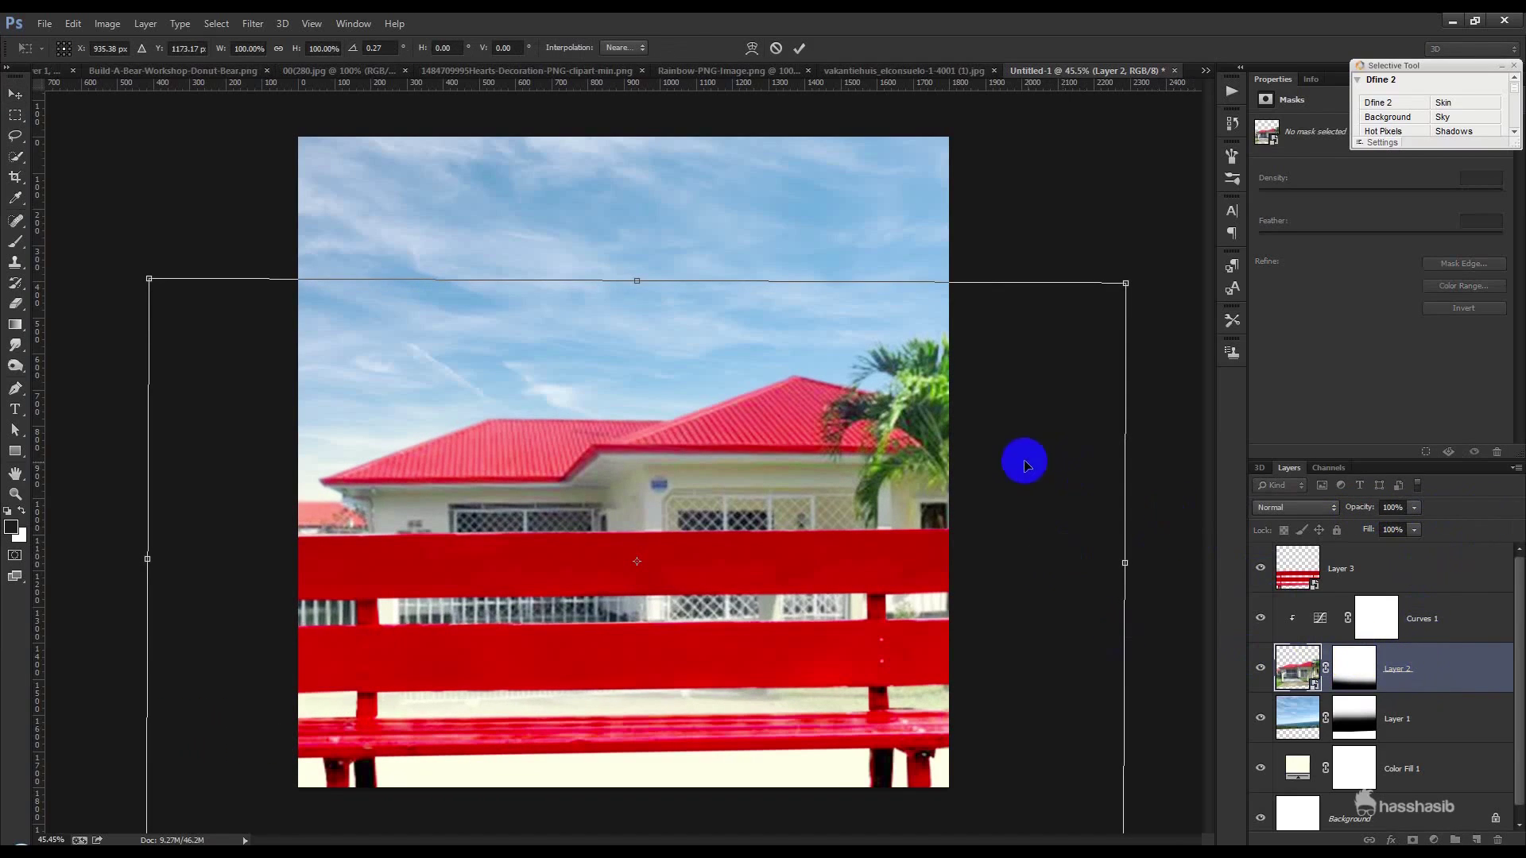
left_click_drag(1126, 283, 1014, 372)
left_click_drag(868, 438, 870, 403)
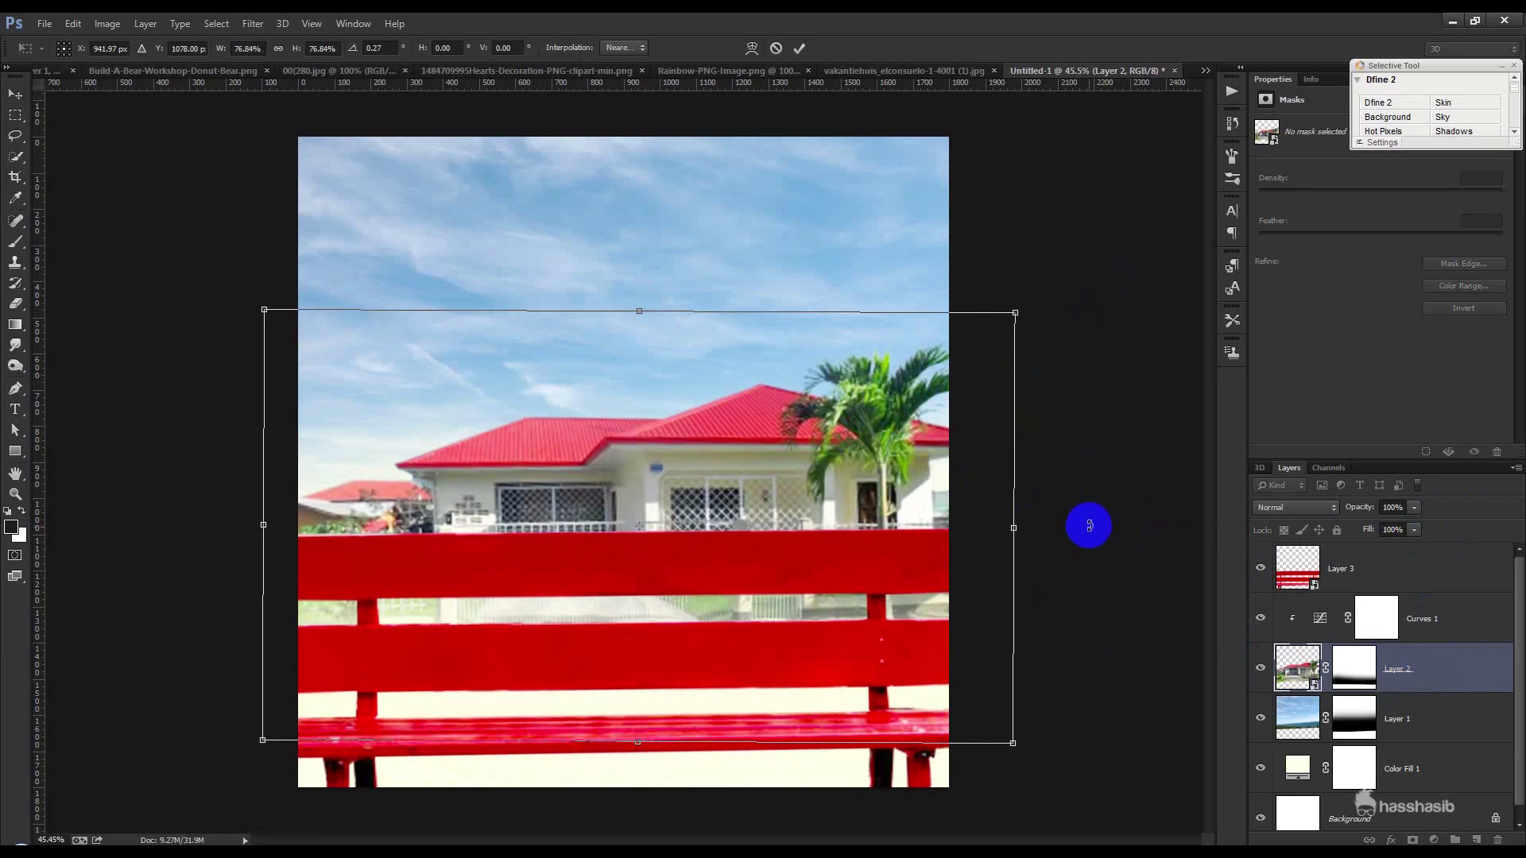
key("Return")
- Move the sky on Layer 1 up so that it fades out above the roofs, and raise the bench slightly
left_click(1431, 719)
left_click_drag(845, 523, 845, 447)
left_click(1399, 569)
left_click_drag(718, 647, 728, 633)
- Enlarge the bench to about 139%, shift it slightly left and rotate it to about -0.8° so the backrest runs level
key("ctrl+t")
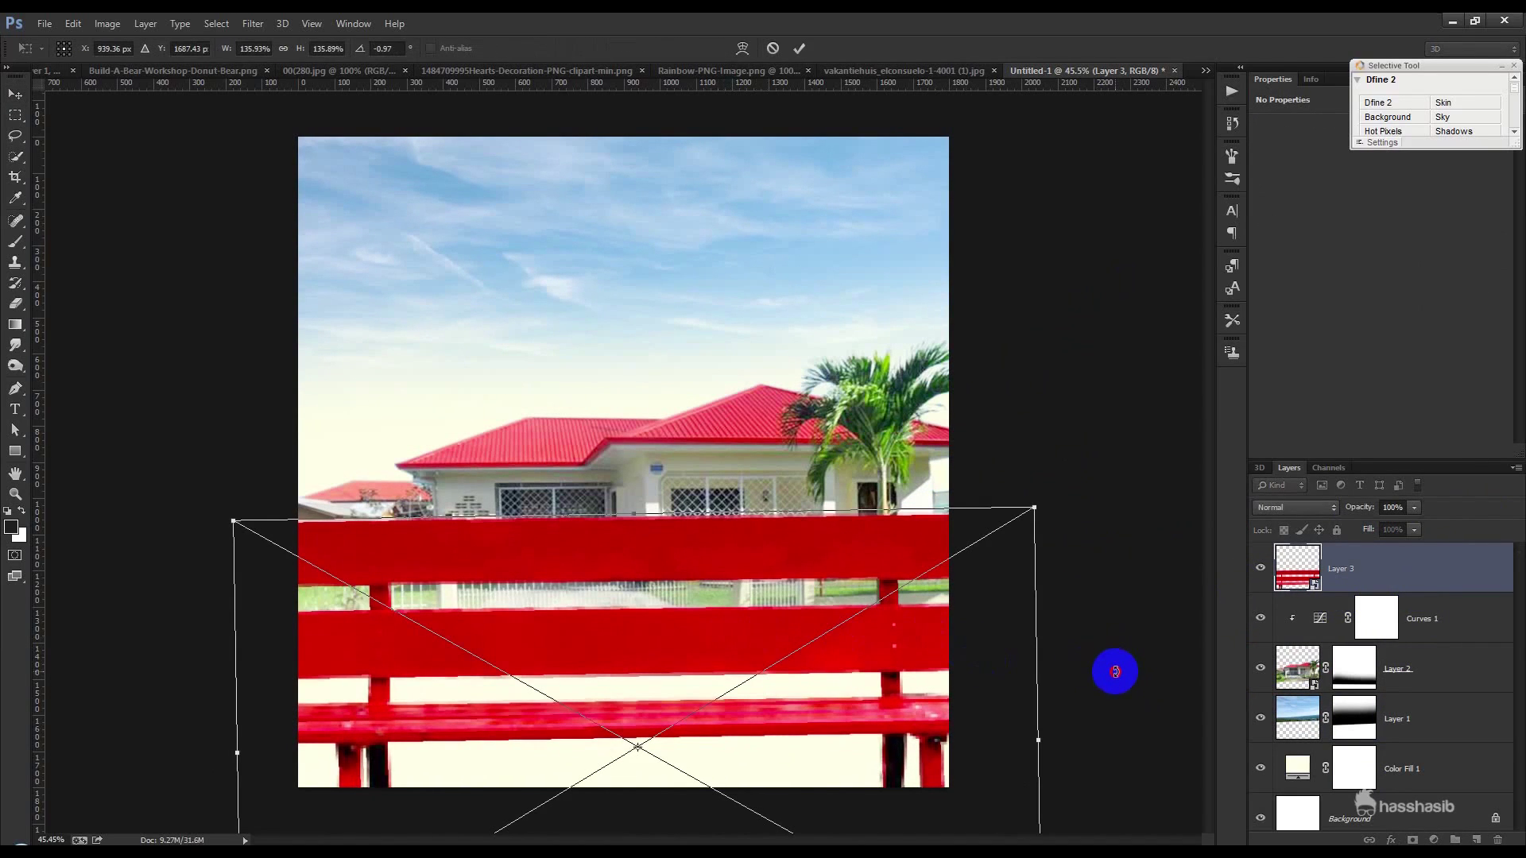
left_click_drag(1119, 672, 1124, 668)
mouse_move(1041, 510)
left_mouse_down()
mouse_move(1058, 512)
mouse_move(1012, 518)
mouse_move(1039, 511)
left_mouse_up()
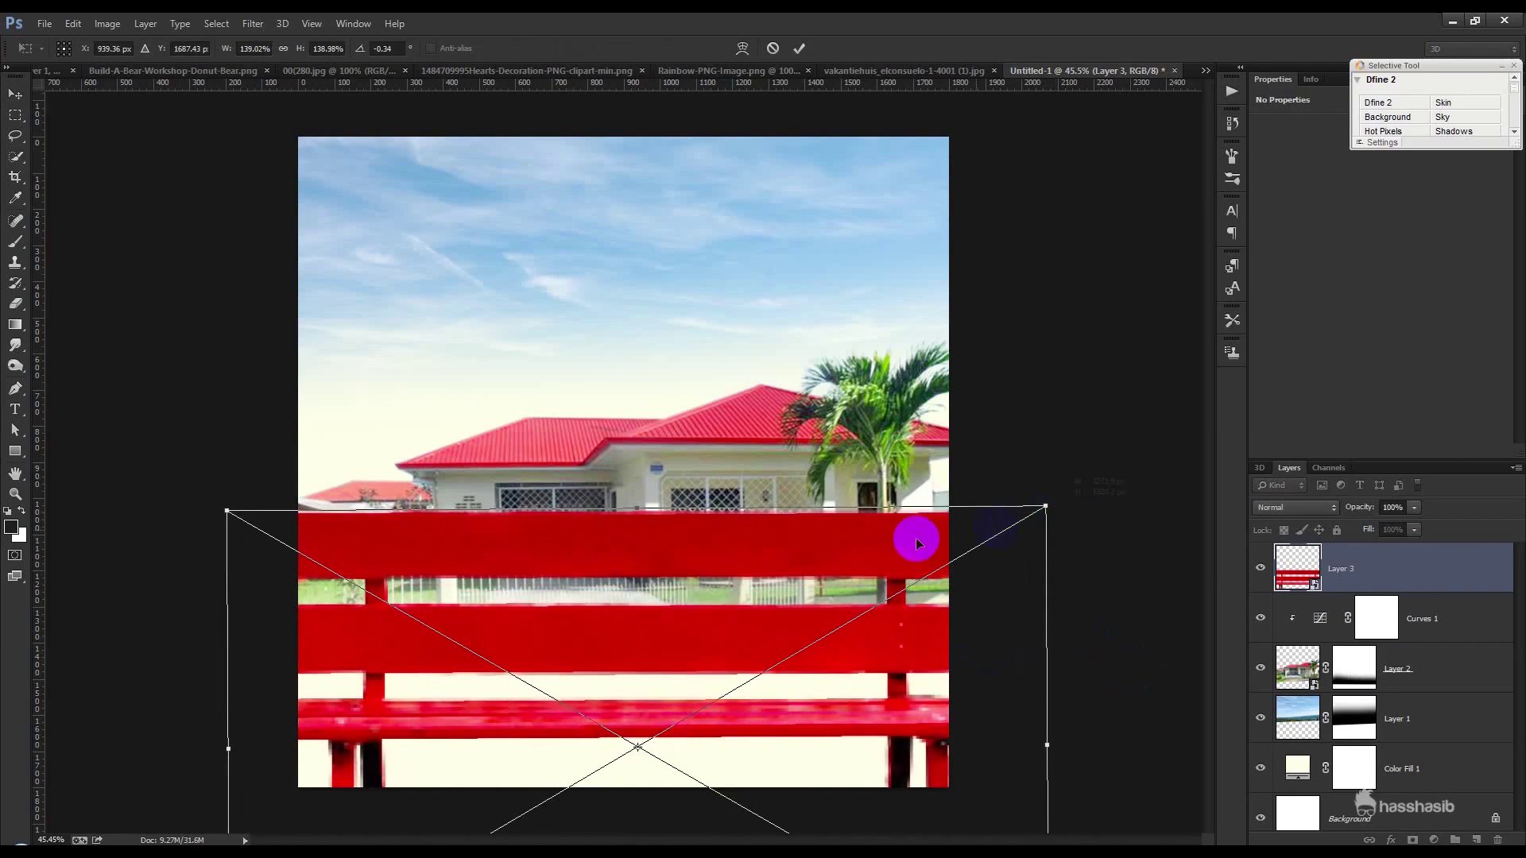
left_click_drag(914, 535, 903, 535)
left_click_drag(1134, 648, 1141, 637)
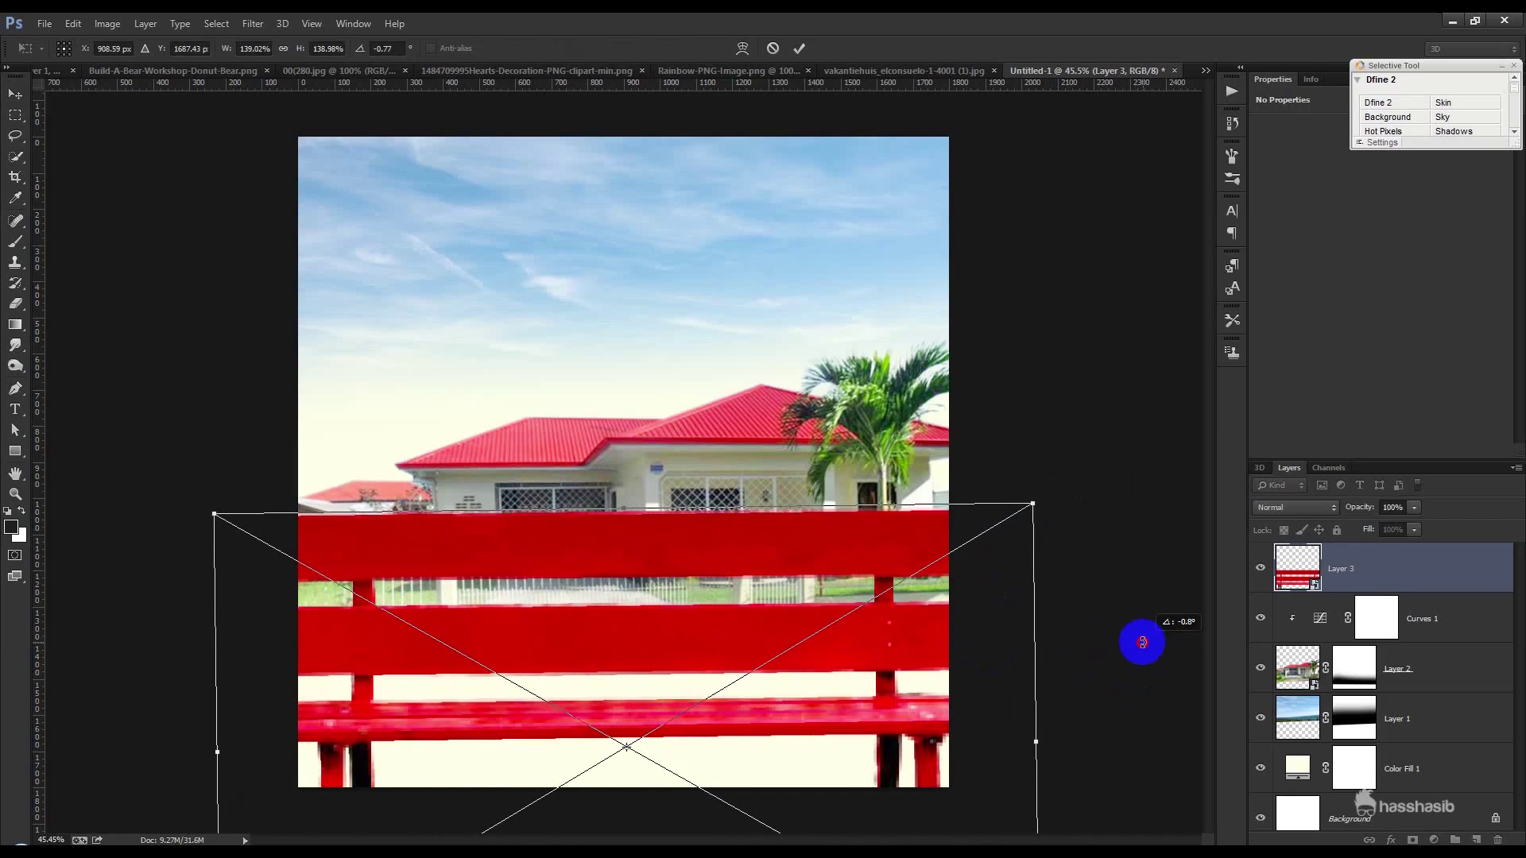
left_click(798, 51)
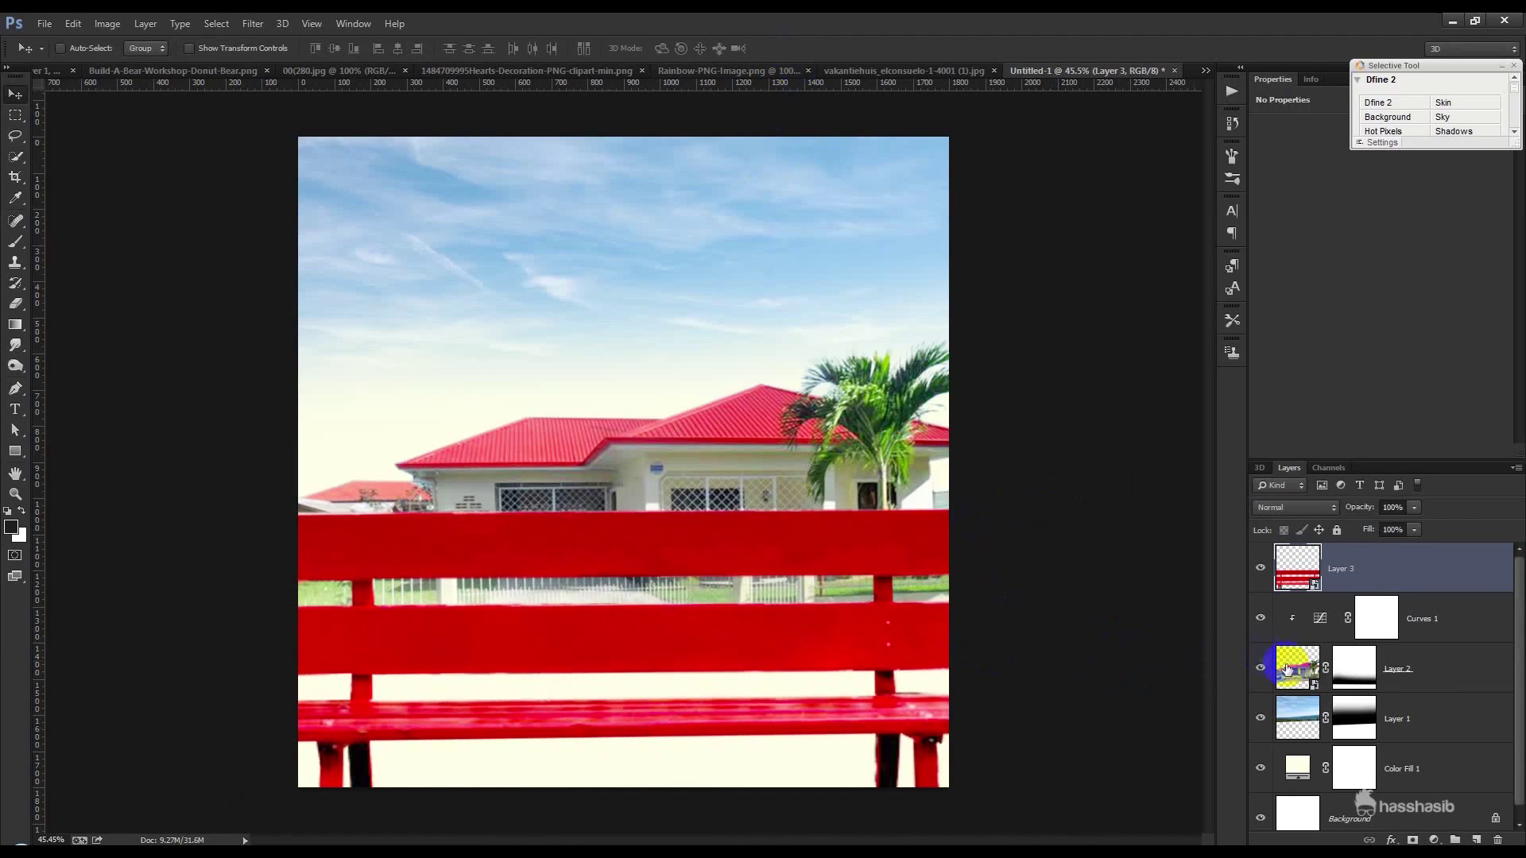
- Add a Vibrance adjustment clipped to the house layer with vibrance set to +100
left_click(1443, 681)
left_click(1435, 840)
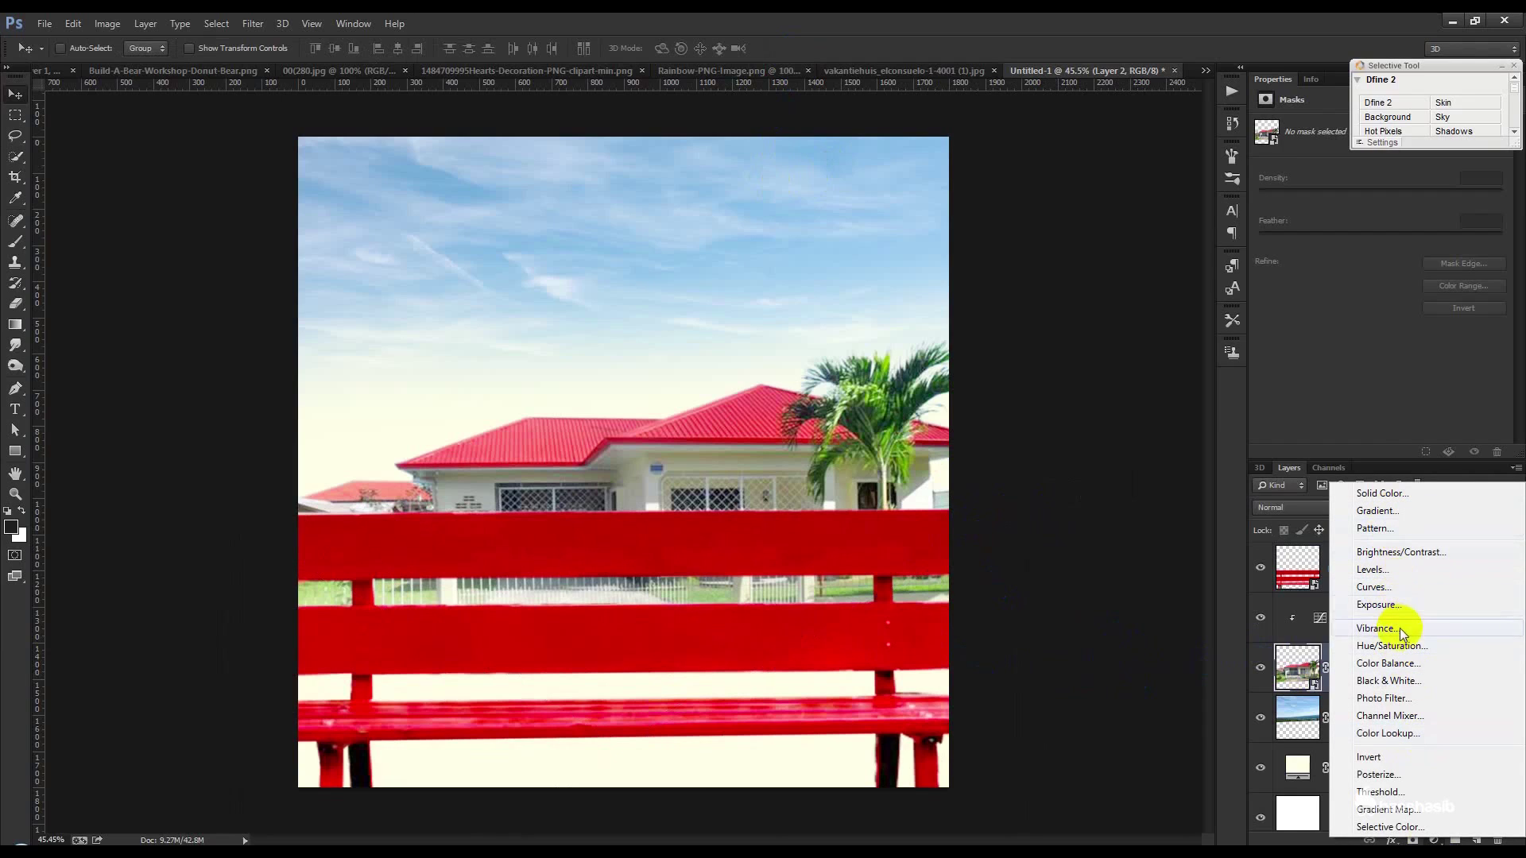
left_click(1376, 629)
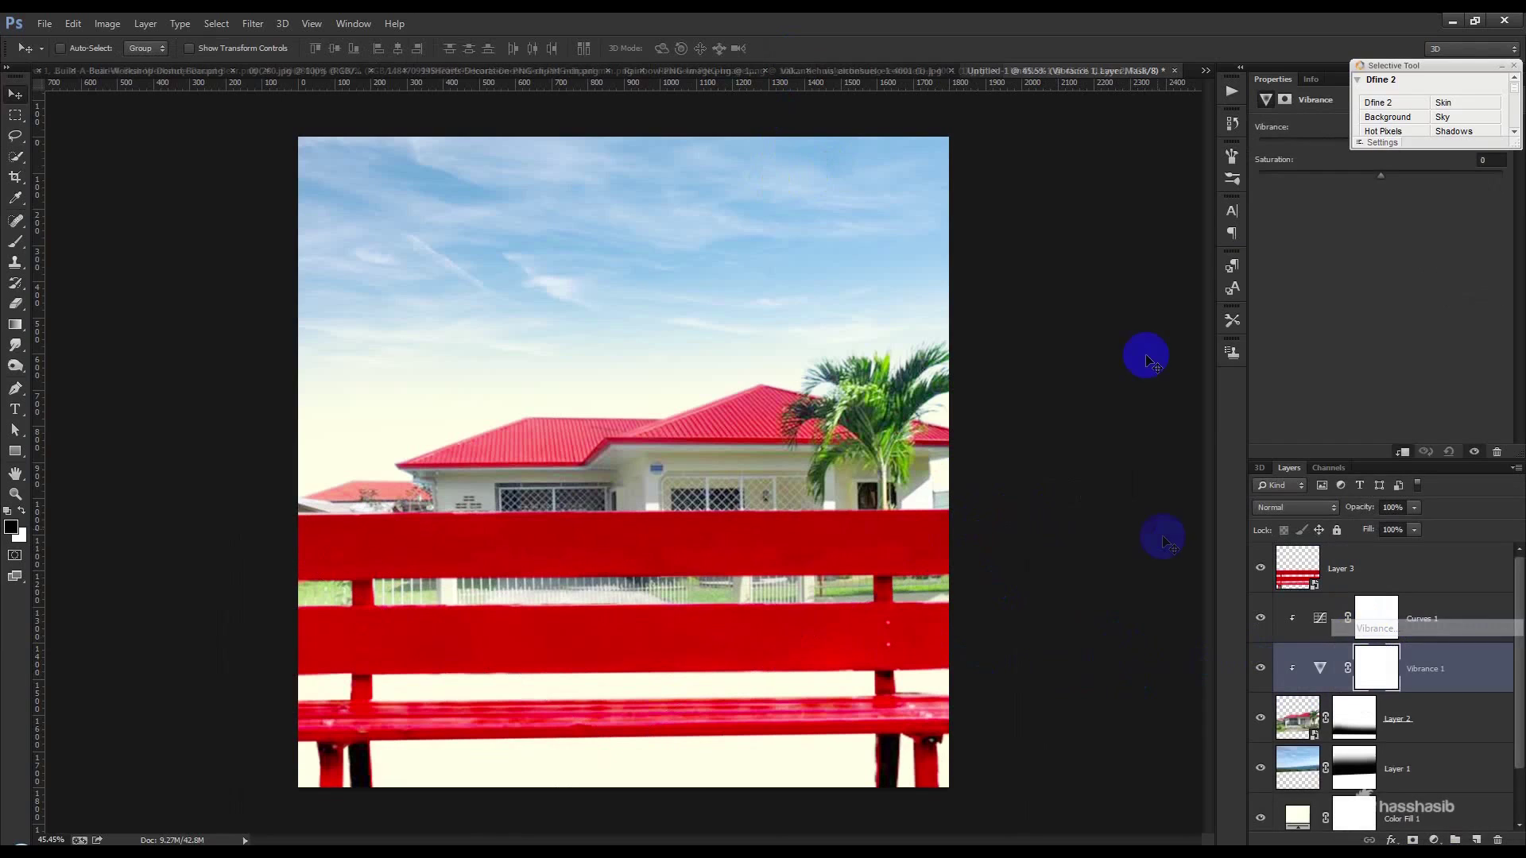
left_click(1499, 70)
left_click_drag(1394, 135, 1505, 151)
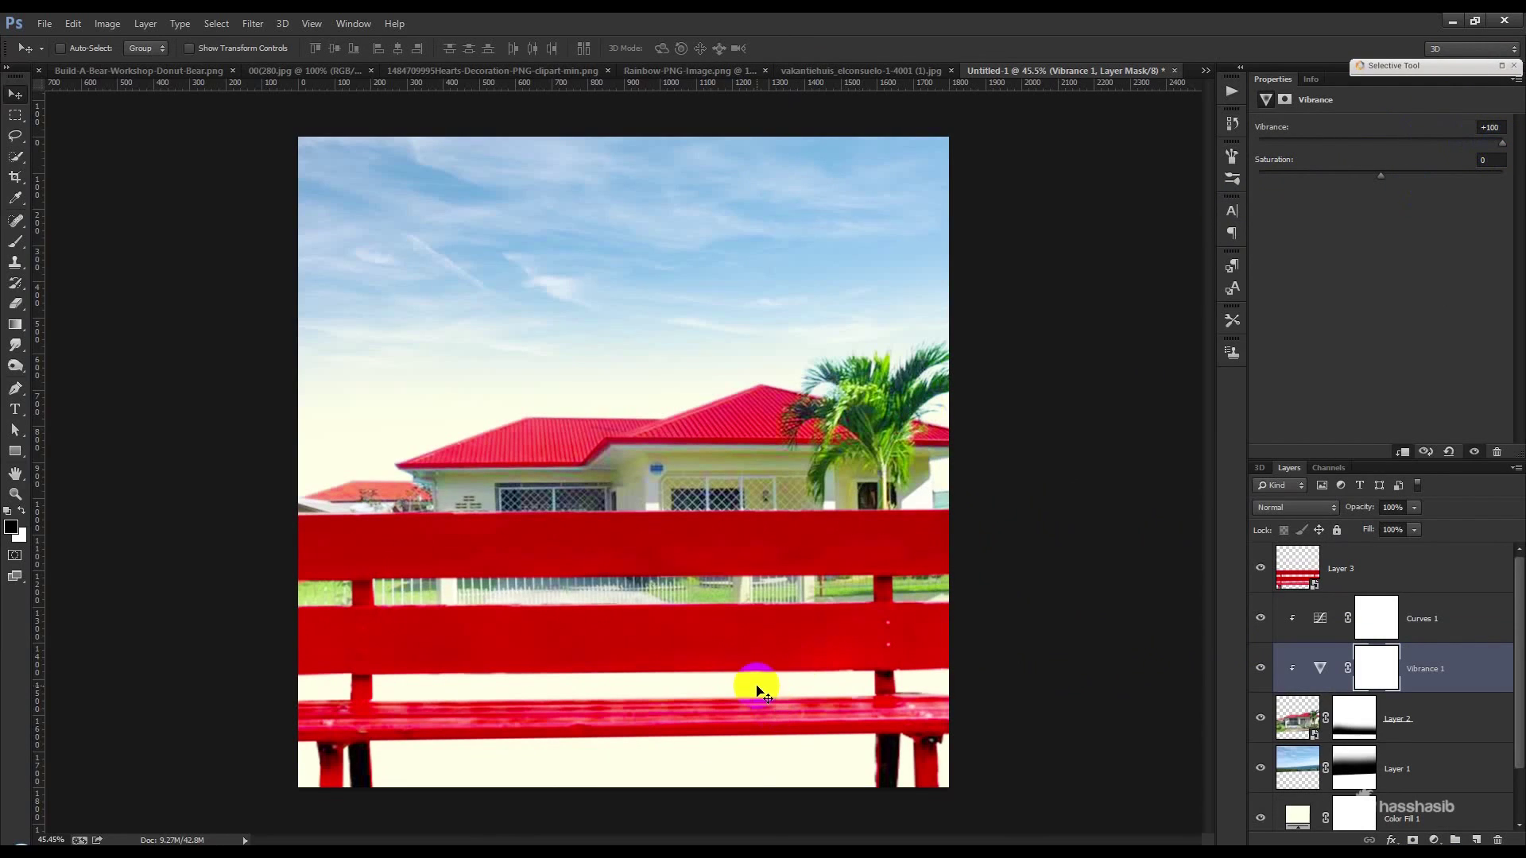
- Bring the masked portrait from IMG_8692.JPG into the composite above the bench layer and convert it to a smart object
left_click(1408, 581)
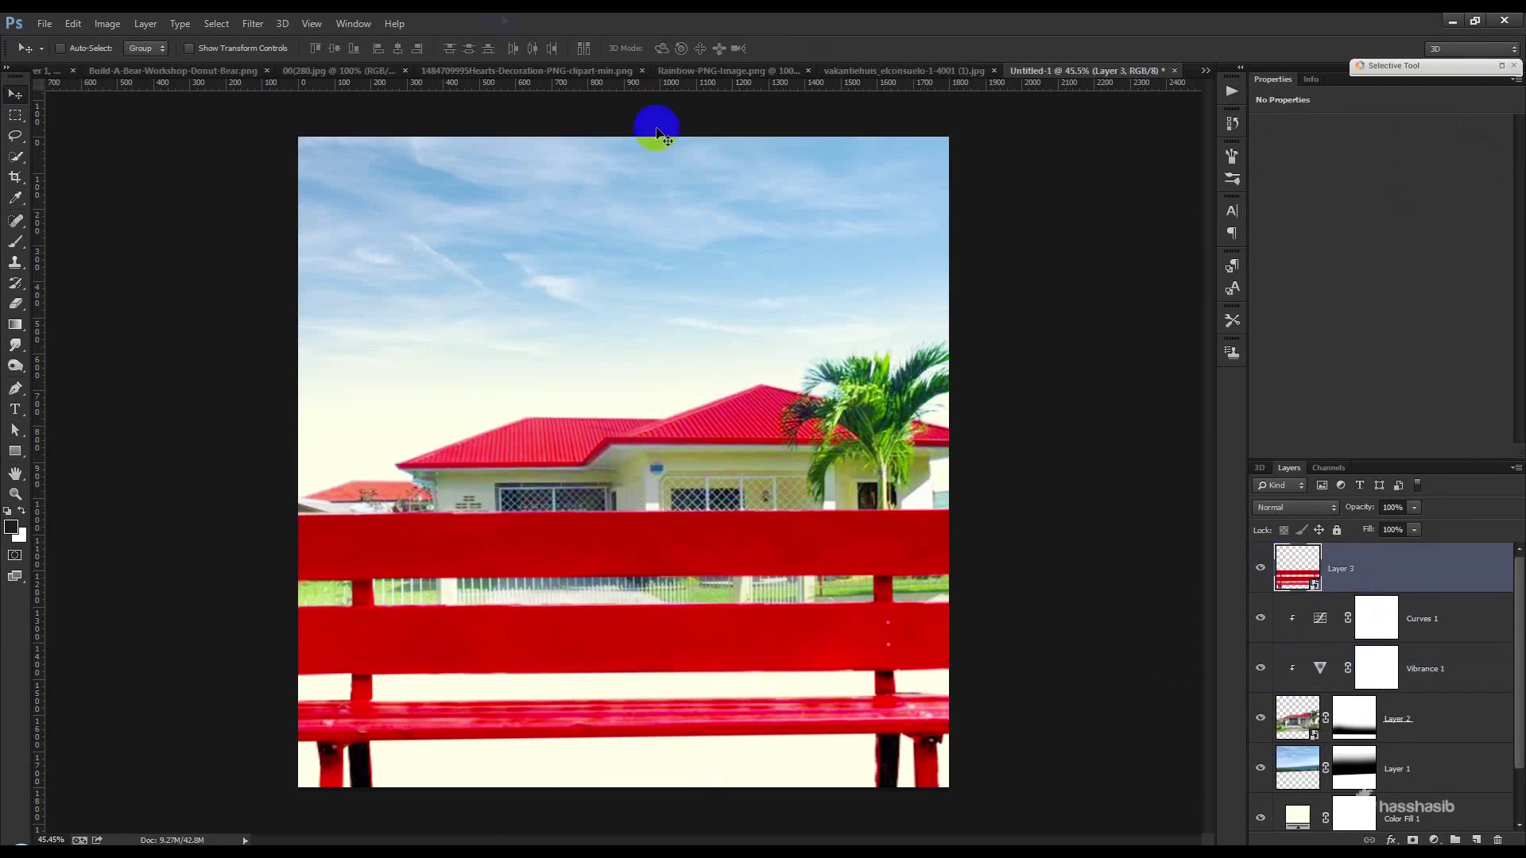
left_click(48, 70)
left_click_drag(777, 402, 783, 362)
left_click_drag(976, 449, 872, 473)
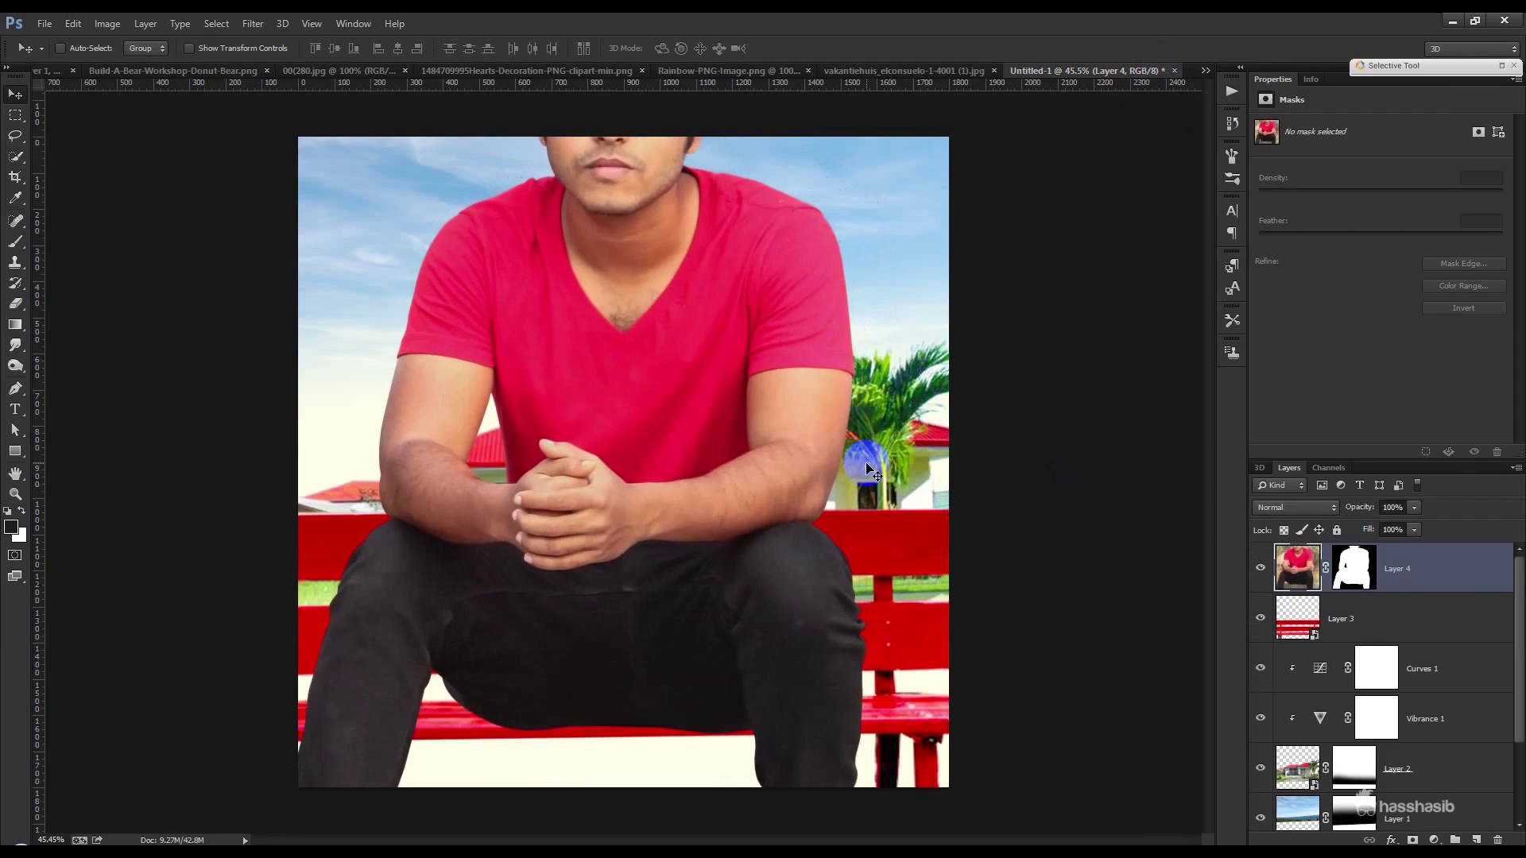
right_click(1449, 574)
left_click(1320, 304)
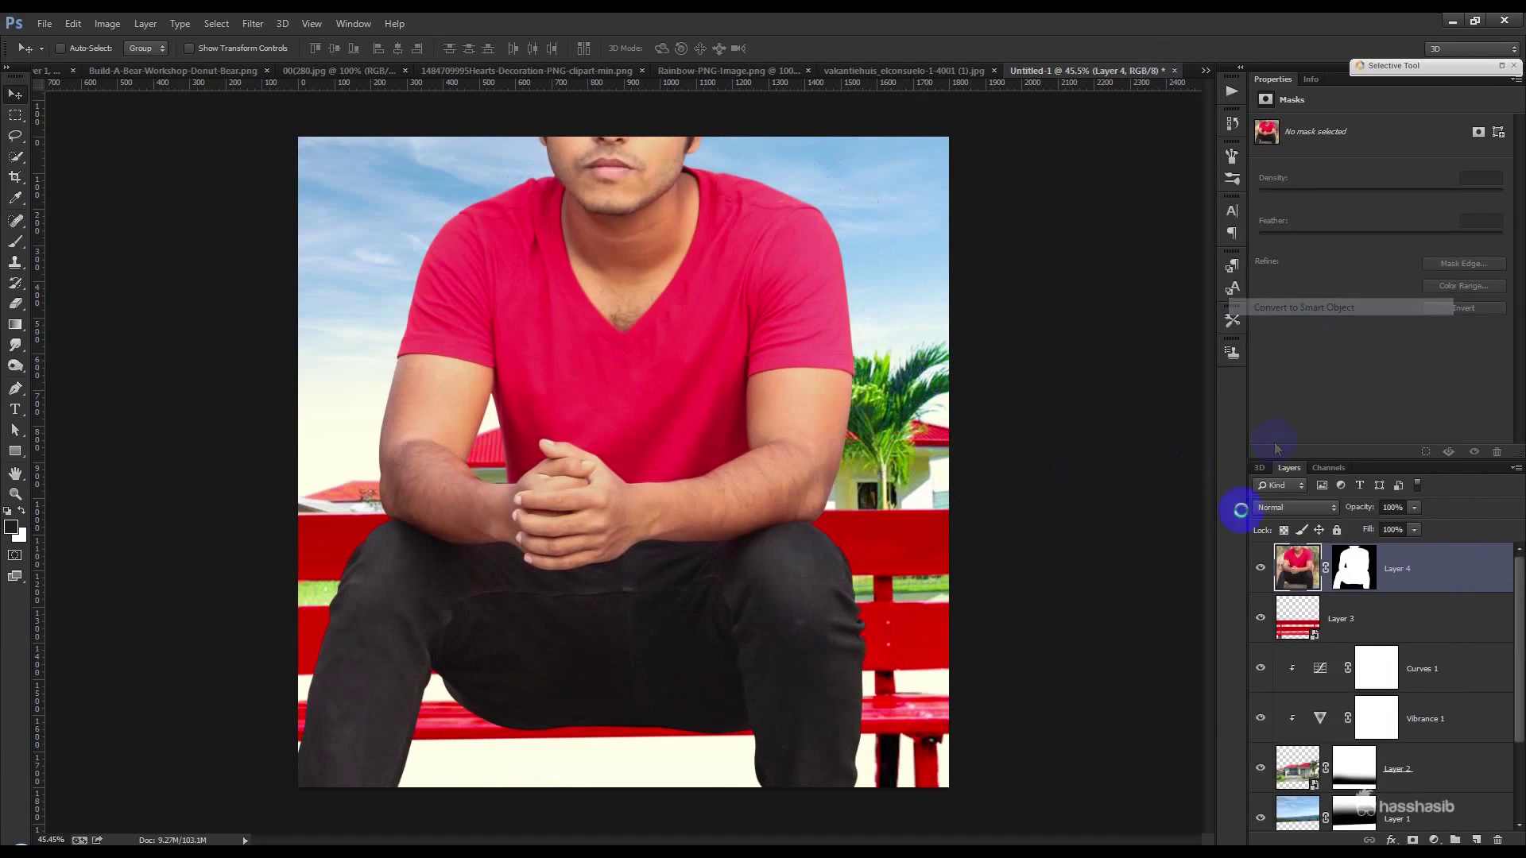
- Scale the portrait to about 55%, rotate it to about -1.9° and seat the man in the middle of the bench
key("ctrl+t")
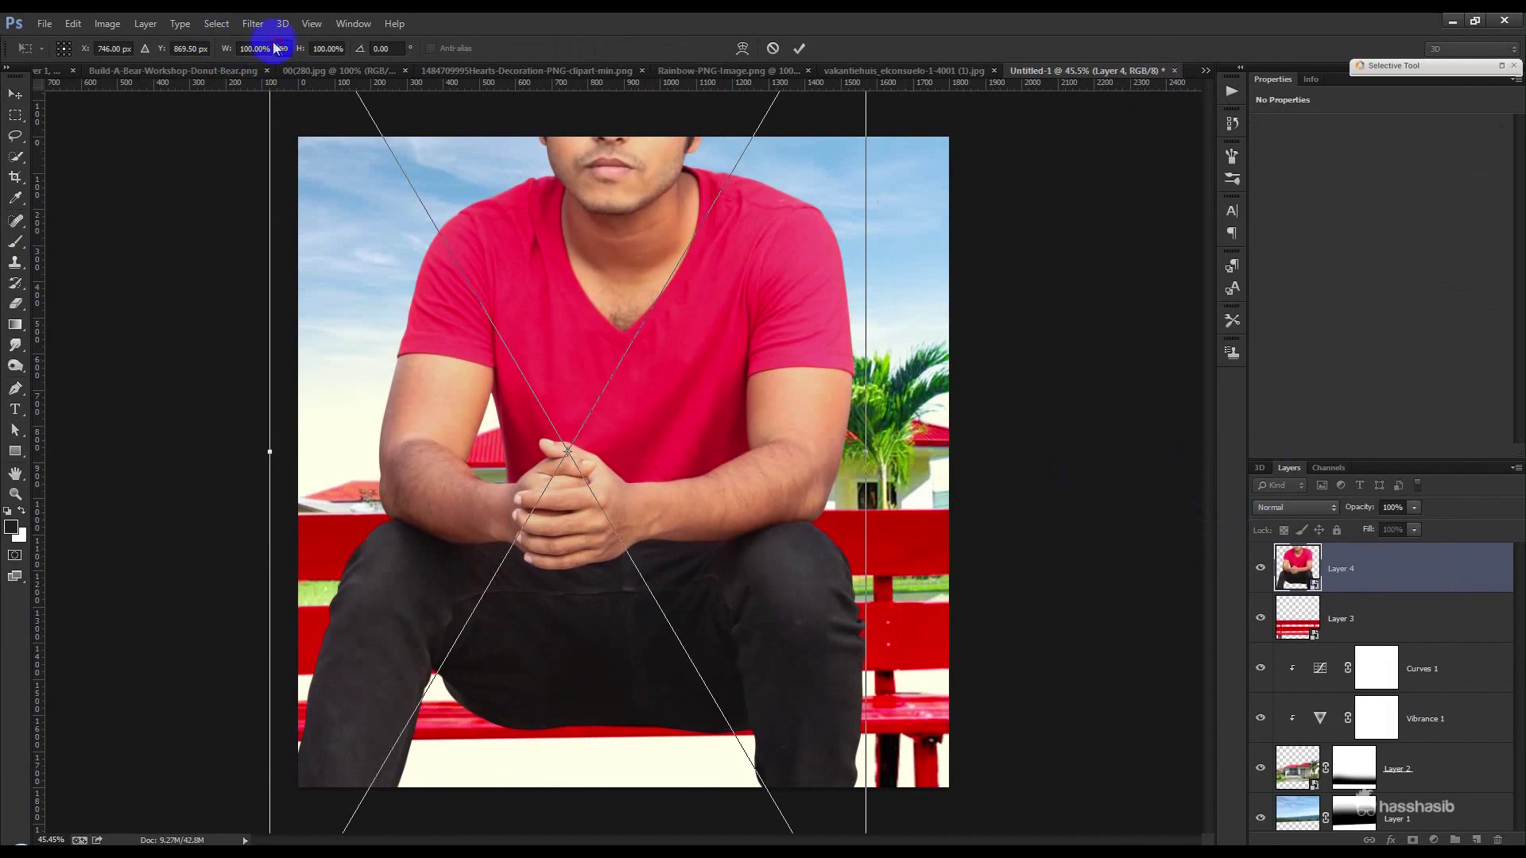
left_click_drag(223, 50, 183, 57)
left_click_drag(602, 436, 604, 485)
left_click_drag(983, 540, 983, 532)
left_click_drag(586, 492, 616, 492)
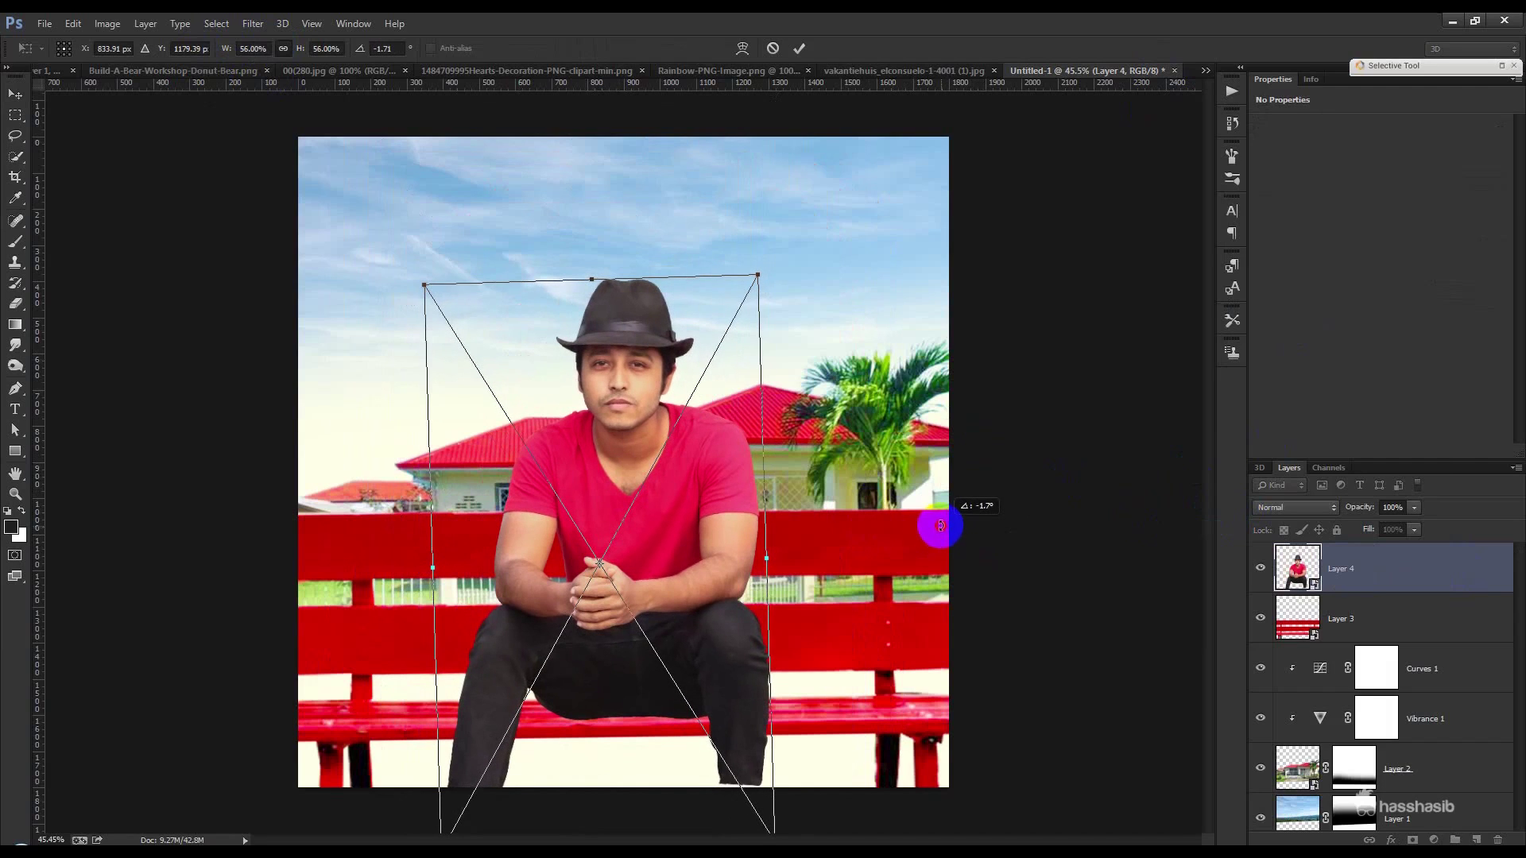
left_click_drag(763, 277, 781, 269)
left_click_drag(702, 366, 702, 366)
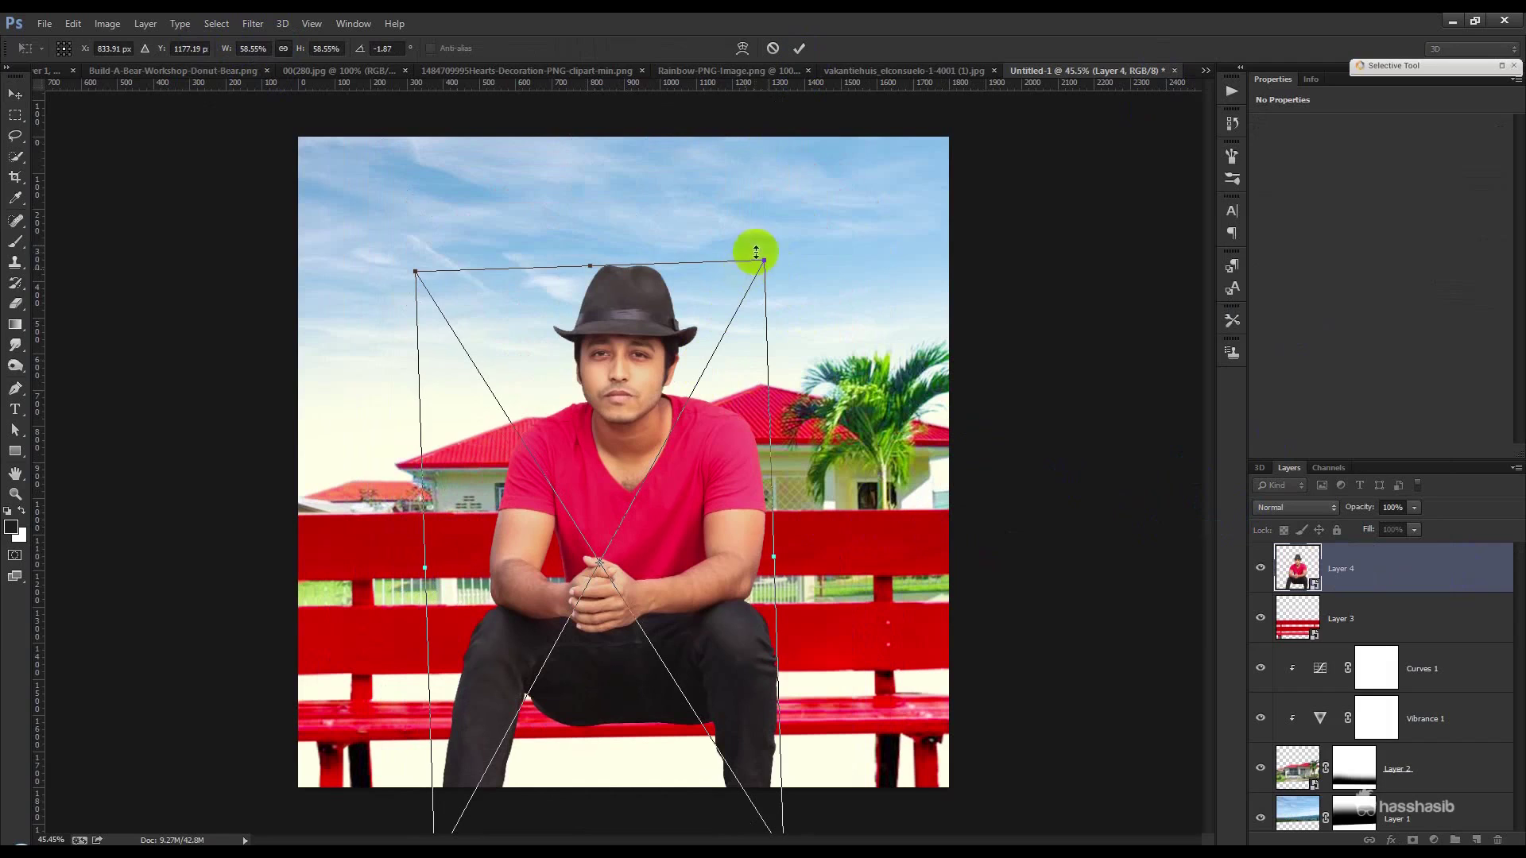
left_click_drag(762, 275, 756, 277)
left_click_drag(708, 379, 703, 385)
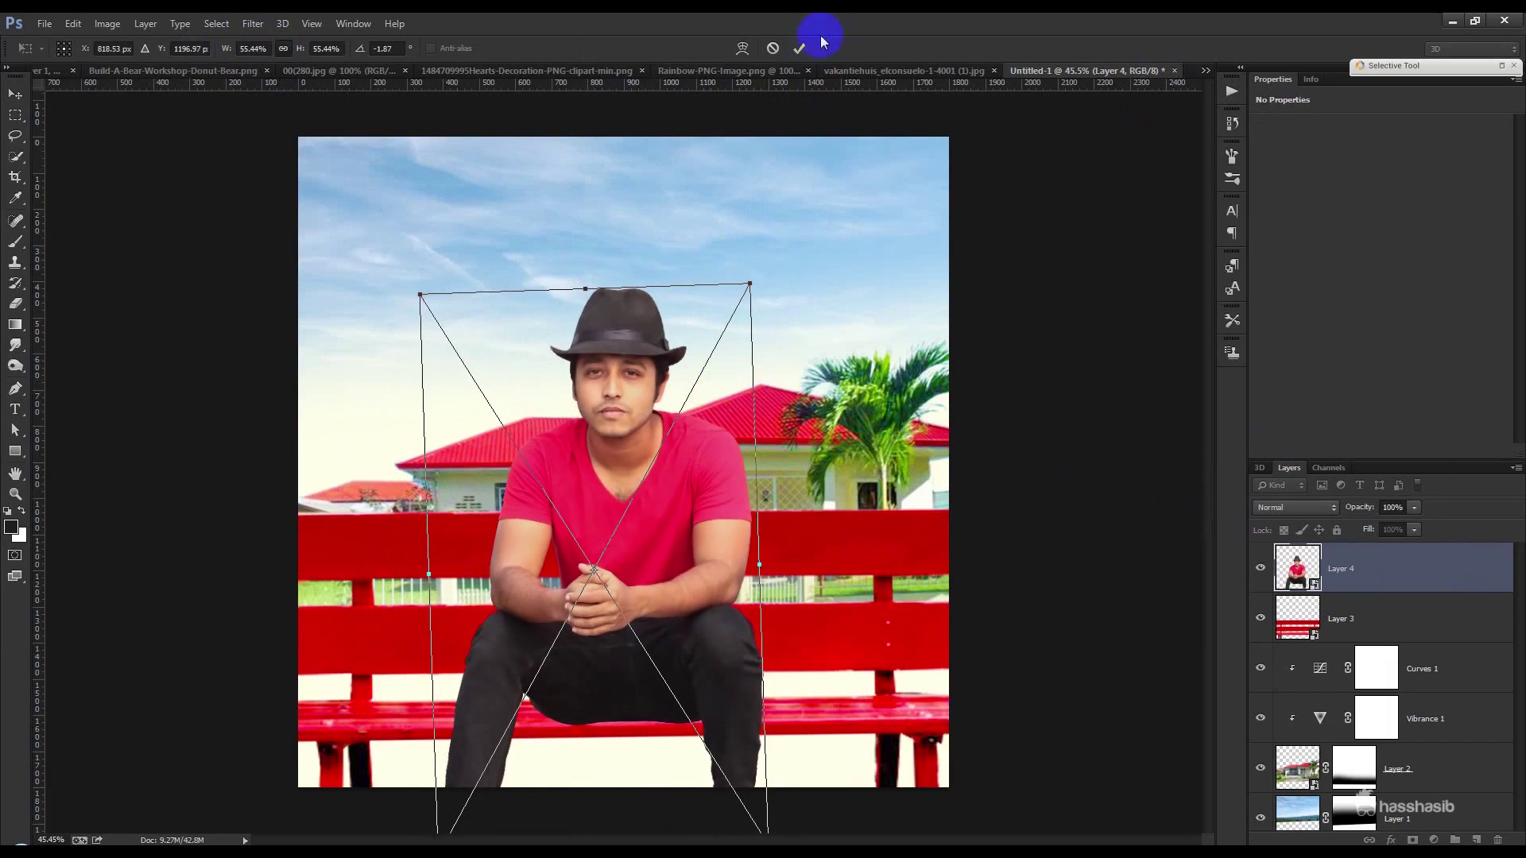
left_click(799, 49)
- Lower the bench by about 33 px and move the seated man down slightly to match
left_click(1338, 618)
left_click_drag(934, 566, 936, 578)
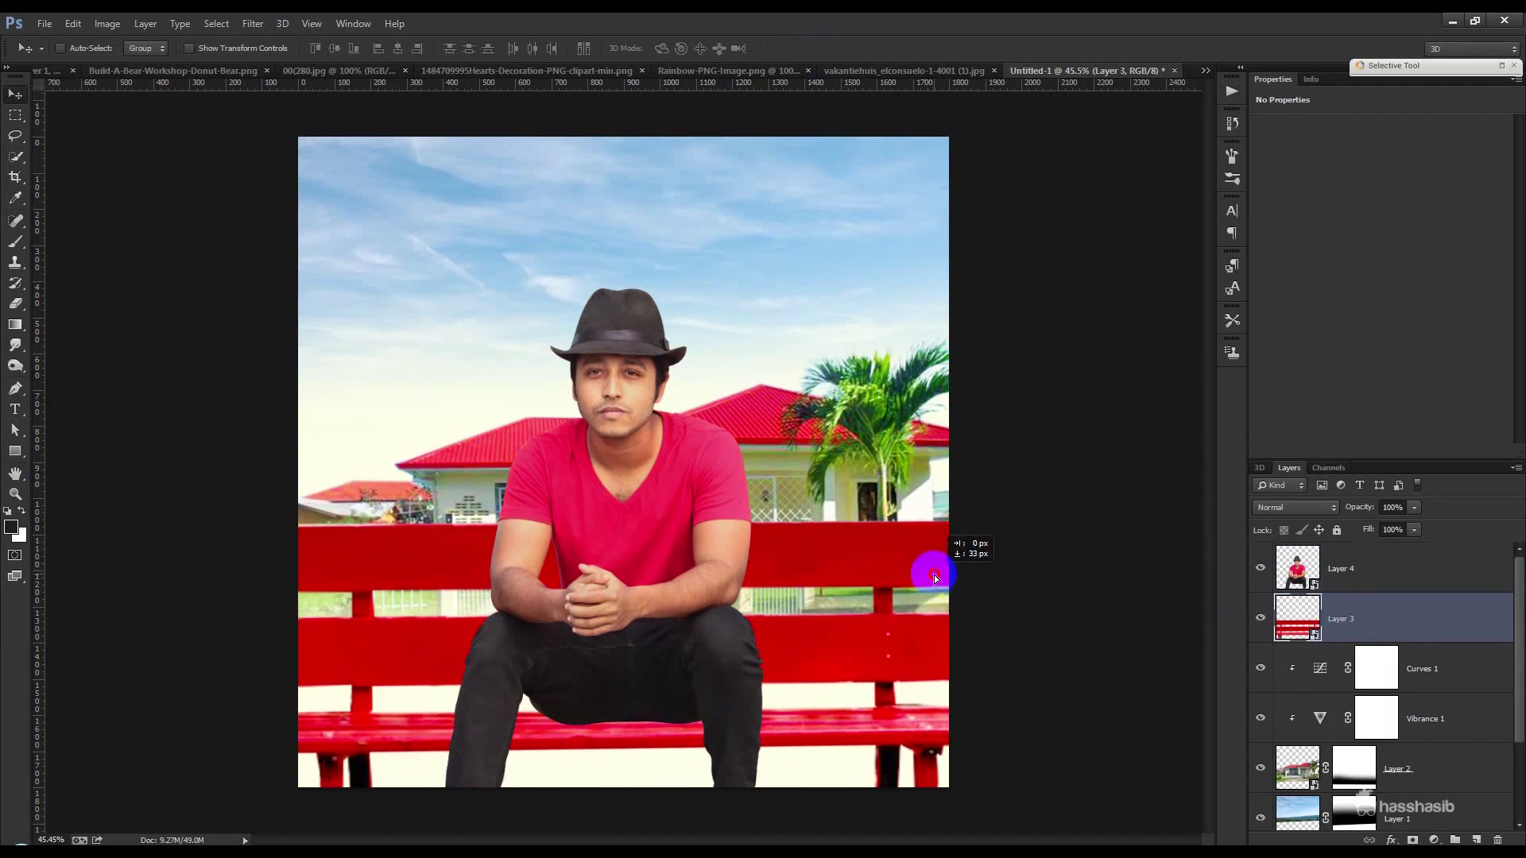
left_click(1397, 569)
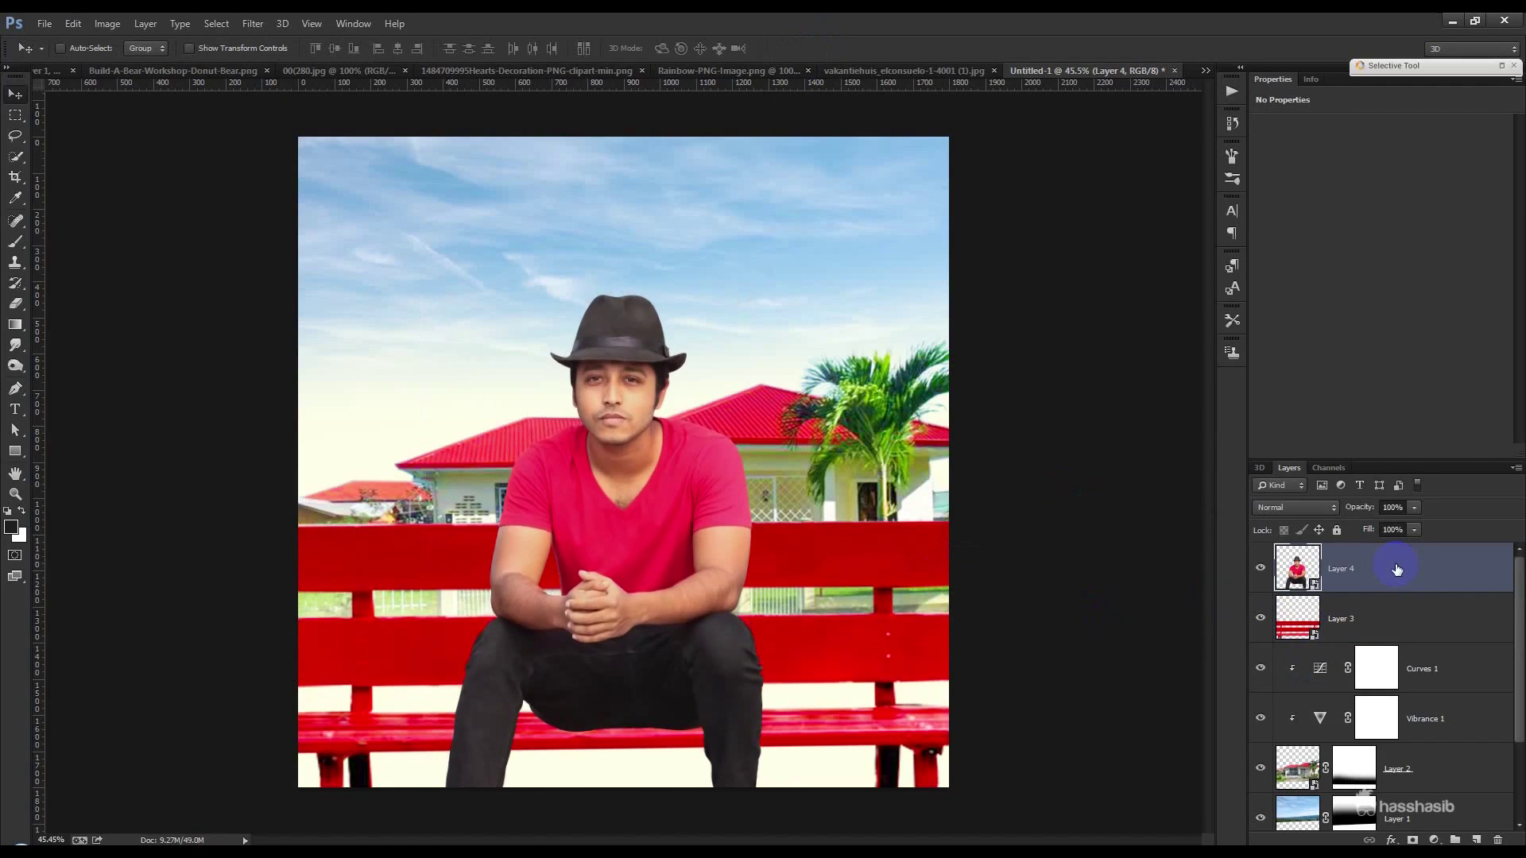
left_click_drag(1397, 568, 1432, 839)
- Add a Vibrance adjustment clipped to the portrait with vibrance +45 and saturation +19
left_click(1433, 840)
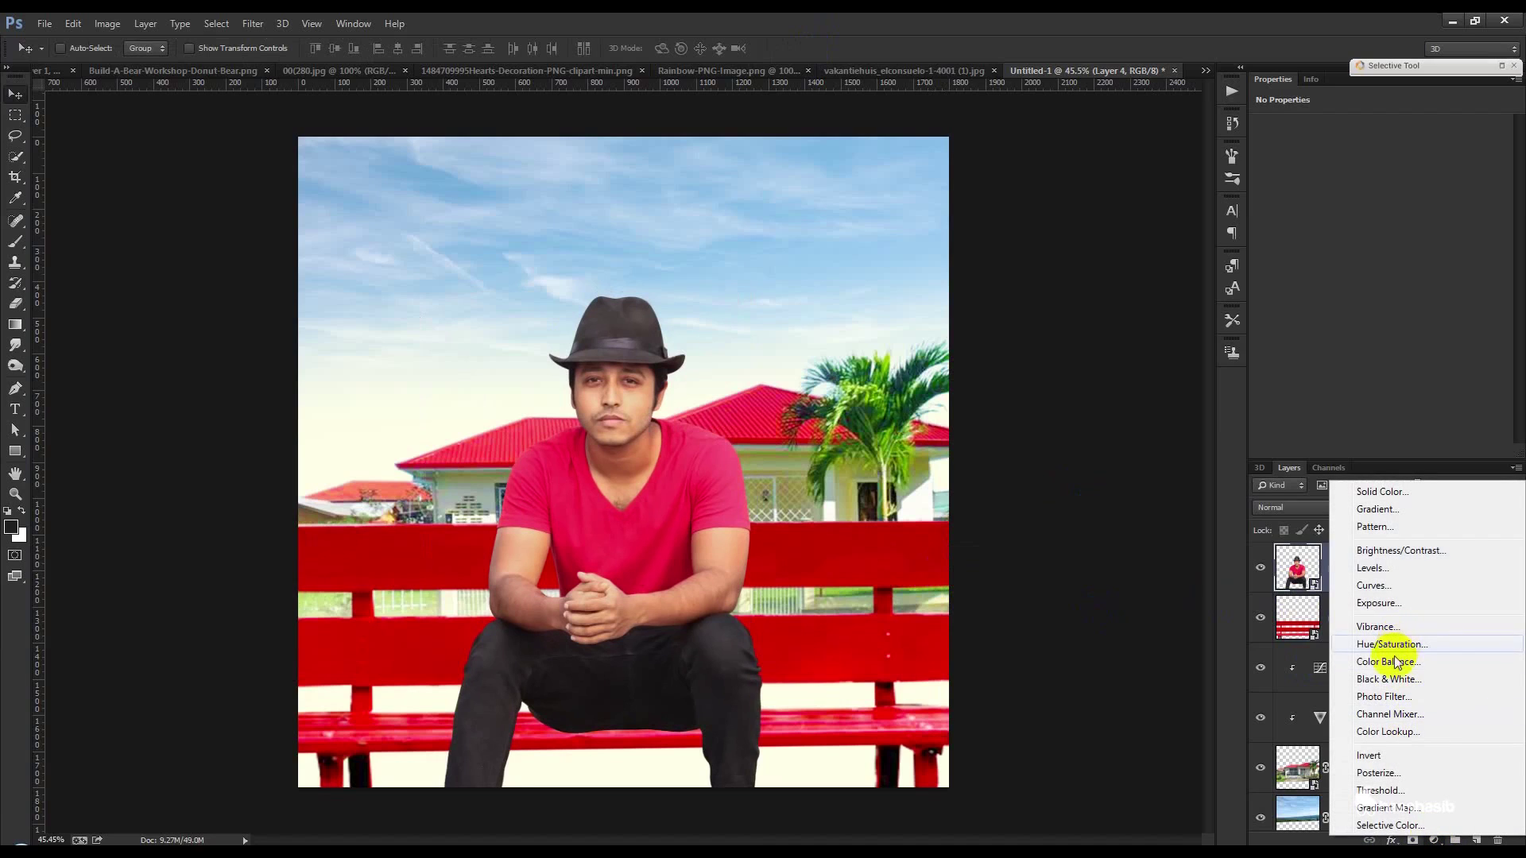
left_click(1379, 627)
left_click(1406, 452)
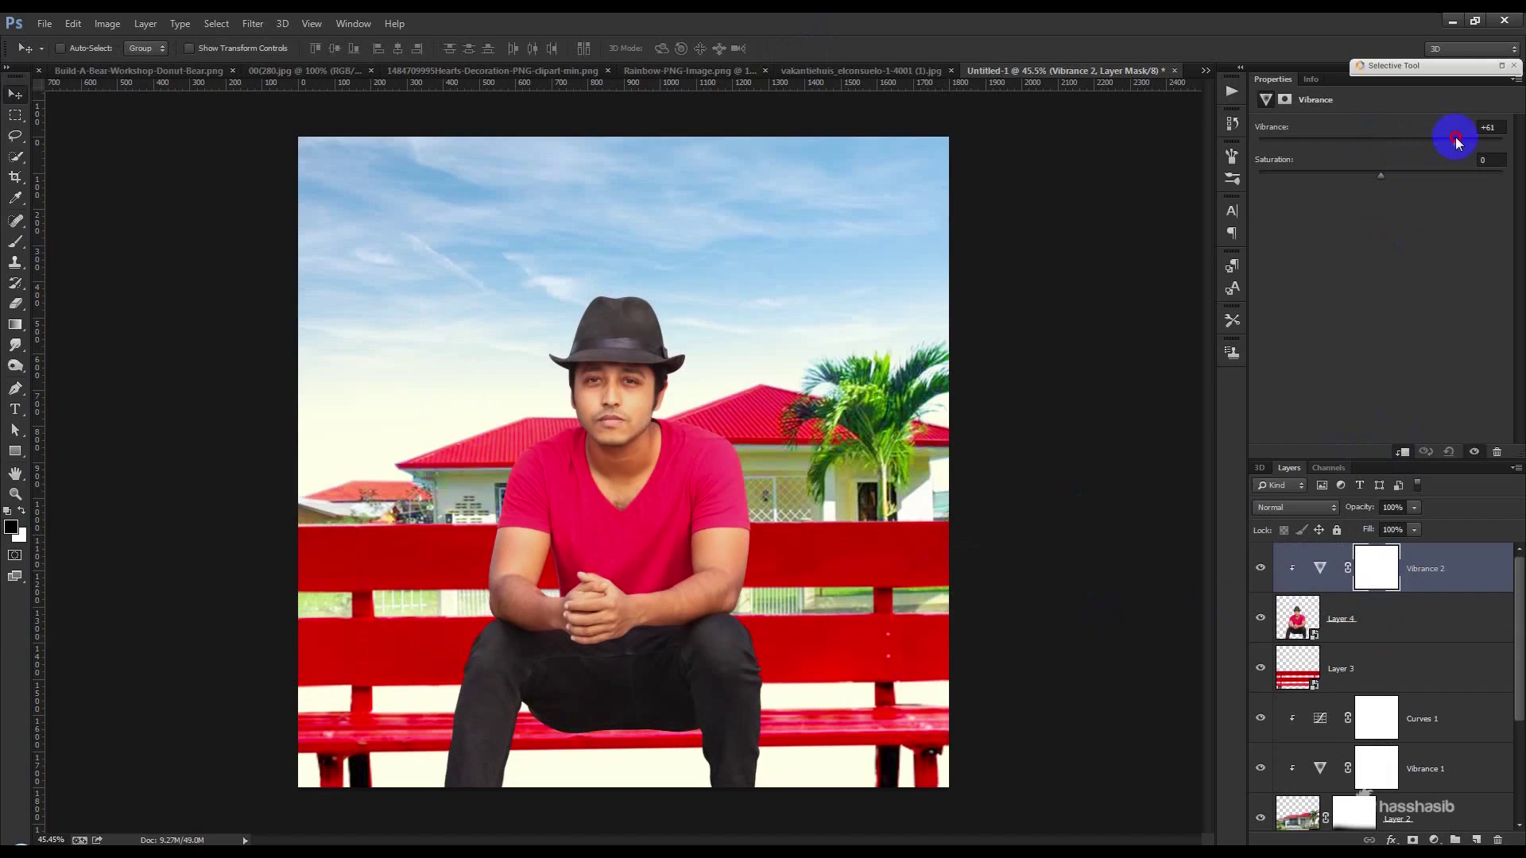
left_click_drag(1380, 179, 1426, 179)
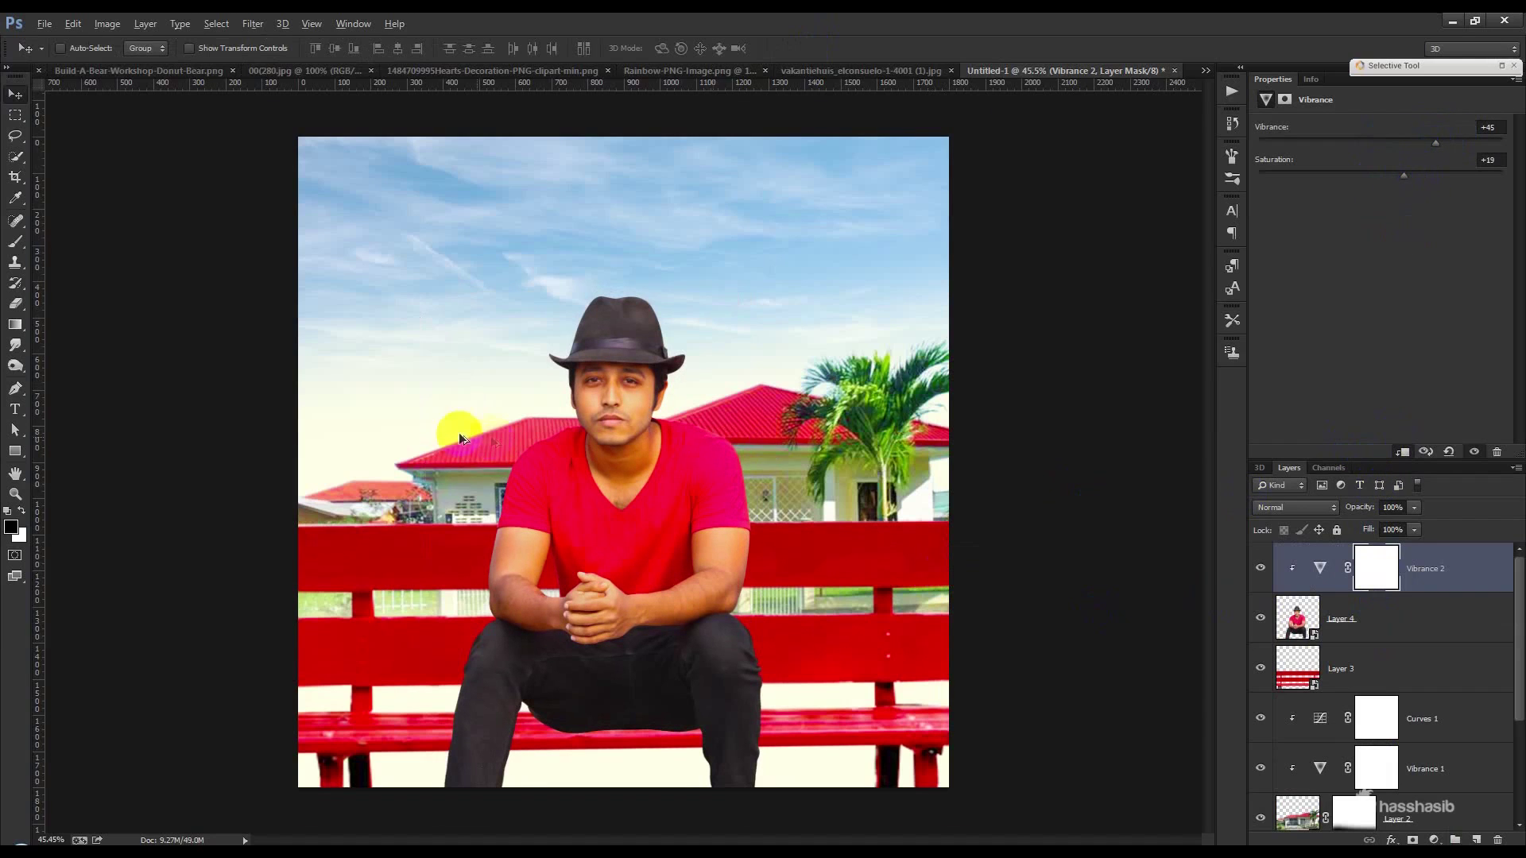
- Paint black on the portrait's Vibrance mask over the face, neck, arms and hands to keep the skin free of the color boost
scroll(684, 384, "up", 5)
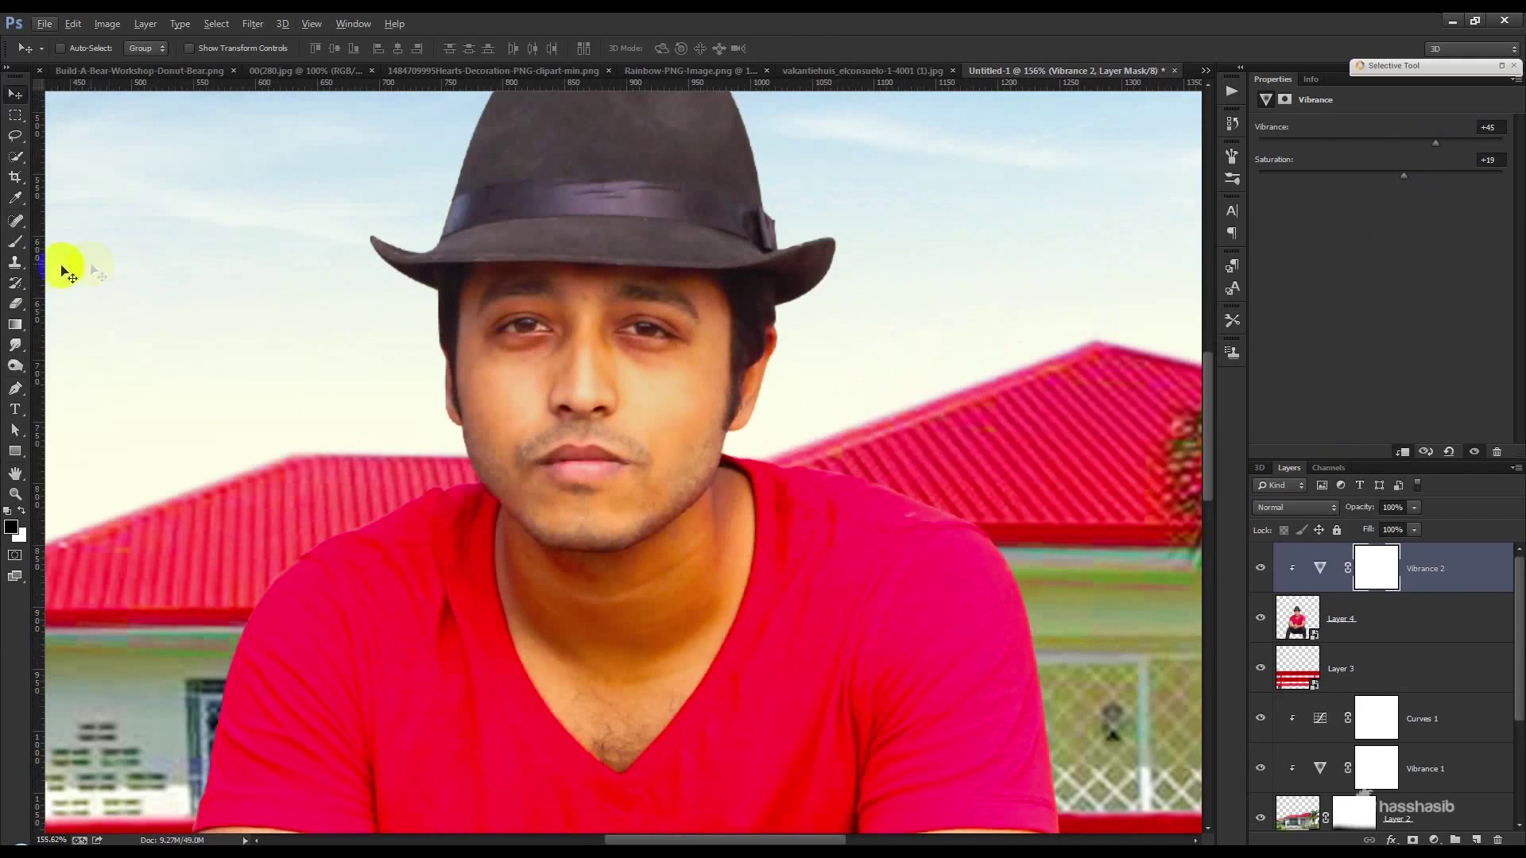
left_click(15, 240)
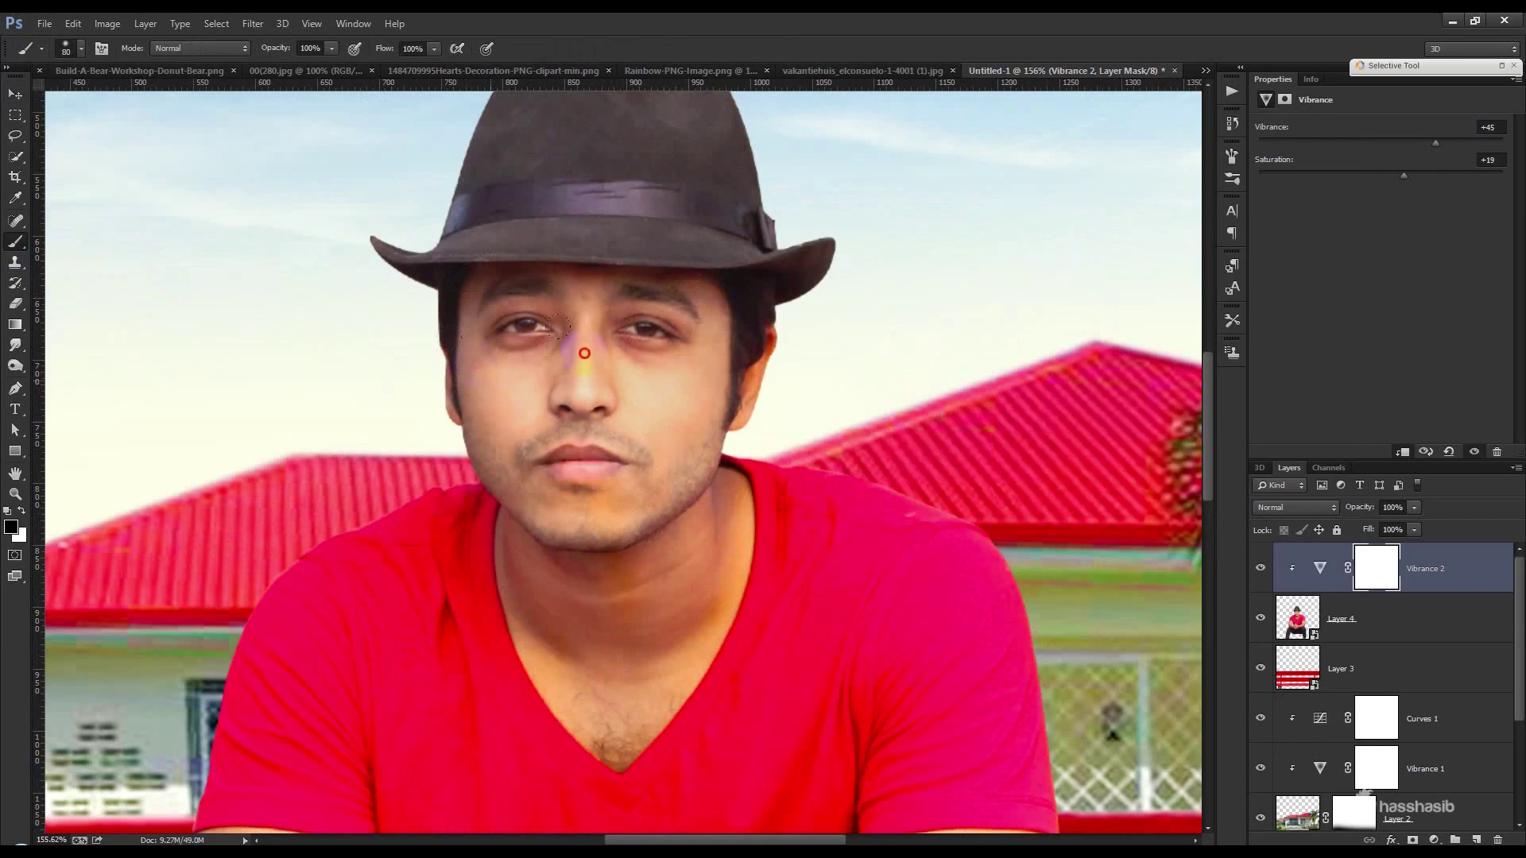
left_click_drag(709, 333, 680, 465)
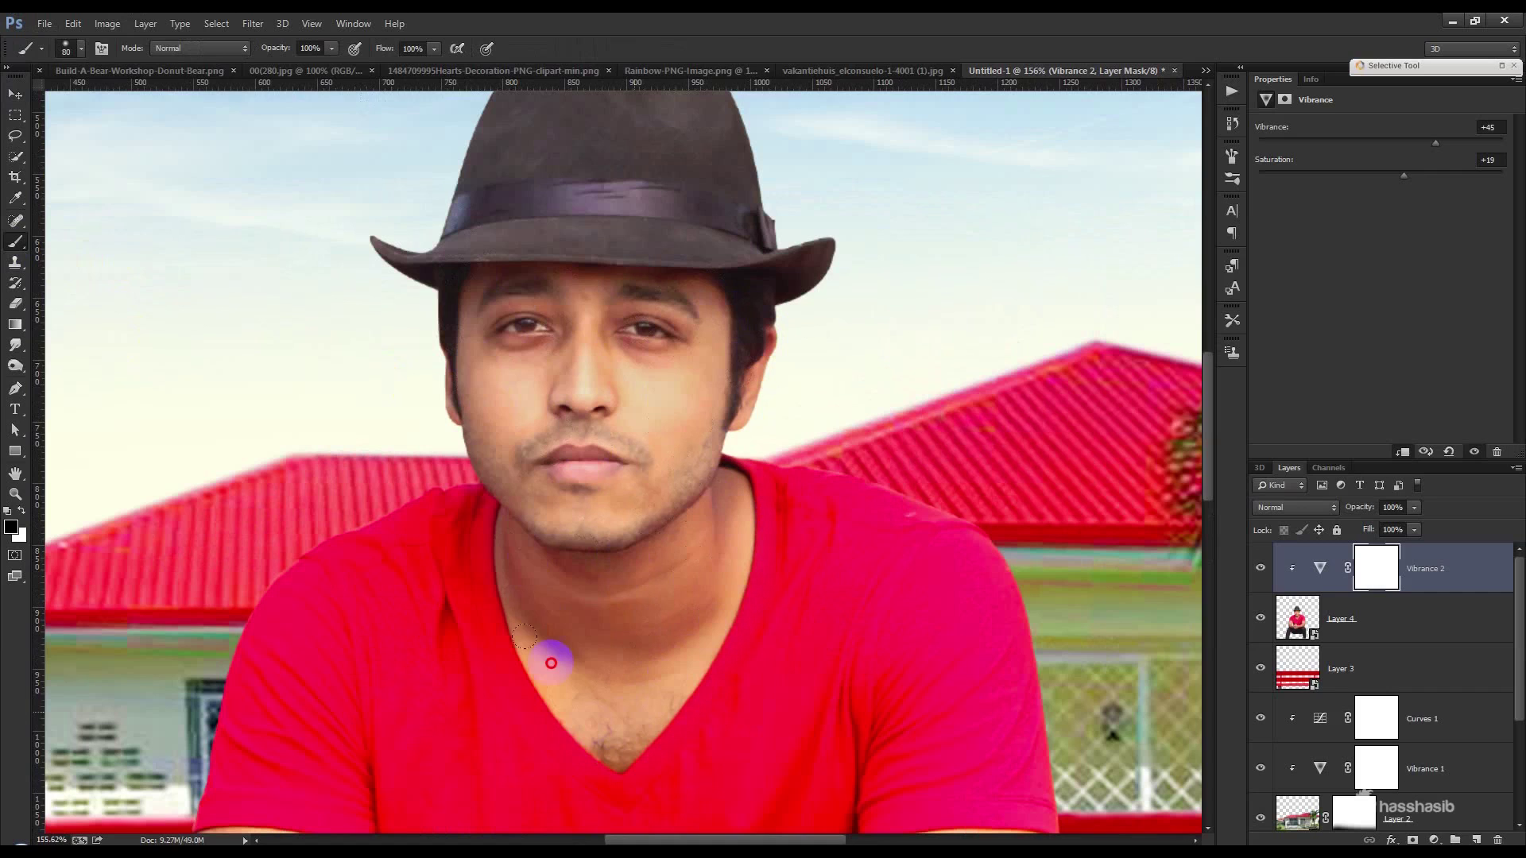
scroll(706, 410, "down", 6)
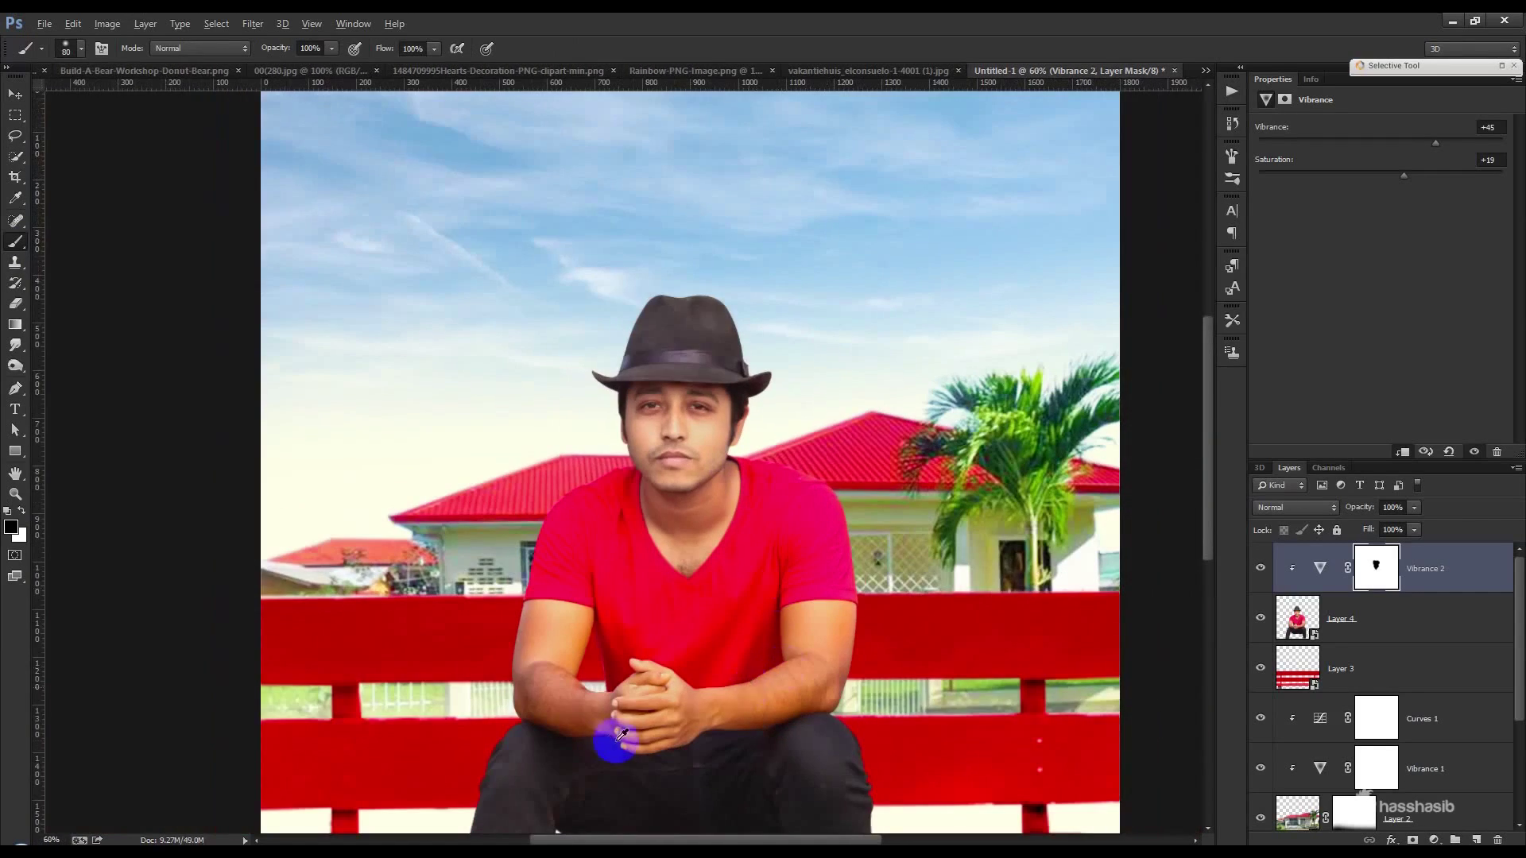
scroll(573, 698, "up", 5)
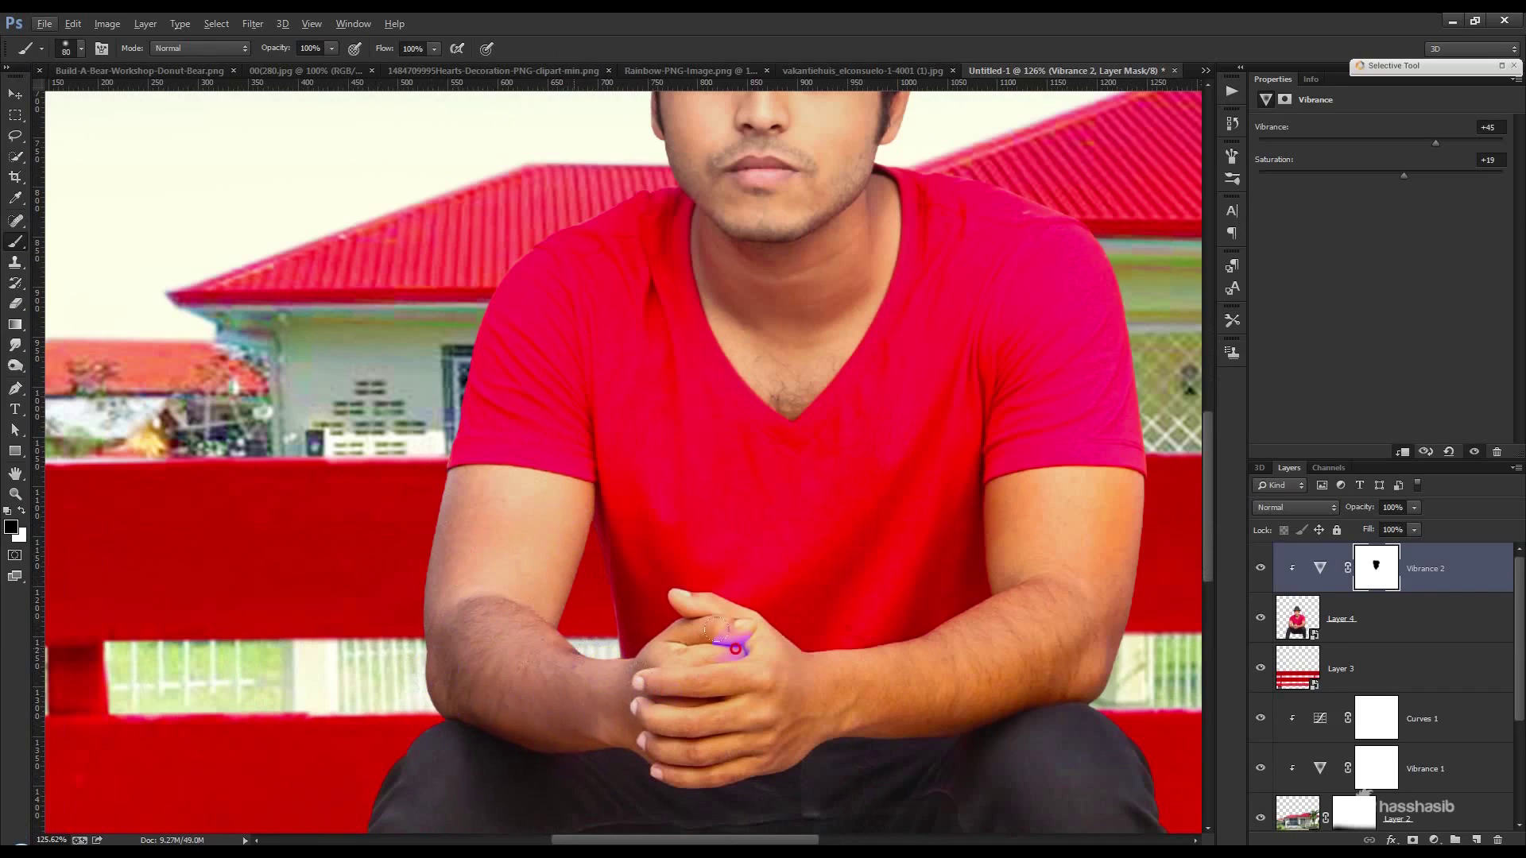
left_click_drag(881, 717, 788, 678)
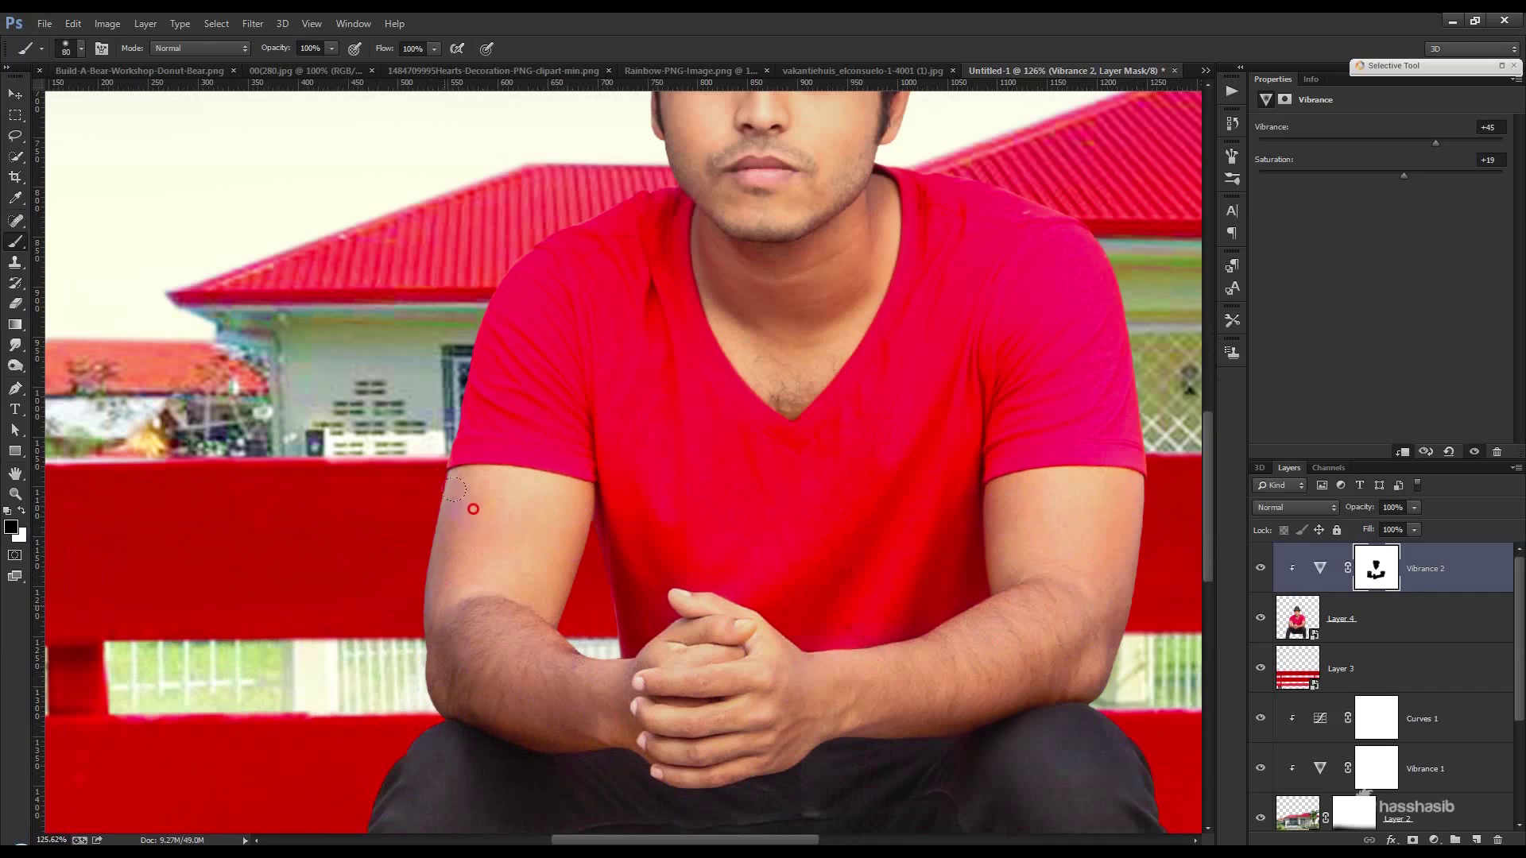
scroll(675, 528, "down", 5)
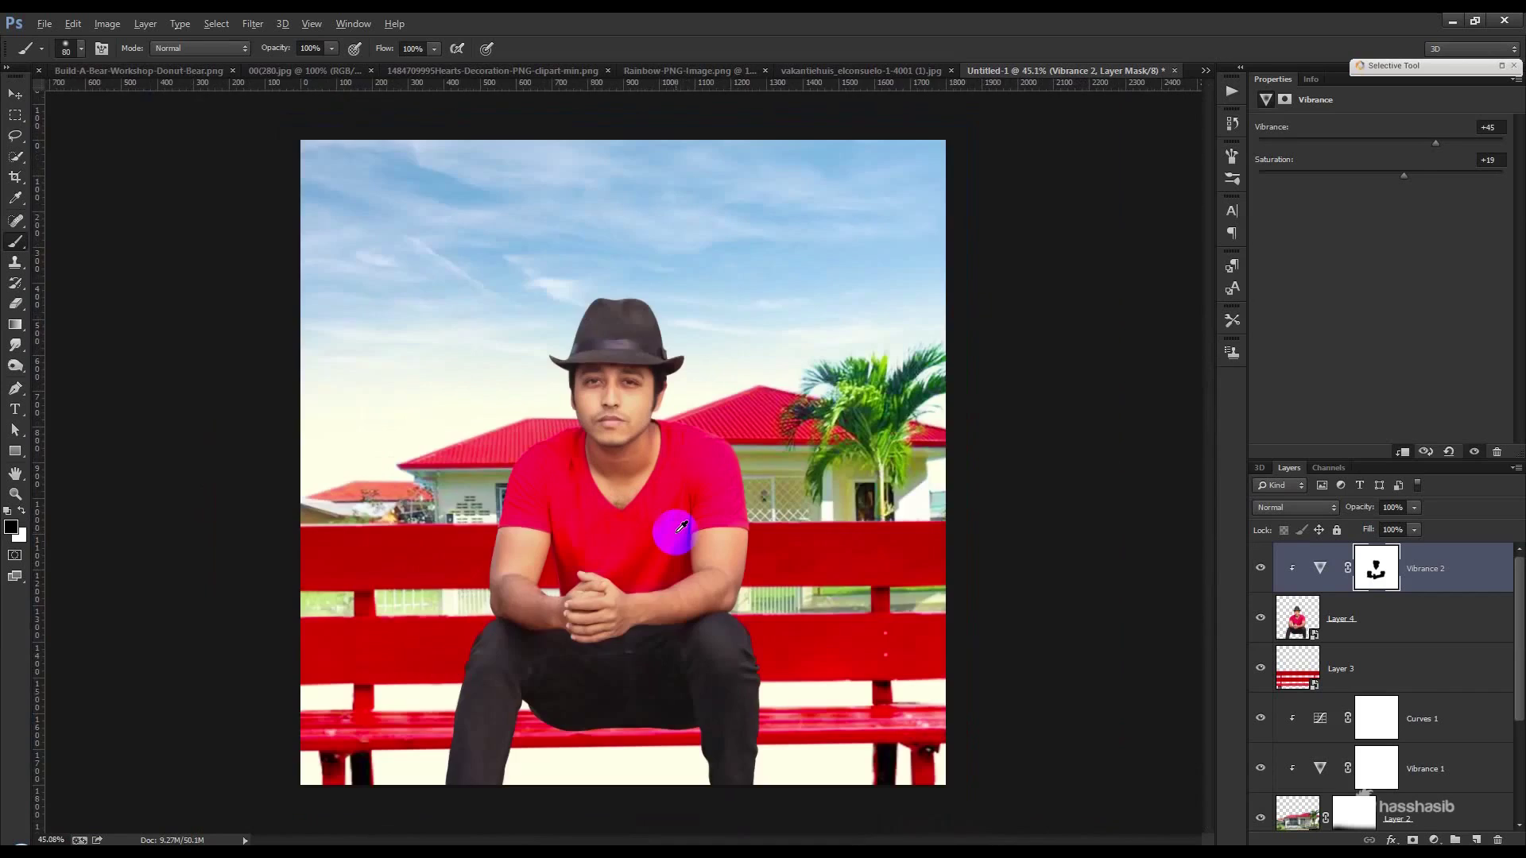
scroll(682, 527, "up", 2)
left_click(16, 99)
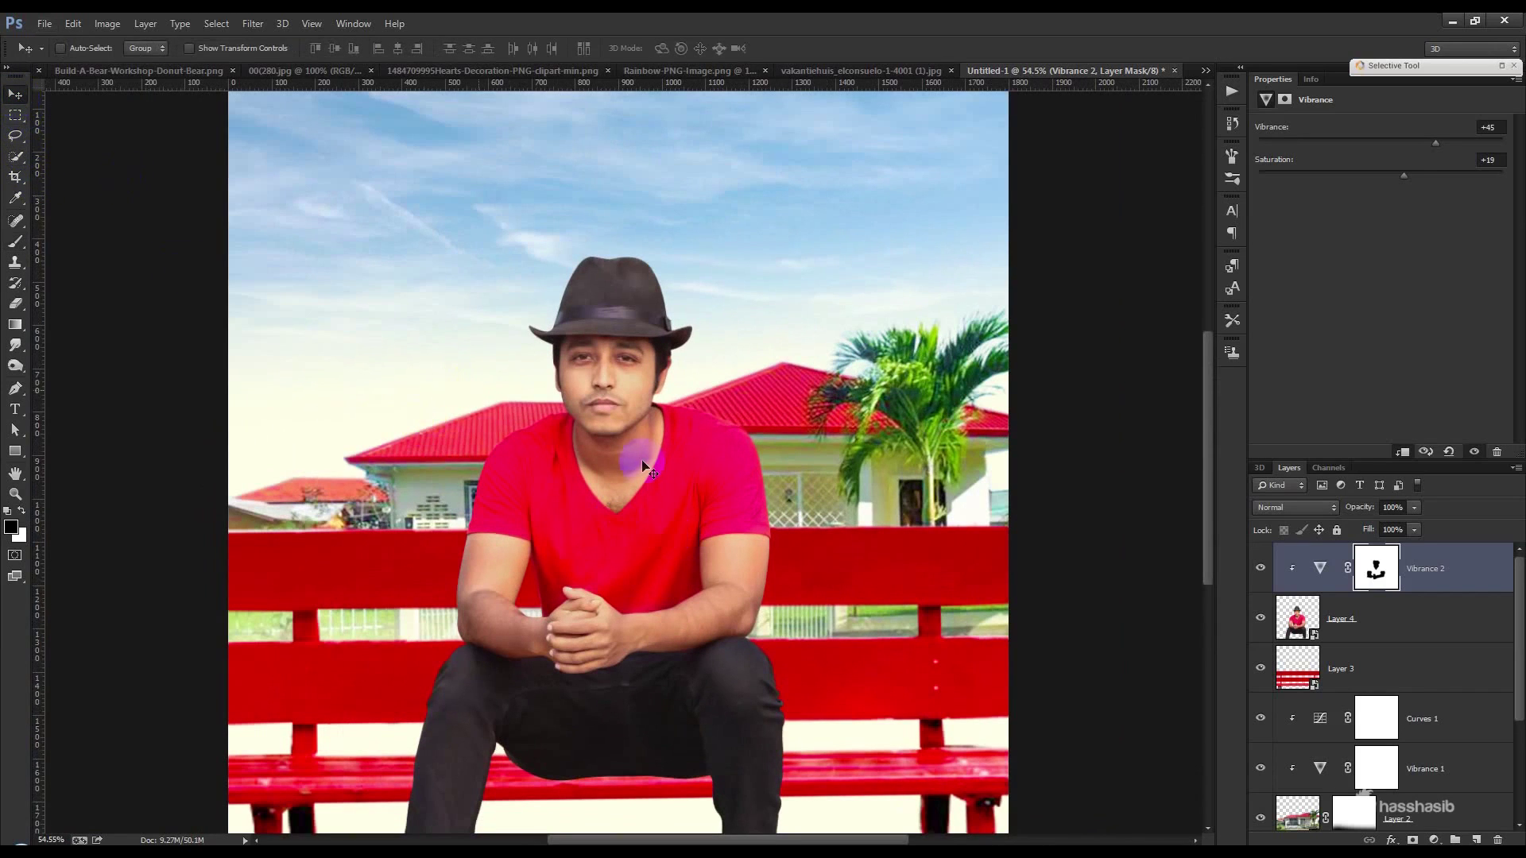
scroll(771, 506, "down", 1)
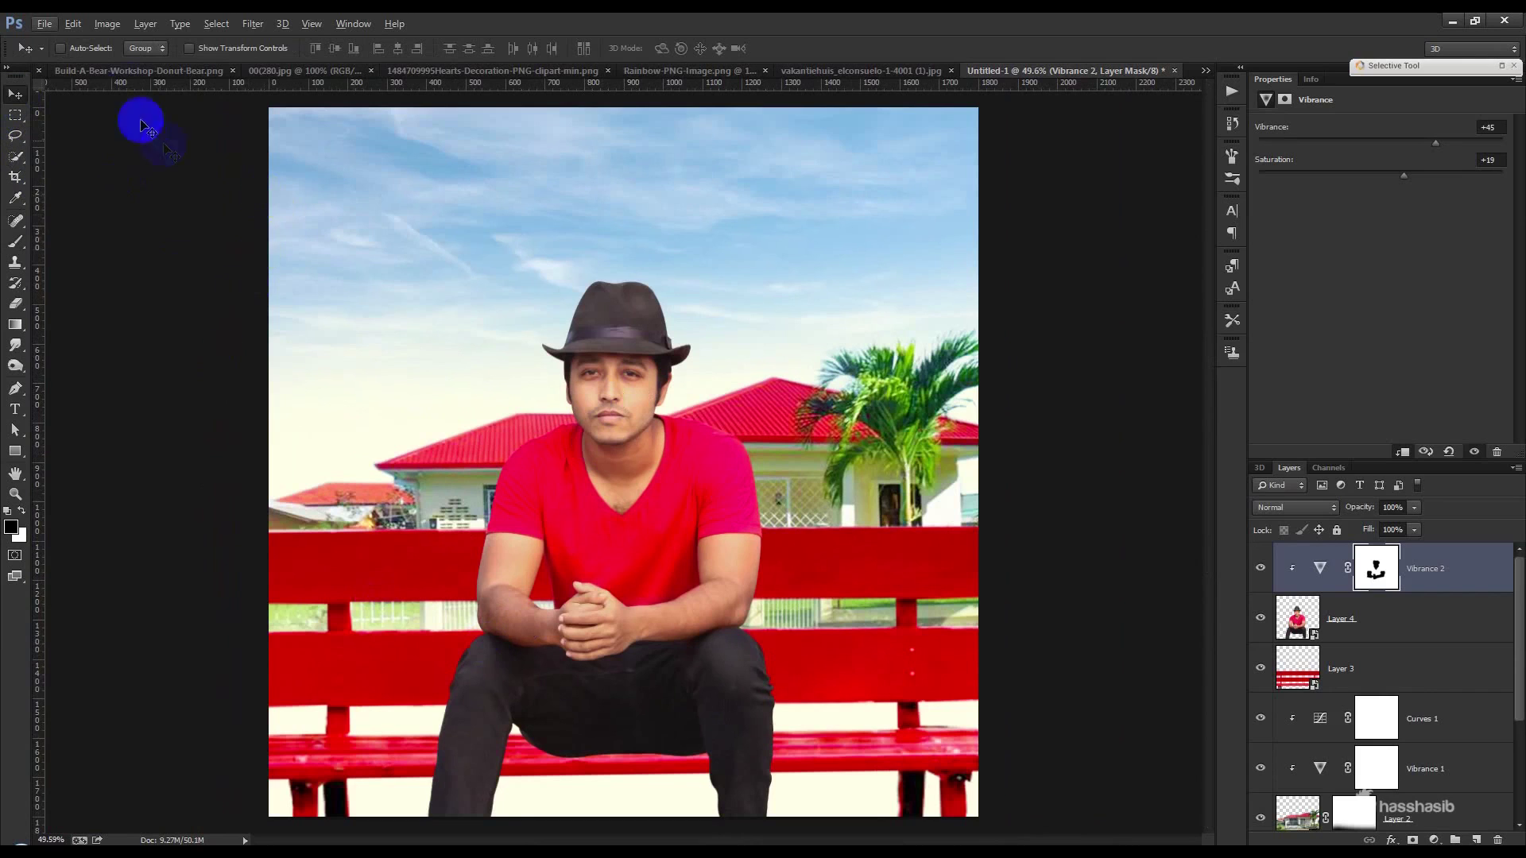
- Duplicate the pink teddy bear layer from Build-A-Bear-Workshop-Donut-Bear.png into the Untitled-1 composite
left_click(131, 72)
mouse_move(640, 398)
left_mouse_down()
mouse_move(1116, 108)
mouse_move(586, 419)
mouse_move(641, 398)
left_mouse_up()
right_click(1372, 566)
left_click(1205, 248)
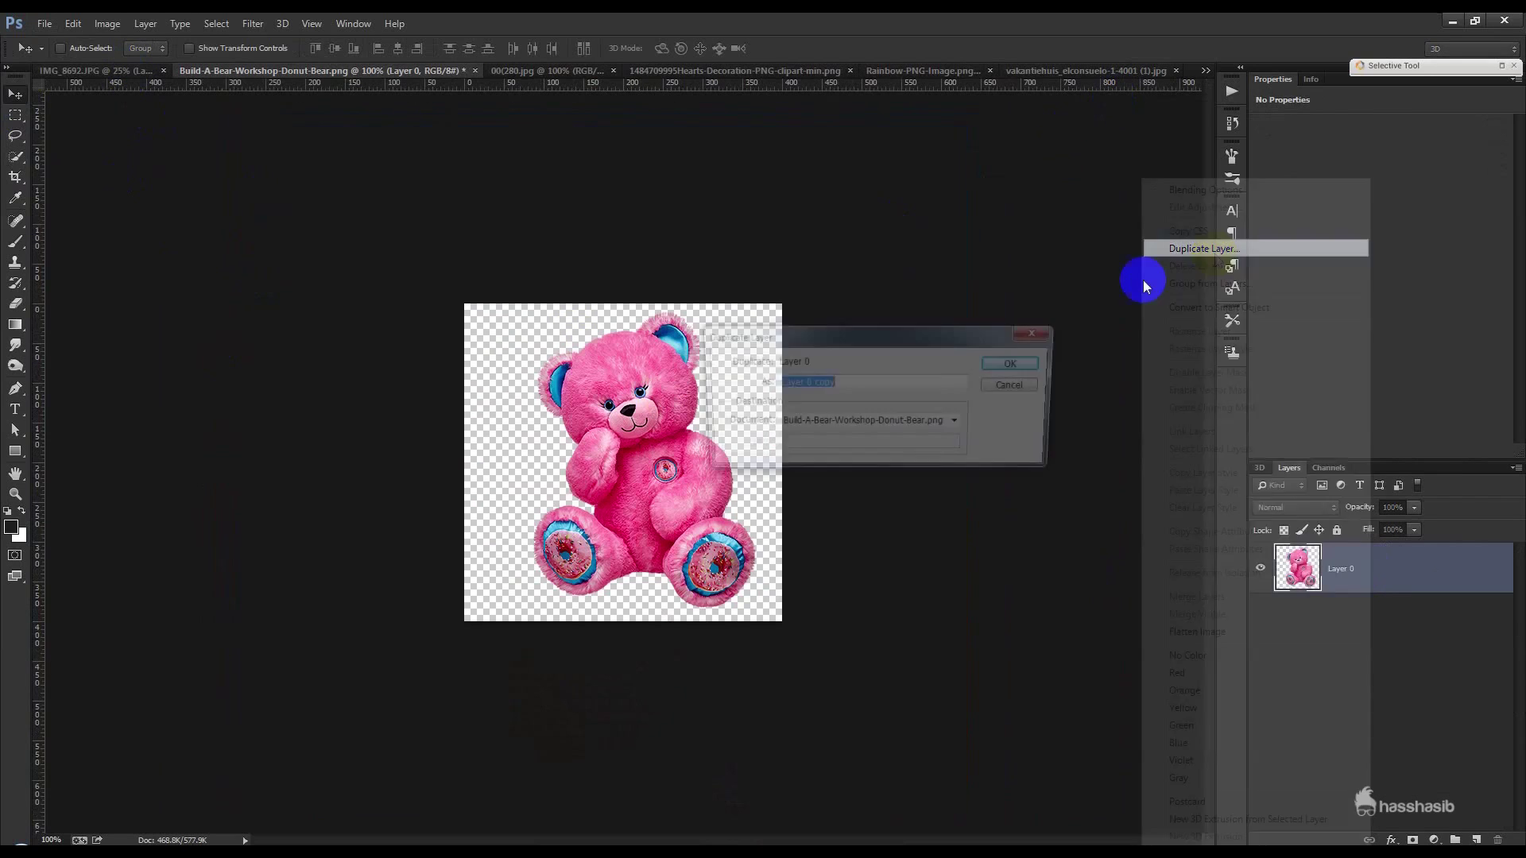
left_click(827, 423)
left_click(787, 528)
left_click(1017, 363)
- Close the teddy bear document without saving and place the bear on the bench seat left of the man
left_click(475, 71)
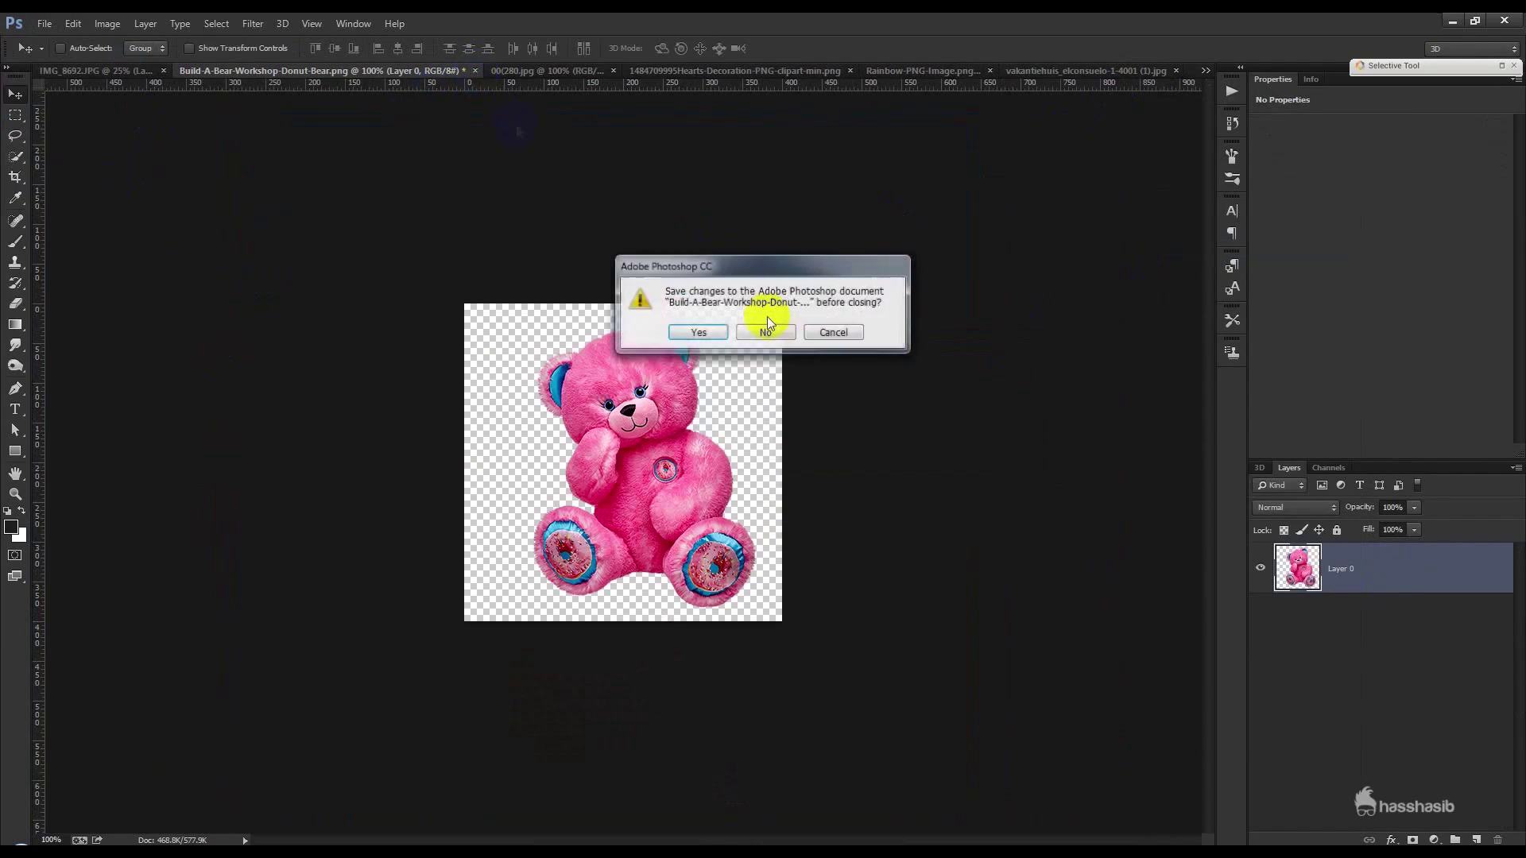
left_click(781, 330)
left_click_drag(505, 230, 457, 719)
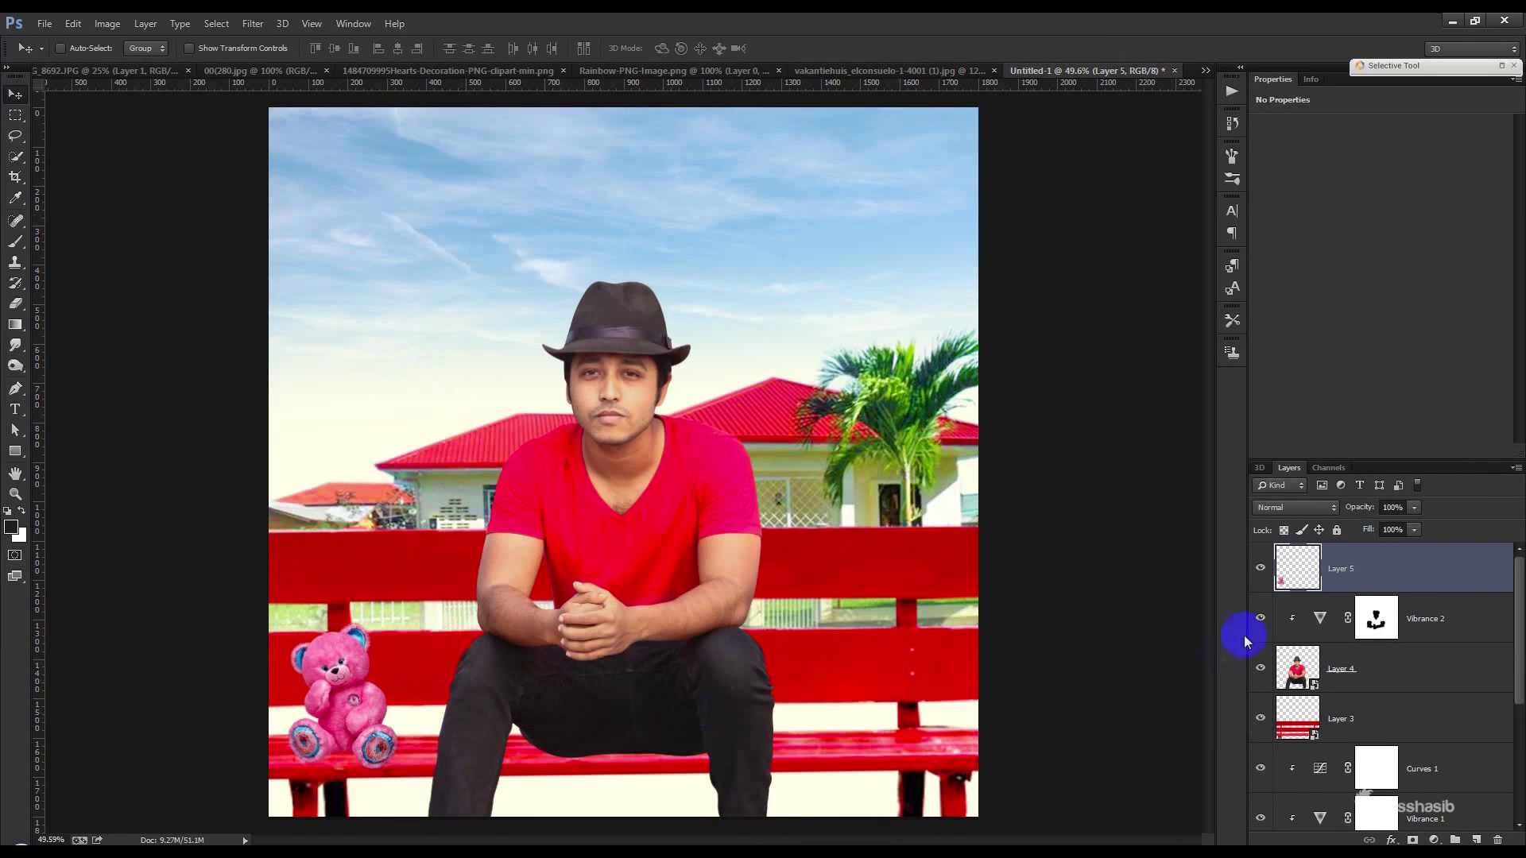
- Move the teddy bear layer beneath the man's portrait layer and enlarge the bear to about 144% on the bench beside him
left_click_drag(1364, 627, 1340, 703)
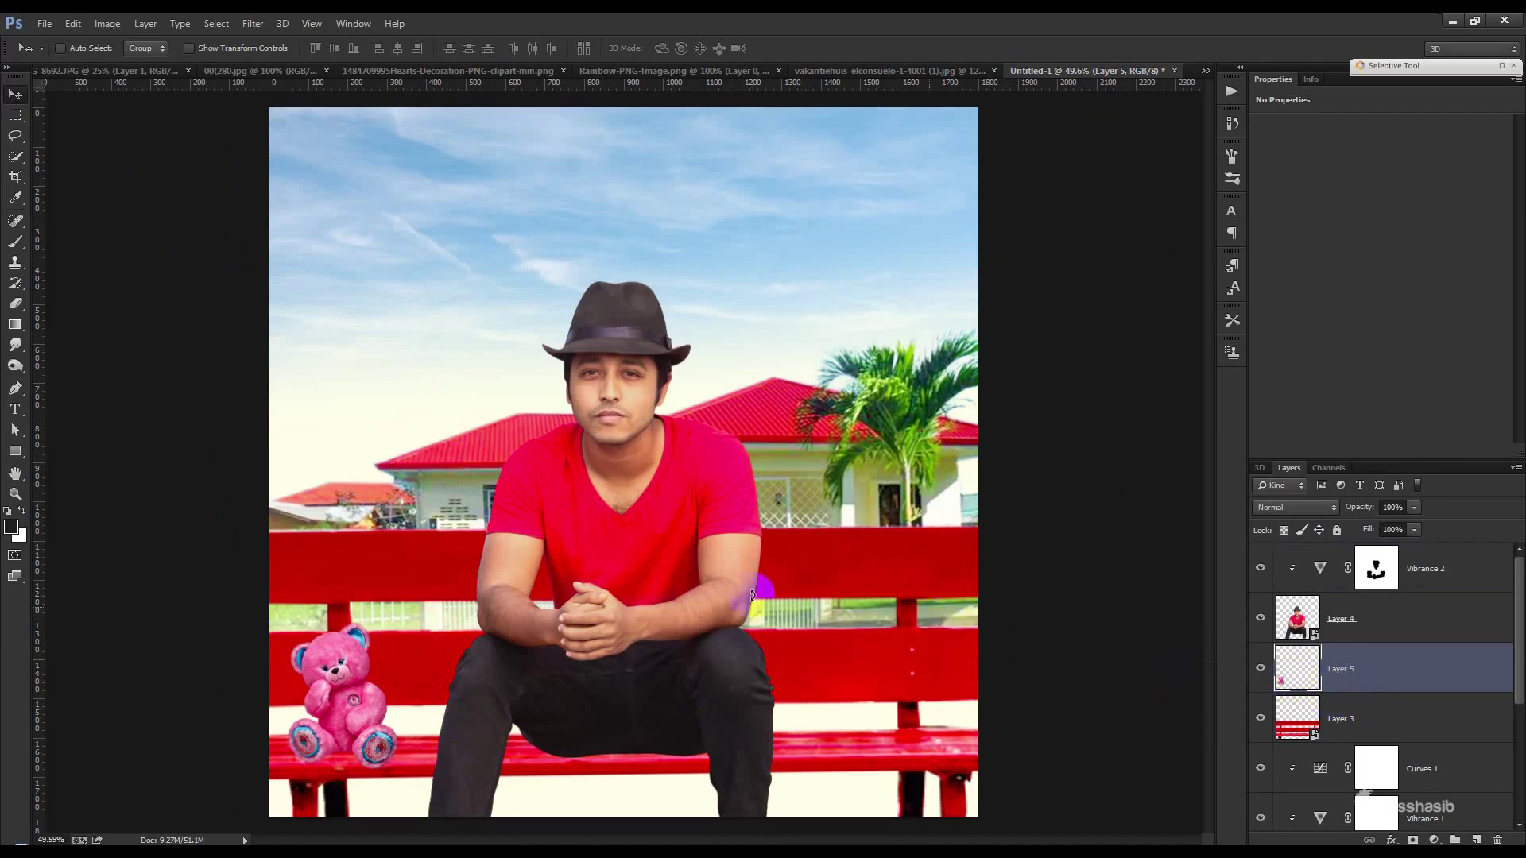
key("ctrl+t")
left_click_drag(399, 622, 481, 513)
left_click_drag(425, 579, 406, 589)
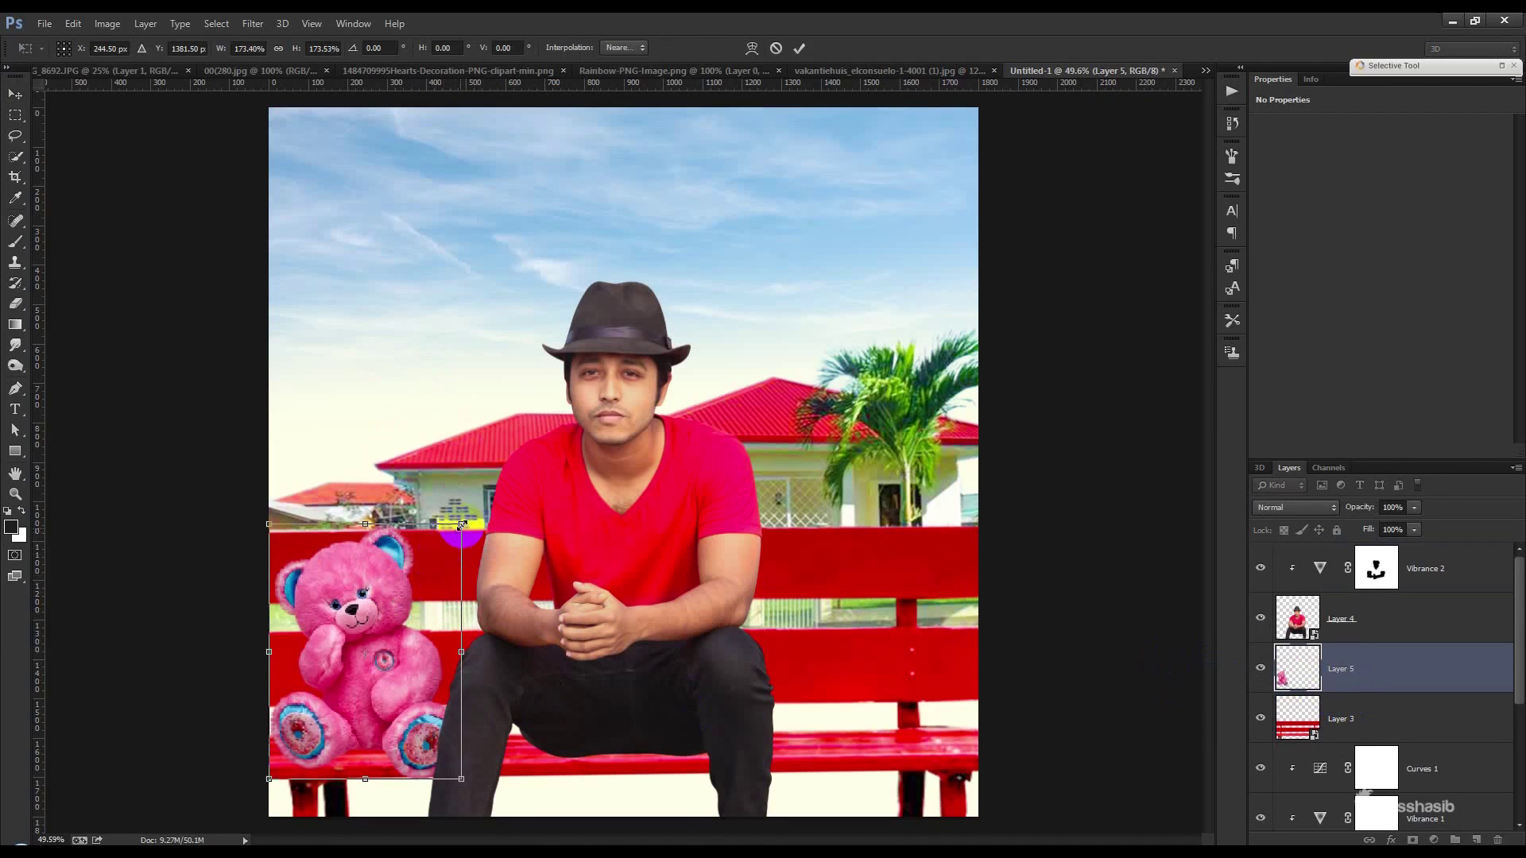
left_click_drag(462, 524, 445, 546)
left_click_drag(378, 607, 387, 612)
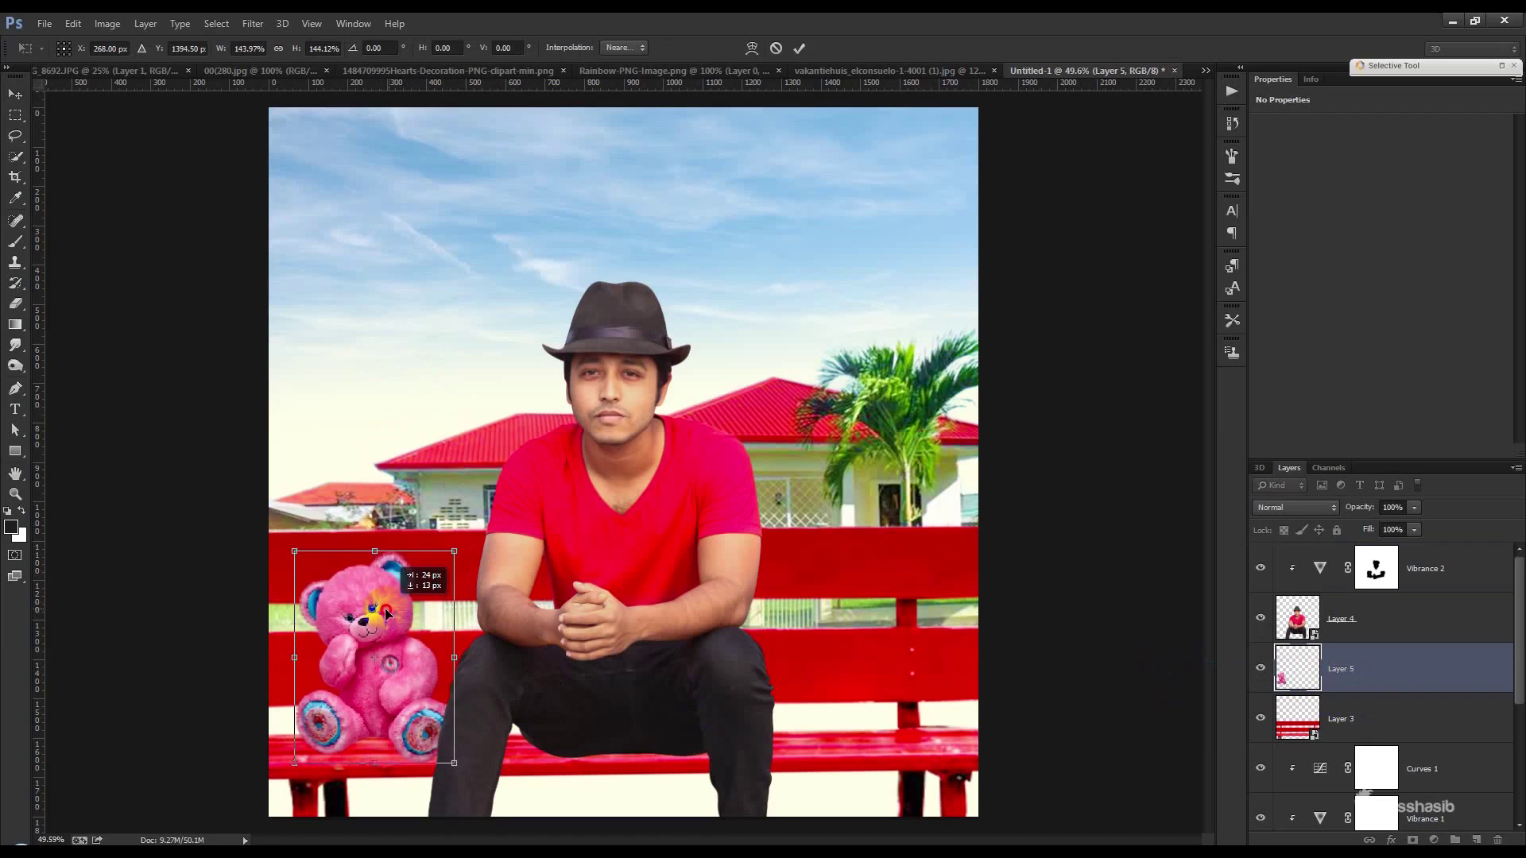
key("Return")
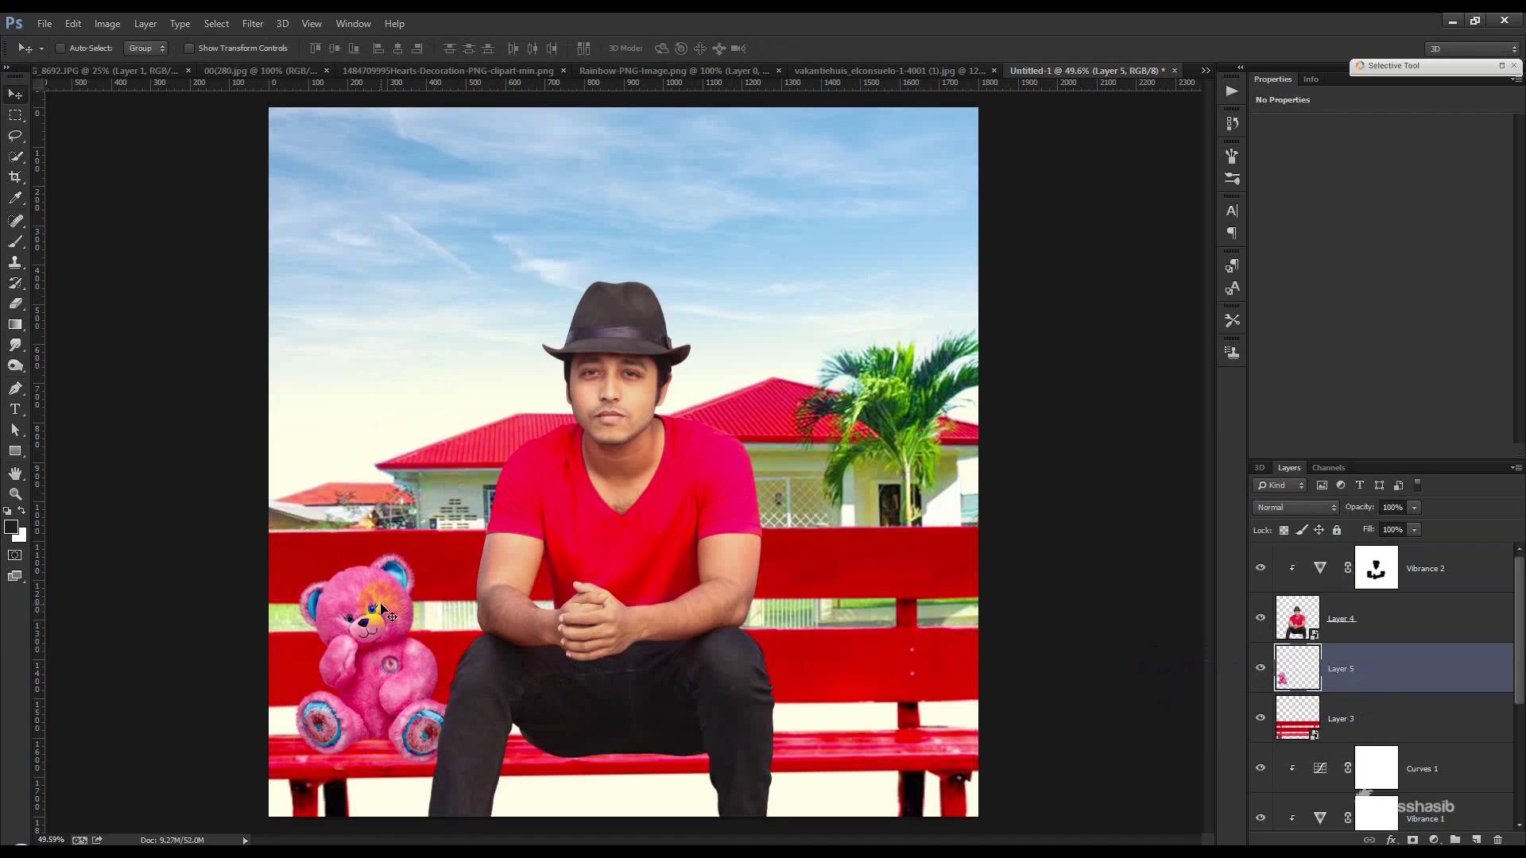
- Nudge the teddy bear down and sideways so it sits on the bench seat against the man's leg
key("shift+Down")
key("shift+Down")
key("shift+Left")
left_click_drag(380, 604, 383, 603)
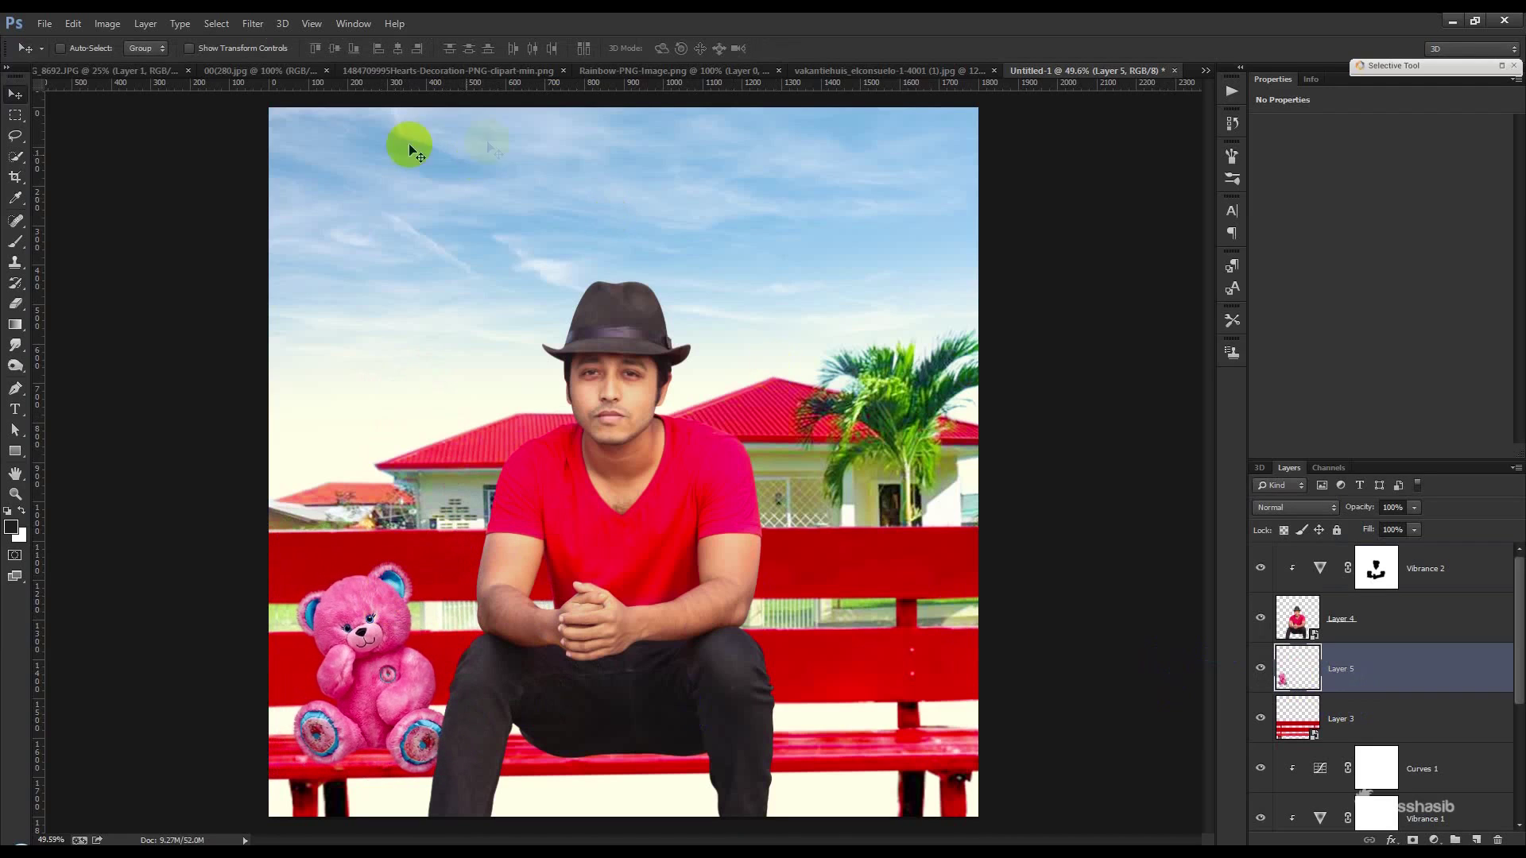
- Copy the rainbow from Rainbow-PNG-Image.png into the Untitled-1 composite and place its layer between the house and sky layers
left_click(255, 74)
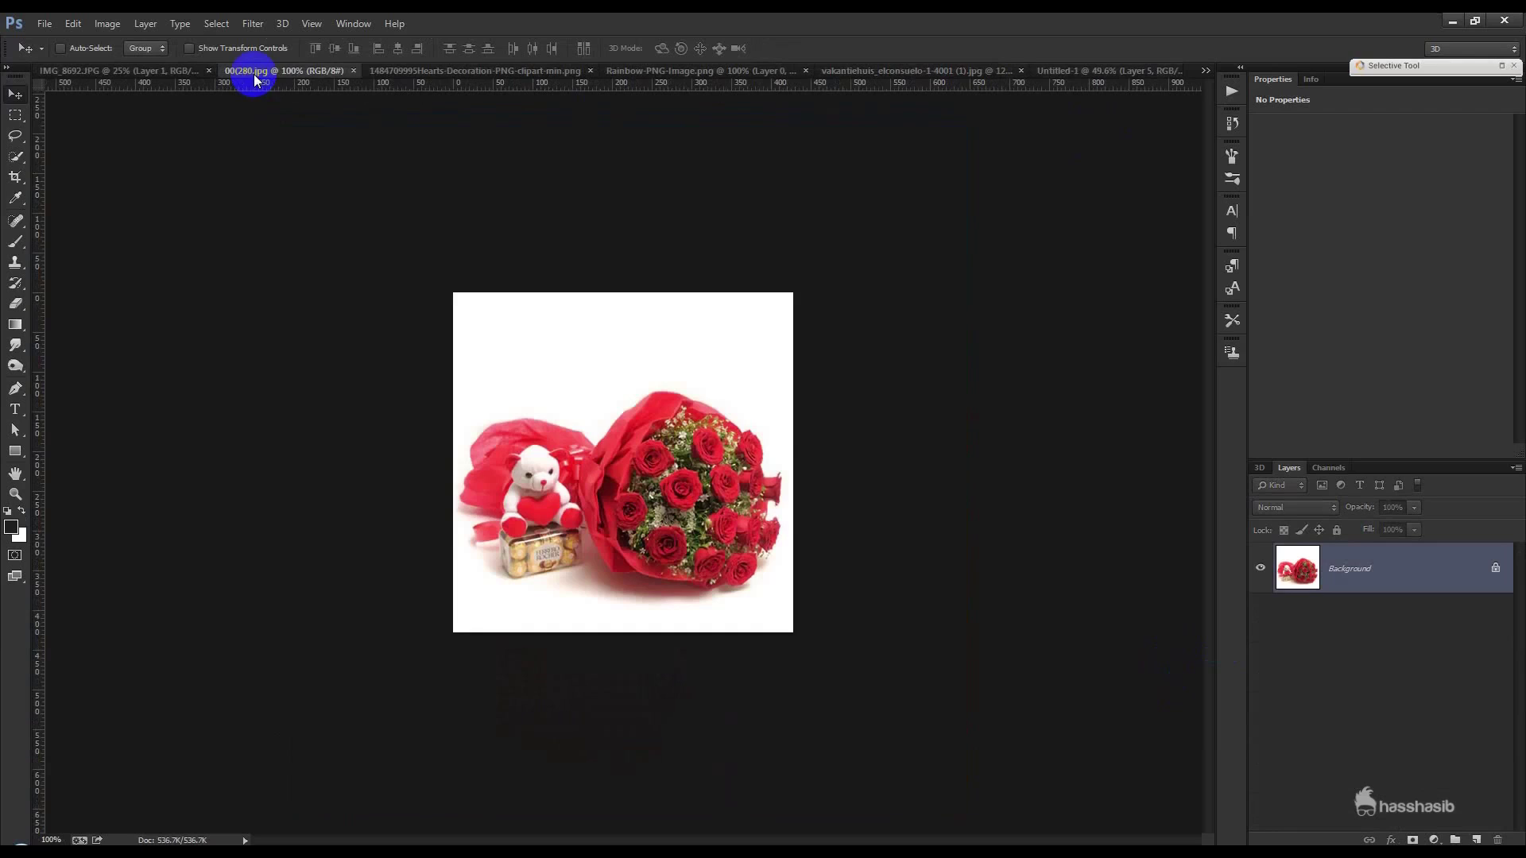
left_click(488, 74)
left_click(805, 74)
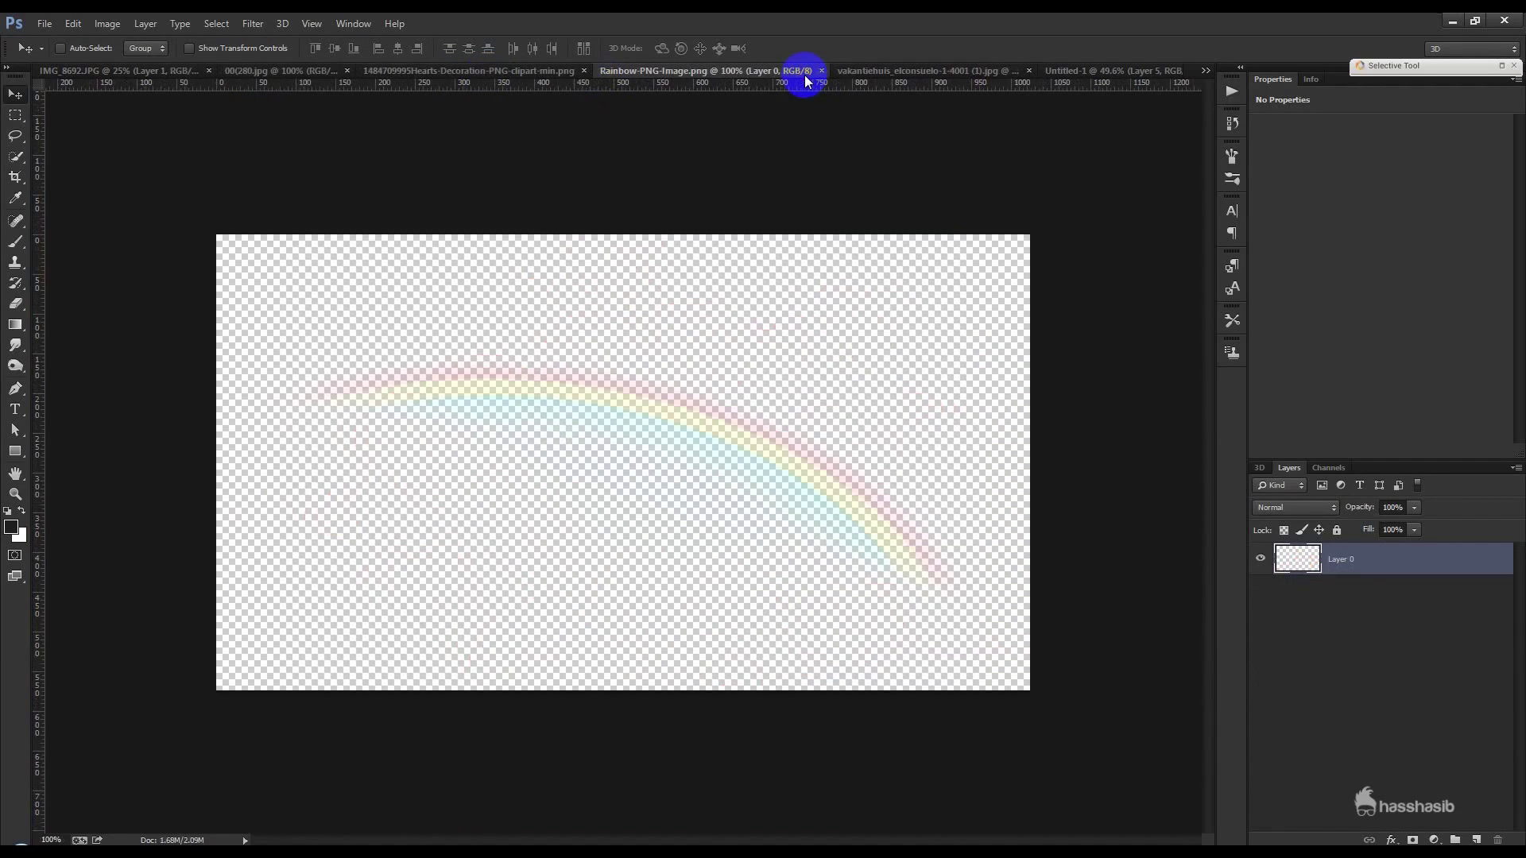
left_click_drag(666, 395, 739, 269)
scroll(1378, 632, "down", 2)
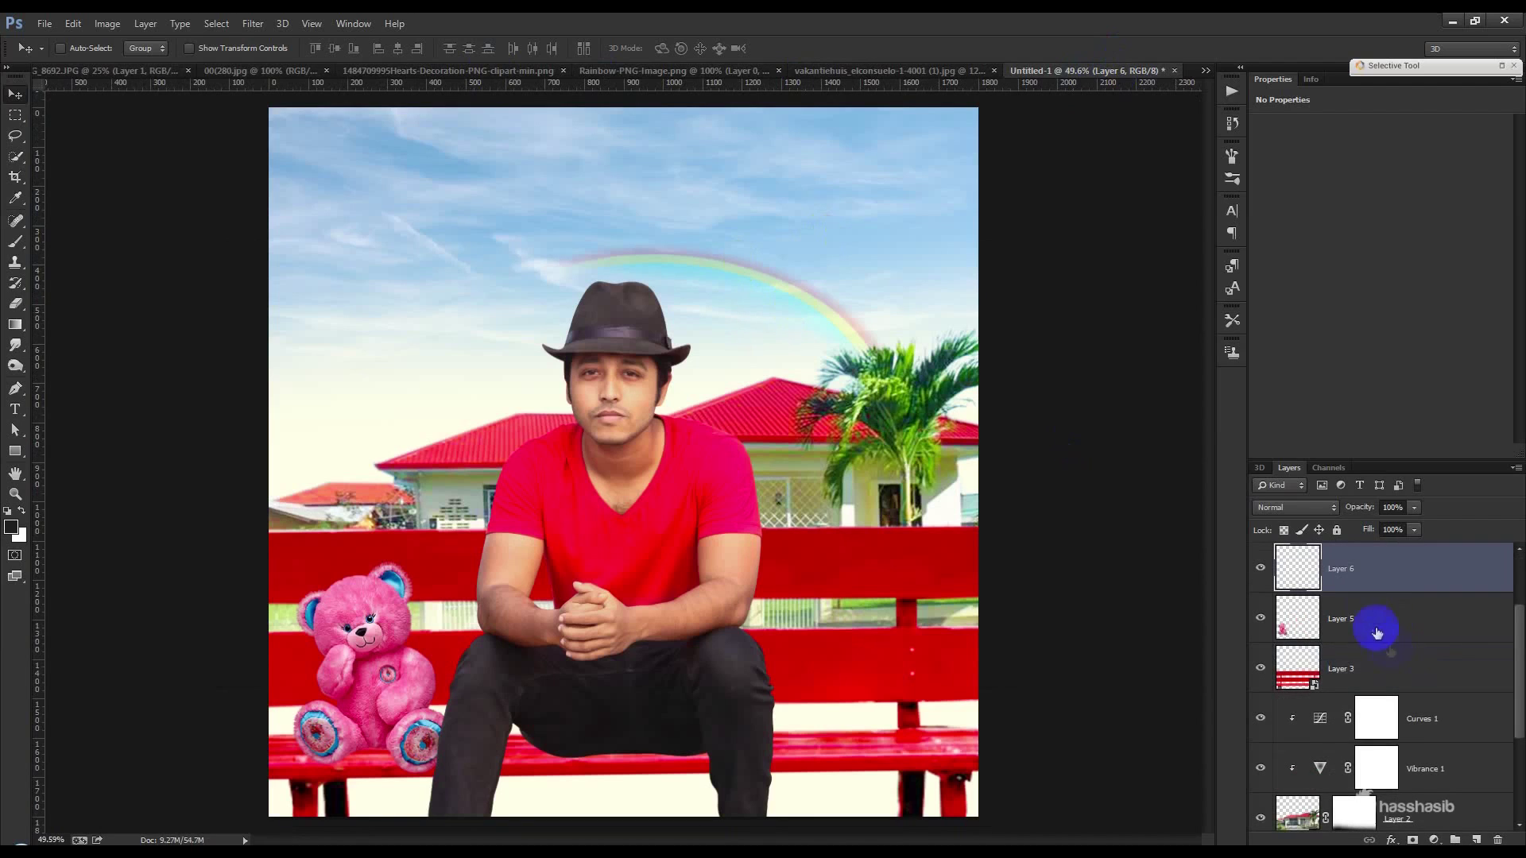
left_click_drag(1365, 682, 1351, 733)
- Flip the rainbow horizontally and enlarge it to about 180% across the sky behind the man
left_click_drag(787, 345, 499, 362)
key("ctrl+t")
right_click(544, 392)
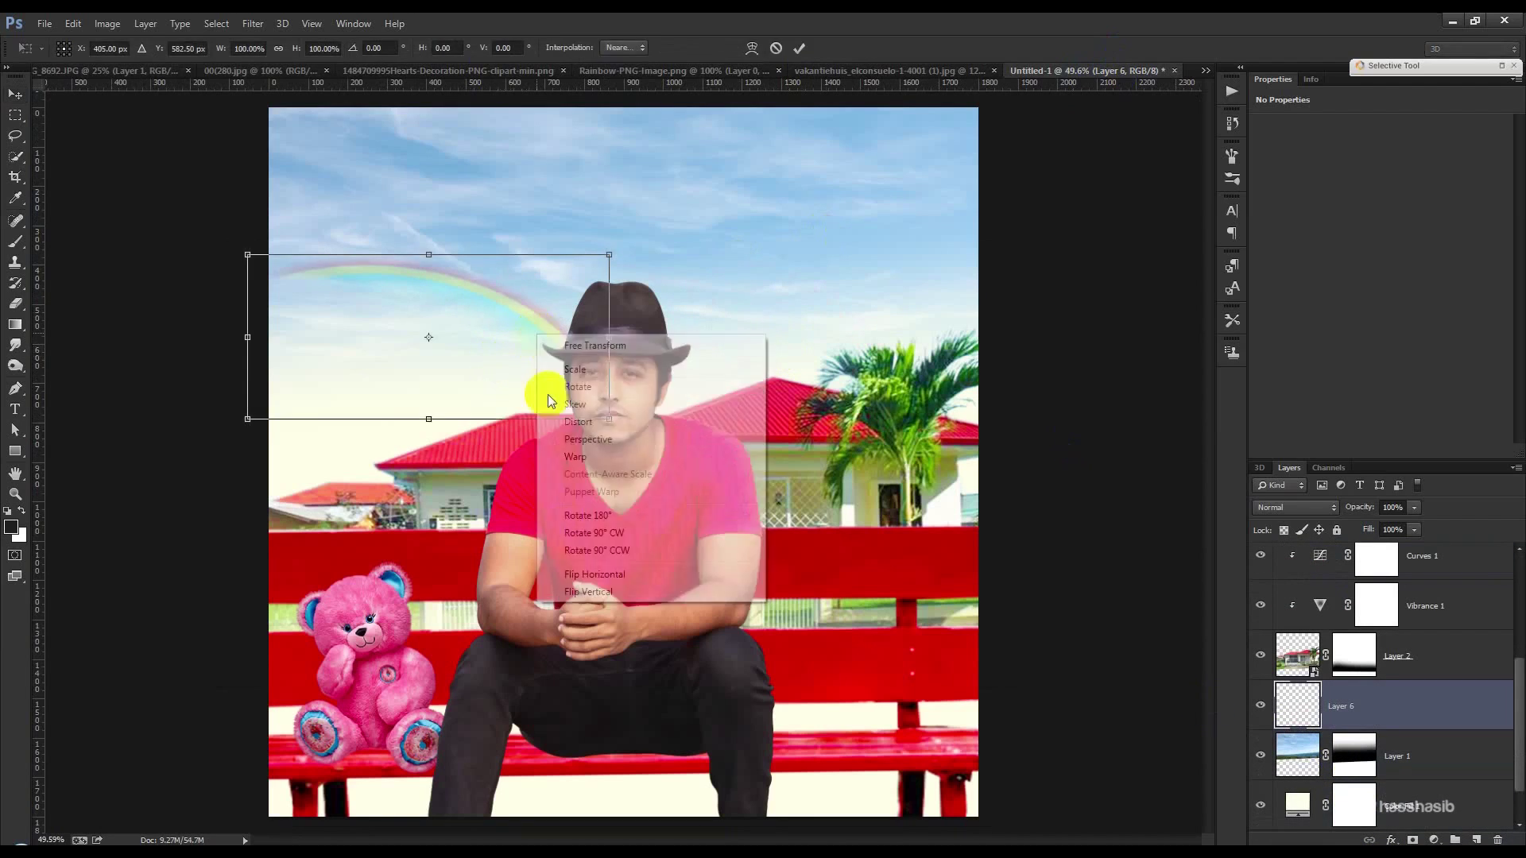
left_click(579, 572)
left_click_drag(535, 382, 581, 410)
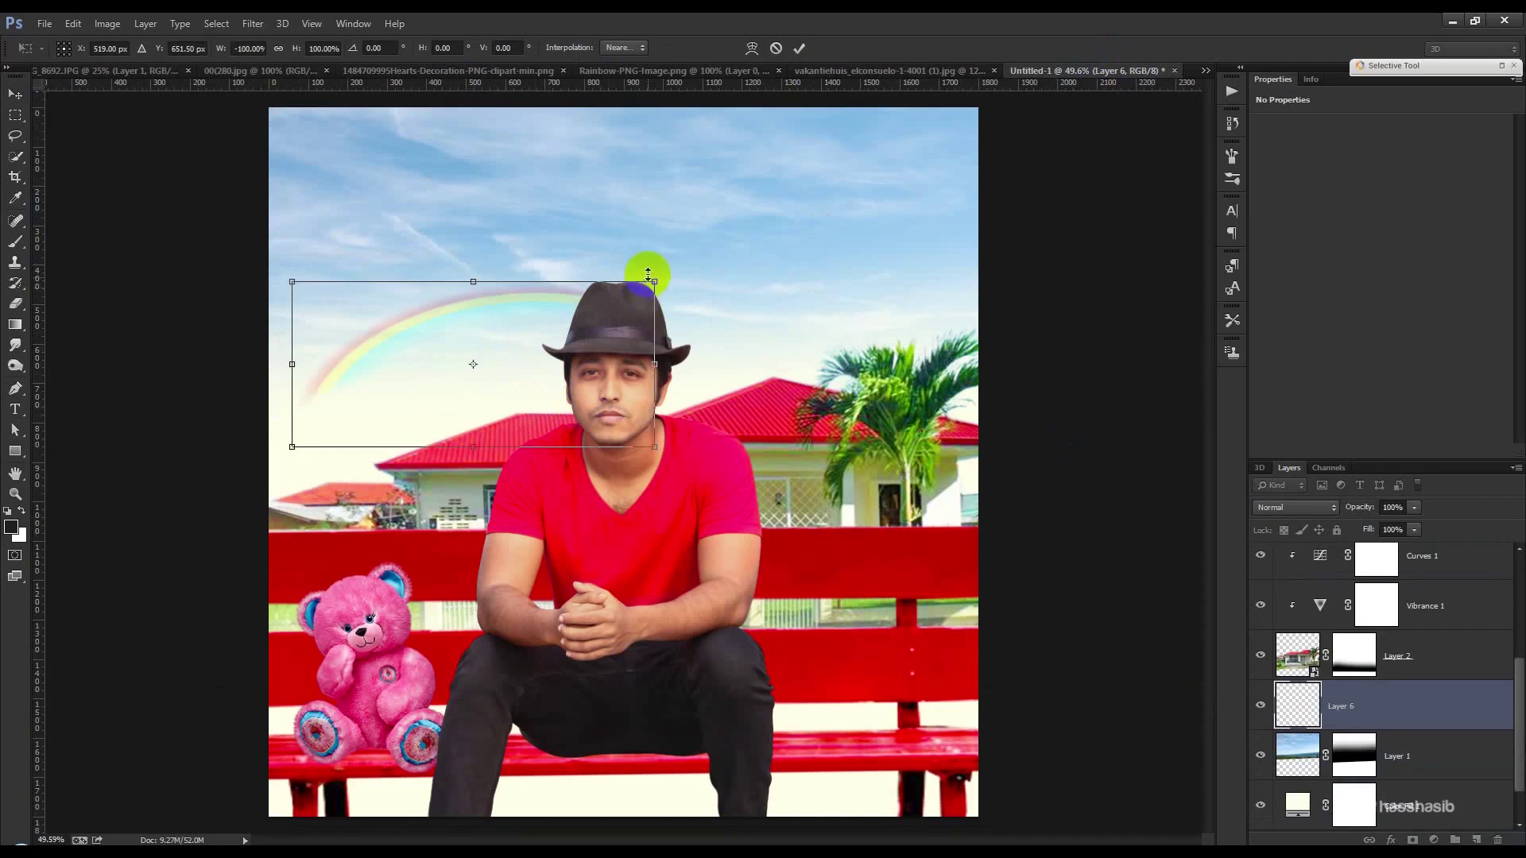
left_click_drag(678, 267, 824, 200)
left_click_drag(725, 281, 781, 304)
left_click_drag(999, 322, 1015, 420)
mouse_move(673, 355)
left_mouse_down()
mouse_move(644, 342)
mouse_move(687, 333)
left_mouse_up()
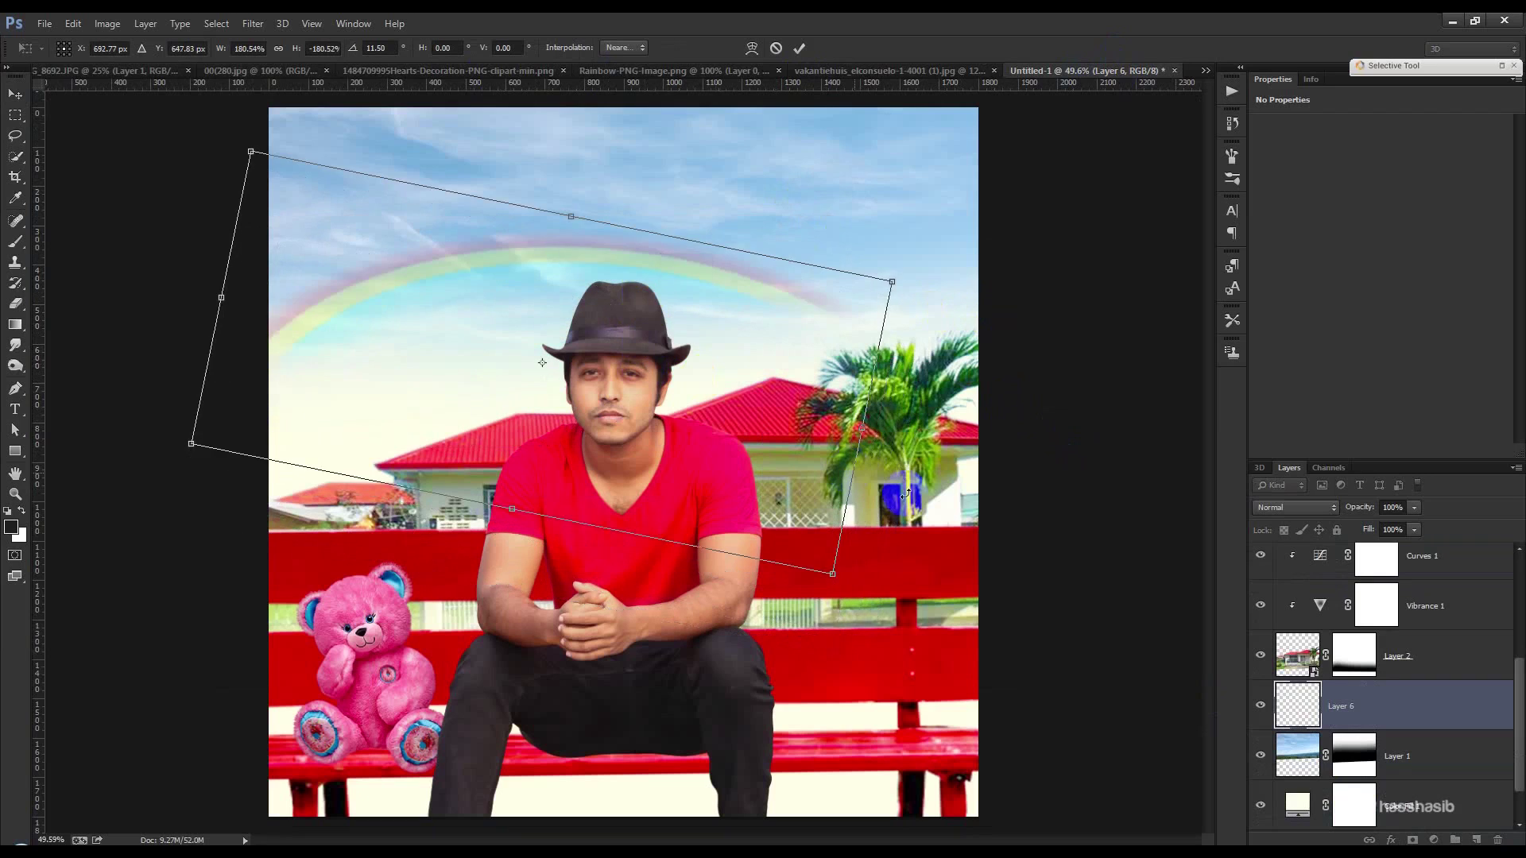
- Rotate the rainbow to about -16° and enlarge it further so it arcs from the lower left sky past the canvas's upper edge
left_click_drag(951, 389, 811, 238)
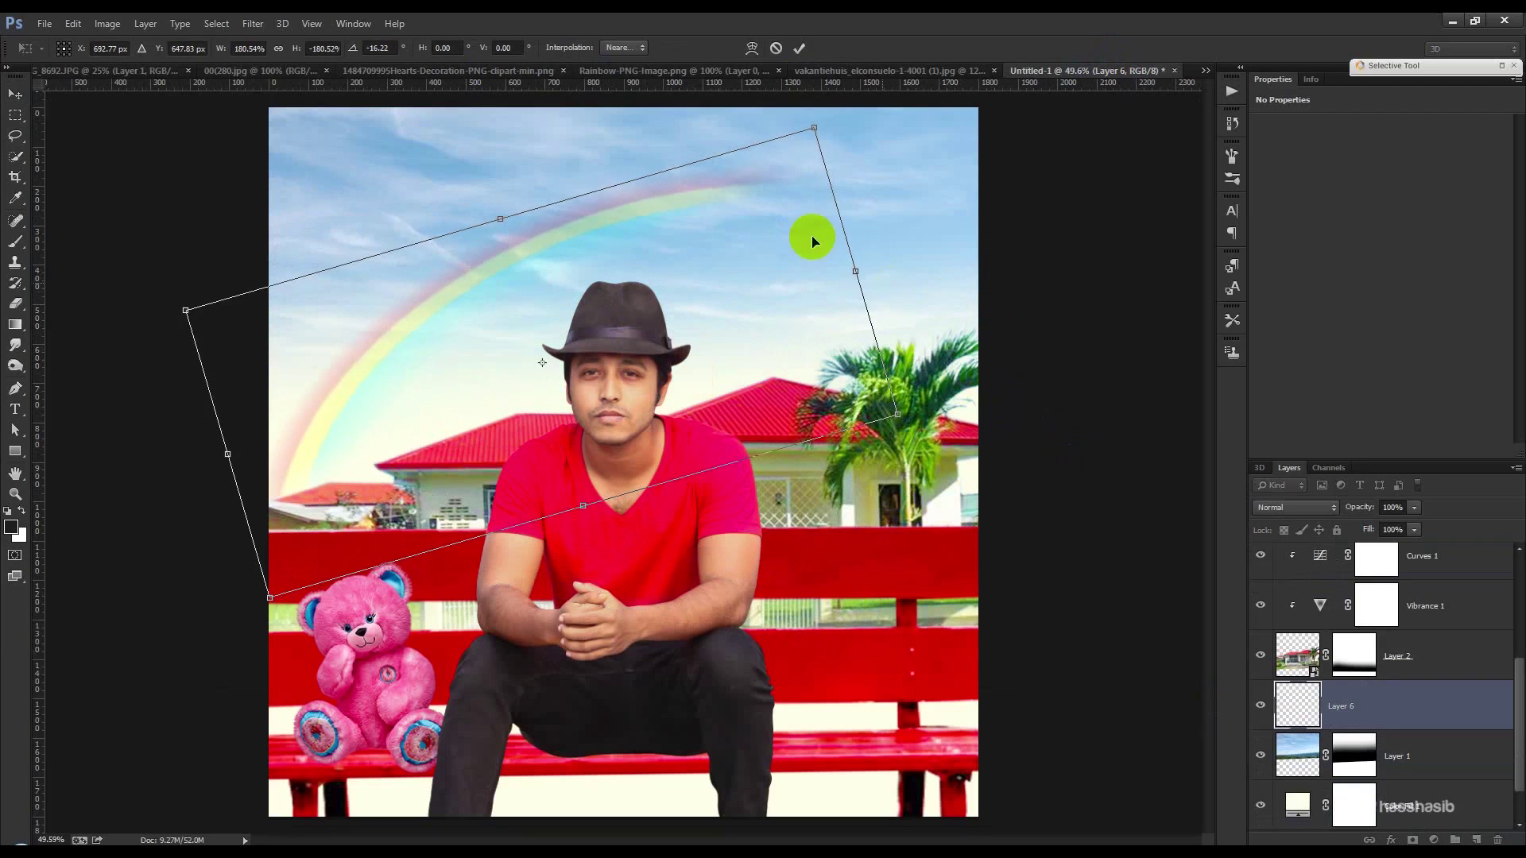
scroll(785, 183, "down", 2)
left_click_drag(779, 187, 941, 127)
left_click_drag(719, 229, 702, 239)
key("Return")
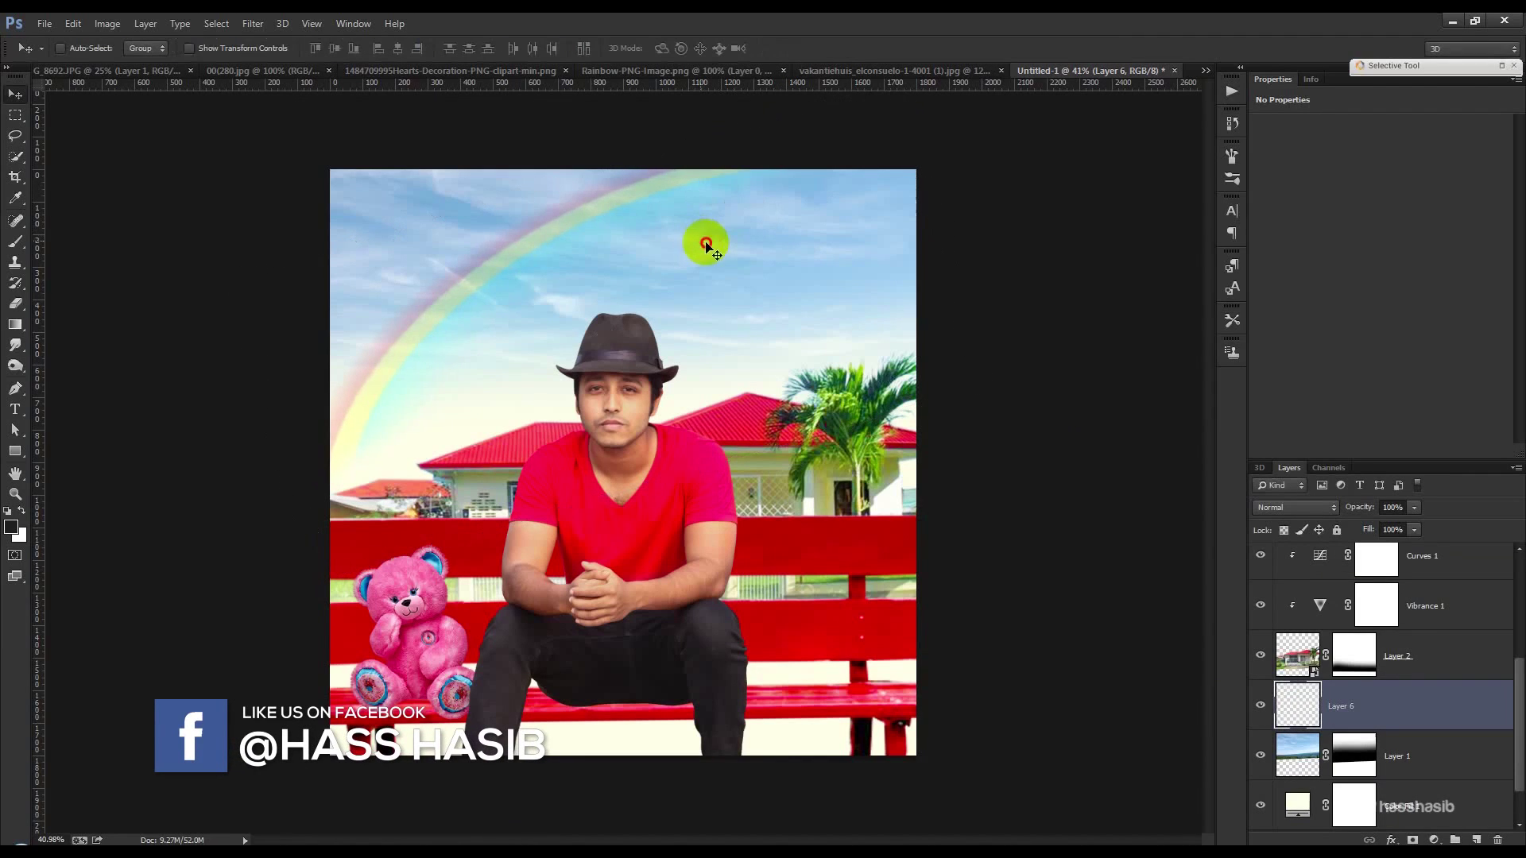
- Try Screen, Overlay, Pin Light, Color and Hard Light blending on the rainbow layer and return it to Normal
left_click(1310, 510)
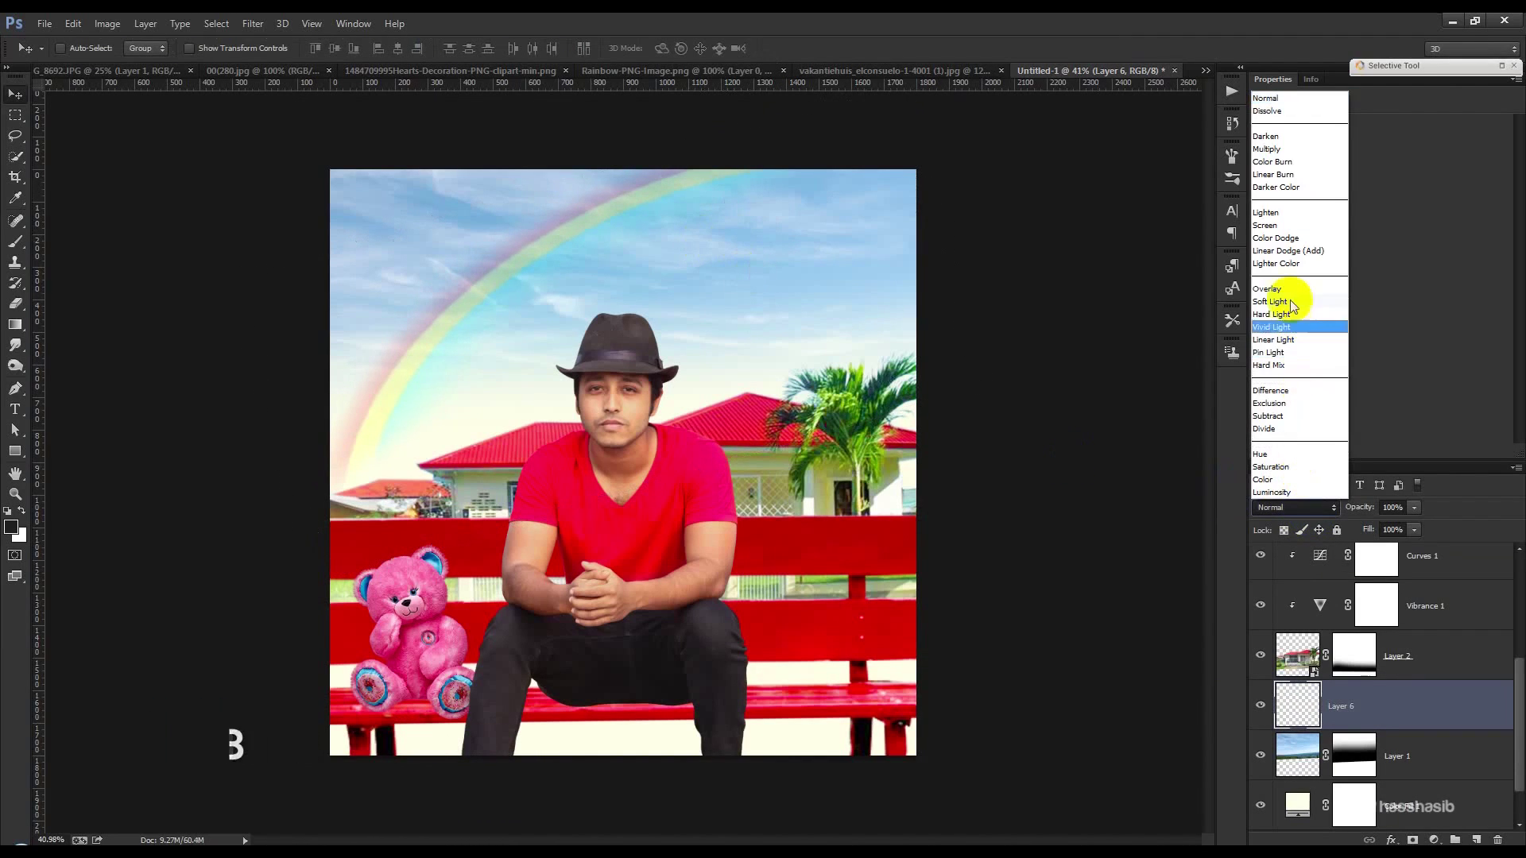
left_click(1283, 228)
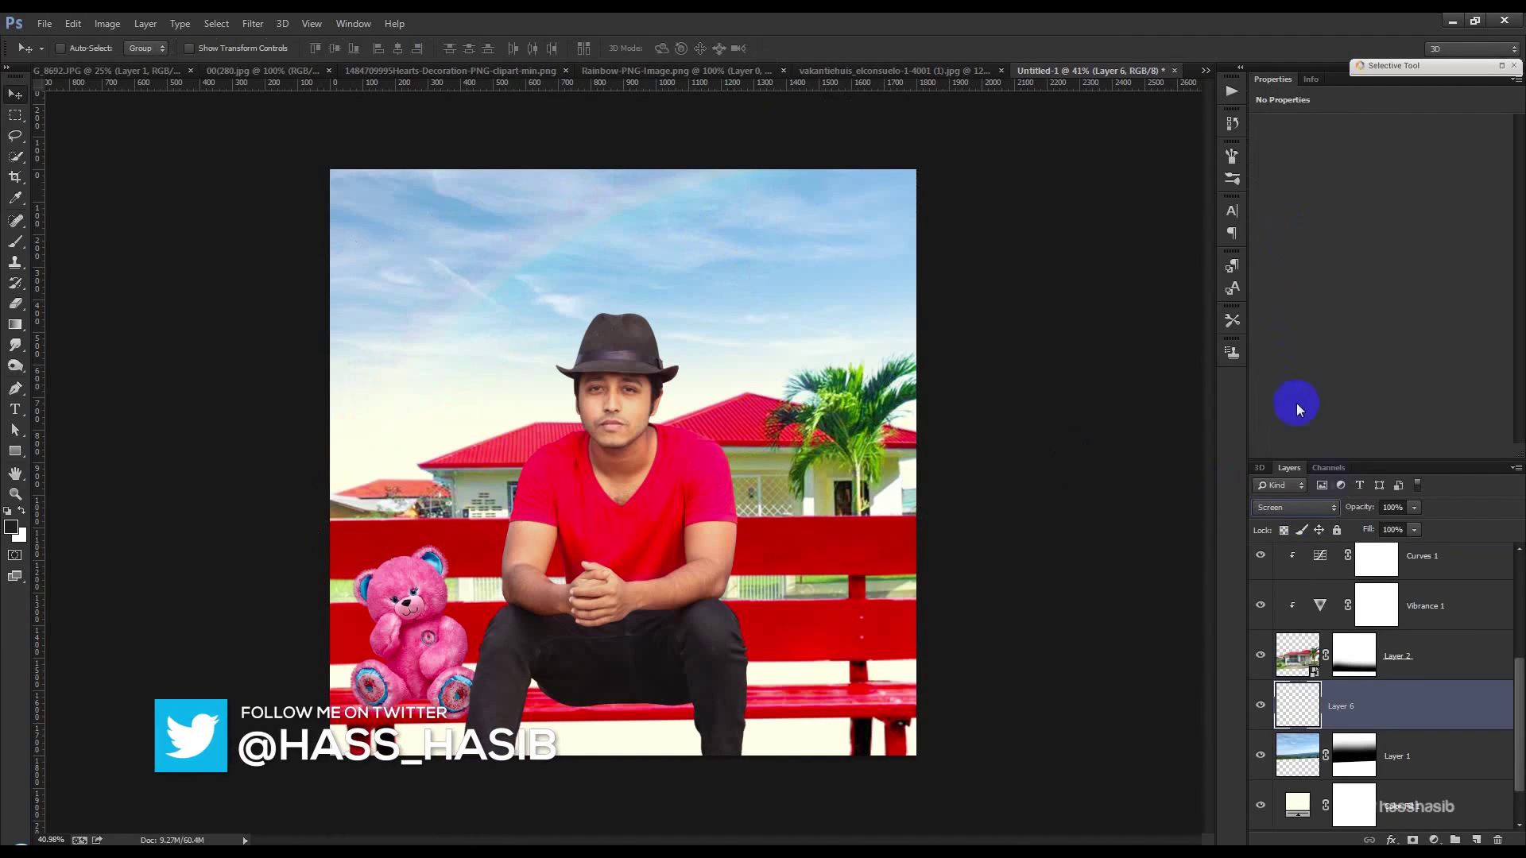
scroll(1331, 513, "down", 2)
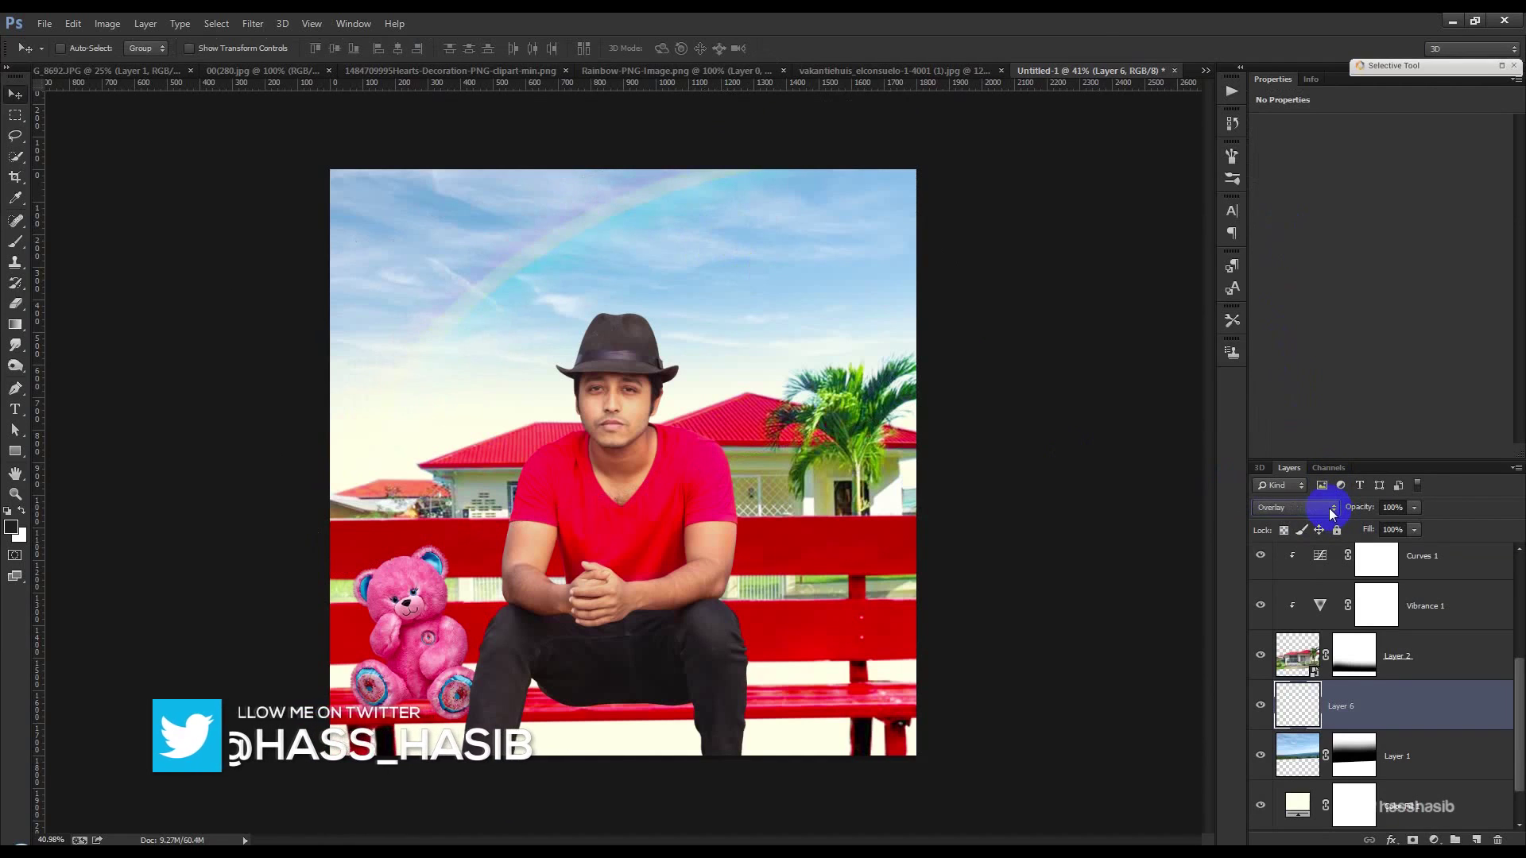
scroll(1329, 508, "down", 6)
scroll(1329, 508, "down", 1)
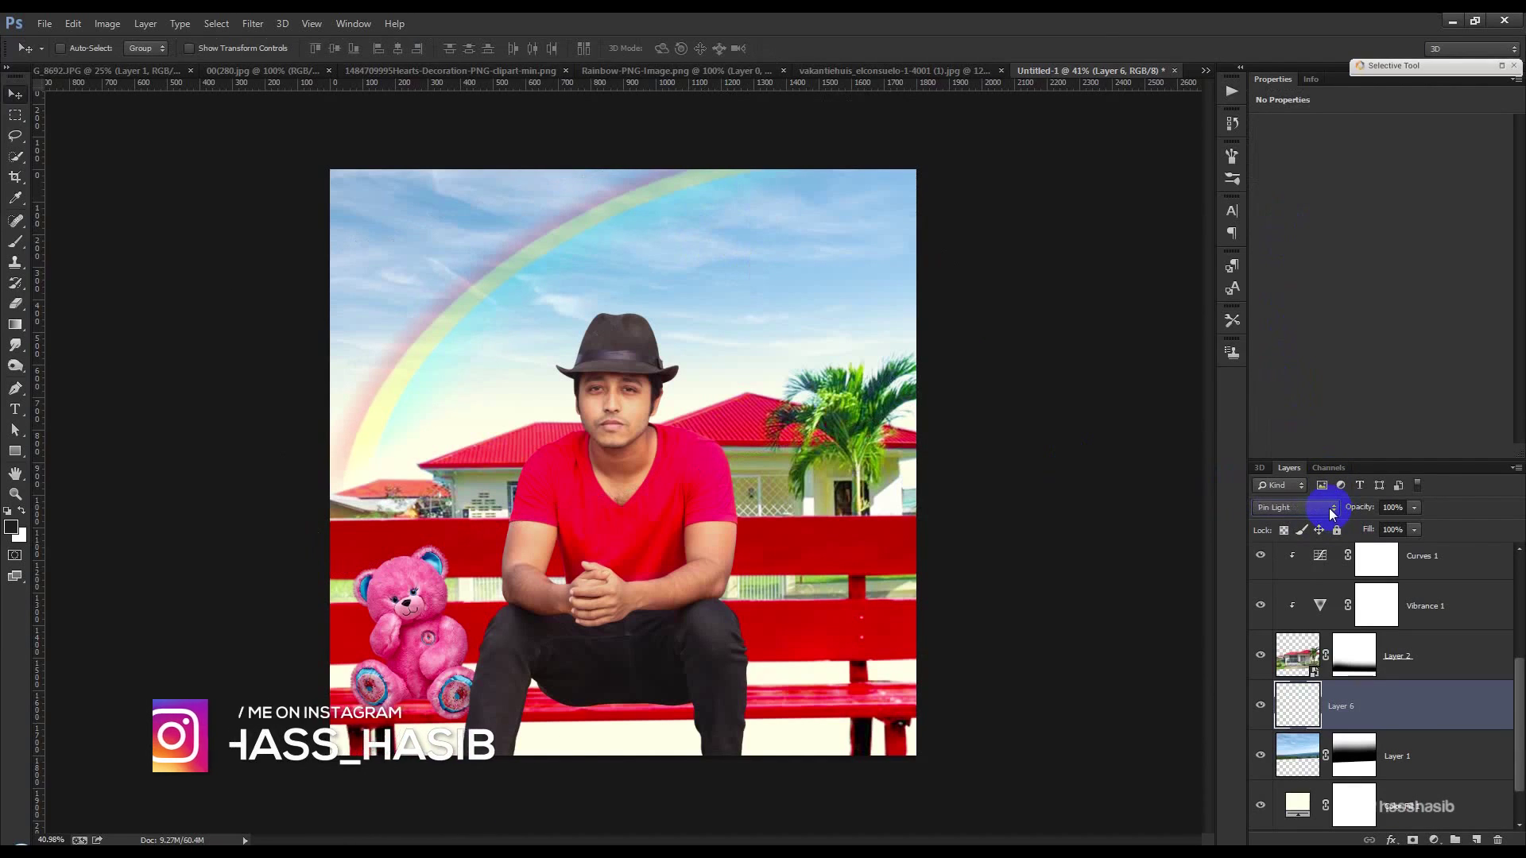
left_click(1329, 508)
left_click(1288, 454)
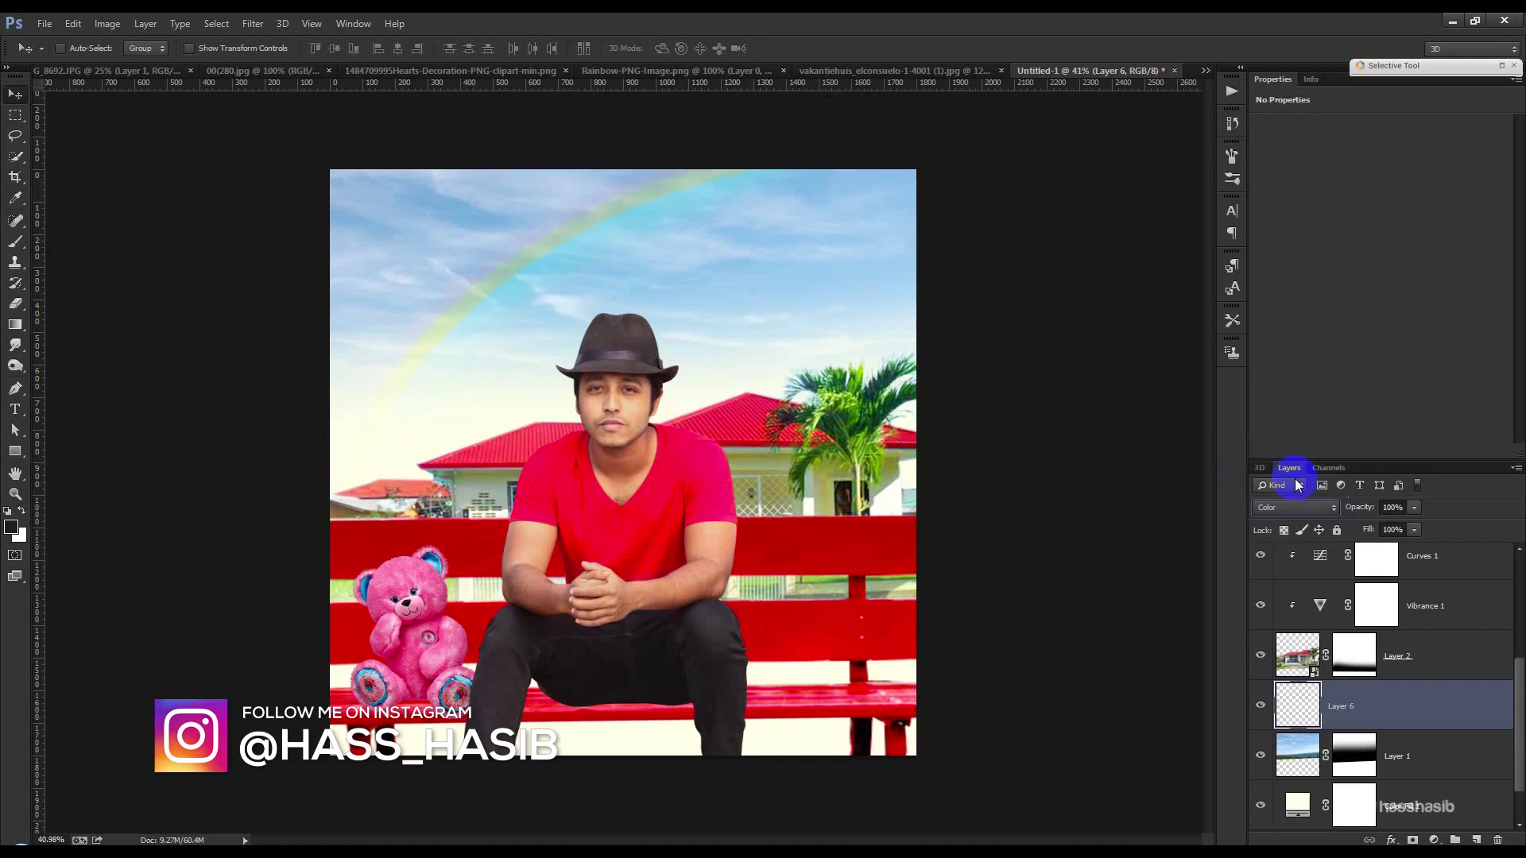
scroll(1294, 509, "up", 5)
scroll(1295, 514, "up", 1)
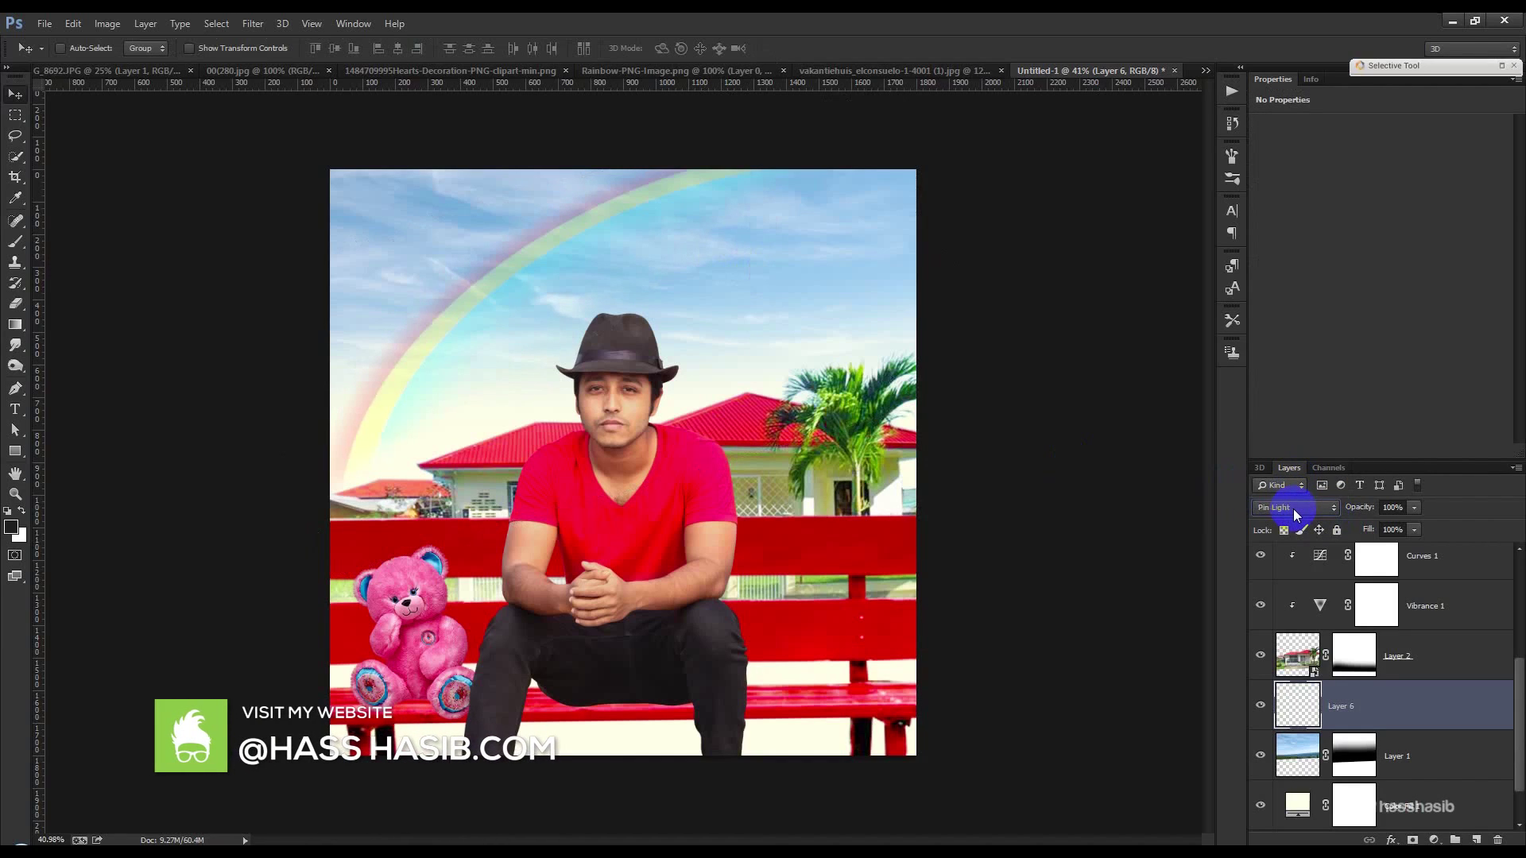
scroll(1294, 515, "up", 1)
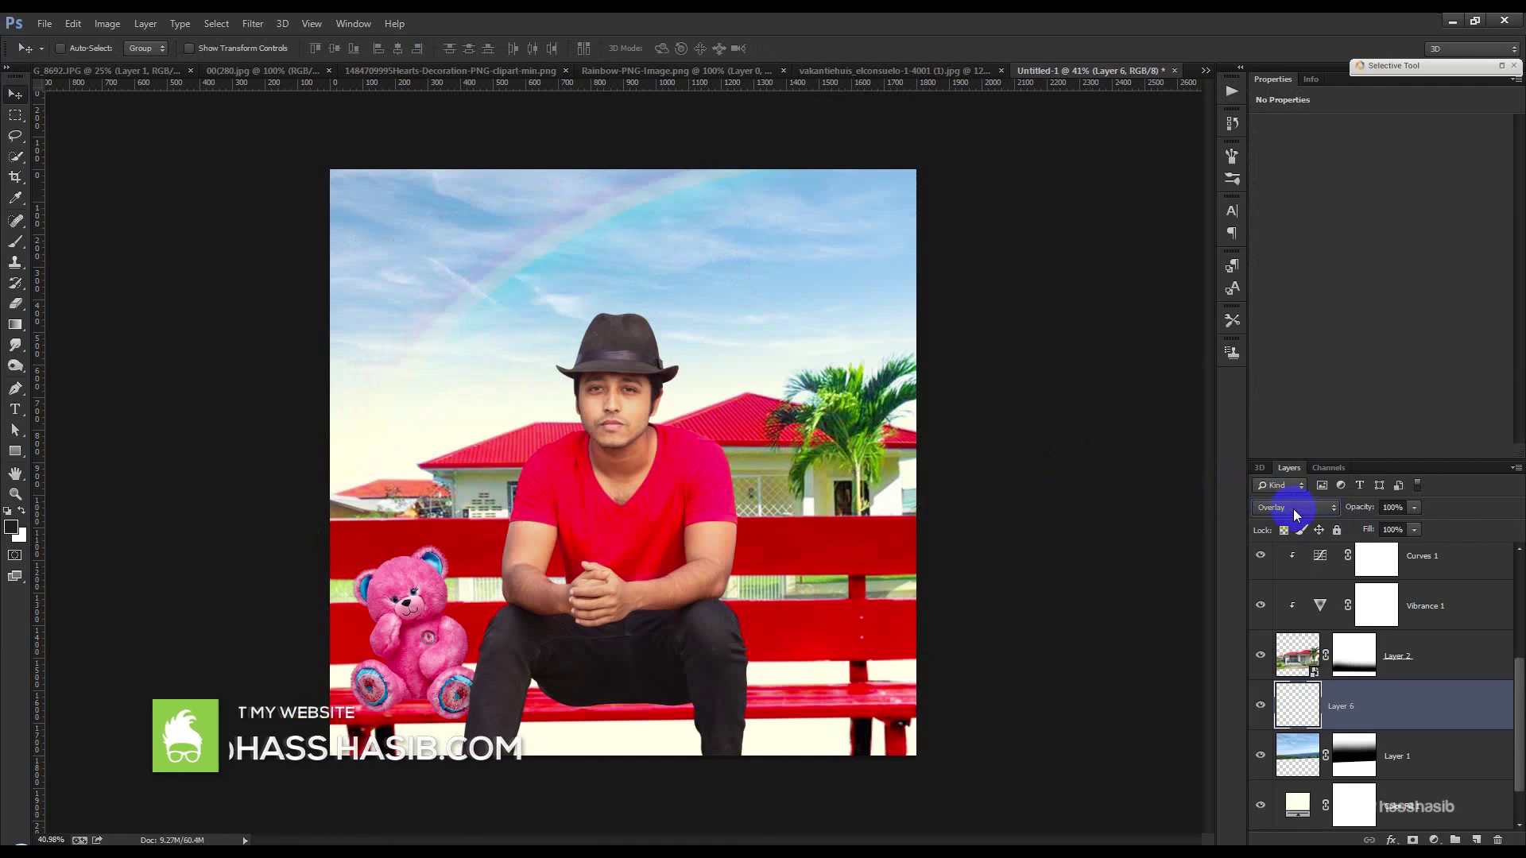
scroll(1294, 514, "down", 1)
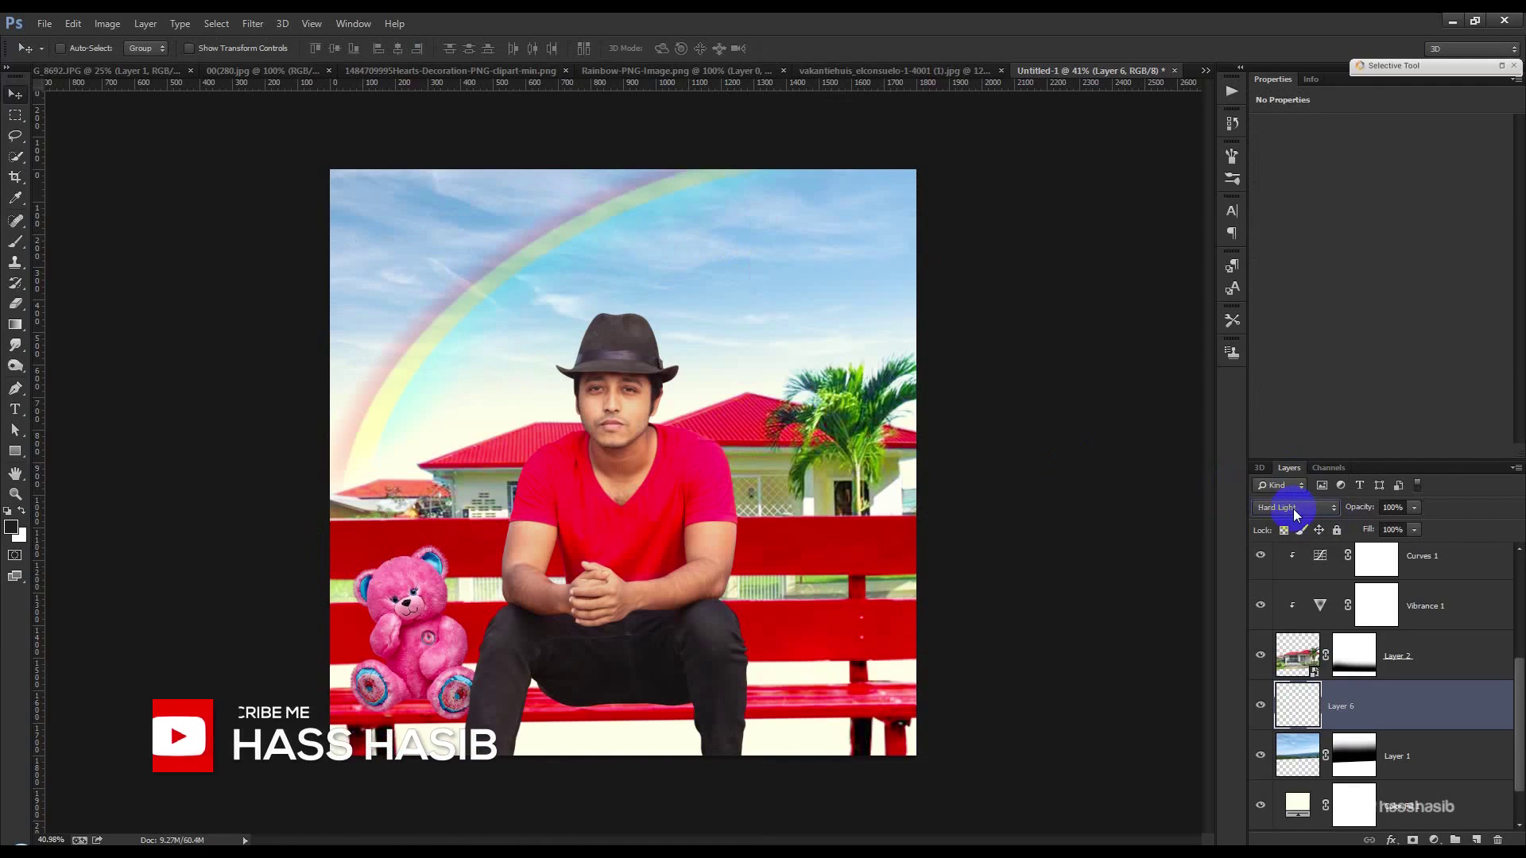
scroll(1295, 514, "up", 1)
scroll(1294, 515, "down", 1)
left_click(1295, 513)
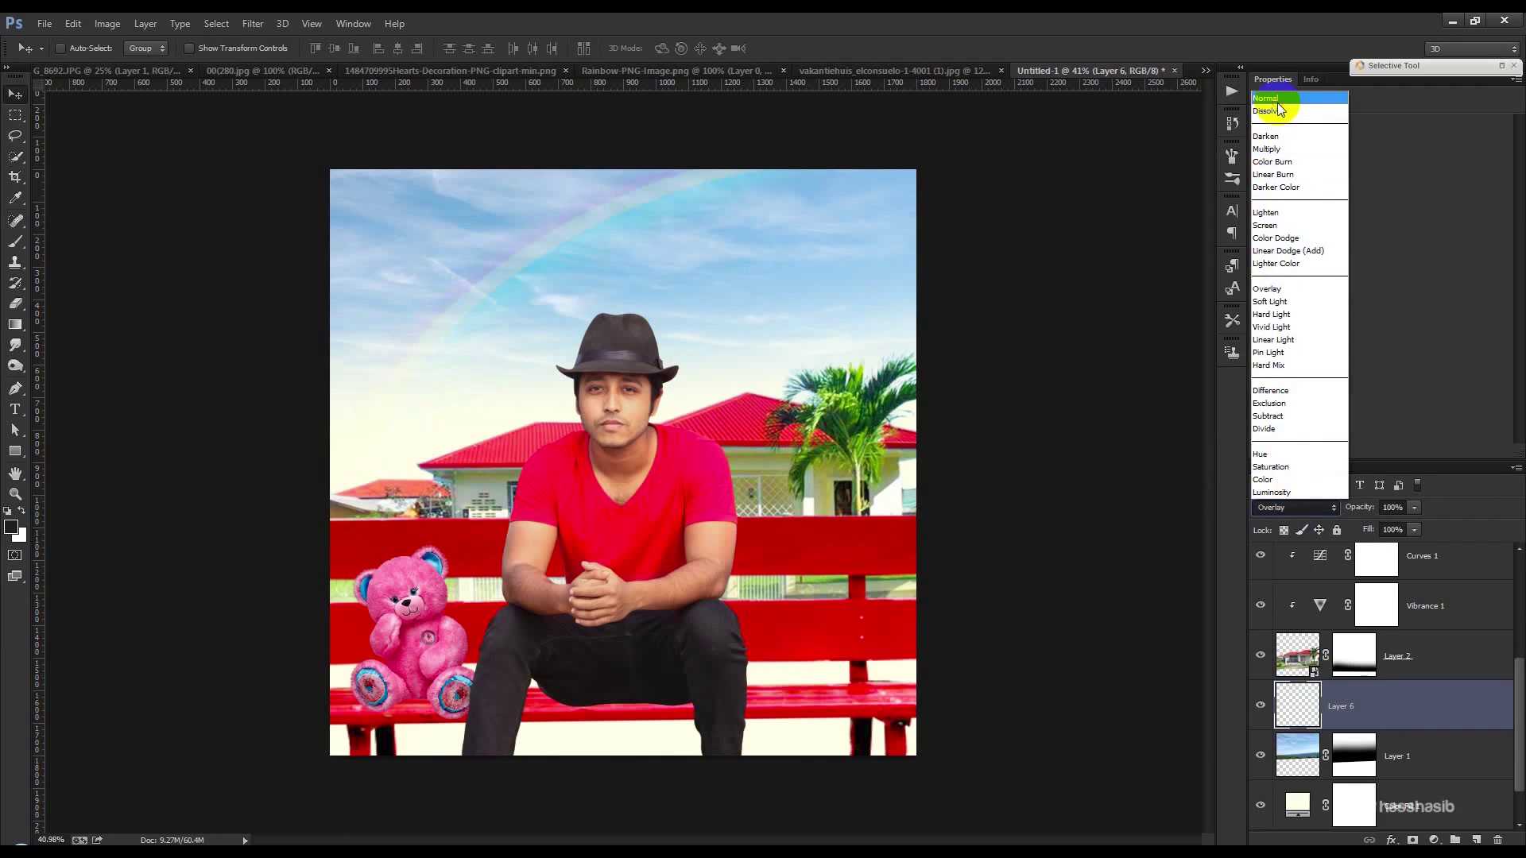
left_click(1279, 102)
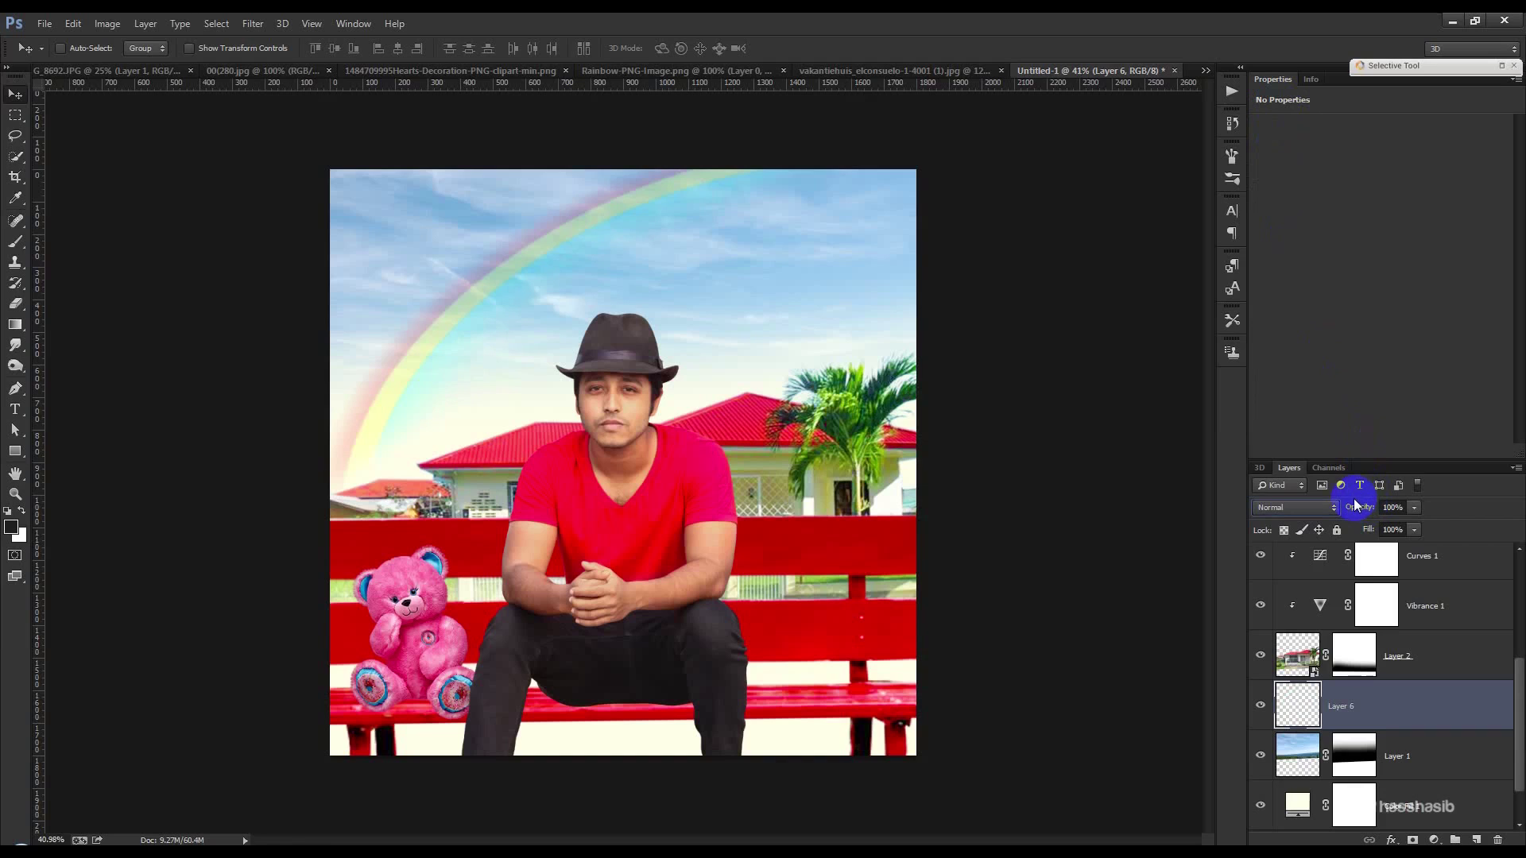
- Brighten the rainbow's midtones with a Curves adjustment and set the rainbow layer's opacity to 72%
key("ctrl+m")
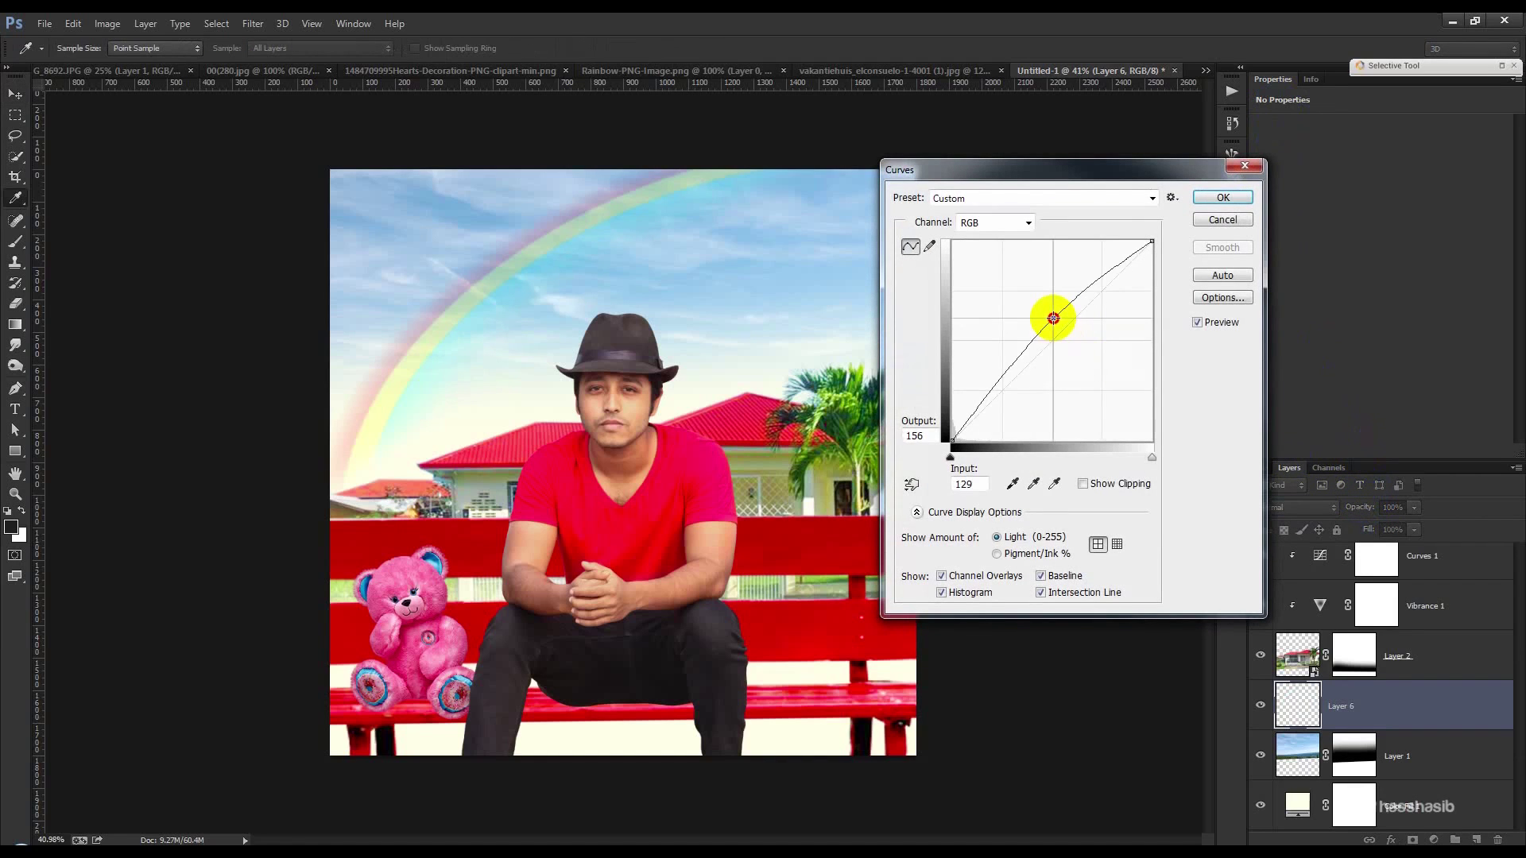
left_click_drag(1053, 318, 1033, 311)
left_click(1222, 197)
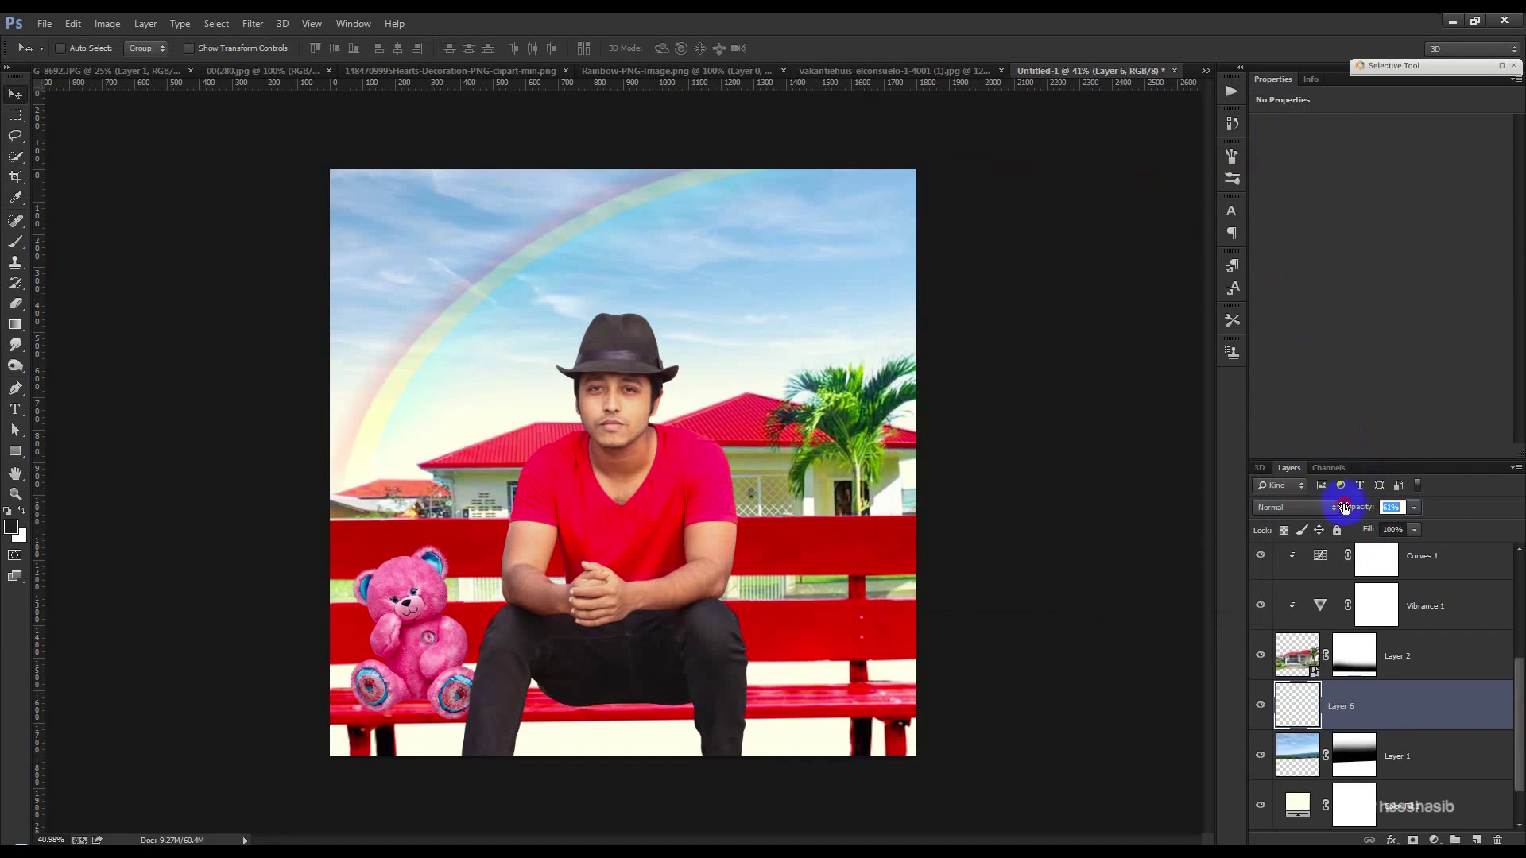
left_click(1021, 488)
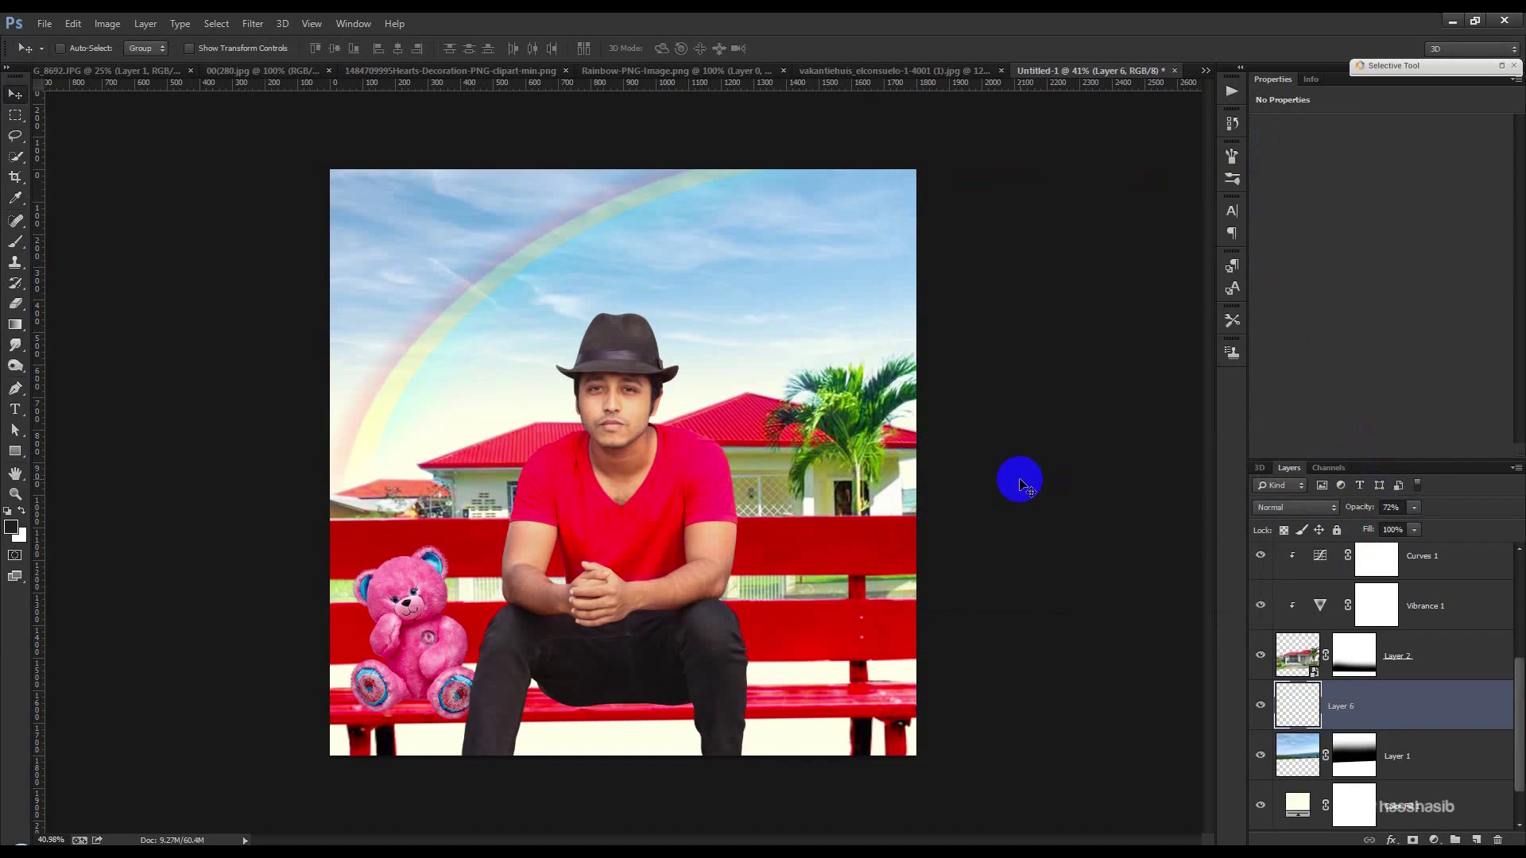
left_click(975, 481)
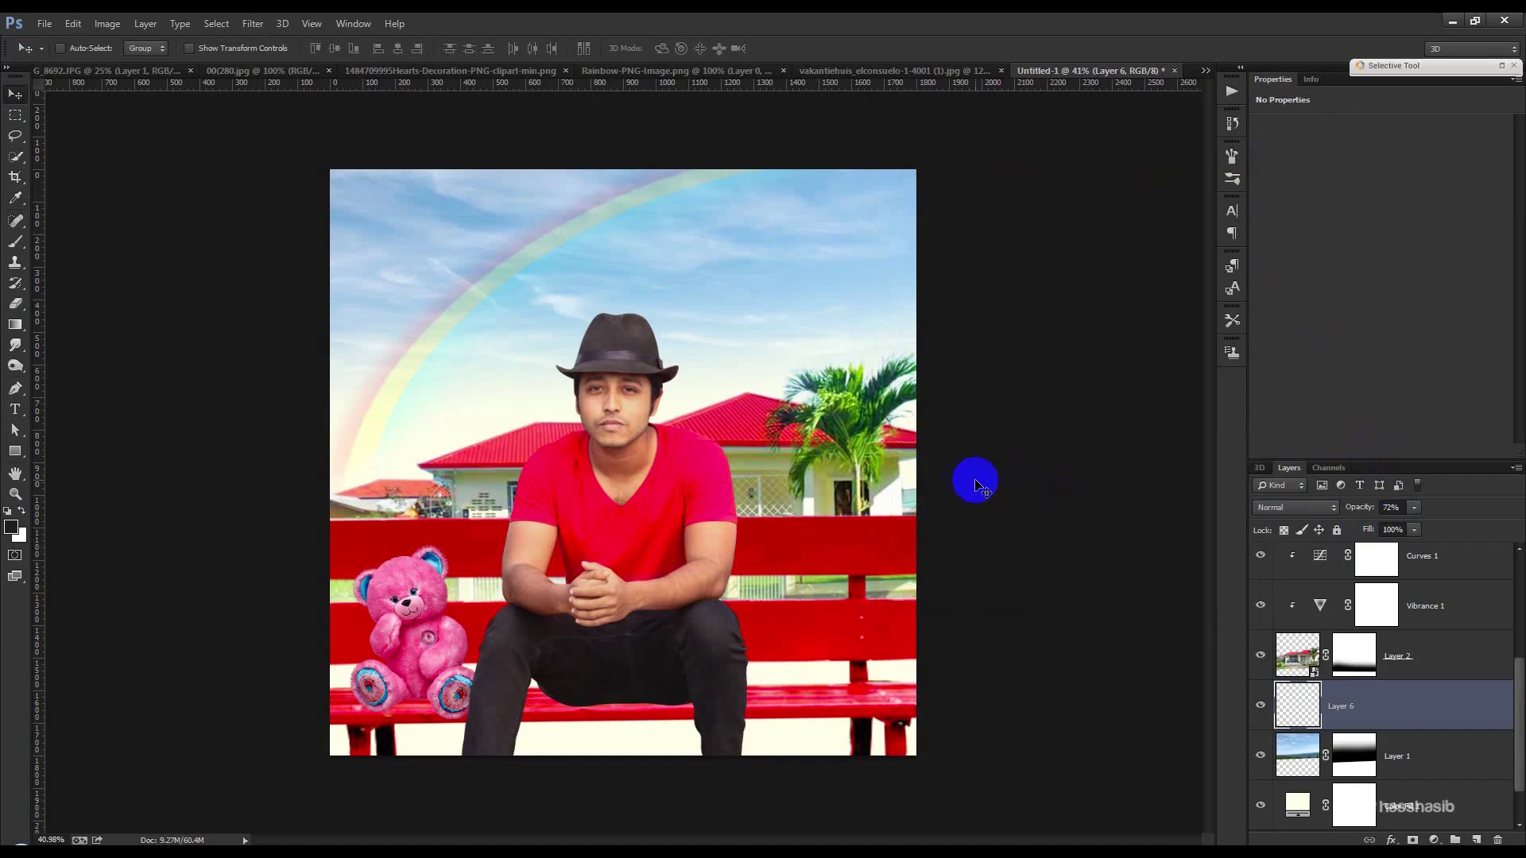
- Deepen the sky on Layer 1 with a Levels adjustment by raising the black input level
left_click(1427, 748)
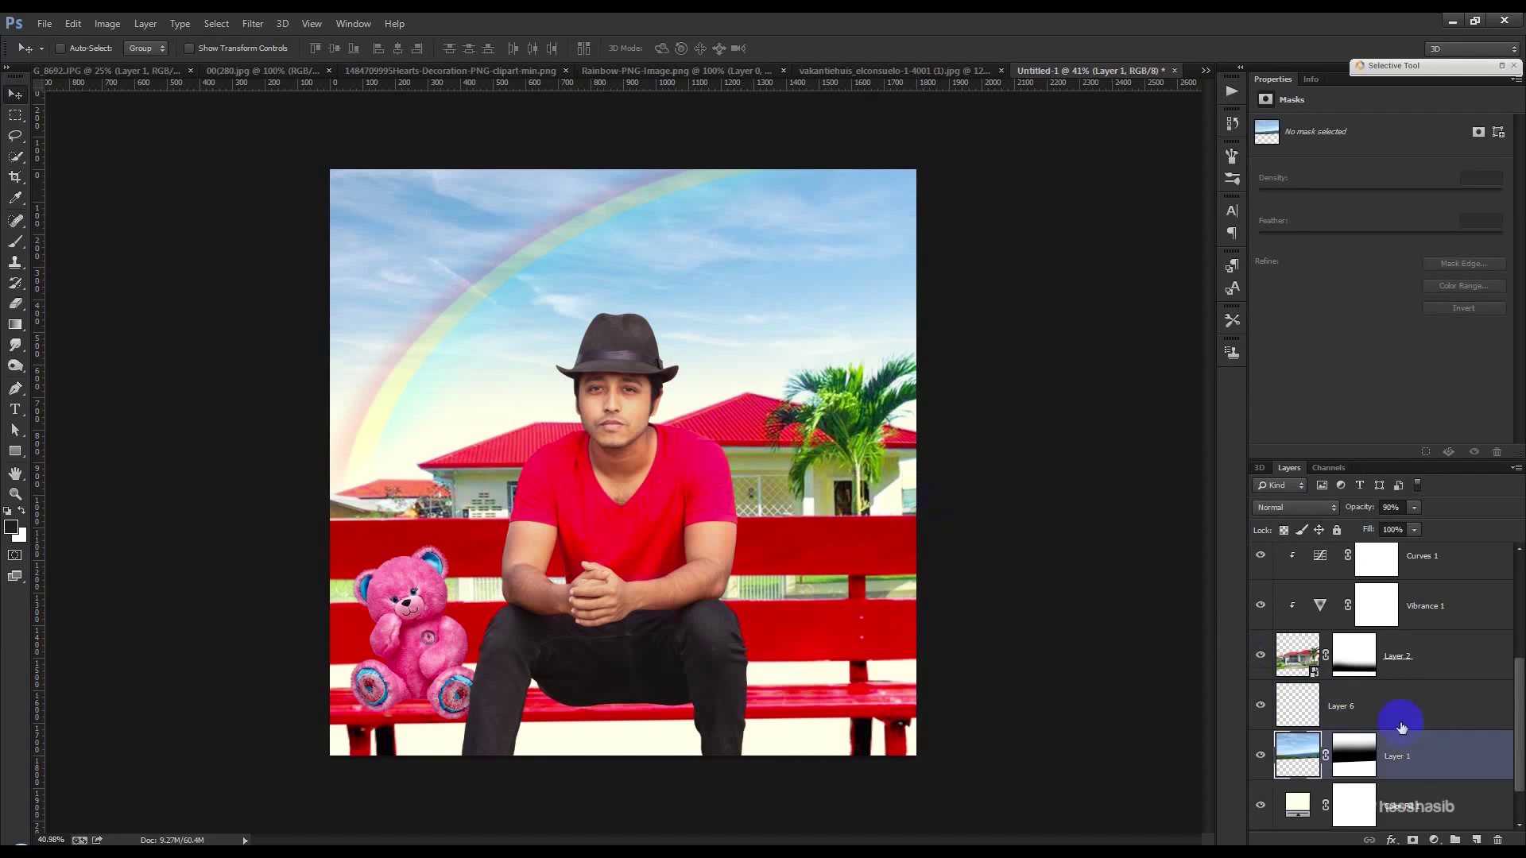
left_click(107, 23)
mouse_move(211, 61)
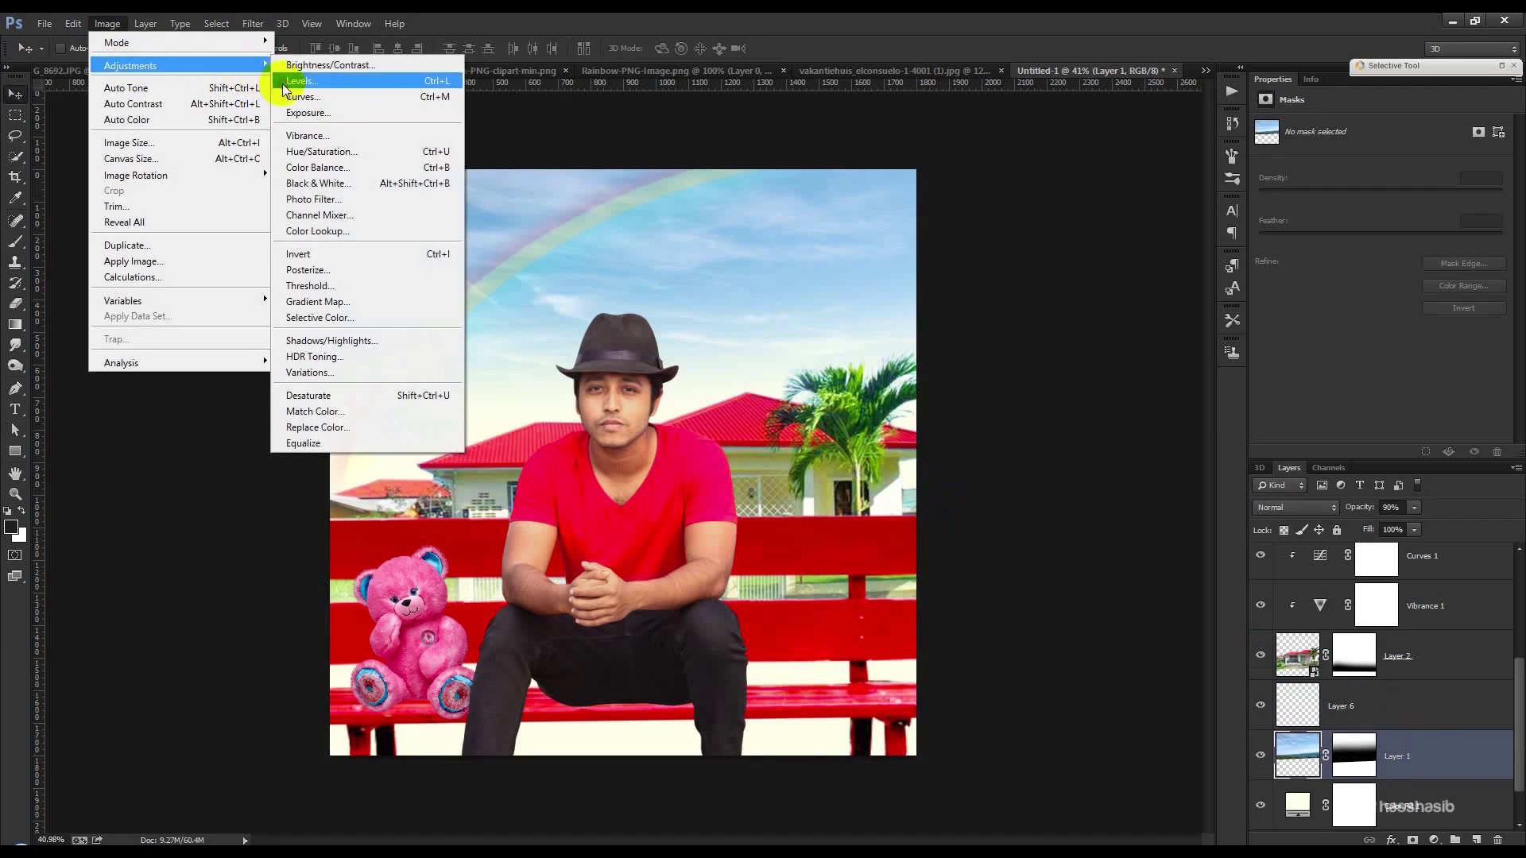
left_click(280, 68)
left_click_drag(1162, 270, 1198, 274)
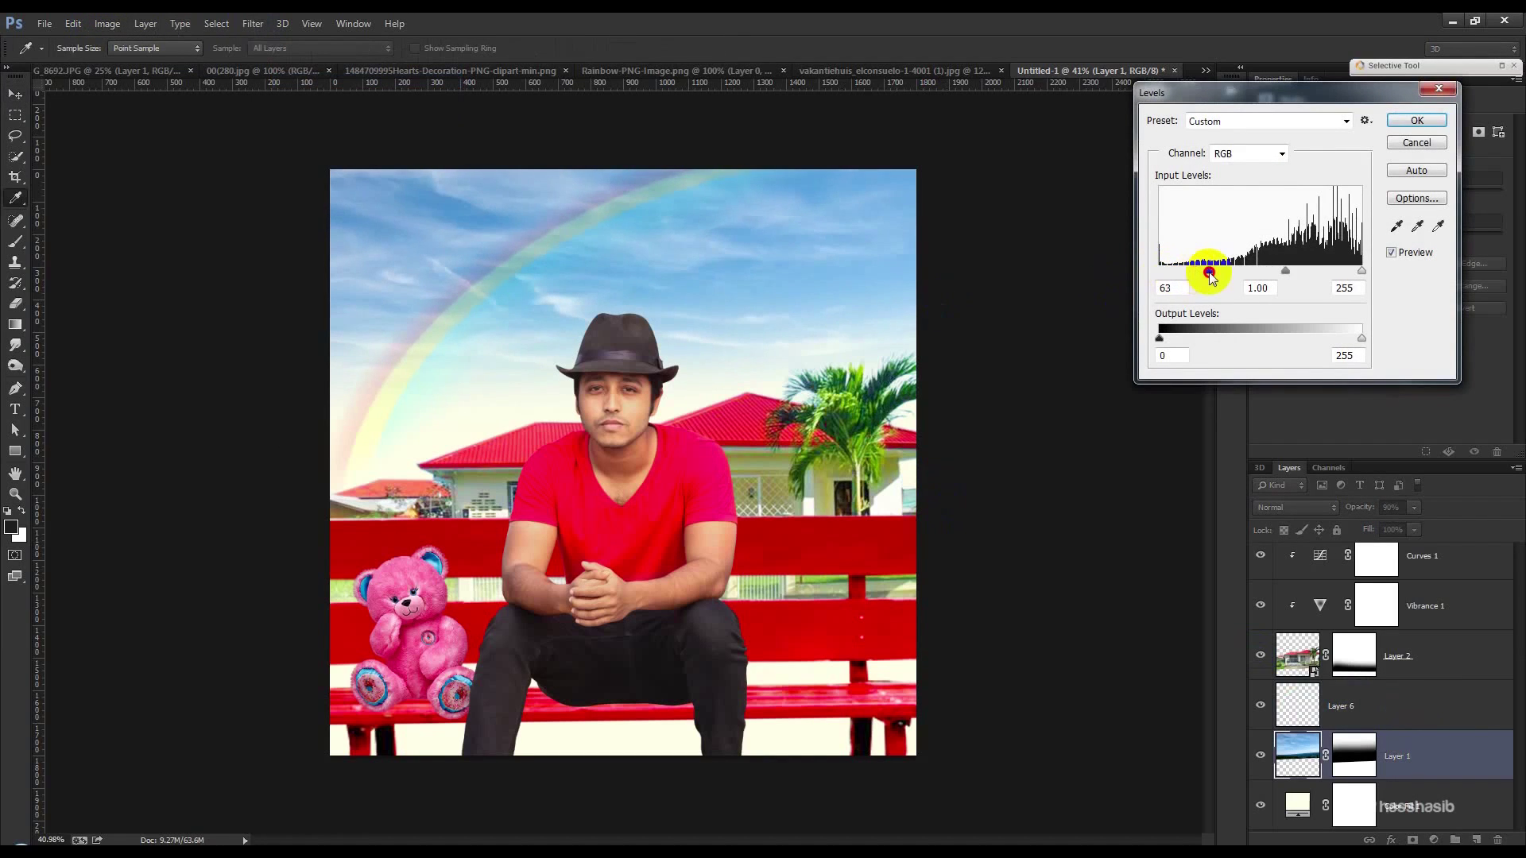
left_click(1416, 120)
key("v")
left_click_drag(830, 413, 836, 446)
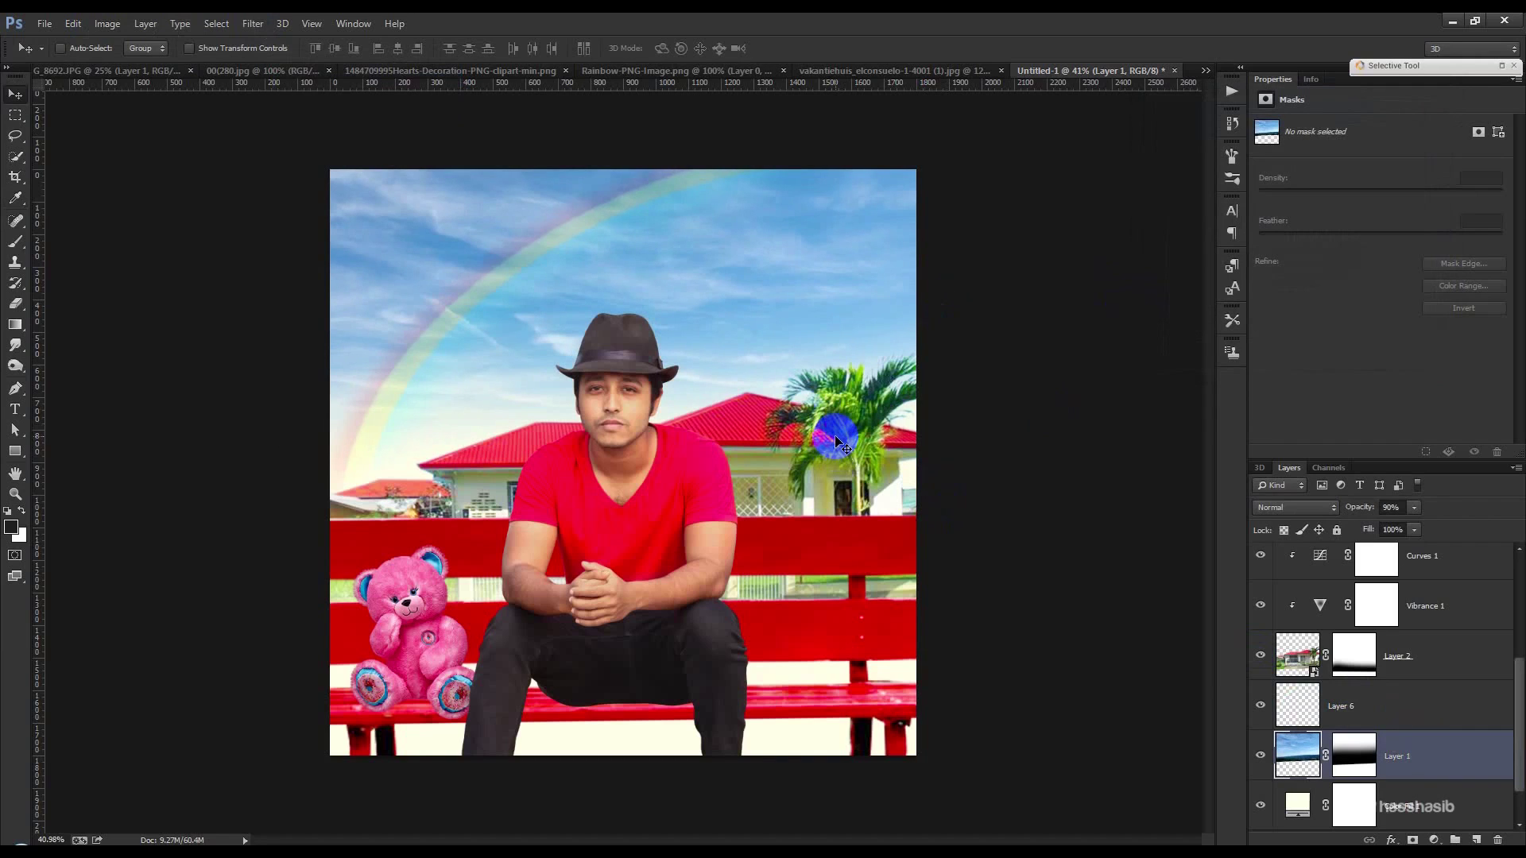
- Set the opacity of the rainbow layer, Layer 6, to 62%
scroll(1443, 584, "up", 3)
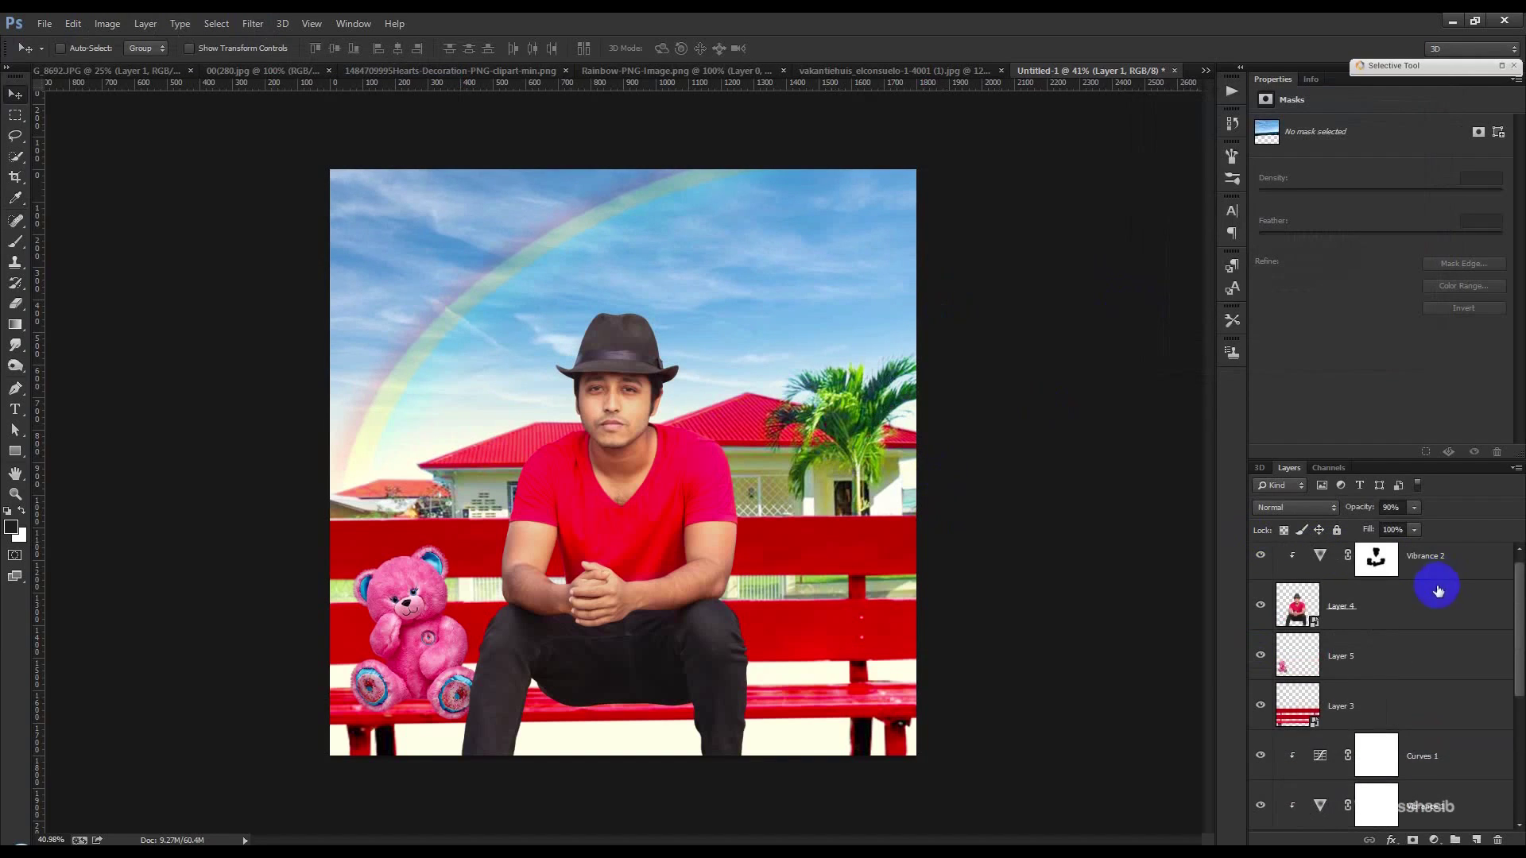
scroll(1391, 623, "down", 3)
left_click(1403, 717)
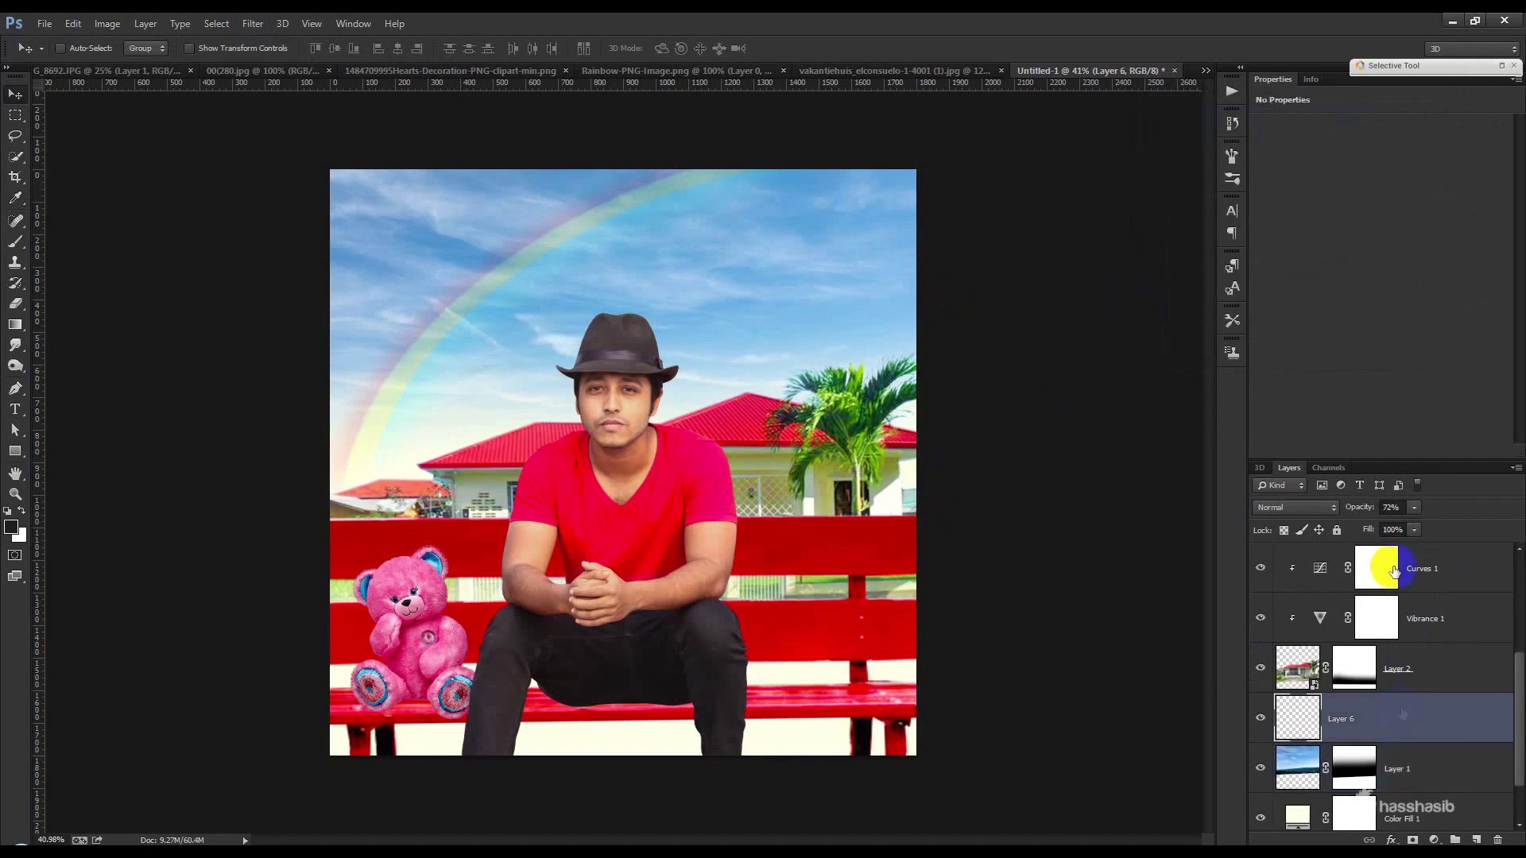
left_click_drag(1346, 509, 791, 573)
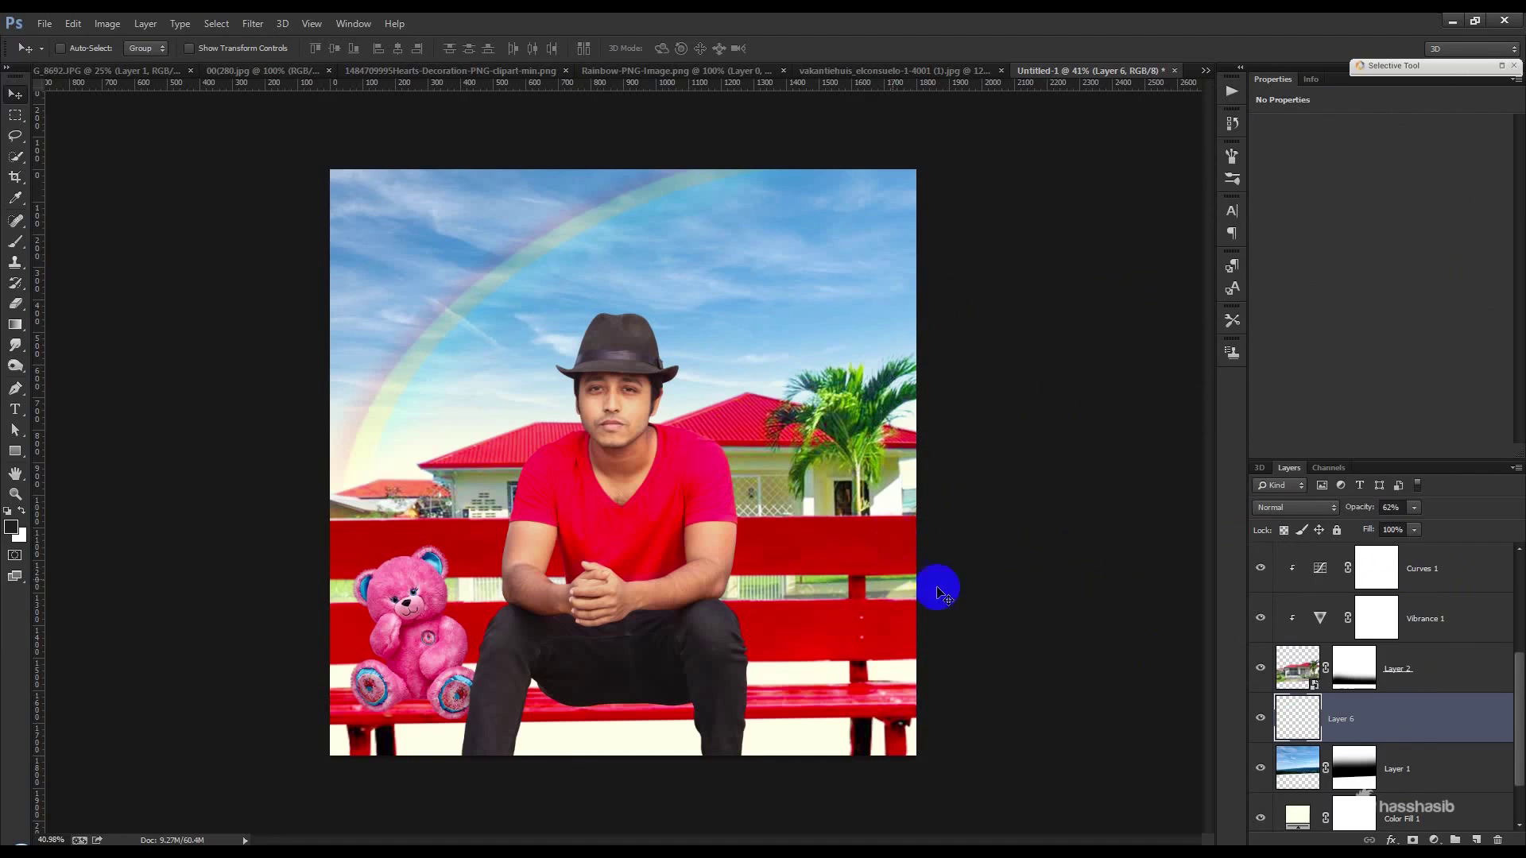
scroll(1400, 759, "down", 1)
left_click(1420, 764)
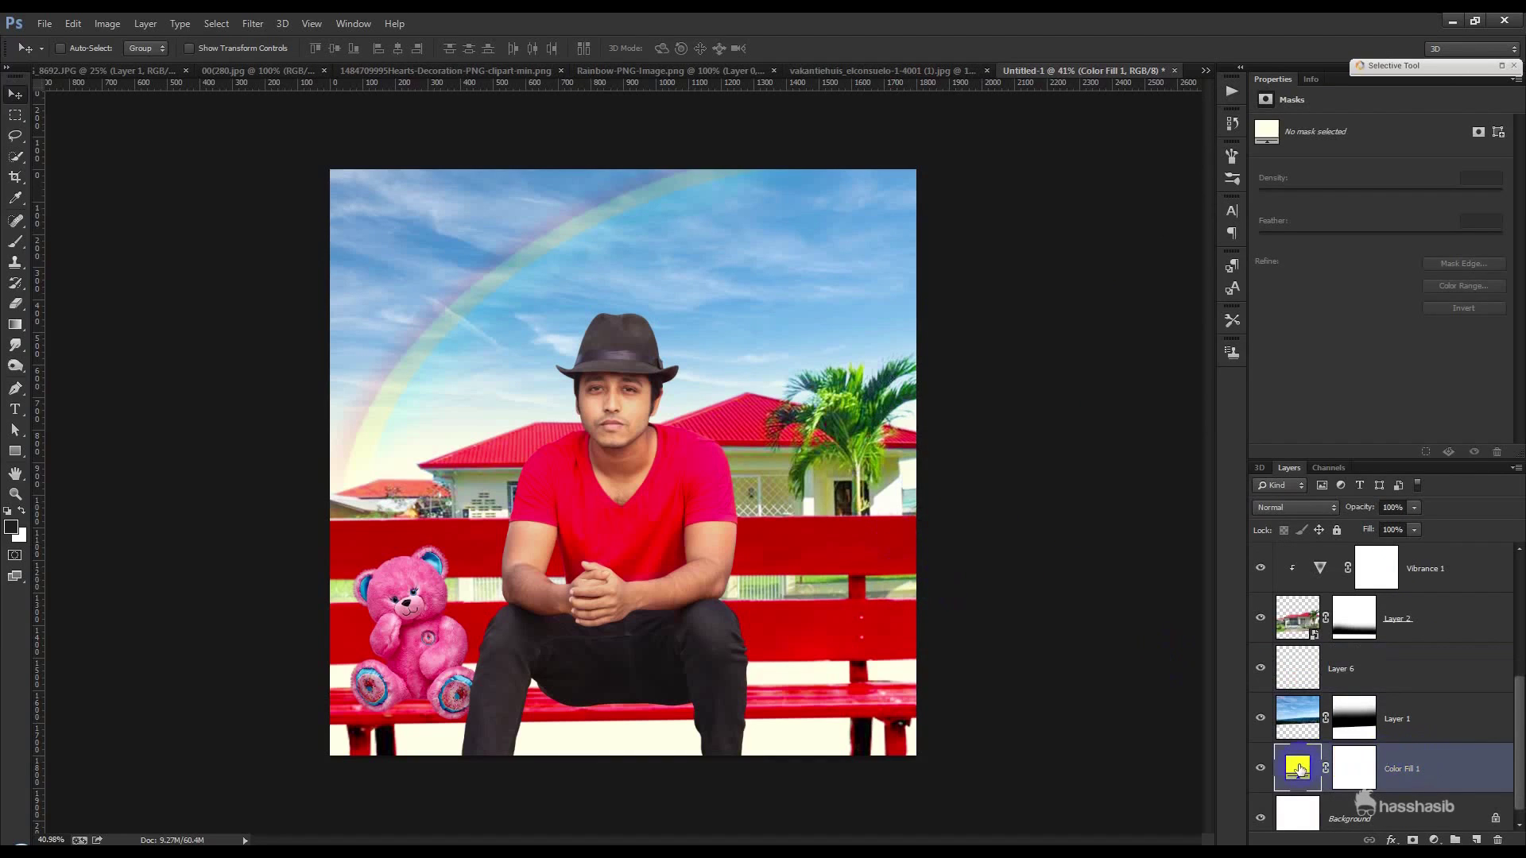
double_click(1299, 768)
left_click(883, 586)
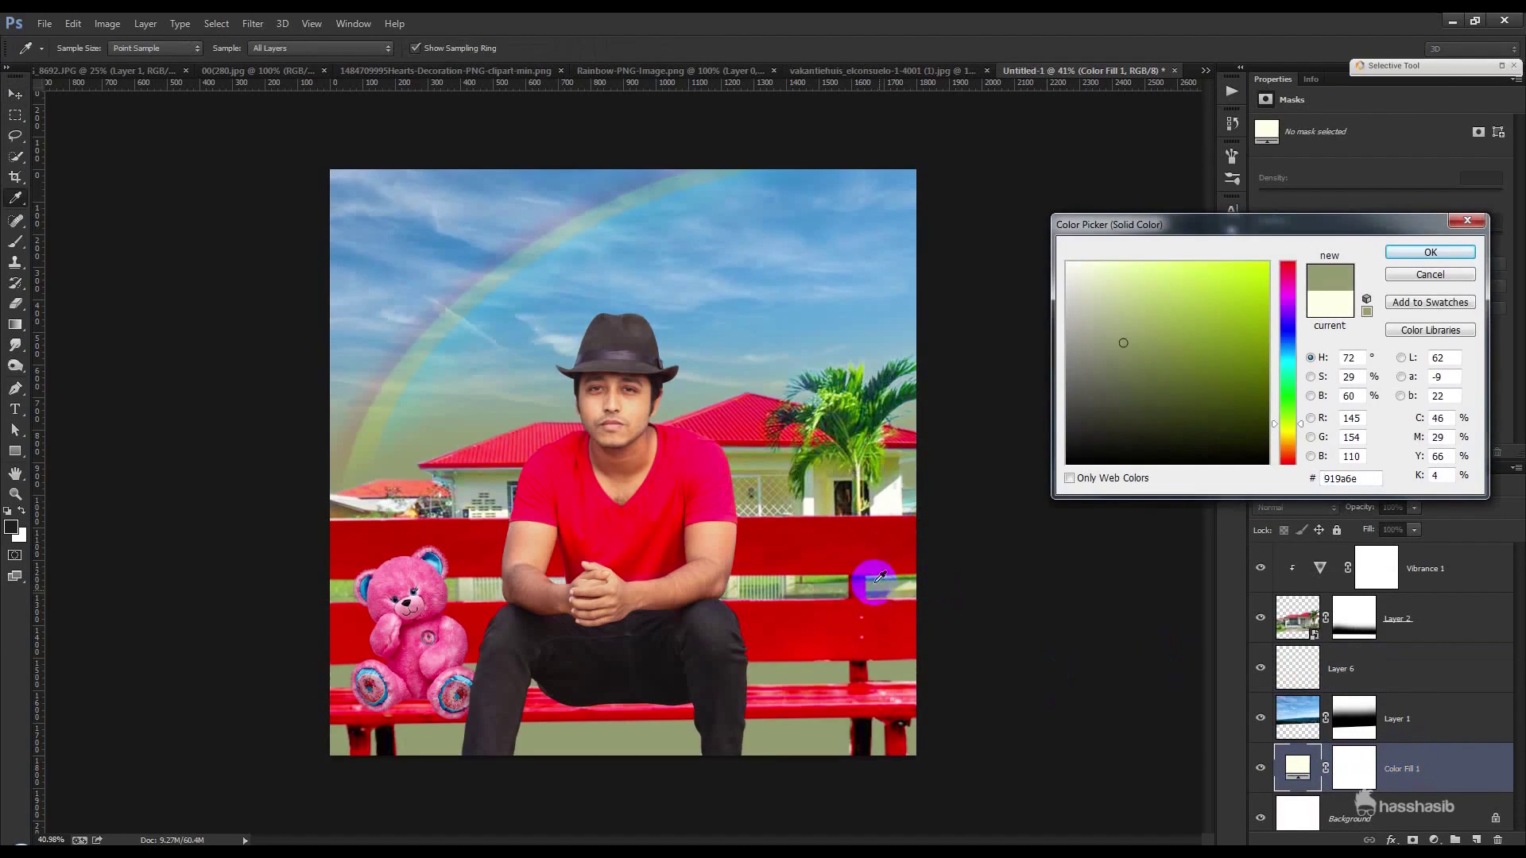
left_click(1403, 274)
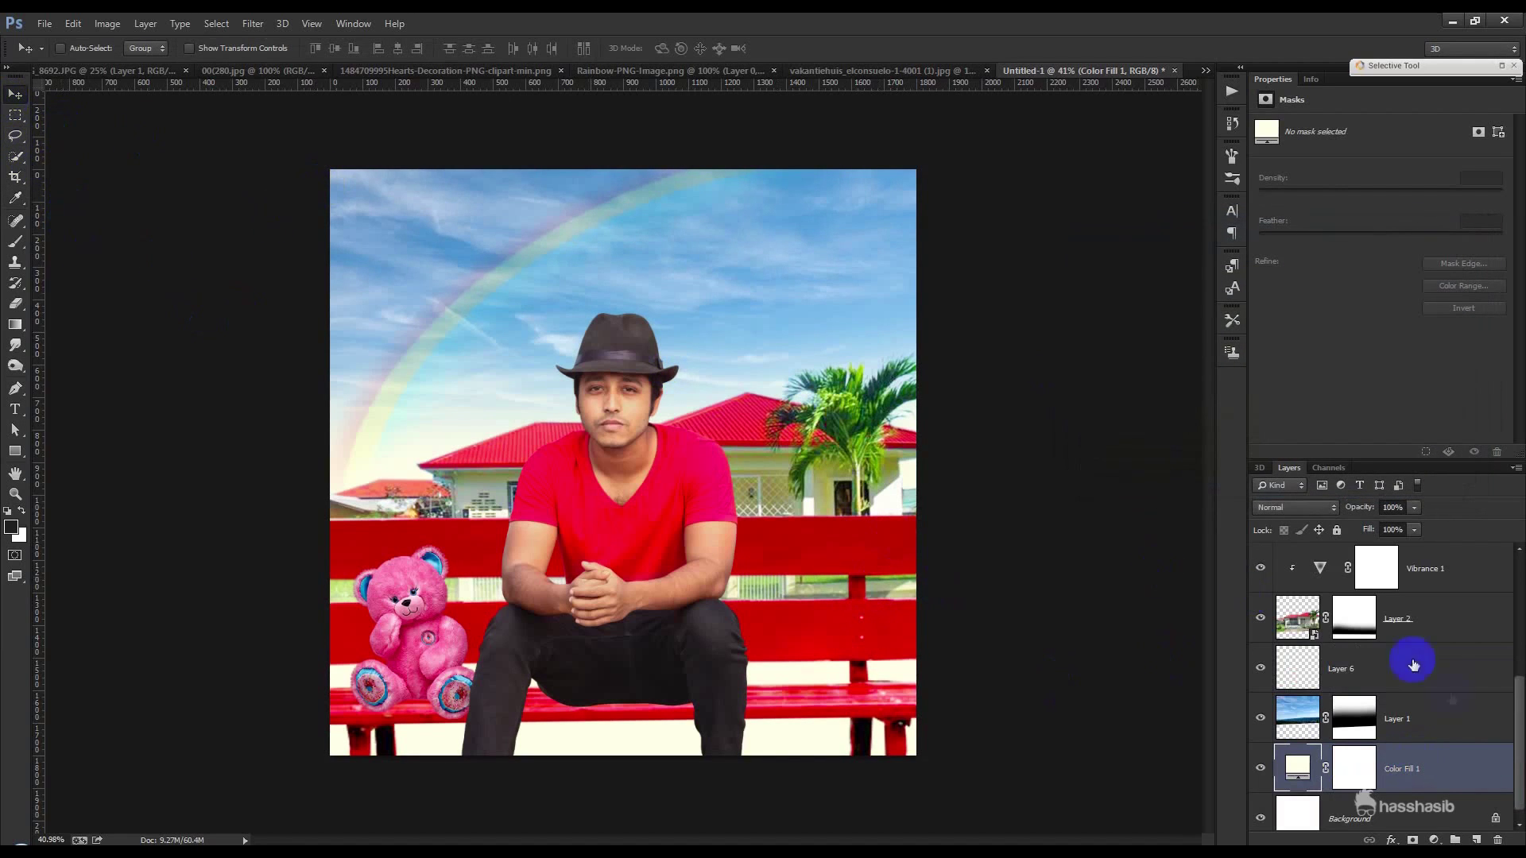
- Rotate the red bench on Layer 3 by about -0.6° with Free Transform
scroll(1413, 664, "up", 2)
left_click(1431, 568)
key("ctrl+t")
left_click_drag(1155, 543, 1161, 543)
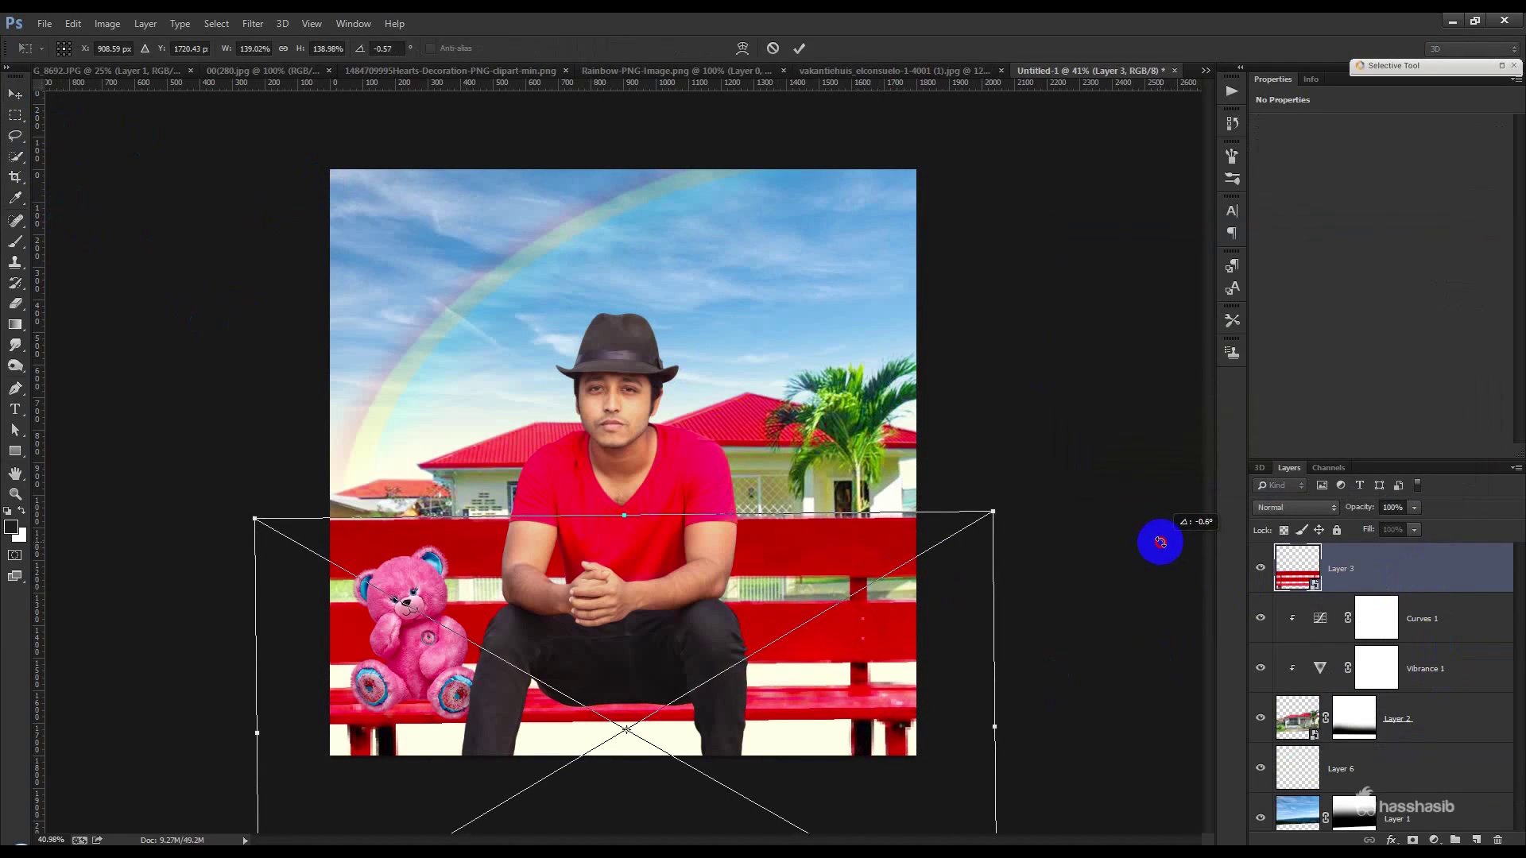
key("Return")
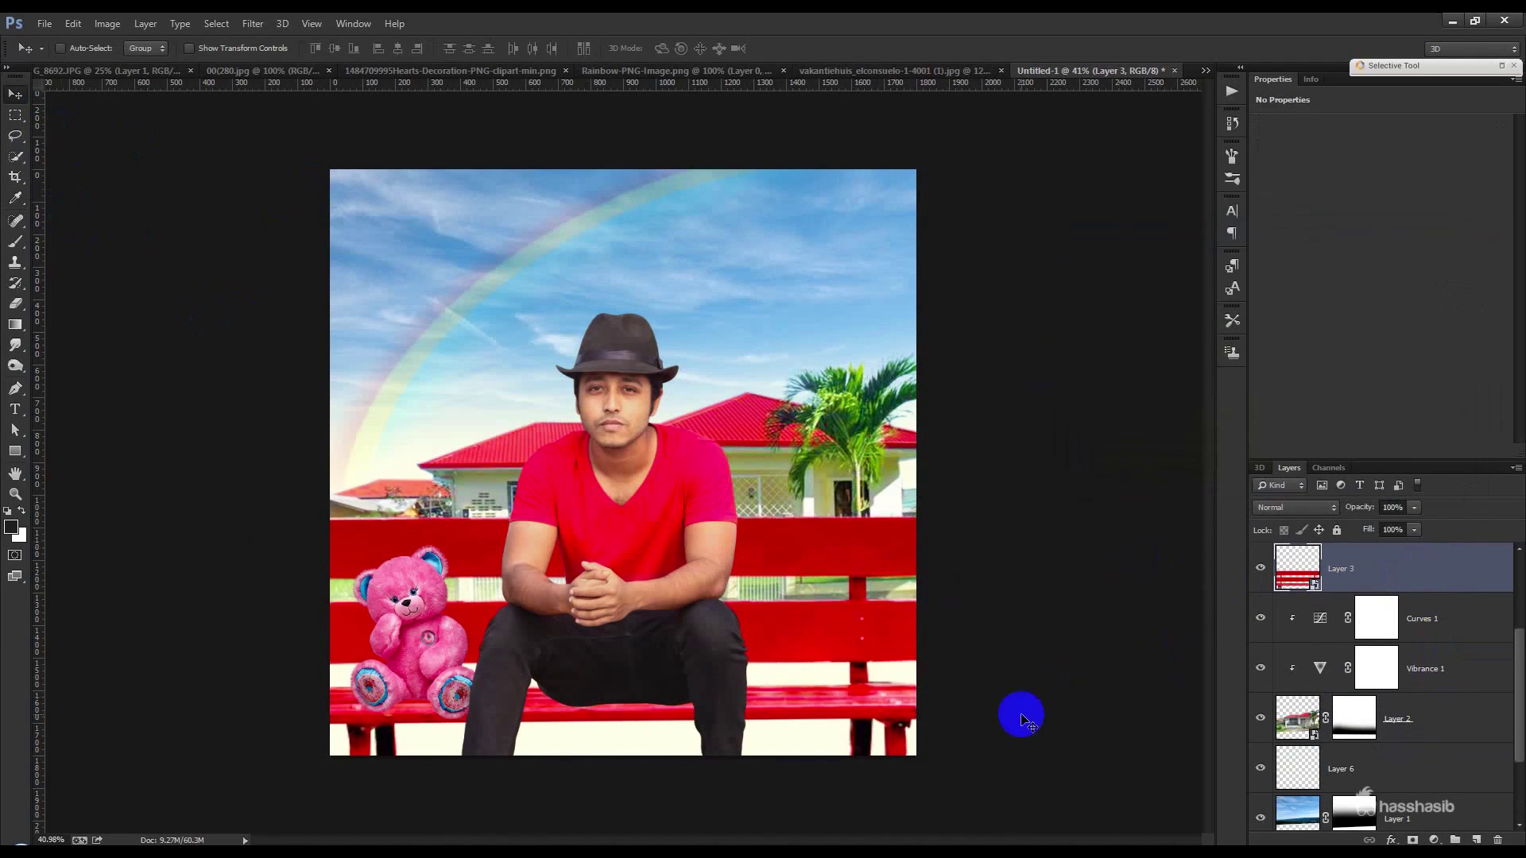
- Close the rainbow and house source documents without saving the changes
left_click(664, 71)
left_click(821, 70)
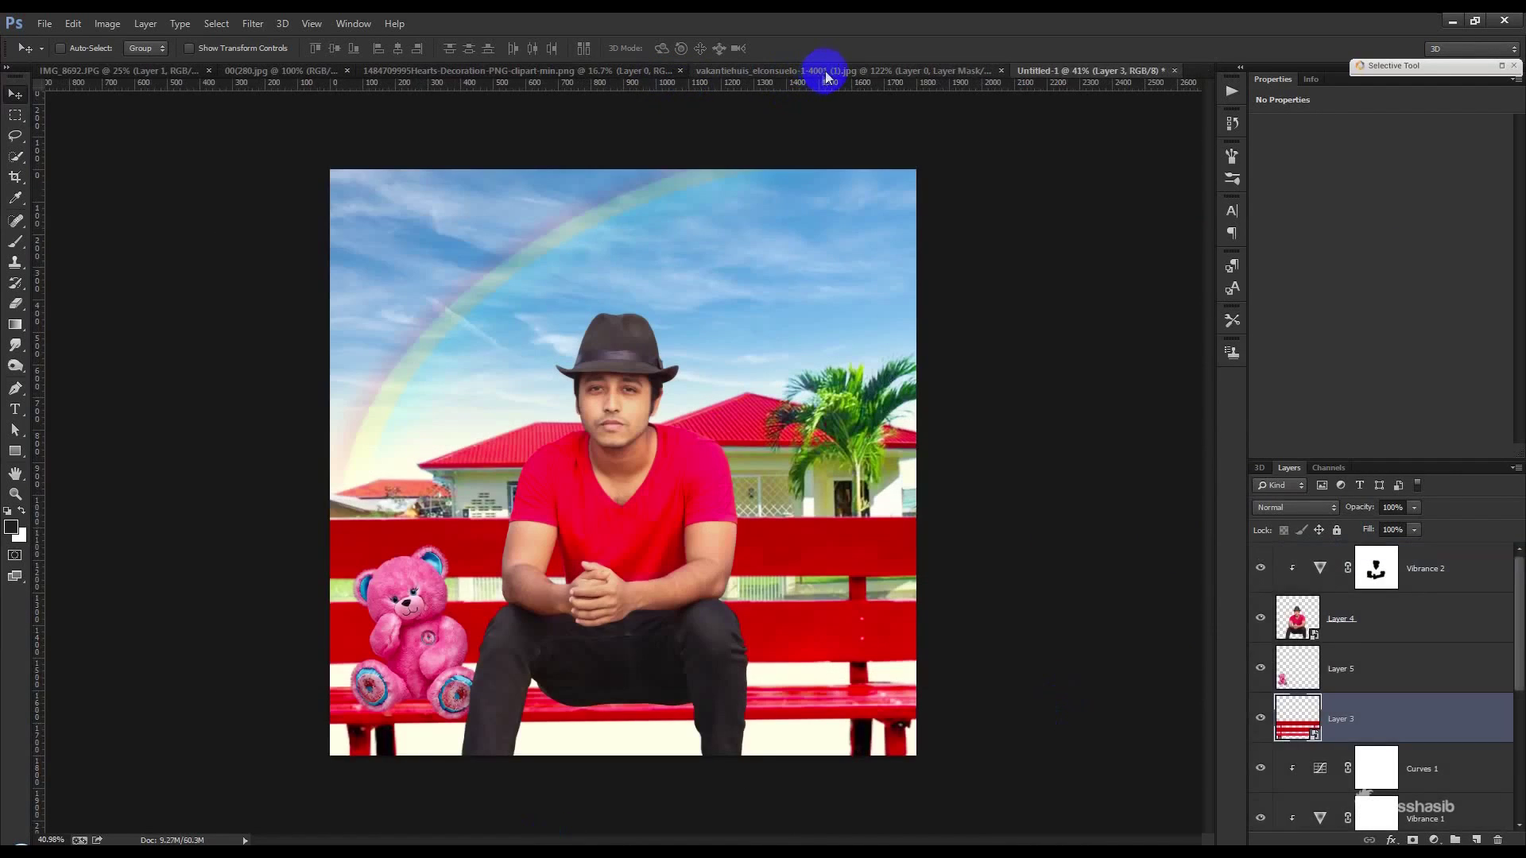
left_click(827, 71)
left_click(1008, 71)
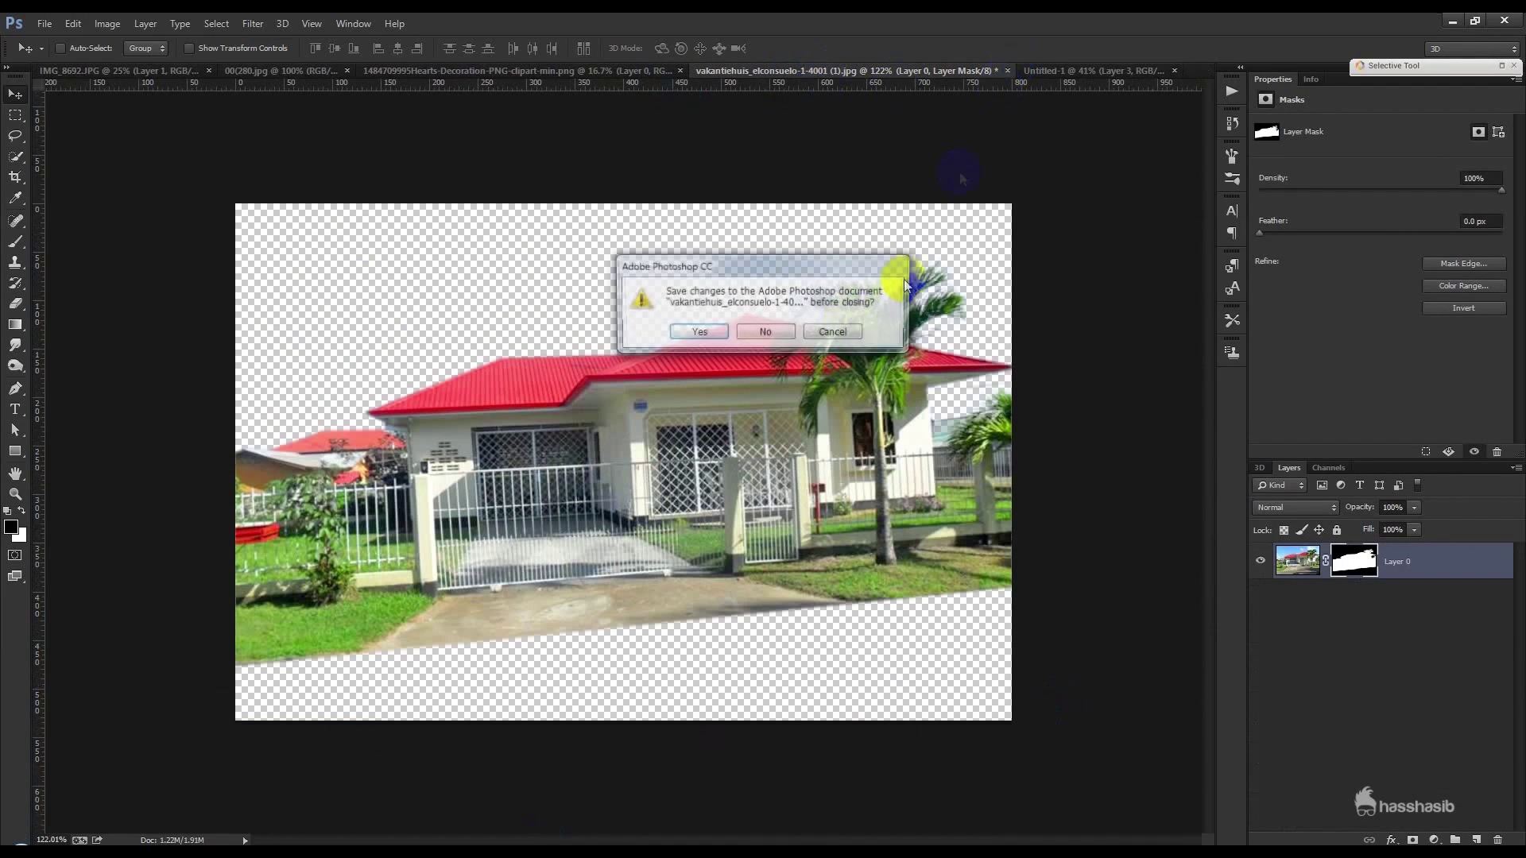
left_click(780, 330)
- Bring the hearts clipart into the composite as a new layer and place it beneath the bench's Layer 3
left_click(668, 73)
left_click_drag(630, 283, 791, 314)
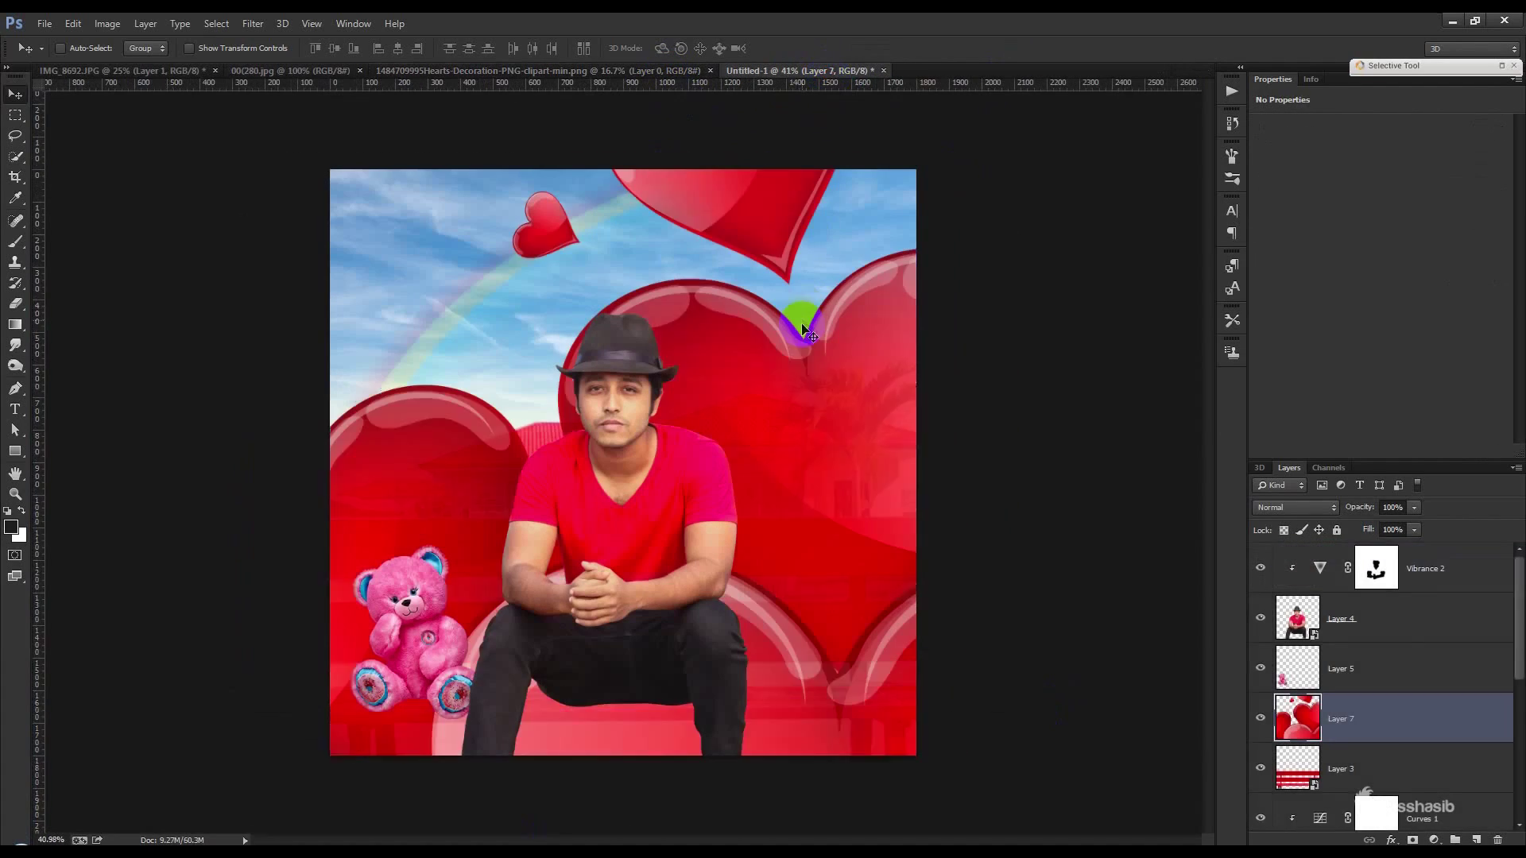
left_click_drag(1383, 731, 1360, 791)
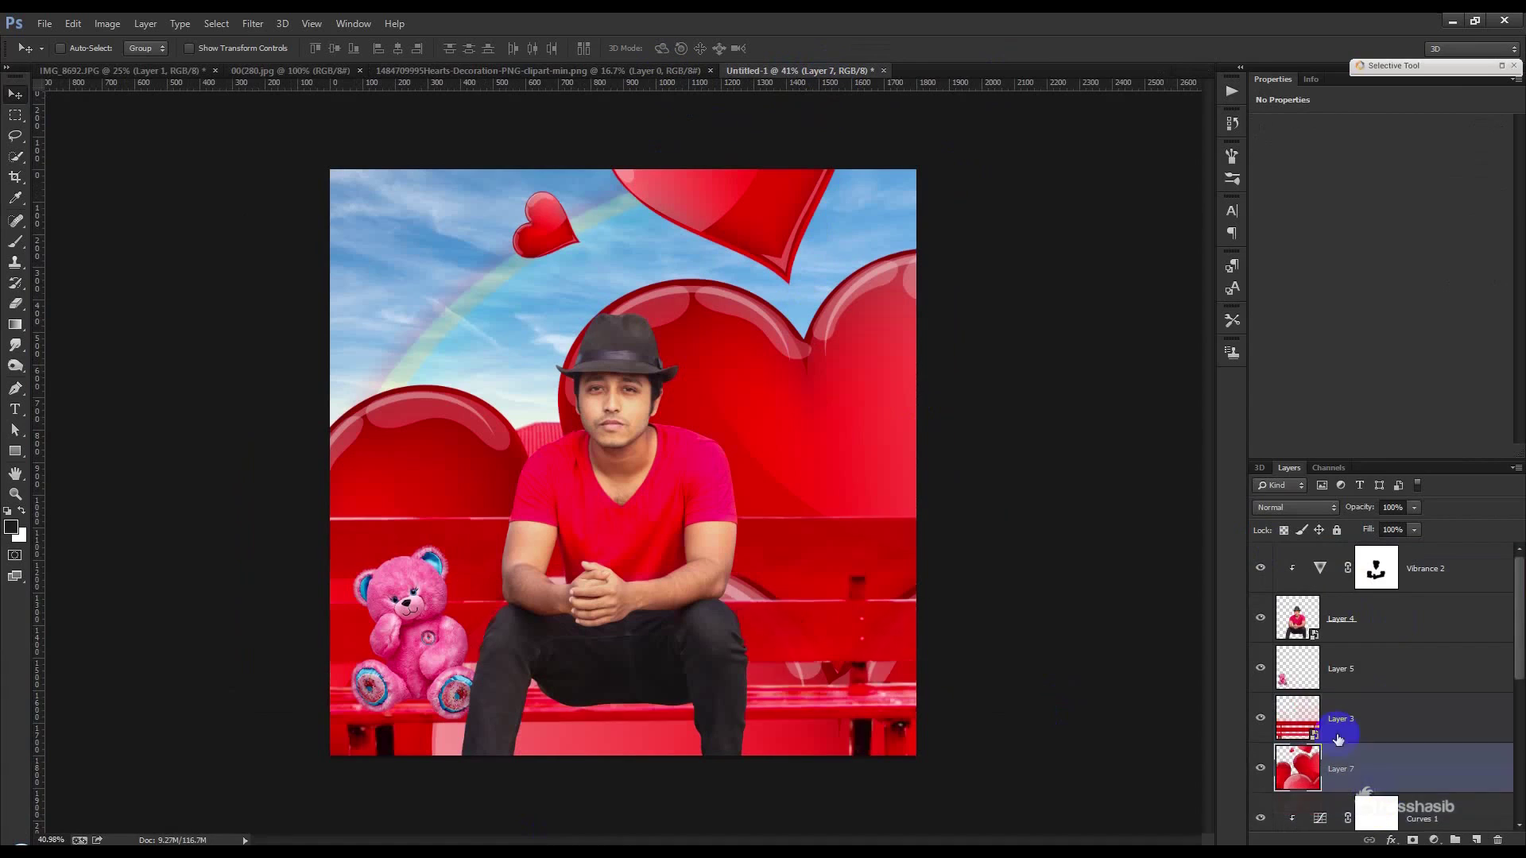
- Scale the hearts to 15% and place them between the rainbow's lower end and the man, just above the bench
key("ctrl+t")
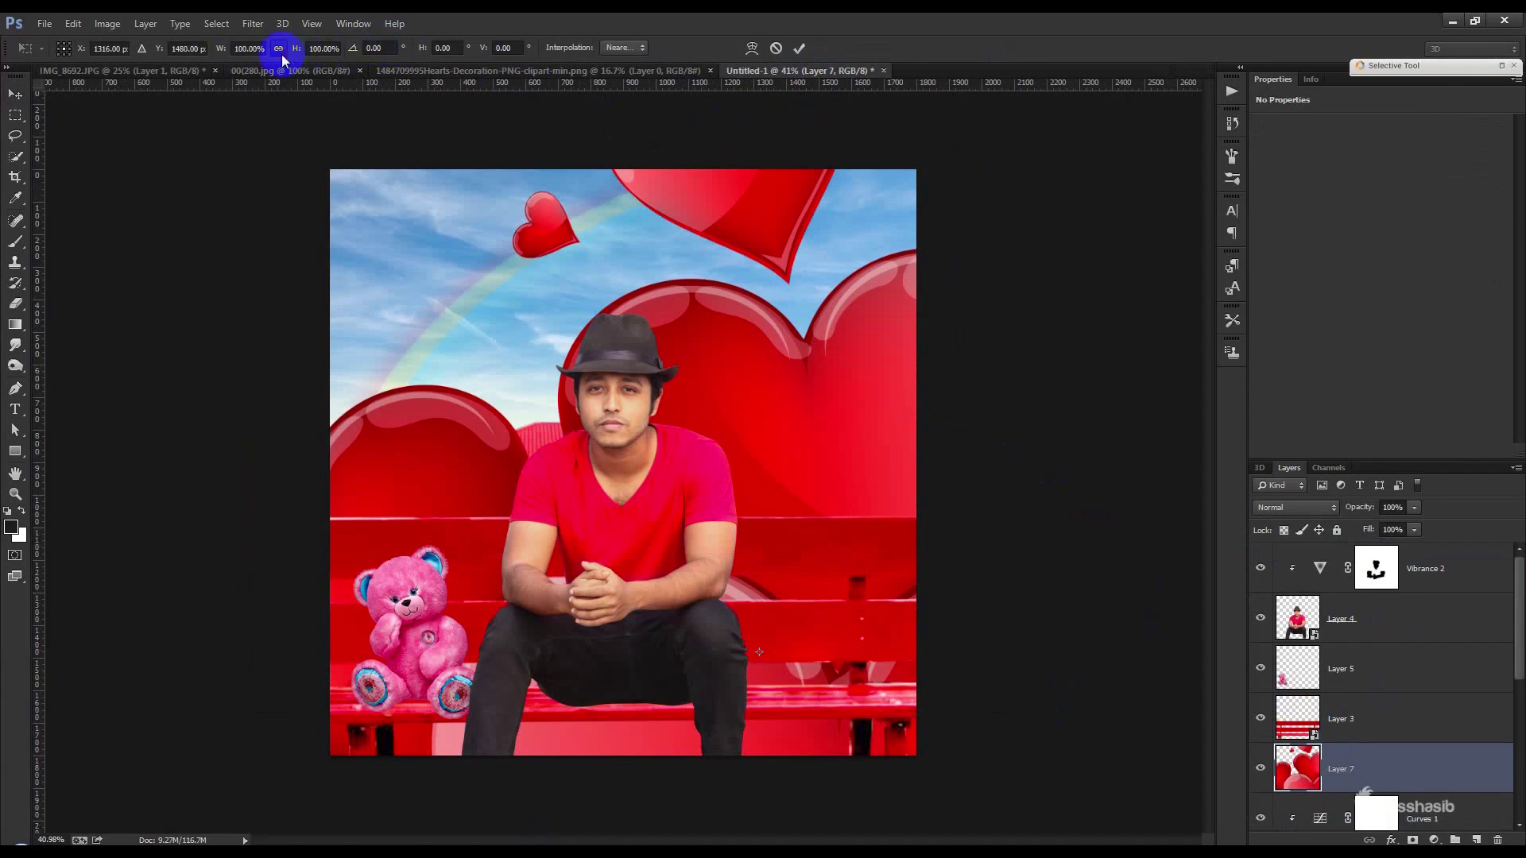
left_click_drag(222, 52, 153, 109)
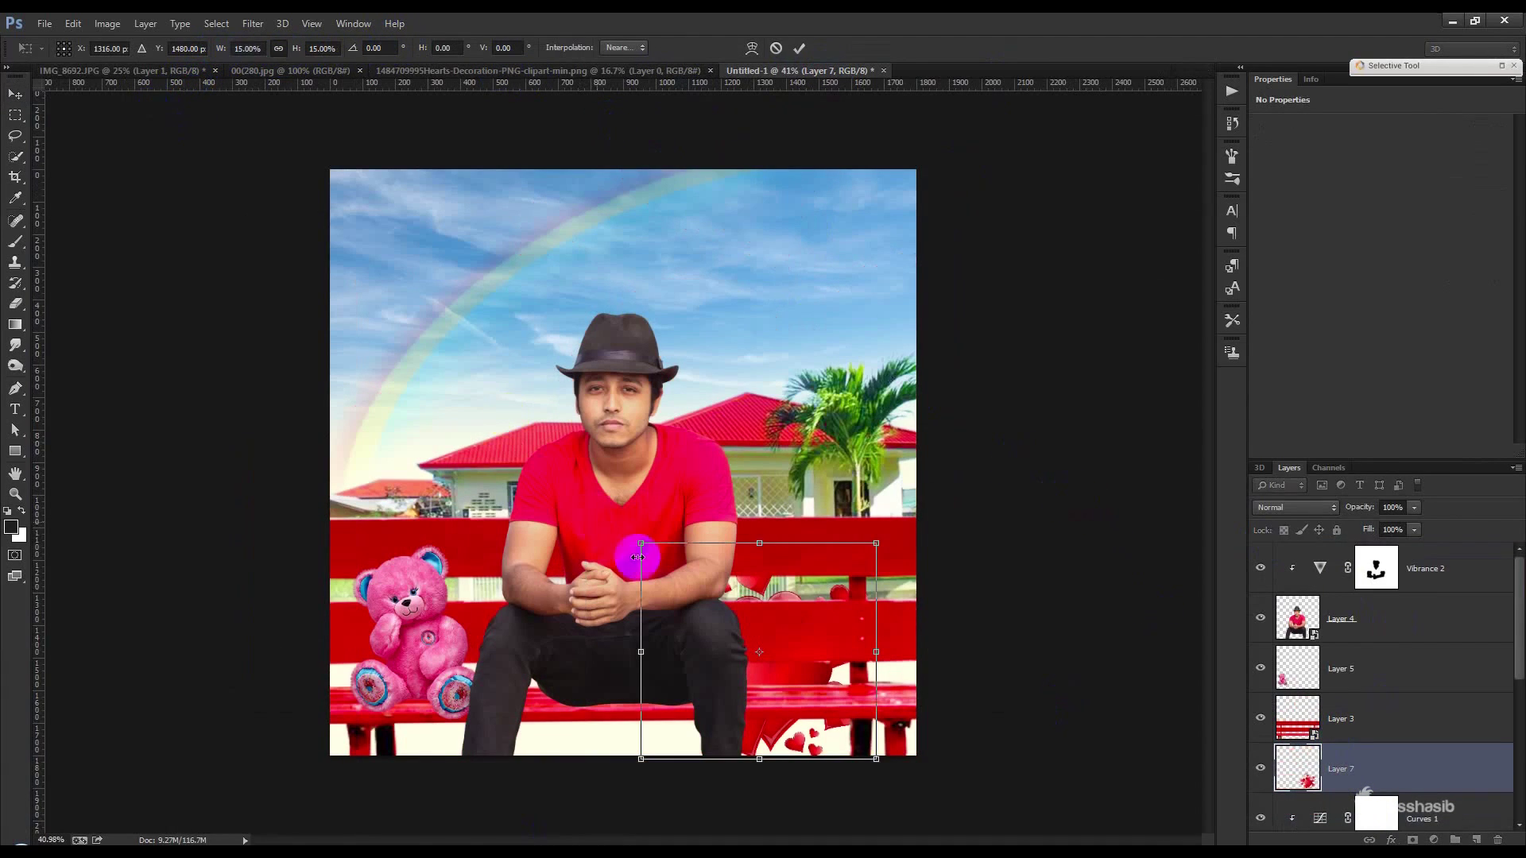
left_click_drag(787, 596, 496, 372)
left_click_drag(584, 319, 580, 383)
- Try the hearts on the palm tree side of the man enlarged to about 133%, and undo the change
left_click_drag(511, 431, 791, 447)
key("Return")
key("ctrl+t")
left_click_drag(838, 384, 806, 397)
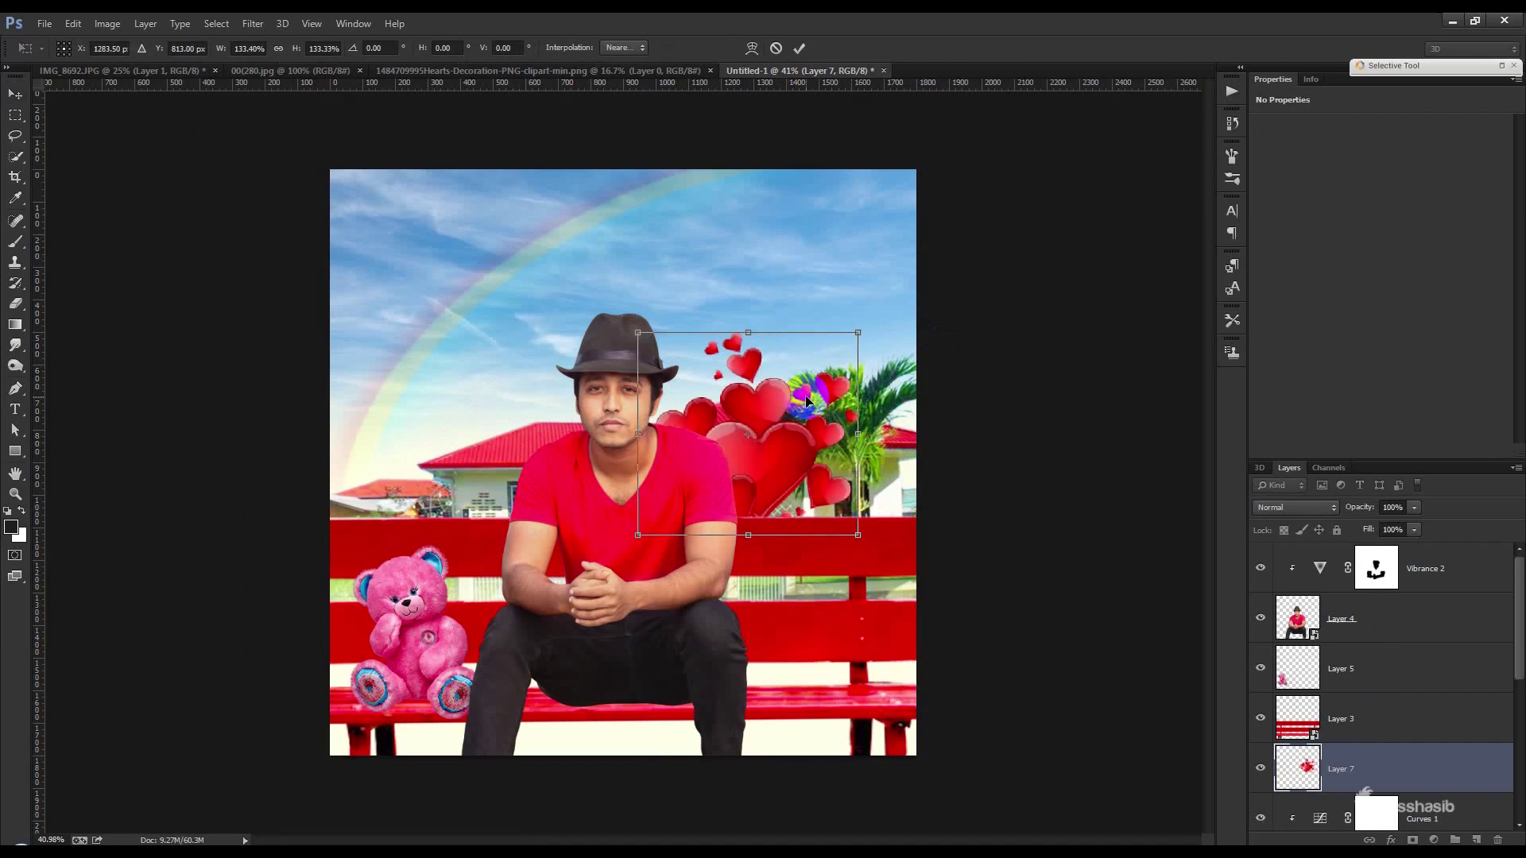
key("Return")
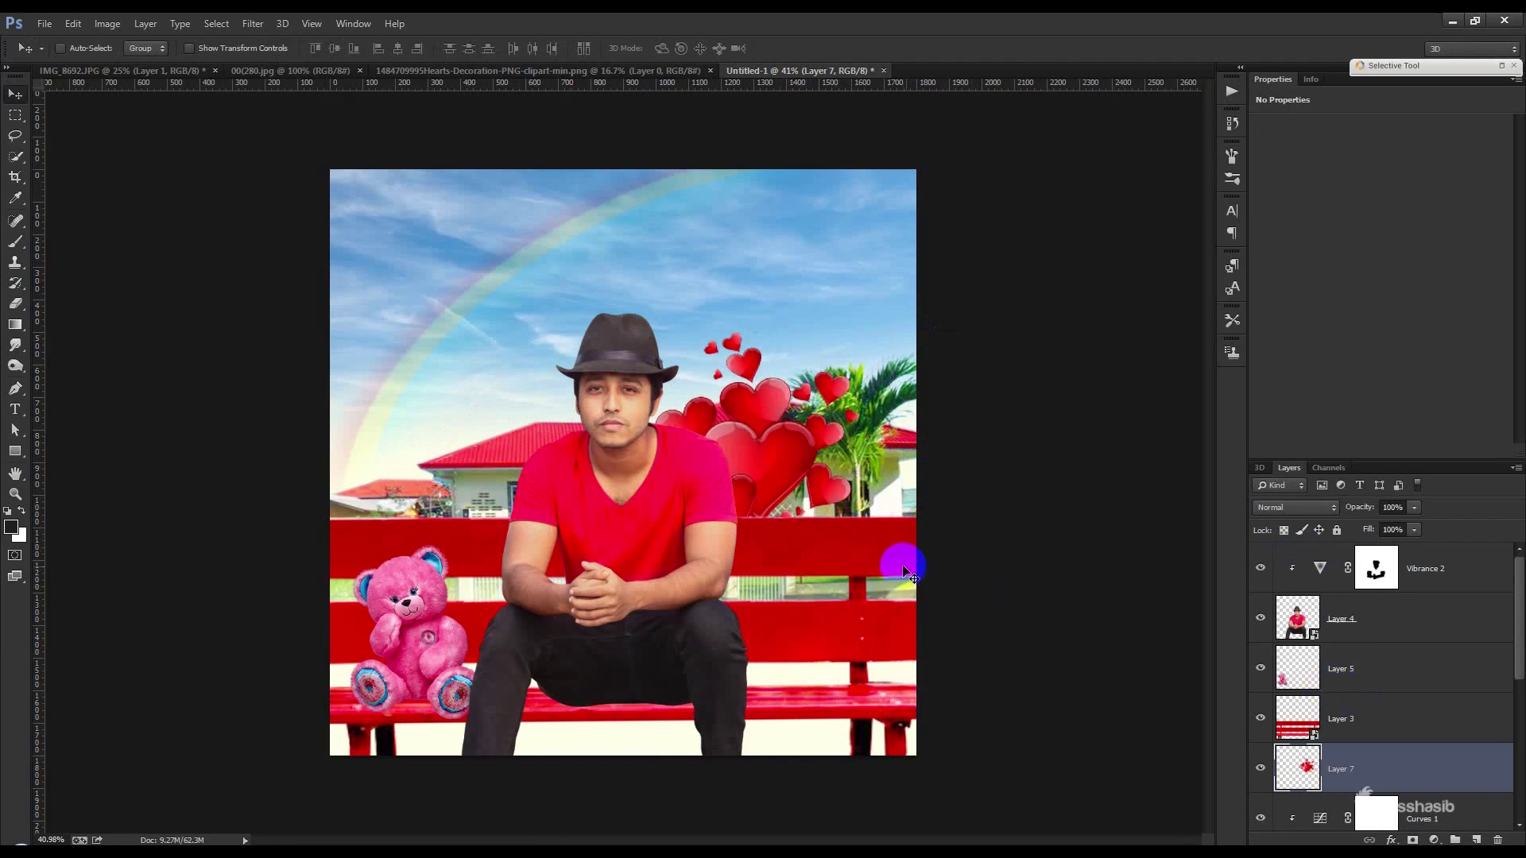
key("ctrl+alt+z")
key("ctrl+alt+z")
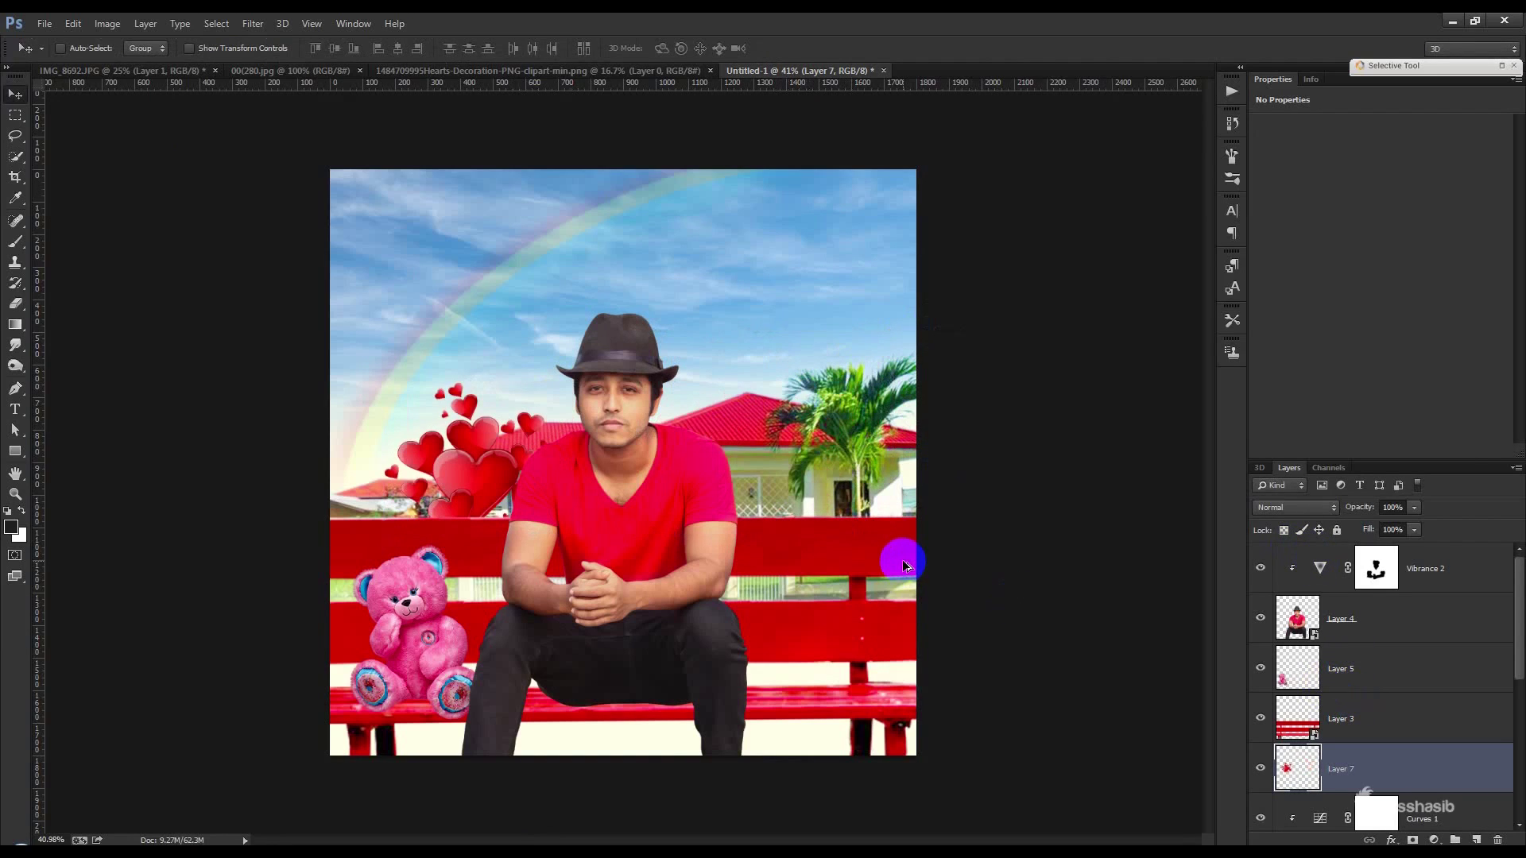
- Move the hearts beside the man in front of the palm tree and brighten them with Curves, mapping input 129 to output 156
left_click_drag(632, 547, 917, 540)
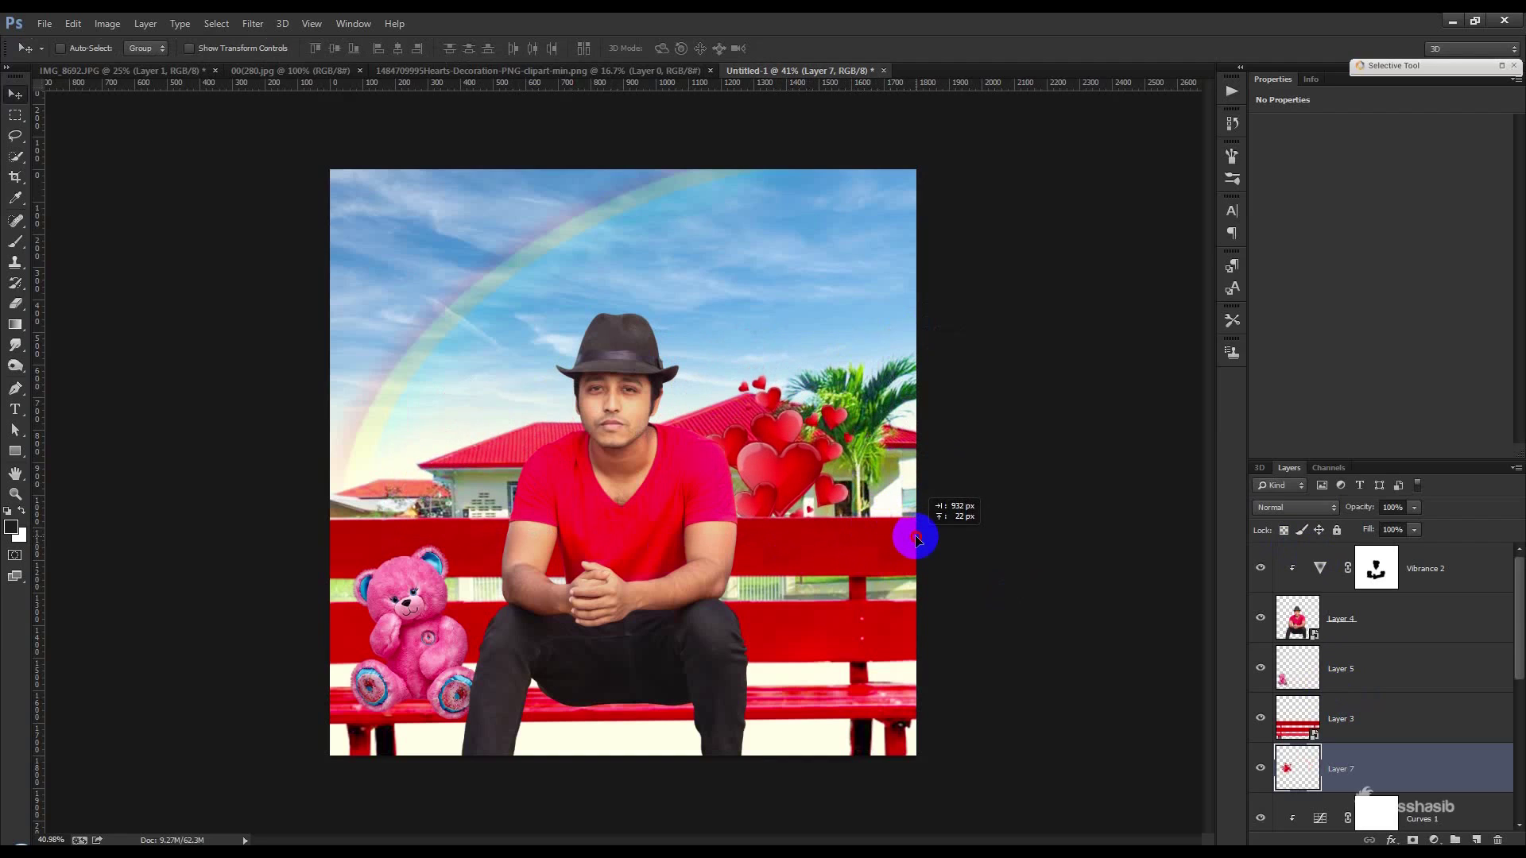
key("ctrl+m")
left_click_drag(1053, 340, 1053, 319)
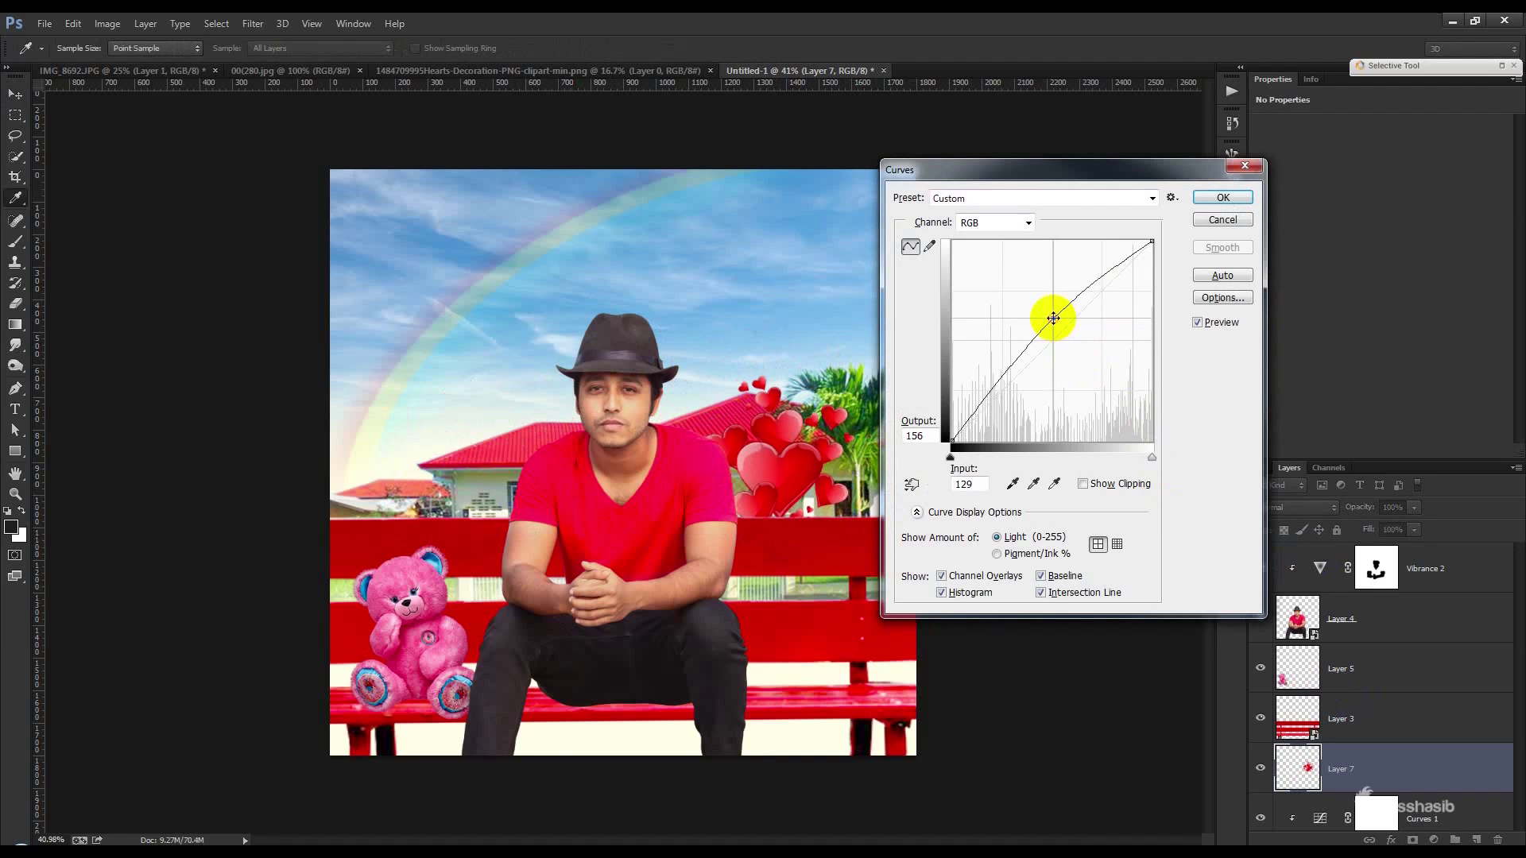
left_click(1221, 197)
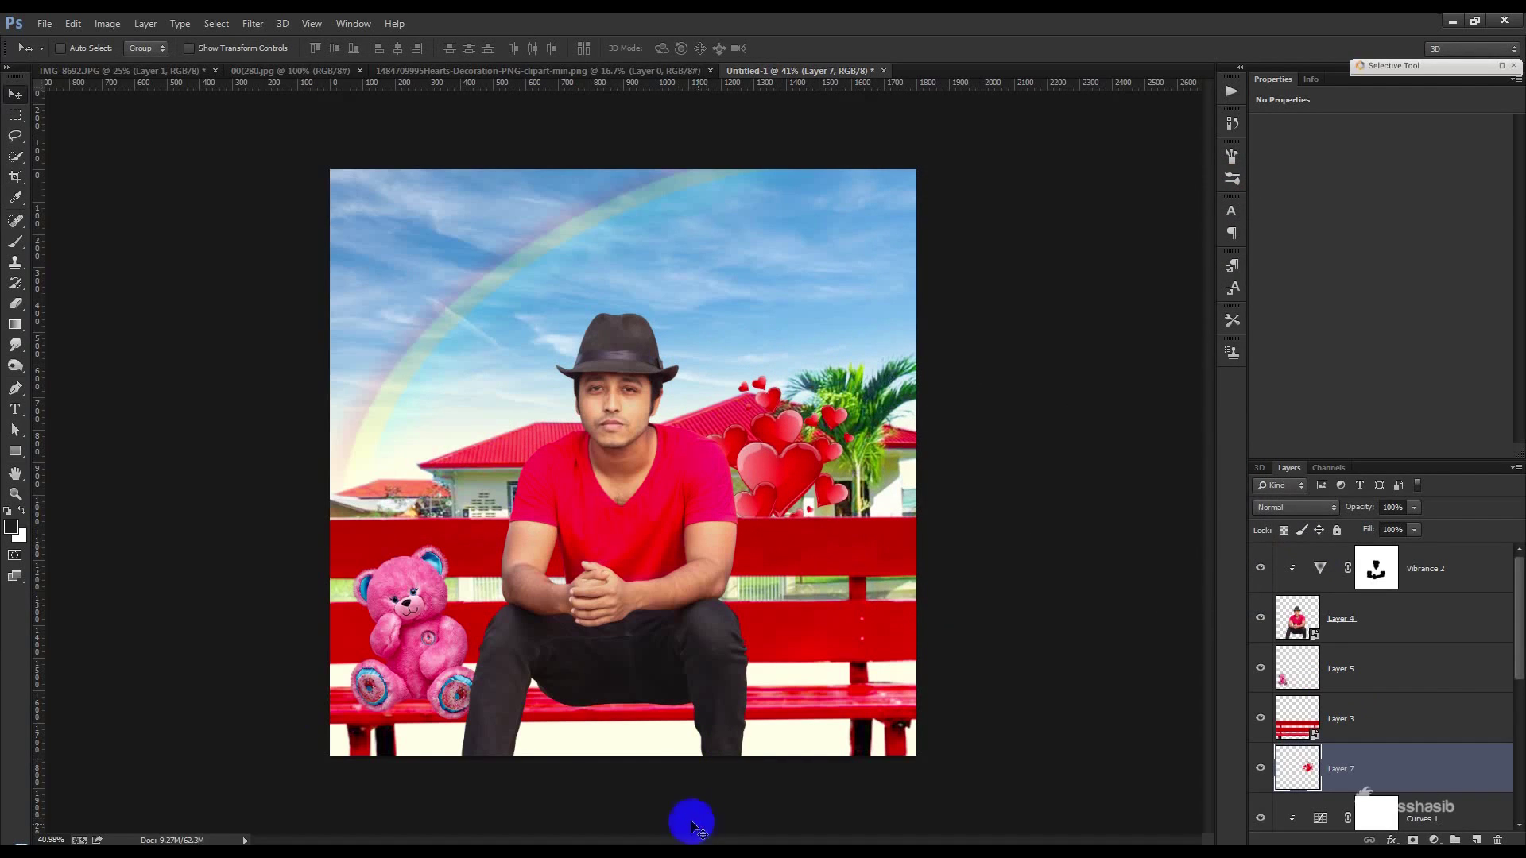
- Close the hearts source document and switch to the bouquet image 00(280).jpg
left_click(517, 71)
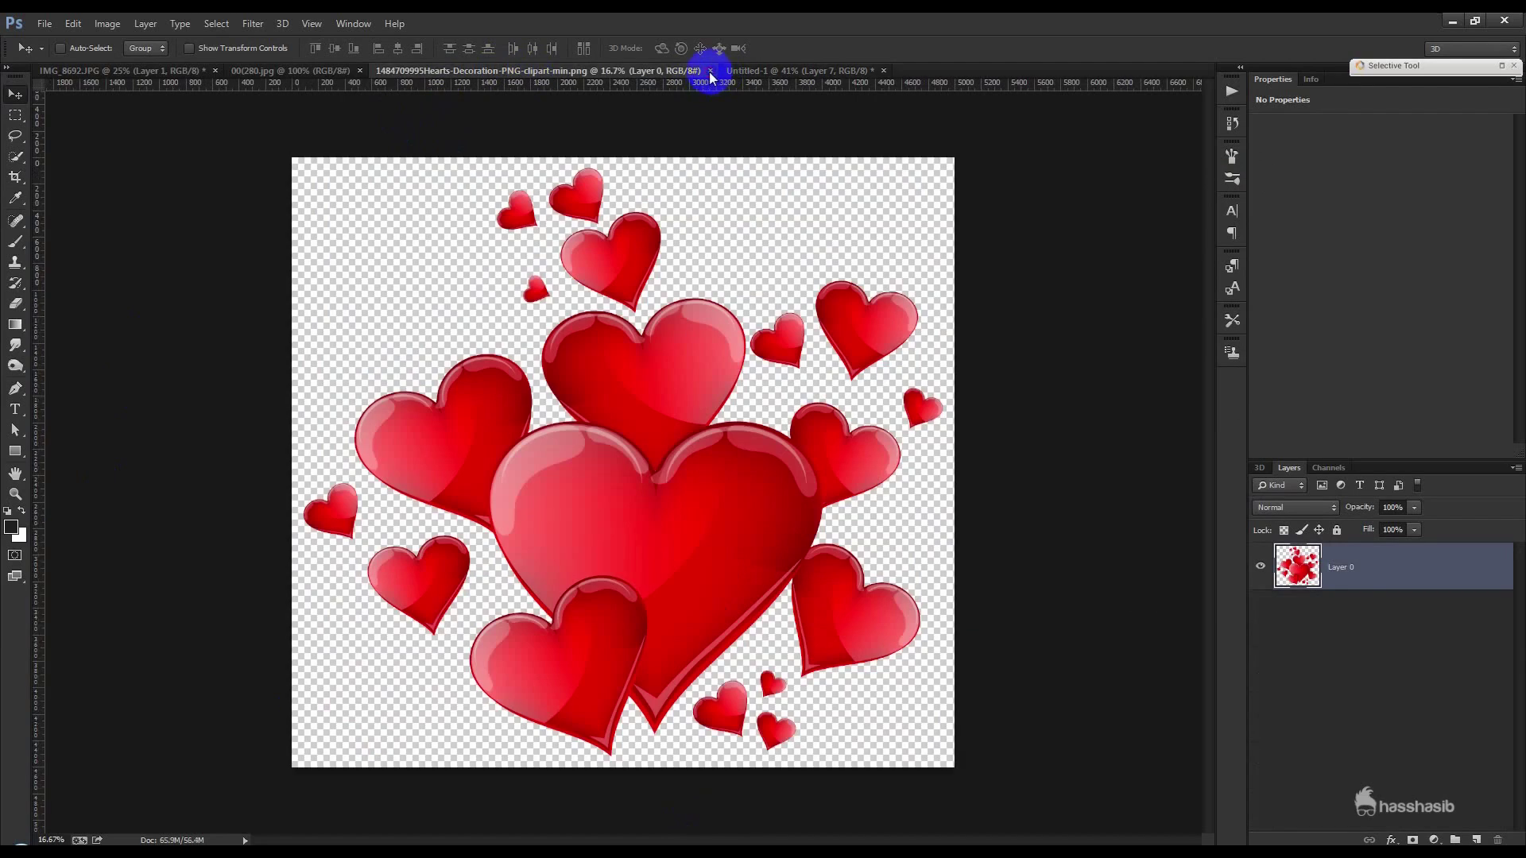
left_click(711, 71)
left_click(335, 74)
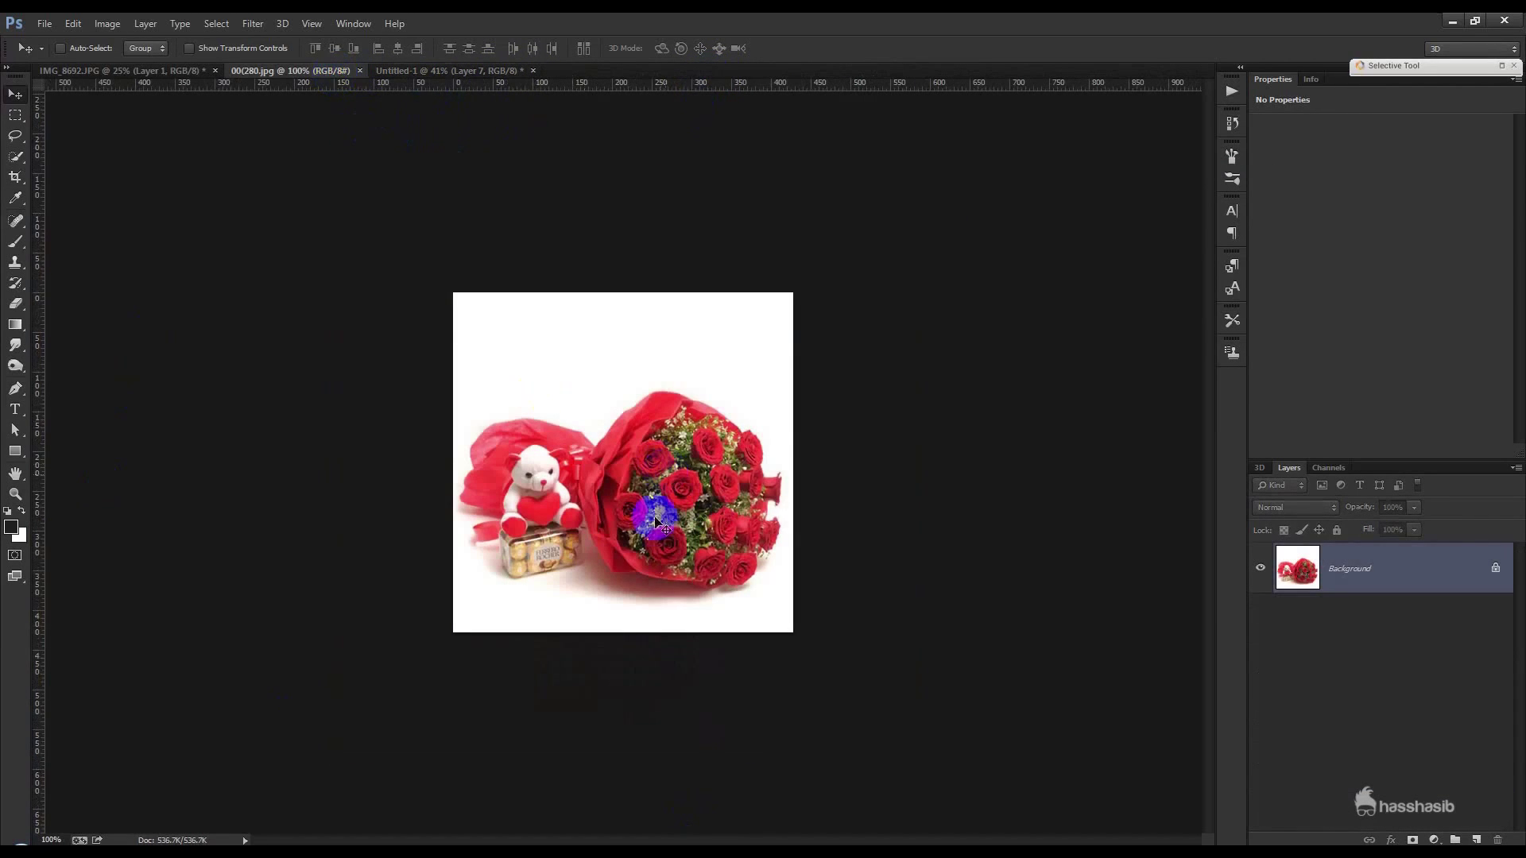
- Strengthen the bouquet image with Auto Contrast and a Levels adjustment, setting black input to 40 and white input to about 241
scroll(647, 509, "up", 3)
left_click(128, 30)
left_click(135, 103)
left_click(111, 24)
mouse_move(131, 65)
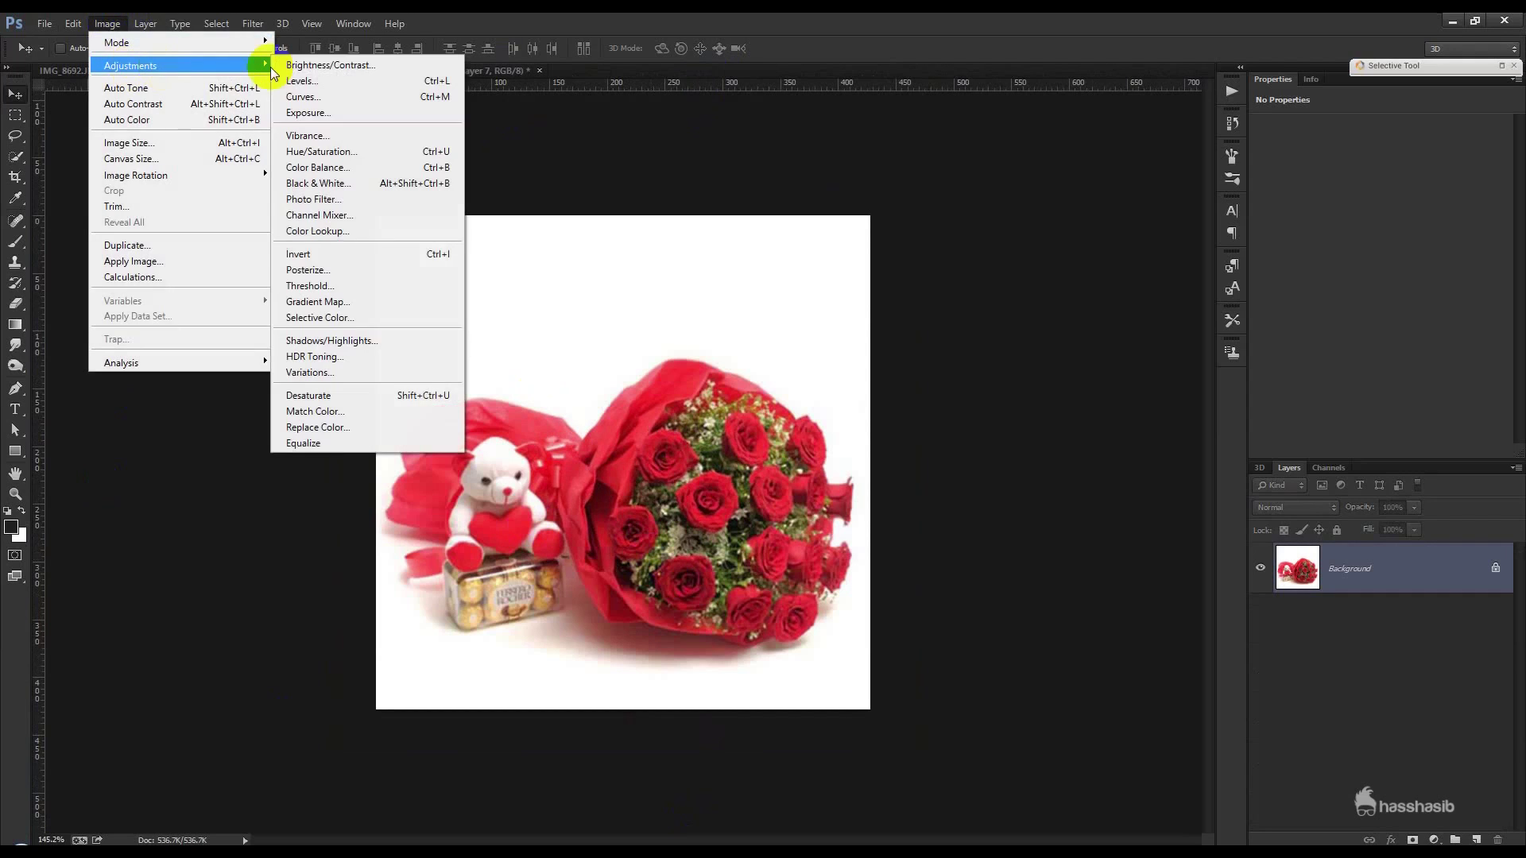
left_click(298, 79)
left_click_drag(1160, 272, 1191, 271)
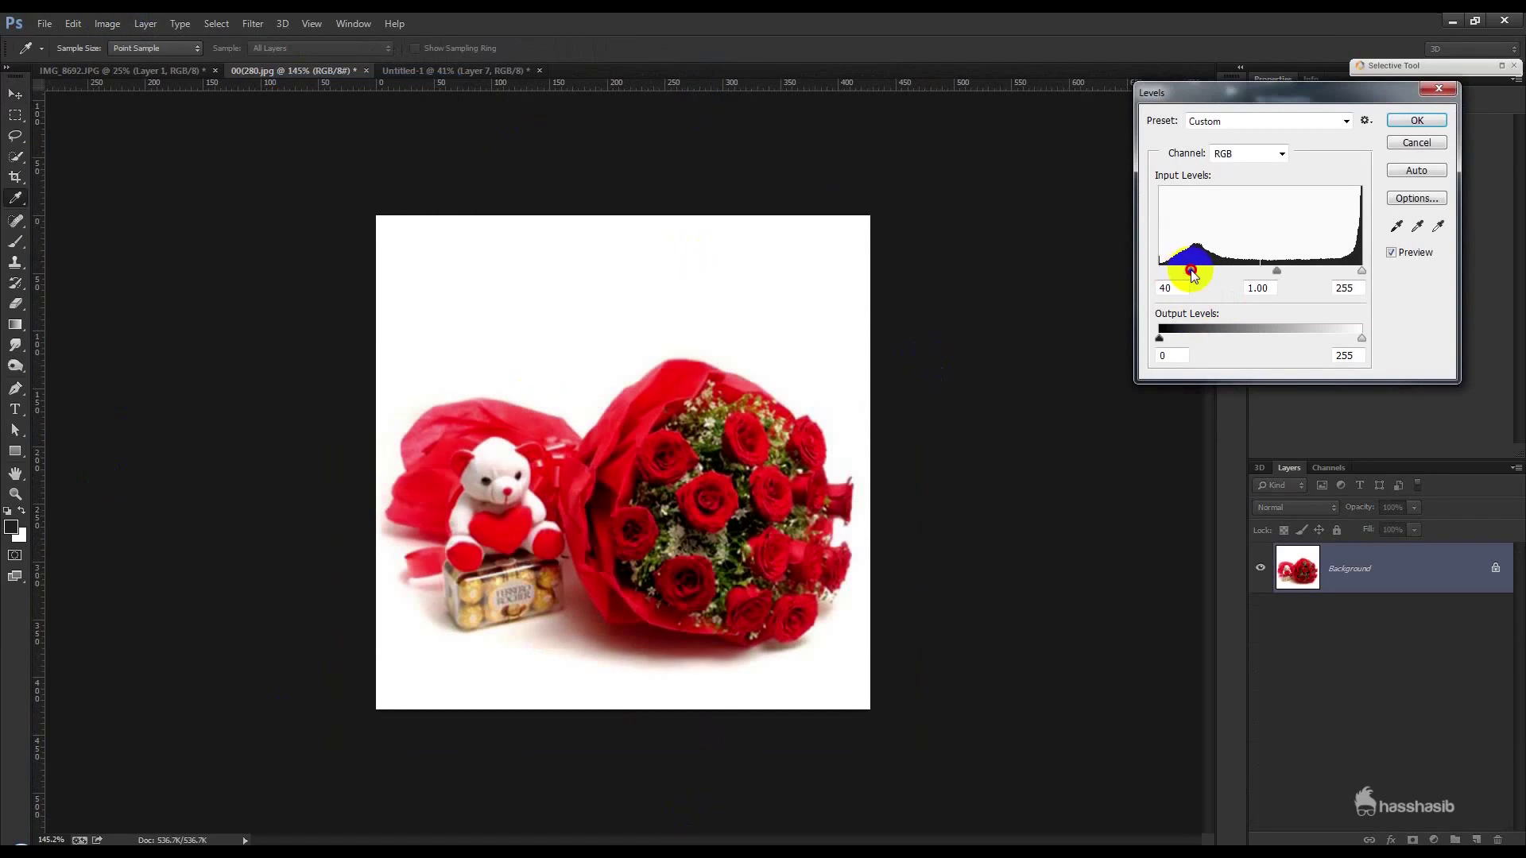
left_click_drag(1361, 272, 1341, 273)
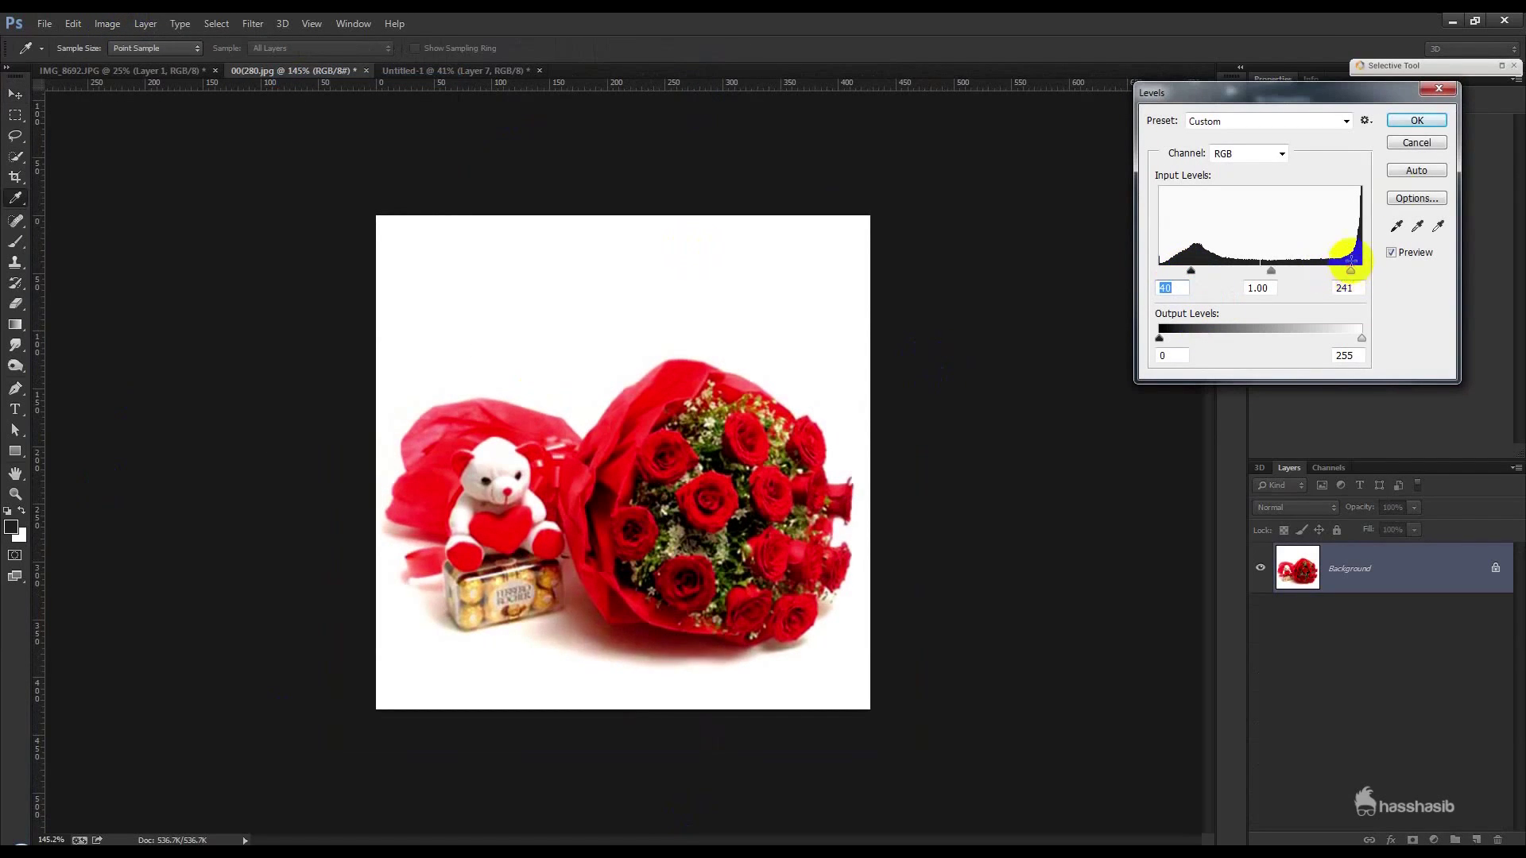
left_click(1417, 120)
- Outline the small teddy, chocolate box and rose bouquet with the Pen tool and mask out the white background
left_click(15, 391)
scroll(329, 622, "up", 9)
scroll(401, 540, "up", 1)
left_click(400, 532)
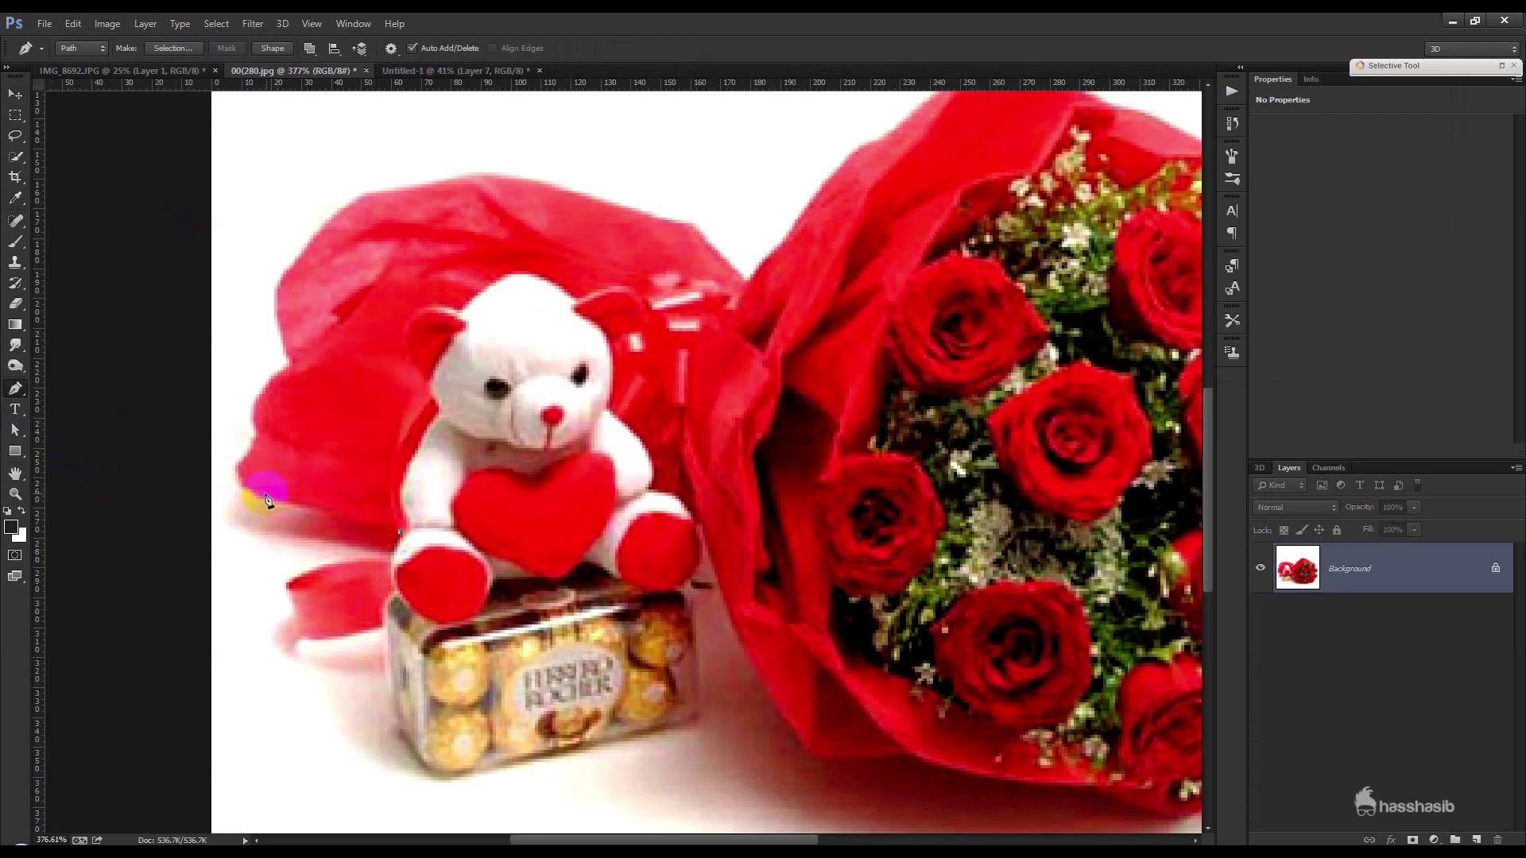
scroll(247, 499, "down", 6)
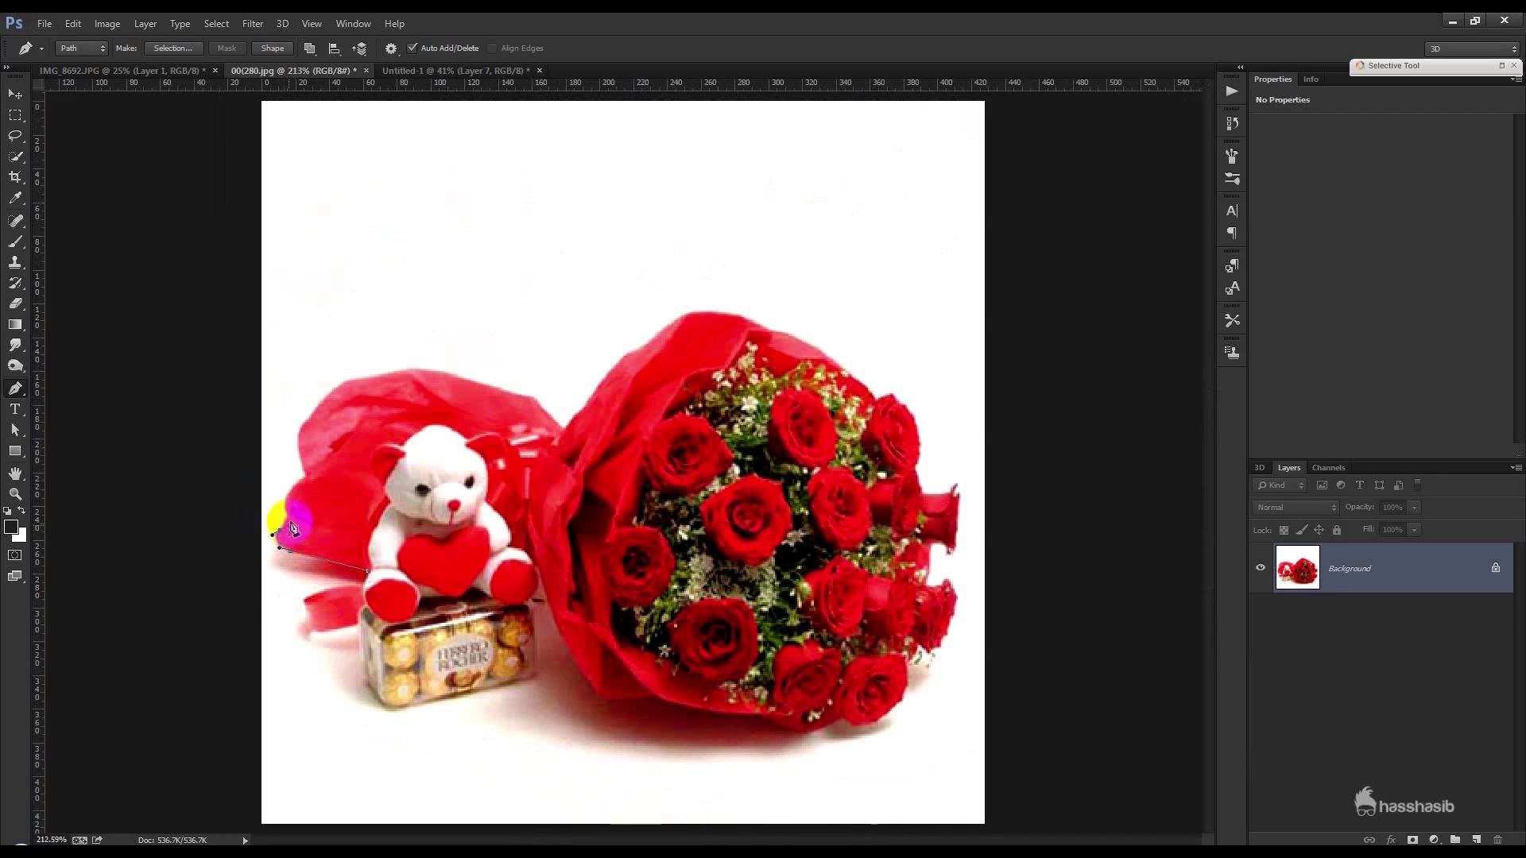
left_click(308, 476, "alt")
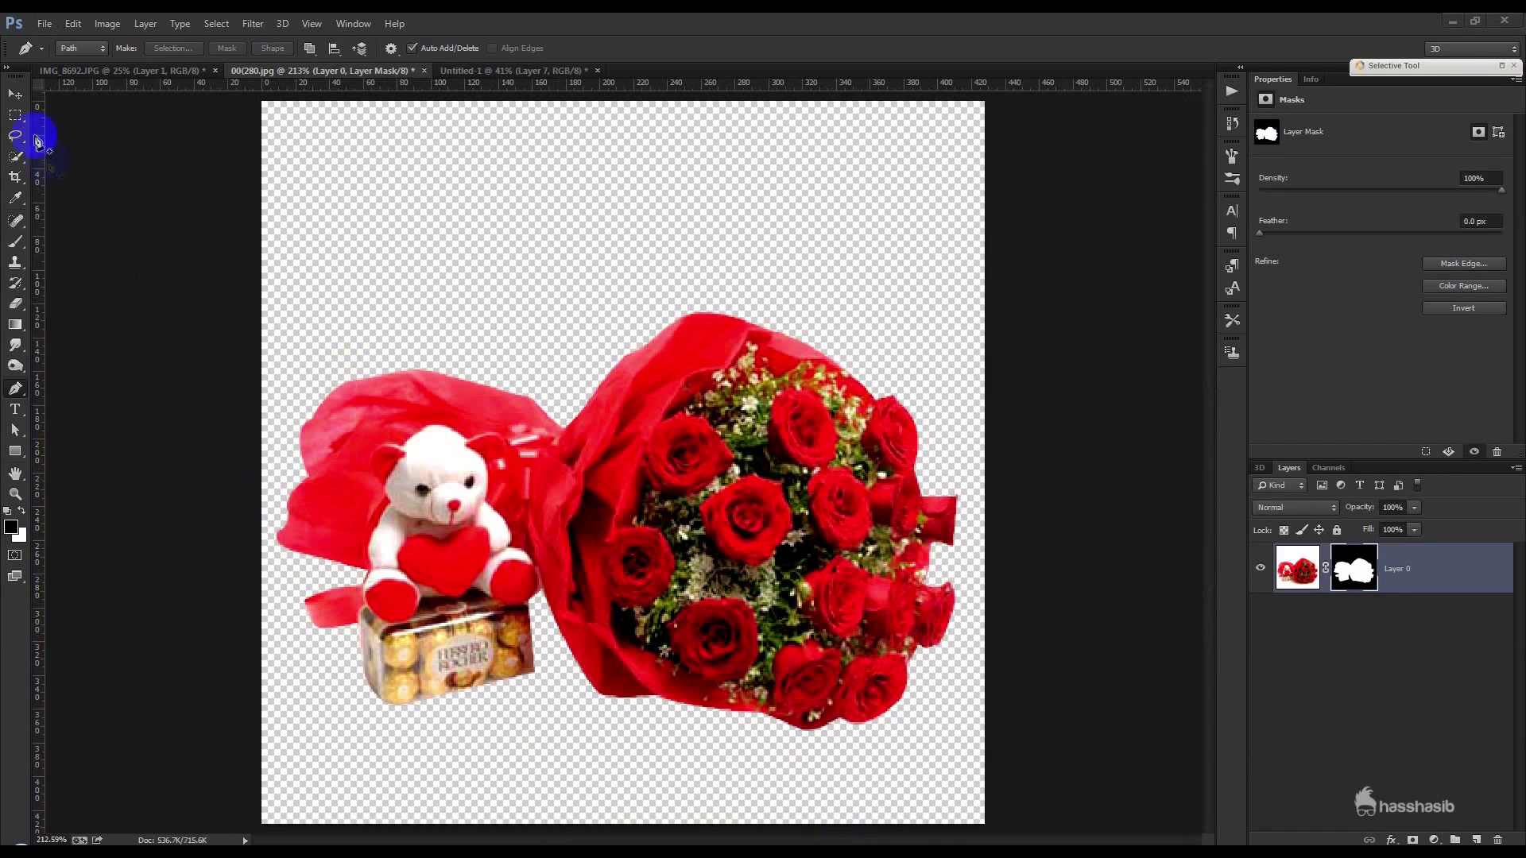
- Bring the masked bouquet cutout into the Untitled-1 composite and place its layer at the top of the stack
left_click(17, 96)
left_click_drag(748, 491, 906, 546)
left_click_drag(1434, 764, 1435, 565)
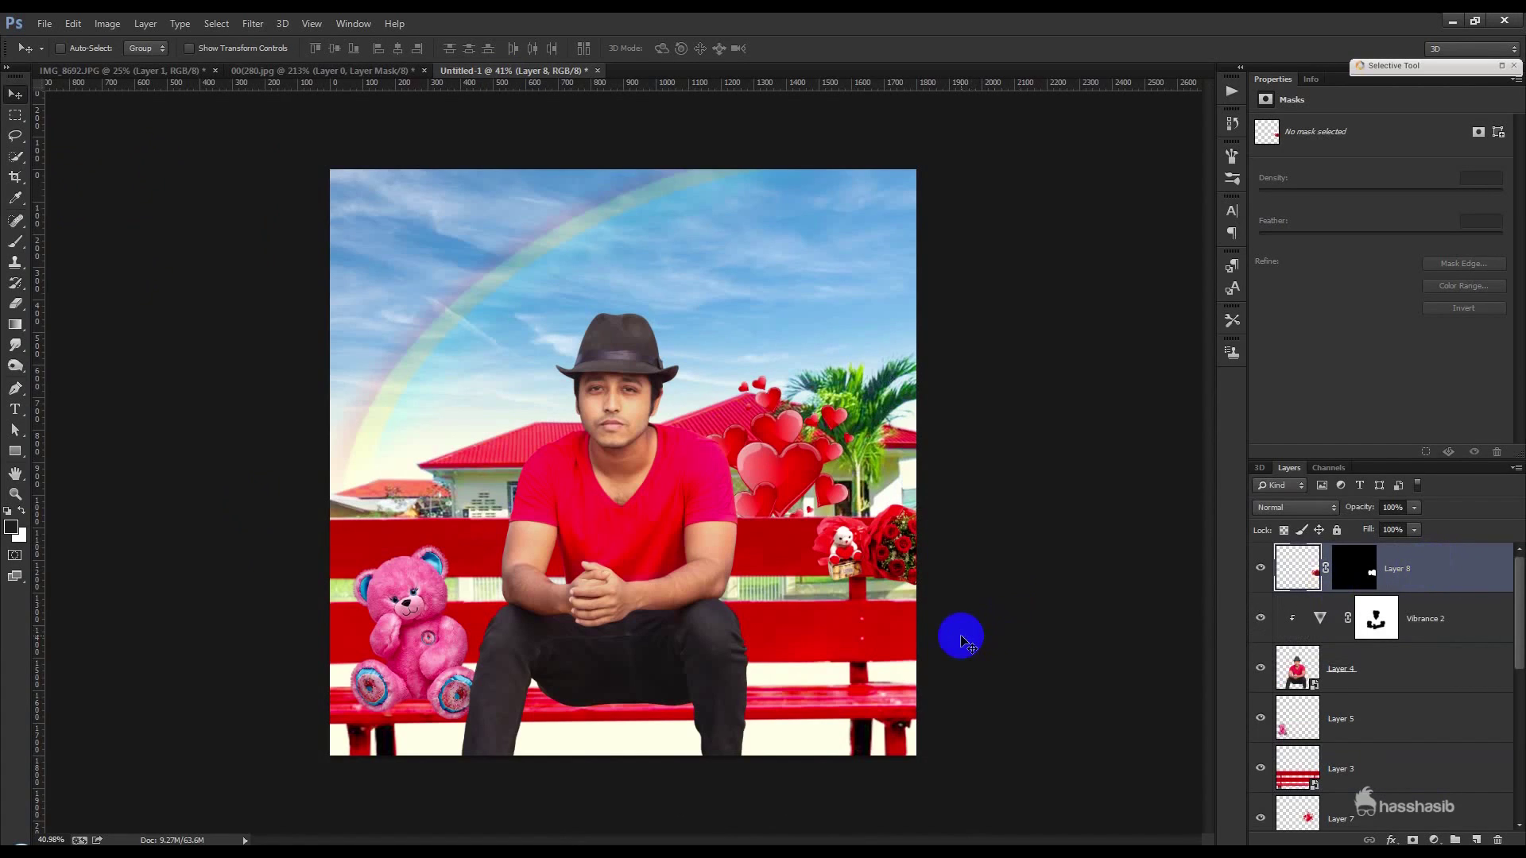
- Enlarge the bouquet cutout to about 134%, set it on the bench seat, and place its layer beneath the man's Layer 4
key("ctrl+t")
left_click_drag(930, 603, 927, 725)
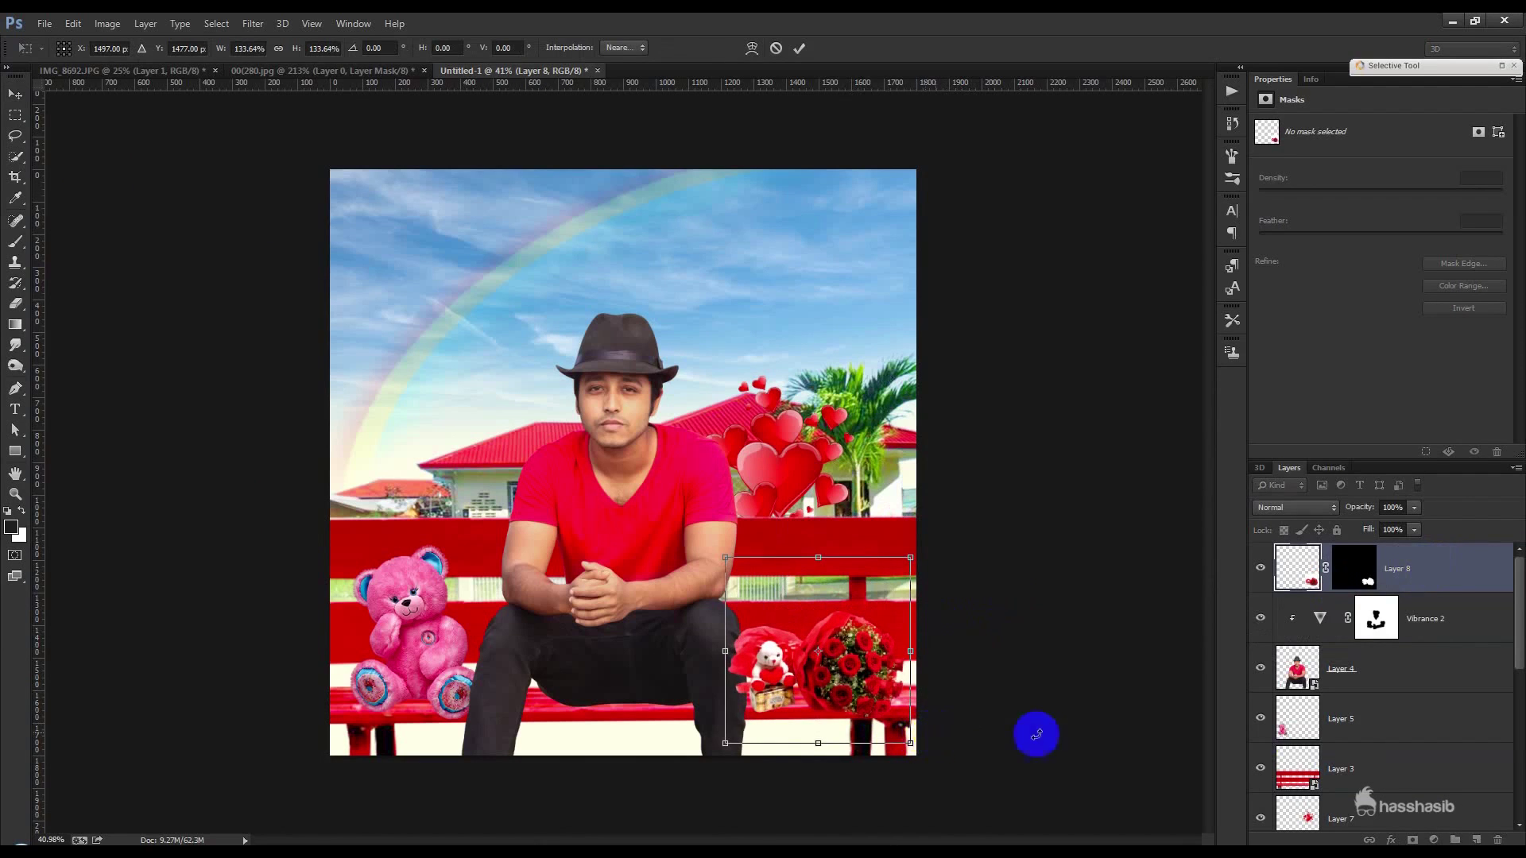
key("Return")
left_click_drag(1431, 602, 1423, 684)
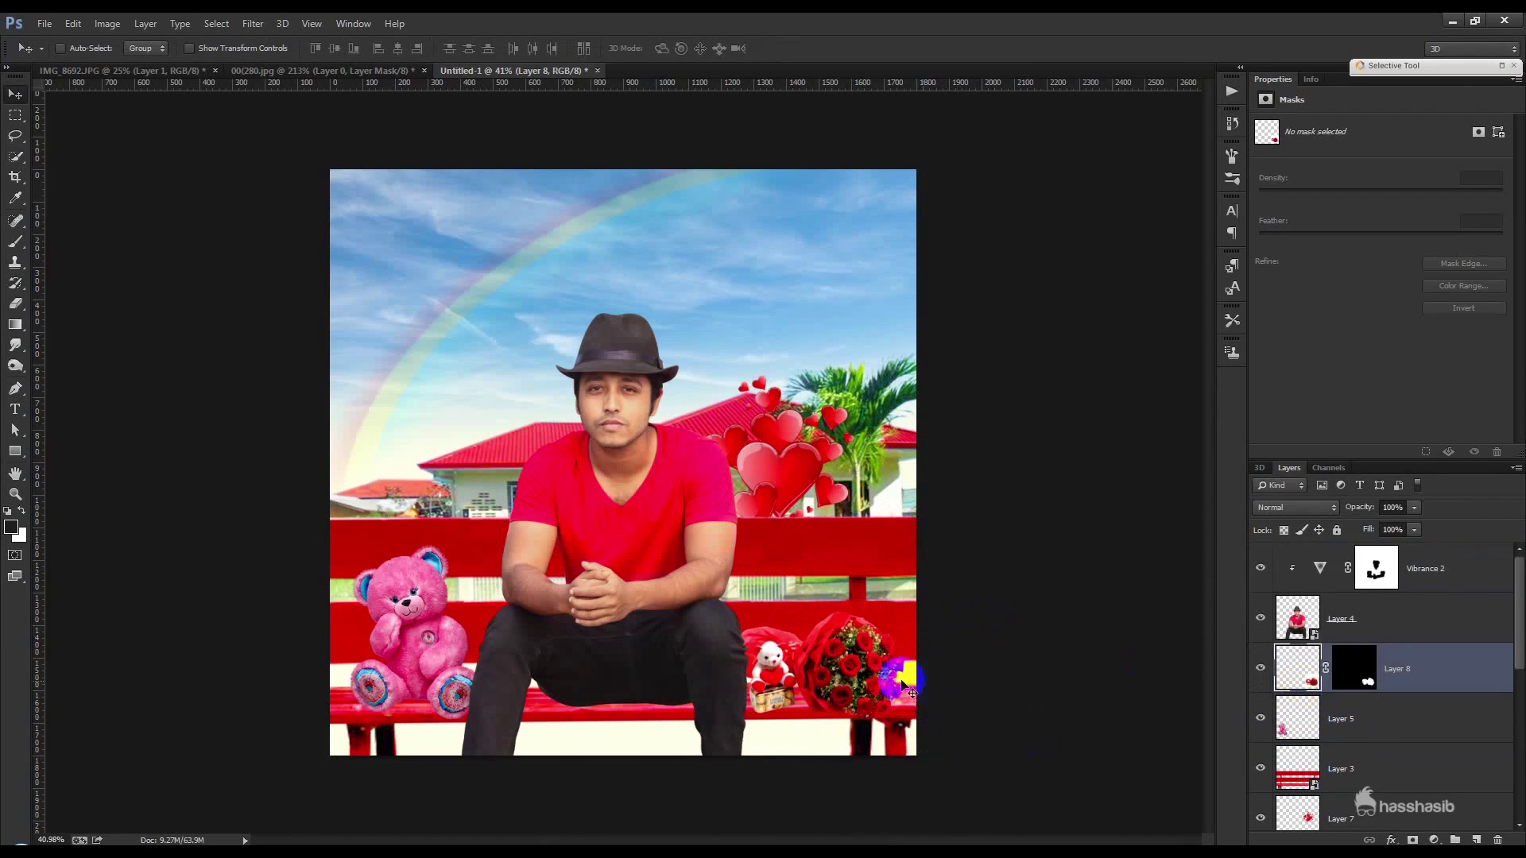
- Scale the bouquet cutout down slightly and reposition it on the bench seat beside the man's leg
left_click_drag(893, 681, 906, 684)
key("ctrl+t")
left_click_drag(918, 743, 852, 691)
key("Return")
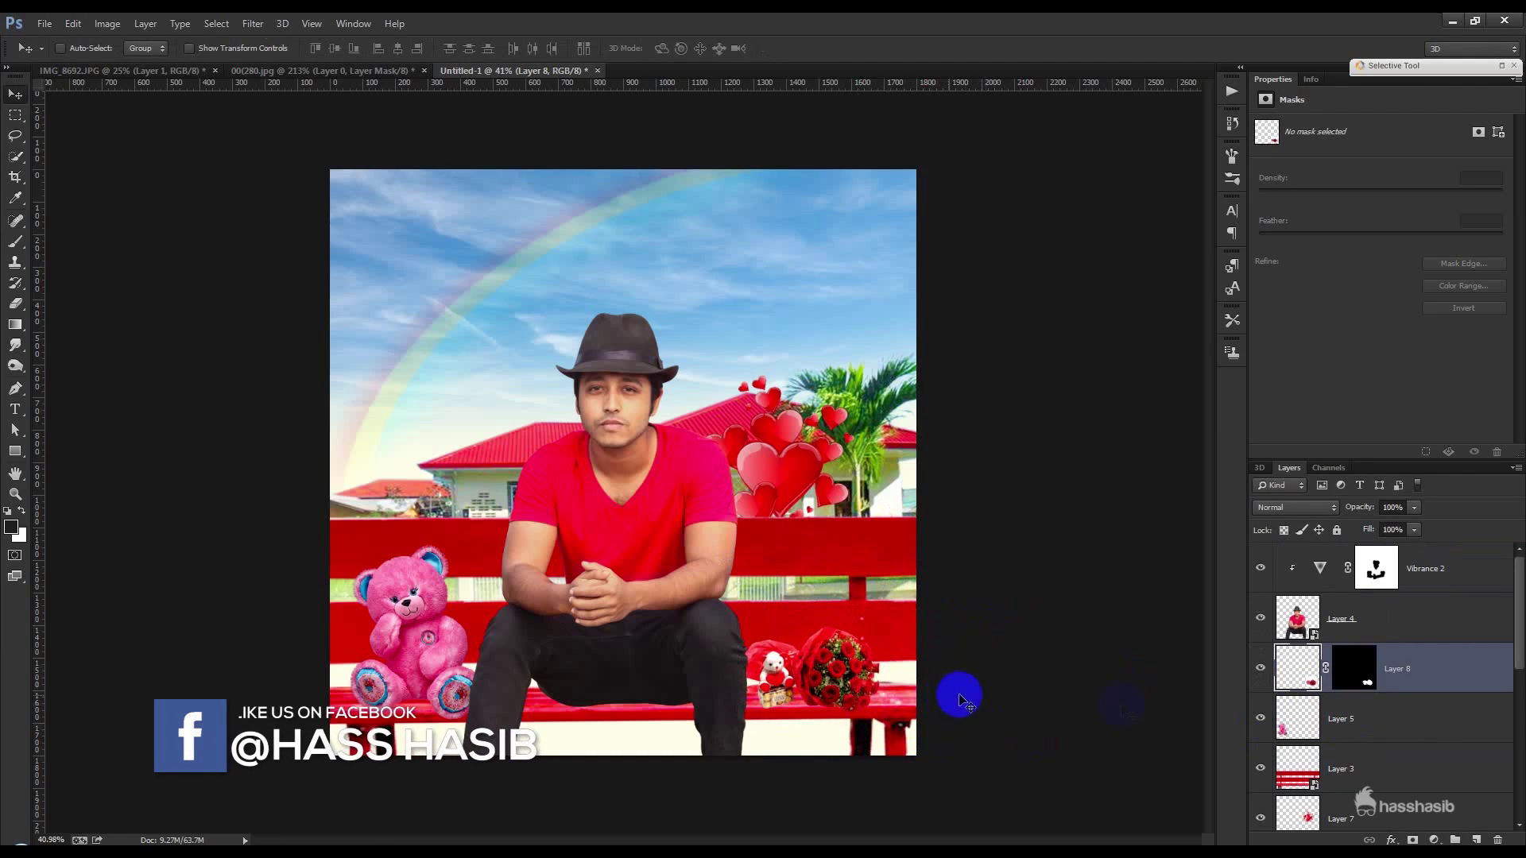
- Shift all layers from Vibrance 2 through Layer 3 together straight down by about 102 px
left_click(1429, 573)
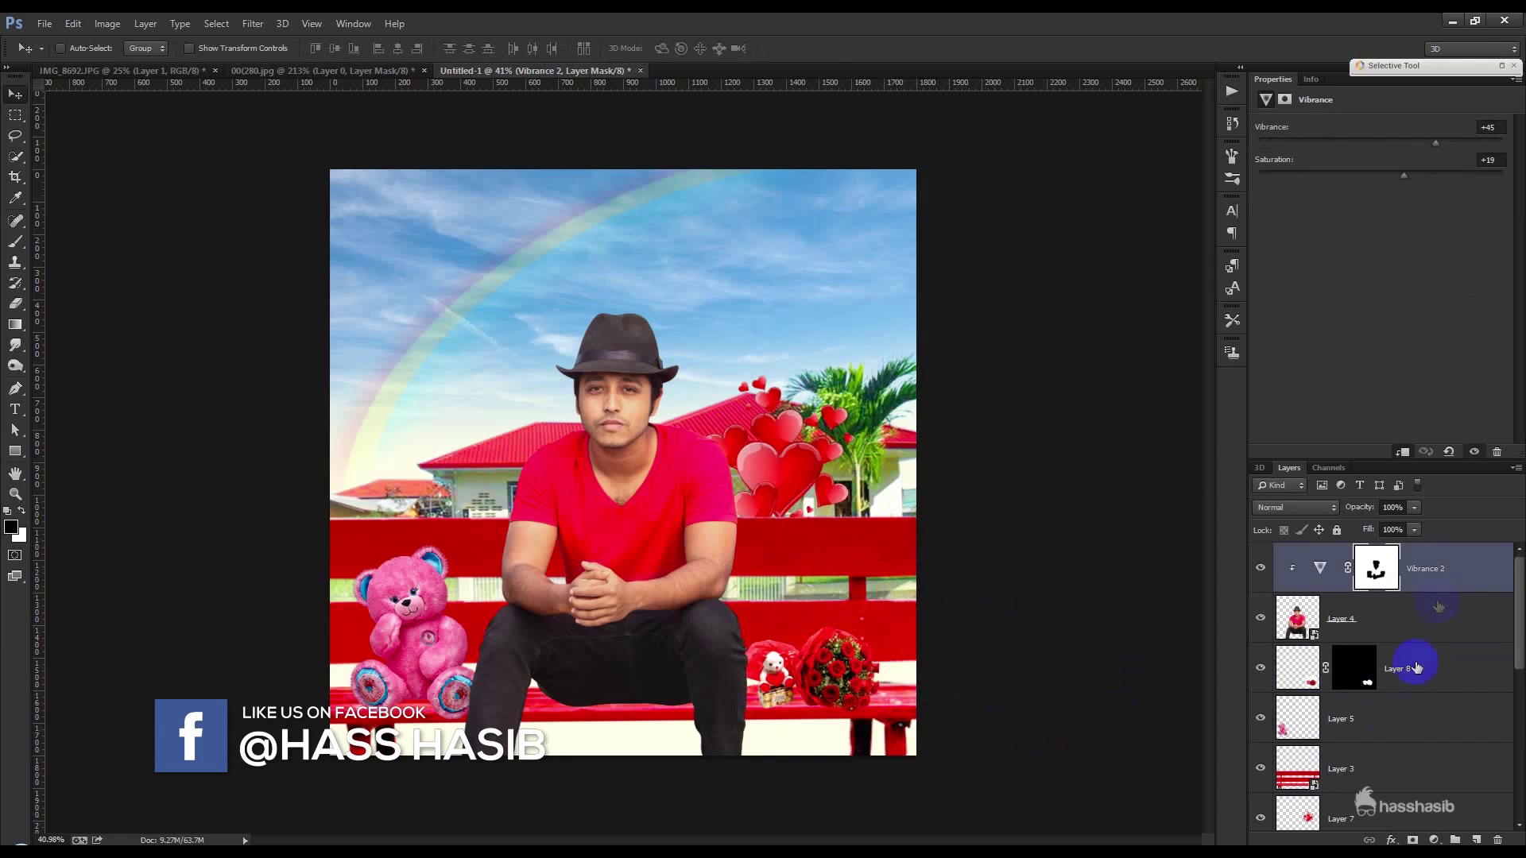
left_click(1407, 771, "shift")
left_click_drag(888, 620, 887, 654)
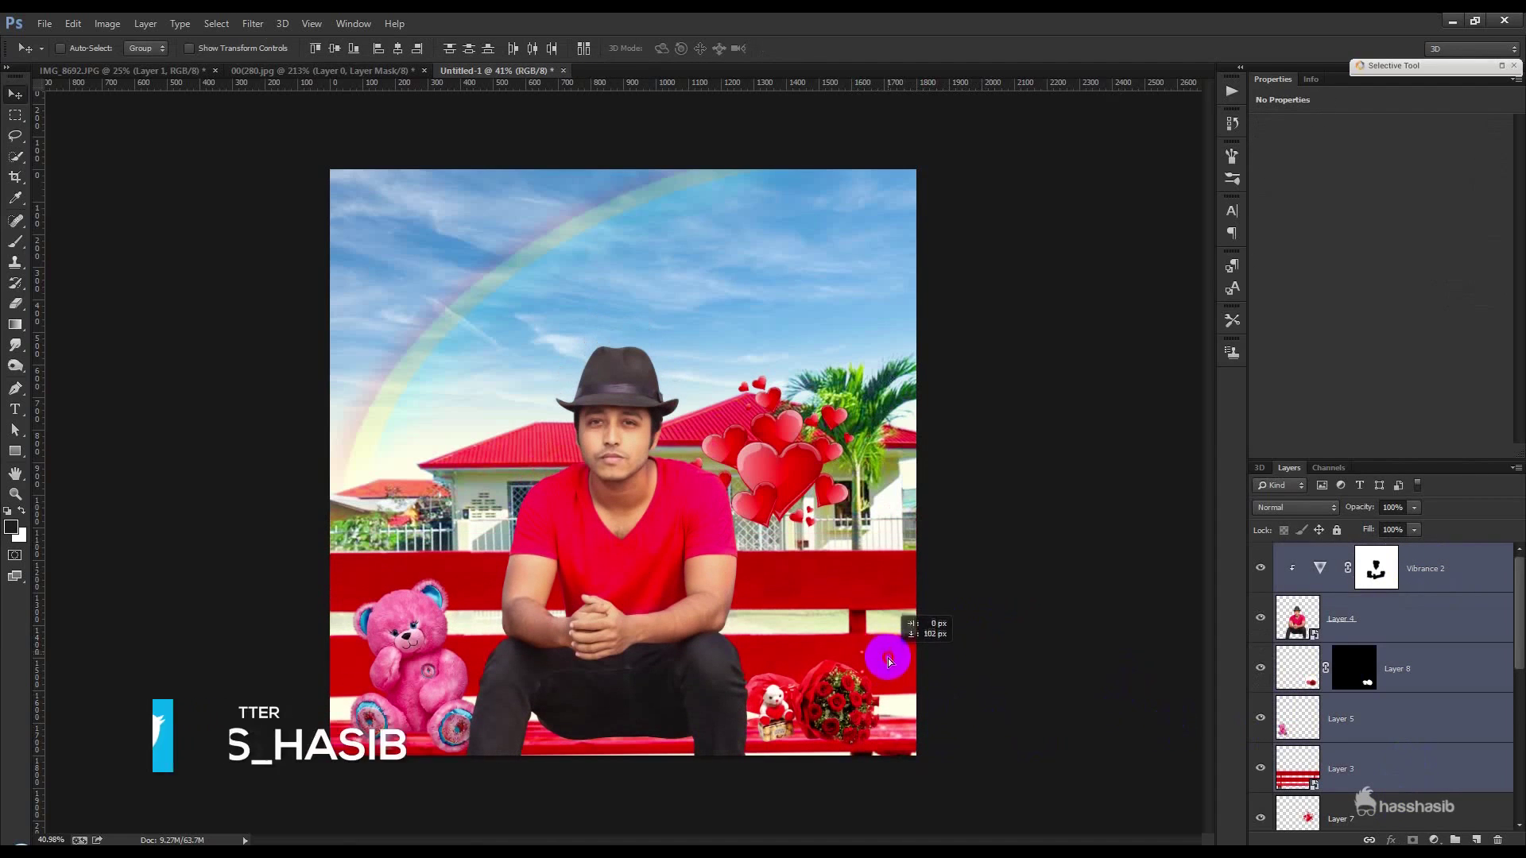
- Rotate the selected man, bench and prop layers by about 0.14° and nudge them slightly further down
key("ctrl+t")
left_click_drag(1084, 620, 1093, 628)
key("Down")
key("Down")
key("Down")
key("Down")
left_click_drag(1084, 620, 1092, 617)
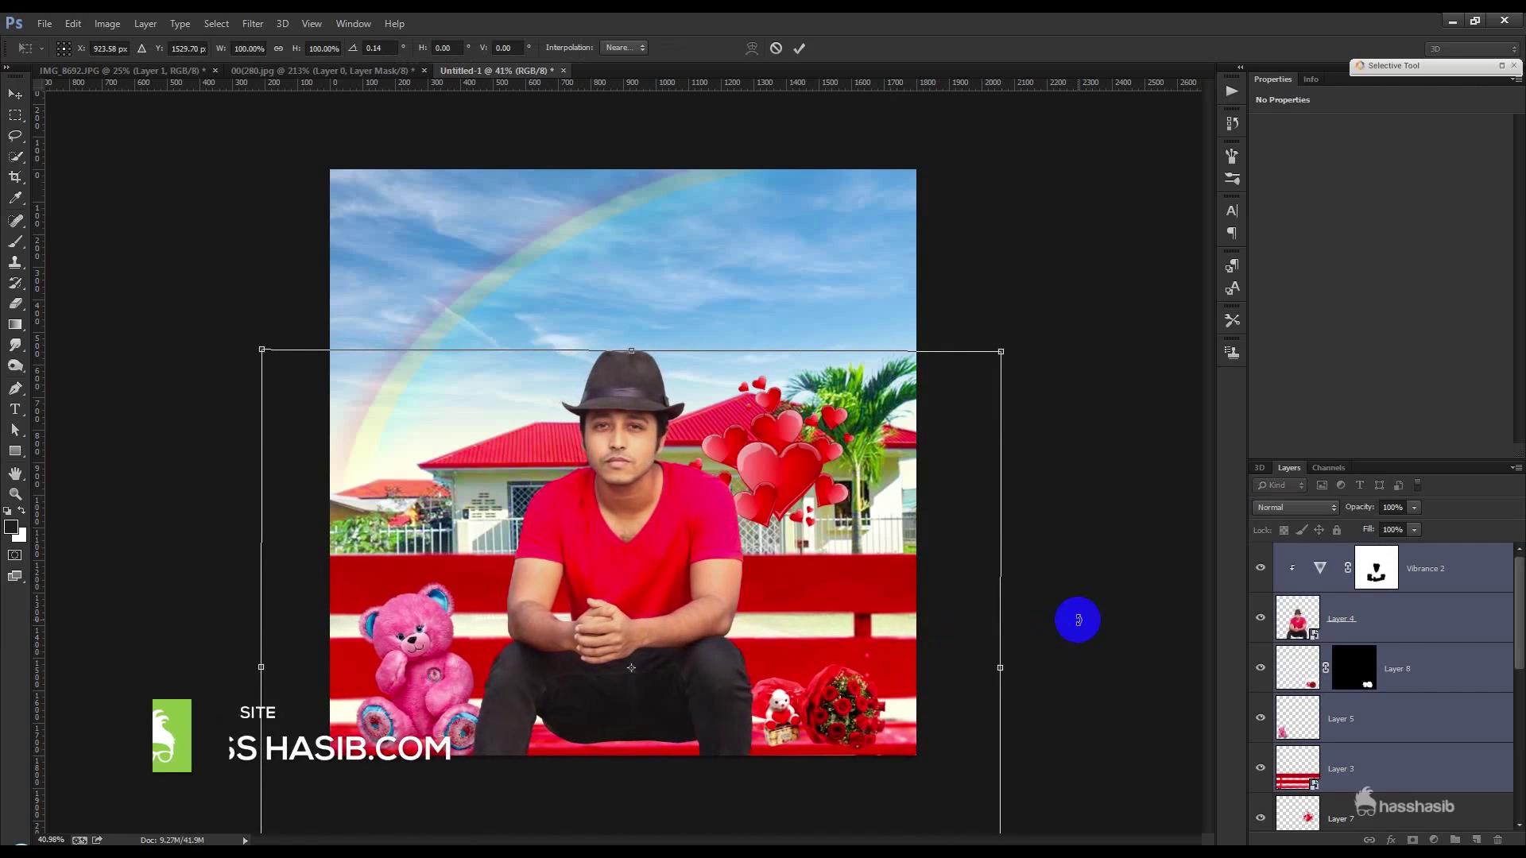
key("Return")
- Scale the bouquet cutout on Layer 8 to about 95%, rotate it about -1.9°, and settle it on the bench seat
left_click(1452, 684)
key("ctrl+t")
left_click_drag(892, 619, 840, 653)
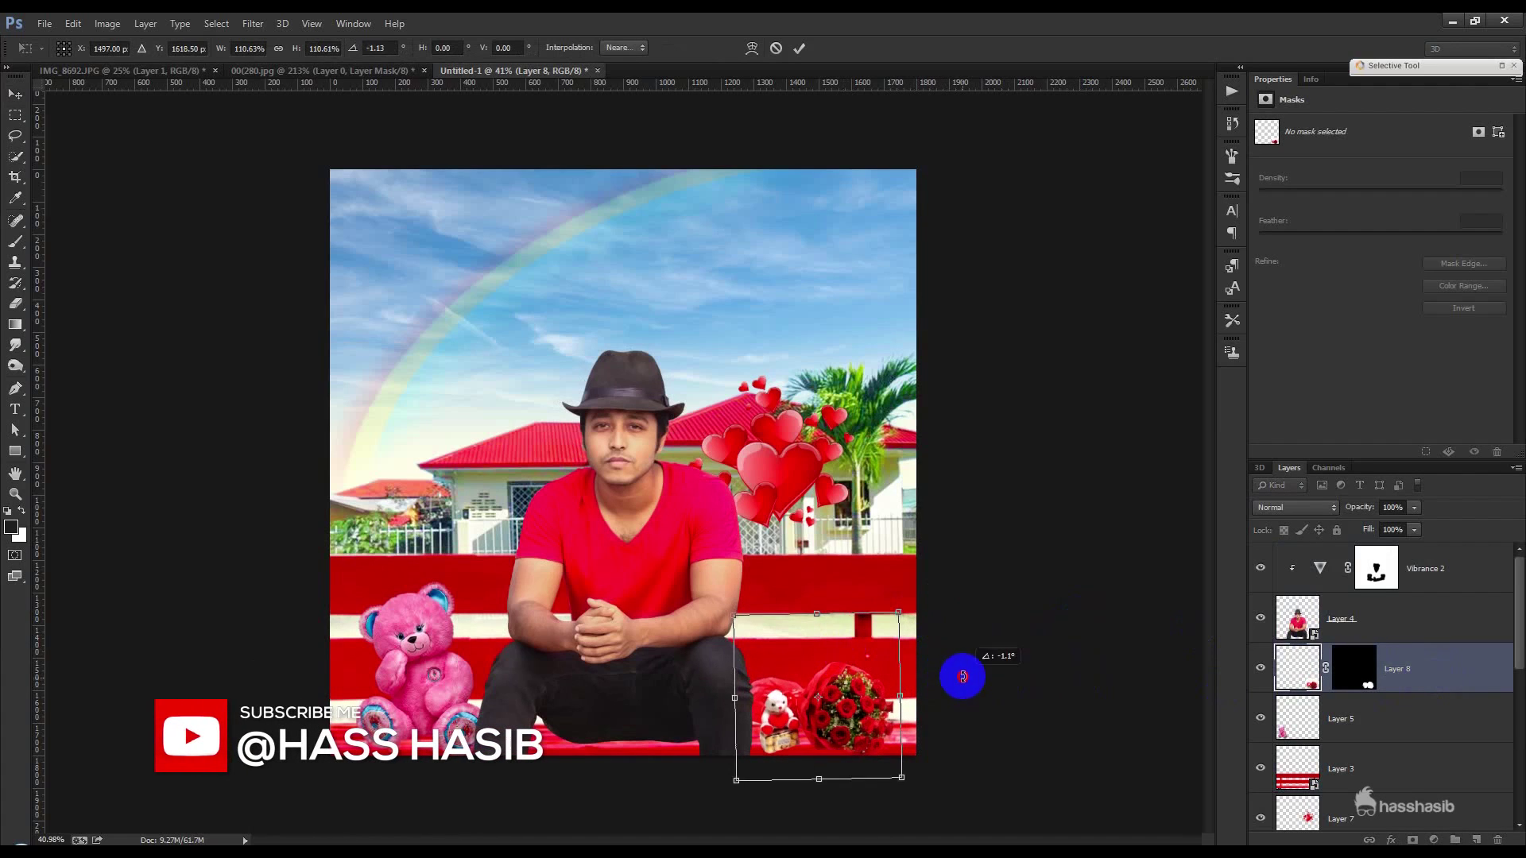
left_click_drag(903, 776, 890, 765)
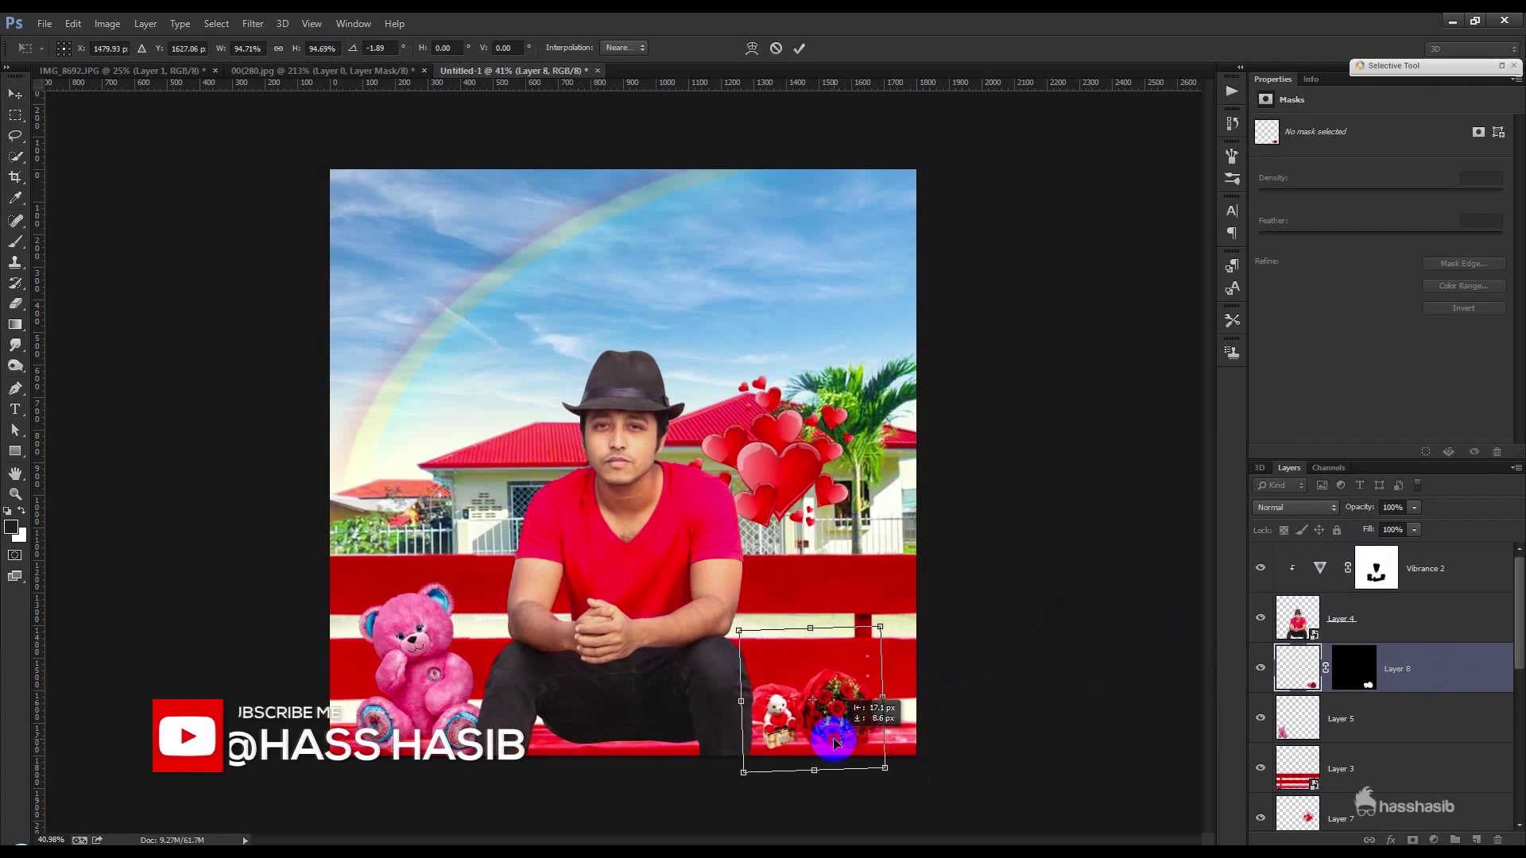
key("Return")
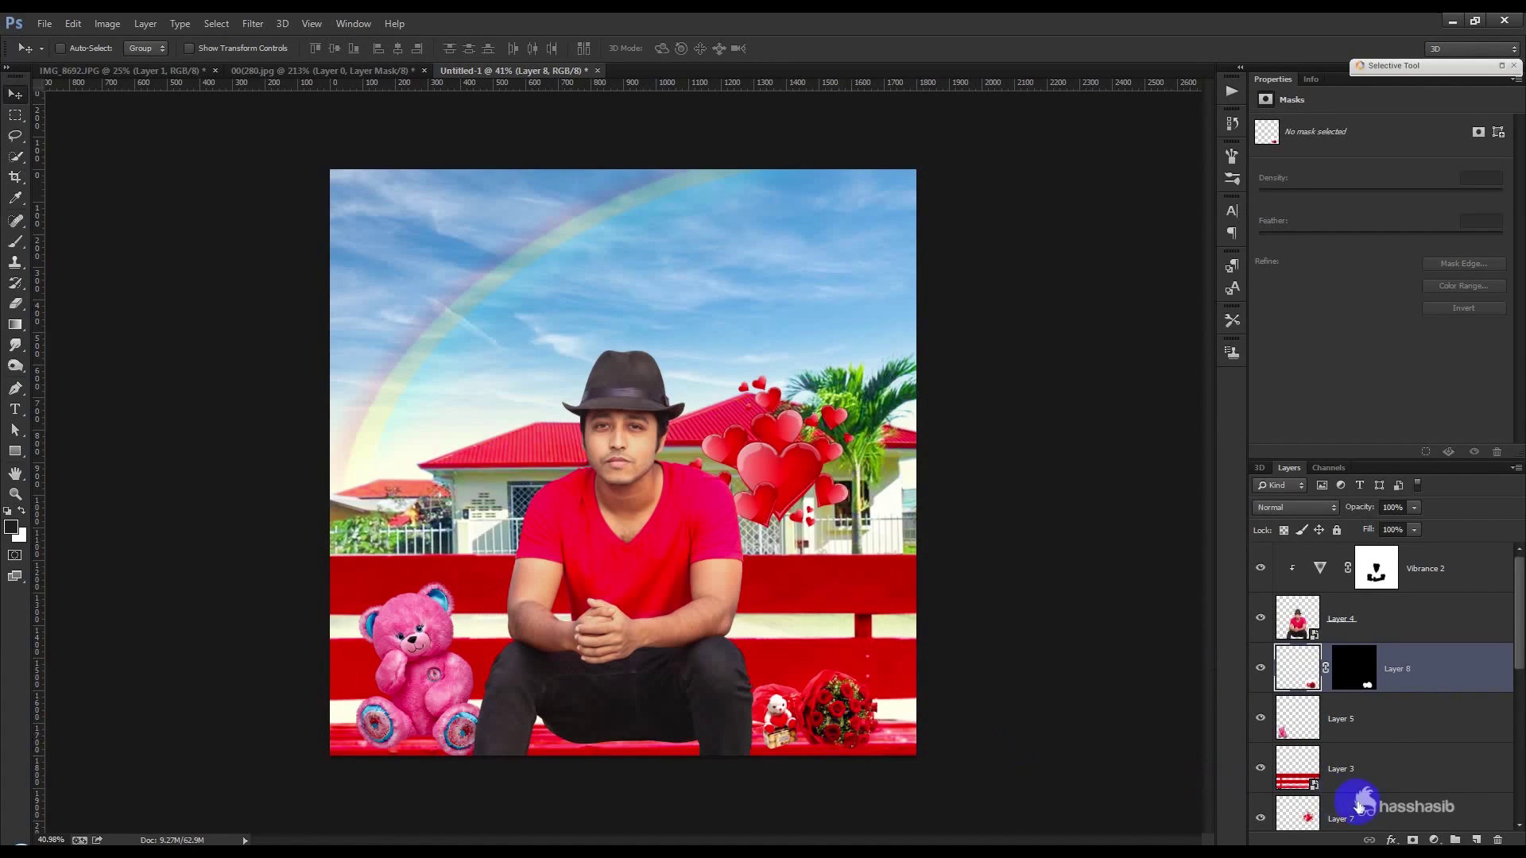
- Shift the house layer (Layer 2) sideways to the right and enlarge it to about 112.8% with Free Transform
scroll(1363, 791, "down", 4)
left_click(1422, 769)
left_click_drag(963, 588, 1056, 593)
key("ctrl+t")
key("Return")
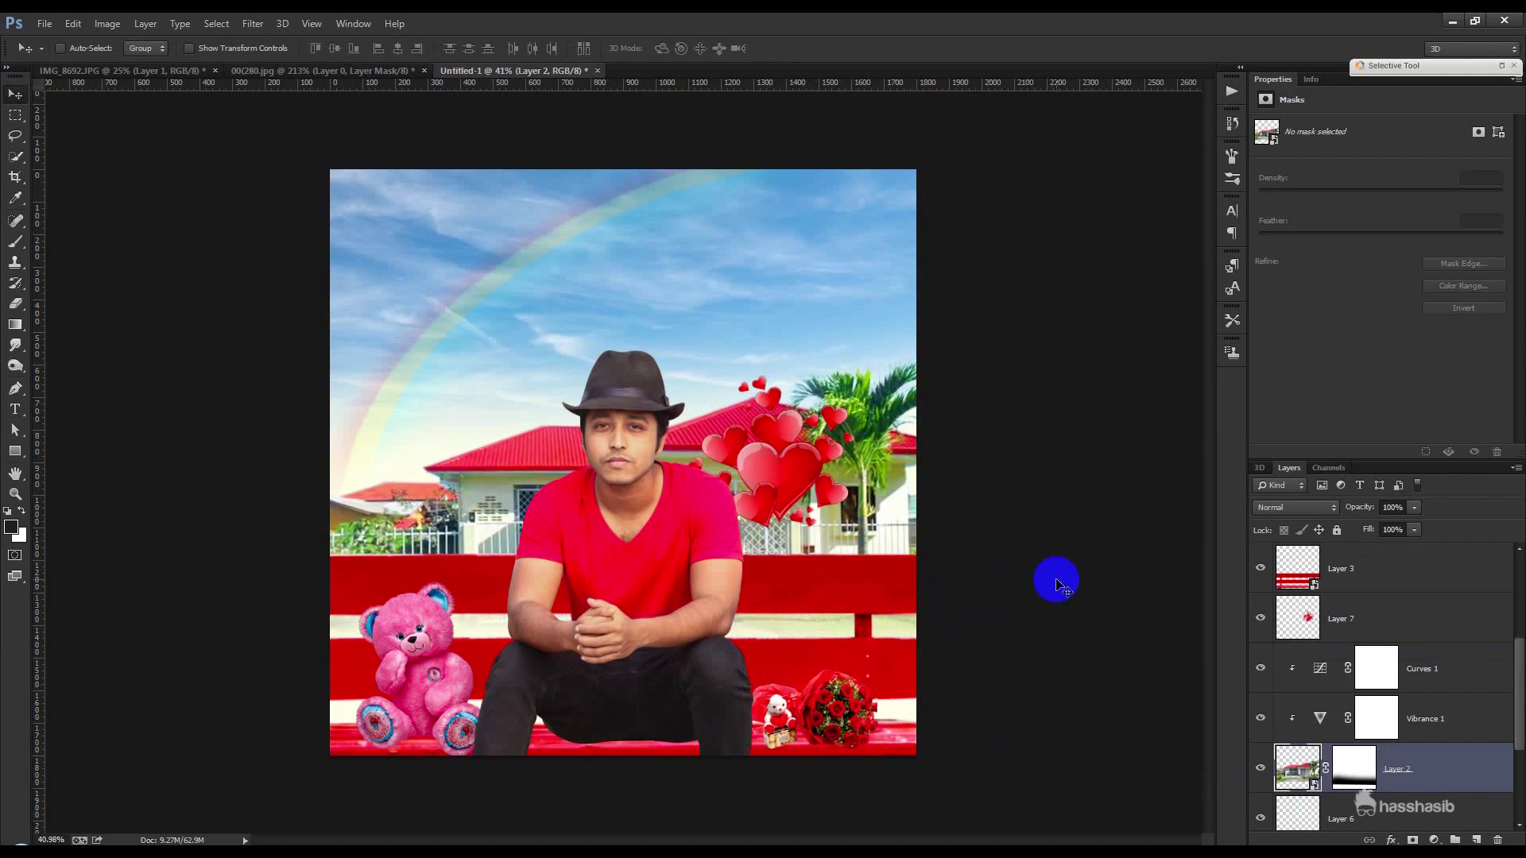
left_click_drag(985, 564, 1080, 557)
key("ctrl+t")
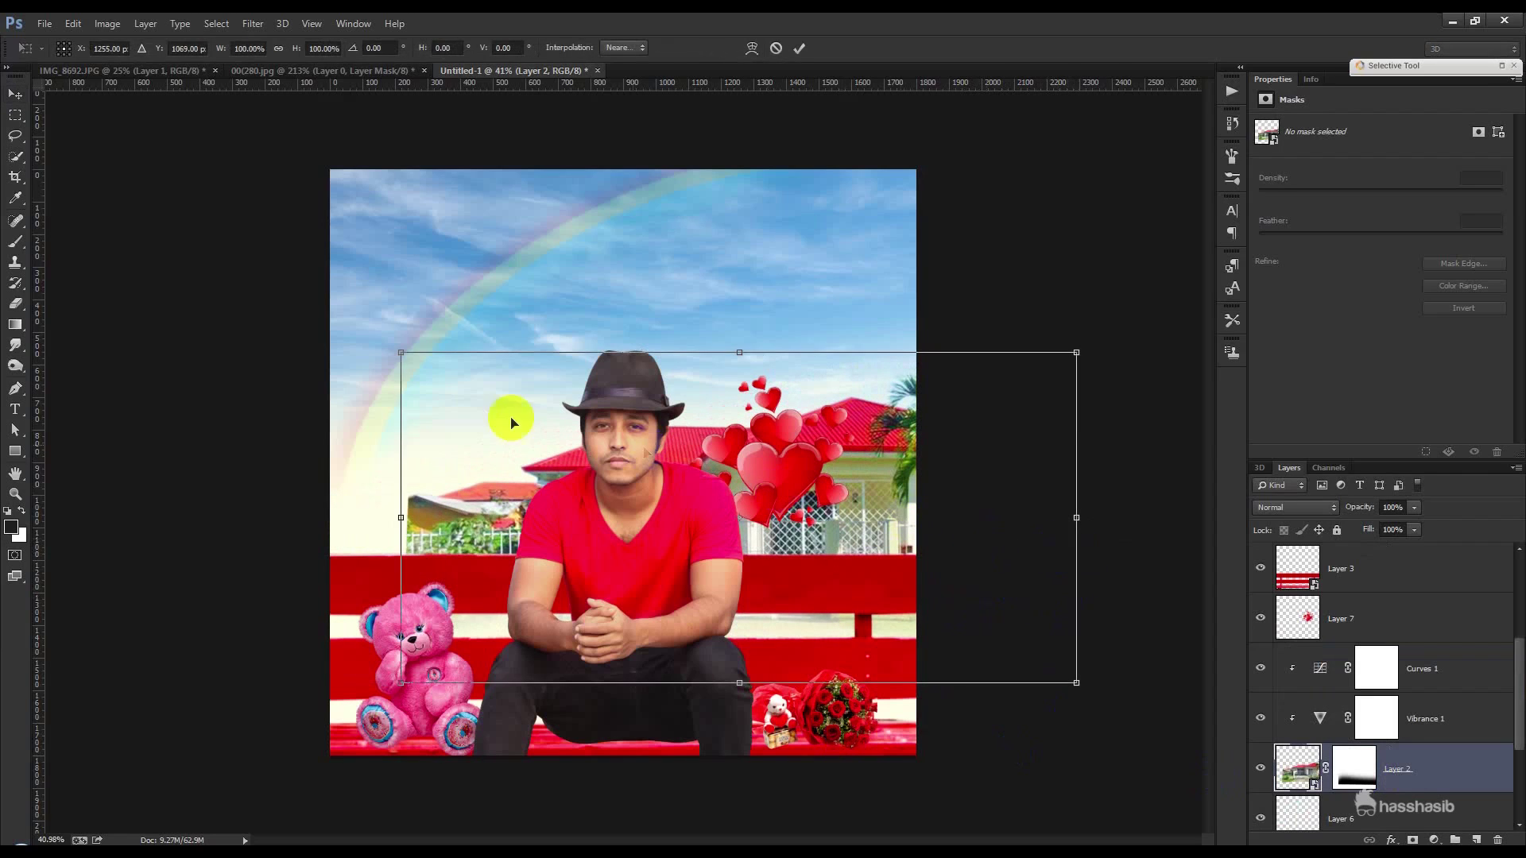
left_click_drag(400, 348, 291, 348)
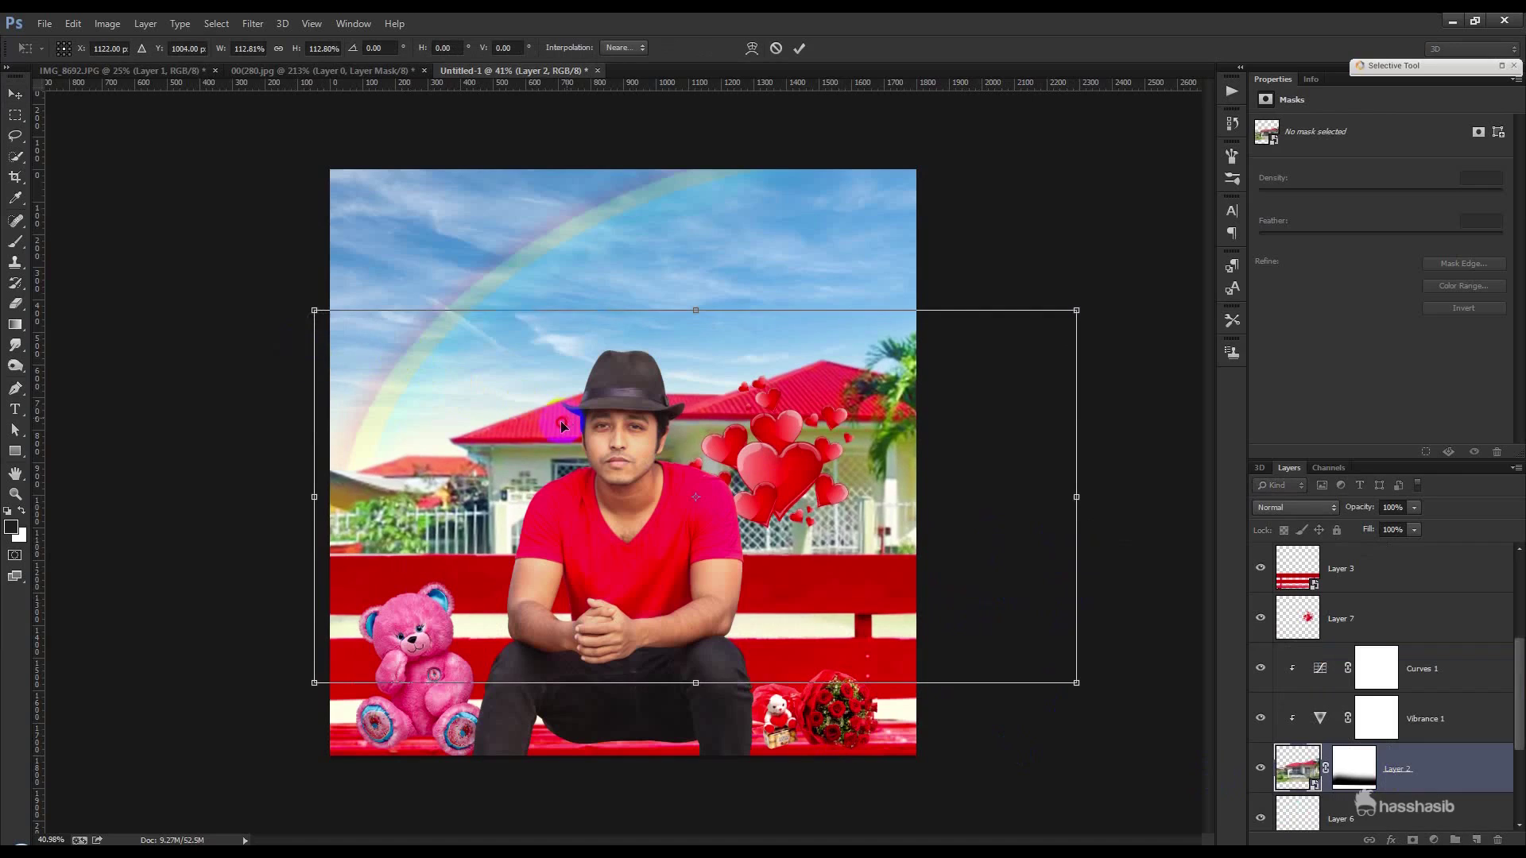
- Flip the house image horizontally and reposition it so the palm tree stands above the teddy bear's side of the bench
right_click(619, 455)
left_click(676, 694)
left_click_drag(771, 578, 715, 579)
left_click_drag(1033, 569, 1040, 563)
key("Return")
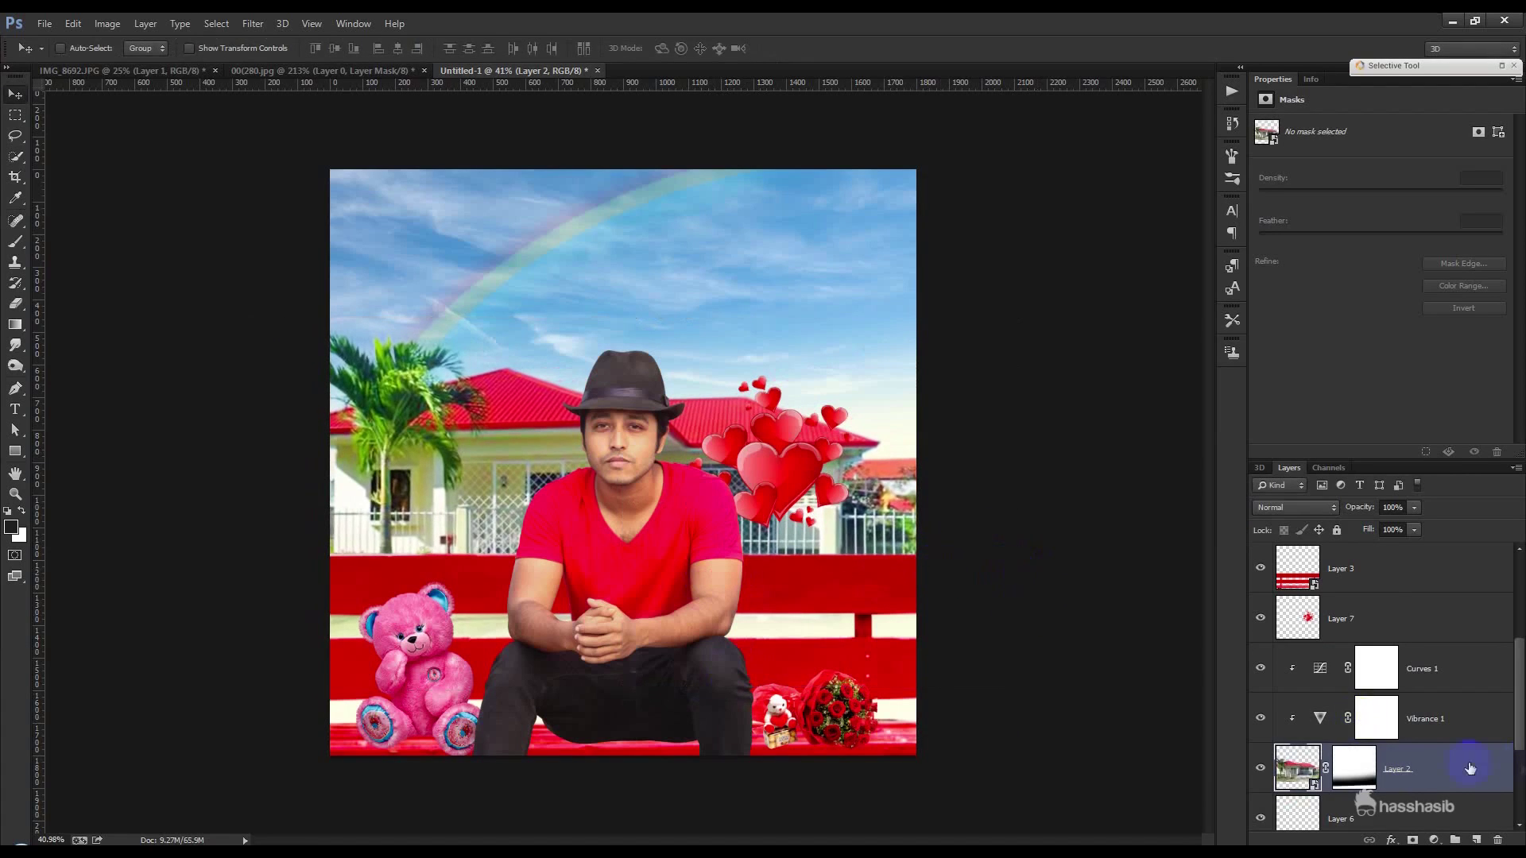
- Move the sky image on Layer 1 slightly upward behind the house
scroll(1403, 775, "down", 3)
left_click(1426, 704)
left_click_drag(975, 612, 972, 552)
left_click_drag(973, 555, 976, 561)
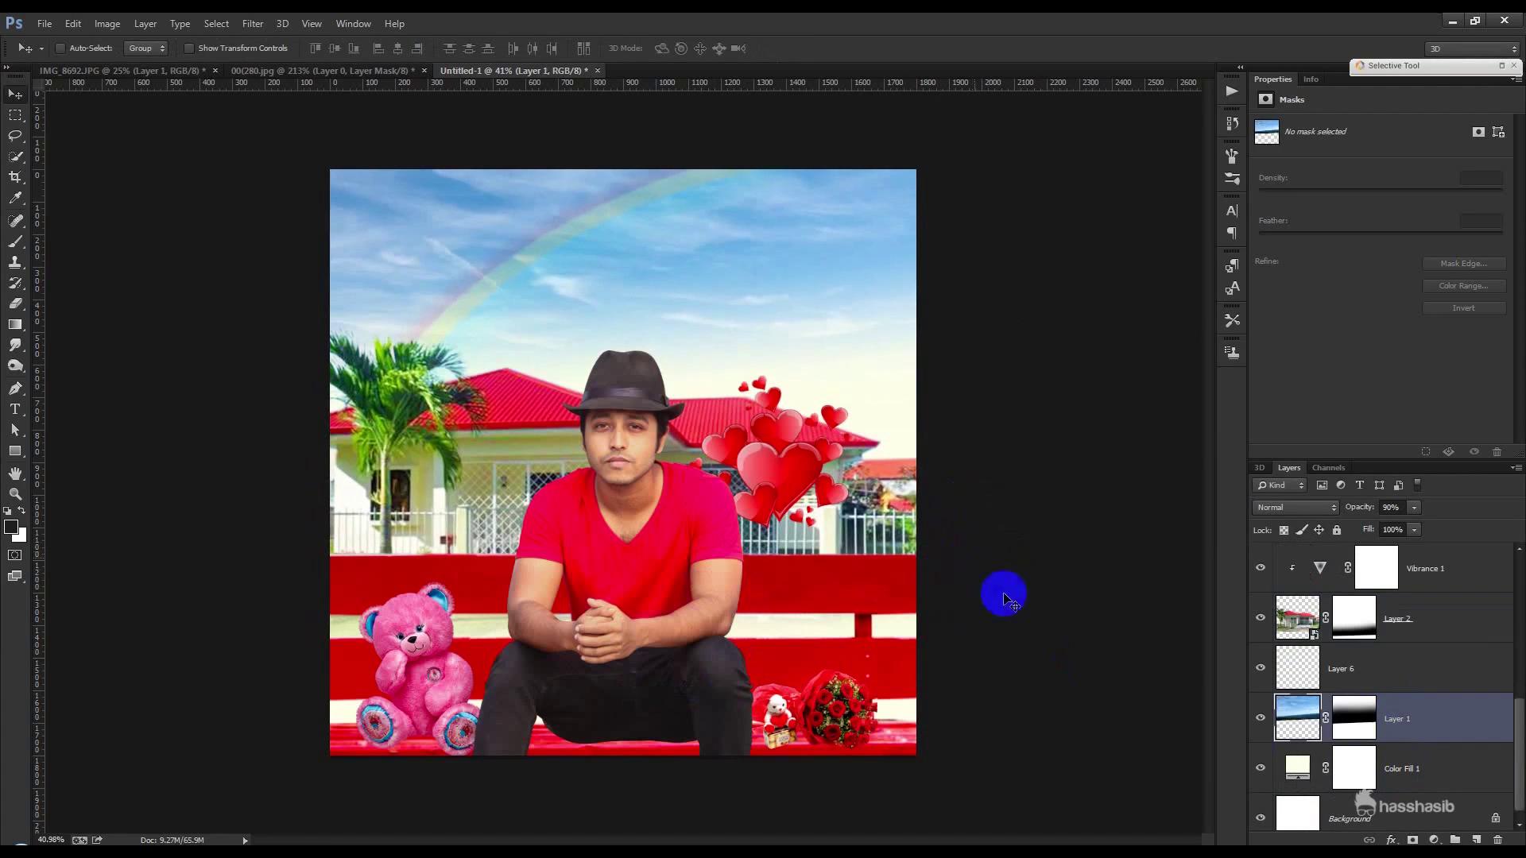
- Lower the house on Layer 2 slightly, reduce its opacity to 74%, and nudge it about 33 px to the right
left_click(1431, 628)
left_click_drag(1117, 580, 1119, 616)
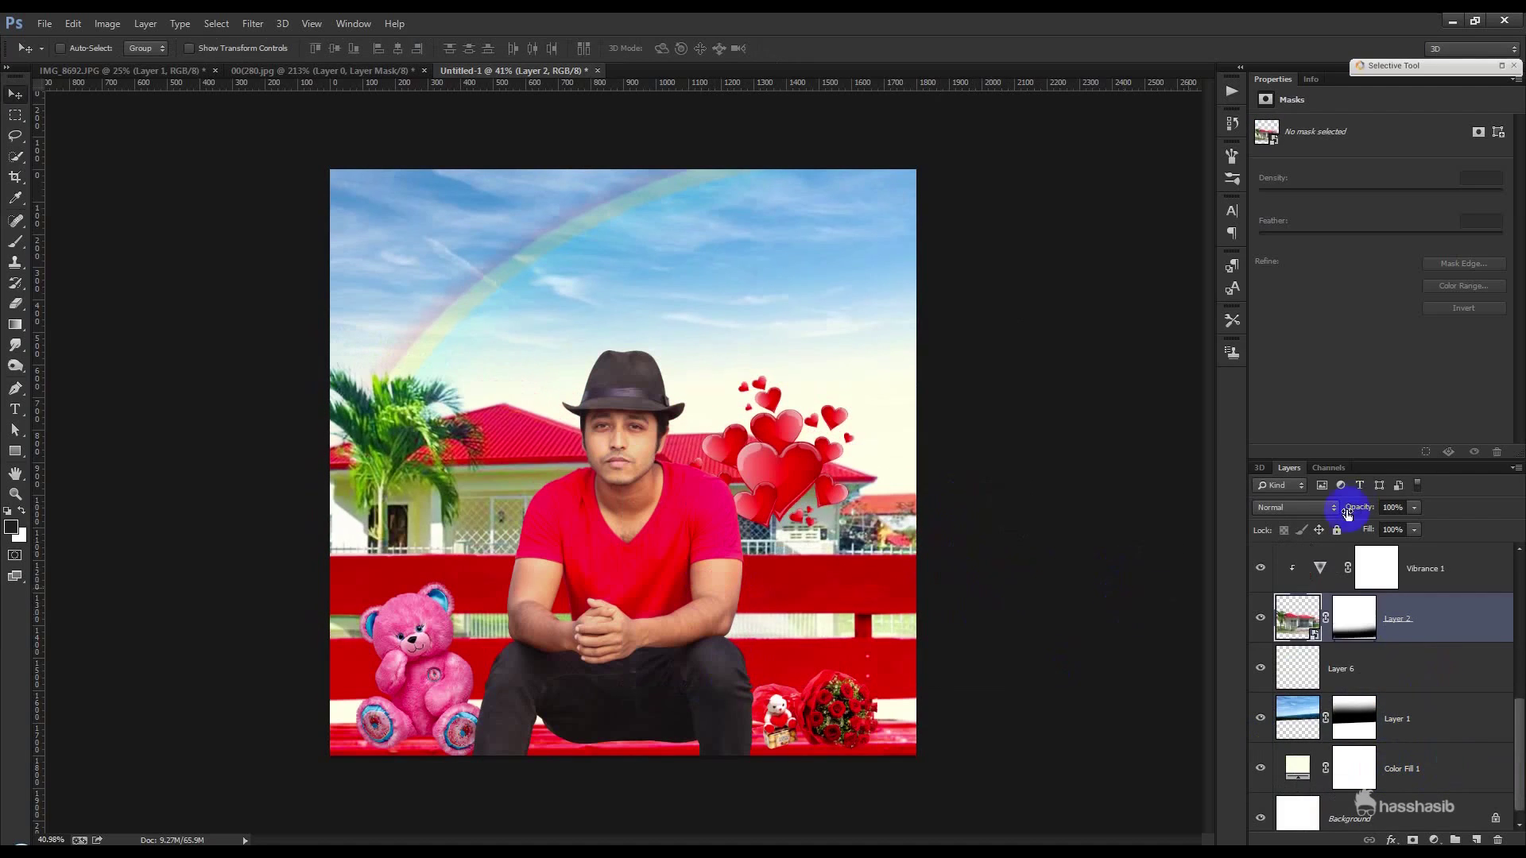
left_click_drag(1359, 511, 1344, 510)
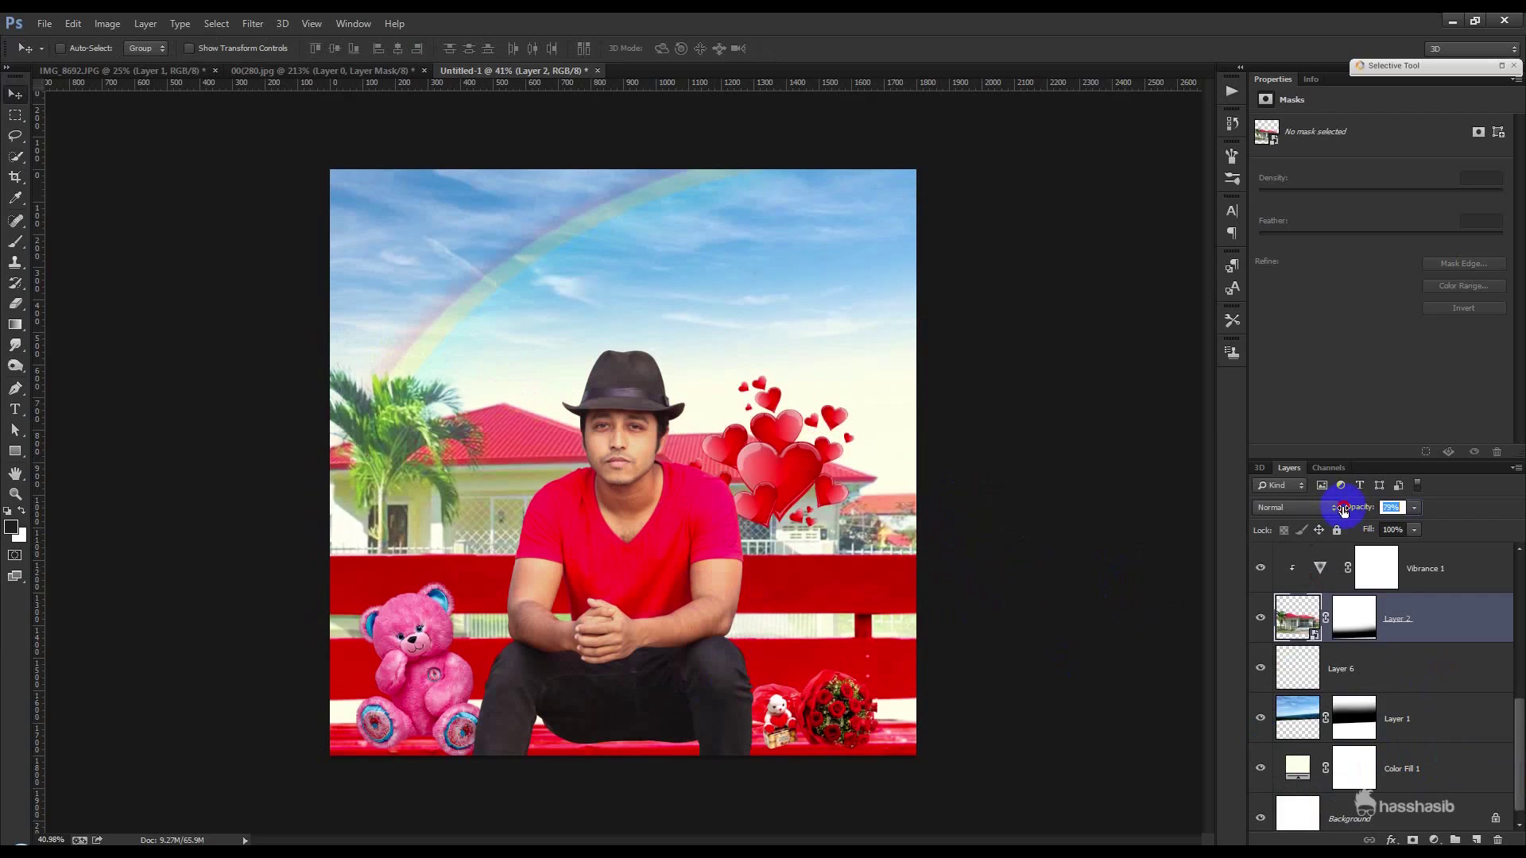
left_click_drag(1099, 558, 1100, 559)
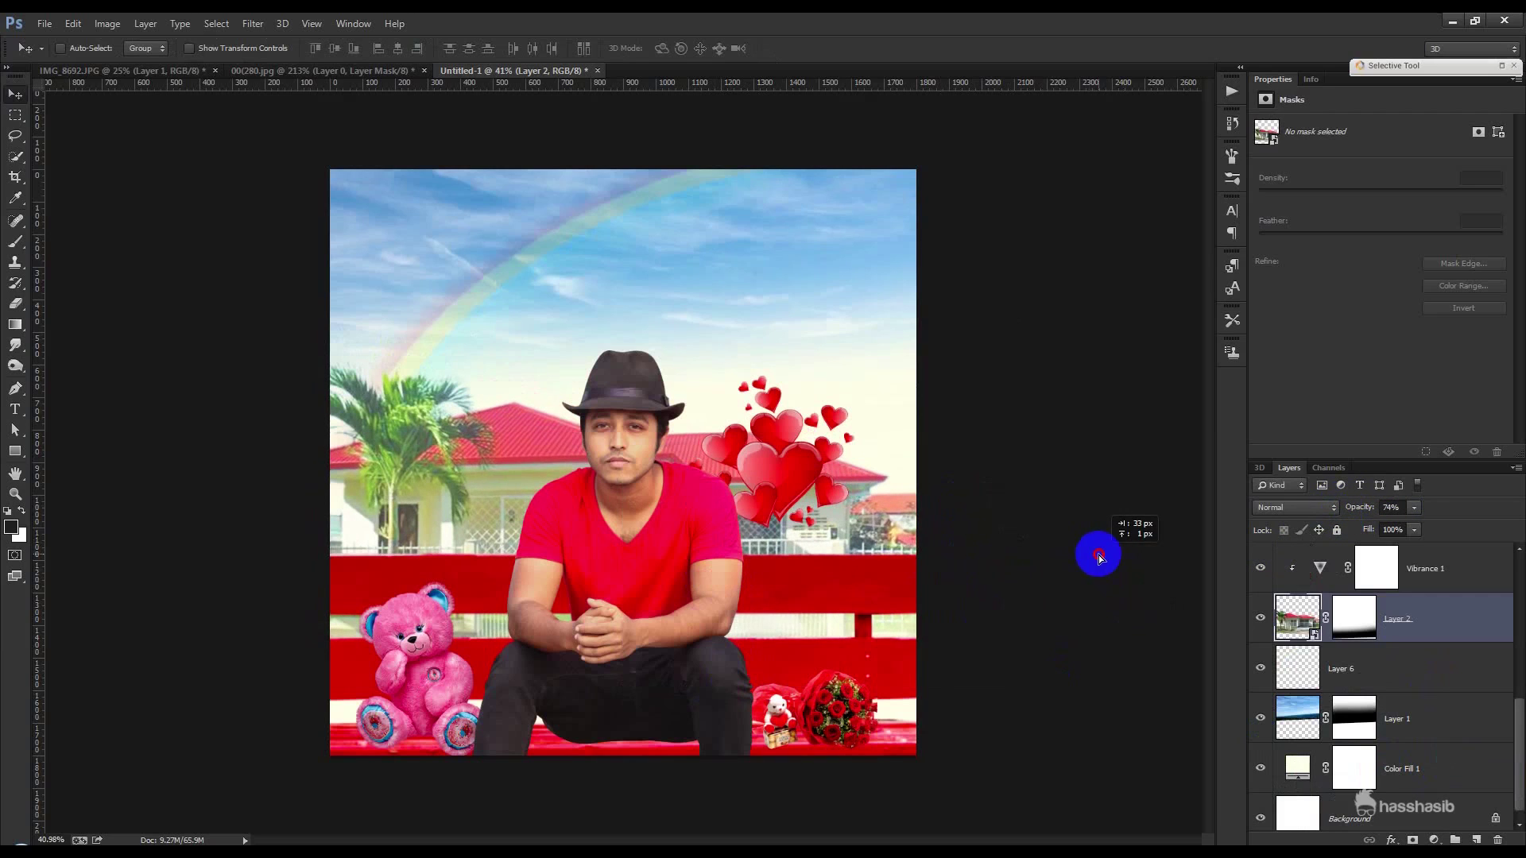
- Add a new empty layer directly above the bench on Layer 3 and clip it to the bench
scroll(1373, 716, "down", 1)
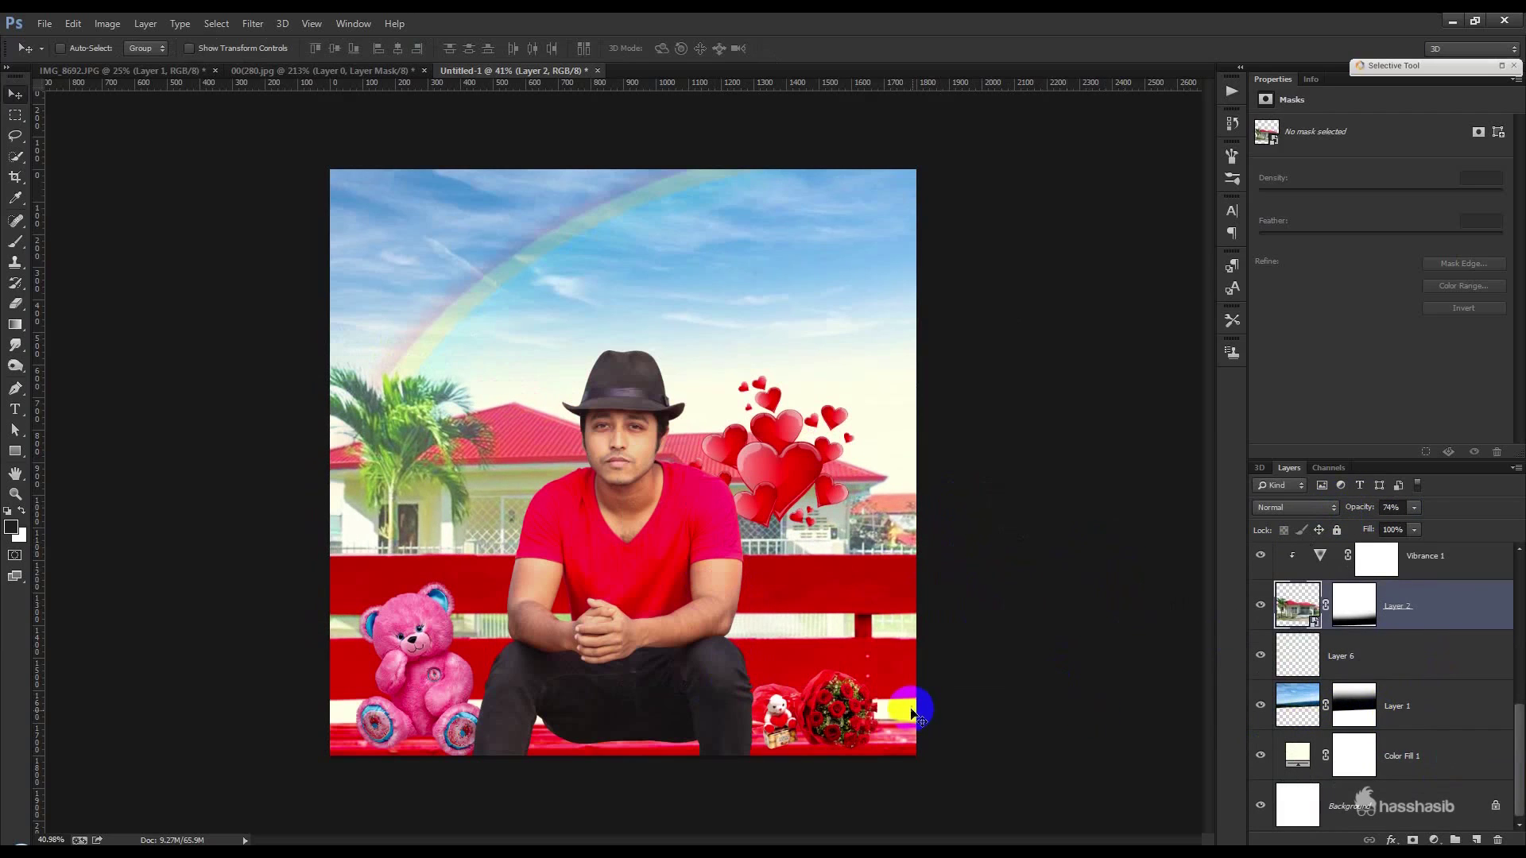
scroll(914, 715, "down", 1)
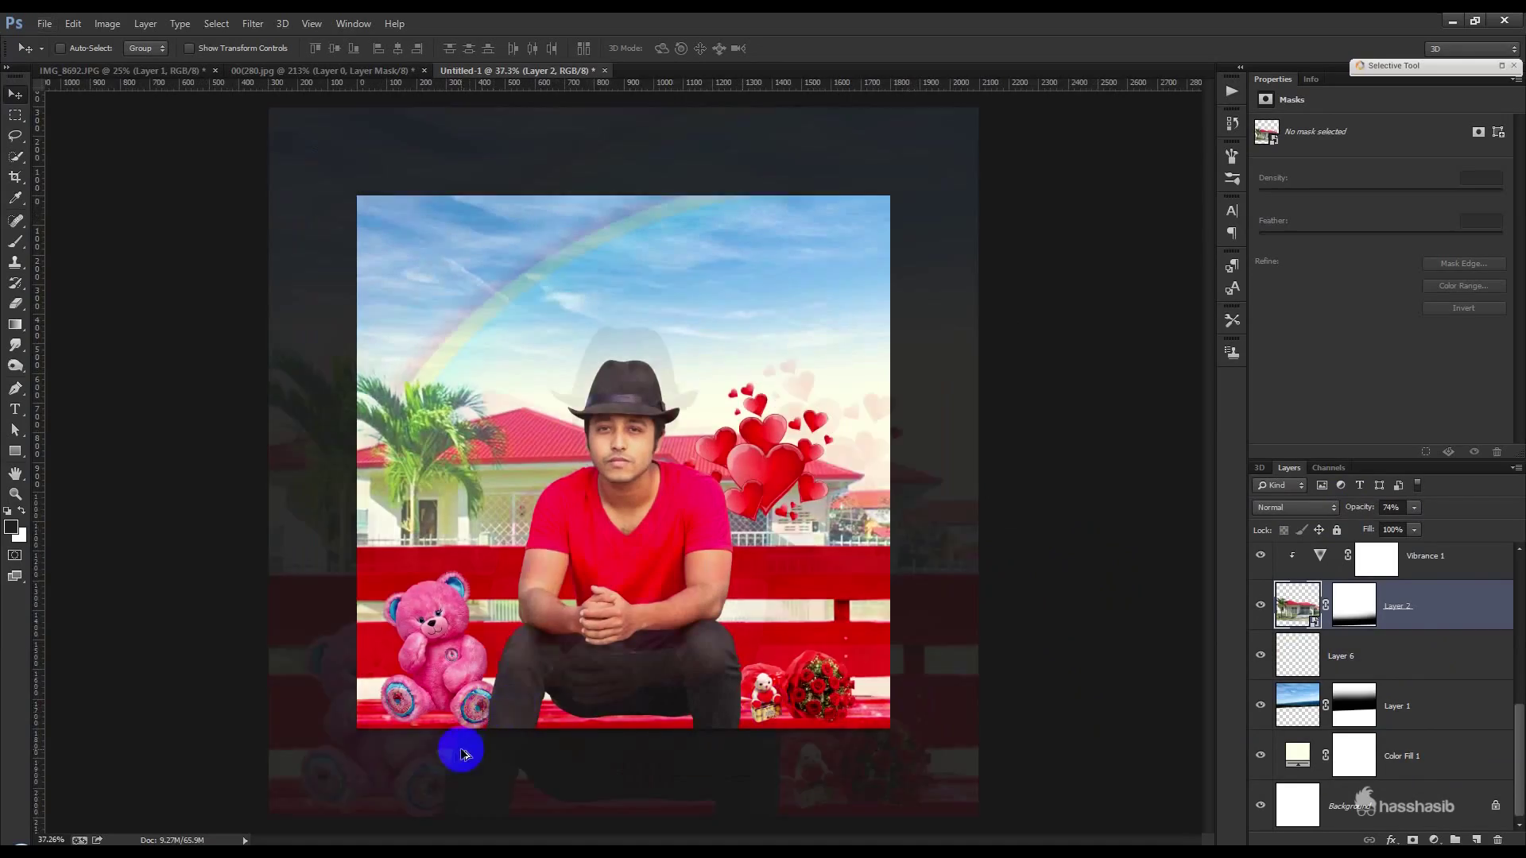
scroll(465, 755, "up", 4)
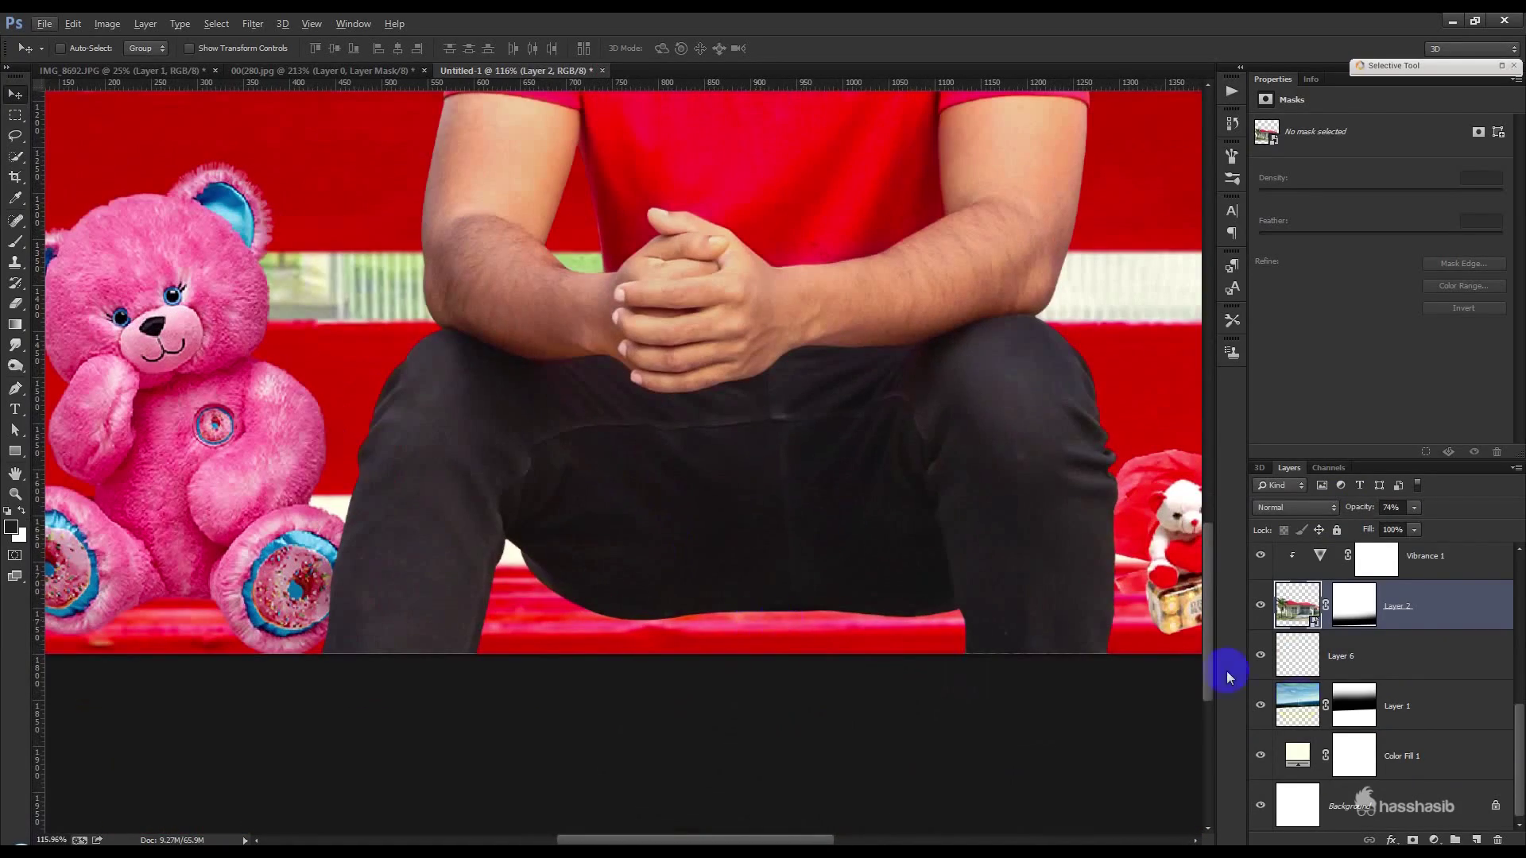
scroll(1362, 746, "up", 3)
left_click(1381, 574)
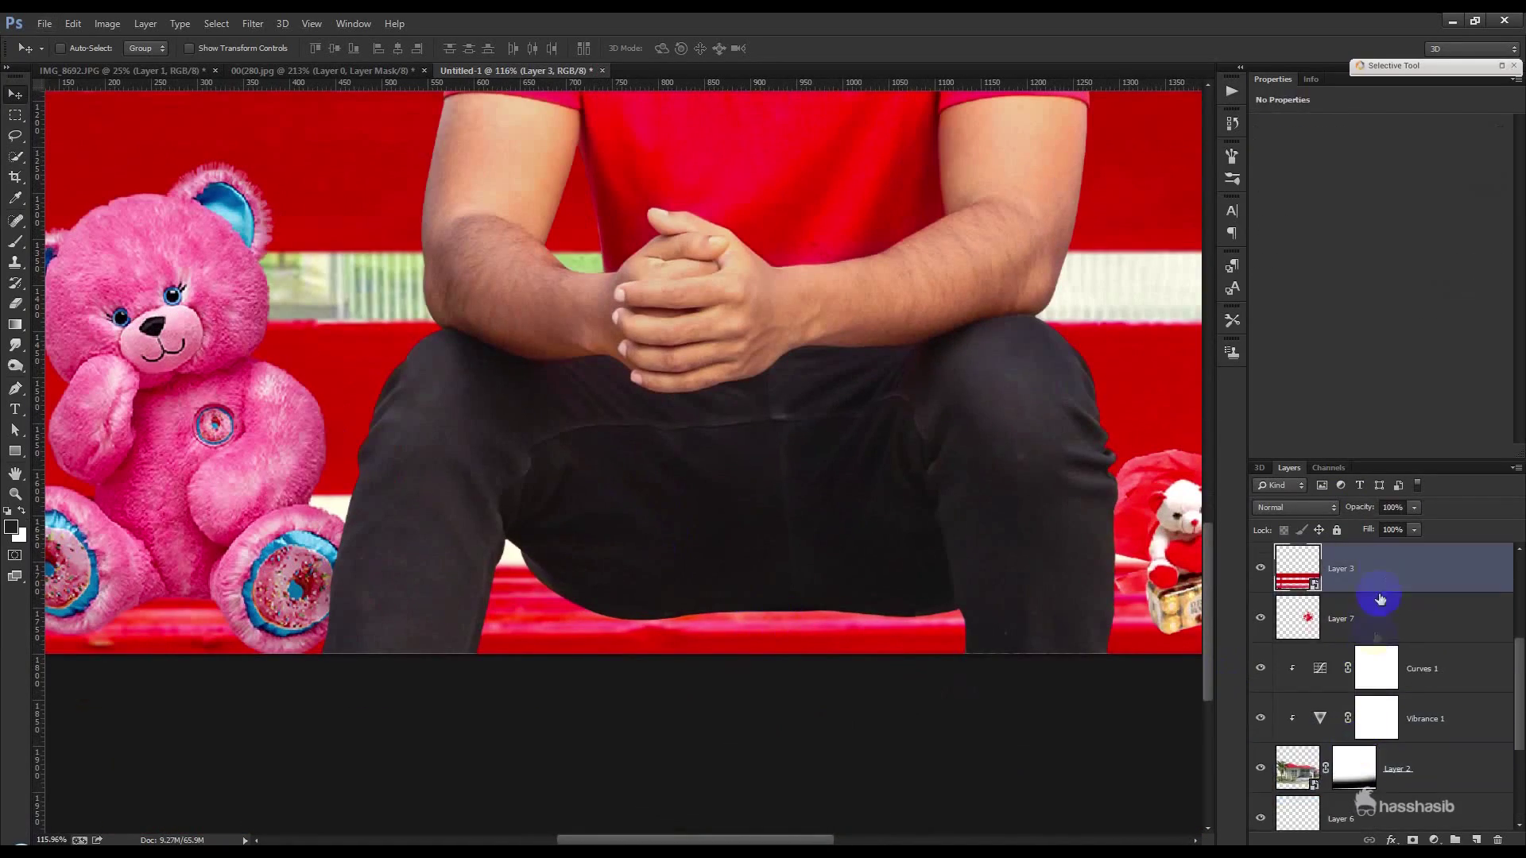
scroll(1374, 643, "up", 2)
left_click(1476, 840)
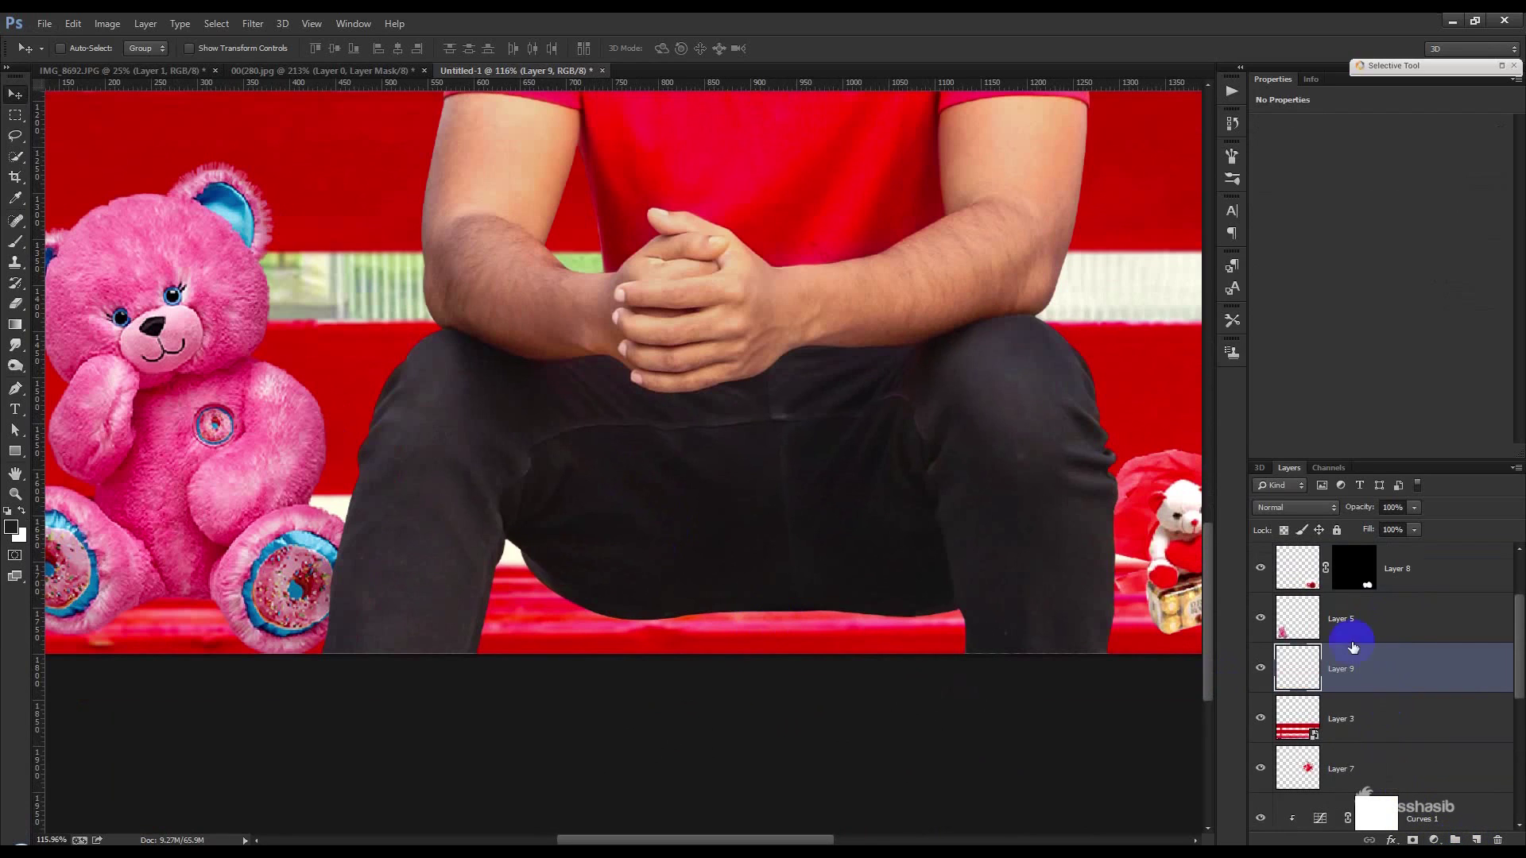
right_click(1375, 692)
left_click(1209, 411)
- Paint a soft black shadow on the bench seat beneath the man's thighs with a 175 px brush at 20% opacity
left_click(14, 242)
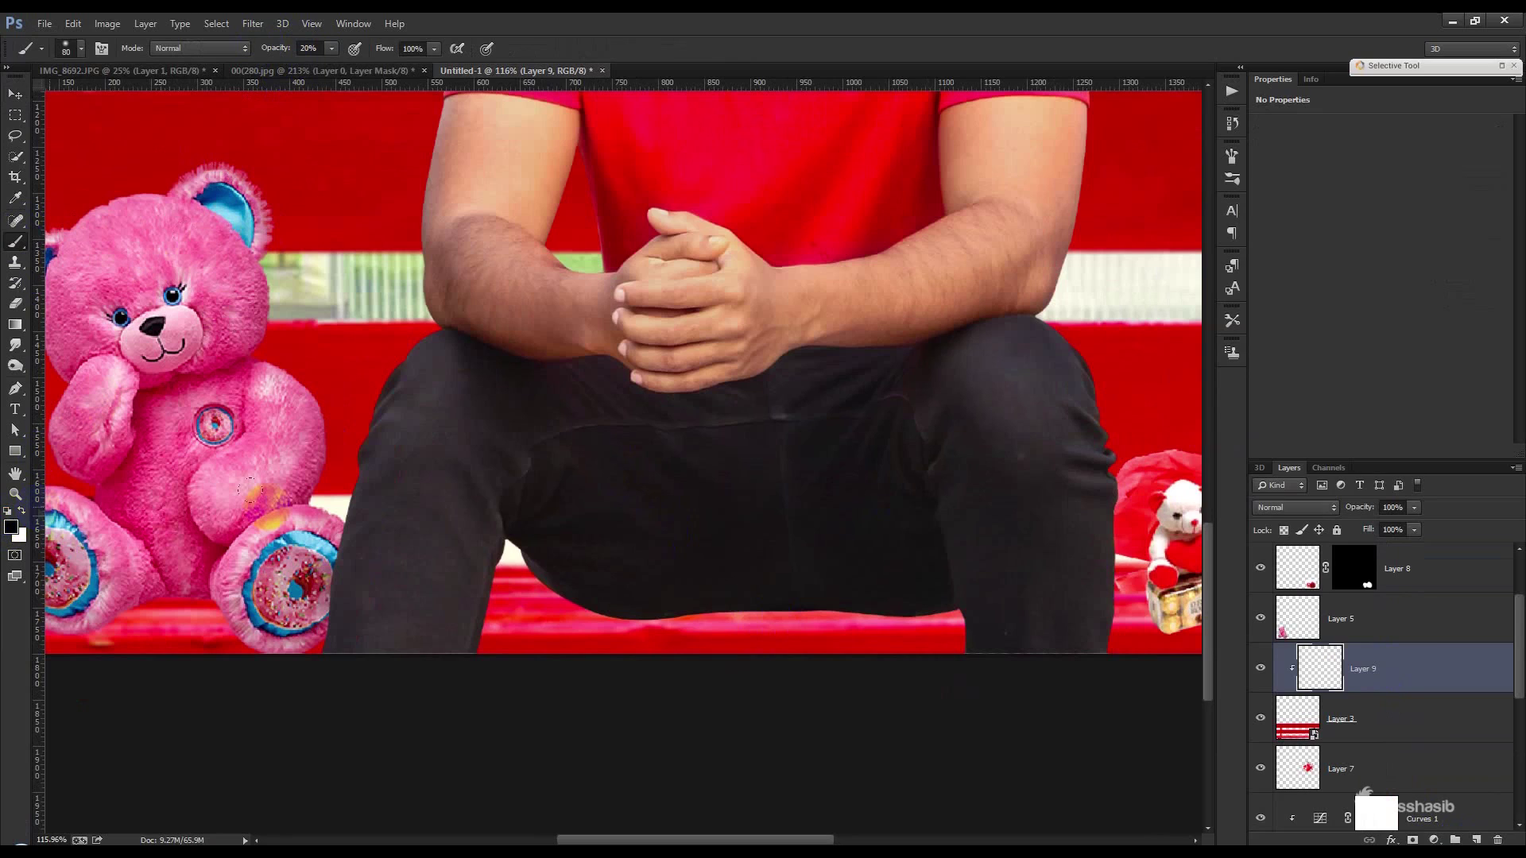
key("bracketright")
key("bracketright")
key("bracketright")
key("bracketright")
key("bracketright")
mouse_move(630, 650)
left_mouse_down()
mouse_move(703, 596)
mouse_move(711, 615)
mouse_move(752, 618)
mouse_move(664, 604)
mouse_move(793, 659)
mouse_move(891, 668)
mouse_move(977, 706)
mouse_move(995, 685)
mouse_move(1017, 721)
mouse_move(965, 731)
mouse_move(974, 687)
mouse_move(794, 619)
mouse_move(853, 653)
mouse_move(747, 689)
mouse_move(403, 752)
mouse_move(428, 802)
mouse_move(471, 721)
mouse_move(431, 803)
mouse_move(375, 824)
mouse_move(844, 701)
mouse_move(785, 684)
mouse_move(791, 670)
mouse_move(987, 704)
left_mouse_up()
mouse_move(846, 555)
left_mouse_down()
mouse_move(835, 647)
mouse_move(836, 606)
left_mouse_up()
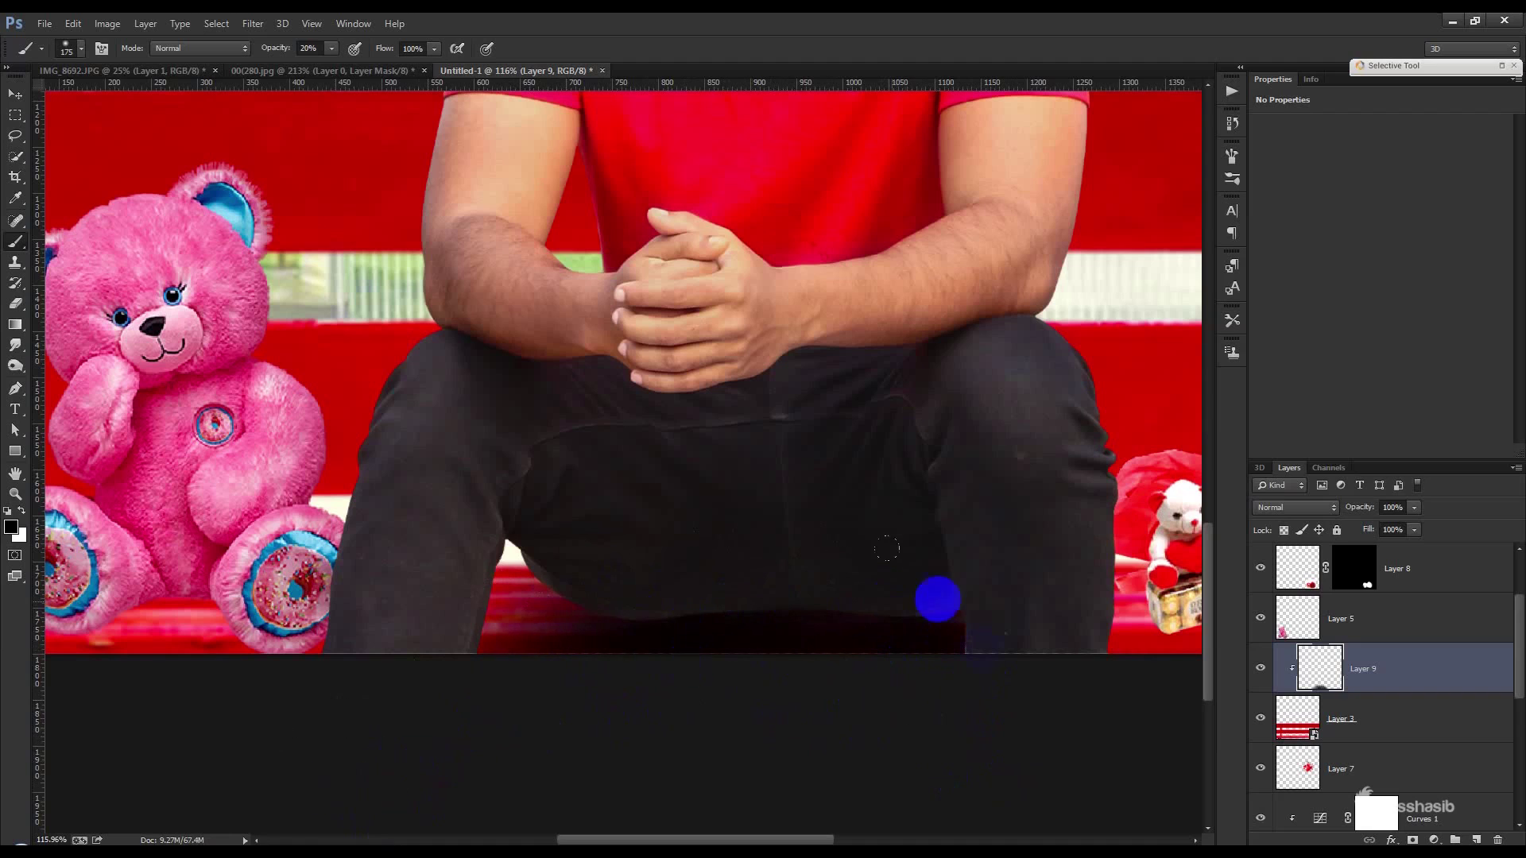
- Brush a soft black shadow onto the bench seat beneath and between the pink teddy bear's feet
left_click_drag(248, 615, 805, 625)
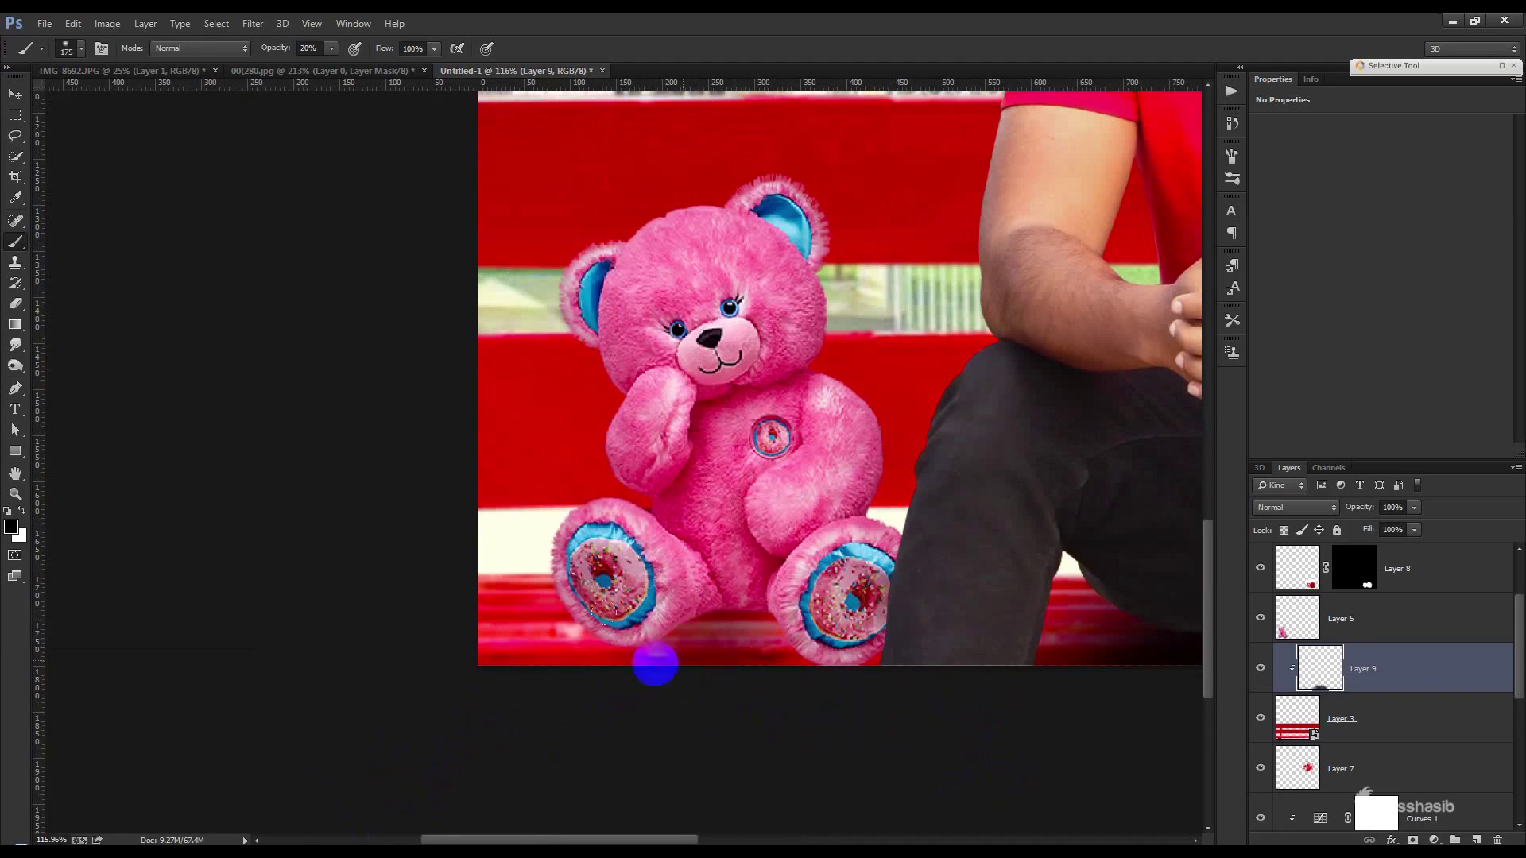
mouse_move(572, 725)
left_mouse_down()
mouse_move(715, 708)
mouse_move(743, 607)
left_mouse_up()
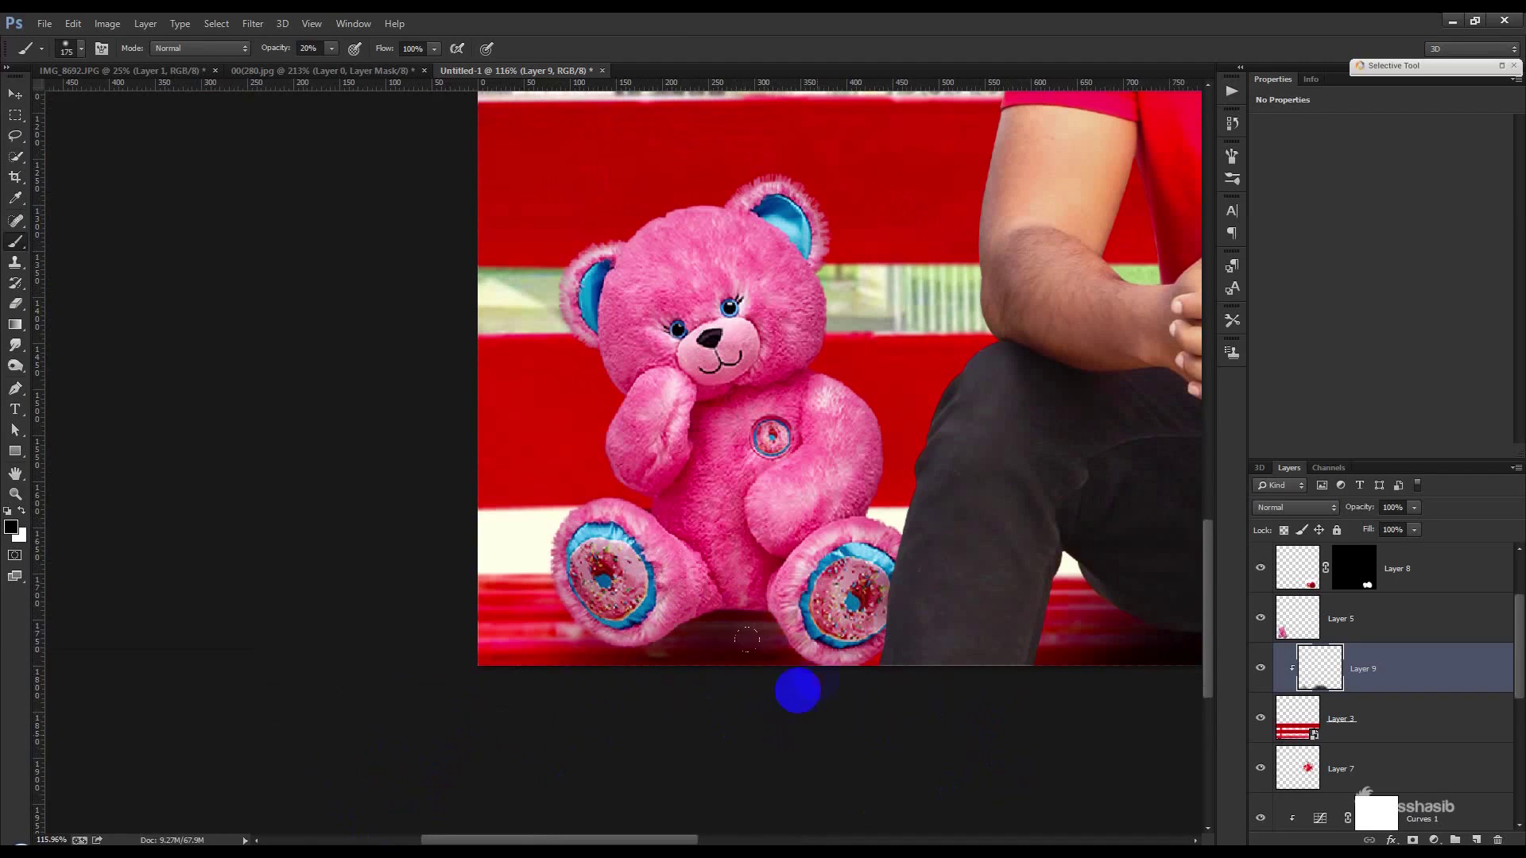
mouse_move(884, 788)
left_mouse_down()
mouse_move(797, 700)
mouse_move(659, 691)
left_mouse_up()
left_click_drag(803, 721, 5, 610)
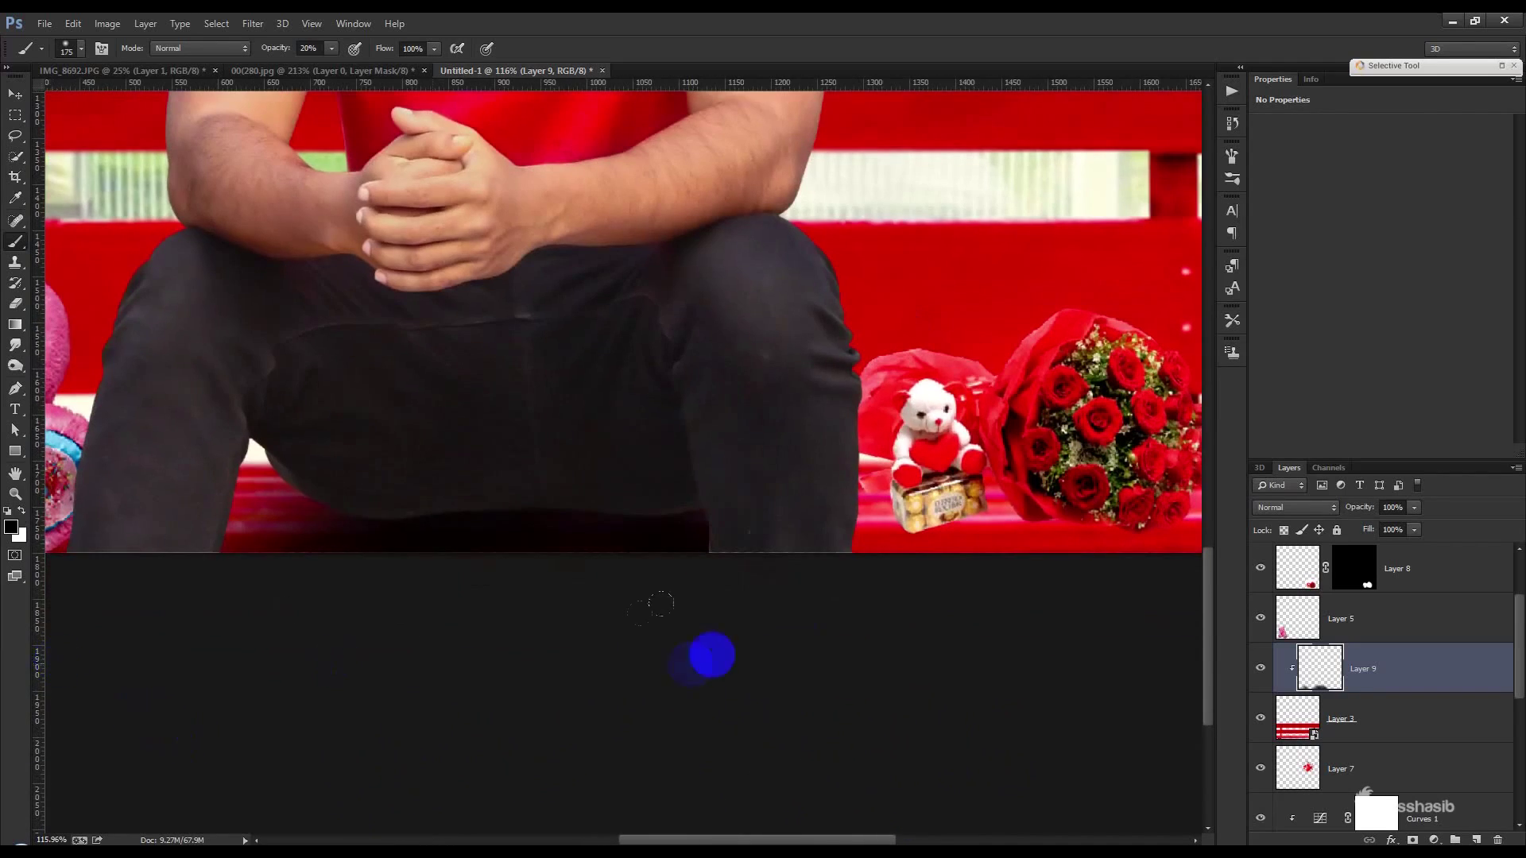
- Paint a shadow on the bench seat beneath the rose bouquet and gift box, reducing the brush to 100 px
left_click_drag(915, 603, 568, 644)
key("bracketleft")
key("bracketleft")
key("bracketleft")
mouse_move(583, 540)
left_mouse_down()
mouse_move(661, 596)
mouse_move(656, 476)
mouse_move(623, 493)
mouse_move(814, 528)
mouse_move(708, 517)
mouse_move(855, 623)
mouse_move(578, 570)
left_mouse_up()
mouse_move(555, 469)
left_mouse_down()
mouse_move(448, 576)
mouse_move(626, 642)
mouse_move(586, 603)
mouse_move(936, 740)
left_mouse_up()
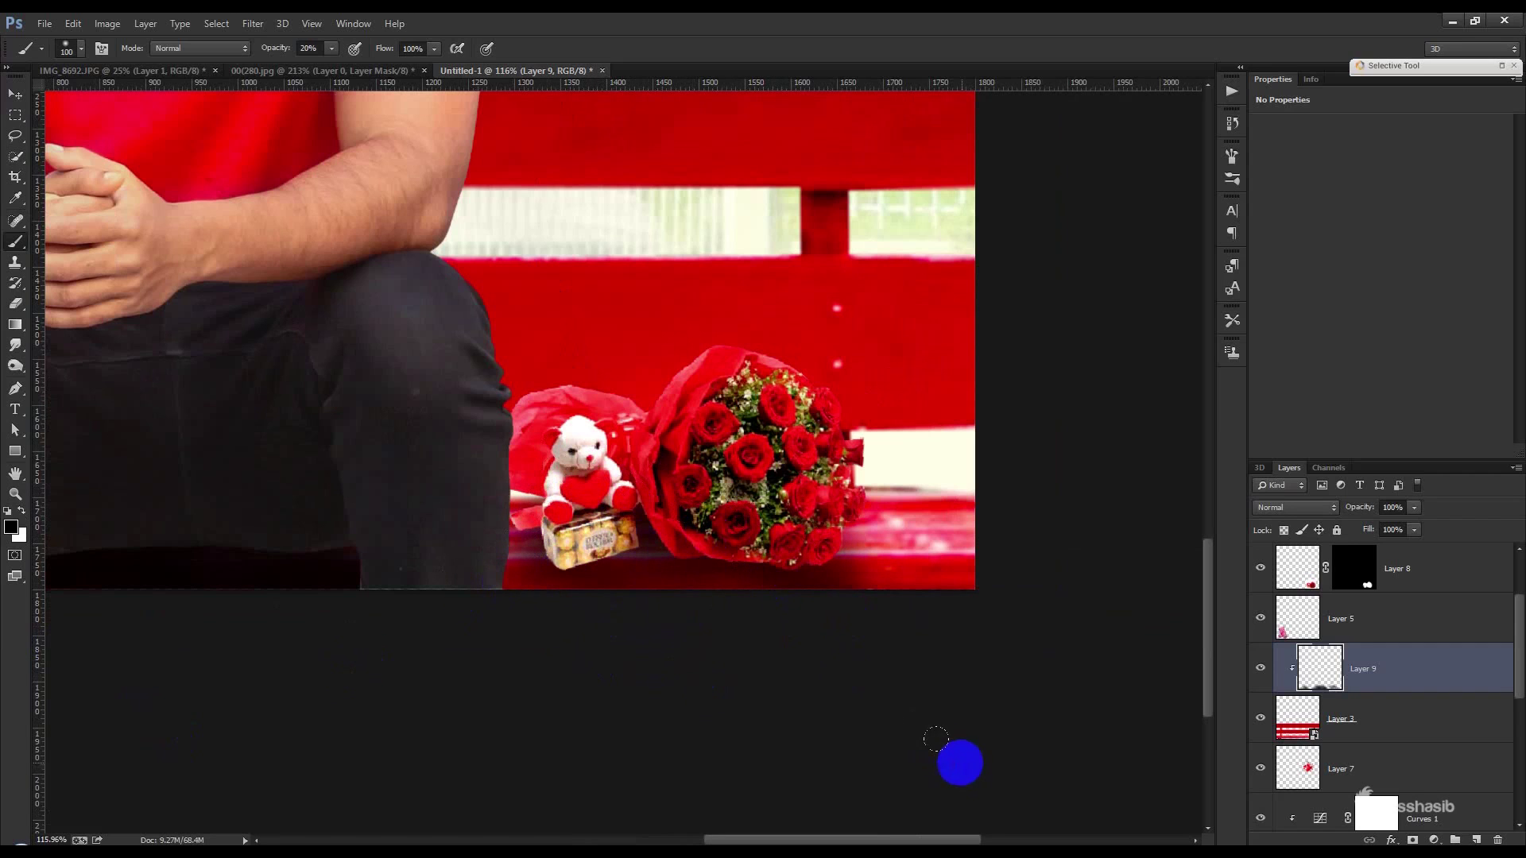
scroll(850, 707, "down", 6)
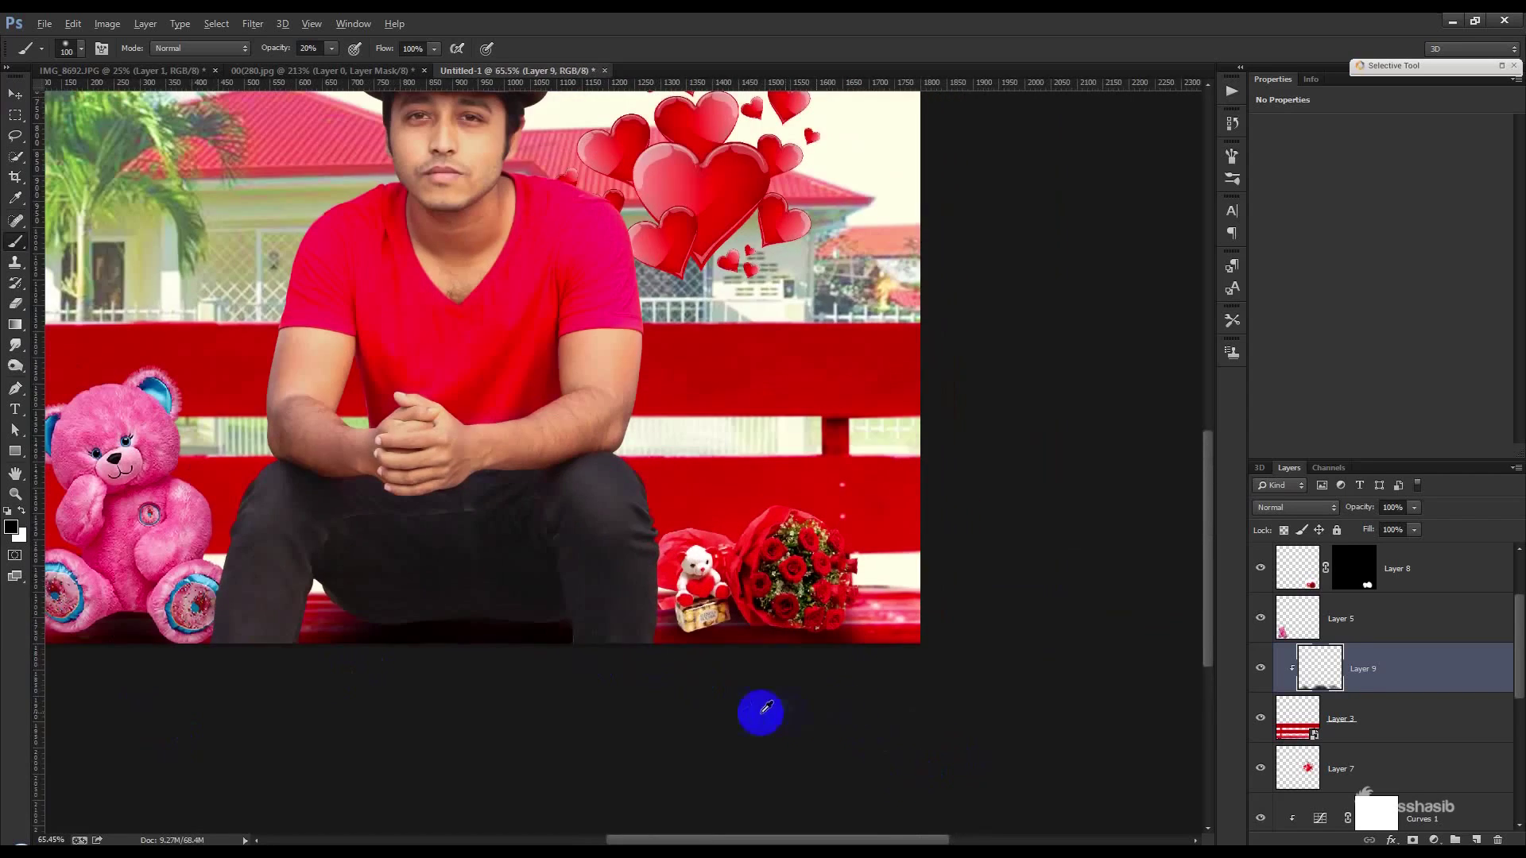
scroll(761, 713, "down", 4)
- Add a new clipped layer above the man on Layer 4 and darken the underside of his trousers with black
scroll(446, 828, "up", 7)
left_click_drag(739, 831, 967, 707)
scroll(1431, 624, "up", 2)
left_click(1420, 612)
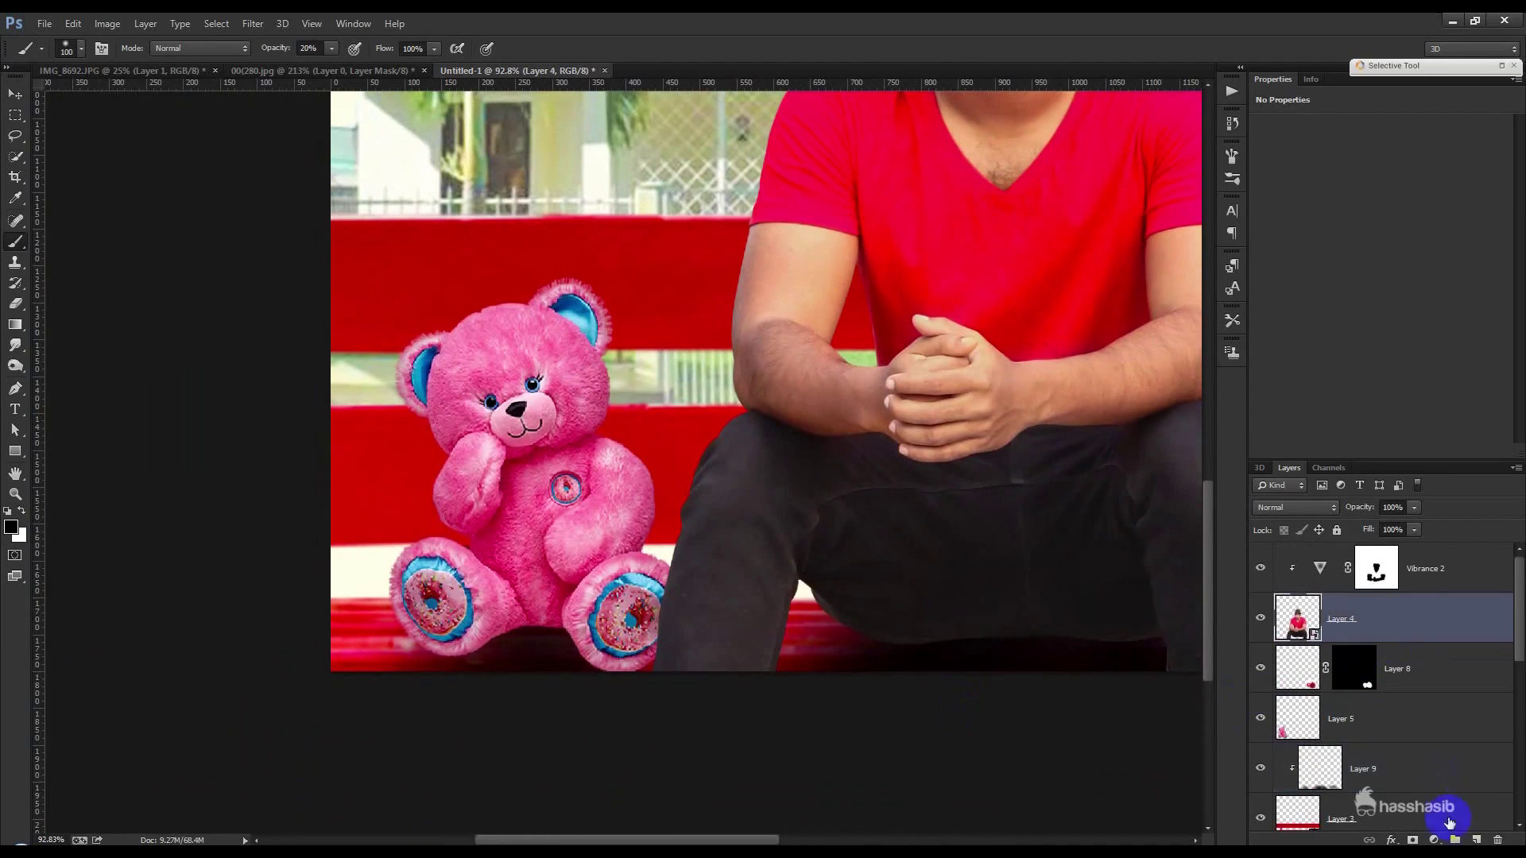
left_click(1476, 839)
mouse_move(748, 664)
left_mouse_down()
mouse_move(774, 690)
mouse_move(771, 615)
mouse_move(790, 660)
mouse_move(794, 575)
left_mouse_up()
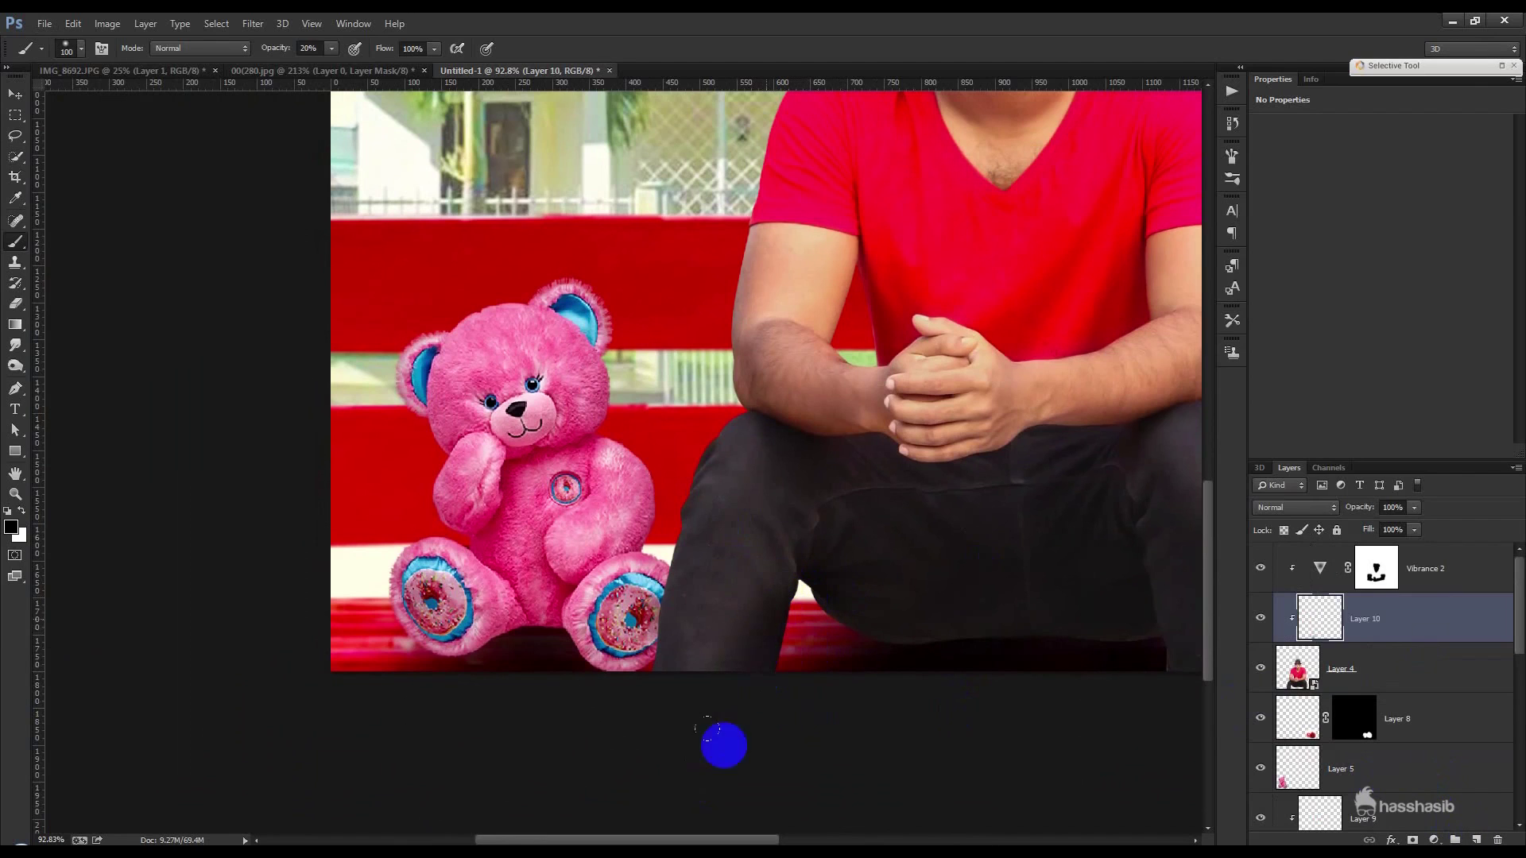
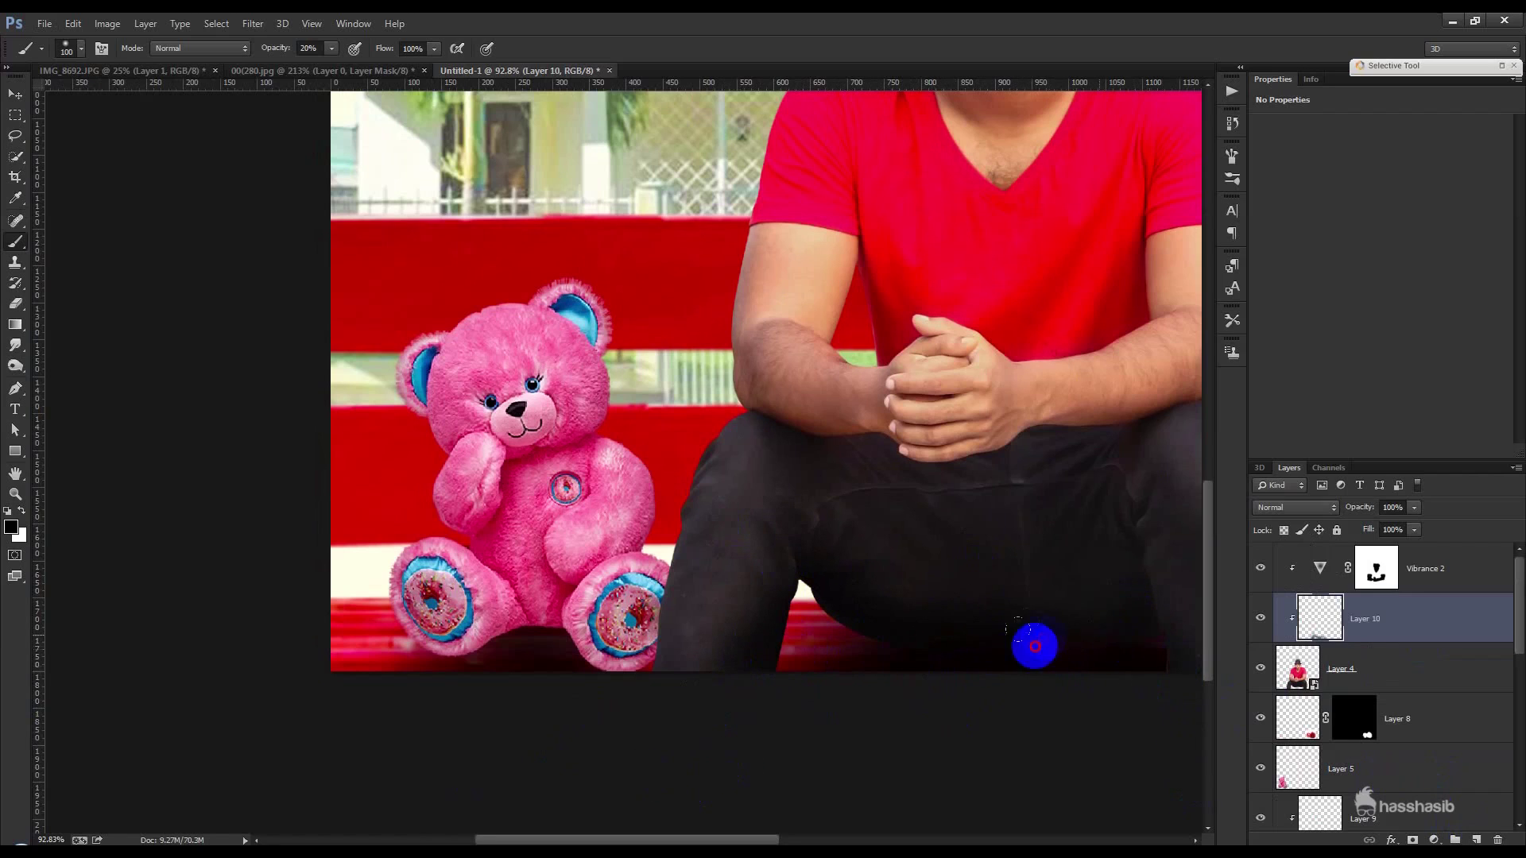
- Deepen the bench shadow on Layer 9 around the base of the man's leg
scroll(1403, 778, "down", 1)
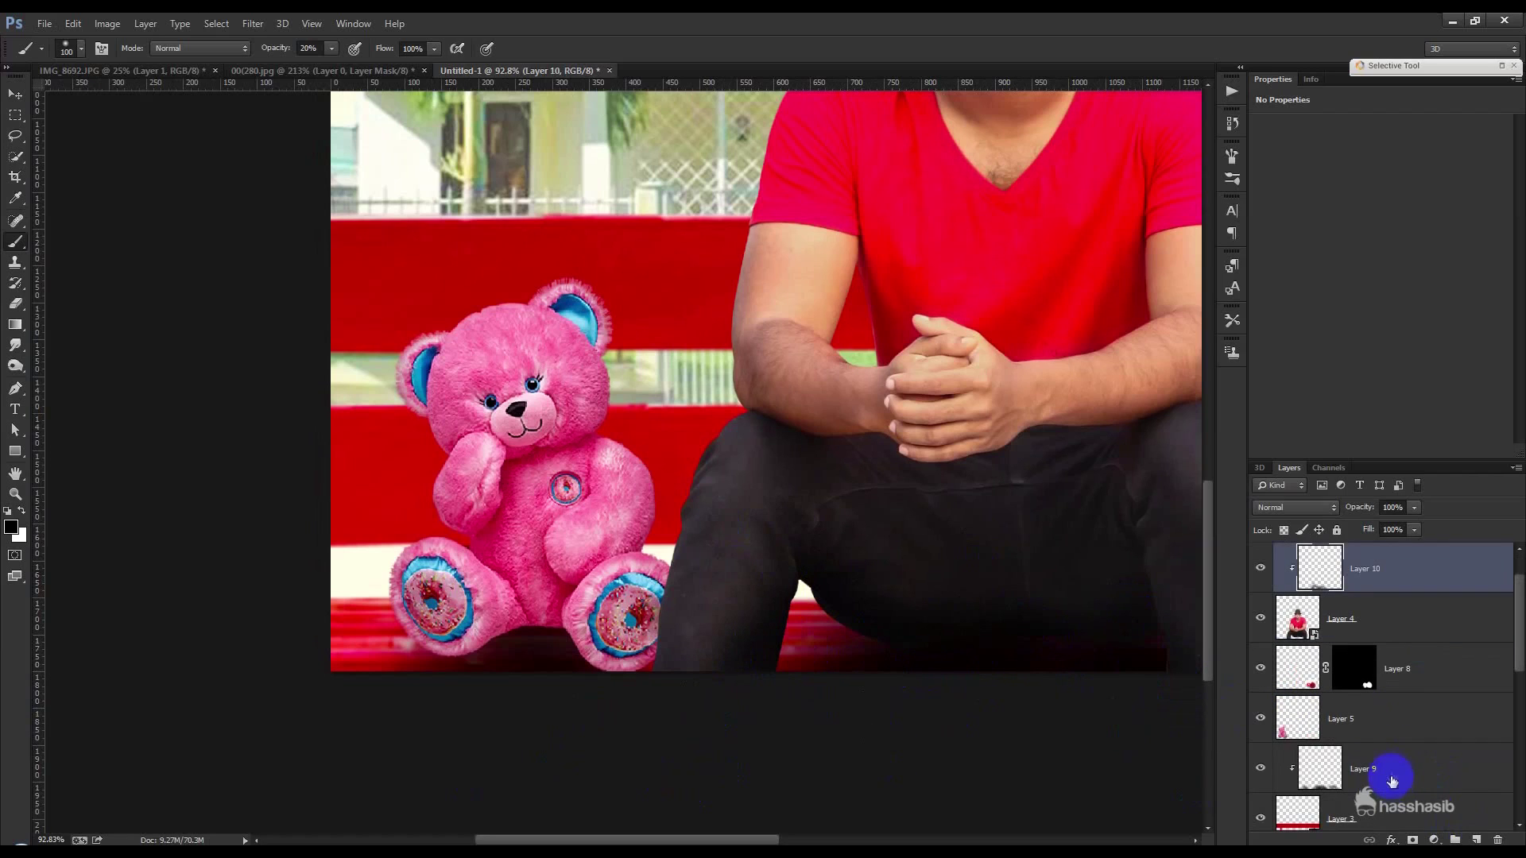
left_click(1403, 772)
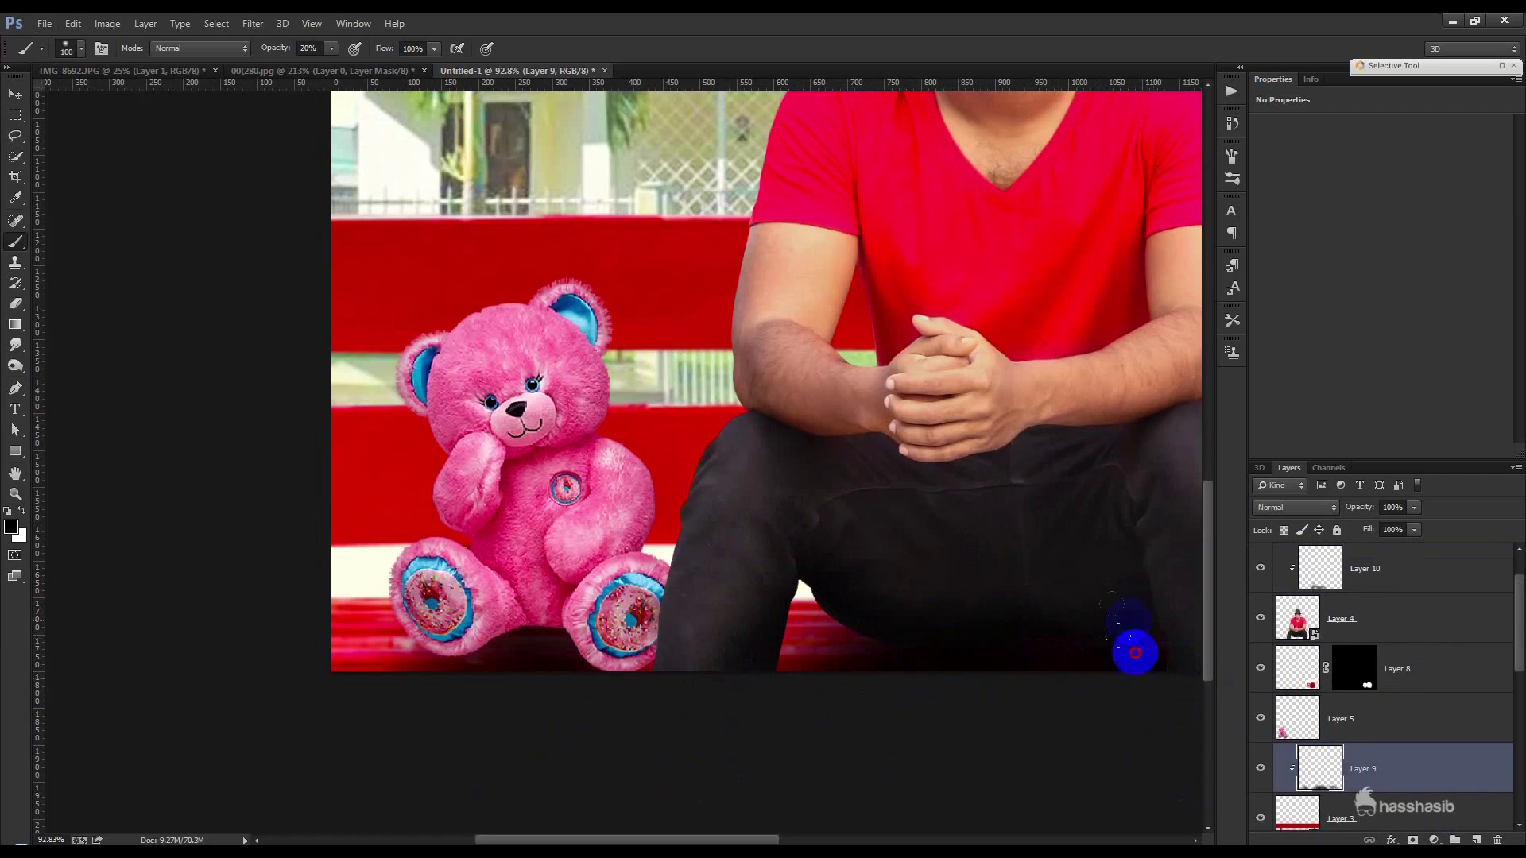
left_click_drag(1035, 704, 679, 672)
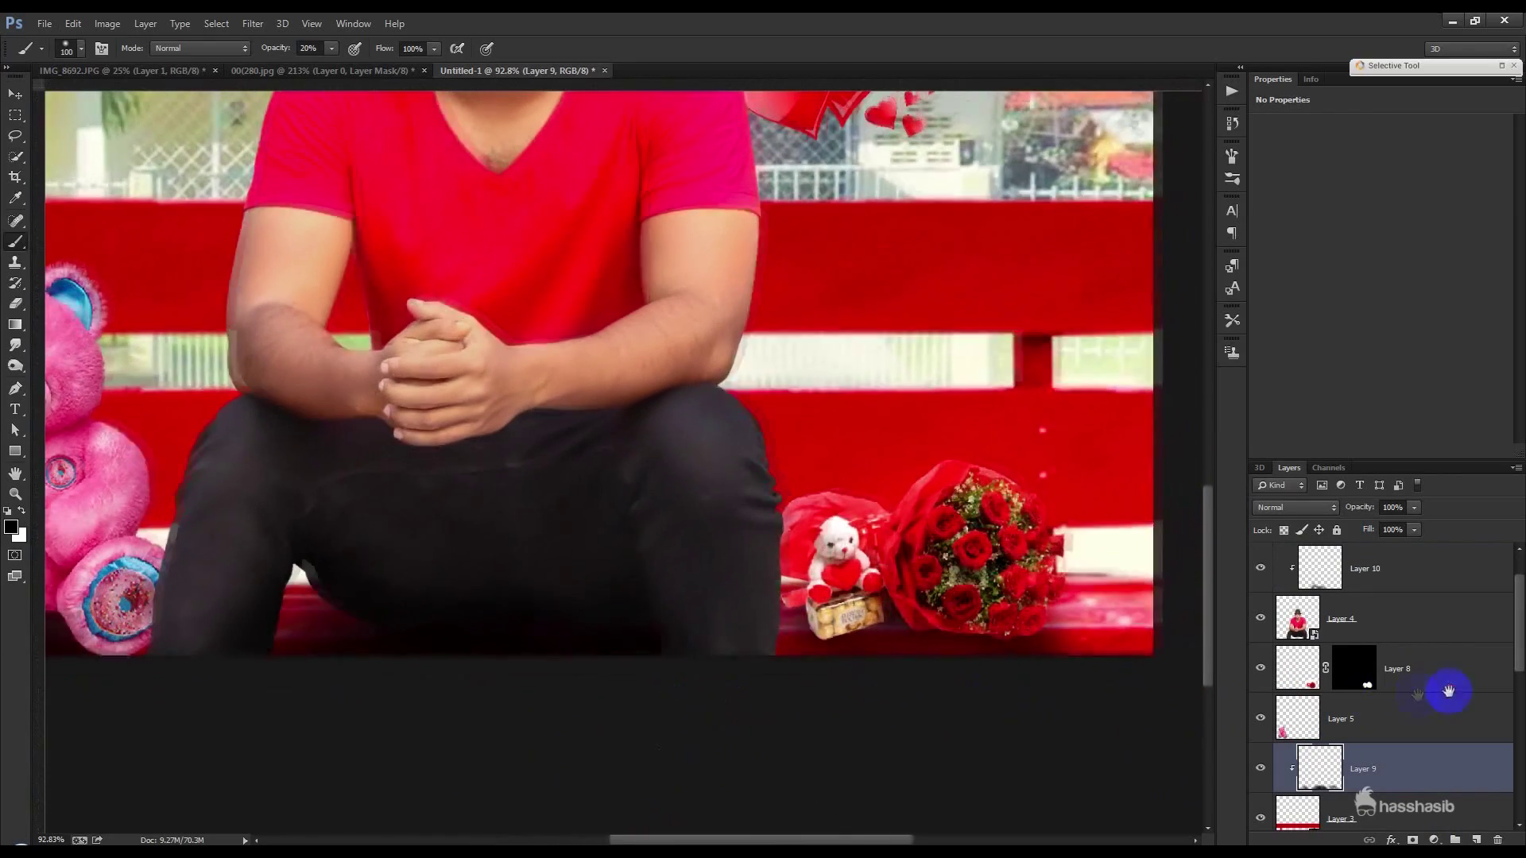
- Add a new layer clipped to the bouquet on Layer 8 and shade the lower edges of the gift box and roses black
left_click(1447, 685)
left_click(1477, 839)
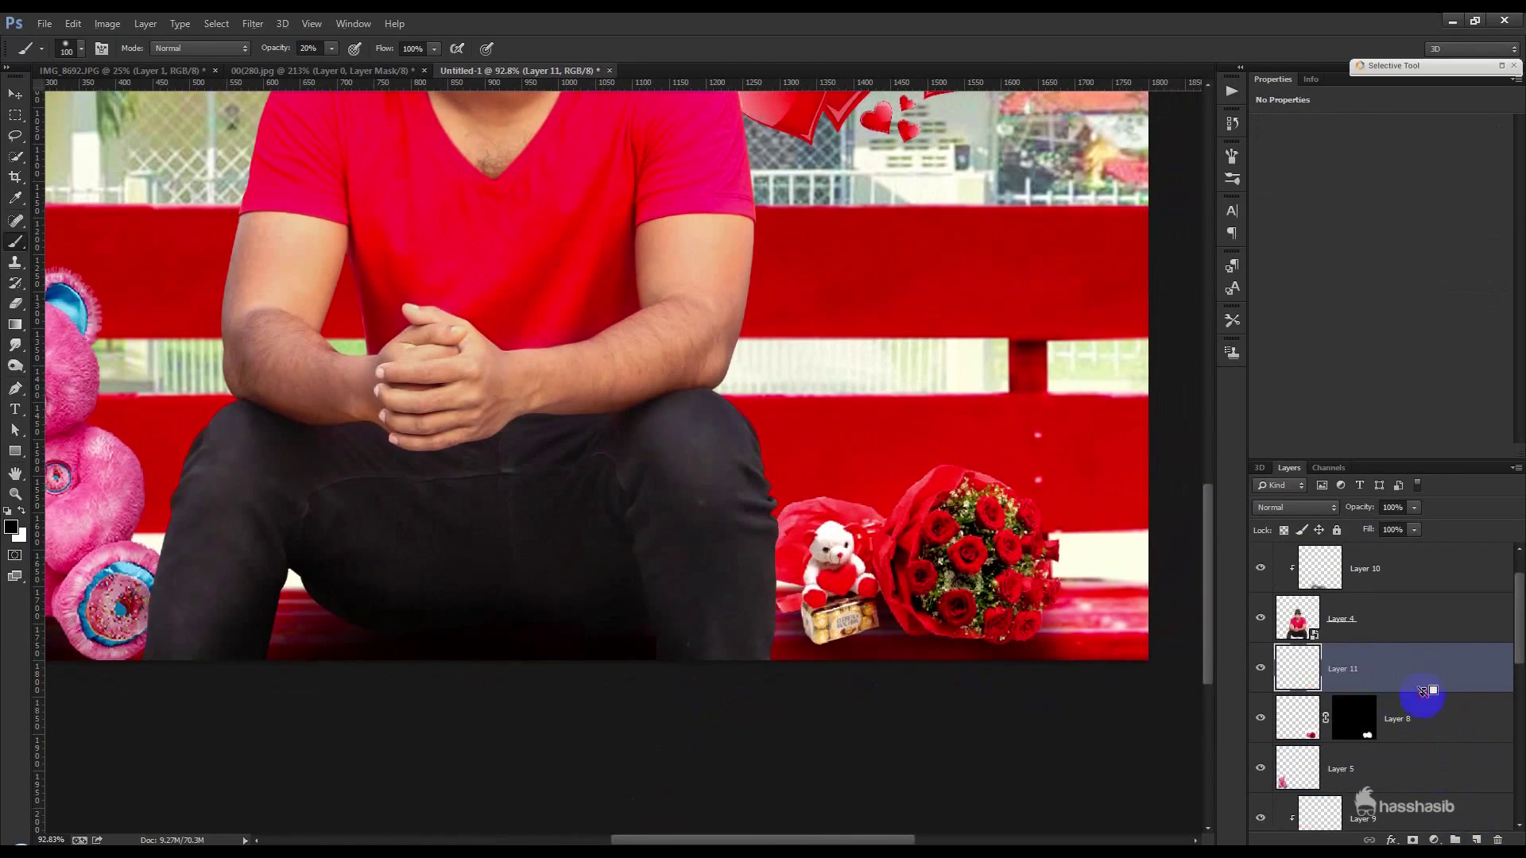
left_click(1425, 692, "alt")
mouse_move(900, 625)
left_mouse_down()
mouse_move(777, 655)
mouse_move(906, 633)
mouse_move(800, 647)
mouse_move(804, 671)
mouse_move(814, 631)
mouse_move(954, 610)
mouse_move(1017, 668)
mouse_move(1029, 603)
mouse_move(999, 712)
mouse_move(943, 764)
mouse_move(837, 652)
left_mouse_up()
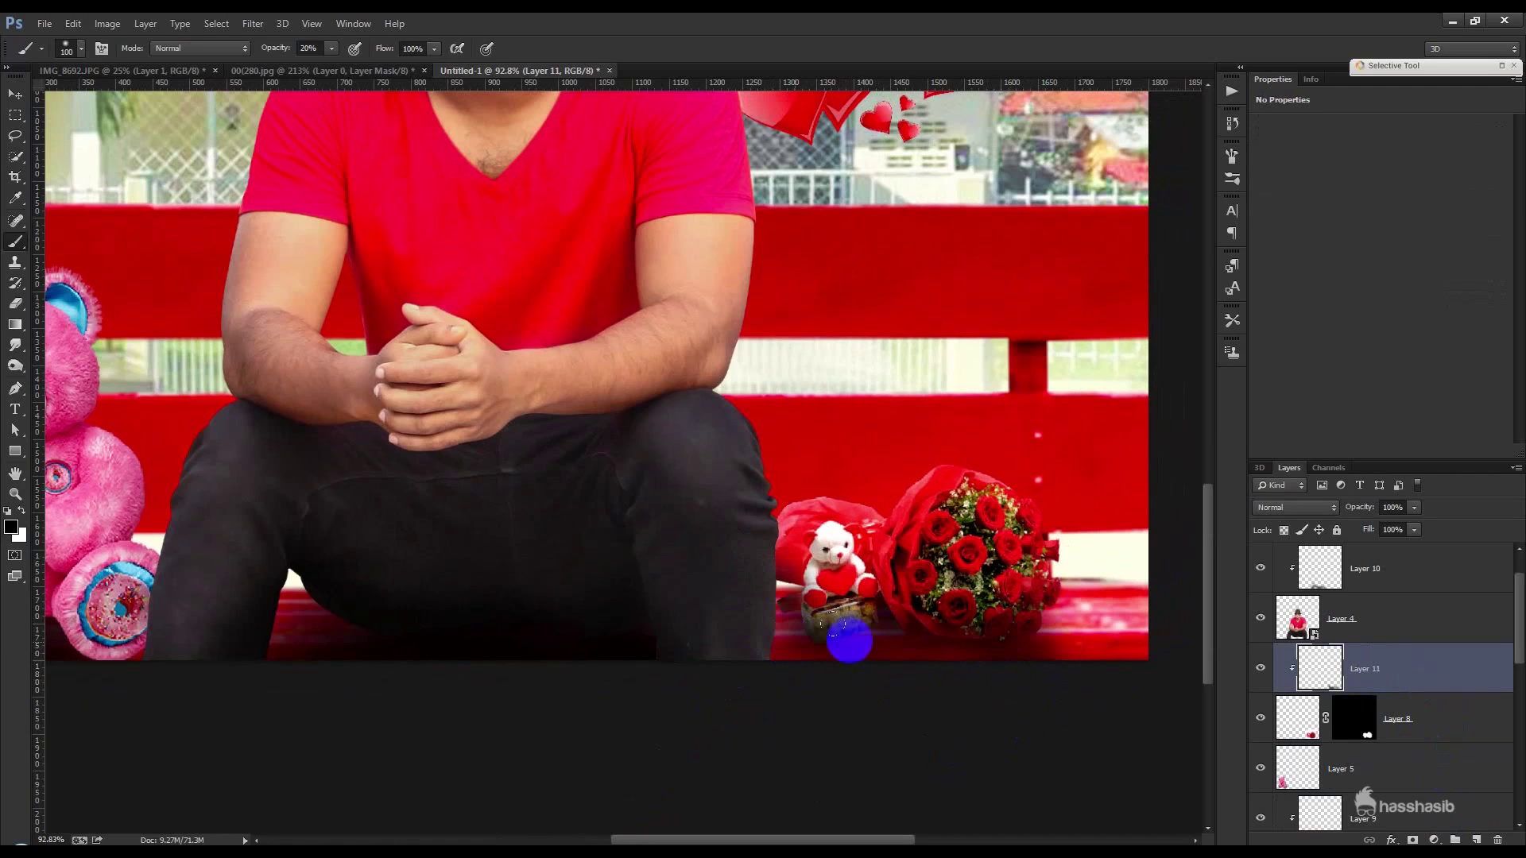
- Add a new layer clipped to the teddy bear on Layer 5 and brush black shading over its lower body and feet
left_click_drag(892, 739, 1137, 706)
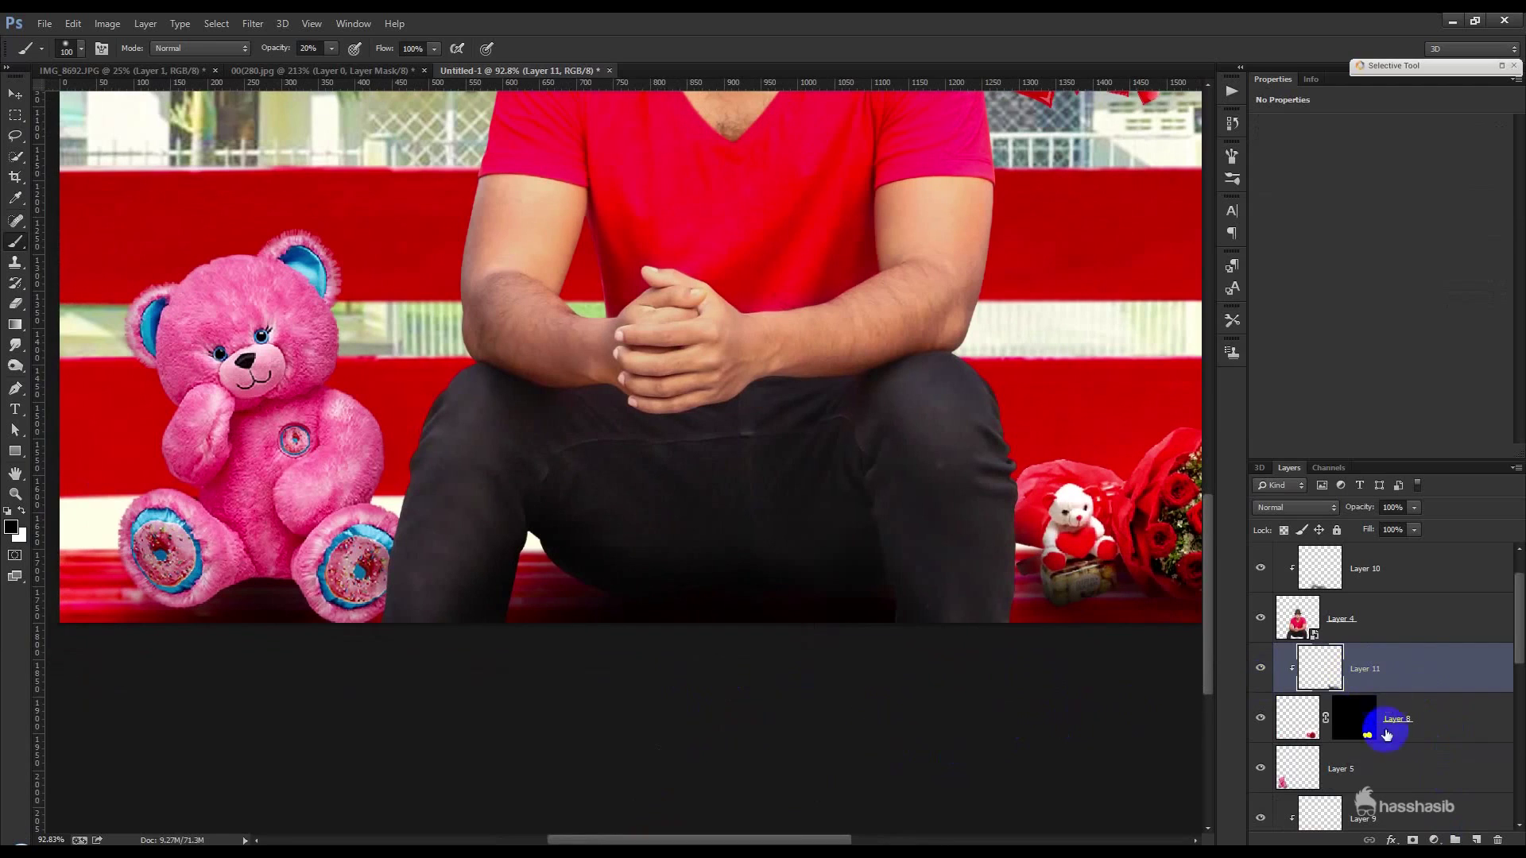
left_click(1398, 768)
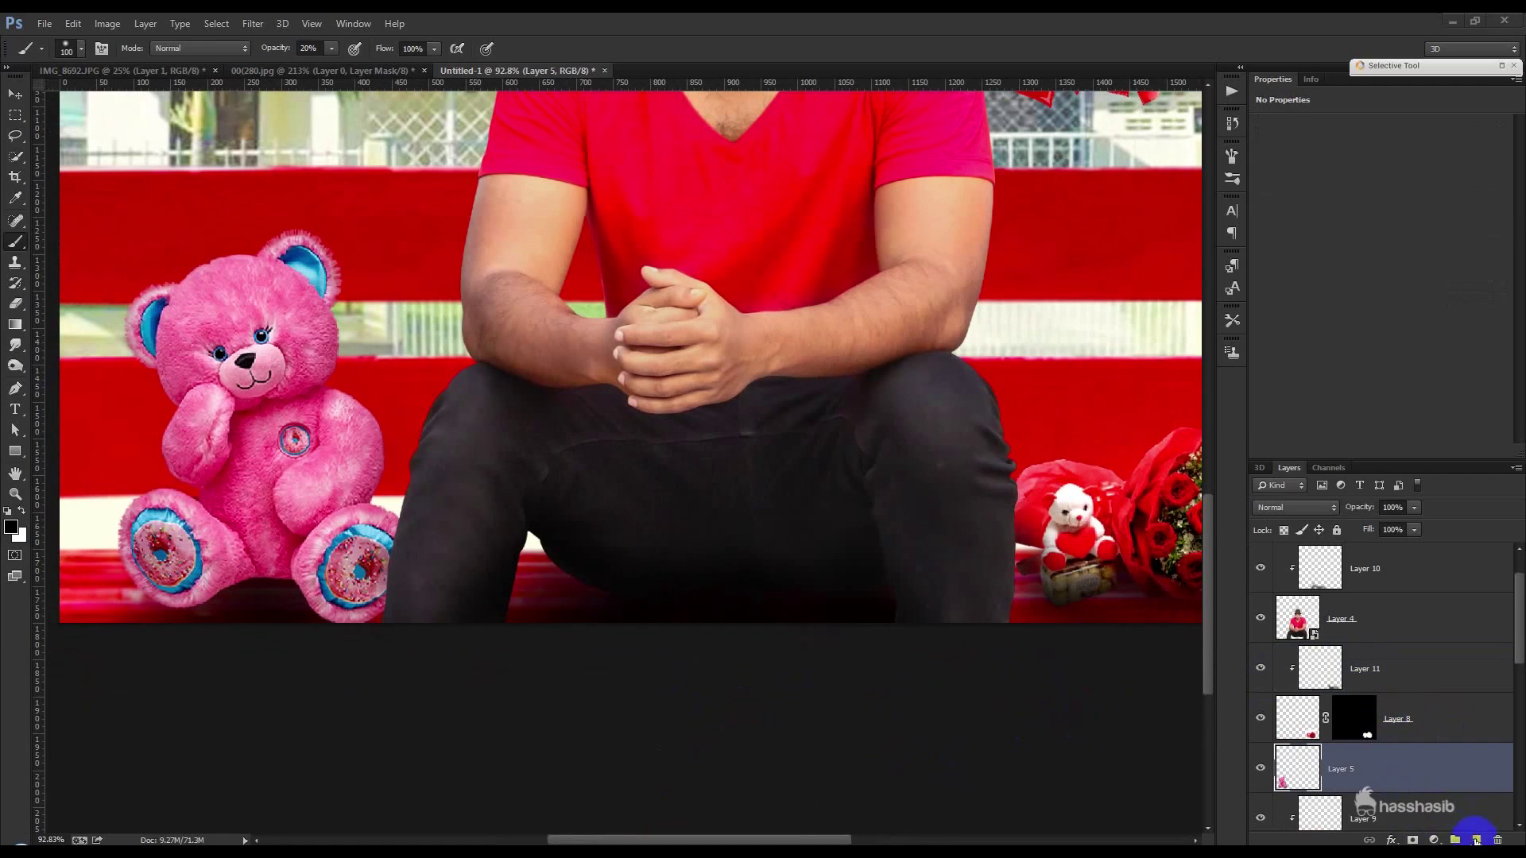
left_click(1475, 841)
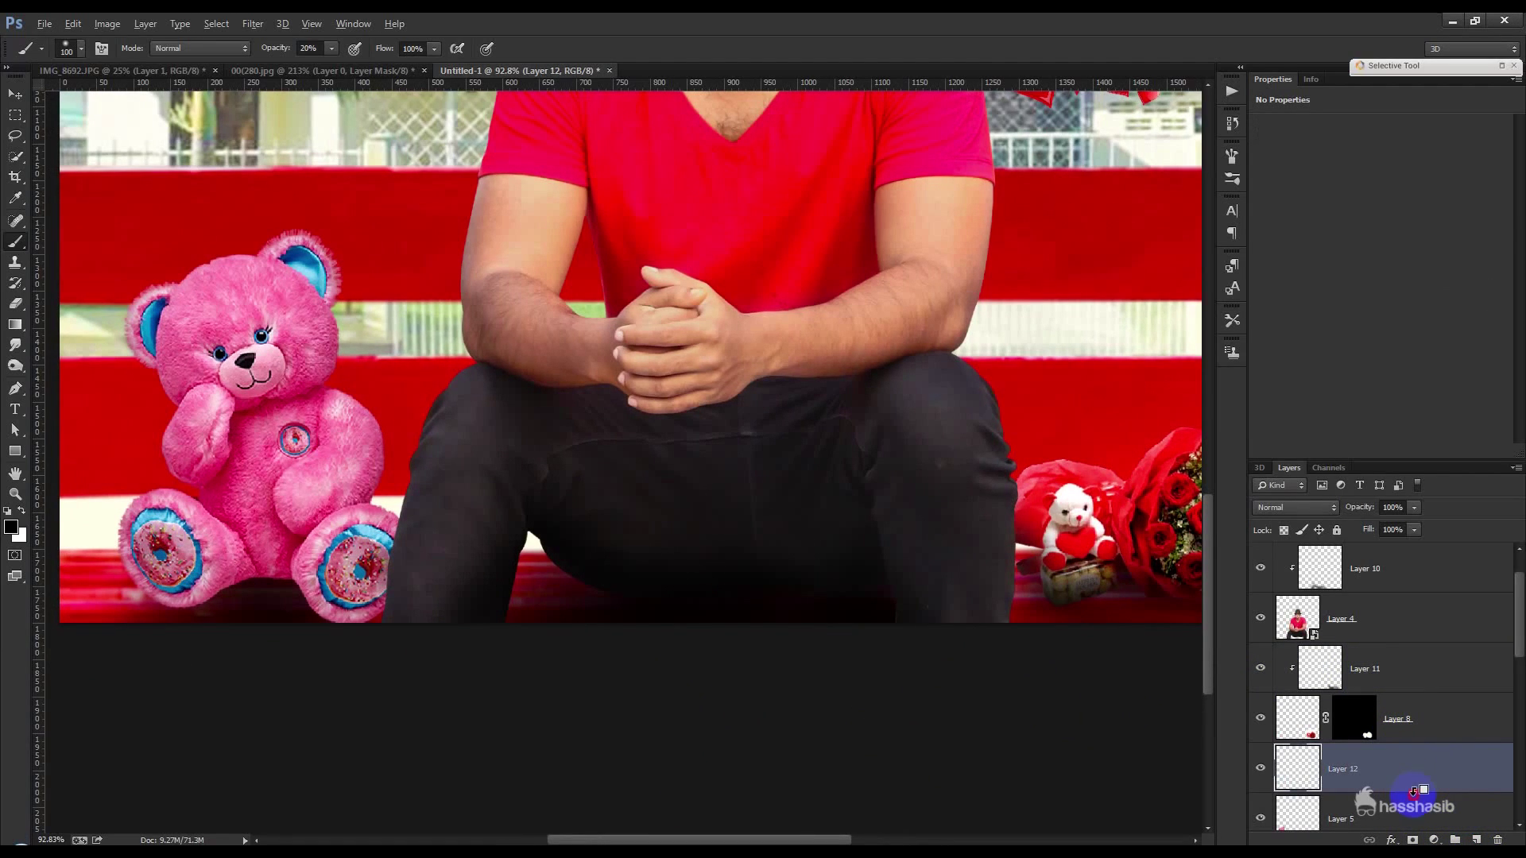
left_click(1423, 792, "alt")
left_click_drag(654, 620, 956, 536)
mouse_move(573, 546)
left_mouse_down()
mouse_move(445, 515)
mouse_move(506, 545)
mouse_move(467, 501)
mouse_move(551, 525)
mouse_move(506, 552)
mouse_move(498, 537)
mouse_move(432, 560)
mouse_move(540, 537)
mouse_move(575, 484)
mouse_move(687, 570)
mouse_move(653, 560)
mouse_move(650, 584)
mouse_move(647, 549)
mouse_move(654, 562)
mouse_move(561, 490)
mouse_move(621, 511)
mouse_move(674, 563)
mouse_move(491, 571)
mouse_move(524, 493)
left_mouse_up()
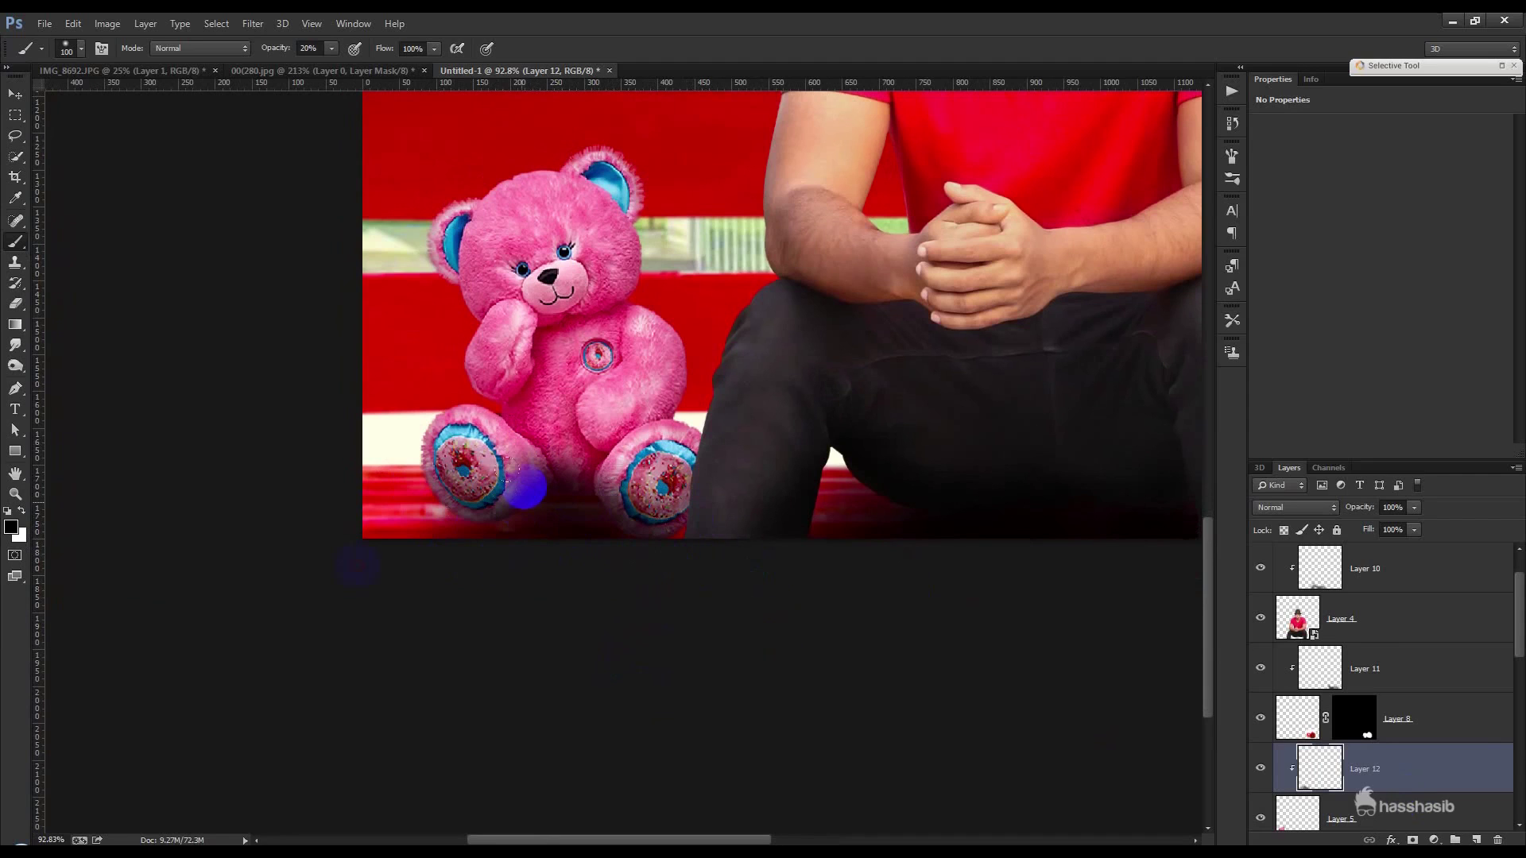
- Darken the bench seat around the teddy bear's feet further on Layer 9
scroll(1361, 713, "down", 2)
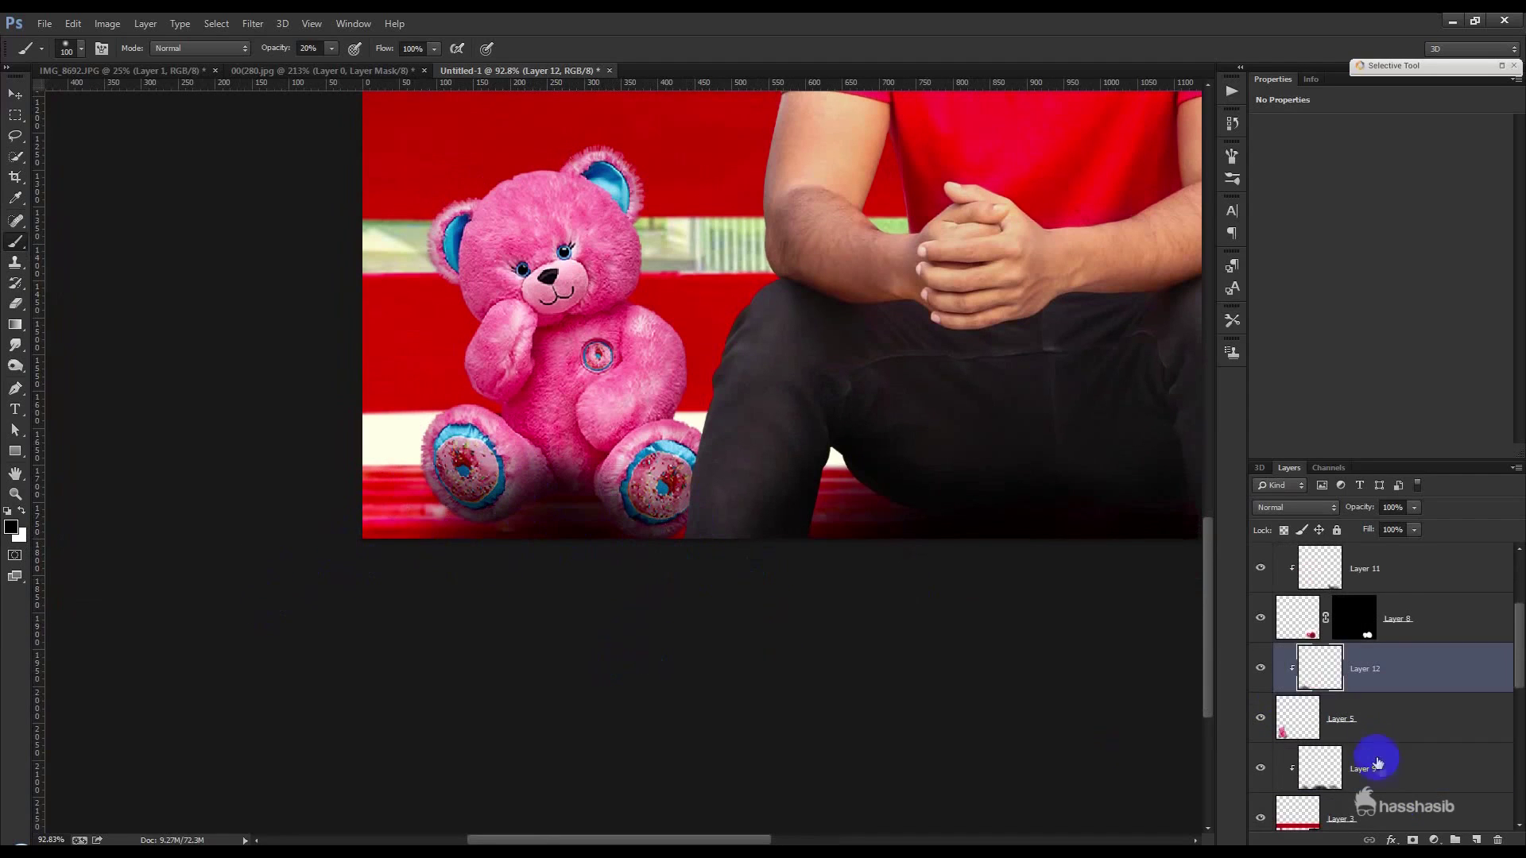
left_click(1380, 763)
left_click_drag(287, 527, 130, 571)
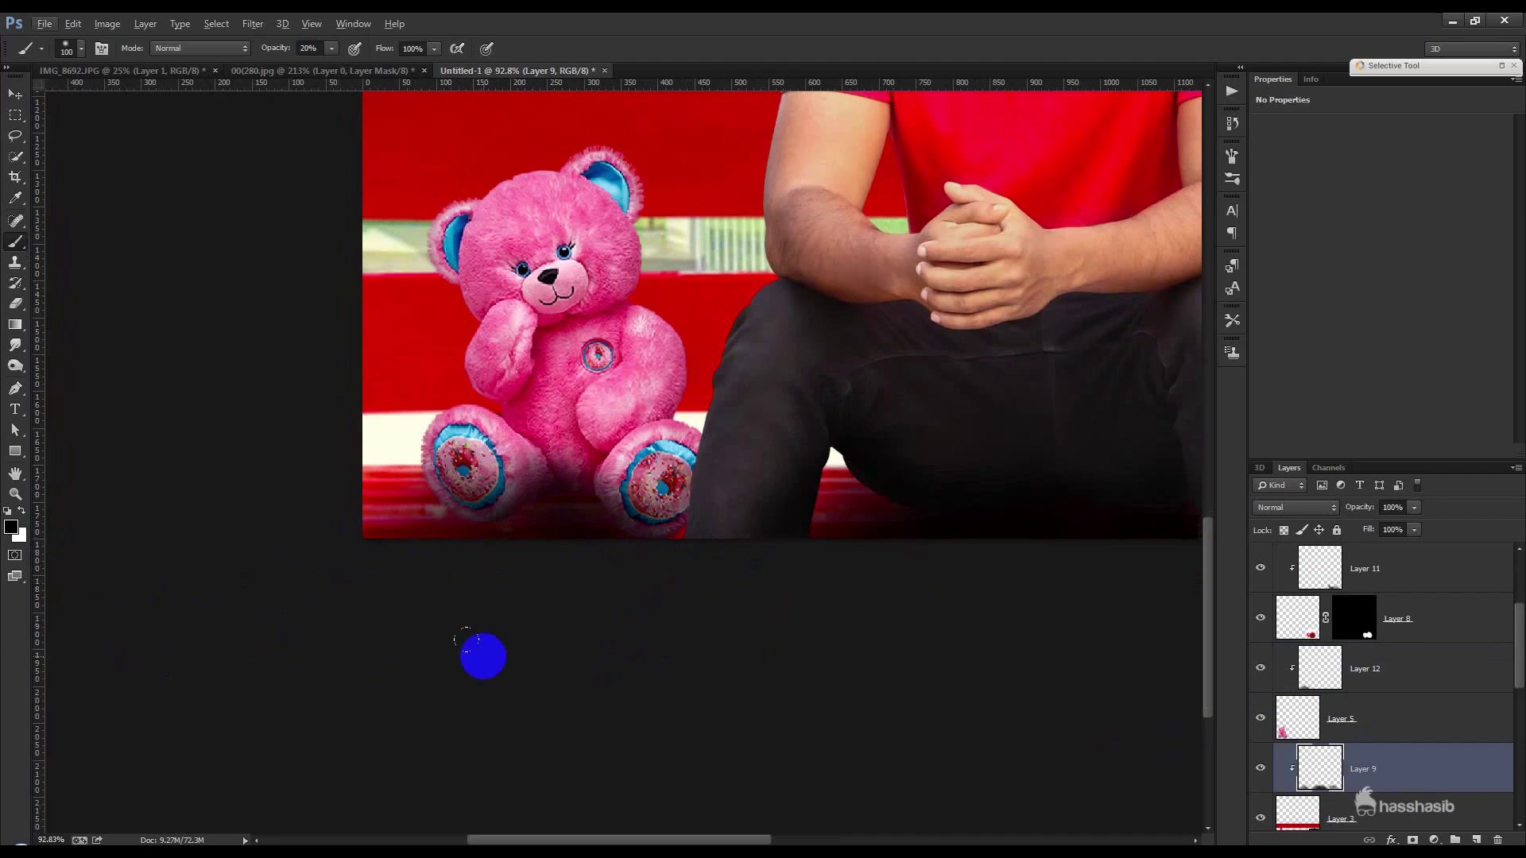
scroll(539, 497, "up", 1)
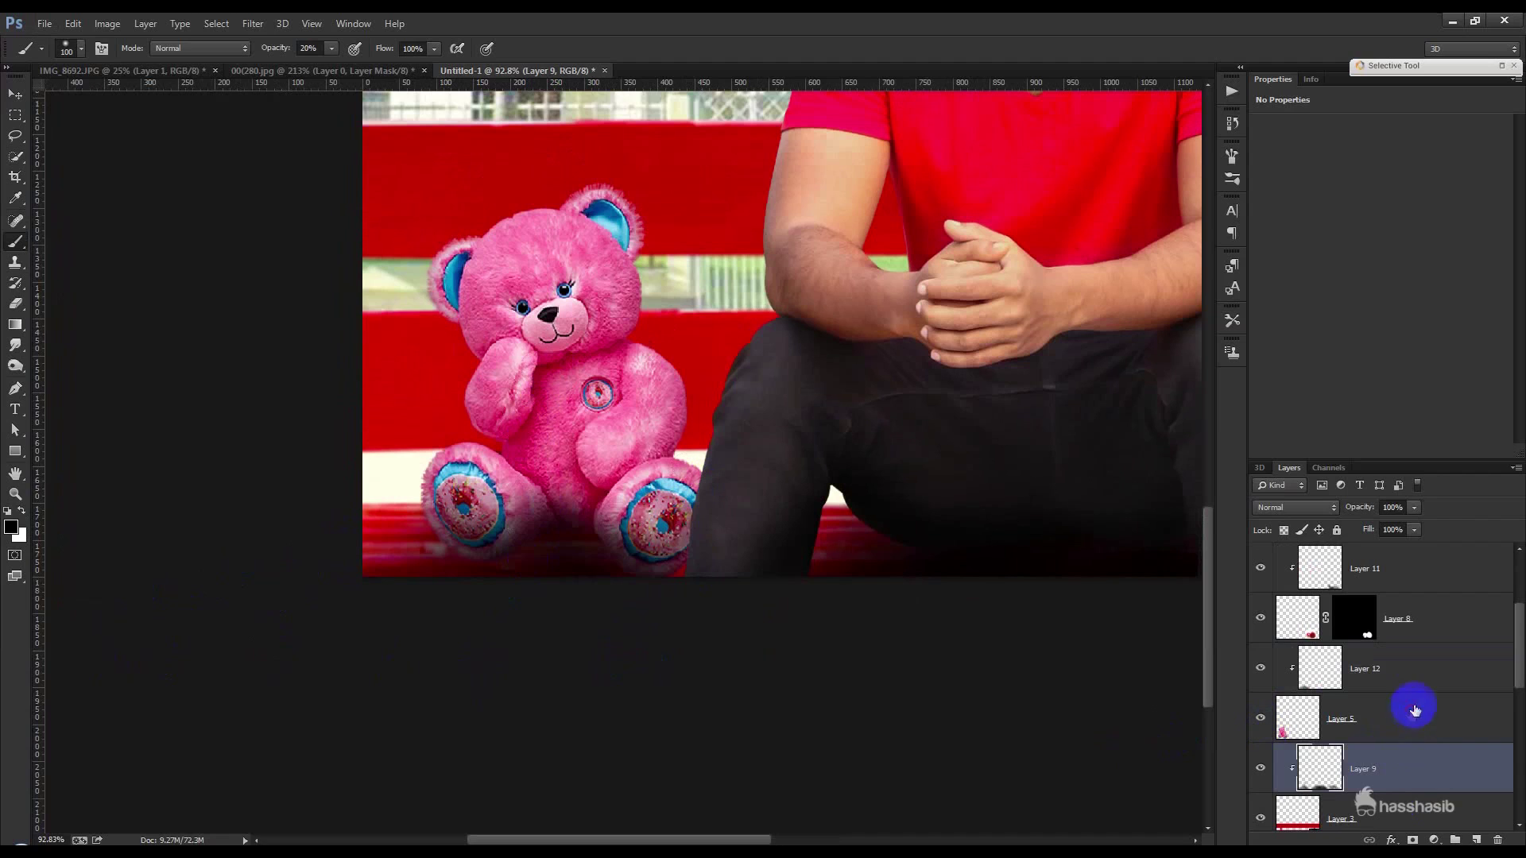
left_click(1414, 710)
left_click(1304, 677)
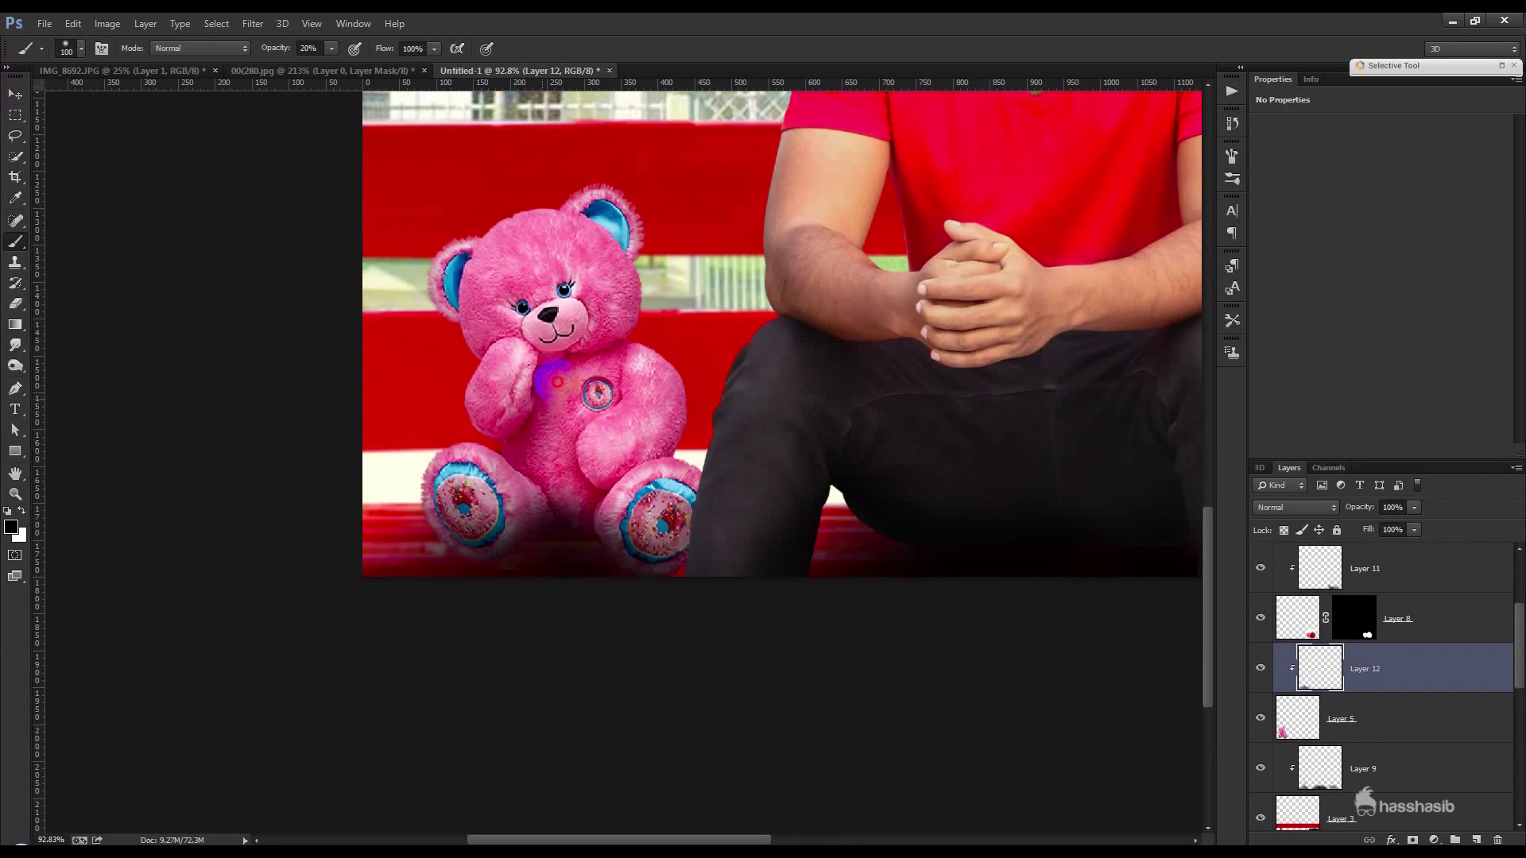
- Darken the bench backrest on Layer 9 with broad black strokes, using a 600 px brush at 20% opacity
scroll(688, 397, "down", 5)
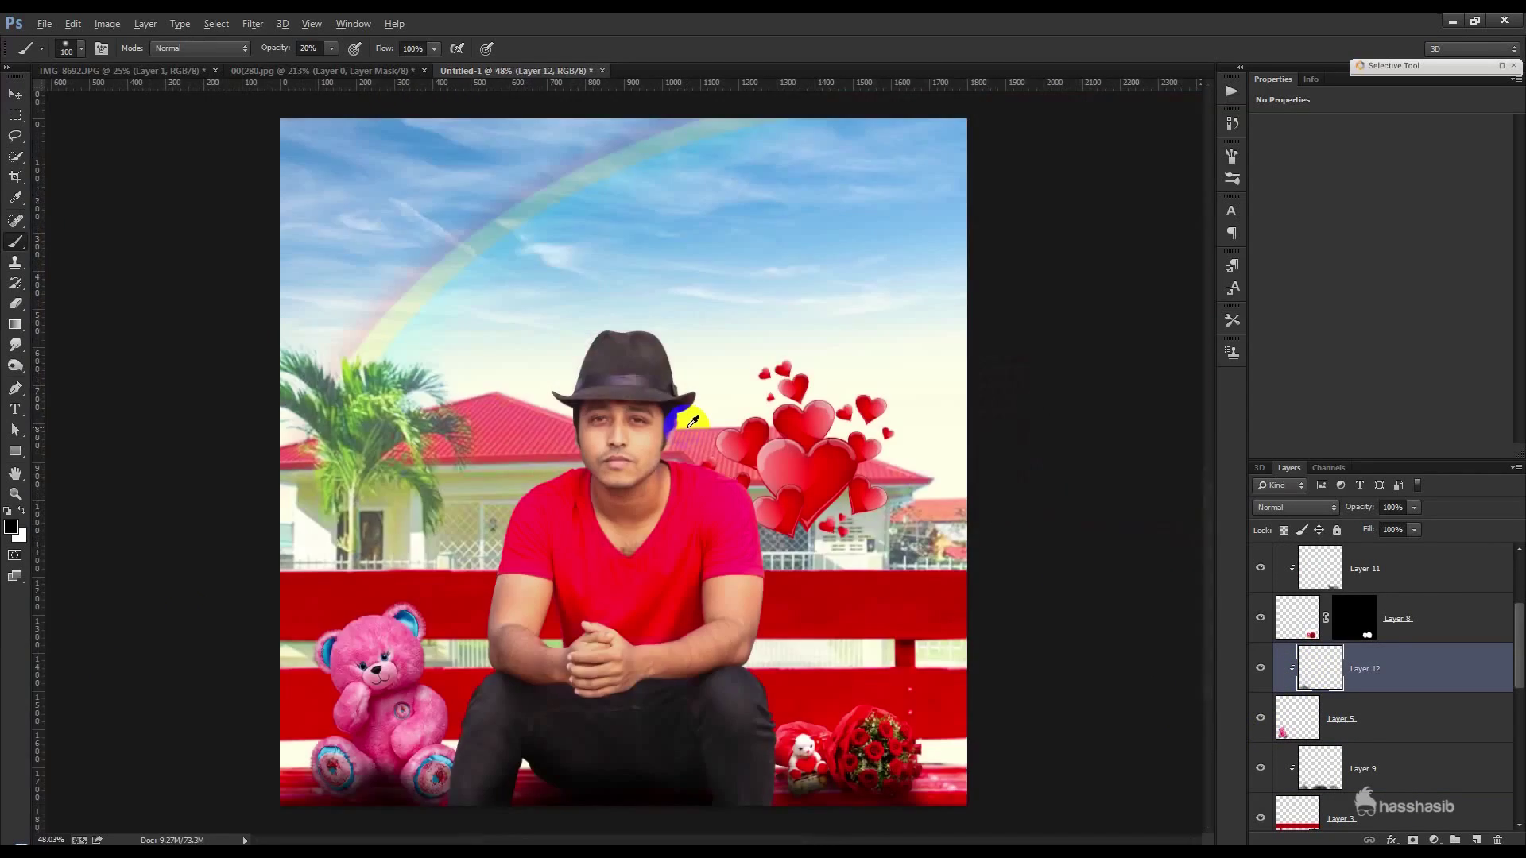
scroll(688, 423, "up", 1)
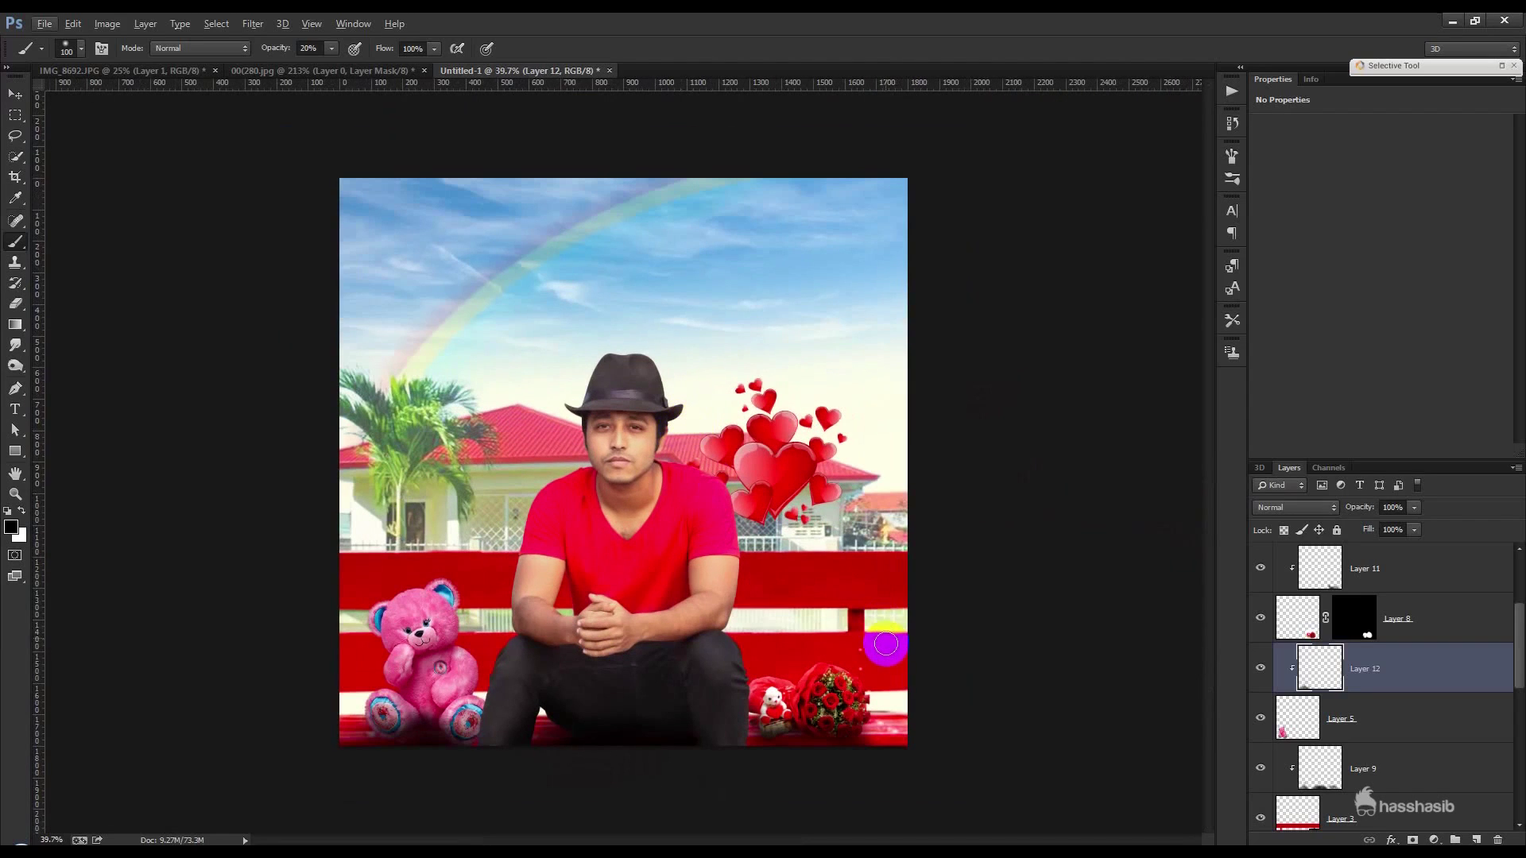
key("]")
key("]")
key("]")
key("]")
key("]")
key("]")
key("]")
key("]")
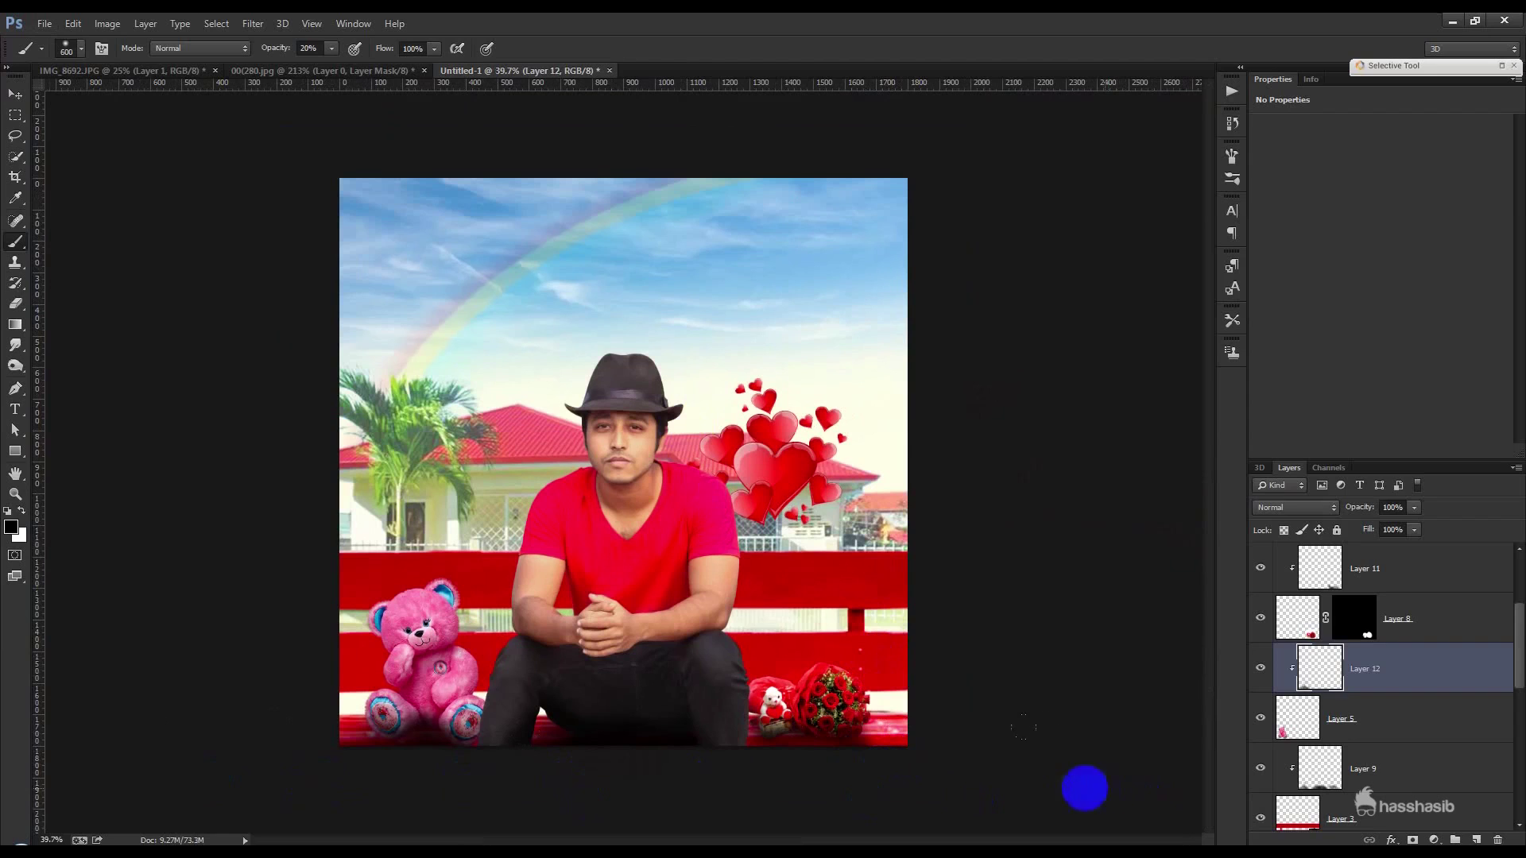
scroll(1381, 724, "down", 1)
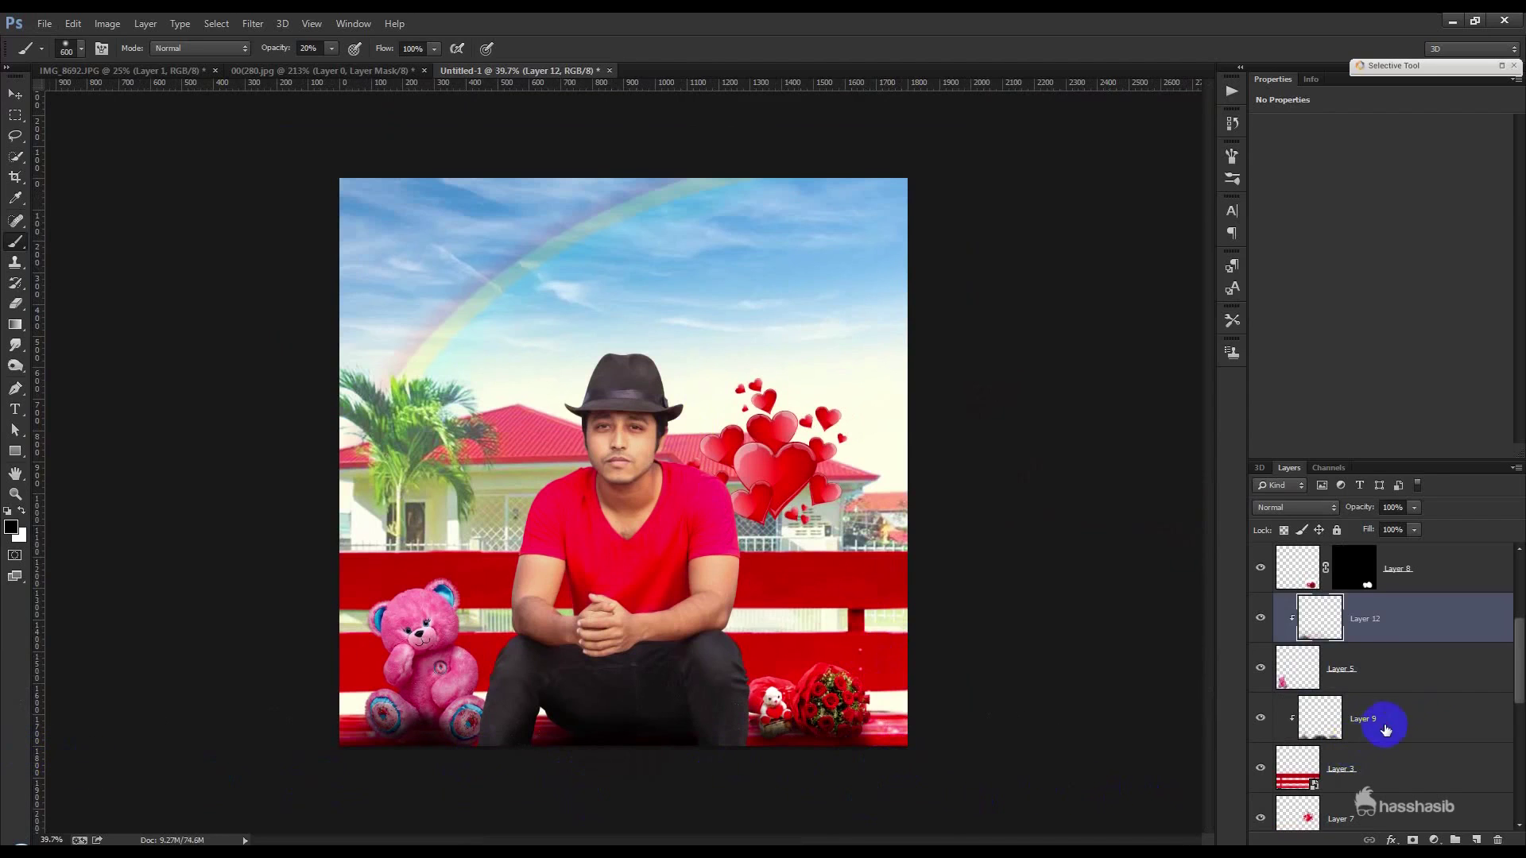
left_click(1381, 719)
left_click_drag(896, 634, 17, 620)
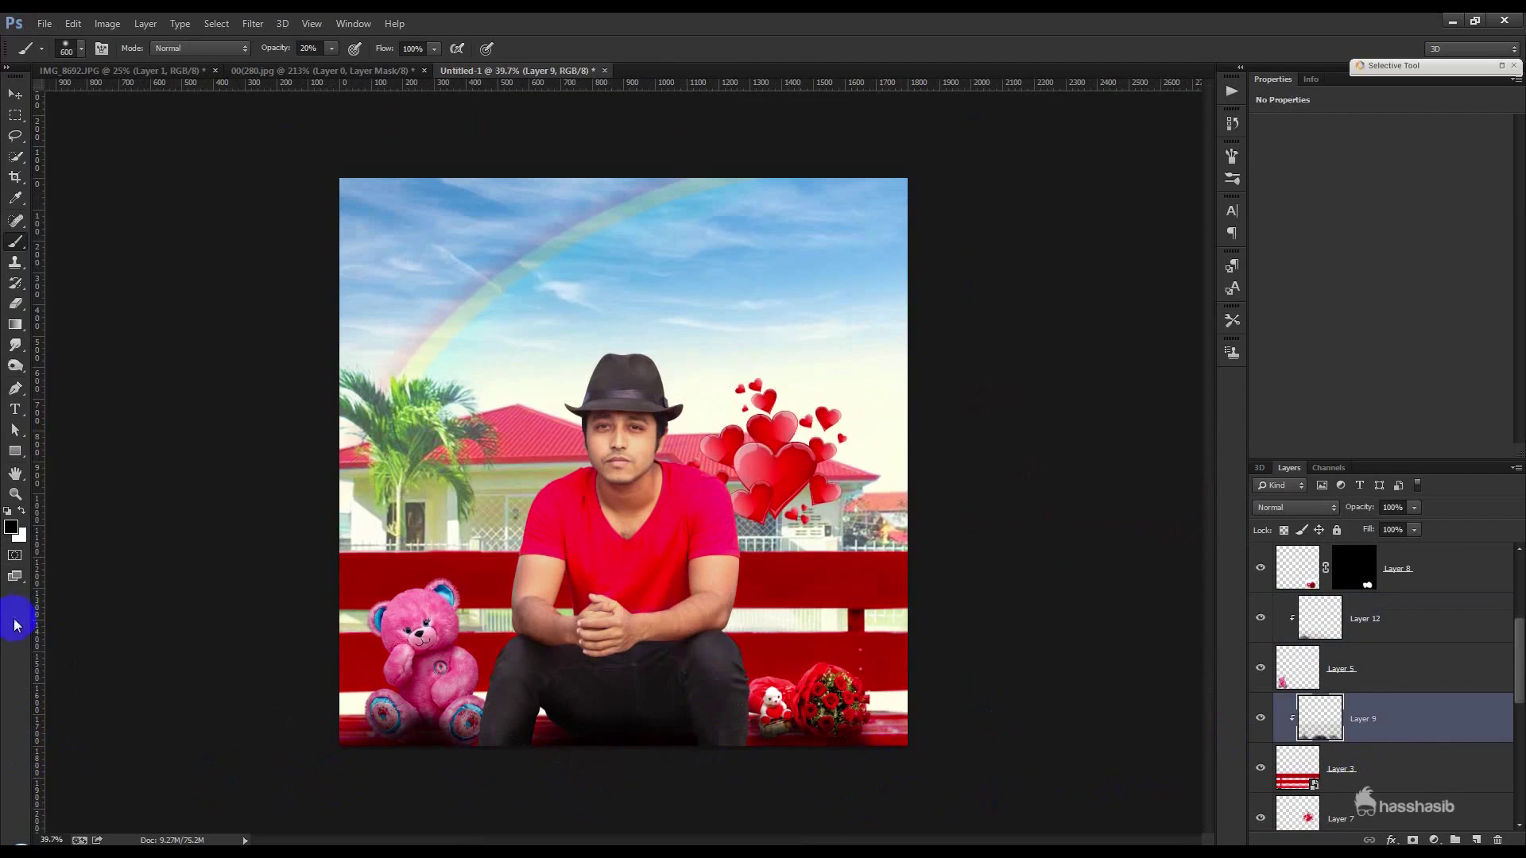
left_click_drag(852, 616, 85, 630)
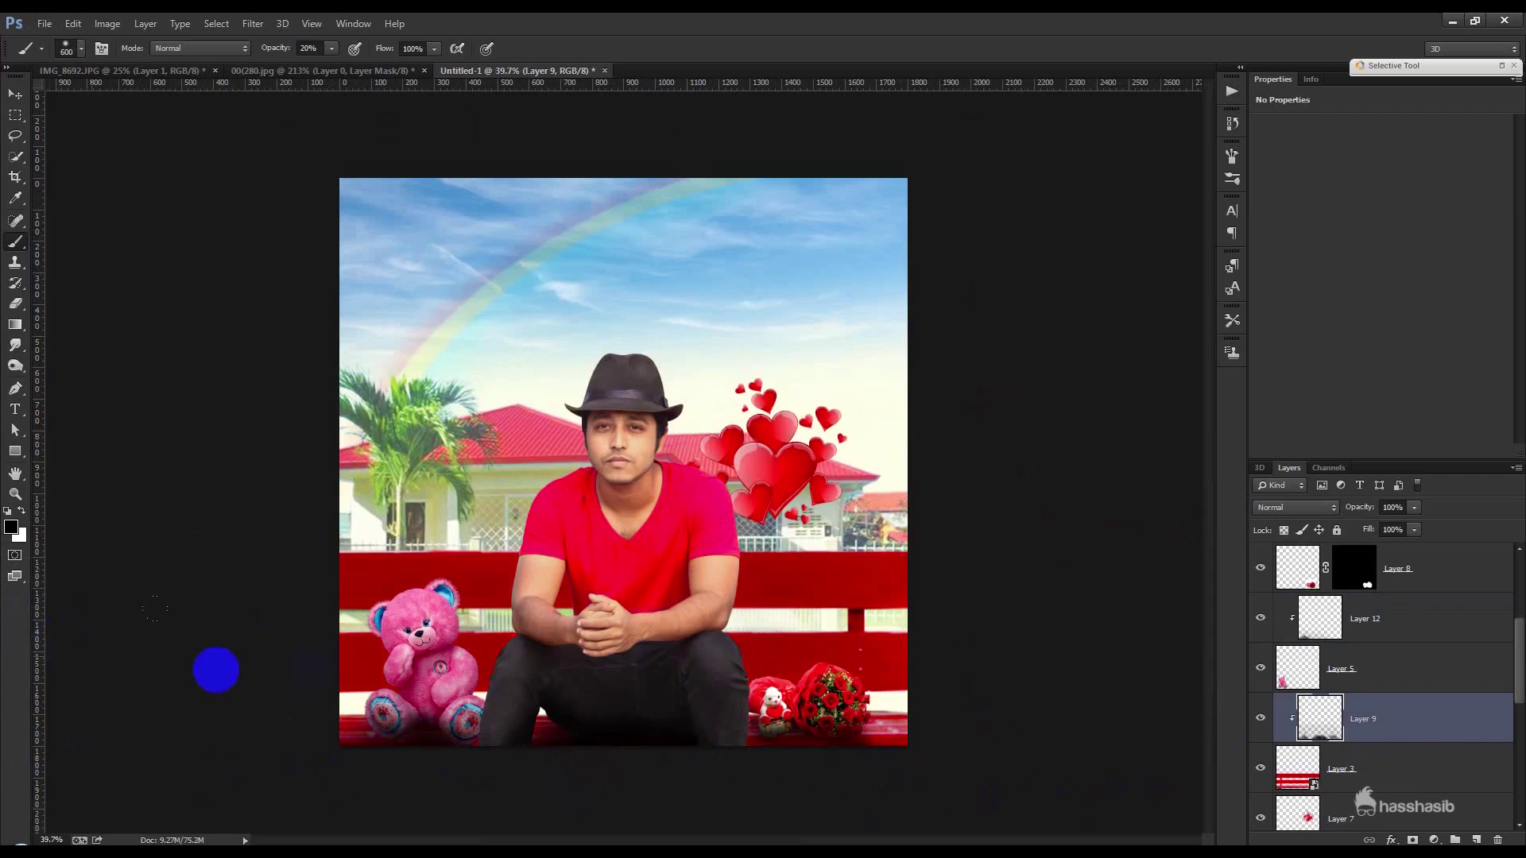
left_click(15, 303)
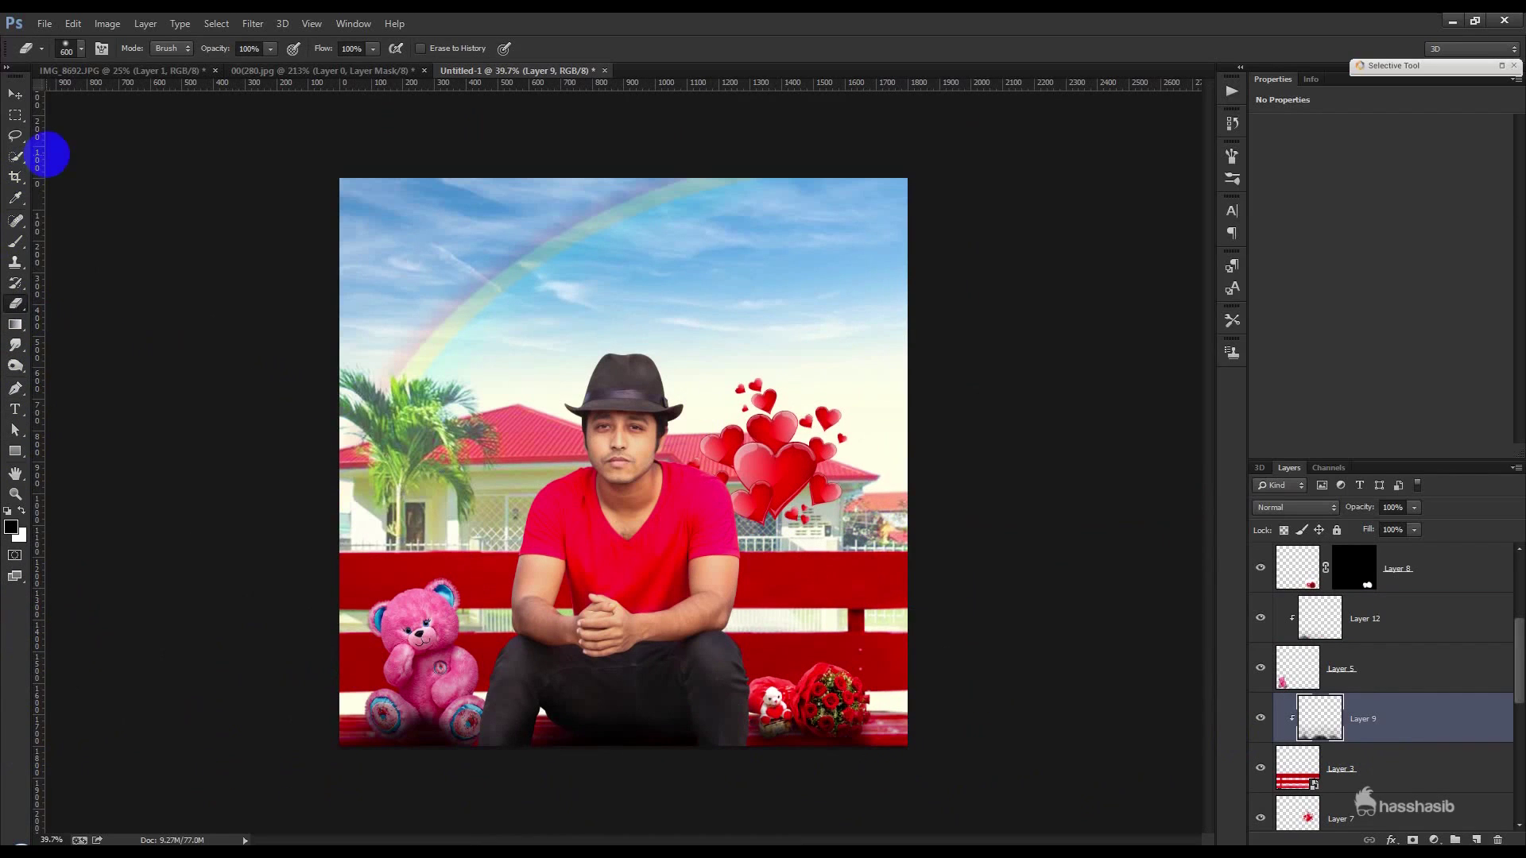
left_click(17, 97)
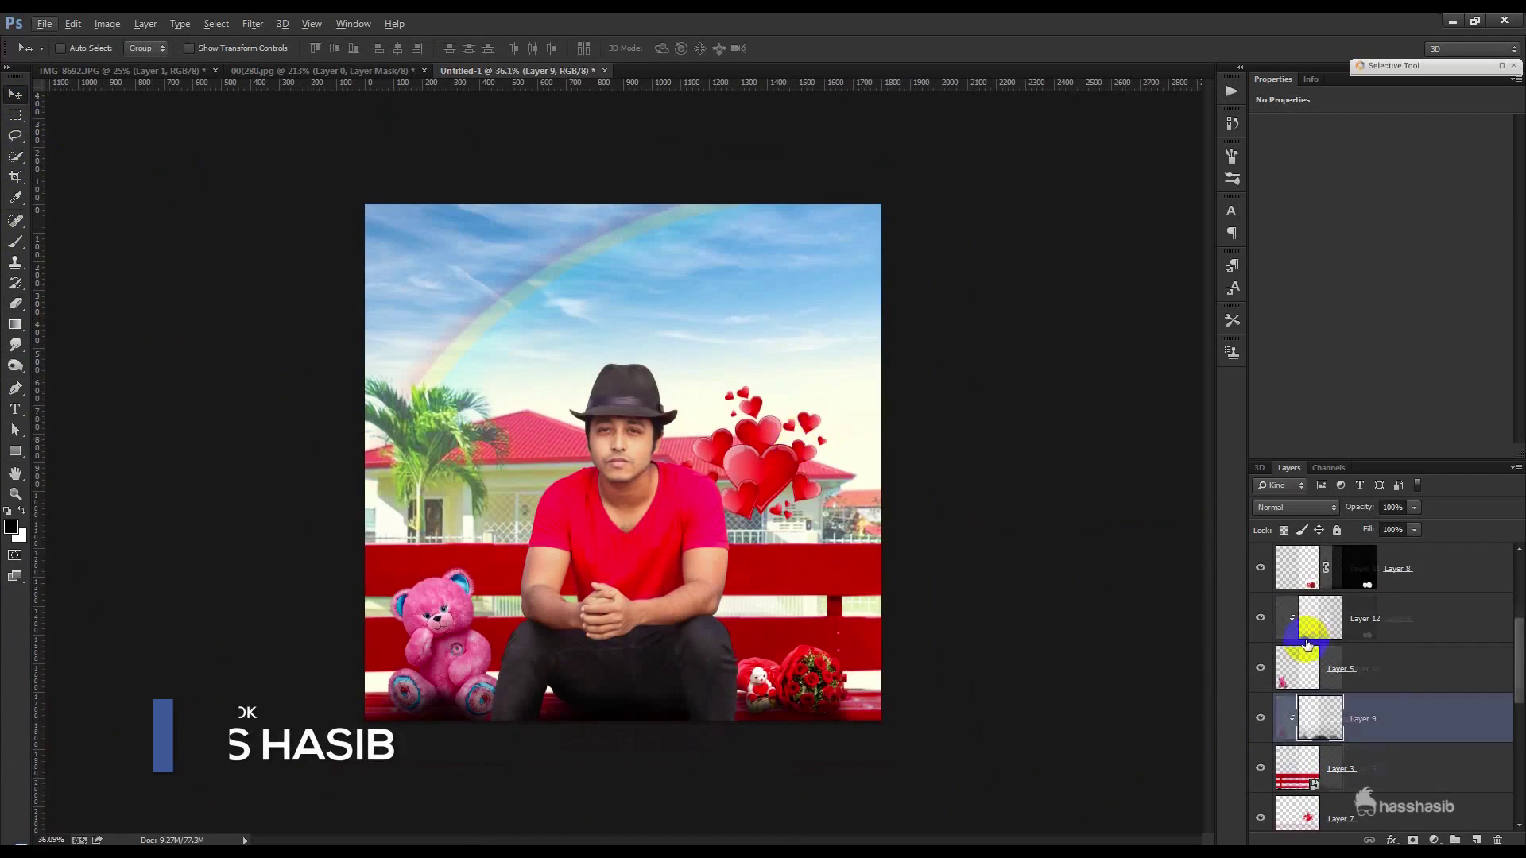
- Rasterize the man's smart object layer, Layer 4
left_click(1373, 572)
right_click(1383, 572)
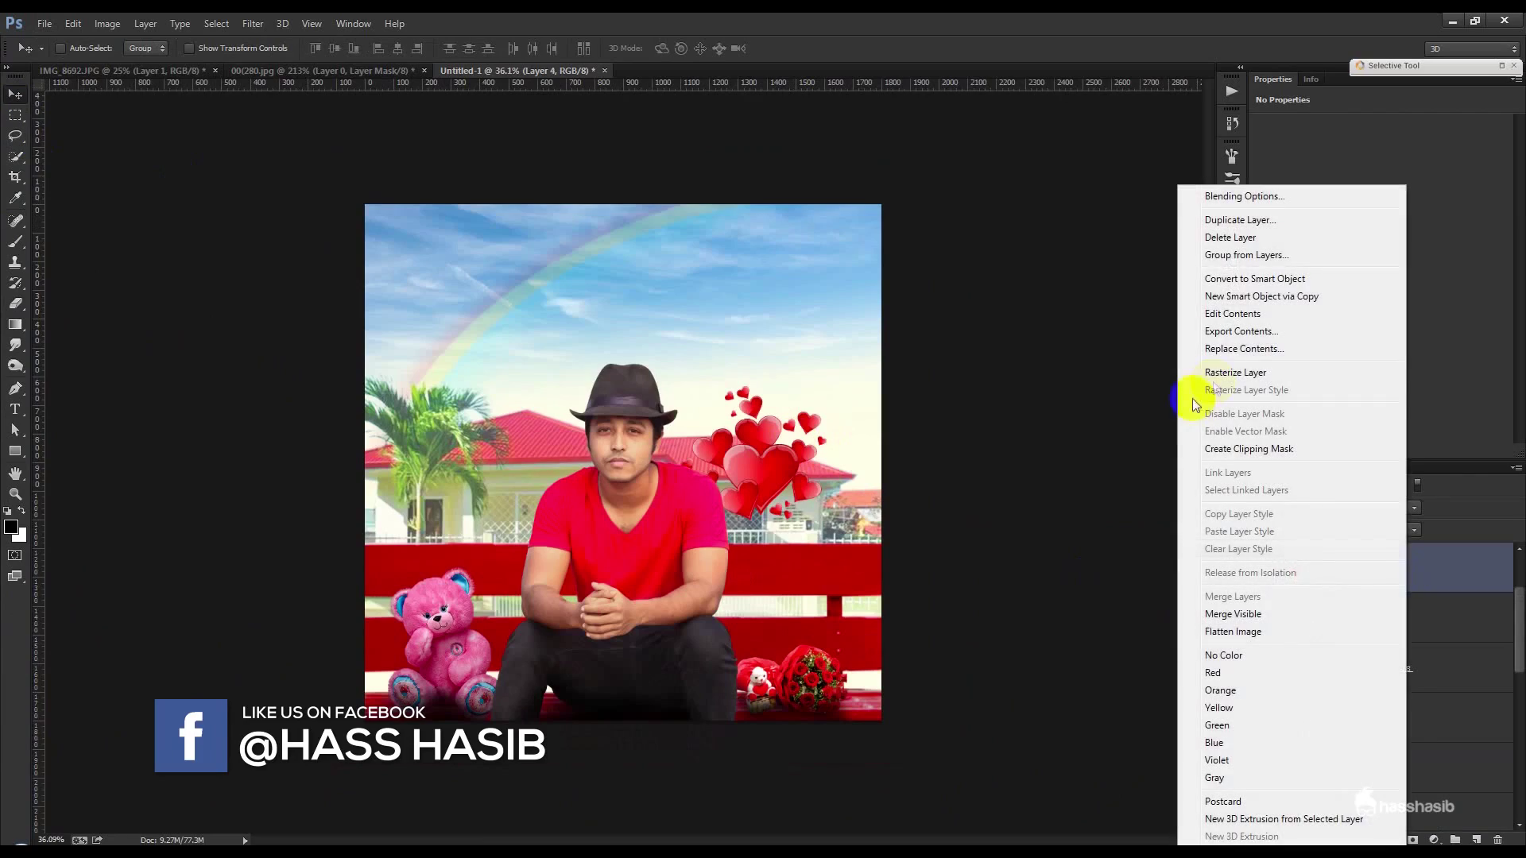
left_click(1235, 373)
- Start a Camera Raw adjustment on the man's layer with Clarity +33 and Vibrance +48
scroll(631, 402, "up", 3)
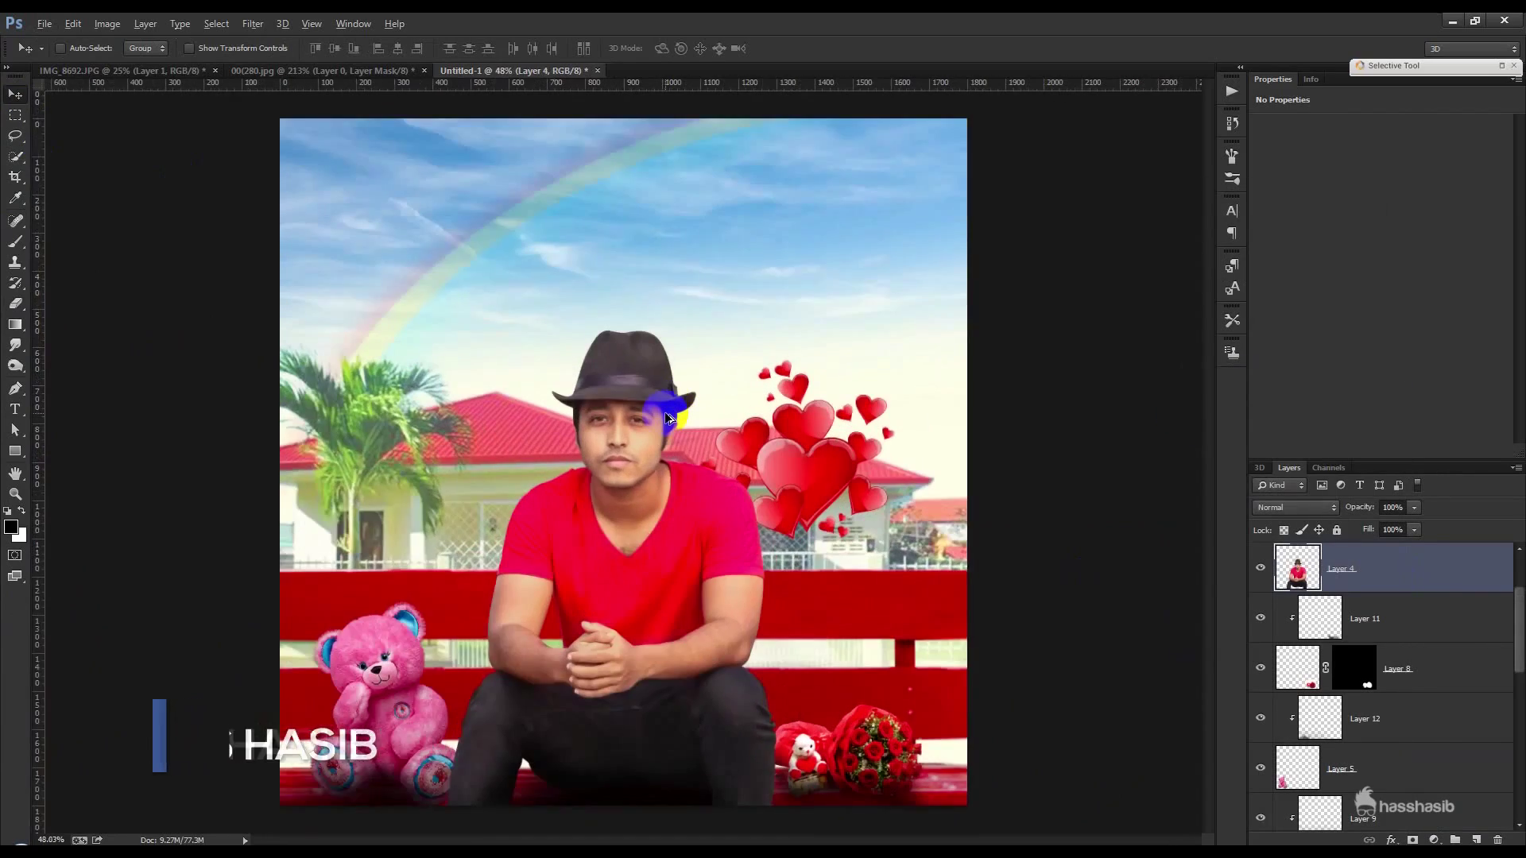
scroll(667, 418, "down", 3)
scroll(666, 419, "up", 1)
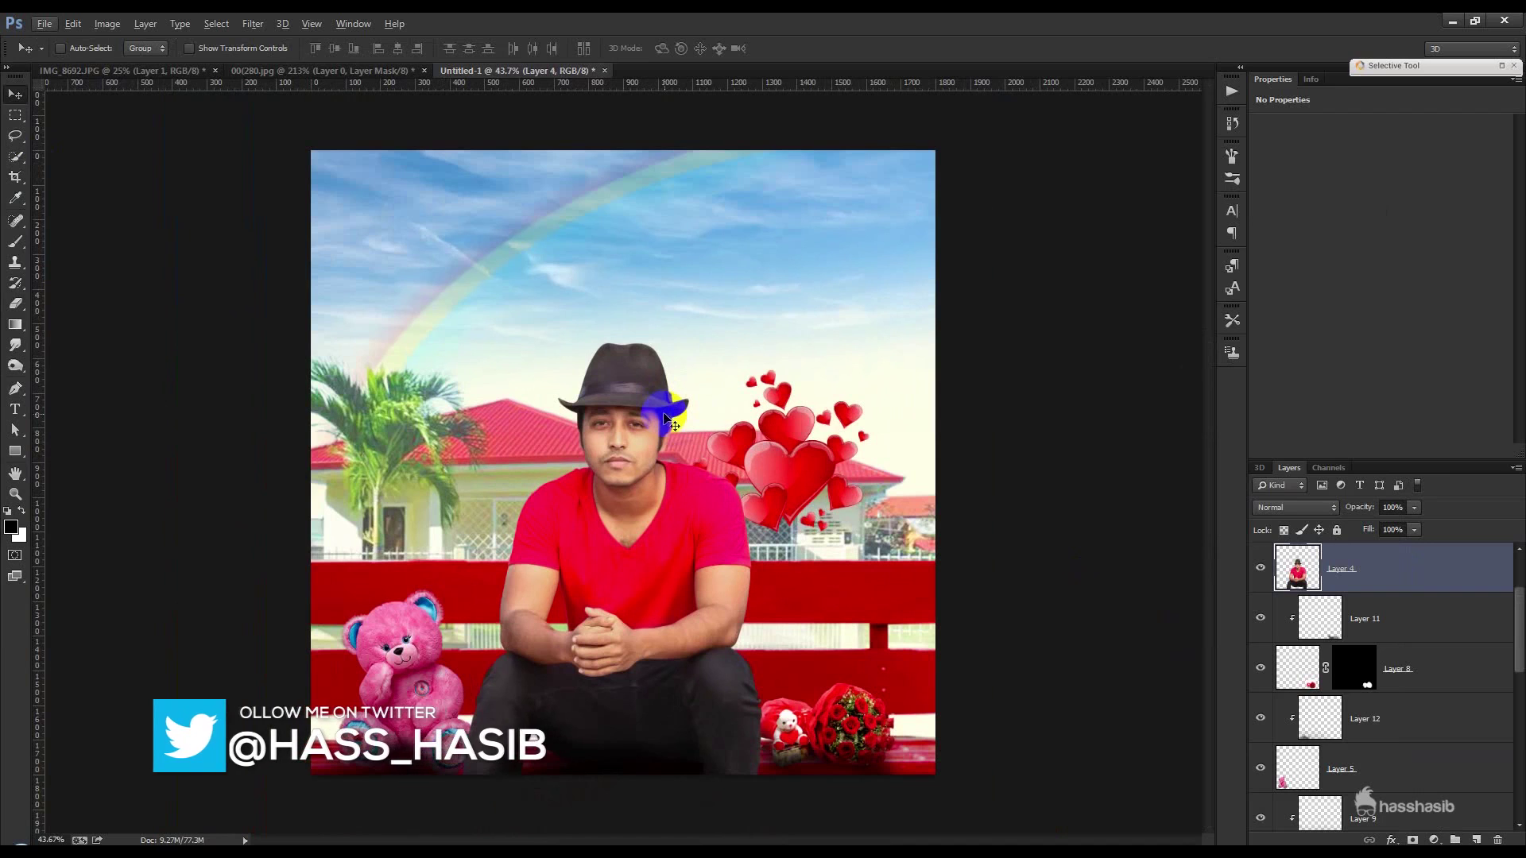
left_click(253, 24)
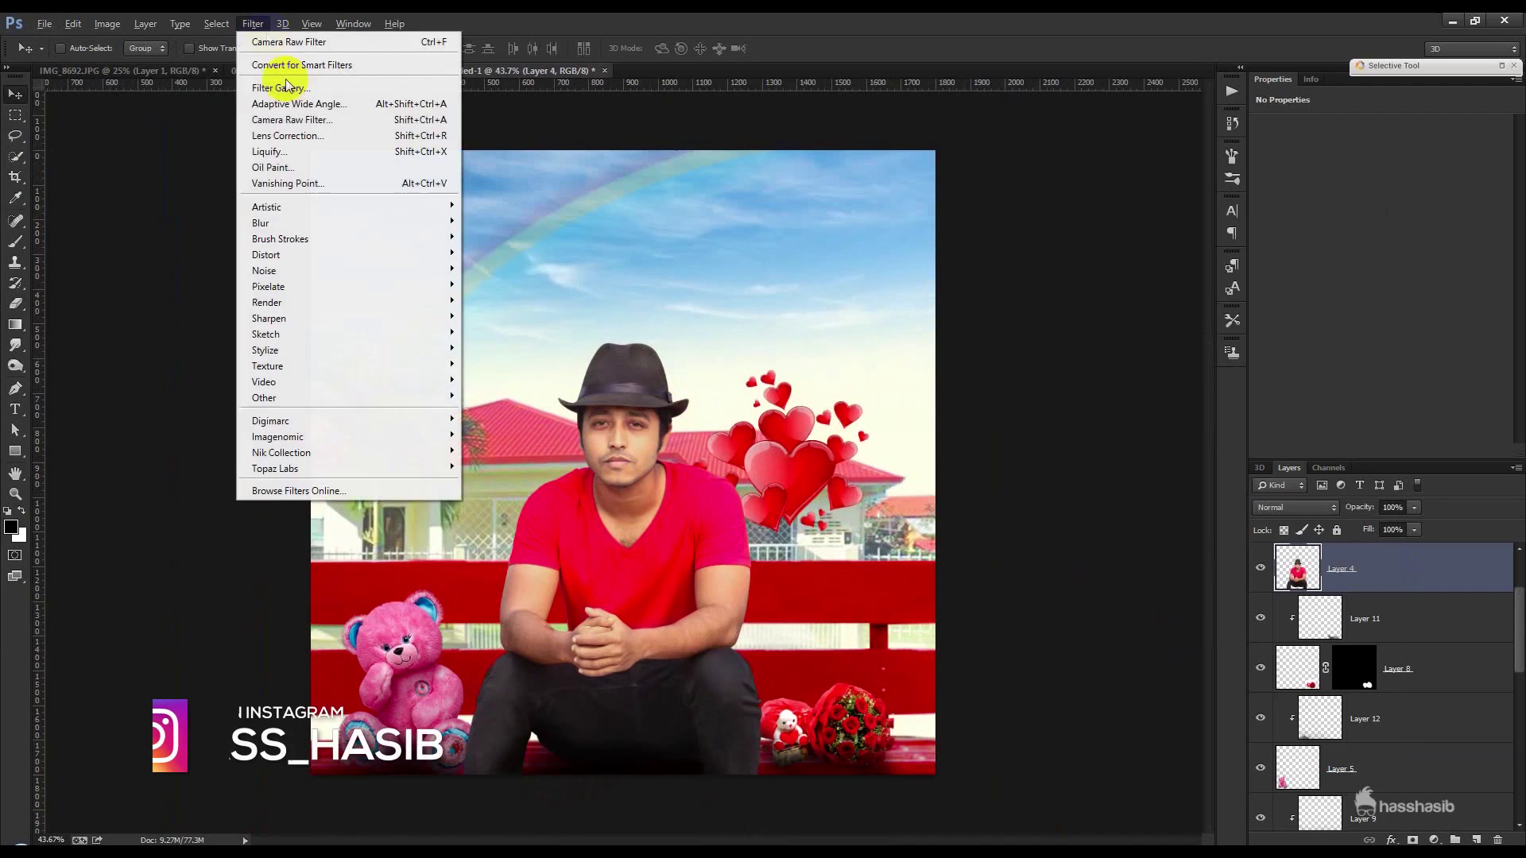
left_click(299, 121)
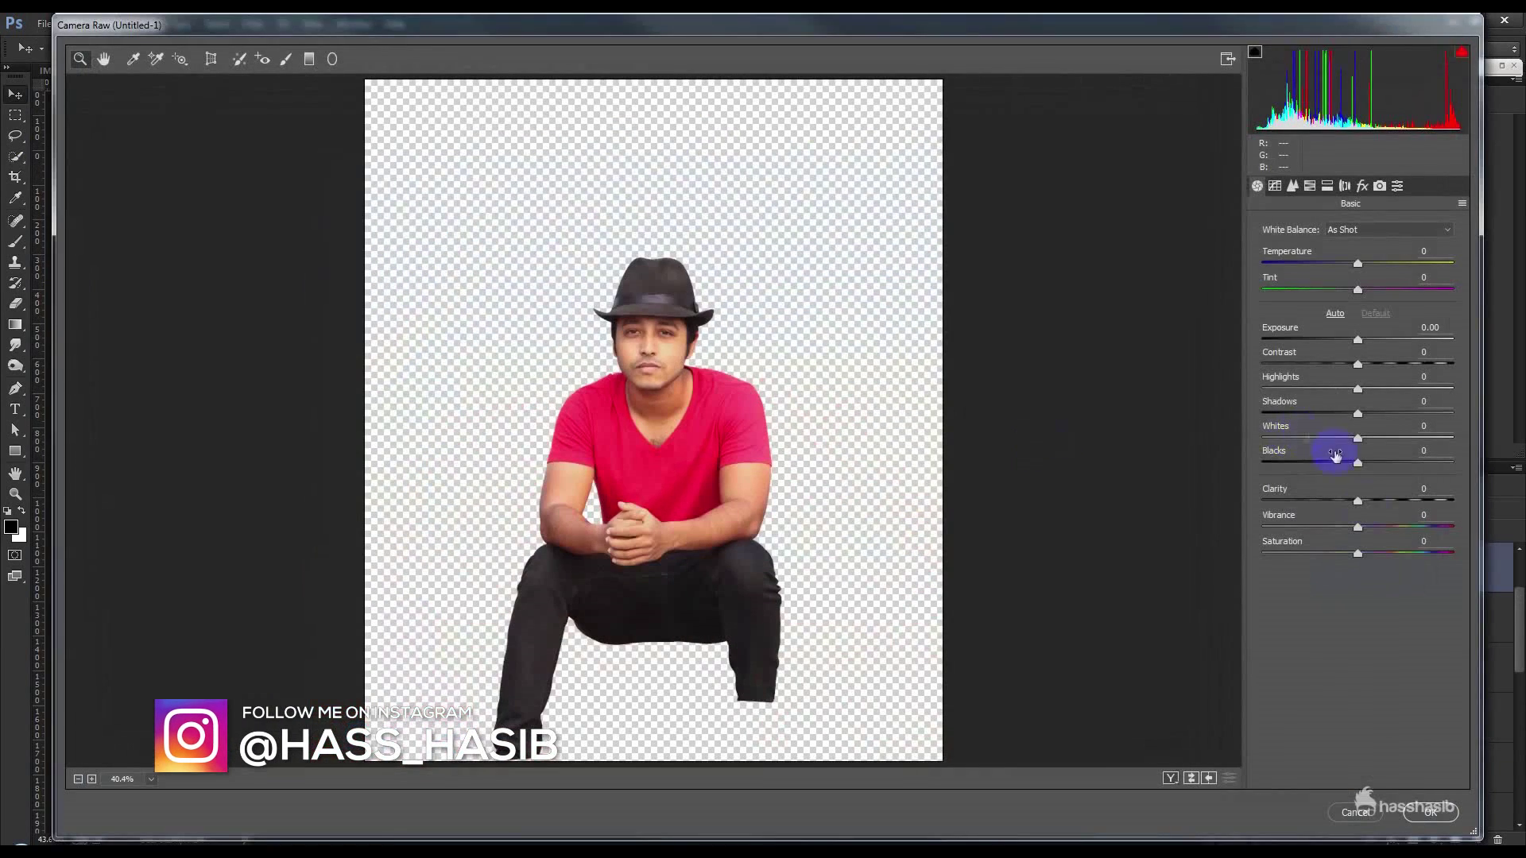
mouse_move(1366, 504)
left_mouse_down()
mouse_move(1457, 507)
mouse_move(1391, 504)
left_mouse_up()
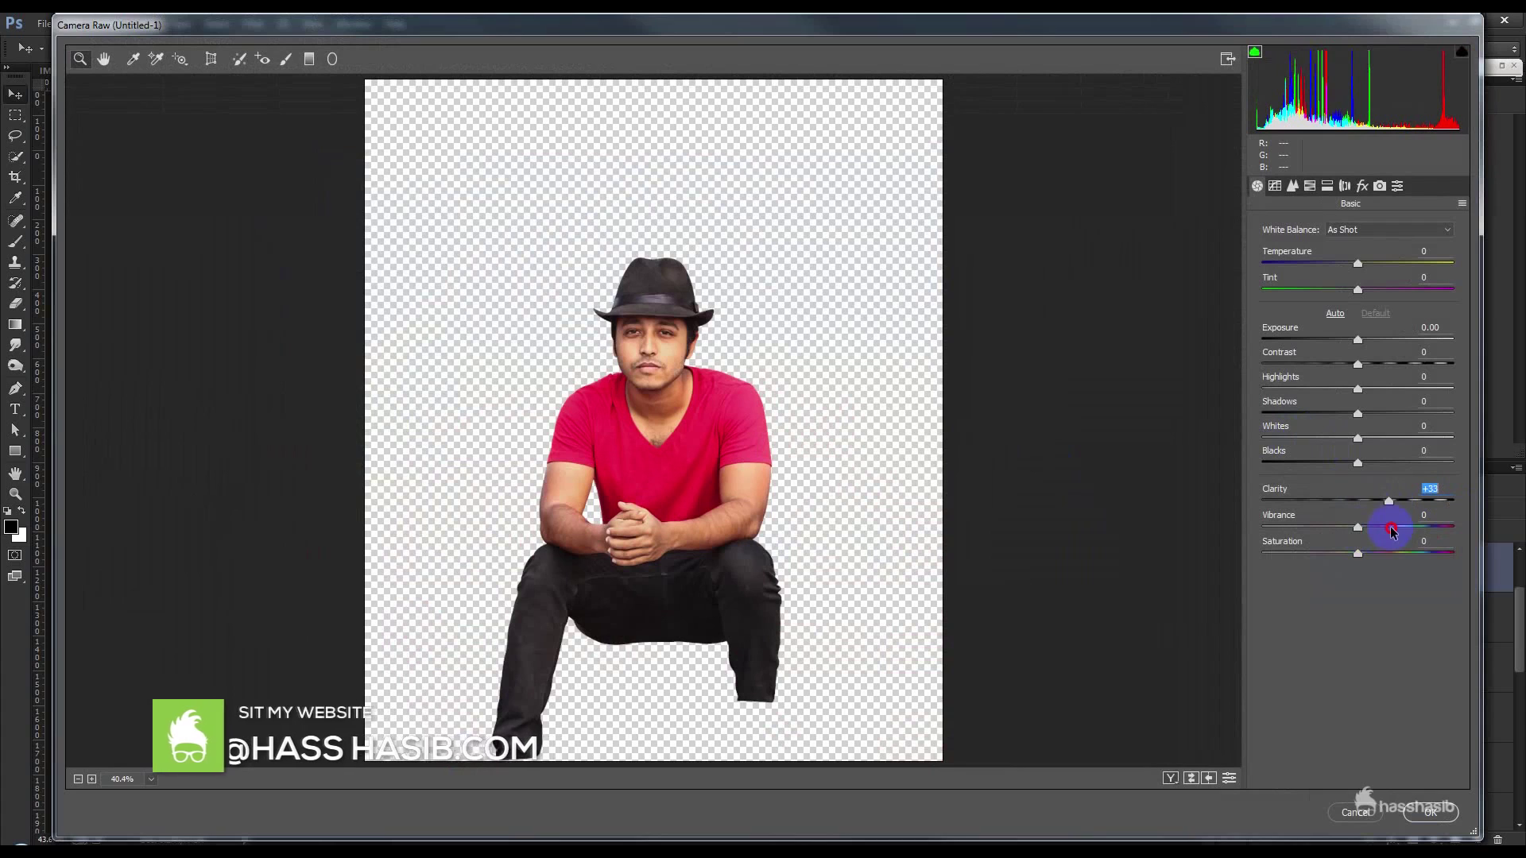
left_click_drag(1383, 533, 1403, 528)
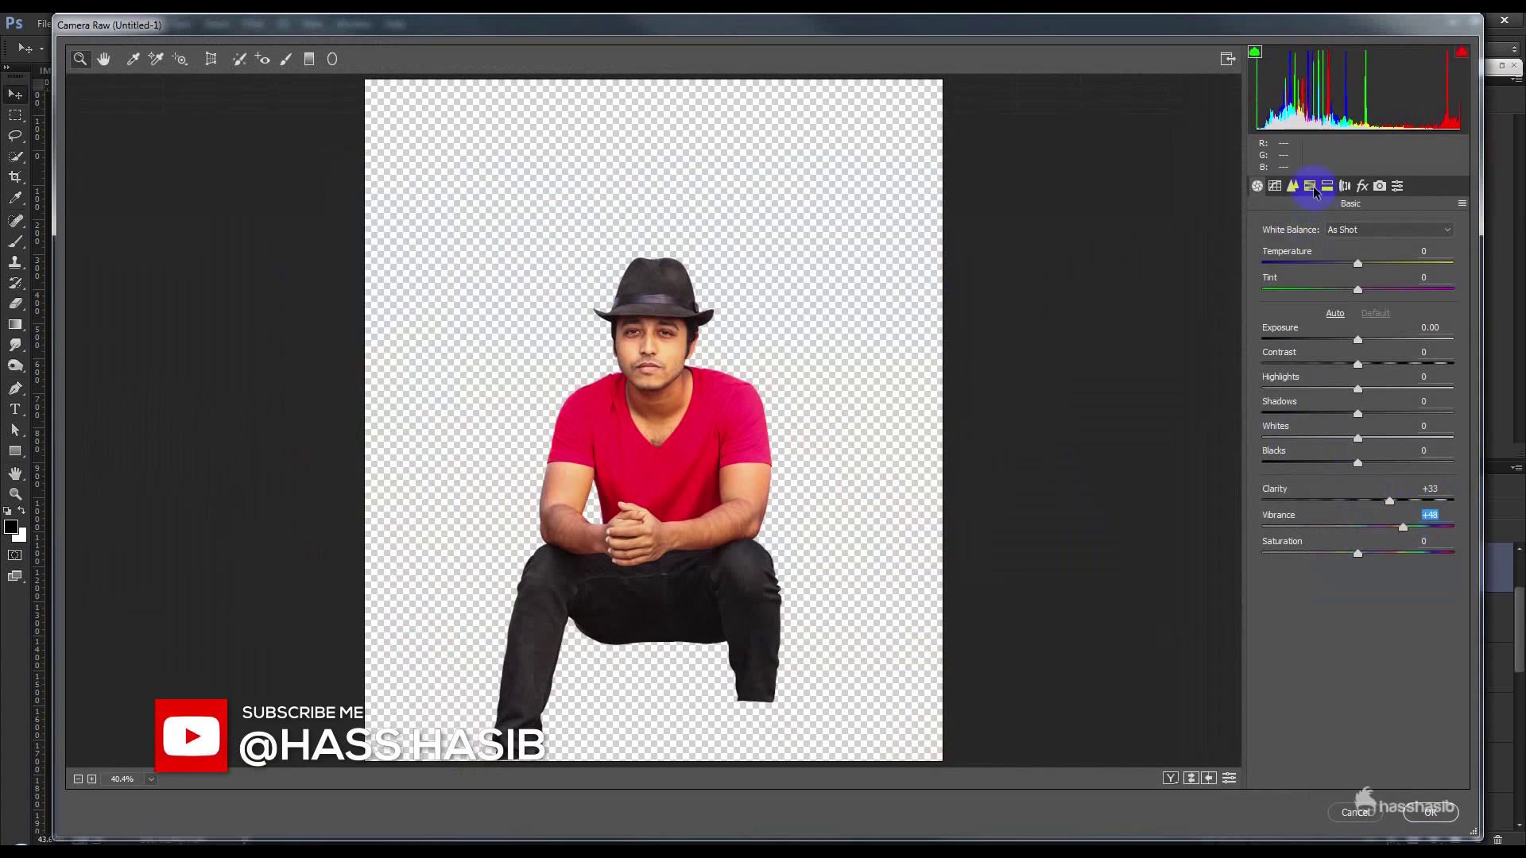
- Adjust the man's orange skin tones in the Camera Raw HSL luminance and saturation settings
left_click(1311, 188)
left_click(1357, 248)
mouse_move(1357, 327)
left_mouse_down()
mouse_move(1328, 330)
mouse_move(1390, 334)
mouse_move(1313, 332)
mouse_move(1348, 333)
left_mouse_up()
left_click(1303, 249)
left_click(1355, 252)
- Set the man's Contrast to +25 and orange saturation to -23, and apply the Camera Raw adjustments
left_click(1275, 186)
left_click(1259, 185)
mouse_move(1358, 363)
left_mouse_down()
mouse_move(1396, 364)
mouse_move(1383, 367)
left_mouse_up()
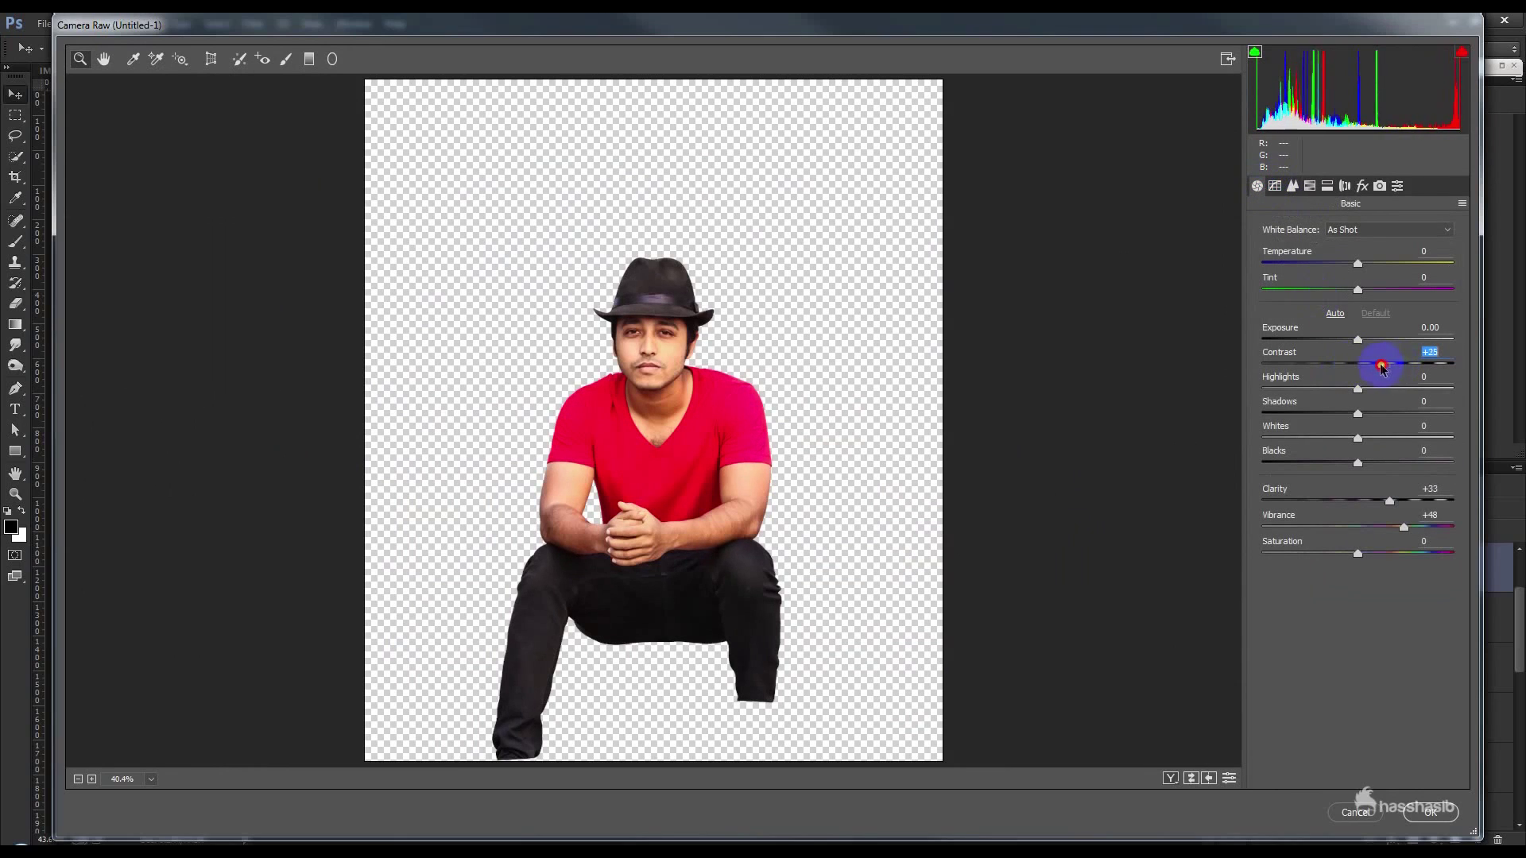
left_click(1312, 188)
left_click(1322, 248)
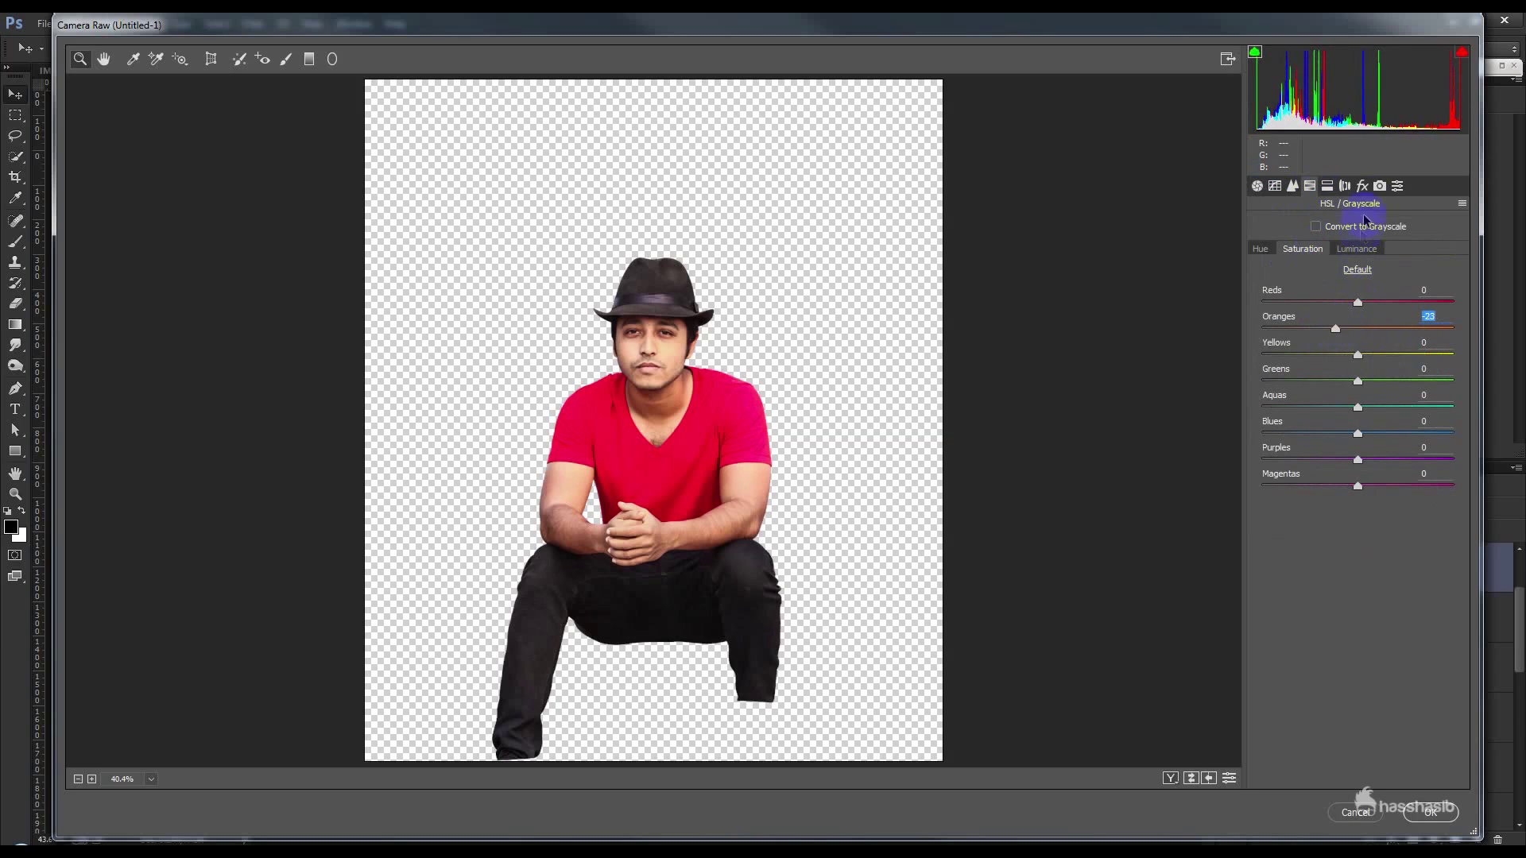
left_click(1431, 811)
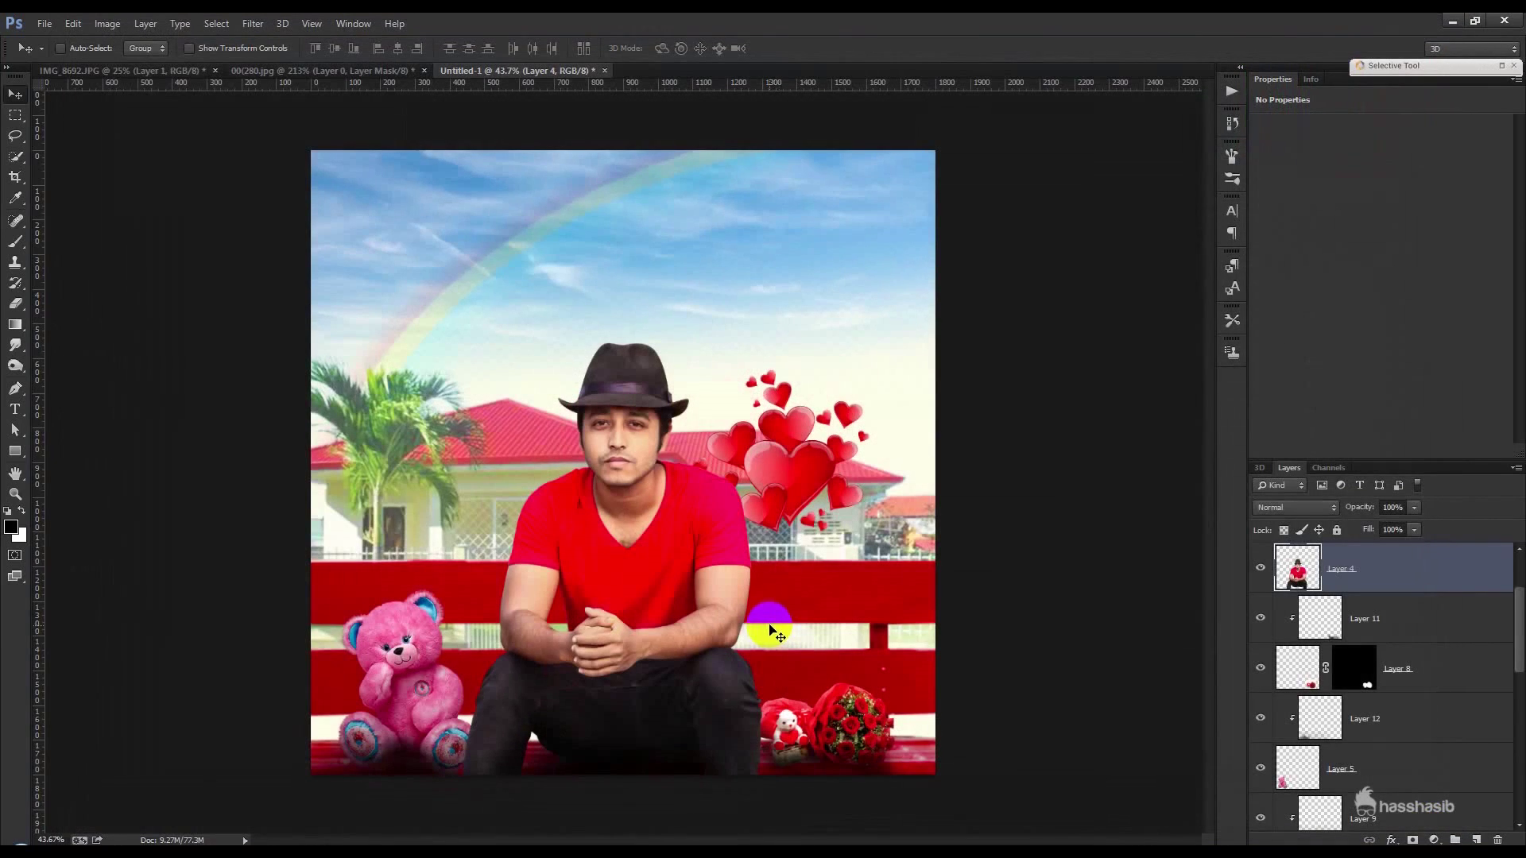
- Rasterize the bench on Layer 3 and reapply the last Camera Raw filter to it
scroll(781, 601, "down", 2)
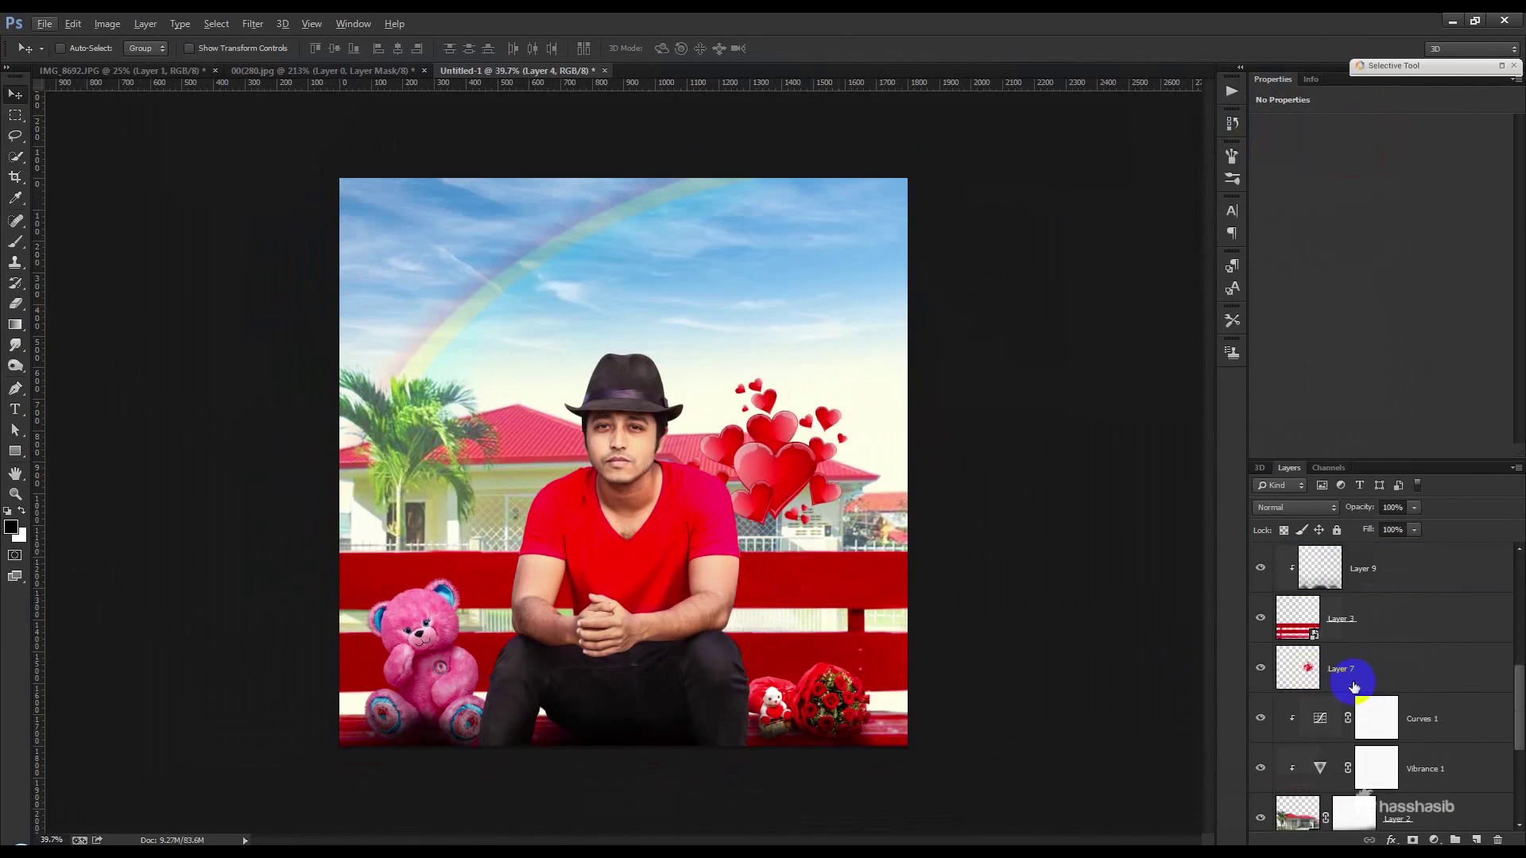
right_click(1397, 628)
left_click(1244, 374)
left_click(253, 23)
left_click(267, 49)
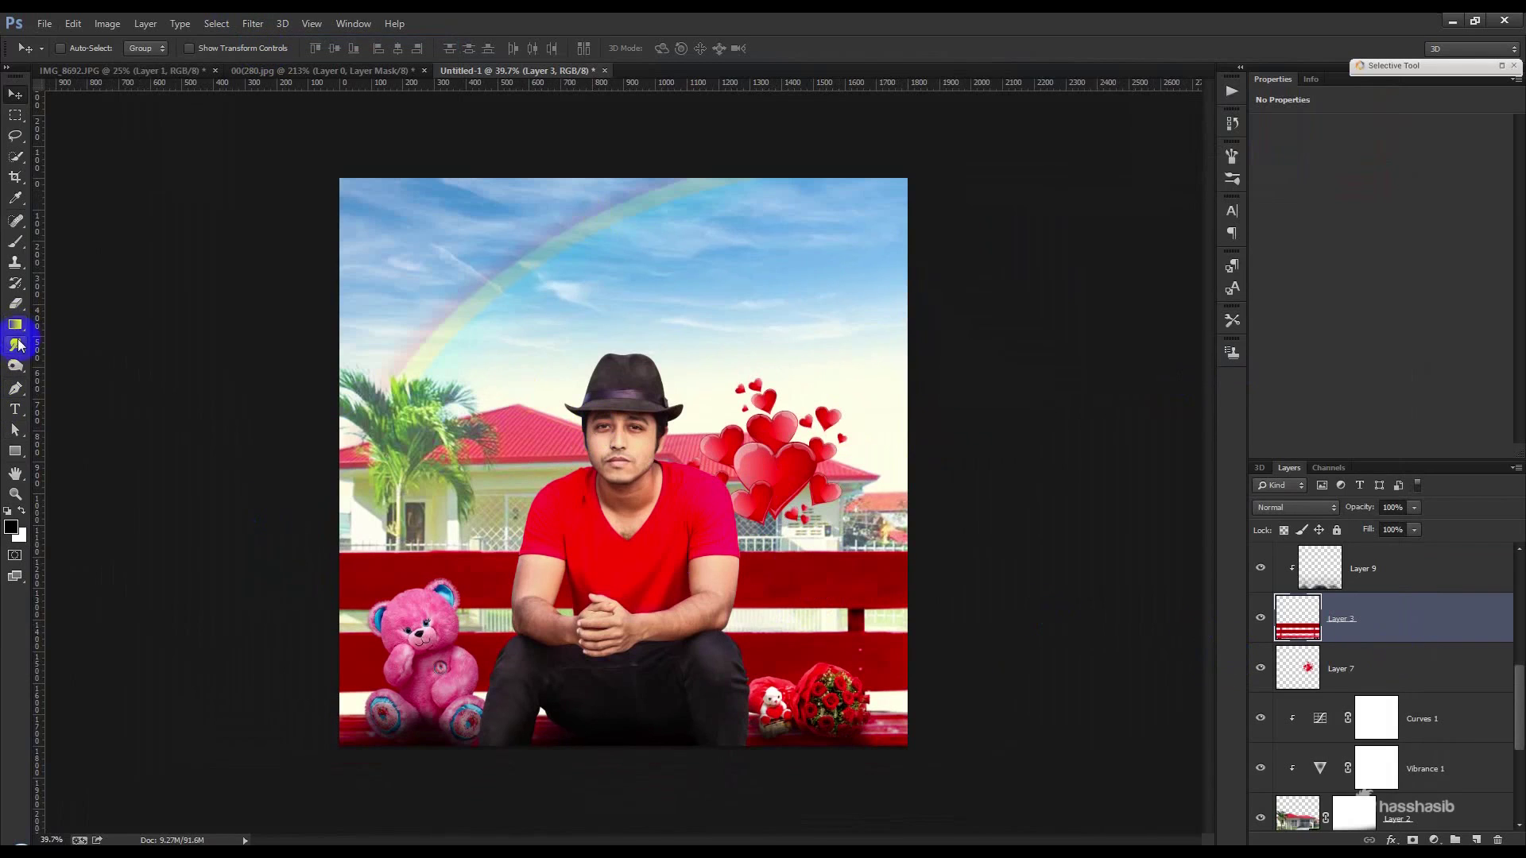
- Brush over the bench backrest on Layer 3 with the Dodge tool, using Midtones at 10% exposure
right_click(18, 347)
right_click(16, 366)
left_click(62, 362)
mouse_move(412, 557)
left_mouse_down()
mouse_move(488, 572)
mouse_move(551, 550)
mouse_move(810, 565)
mouse_move(687, 571)
mouse_move(821, 585)
mouse_move(496, 583)
mouse_move(570, 602)
mouse_move(946, 599)
mouse_move(286, 589)
mouse_move(634, 603)
left_mouse_up()
- Add a new layer at the top of the stack and fill it with the merged composite using Apply Image
scroll(1427, 697, "up", 3)
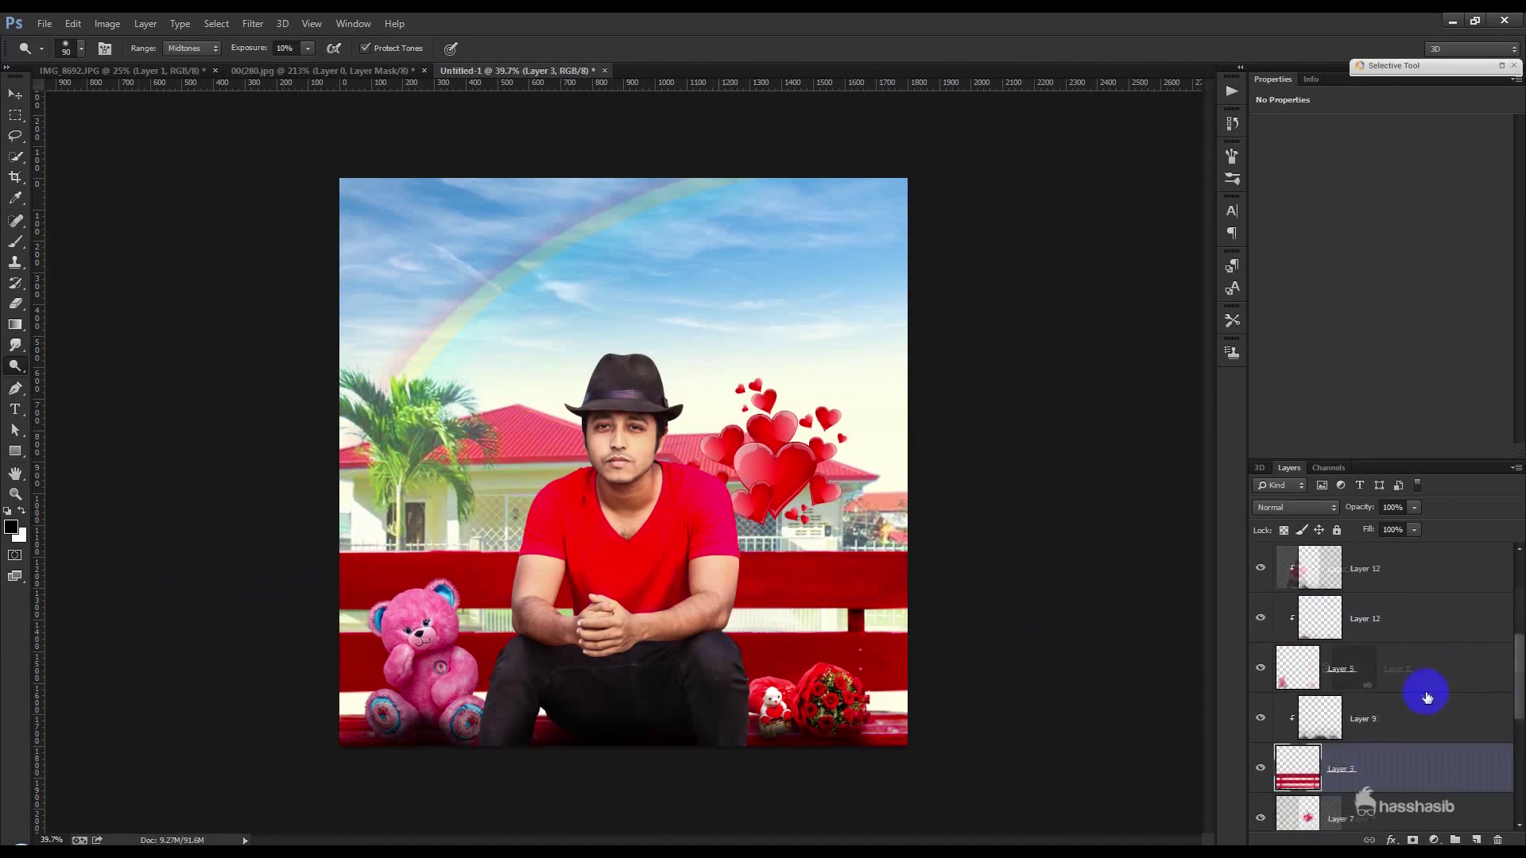
scroll(1427, 698, "up", 3)
left_click(1419, 585)
left_click(1476, 840)
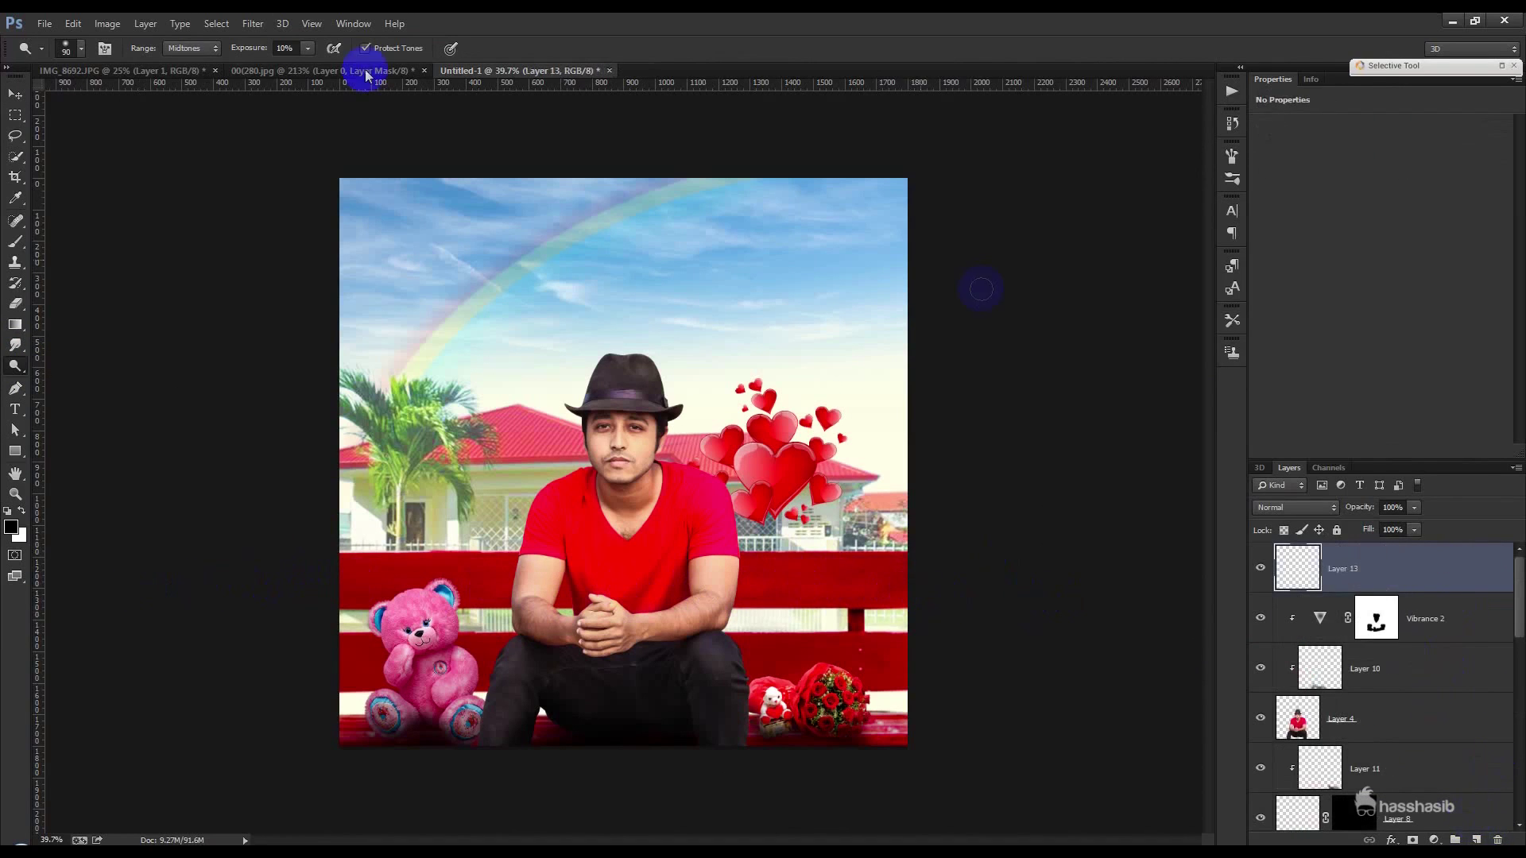
left_click(107, 23)
left_click(176, 259)
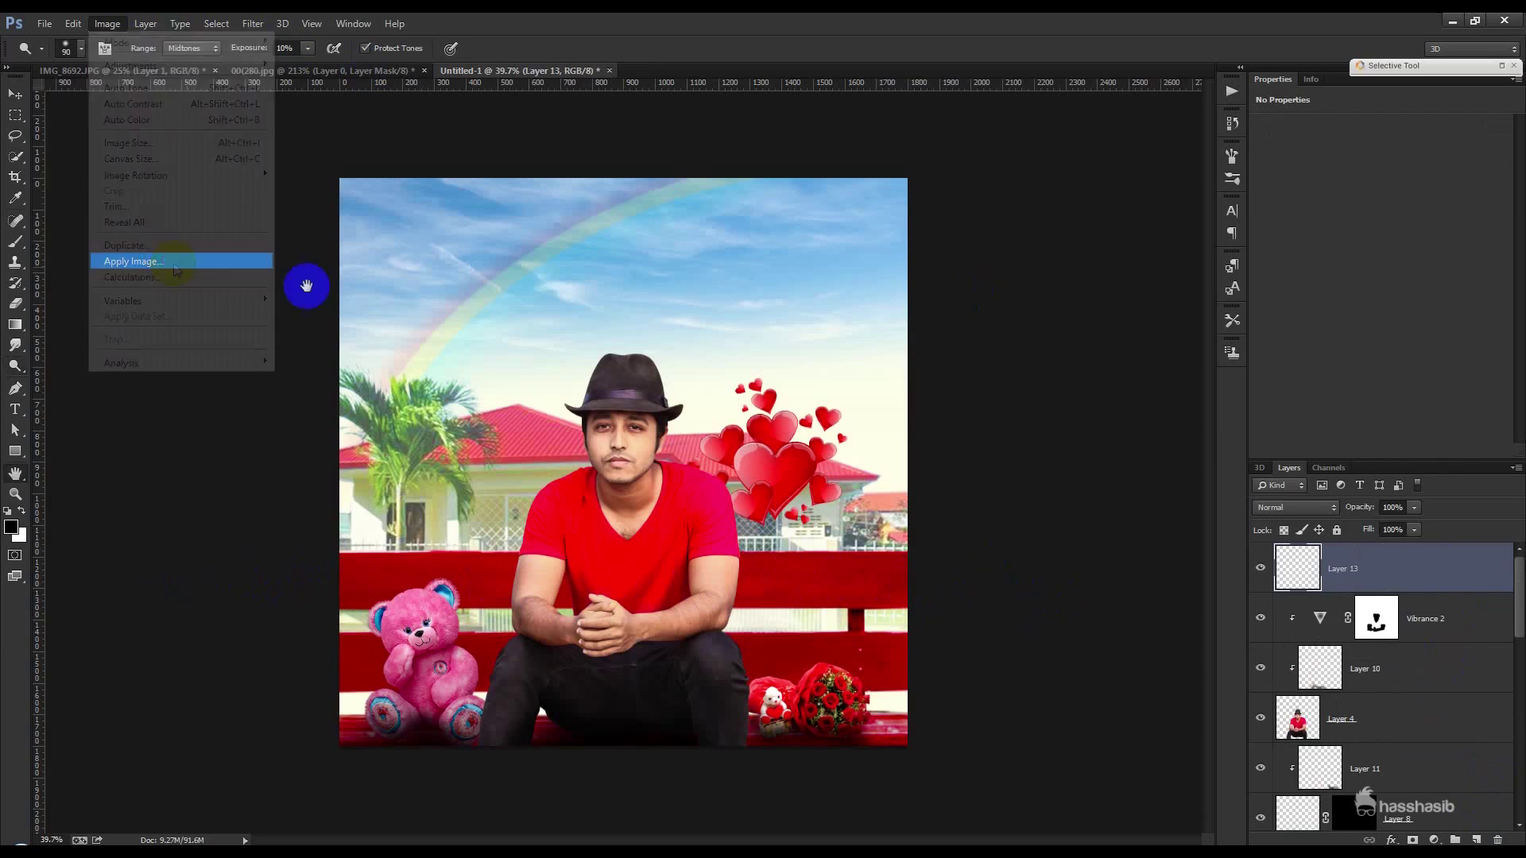
left_click(1145, 178)
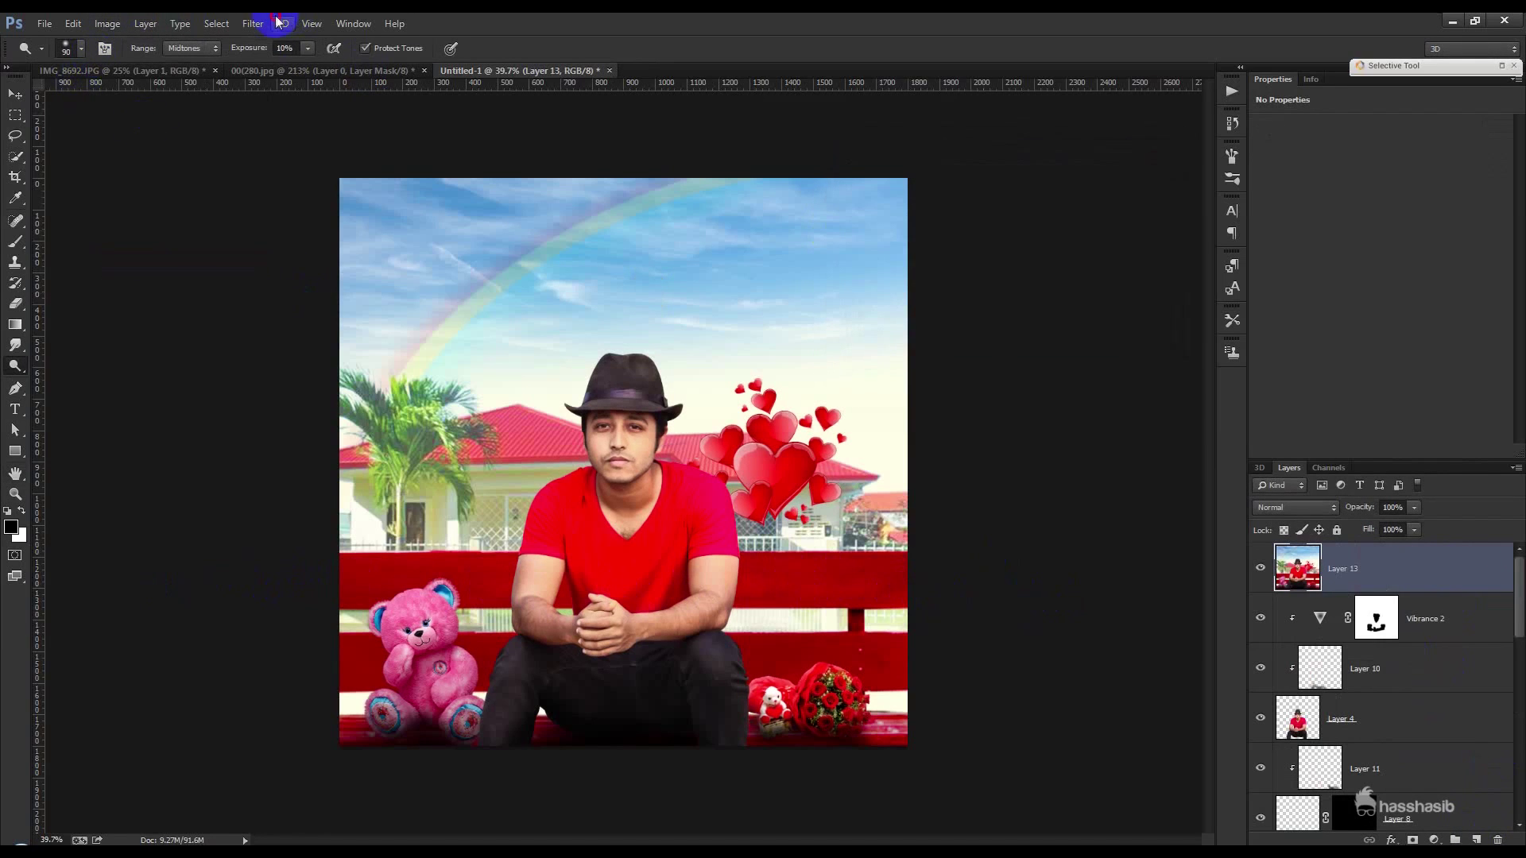
- Smooth the merged composite on Layer 13 with the Imagenomic Portraiture filter at its default settings
left_click(253, 23)
mouse_move(347, 442)
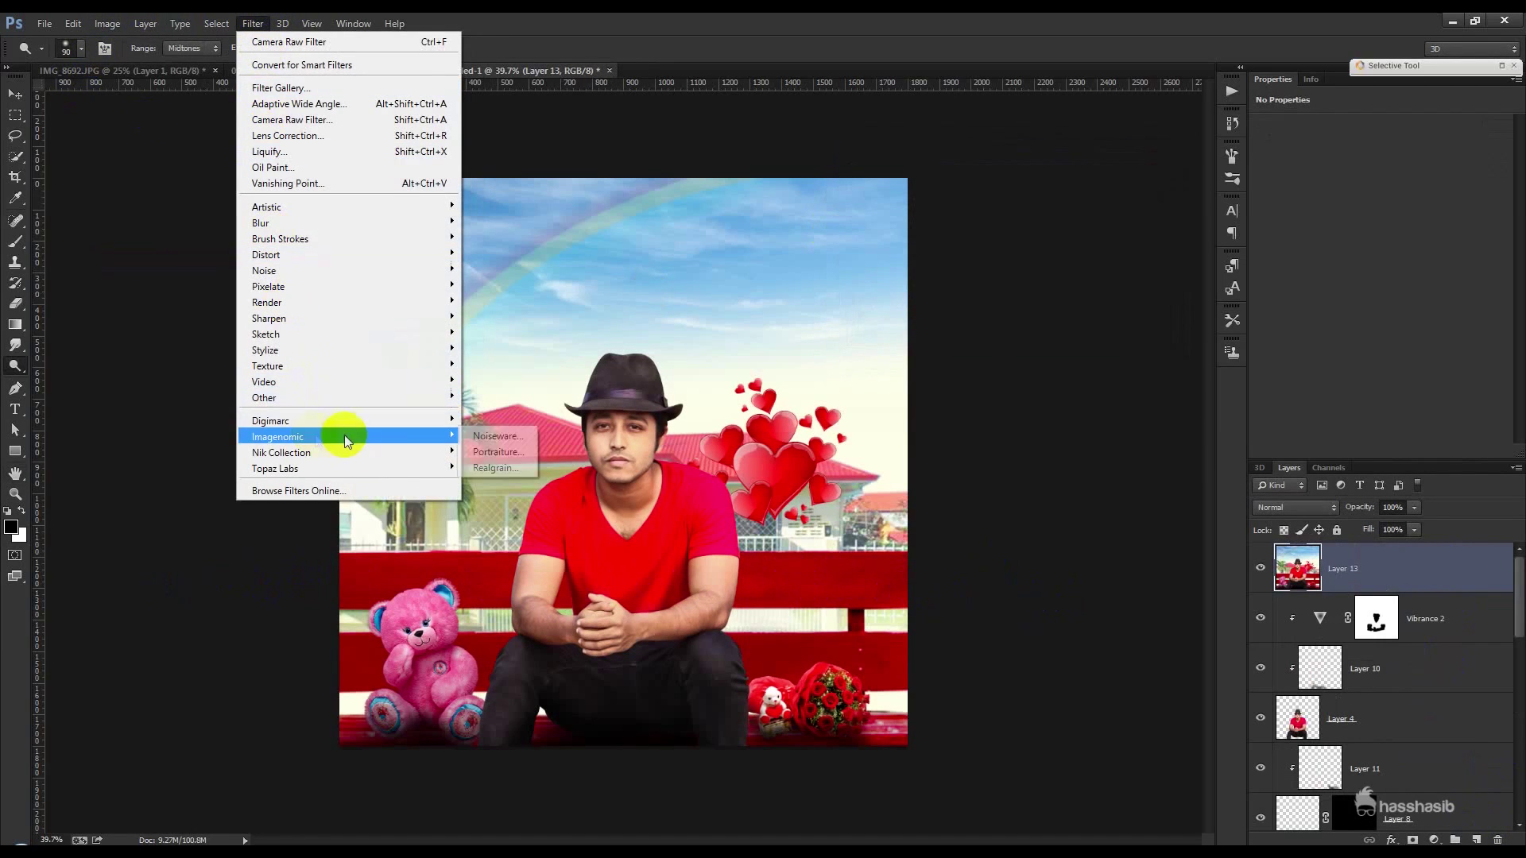
left_click(498, 451)
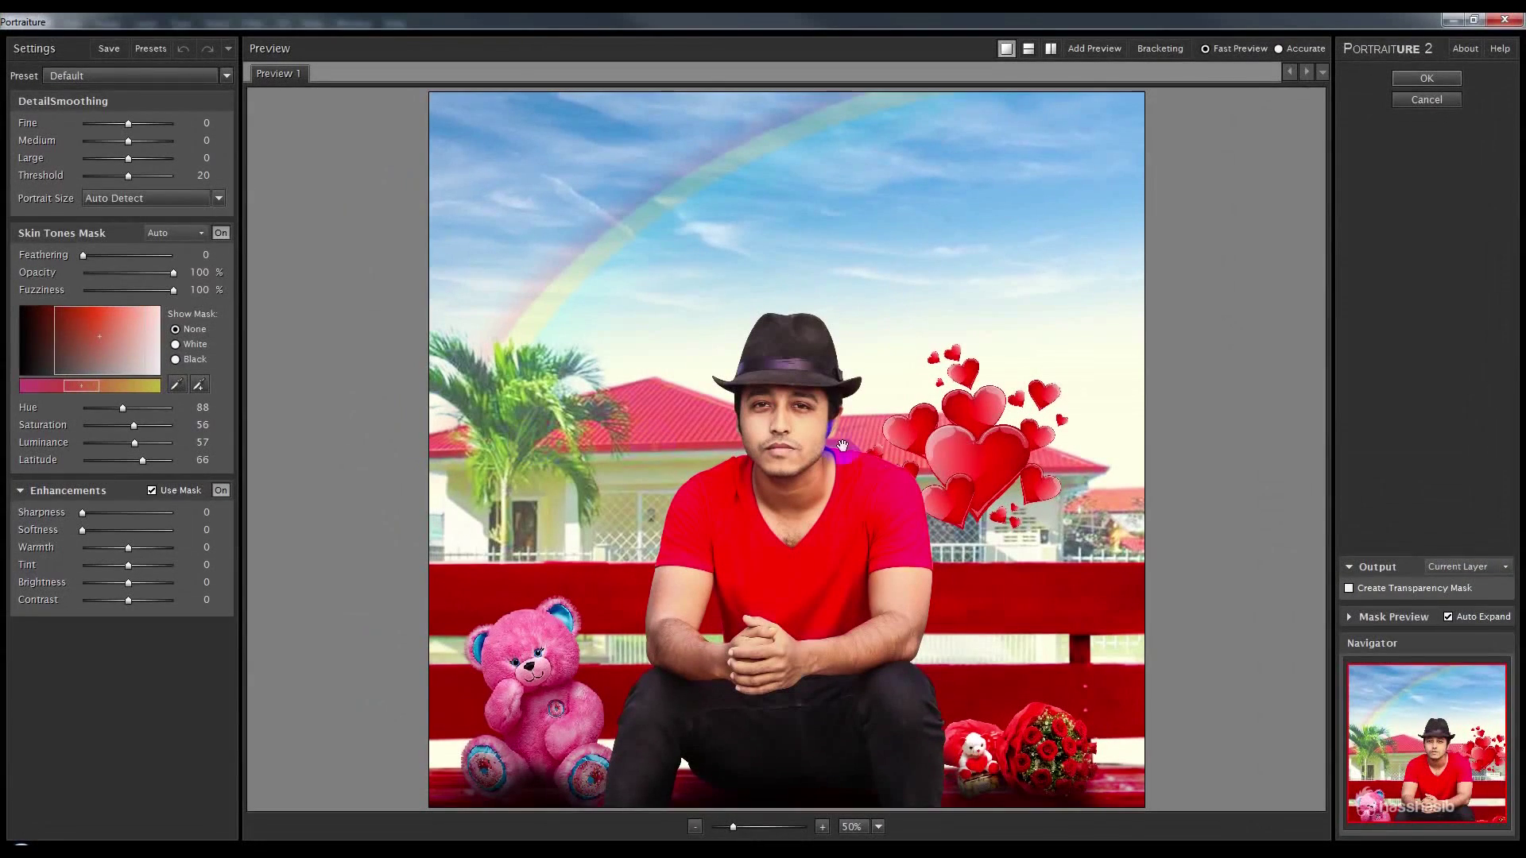
left_click(1411, 78)
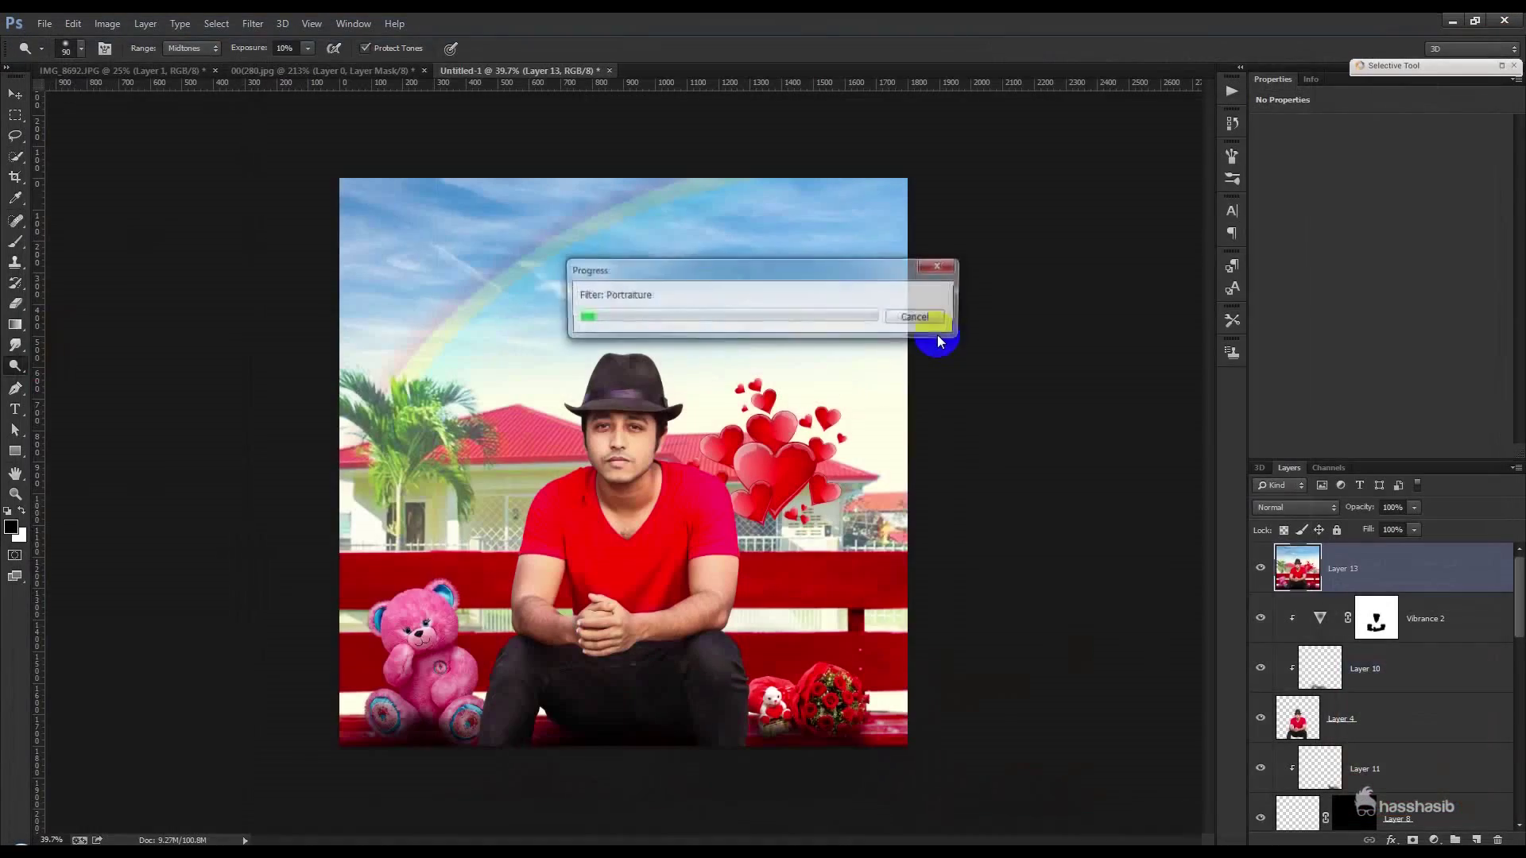
- Open Layer 13 in Color Efex Pro 4 and add a second filter slot below Darken / Lighten Center
left_click(253, 24)
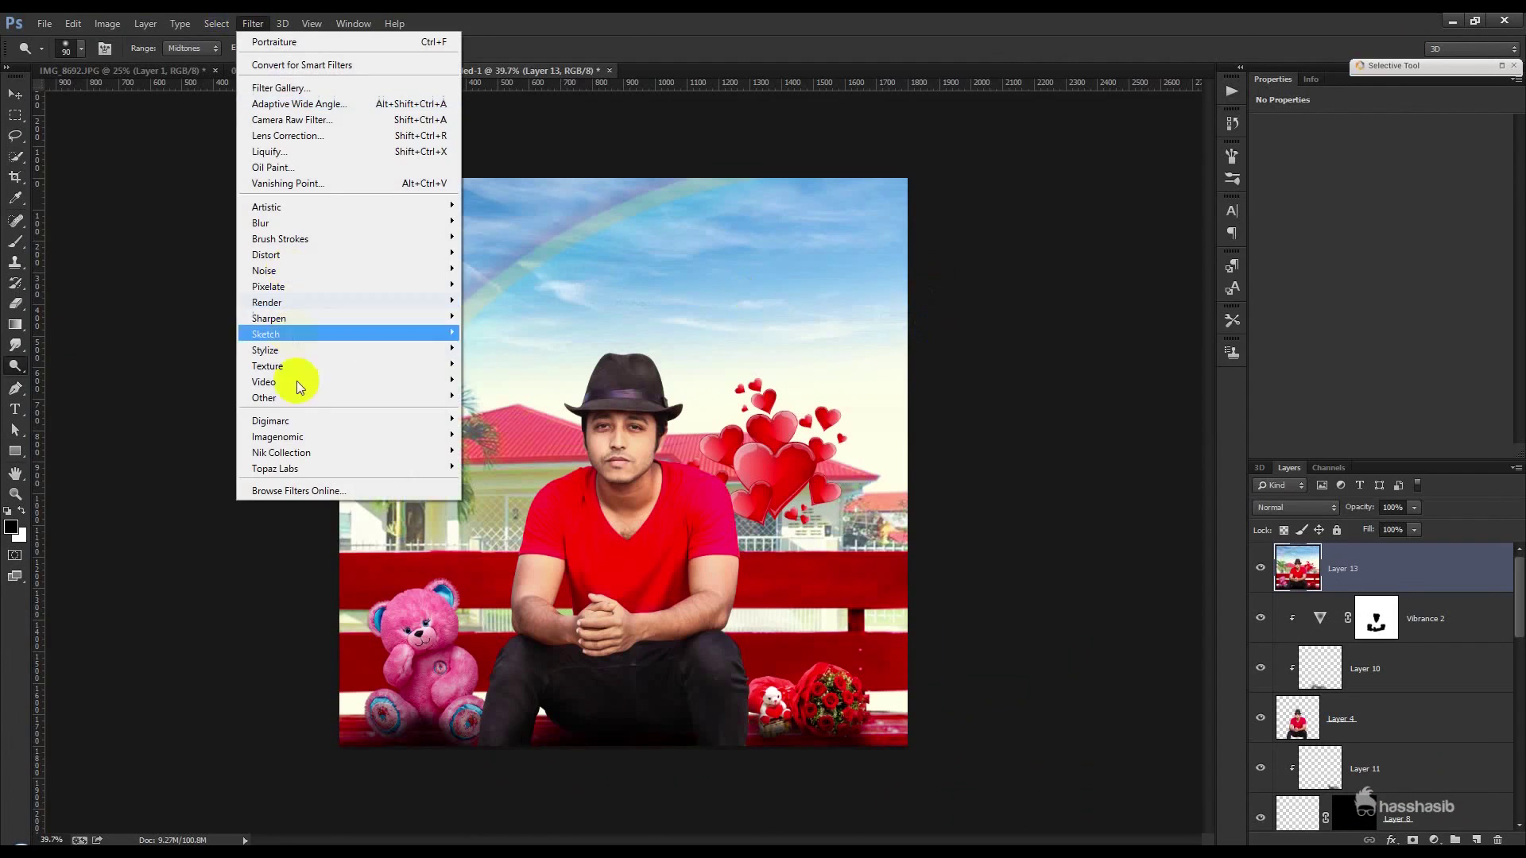
mouse_move(442, 446)
left_click(495, 468)
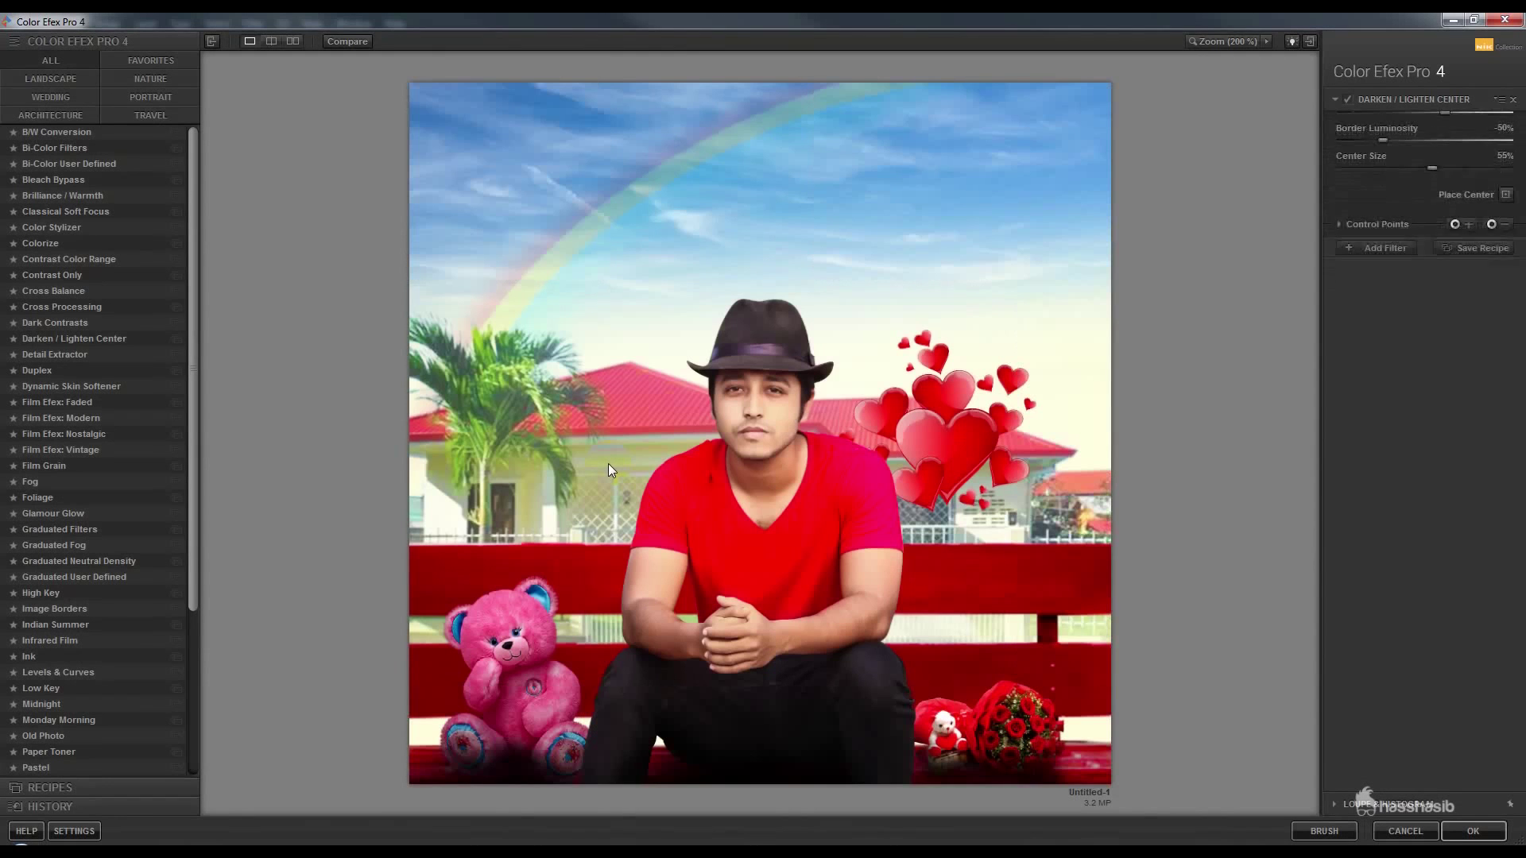
left_click(137, 467)
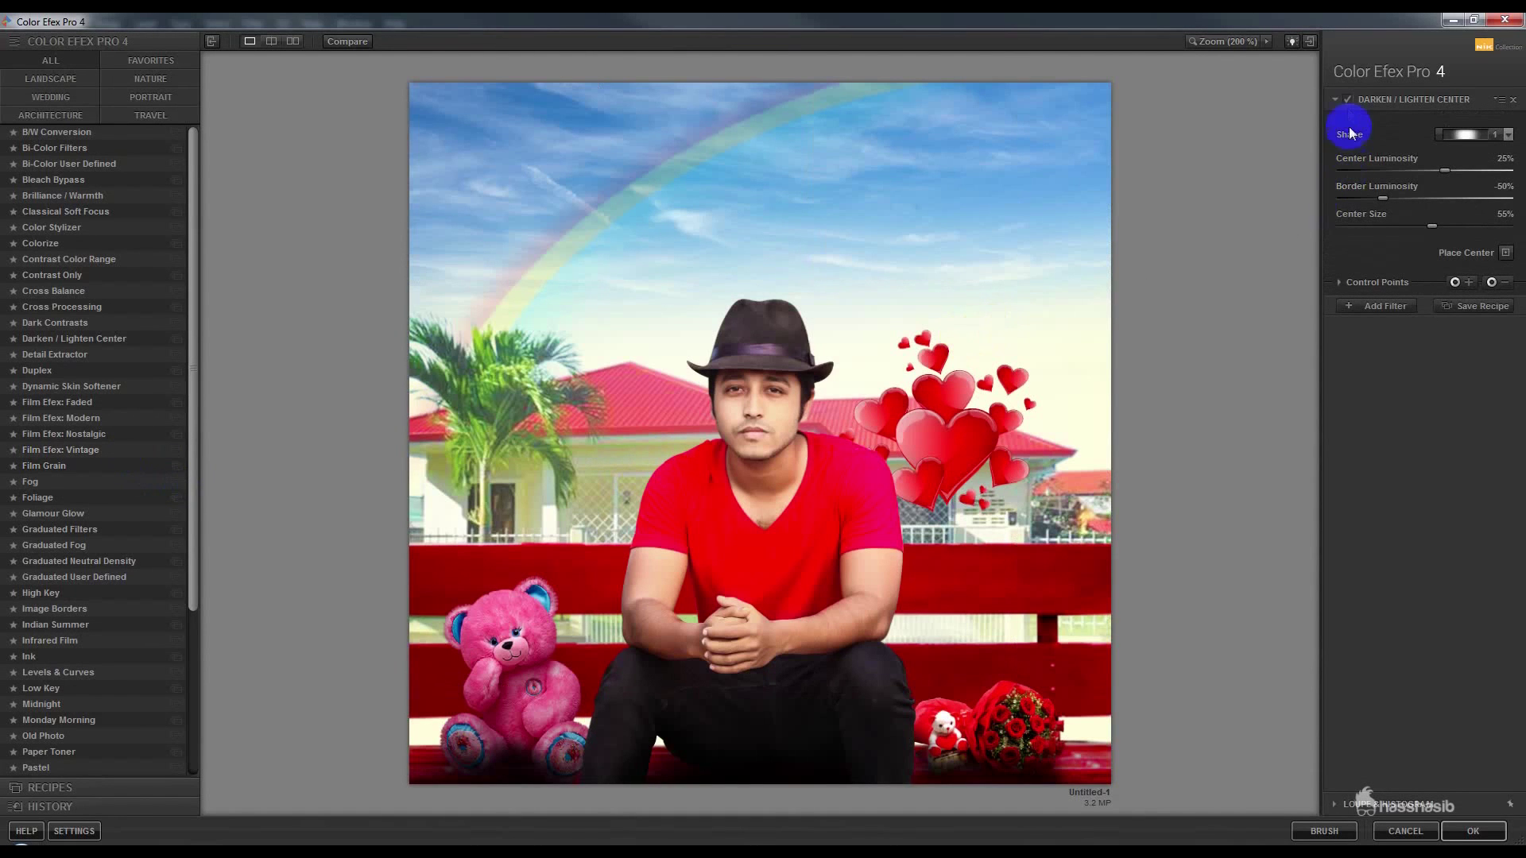
left_click(1348, 100)
left_click(1347, 100)
left_click(1380, 306)
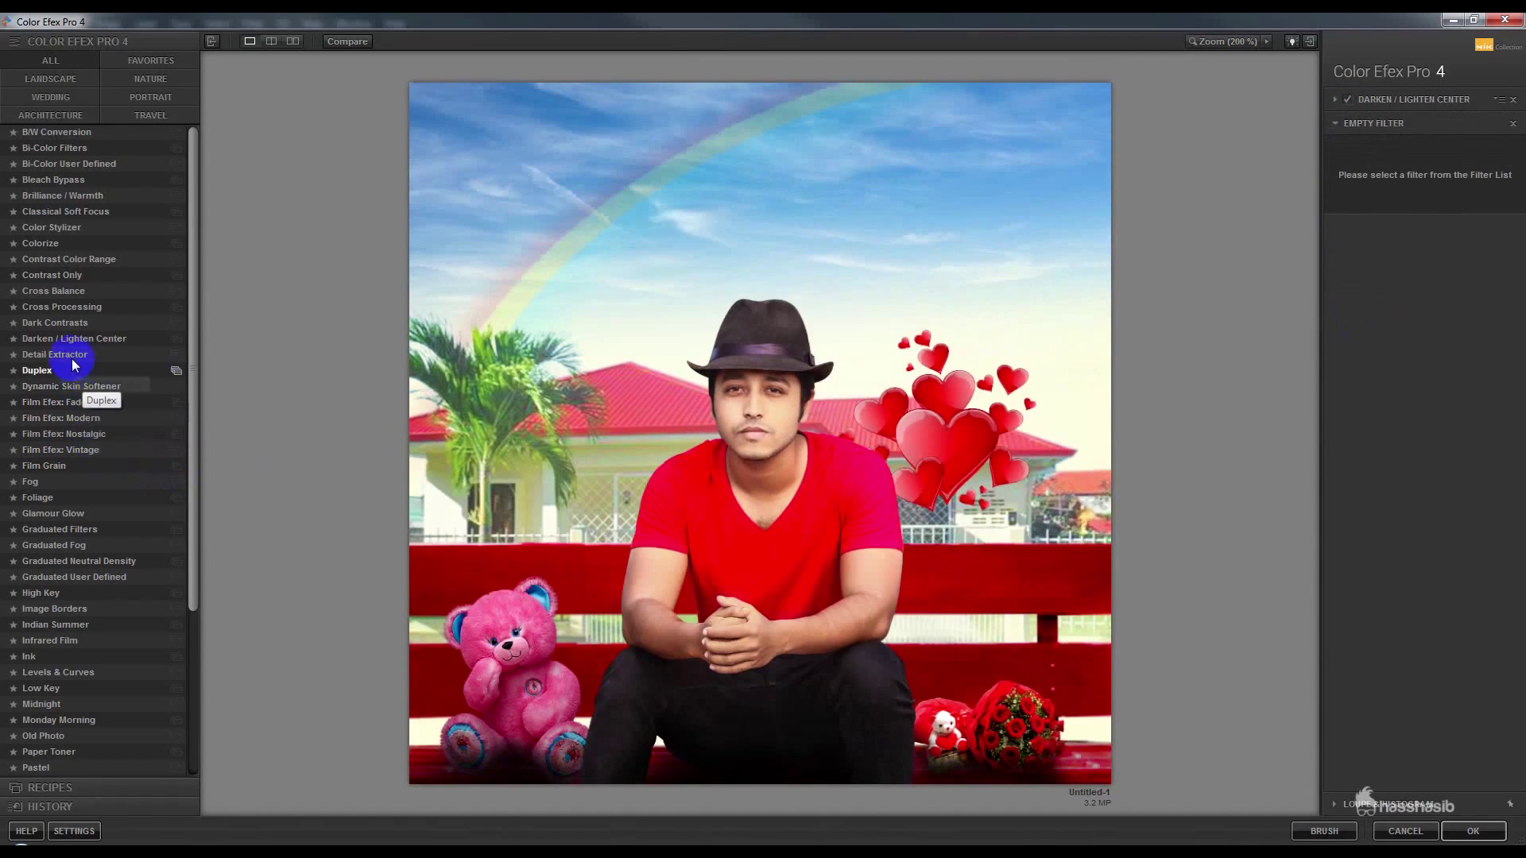
- Add Detail Extractor in the second slot with 24% detail, 31% contrast and 28% saturation, and create a third filter slot
left_click(72, 358)
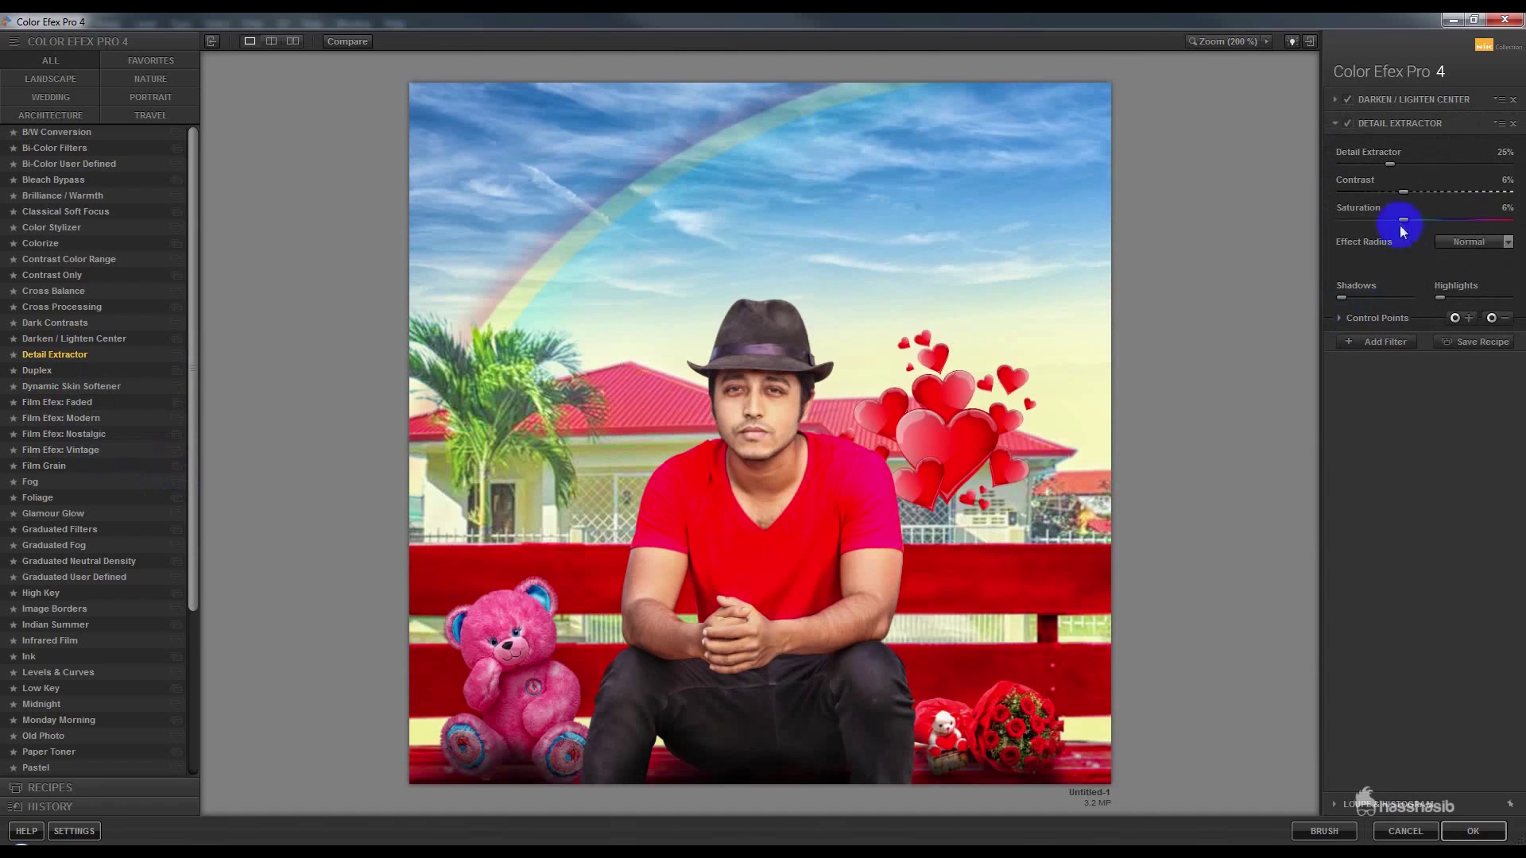
left_click_drag(1404, 196, 1444, 194)
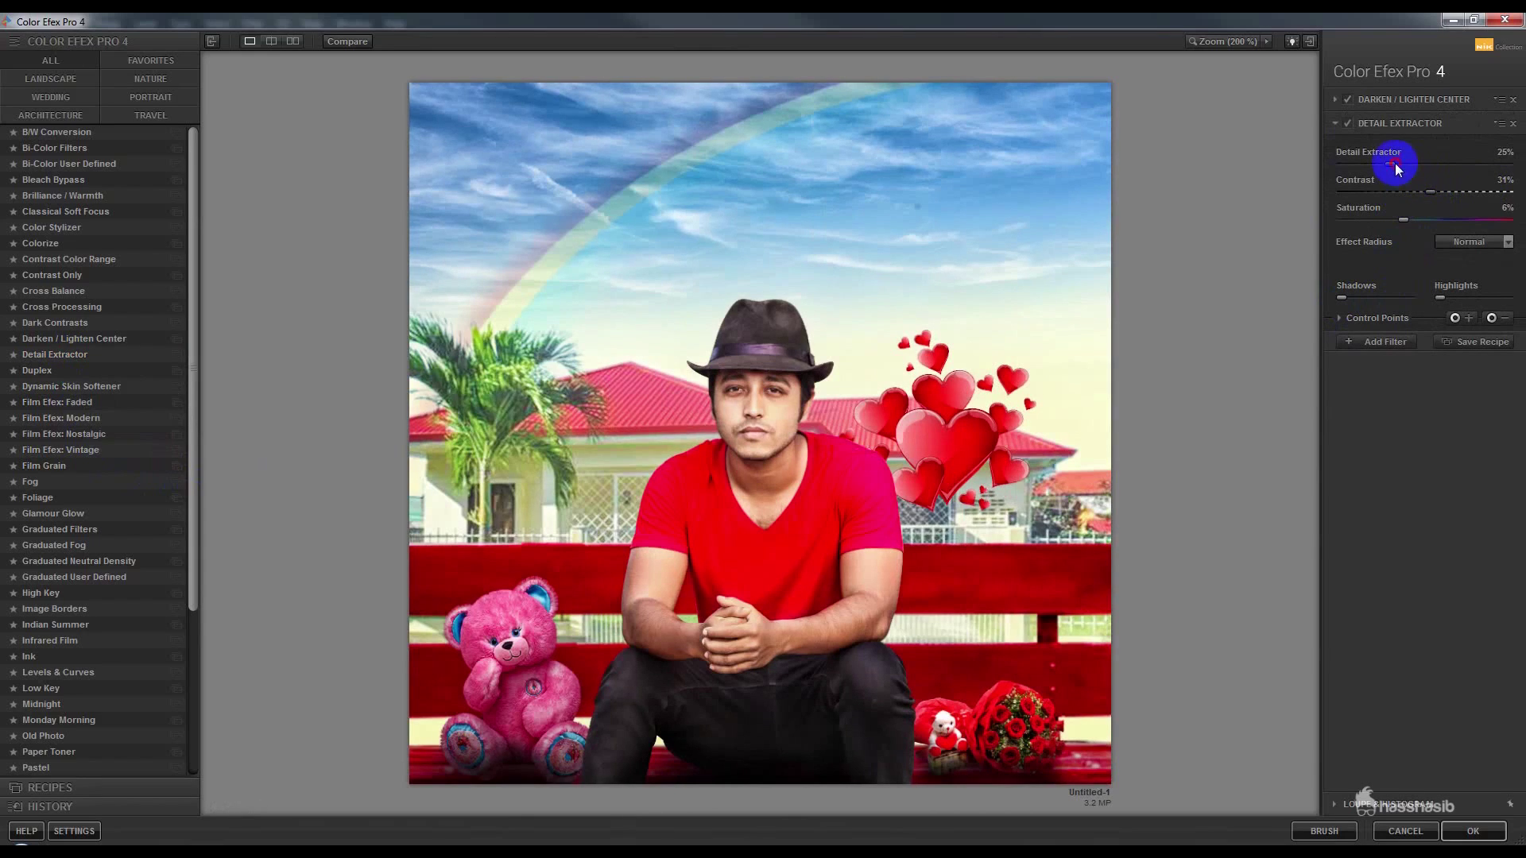
left_click_drag(1385, 168, 1412, 171)
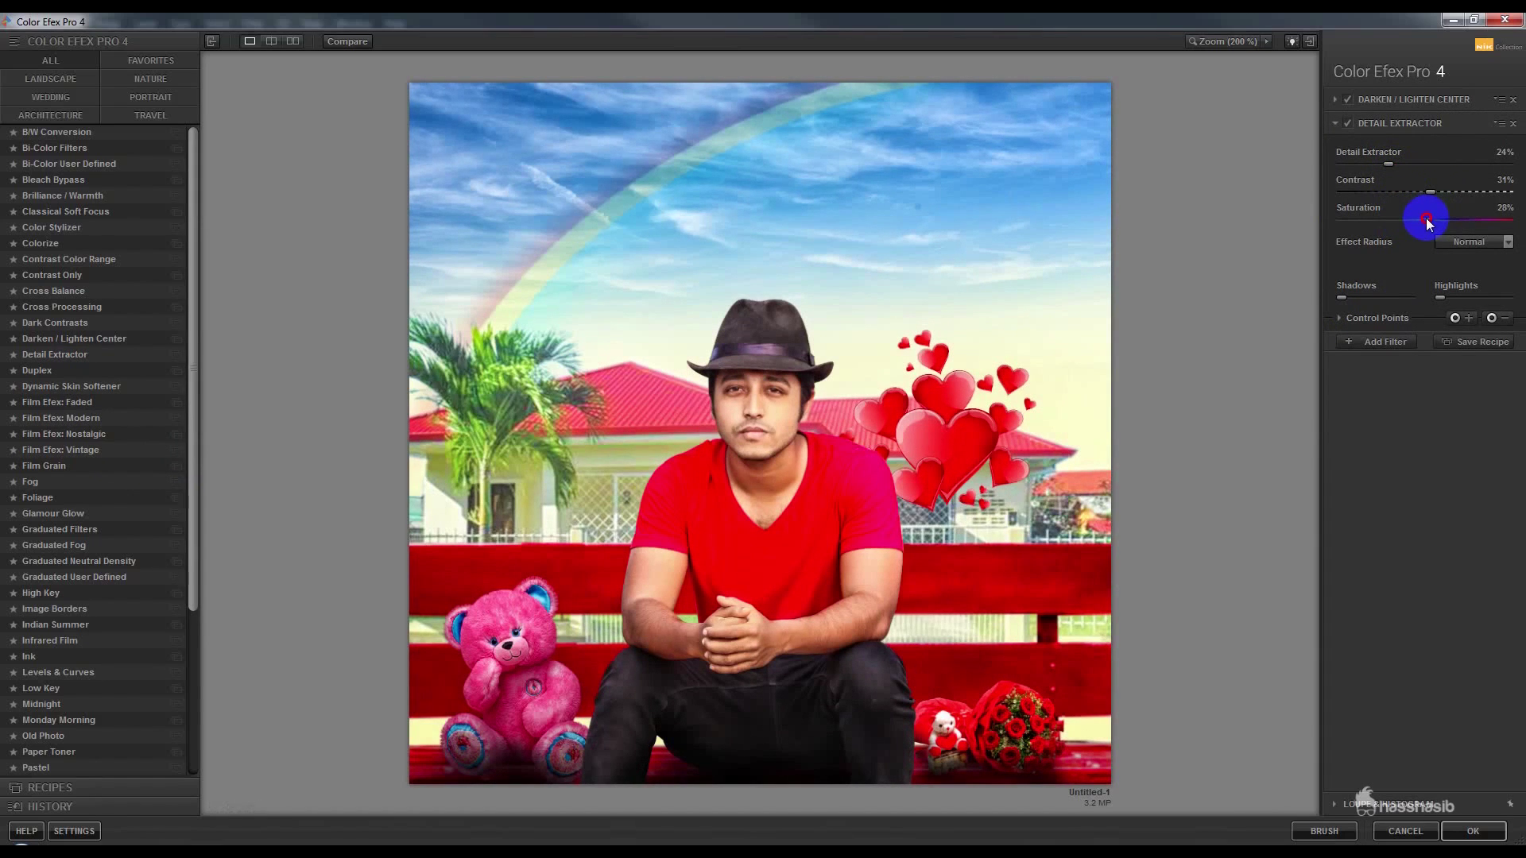
left_click(1384, 342)
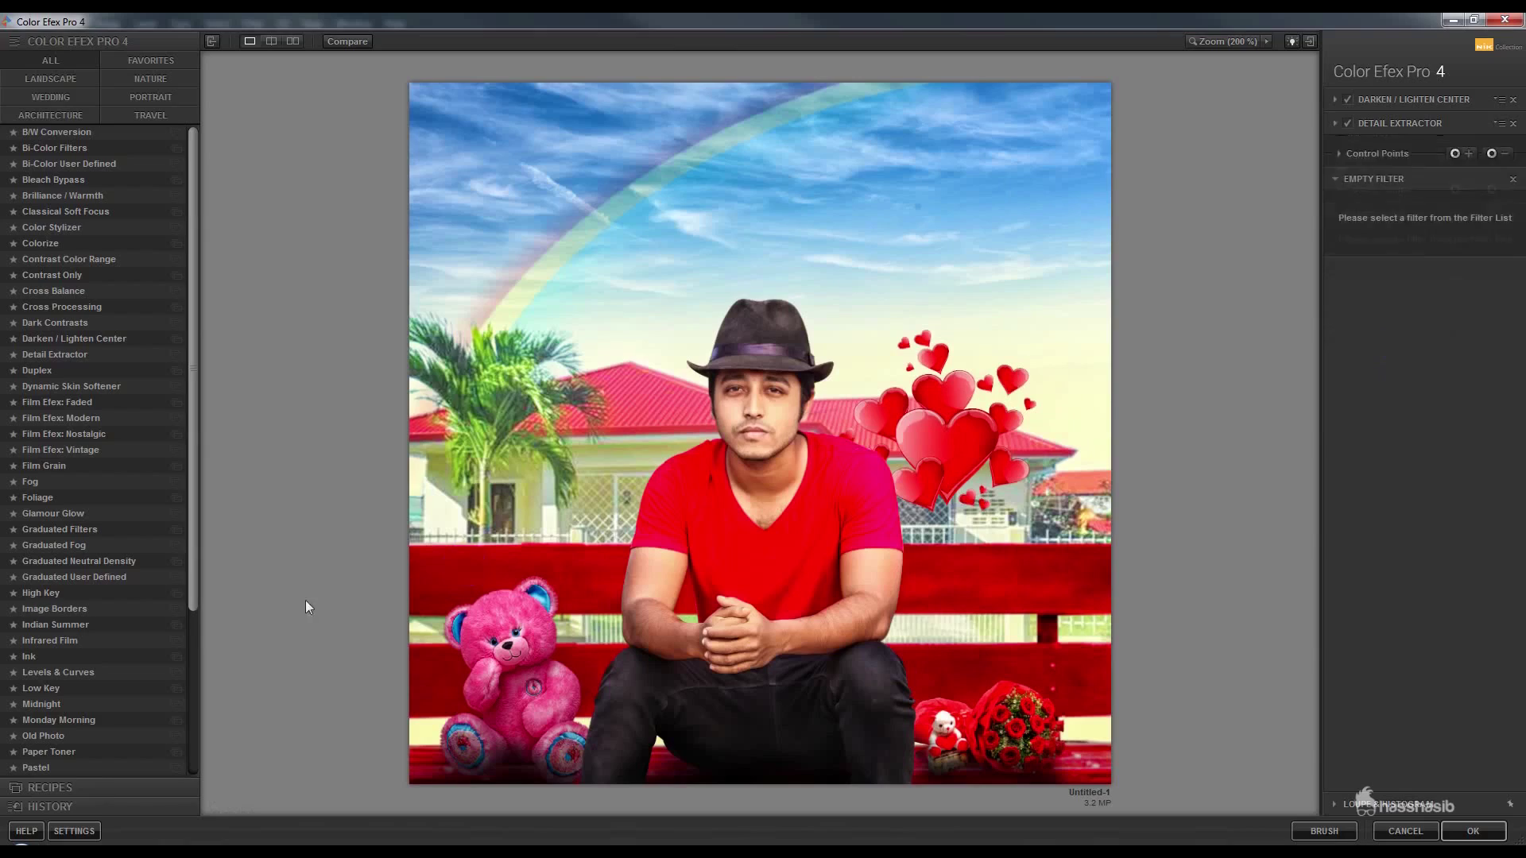
- Try the Cross Processing, Color Stylizer, Bleach Bypass and Duplex filters in the third slot
left_click(46, 307)
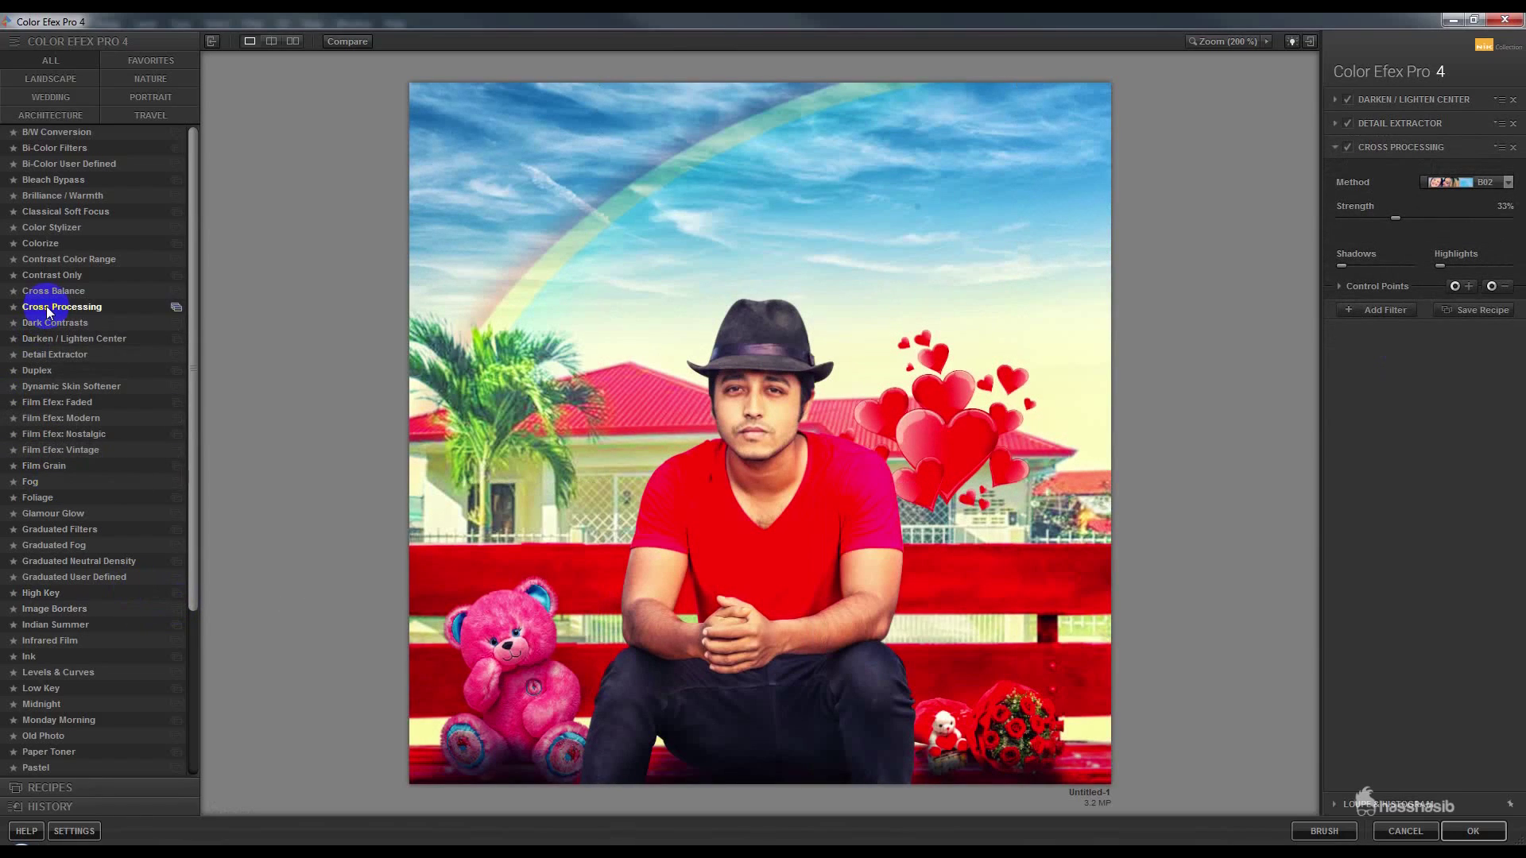
left_click(42, 243)
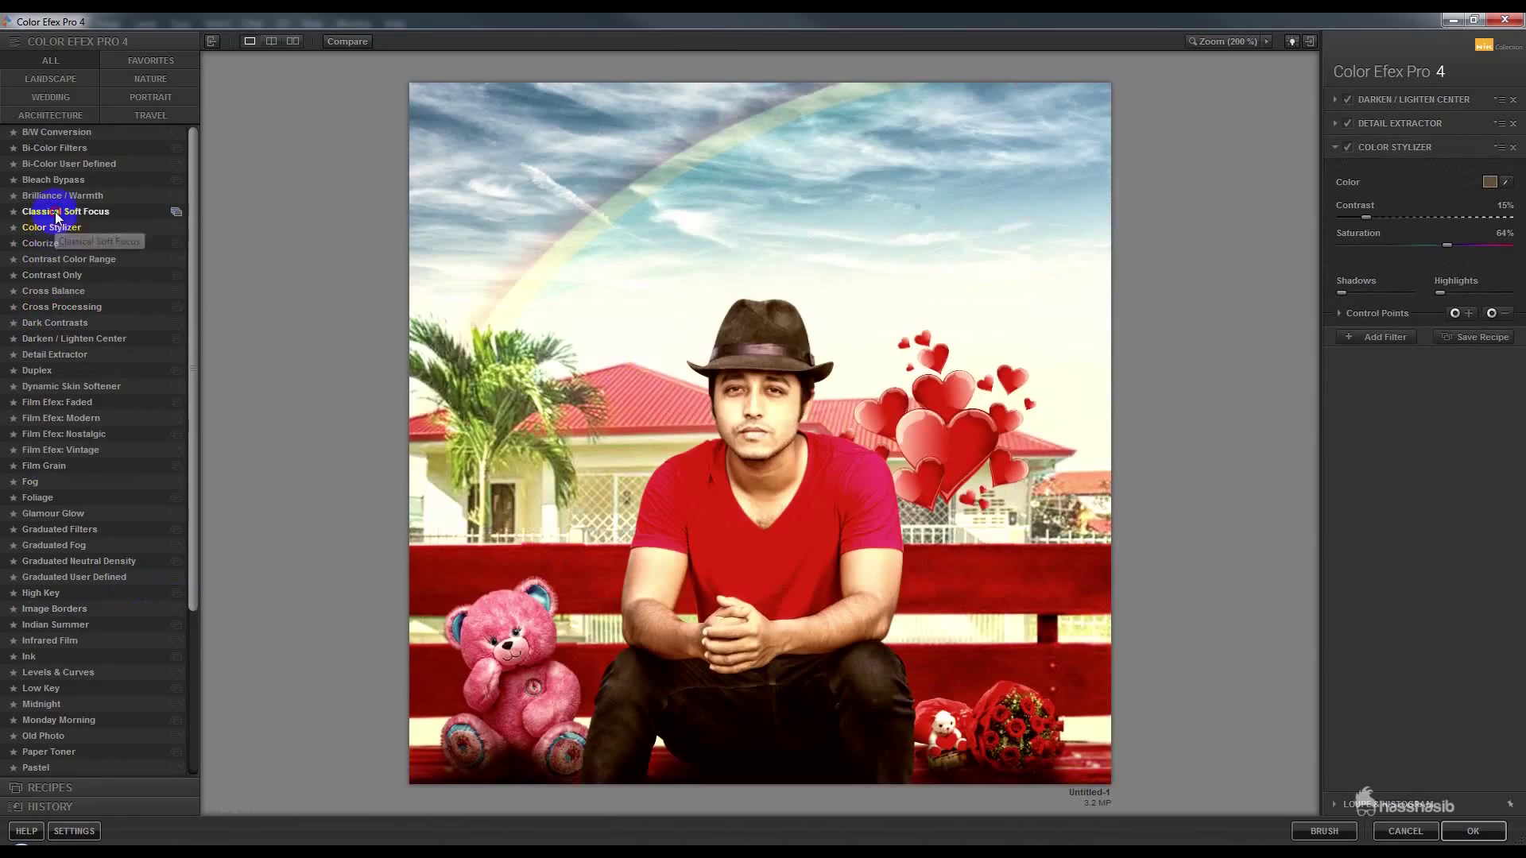
left_click(55, 211)
left_click(63, 182)
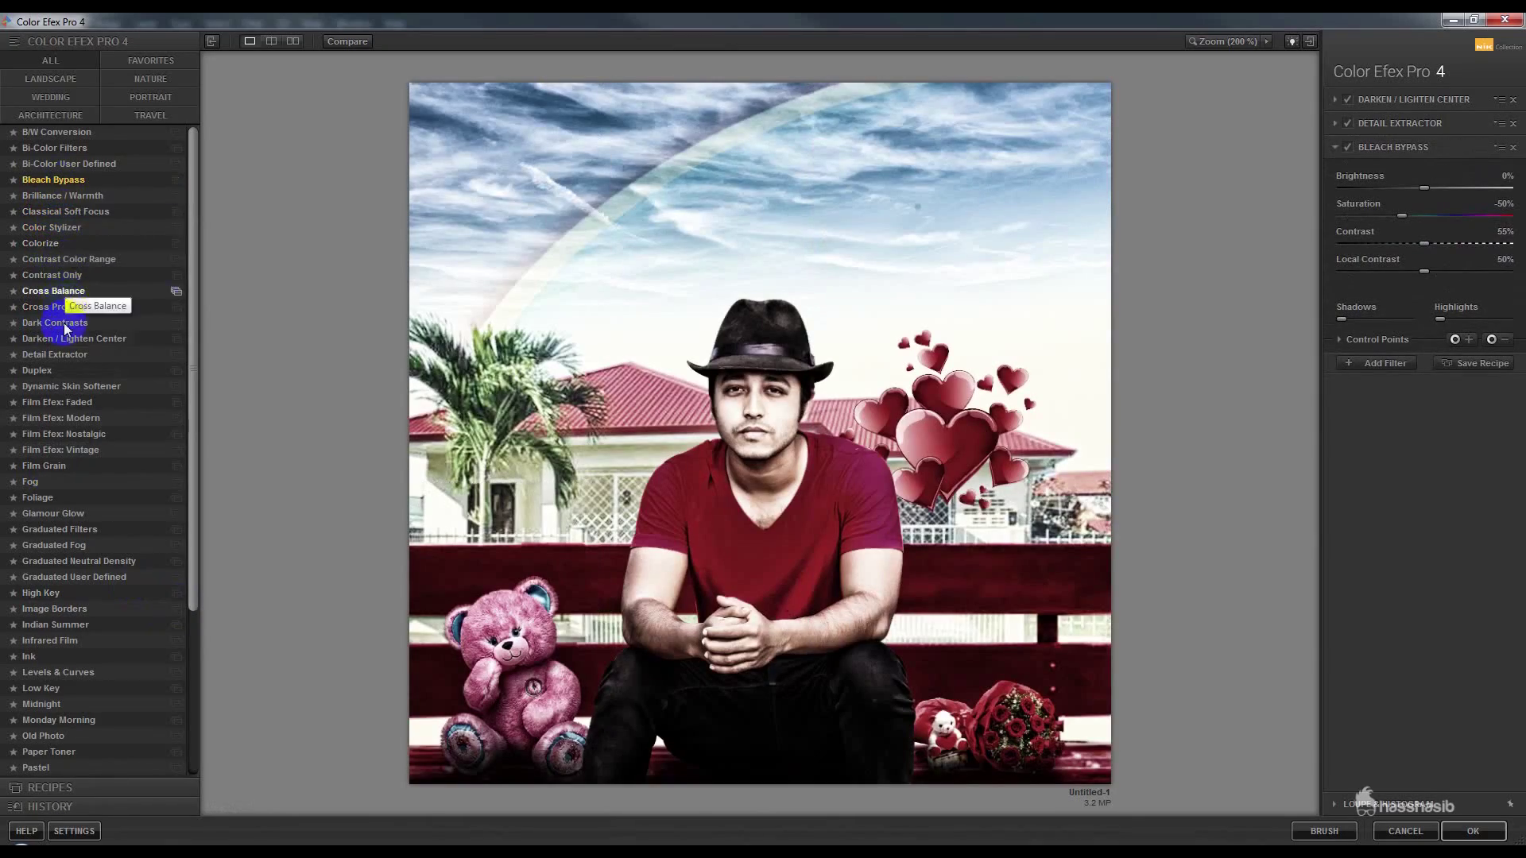
left_click(54, 354)
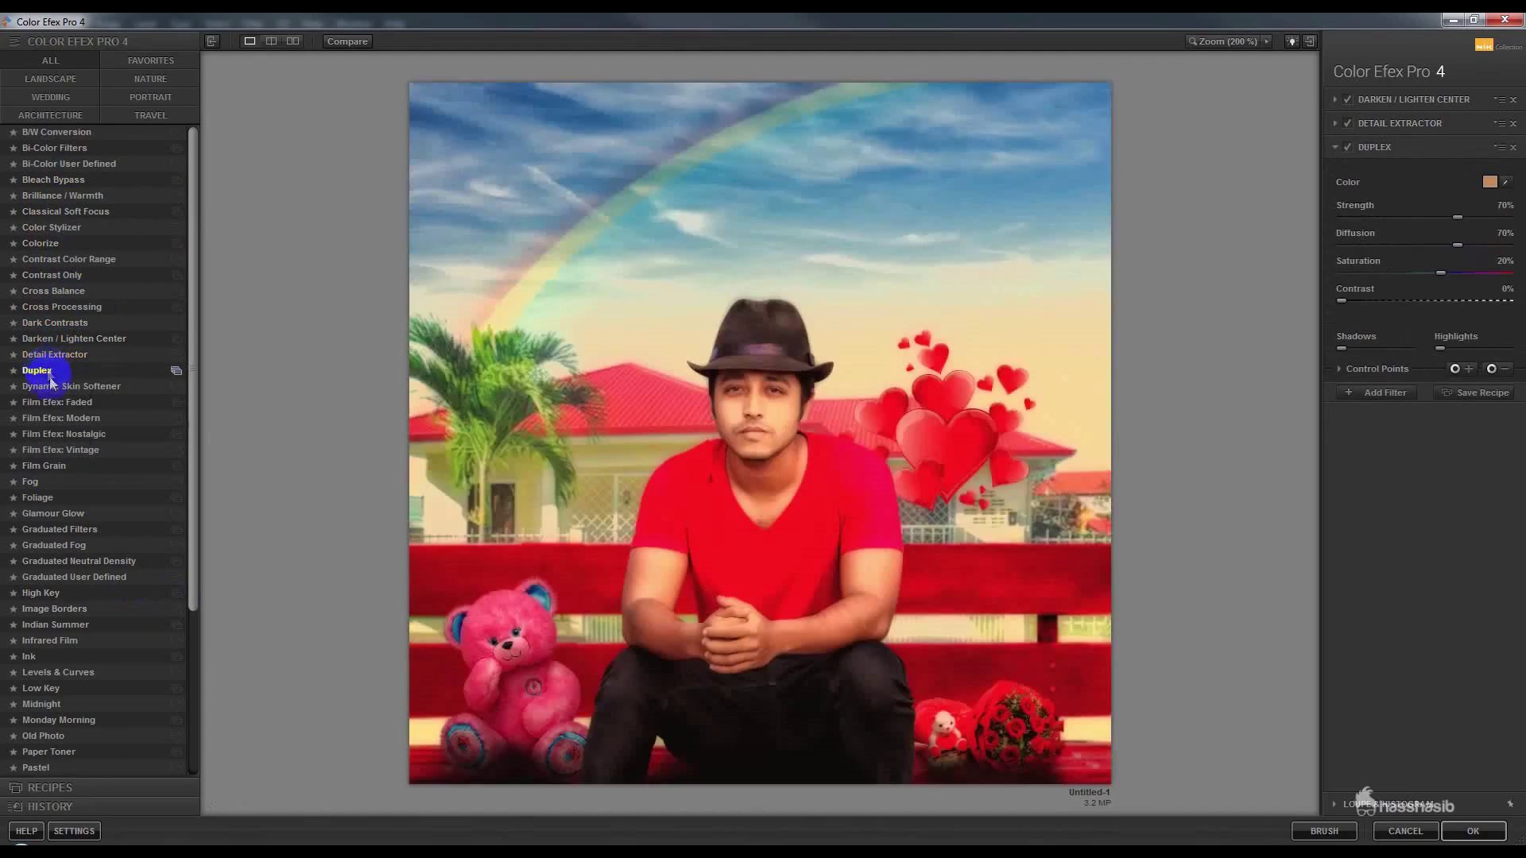
- Use Dynamic Skin Softener at its default settings as the third filter and apply the whole filter stack
left_click(51, 386)
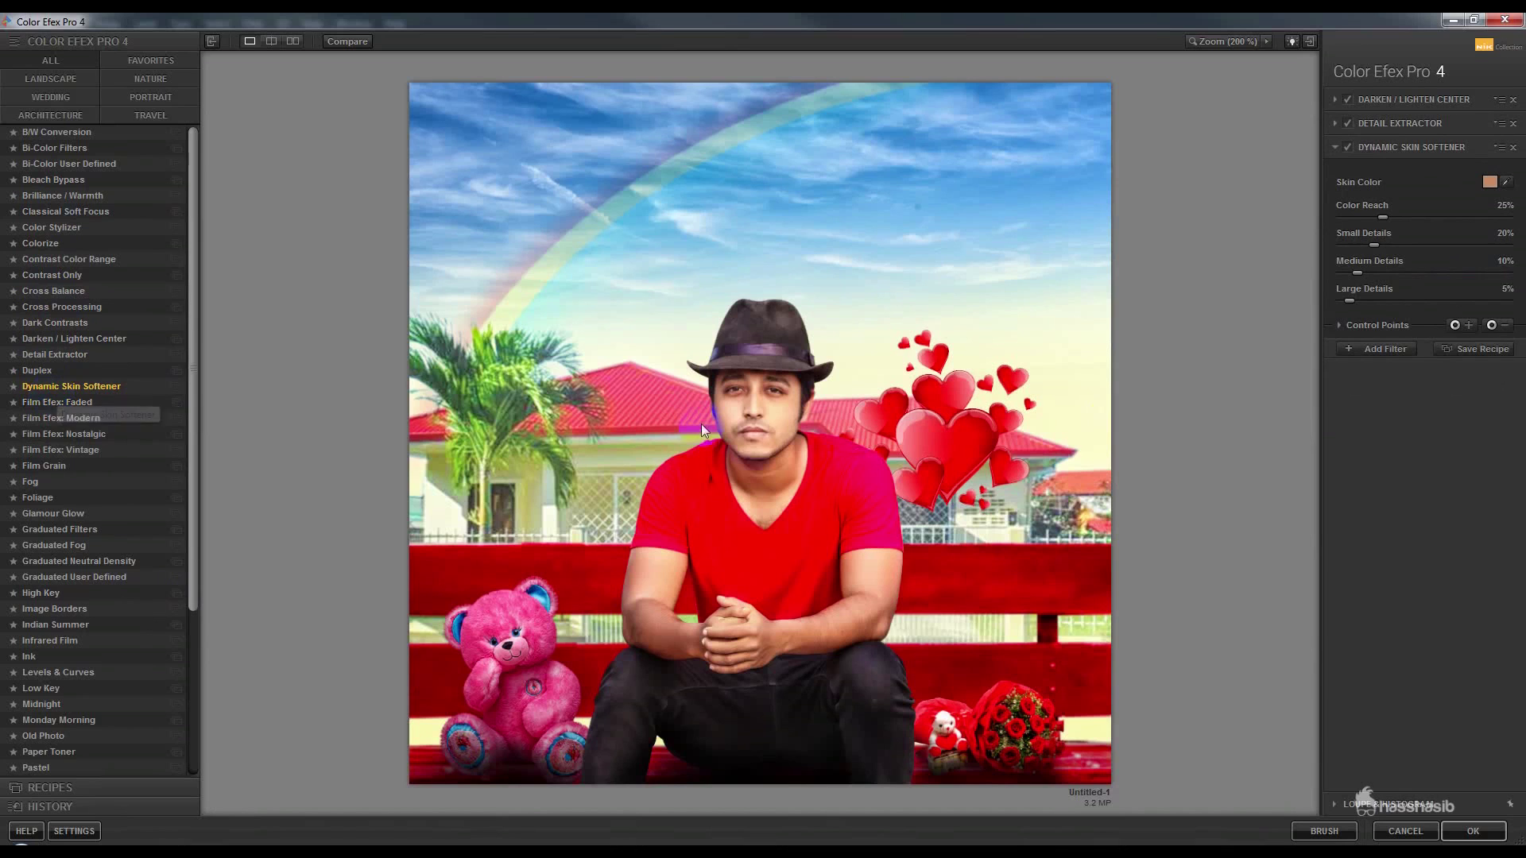
left_click(1457, 827)
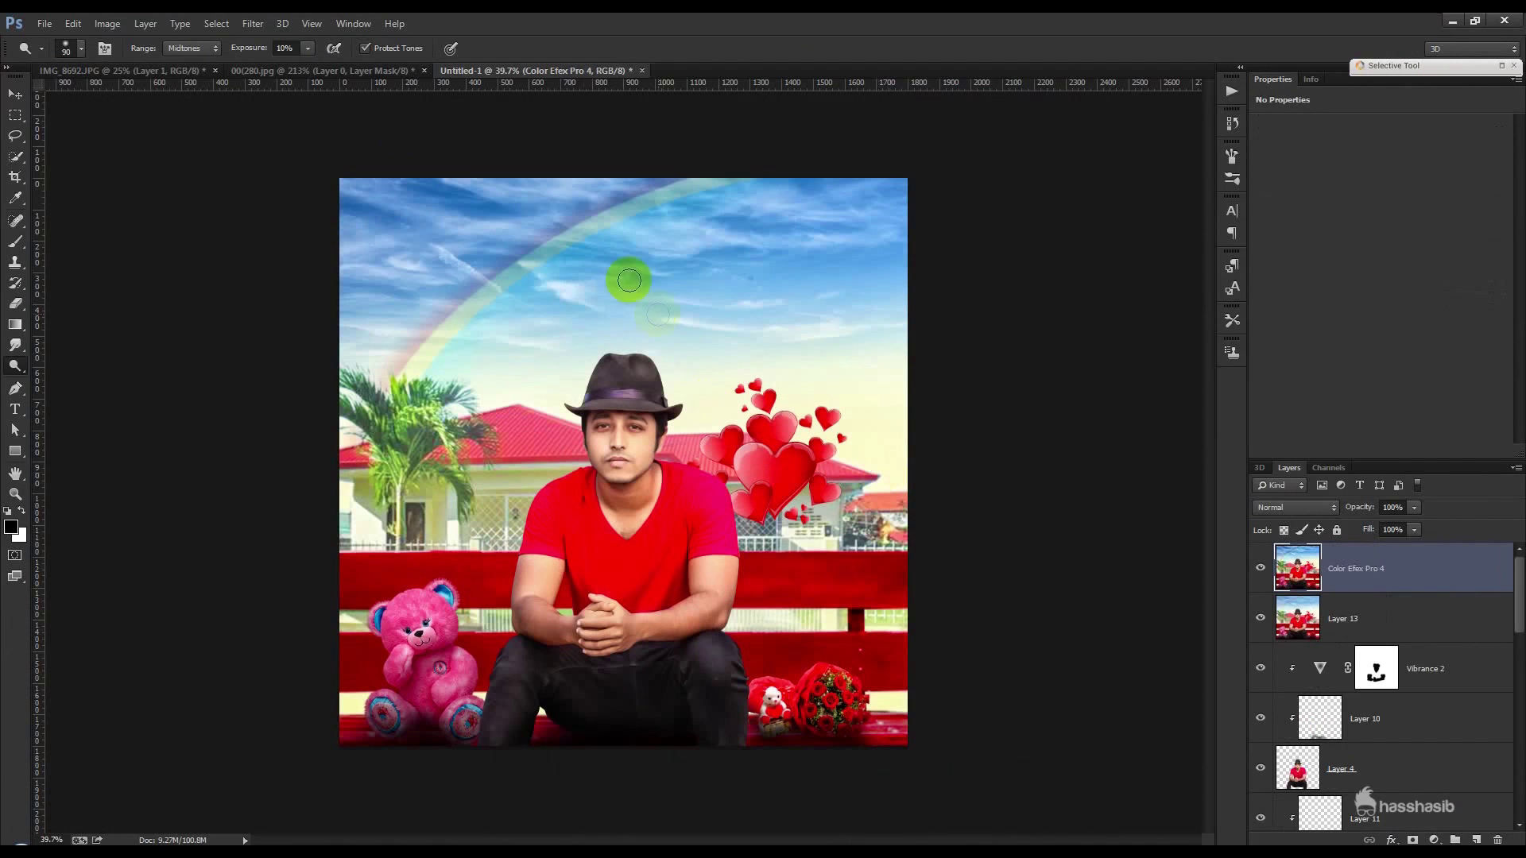
- Apply the Viveza 2 filter to the Color Efex Pro 4 result with global Structure raised to about 82%
left_click(253, 23)
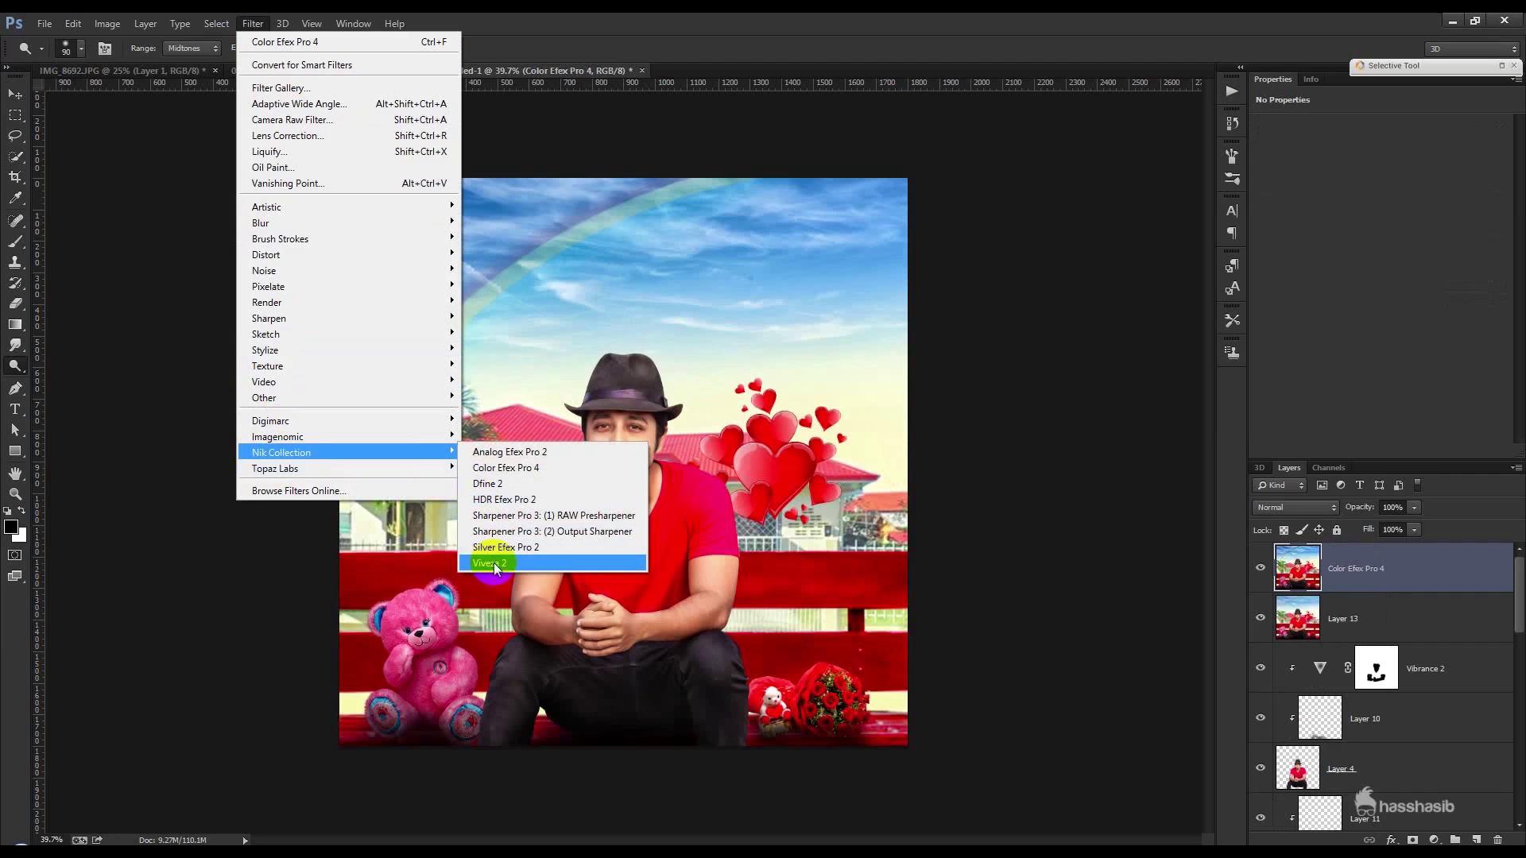
left_click(508, 564)
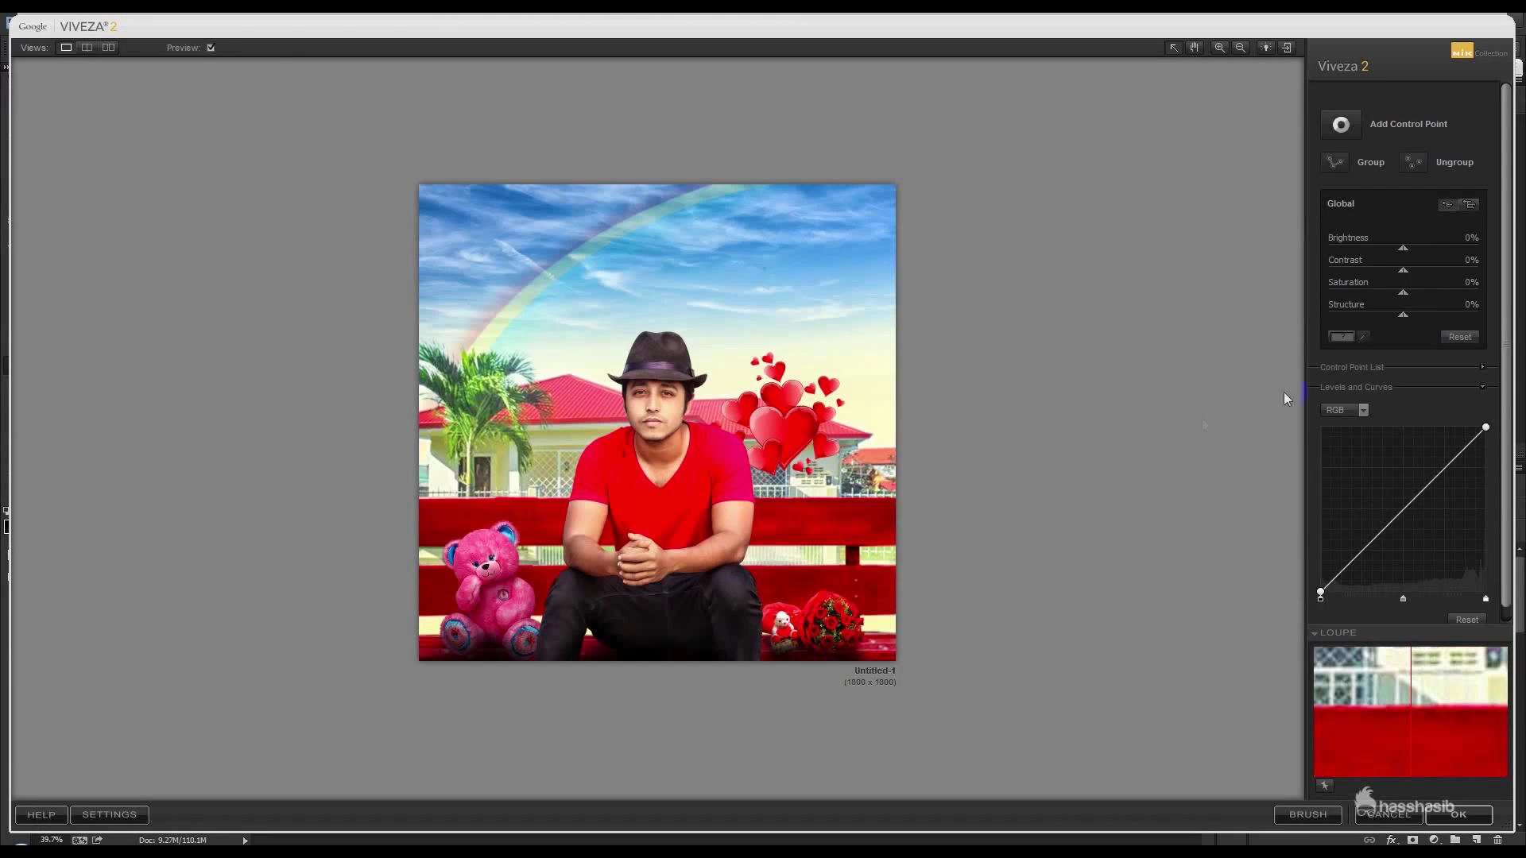
left_click_drag(1403, 314, 1441, 318)
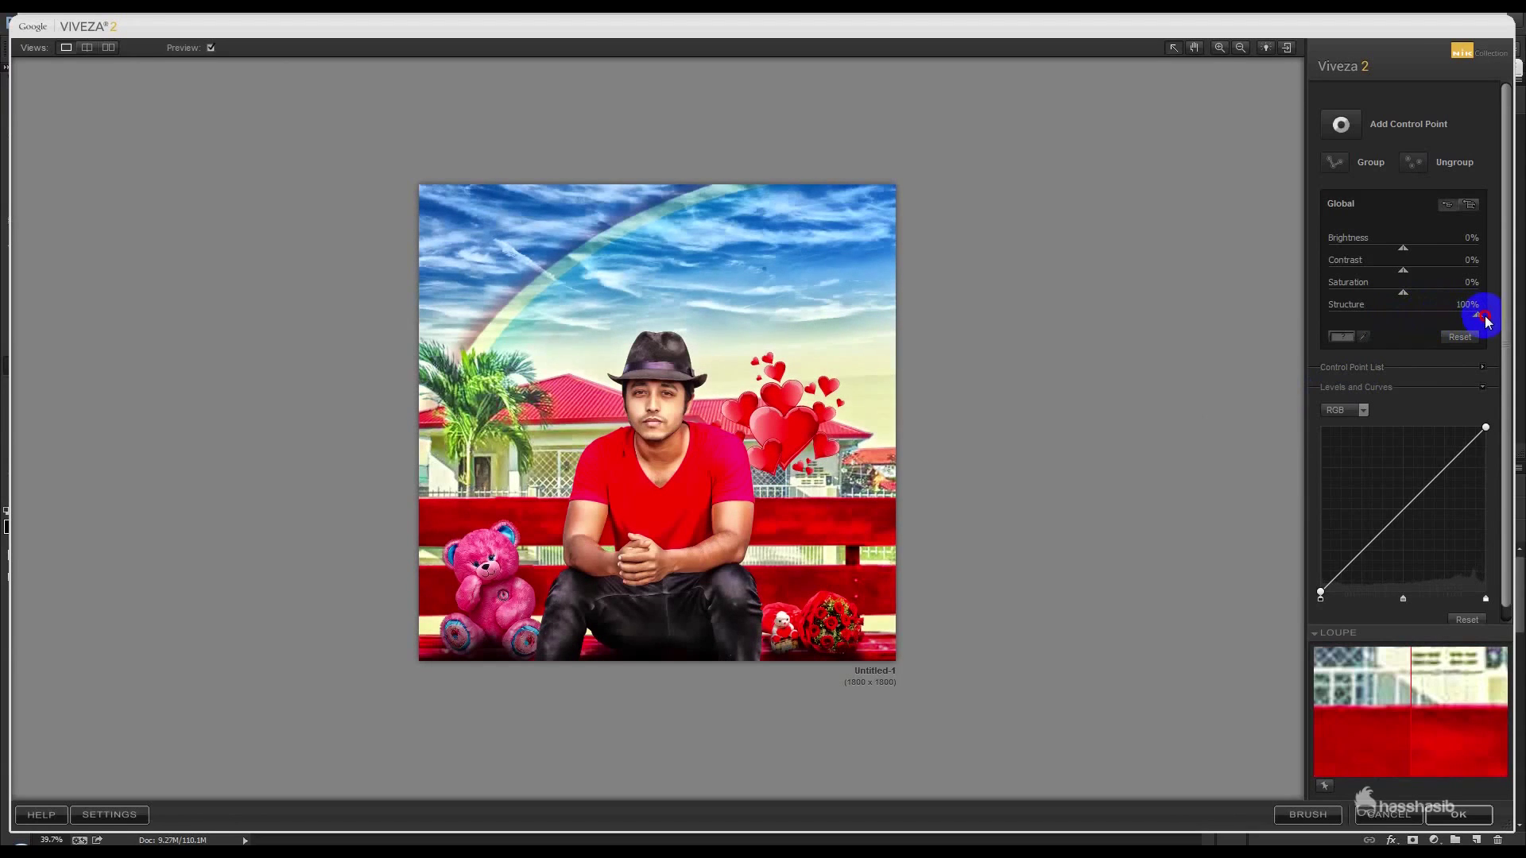
left_click_drag(1488, 319, 1462, 322)
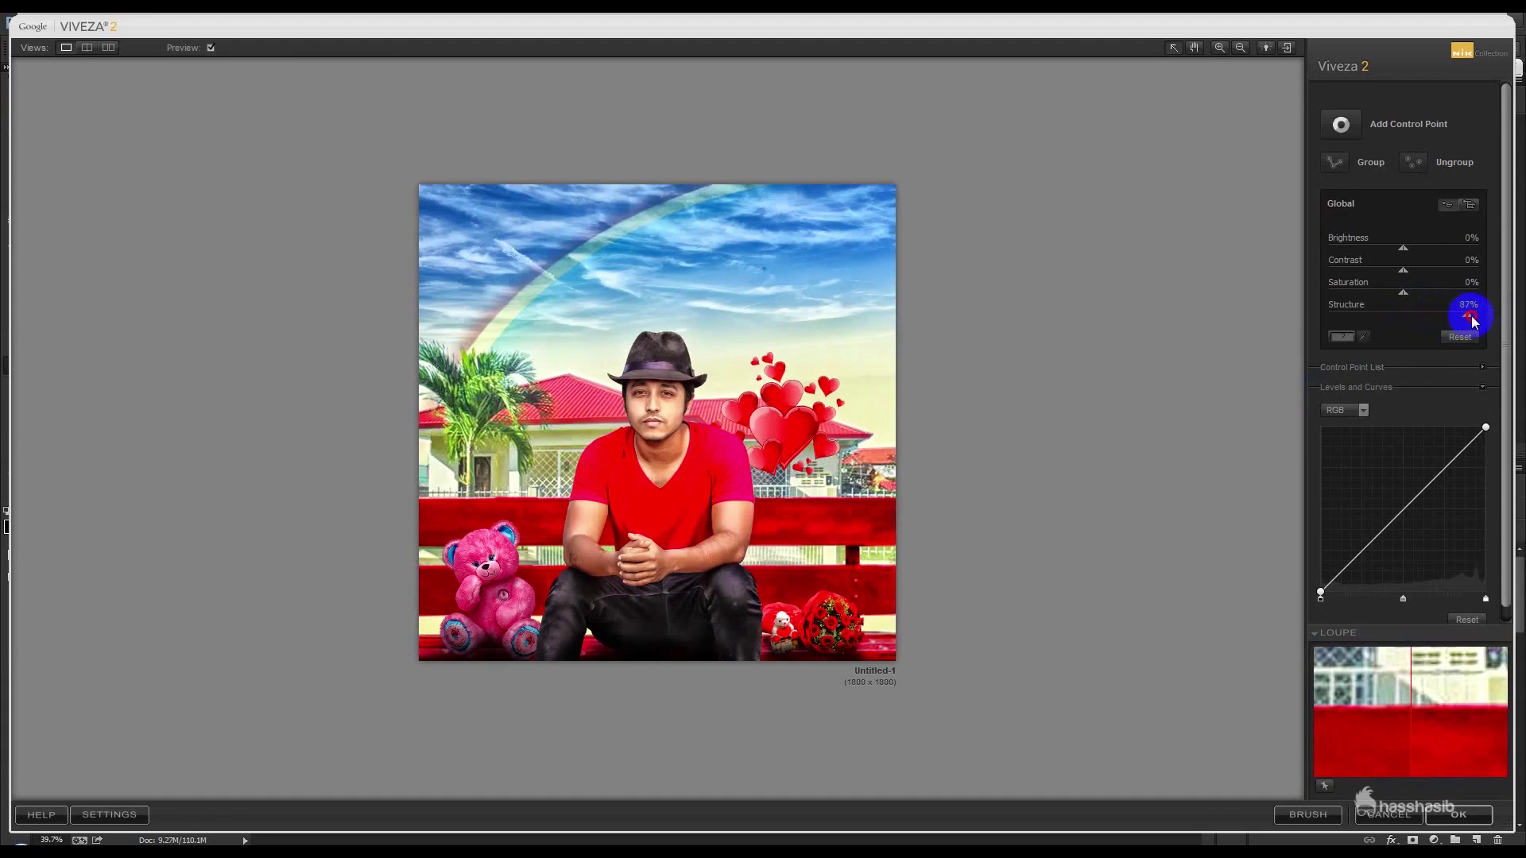
left_click(1459, 815)
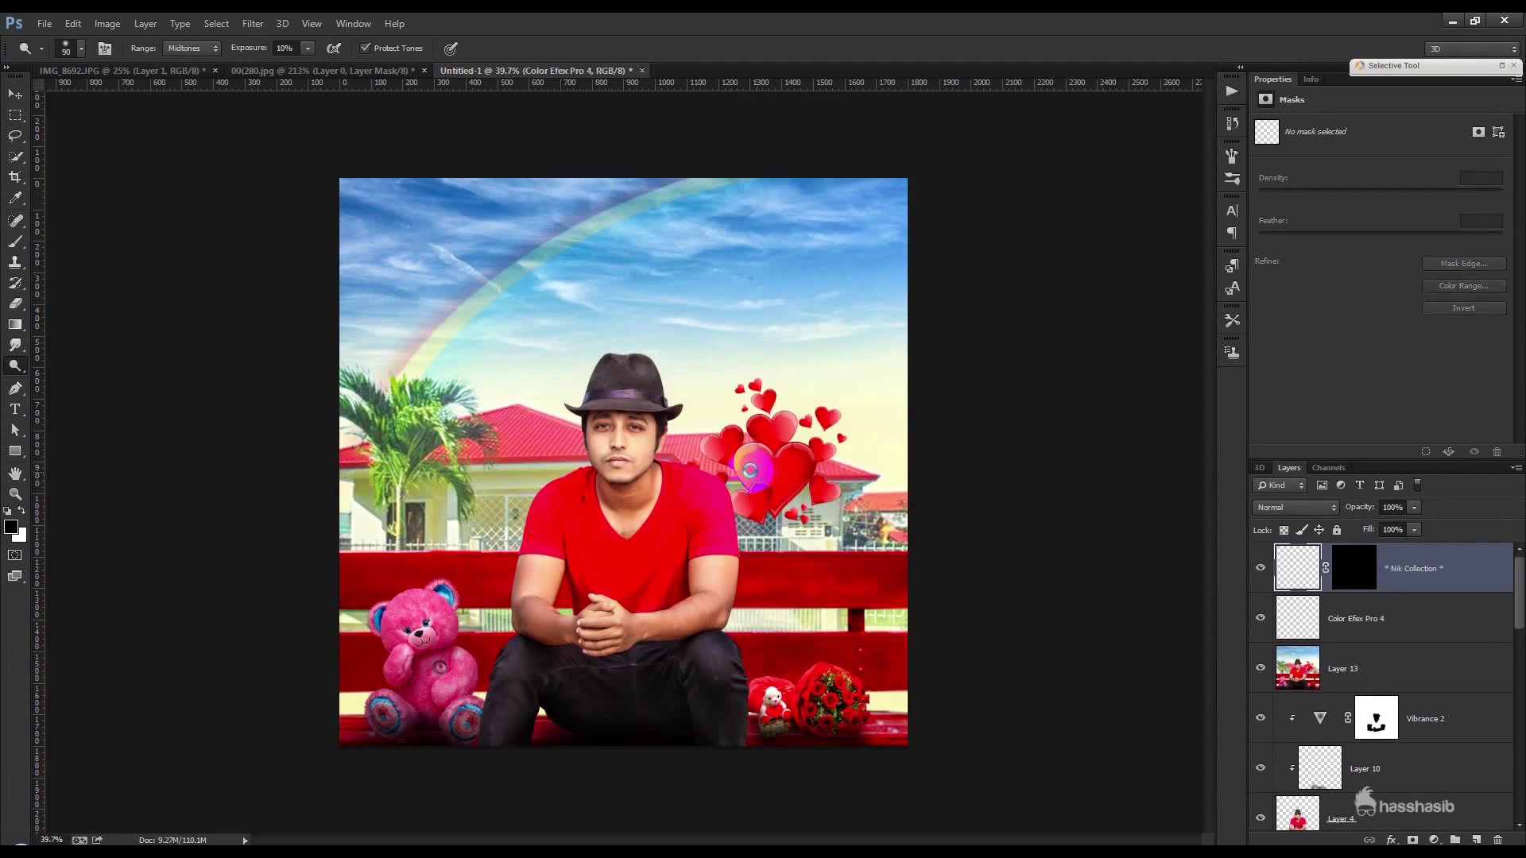
- Darken the edges of the Viveza 2 layer with a Camera Raw post-crop vignette amount of about -46
left_click(248, 23)
left_click(294, 114)
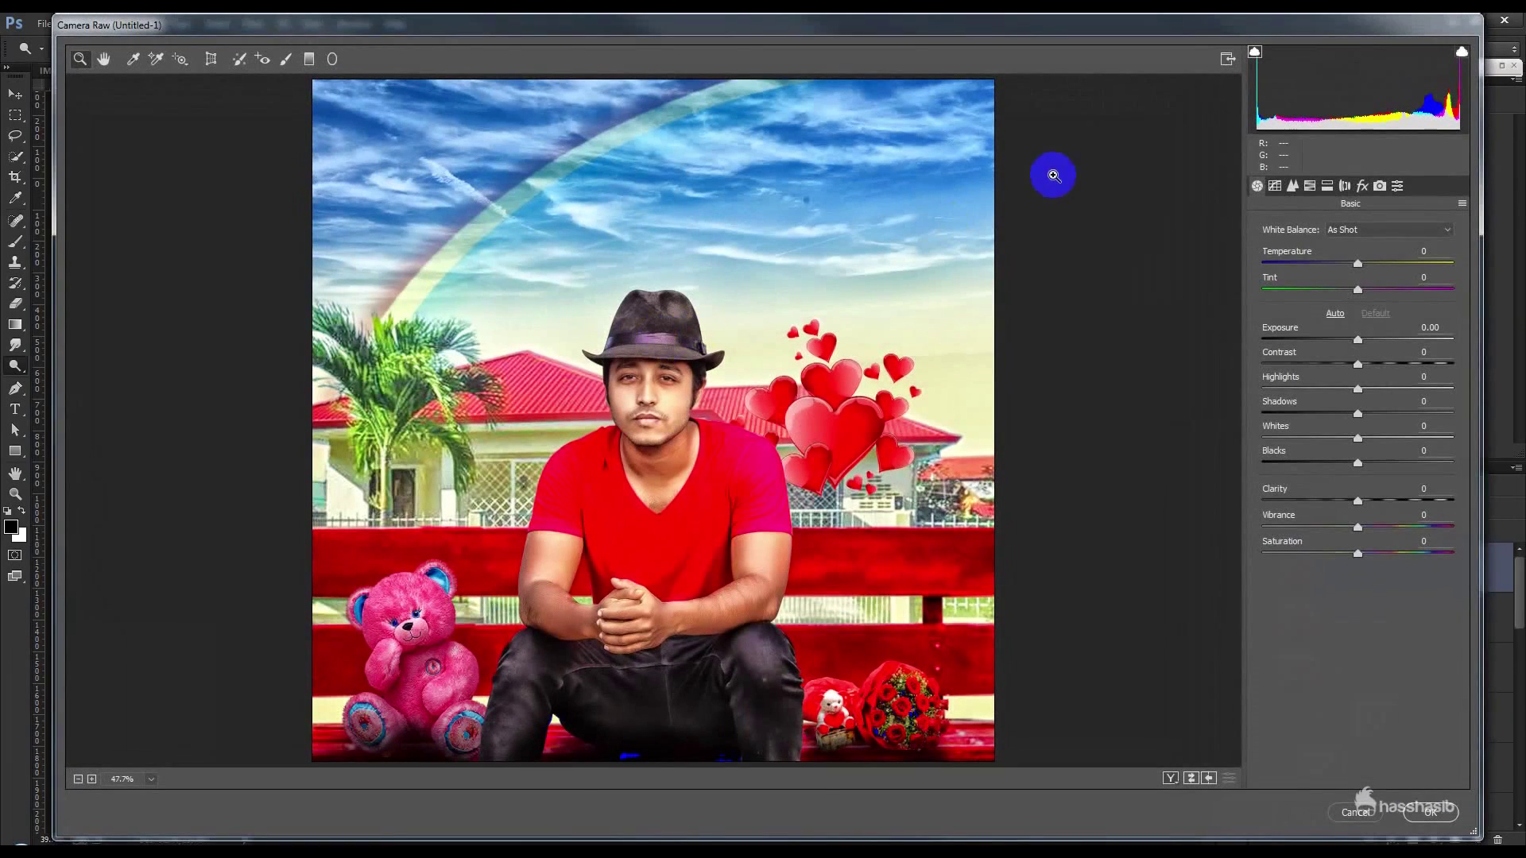
left_click(1364, 186)
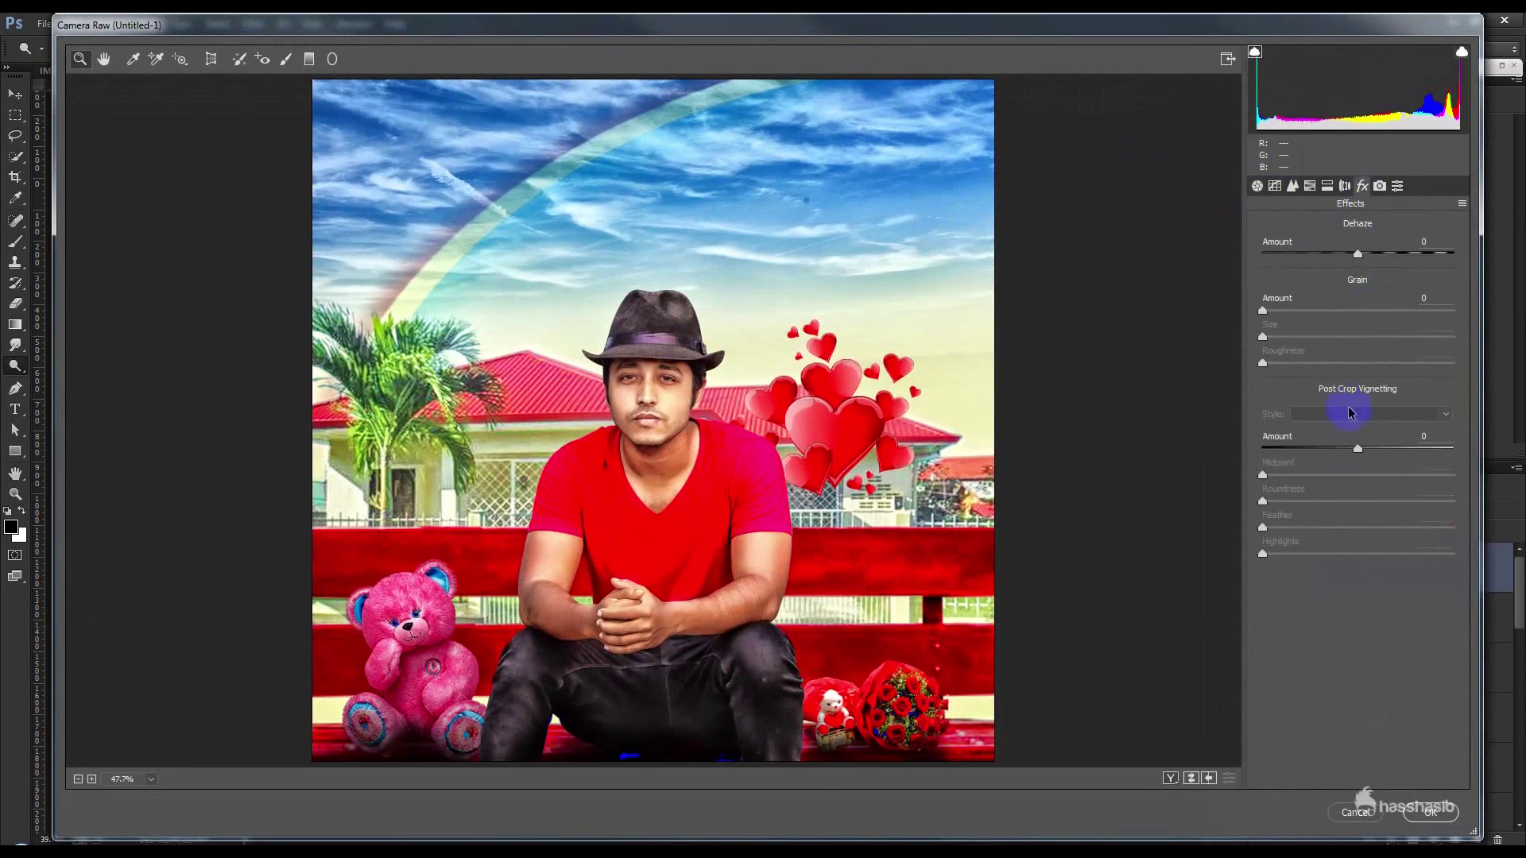
left_click_drag(1359, 454, 1316, 457)
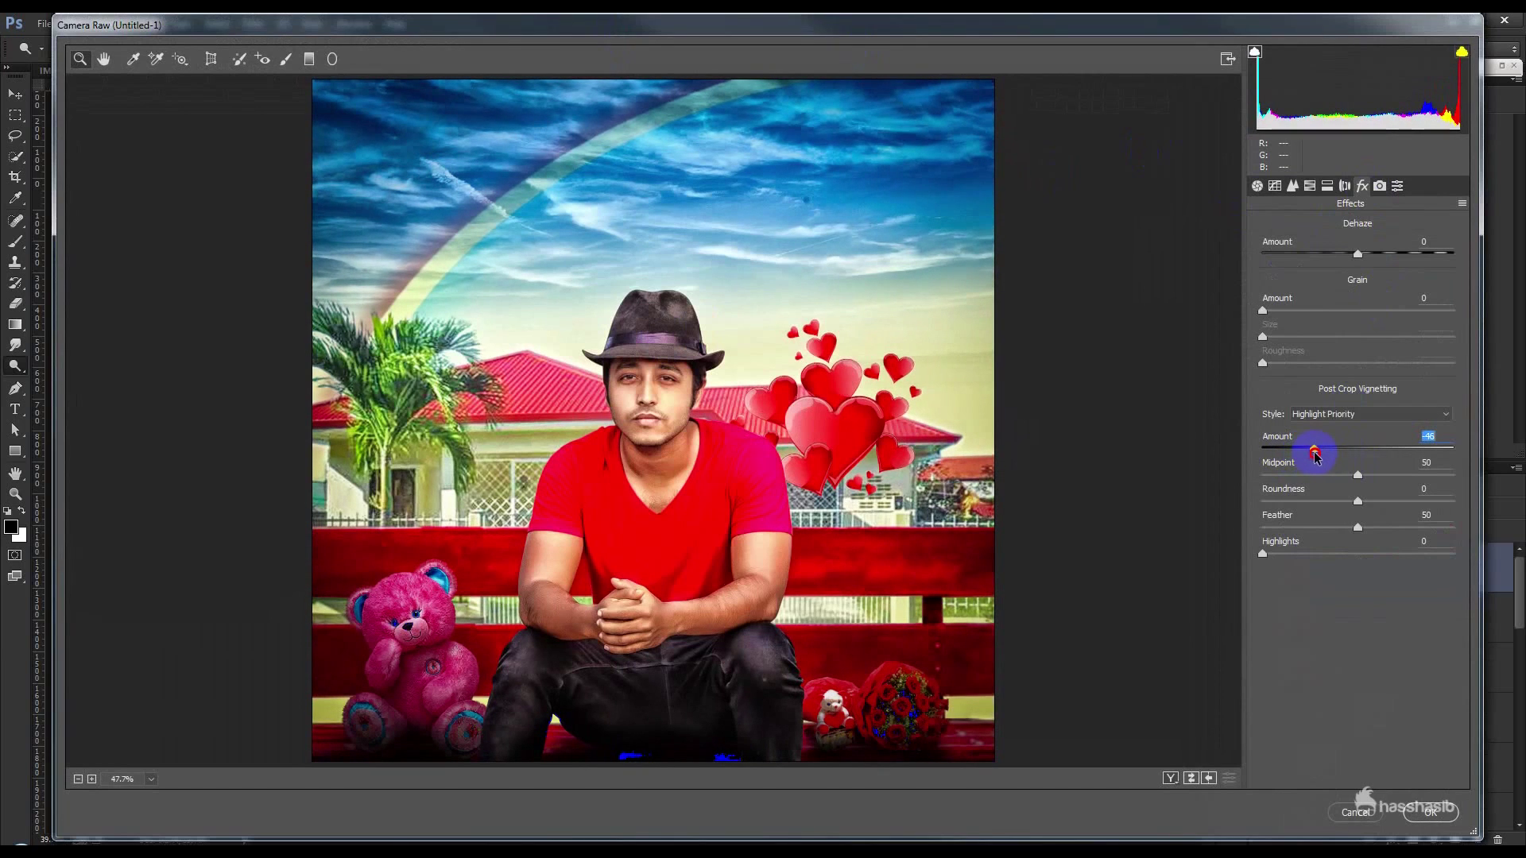
left_click(1431, 811)
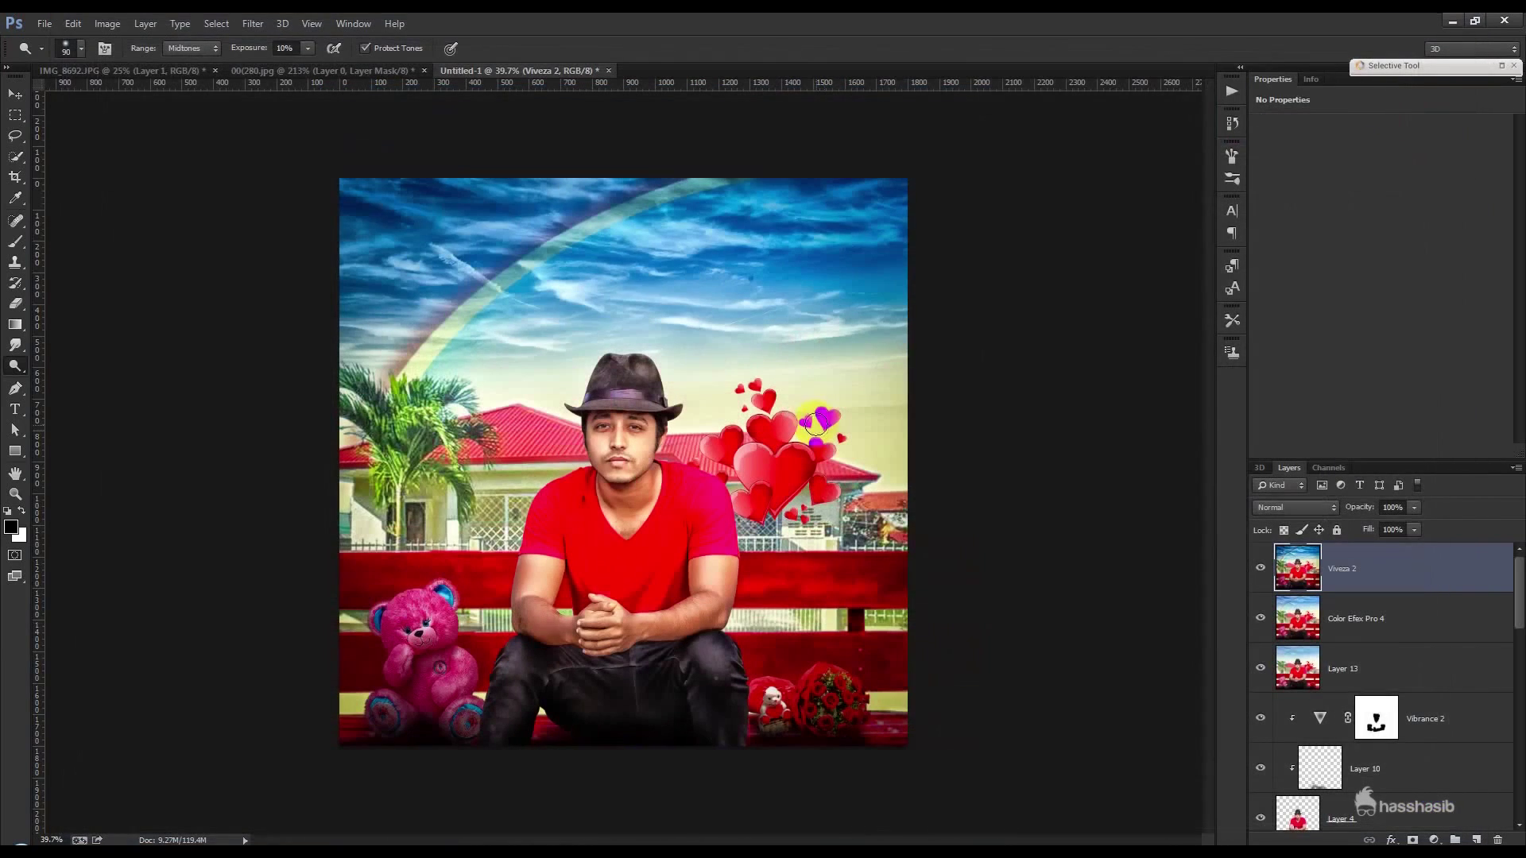
- Hide the Color Efex Pro 4 layer beneath the Viveza 2 layer
left_click(15, 94)
key("ctrl+plus")
scroll(699, 346, "up", 1)
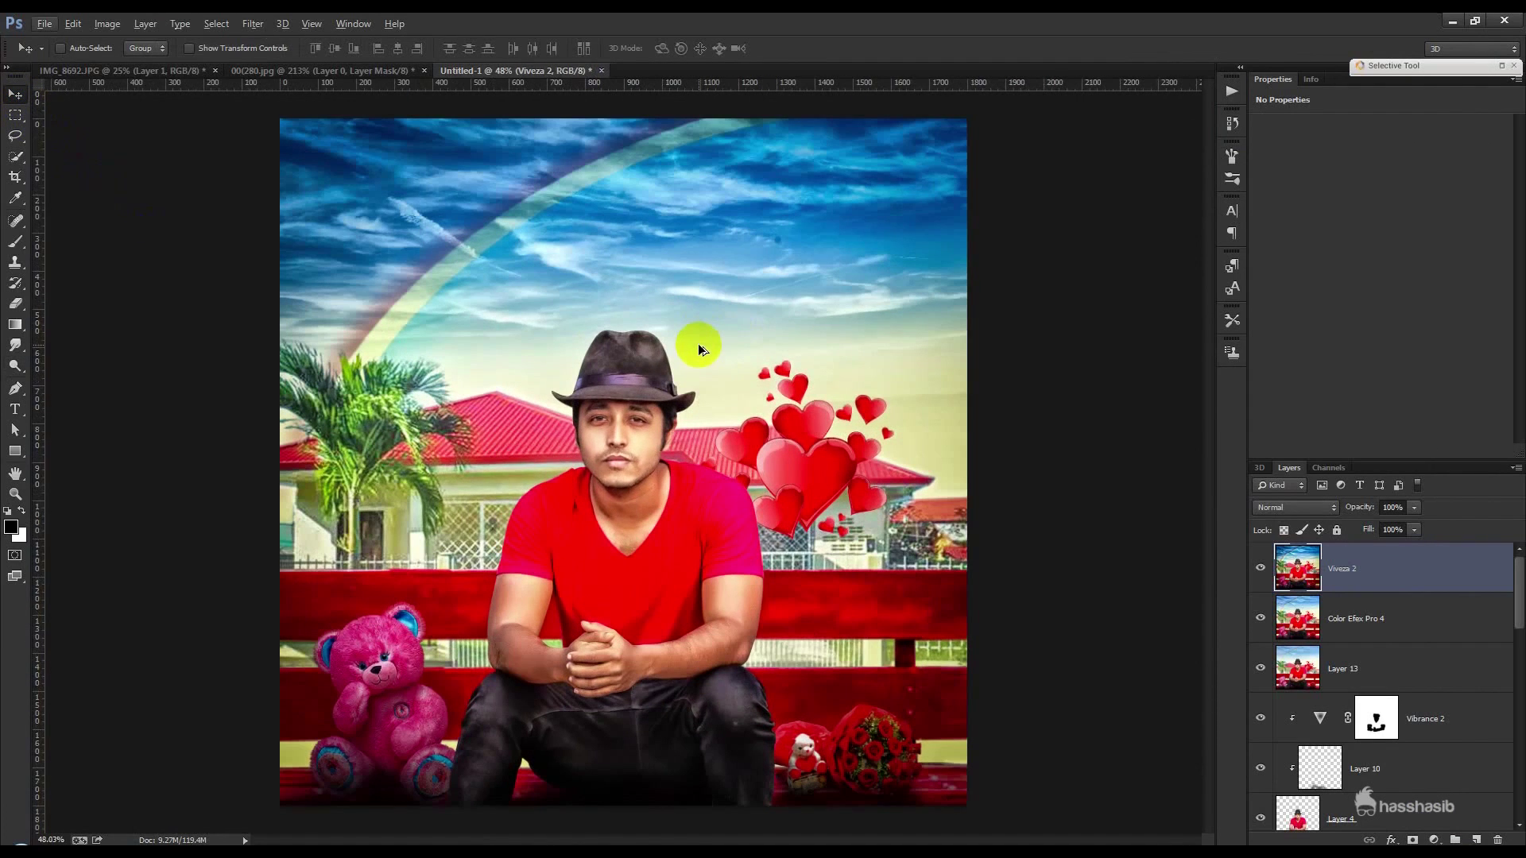
left_click(1260, 618)
- Try a lower opacity on the Viveza 2 layer and restore it to 100%
left_click(1349, 578)
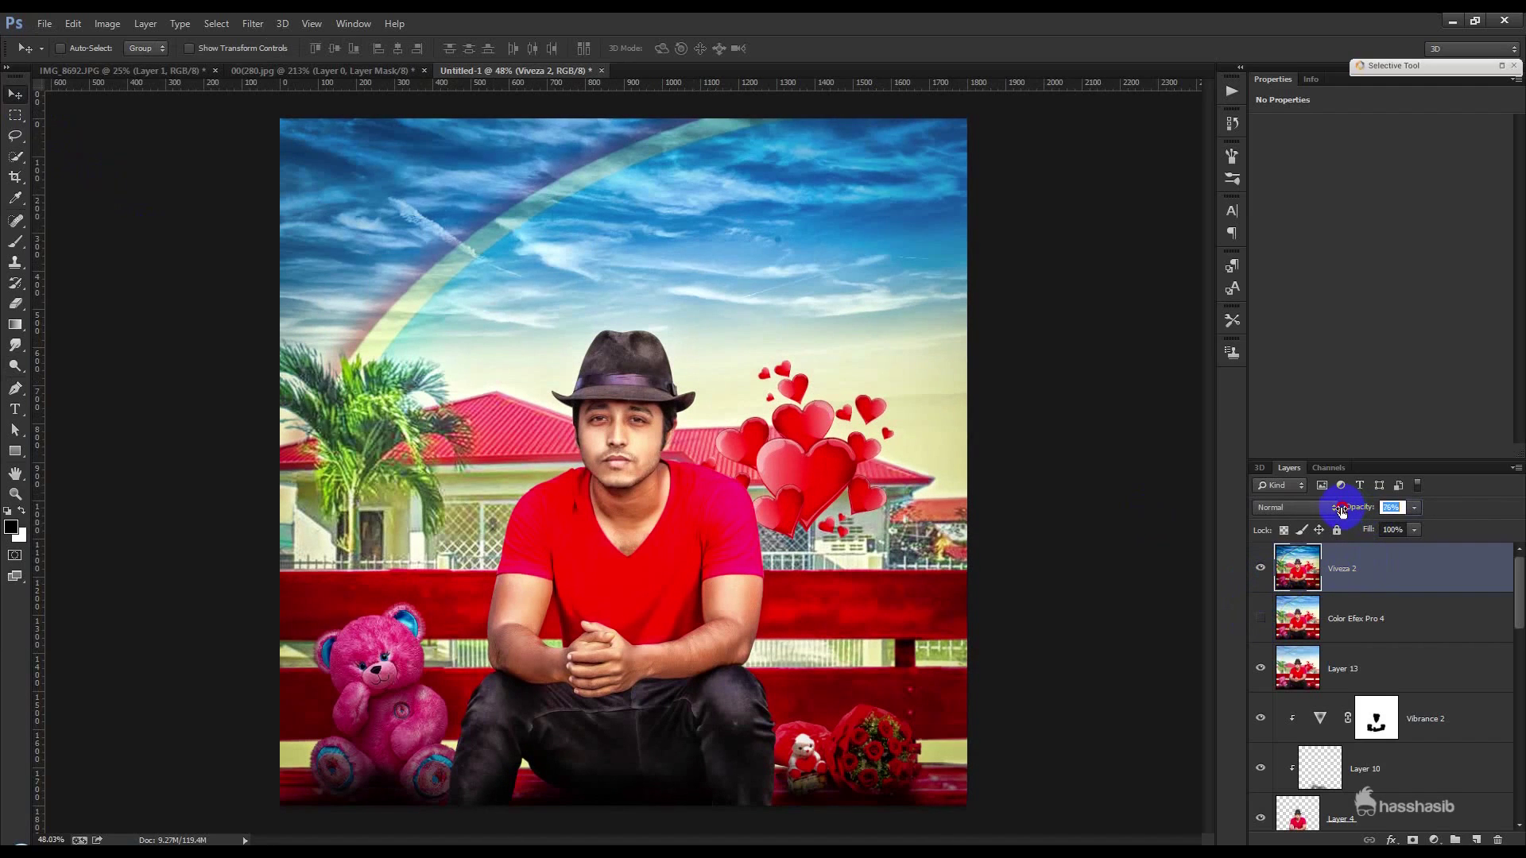
left_click_drag(1342, 511, 1335, 512)
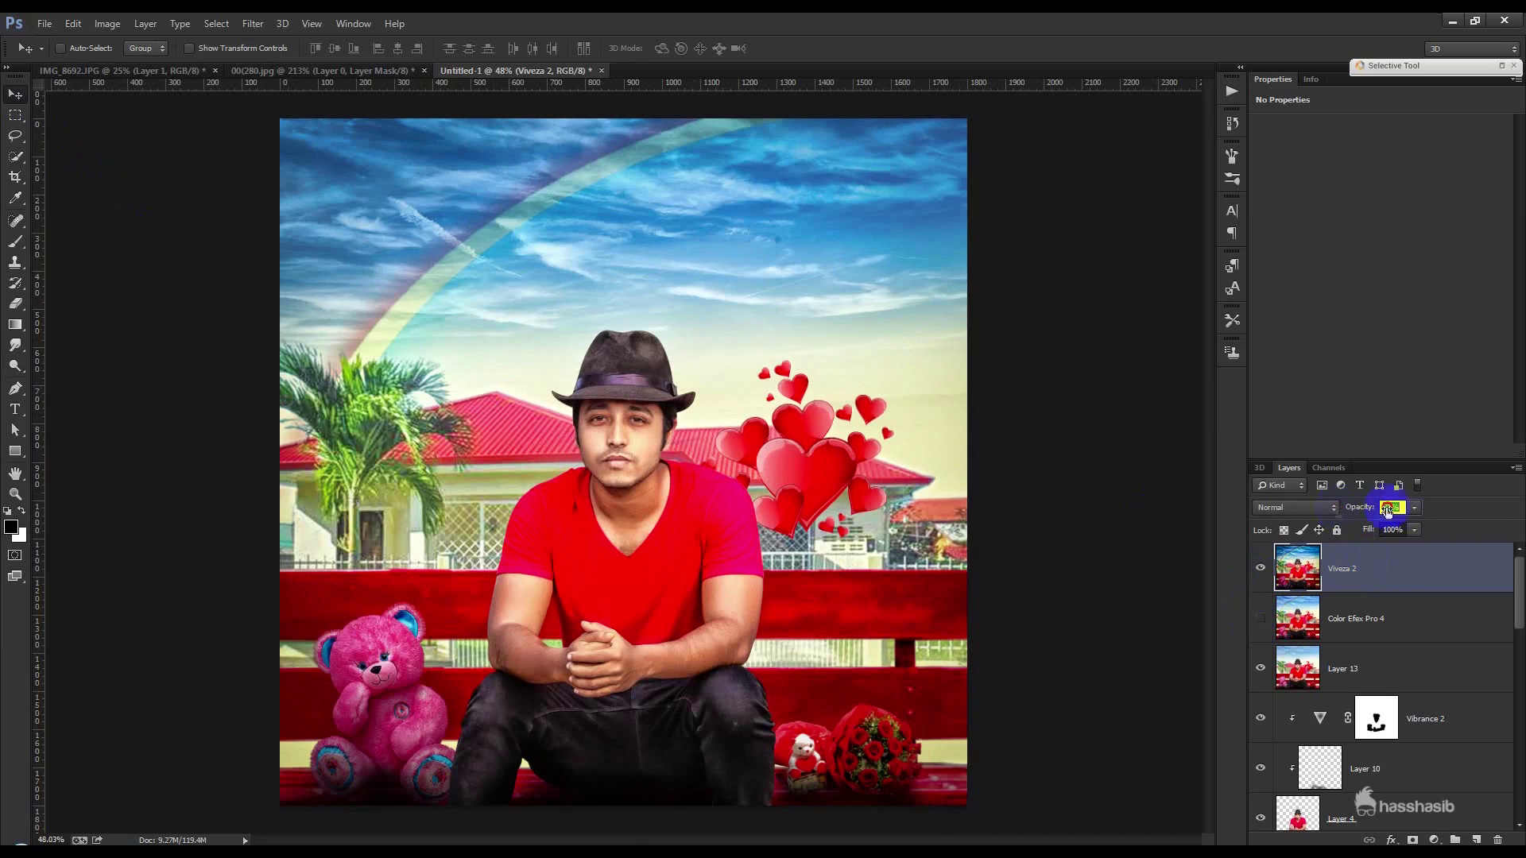
type("100")
key("Return")
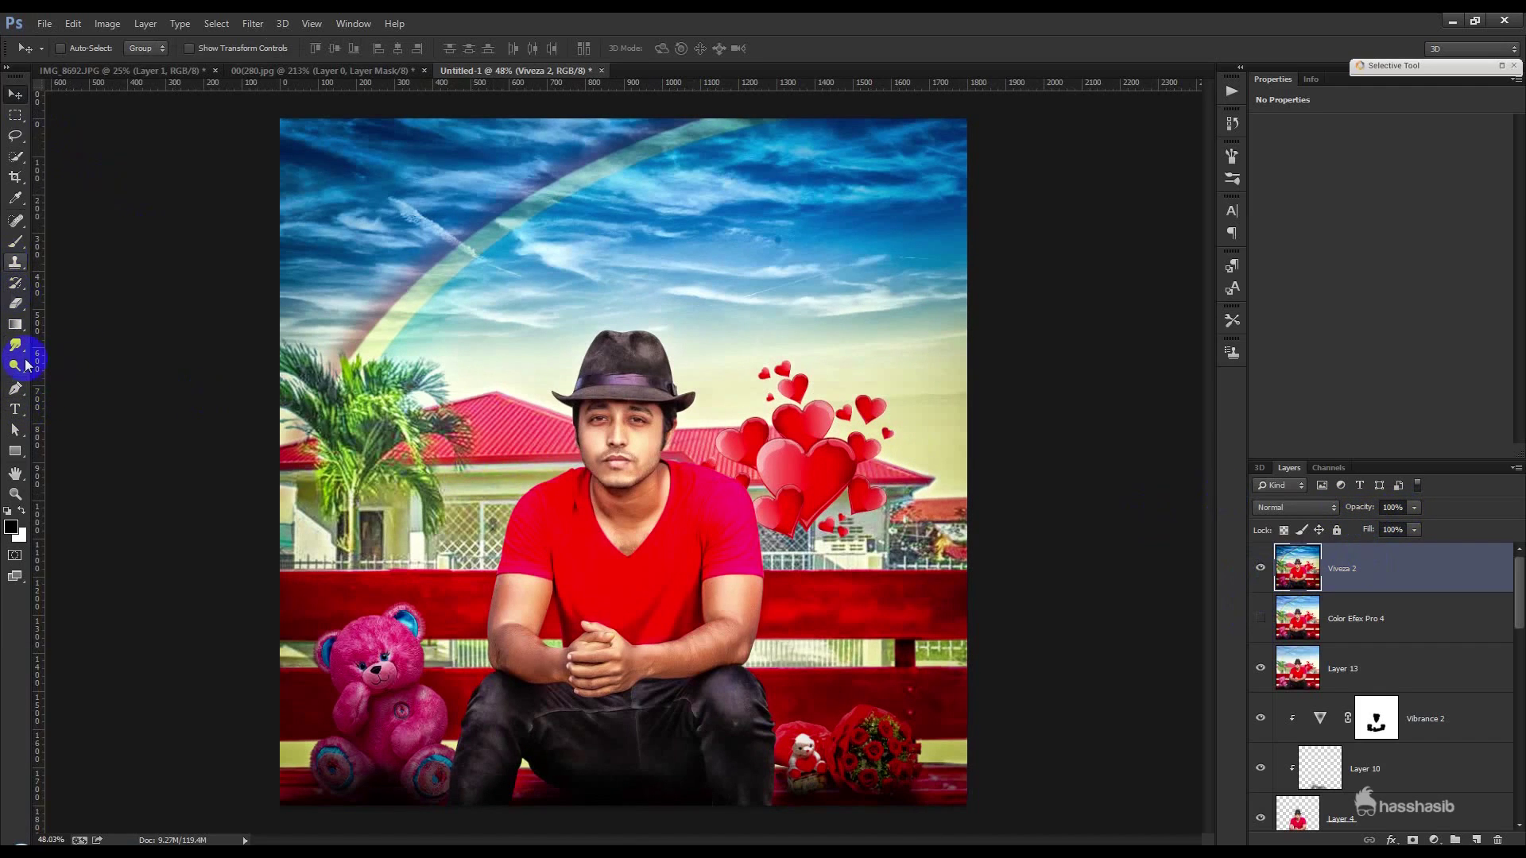
- Sample the red of the man's shirt as the foreground color
left_click(26, 409)
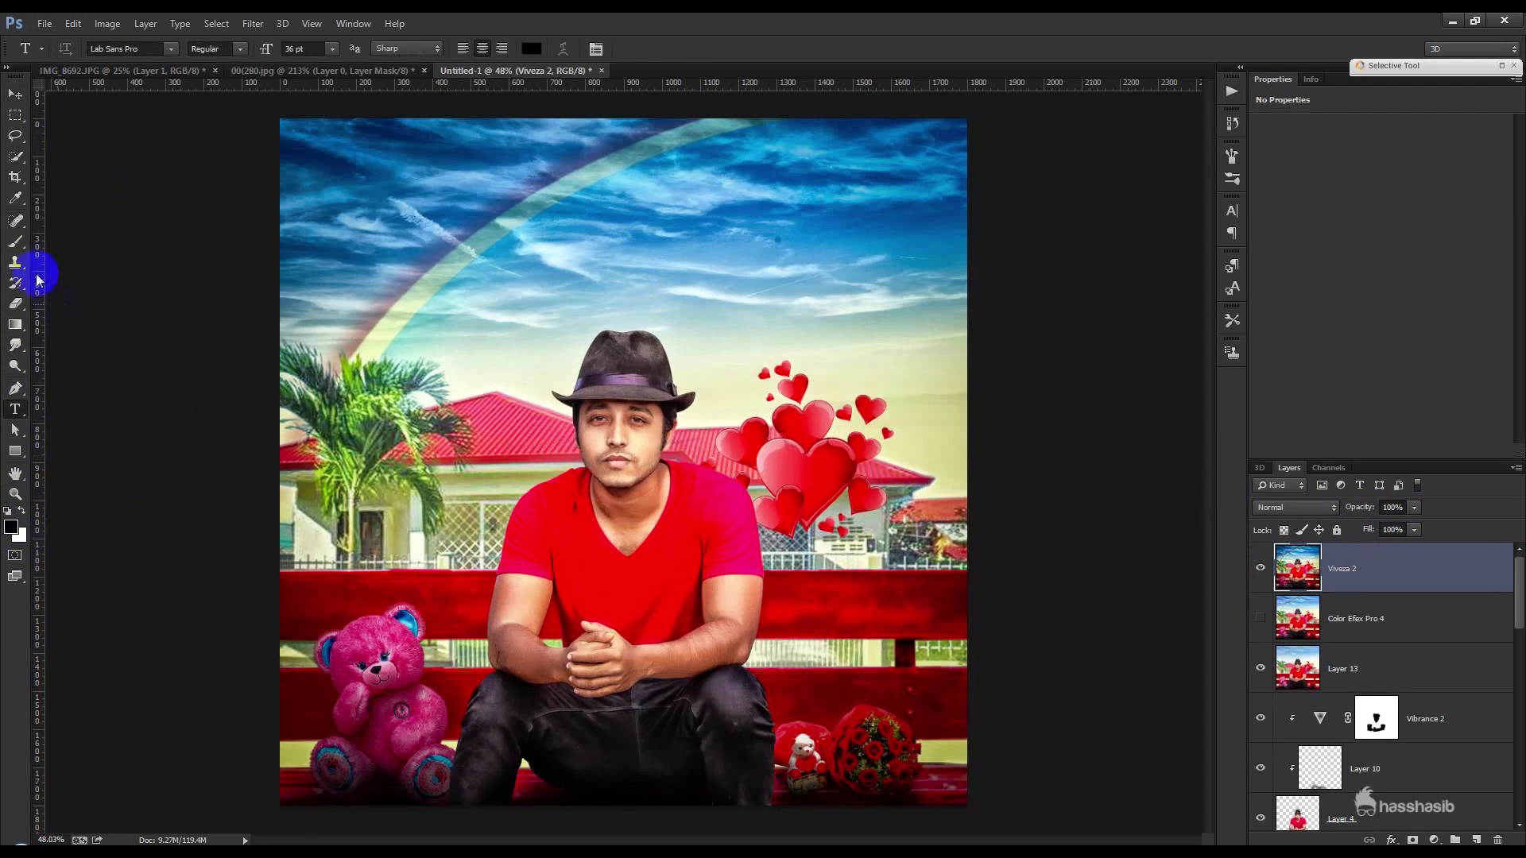
left_click(17, 203)
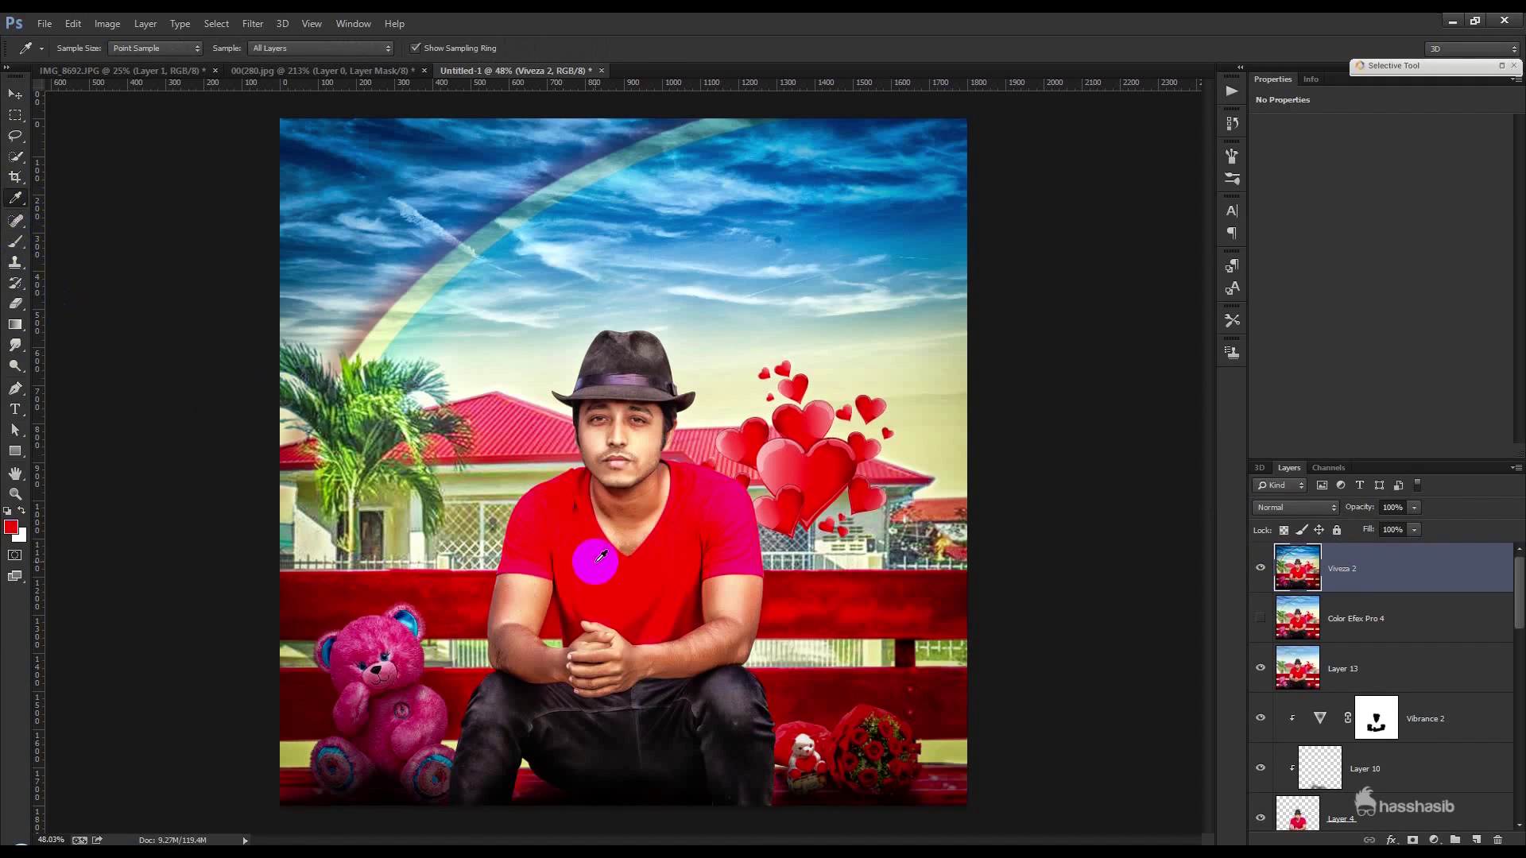
left_click(16, 241)
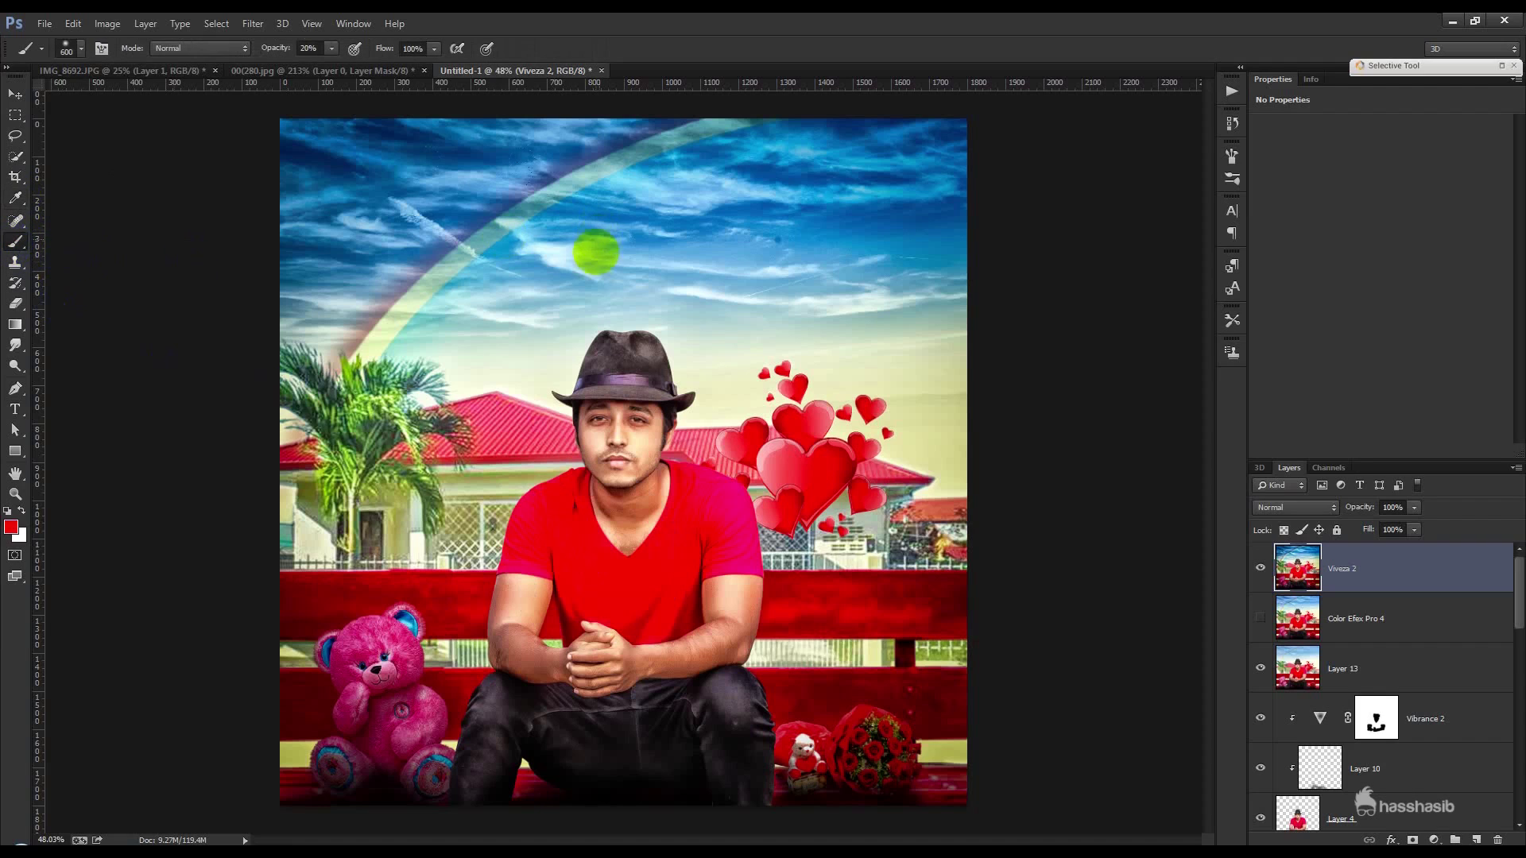
- Add the two-line red text "CUTE MOMENT" in the sky above the man's hat
left_click(16, 409)
left_click(551, 208)
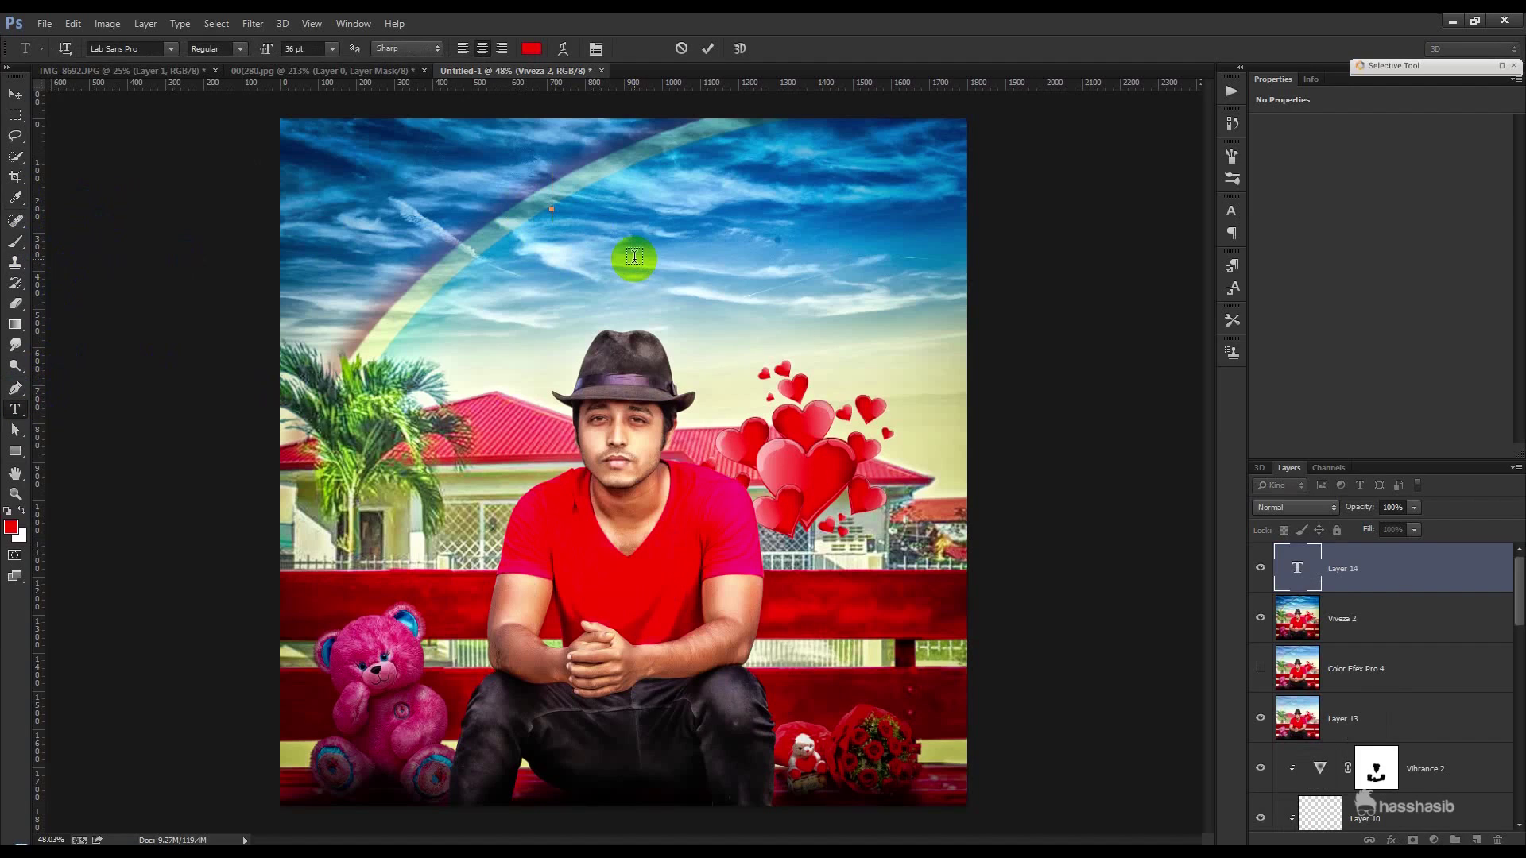
type("CUTE")
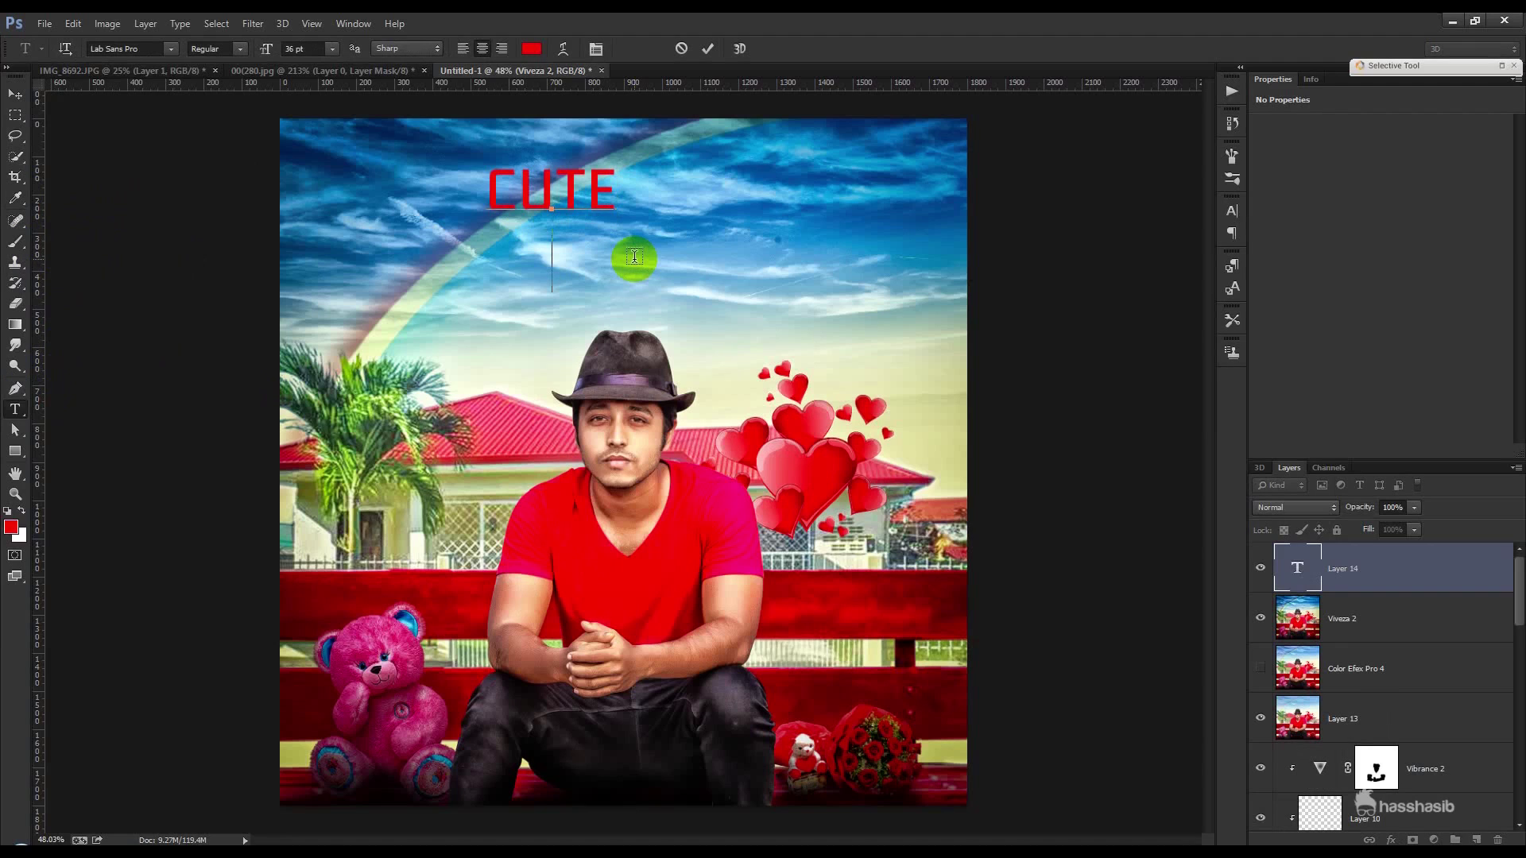
type("MO")
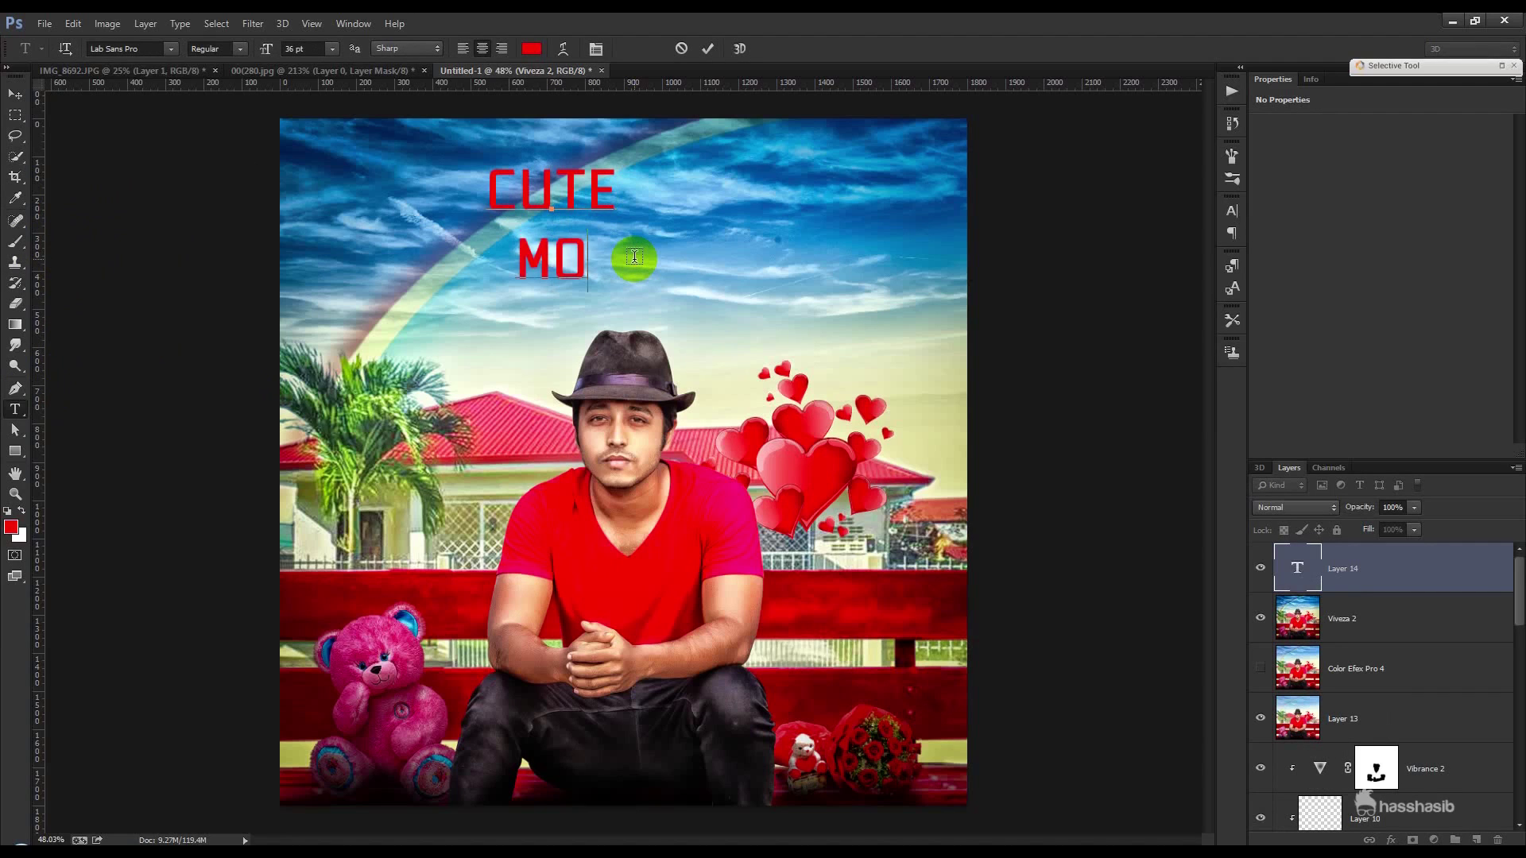
type("MENT")
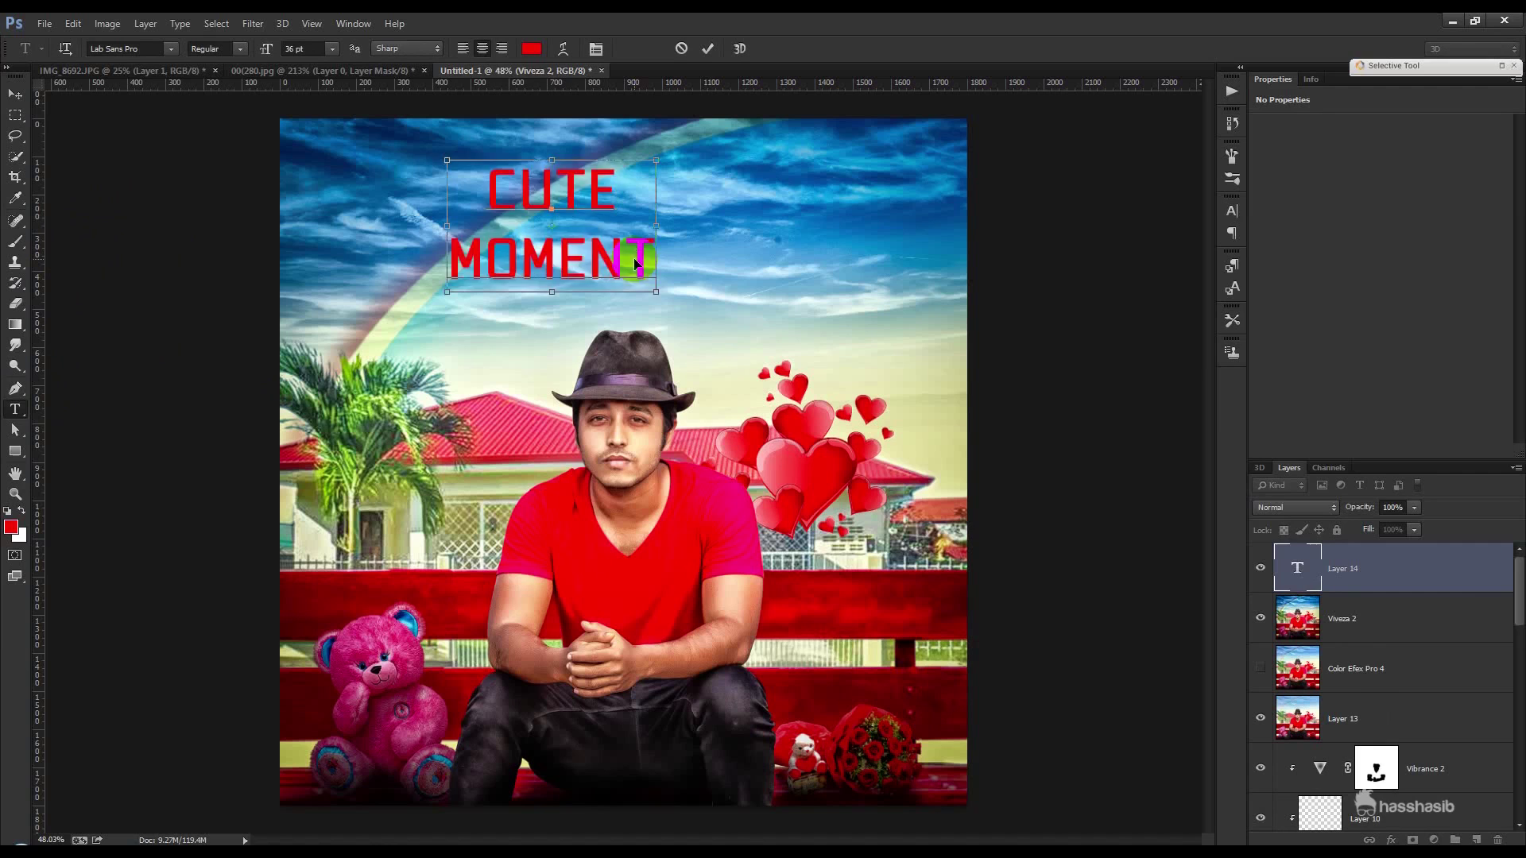
- Shift all of the "CUTE MOMENT" text to the right above the hat and set its font to Latha
key("ctrl+a")
left_click_drag(742, 228, 818, 232)
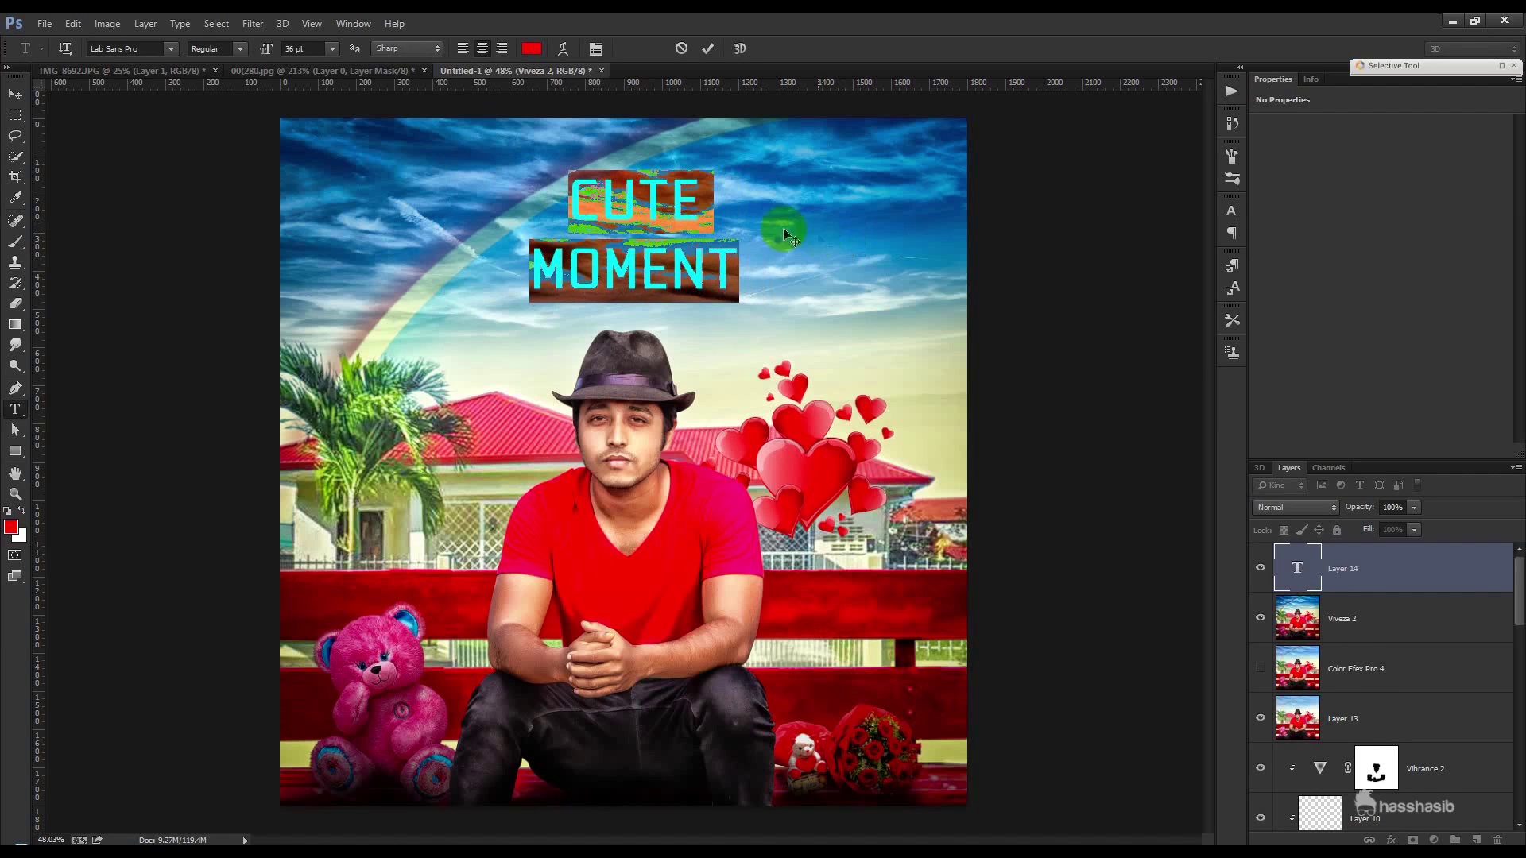
left_click(172, 50)
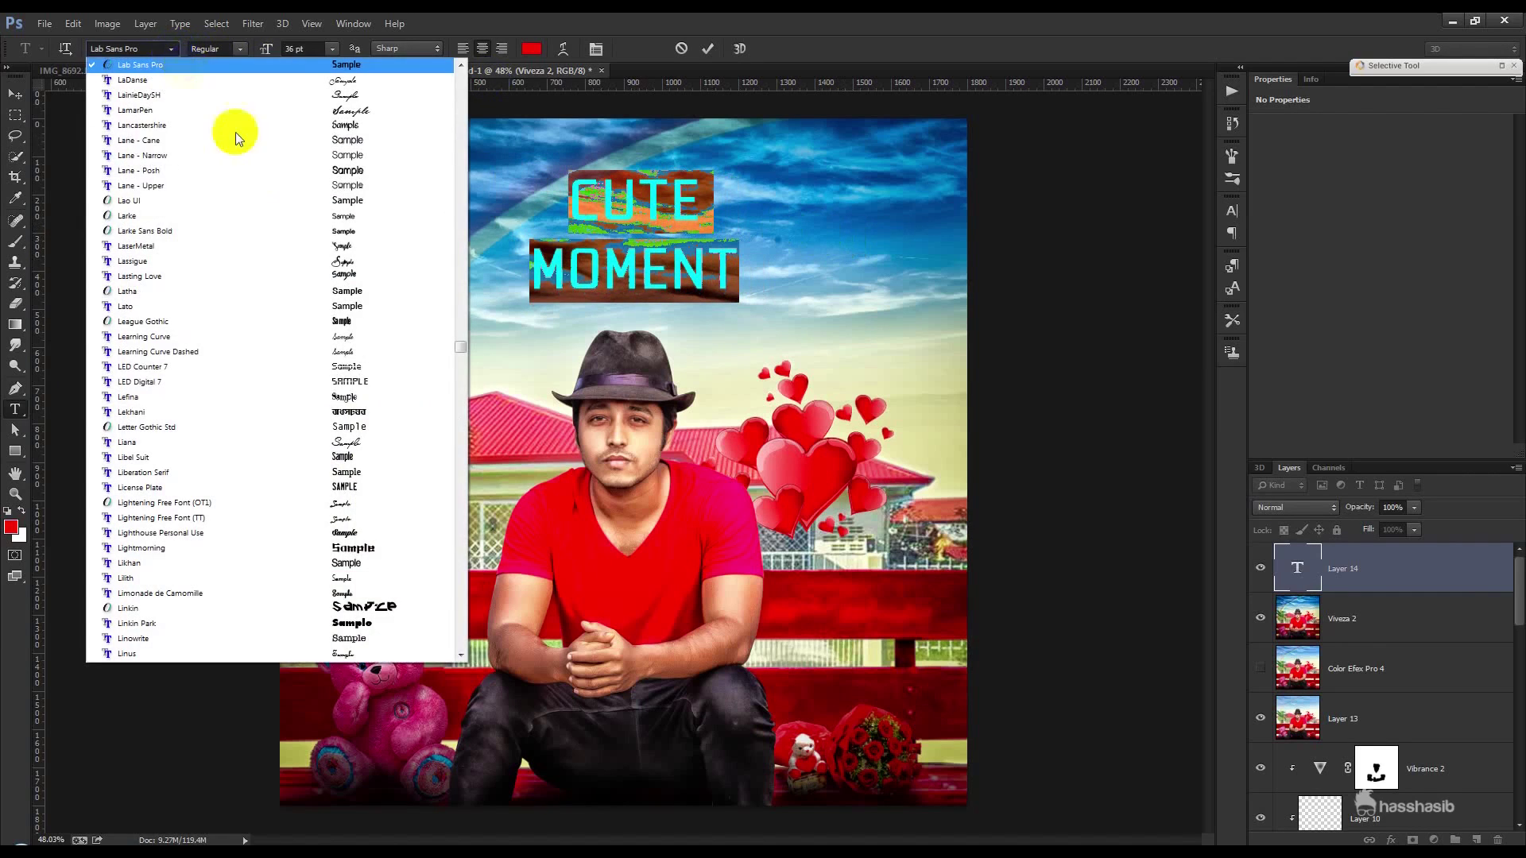
left_click(298, 170)
left_click(170, 48)
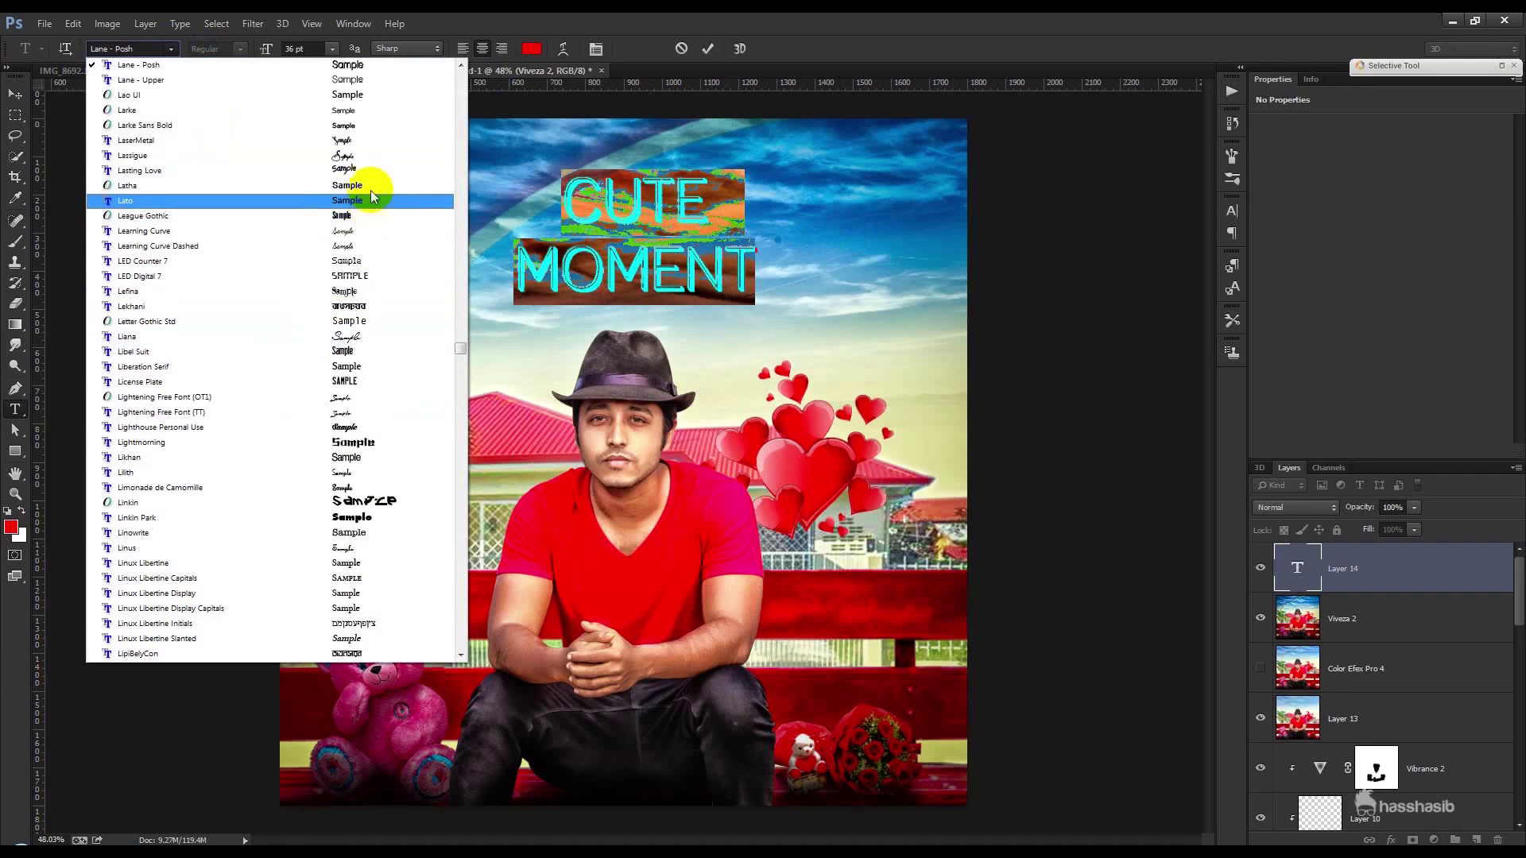
left_click(366, 185)
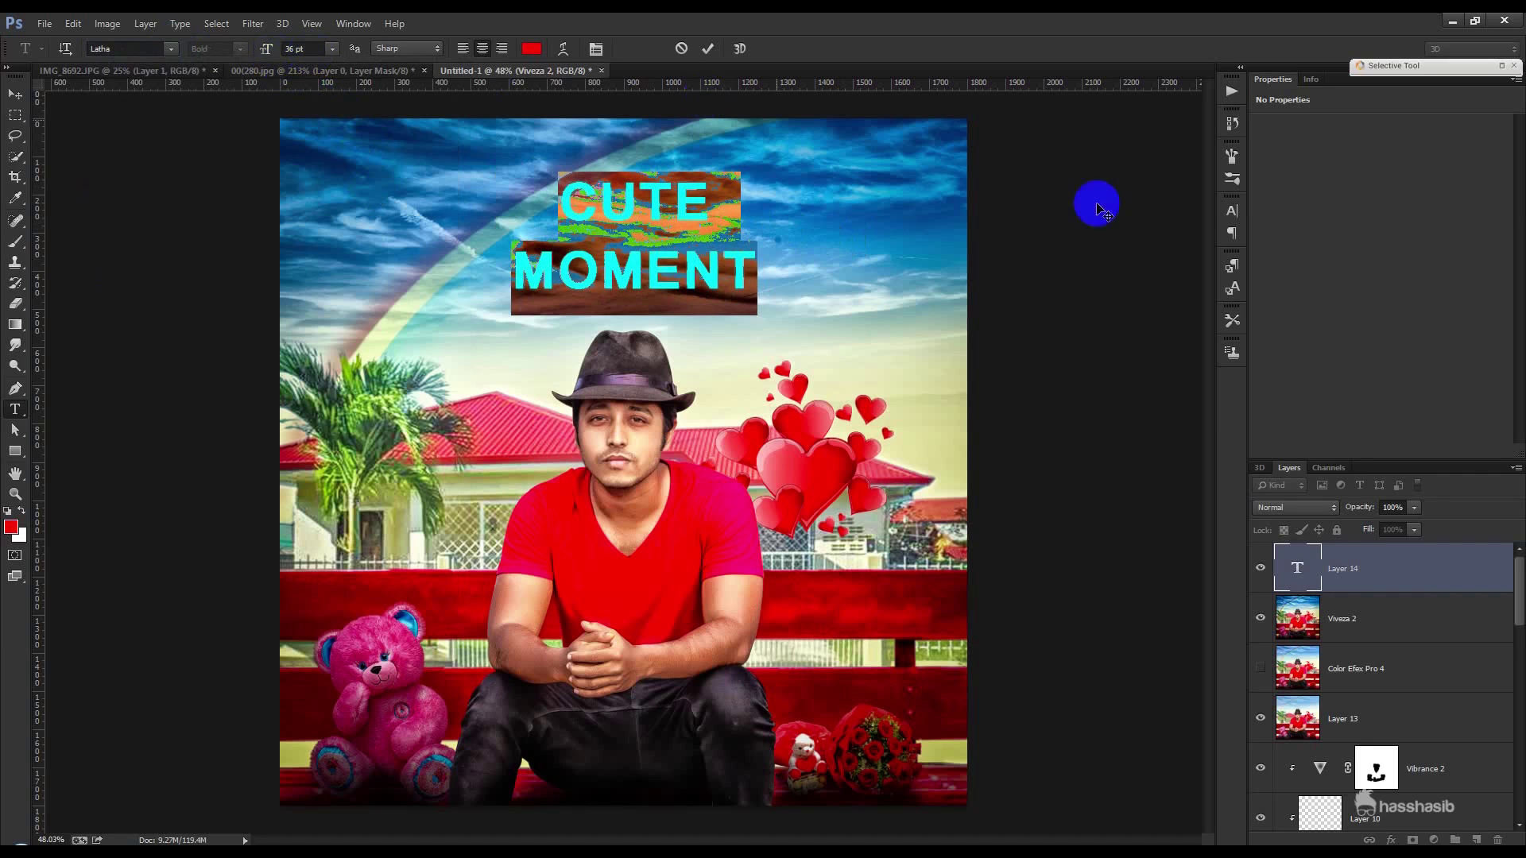
- Tighten the leading between the two text lines to 29 pt
left_click(1232, 210)
left_click_drag(1140, 250, 1166, 248)
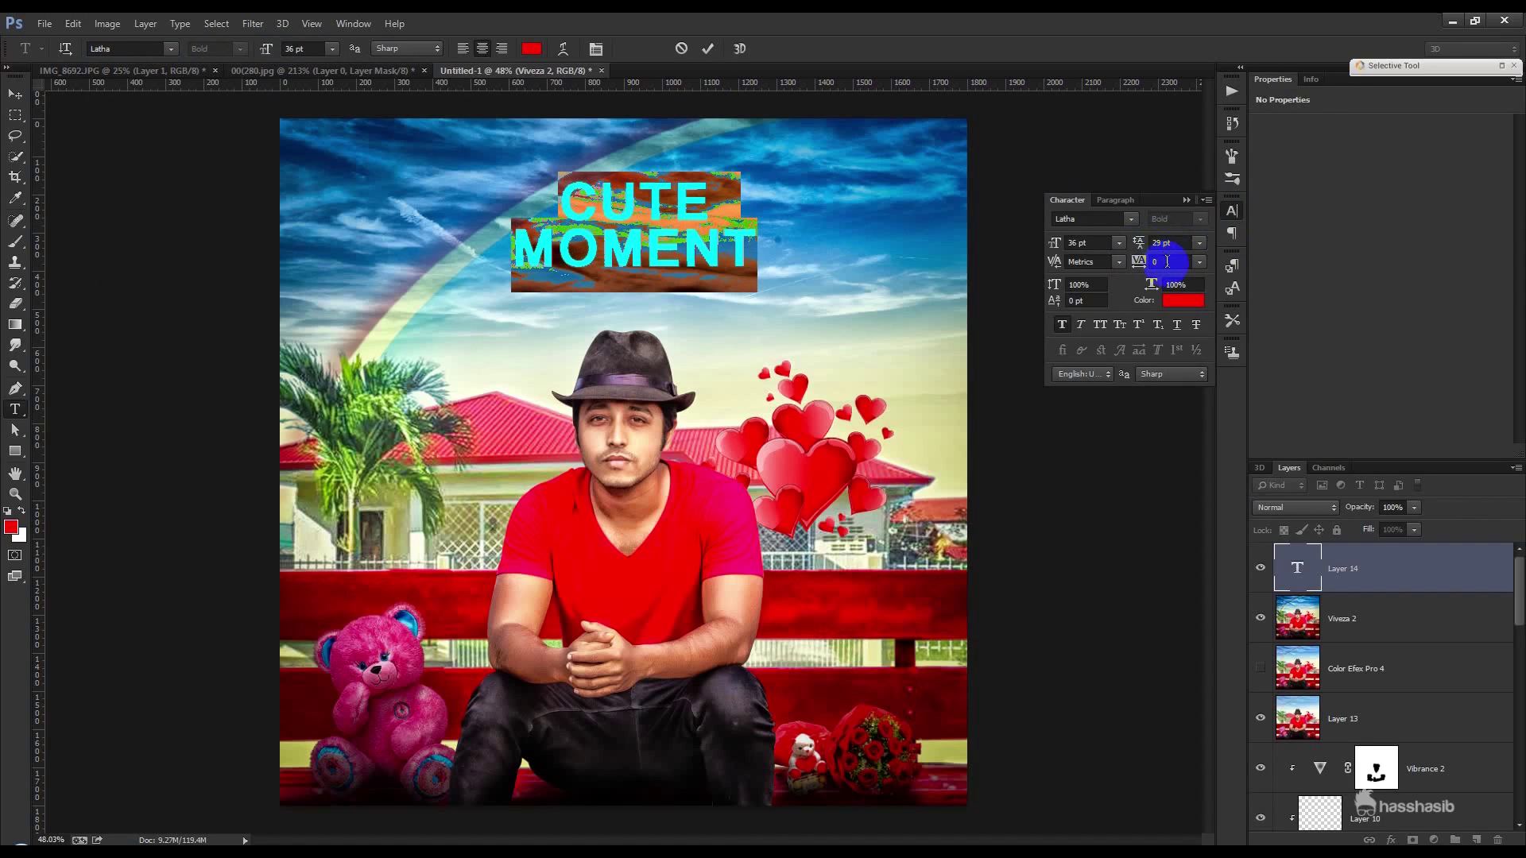
- Tighten the letter tracking of the "CUTE MOMENT" text slightly
key("Down")
key("Down")
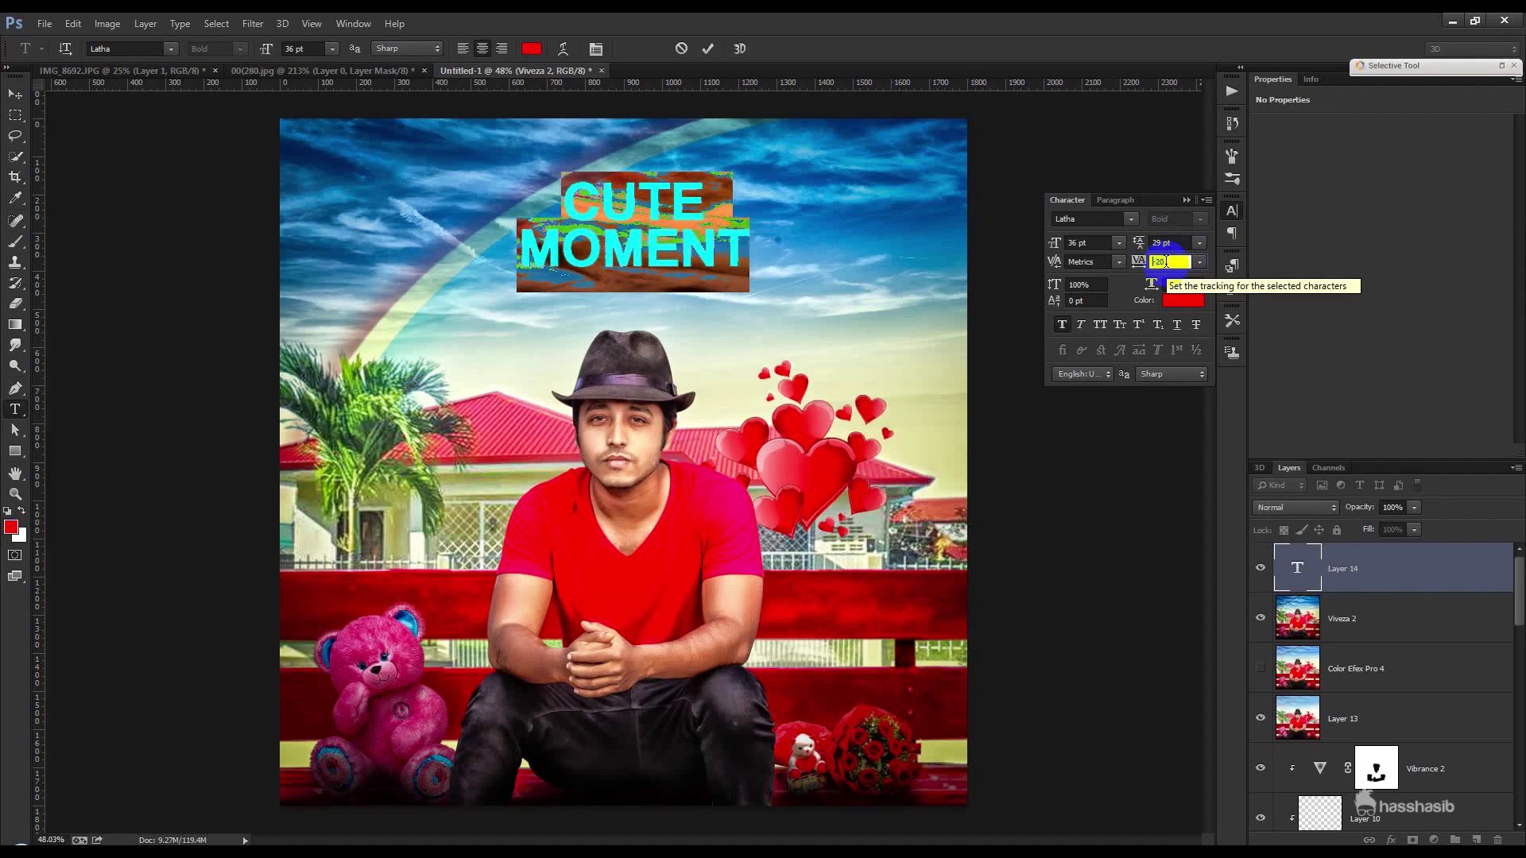
left_click(1185, 203)
- Add a white outside Stroke effect to the "CUTE MOMENT" text layer and thicken it
double_click(1396, 580)
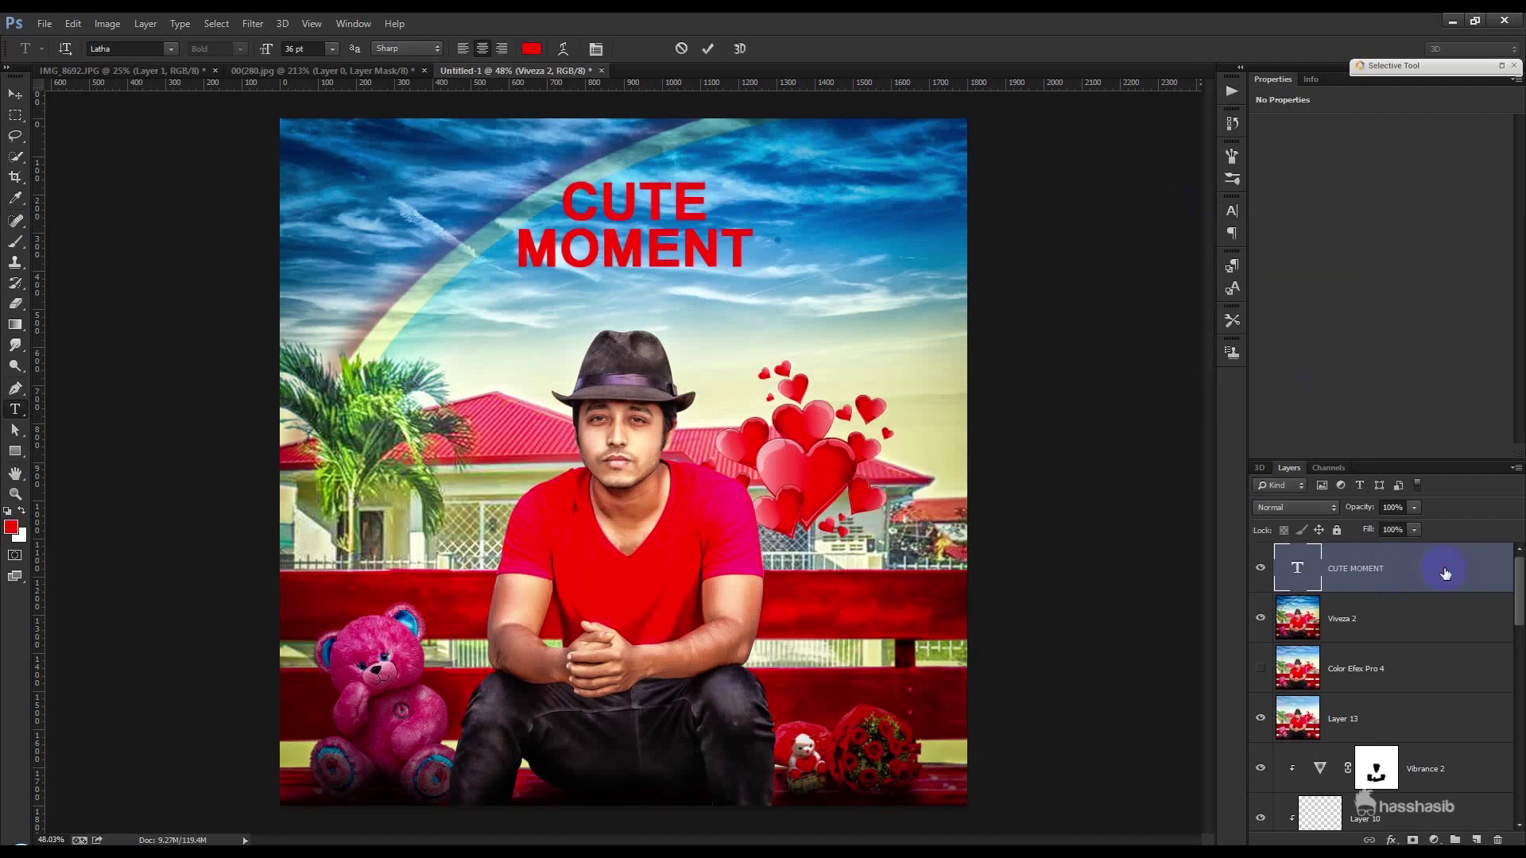
left_click(964, 300)
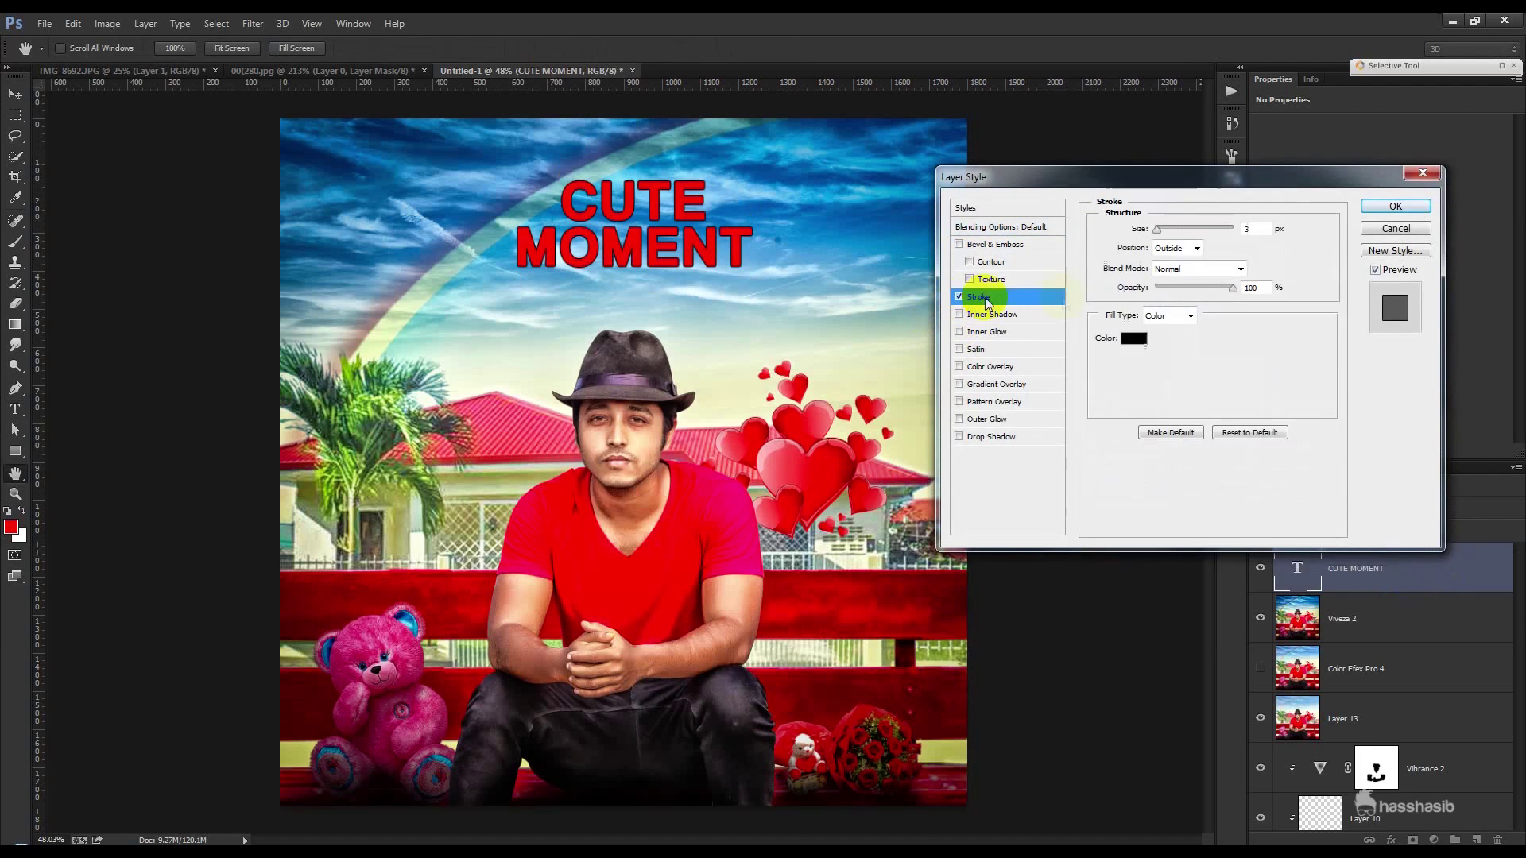
left_click(1128, 335)
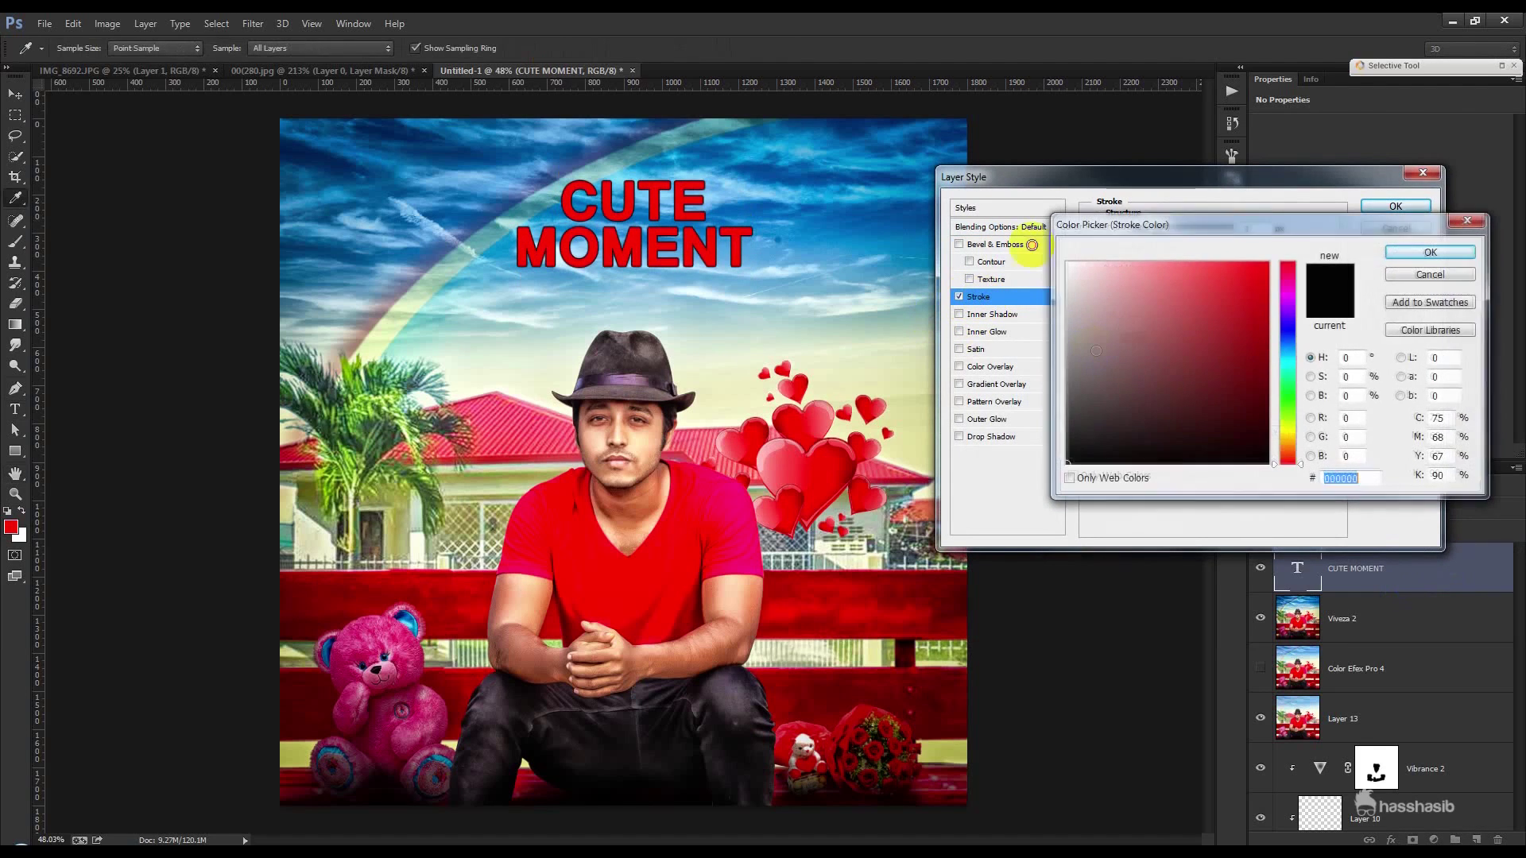
left_click(1423, 252)
scroll(1258, 236, "up", 4)
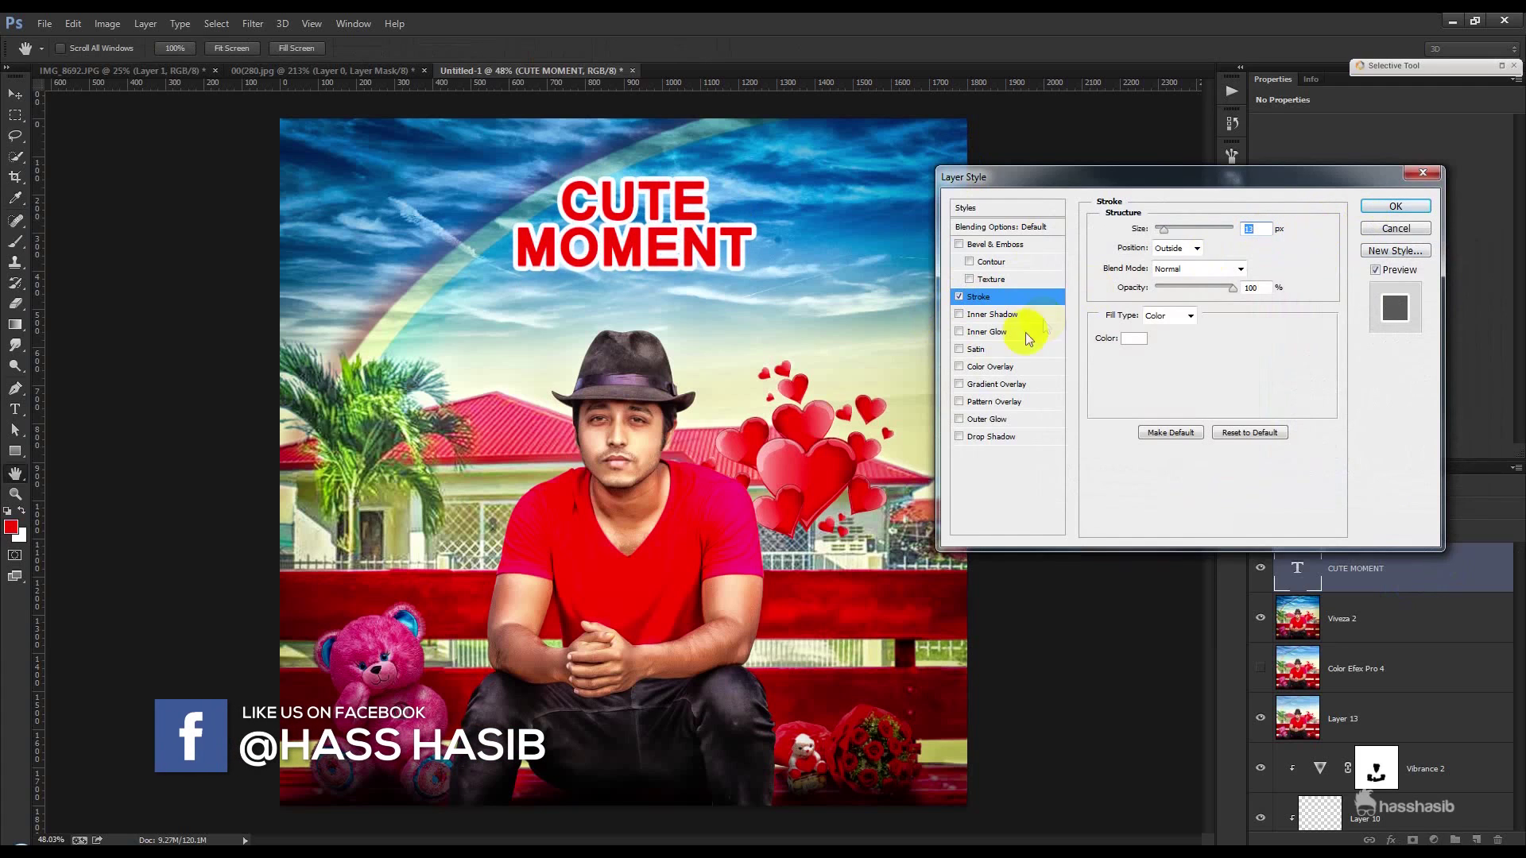
- Add a Gradient Overlay to the title with Radial style, reversed direction and an angle of 22°
left_click(998, 384)
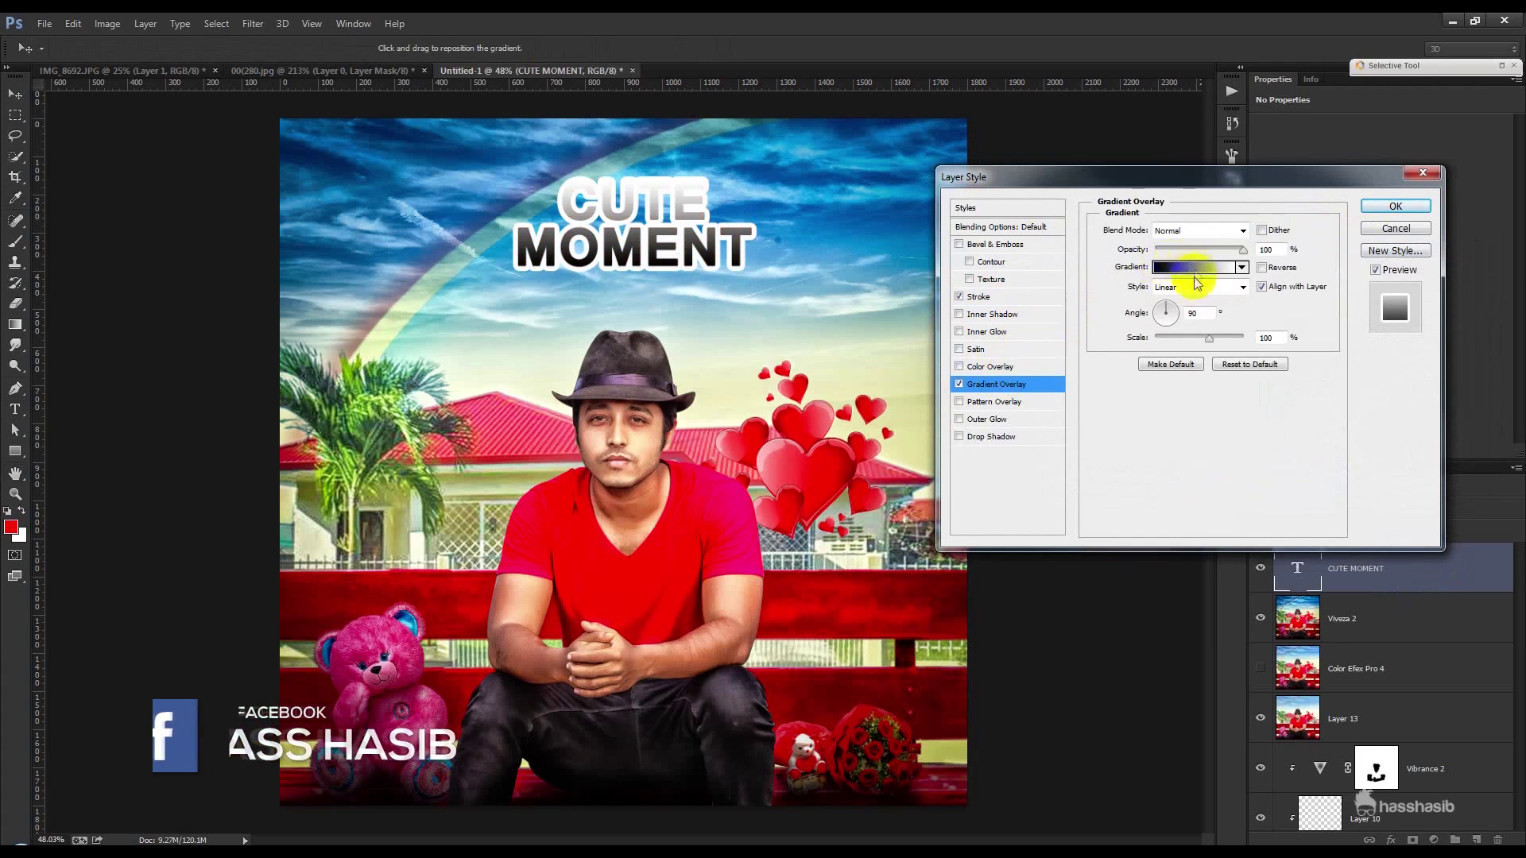
left_click(1177, 287)
left_click(1168, 315)
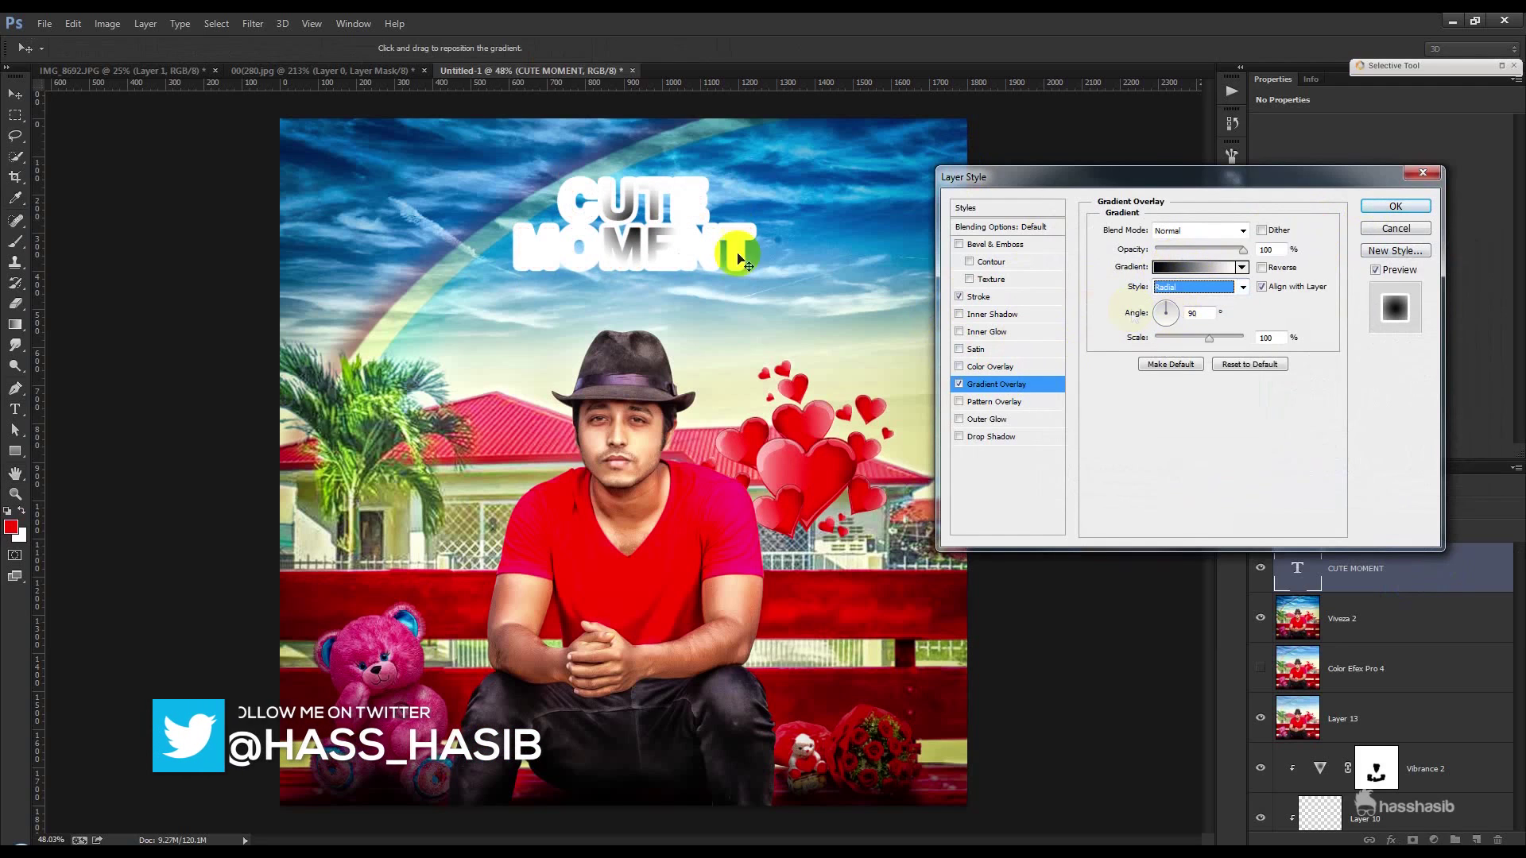
left_click(1262, 268)
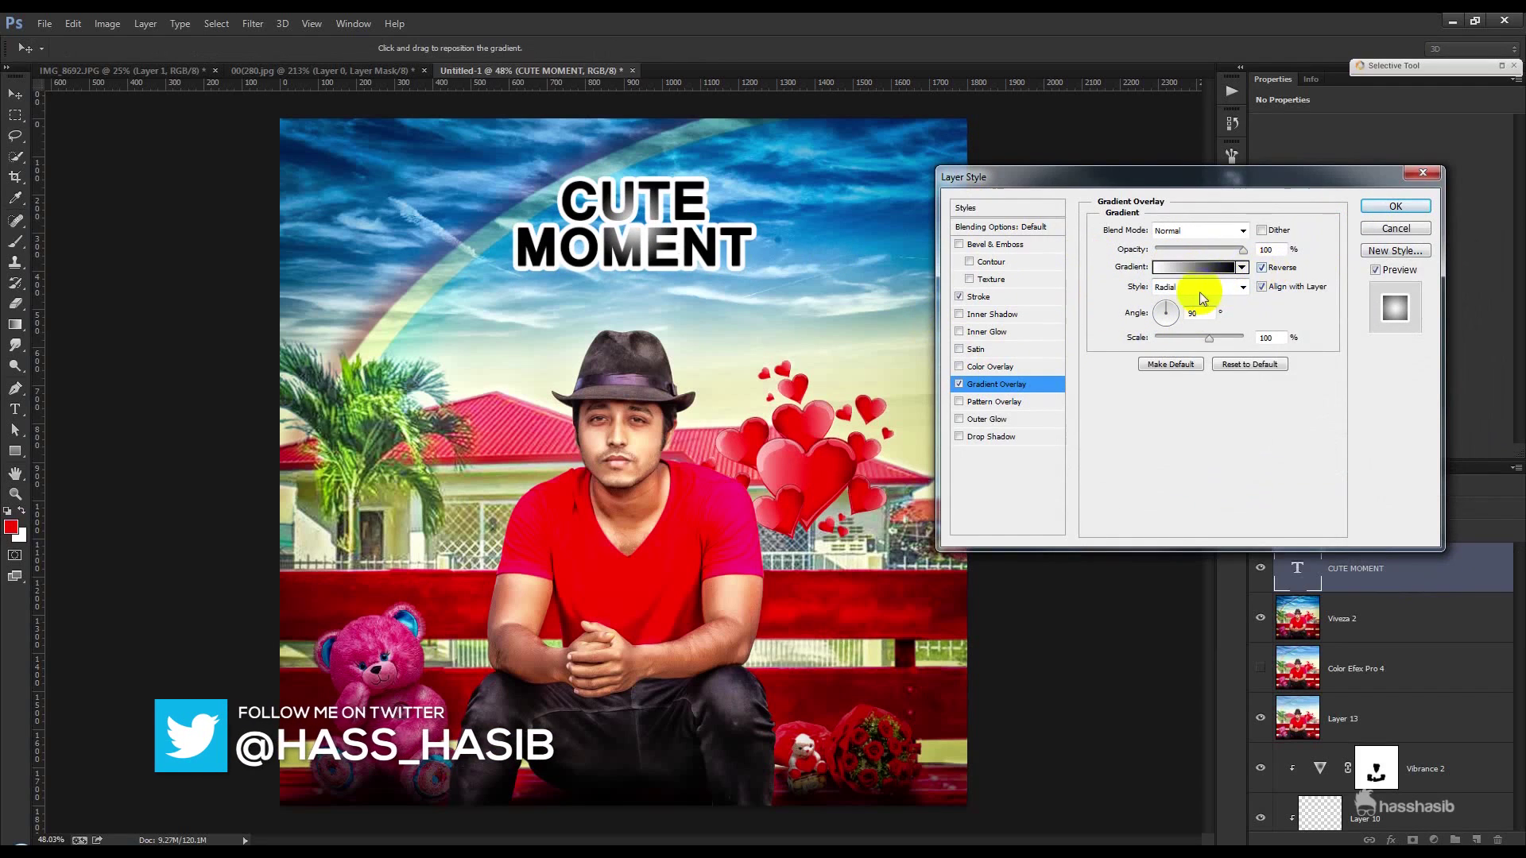
double_click(1183, 311)
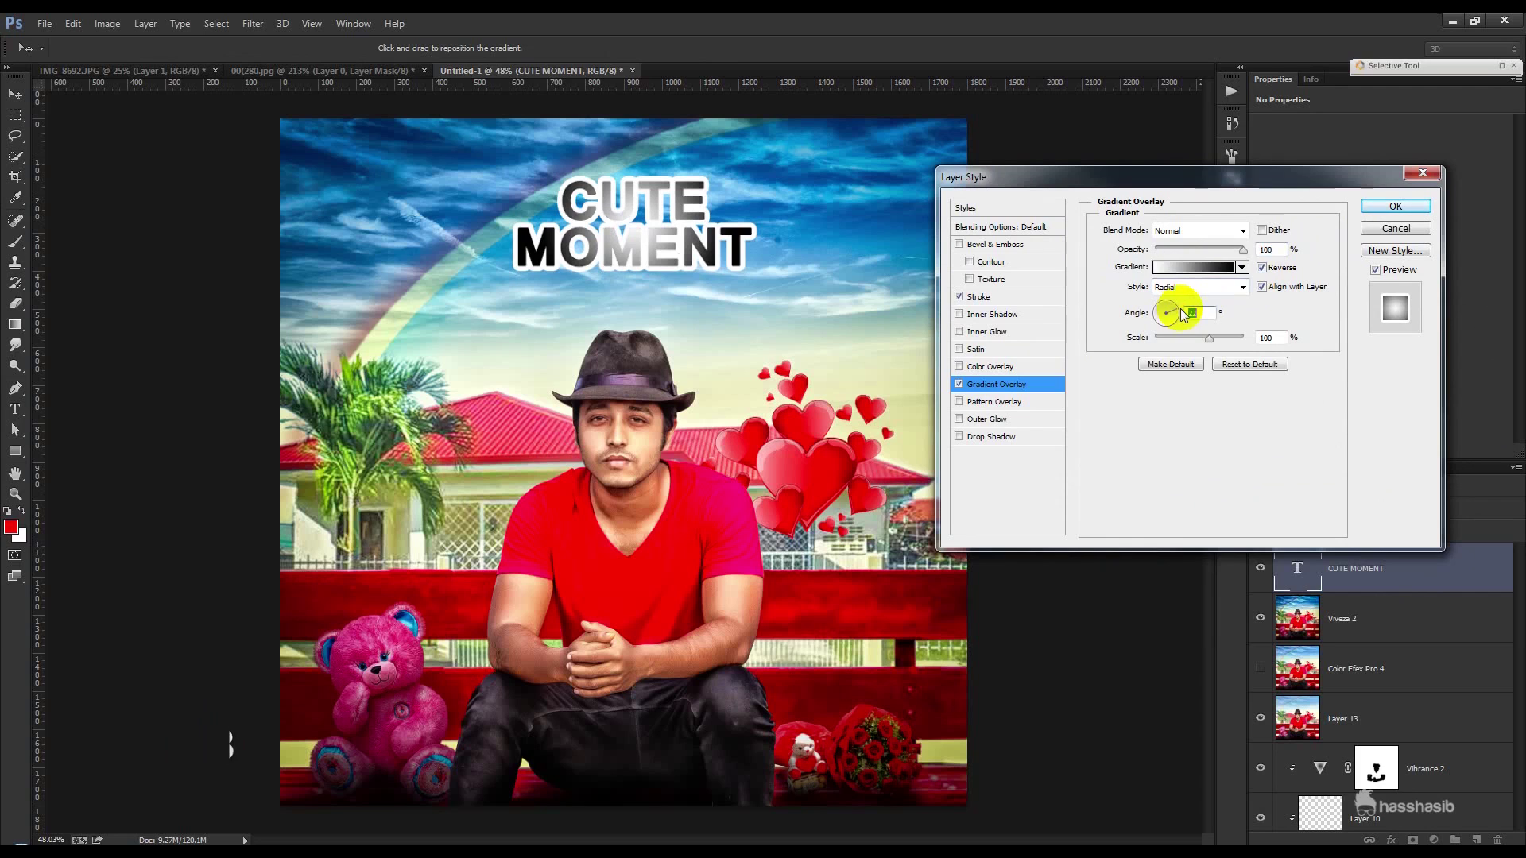
- Try the Overlay blend mode on the title's gradient and compare the text with the effect off and on
left_click(1209, 231)
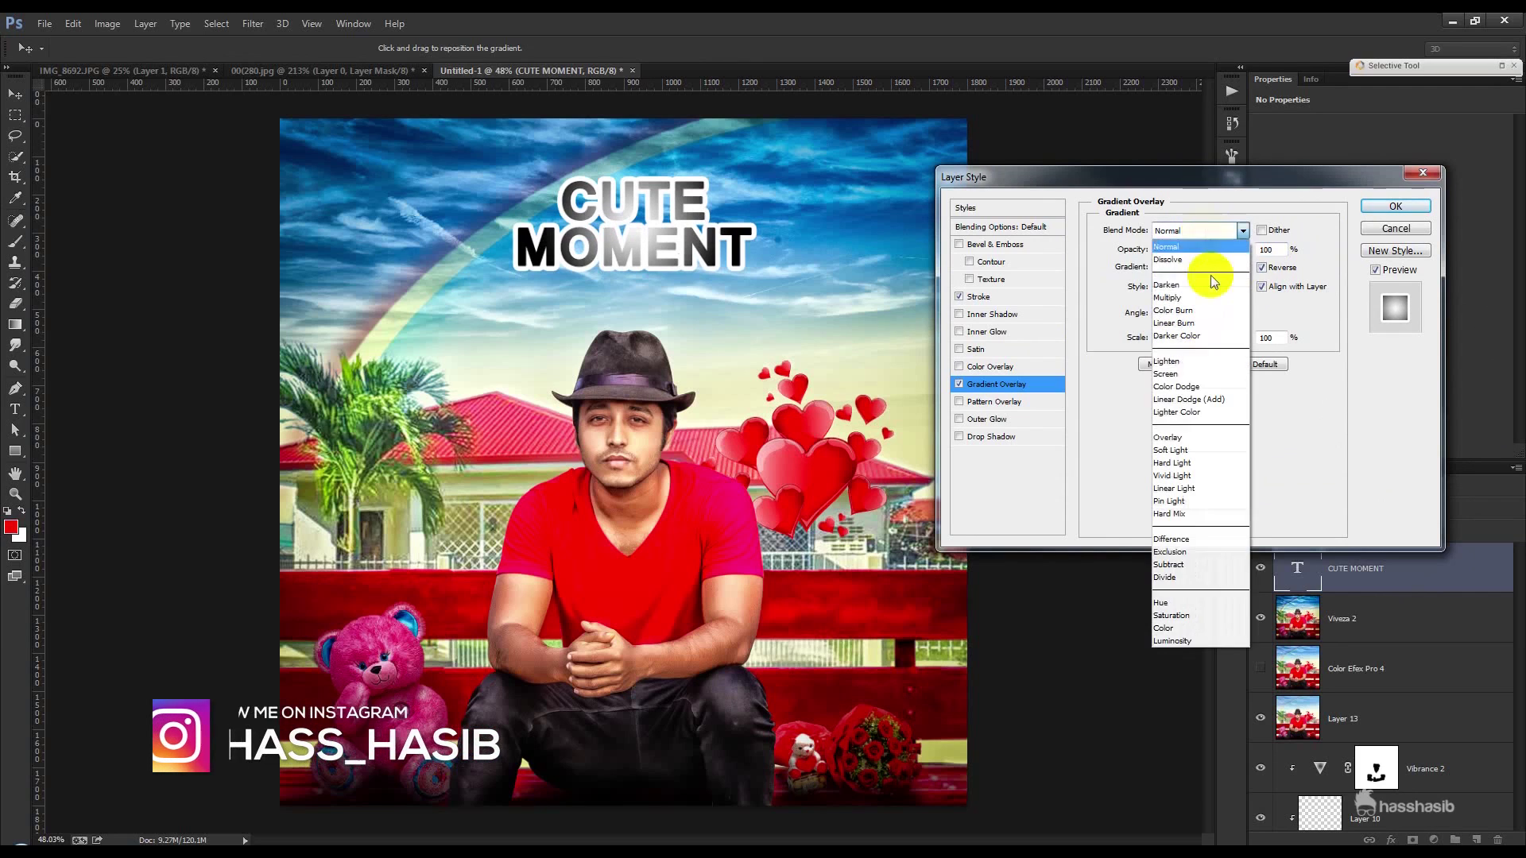
left_click(1185, 439)
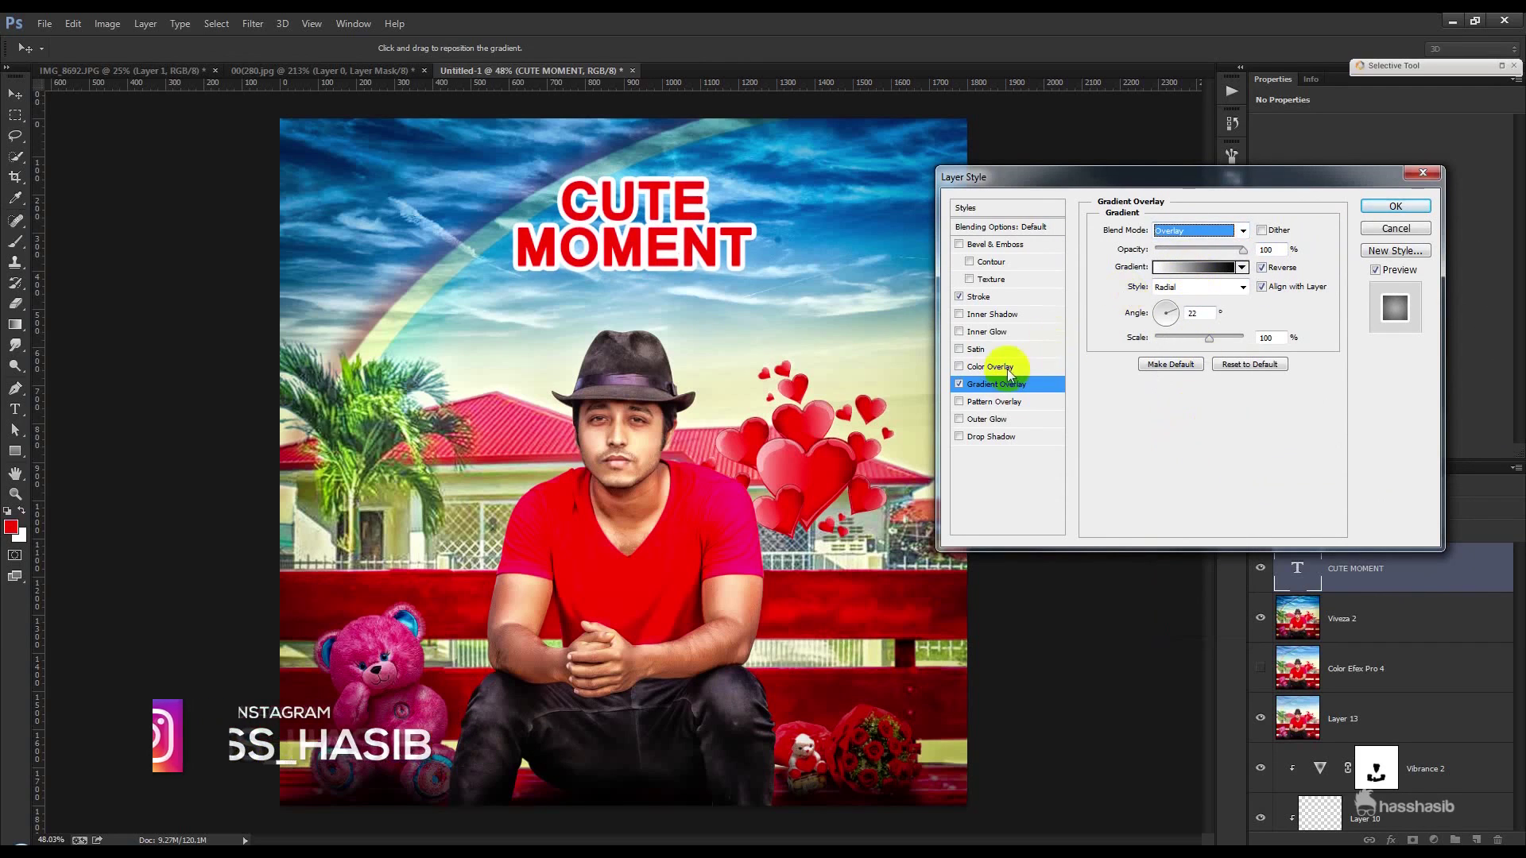
left_click(961, 385)
left_click(961, 385)
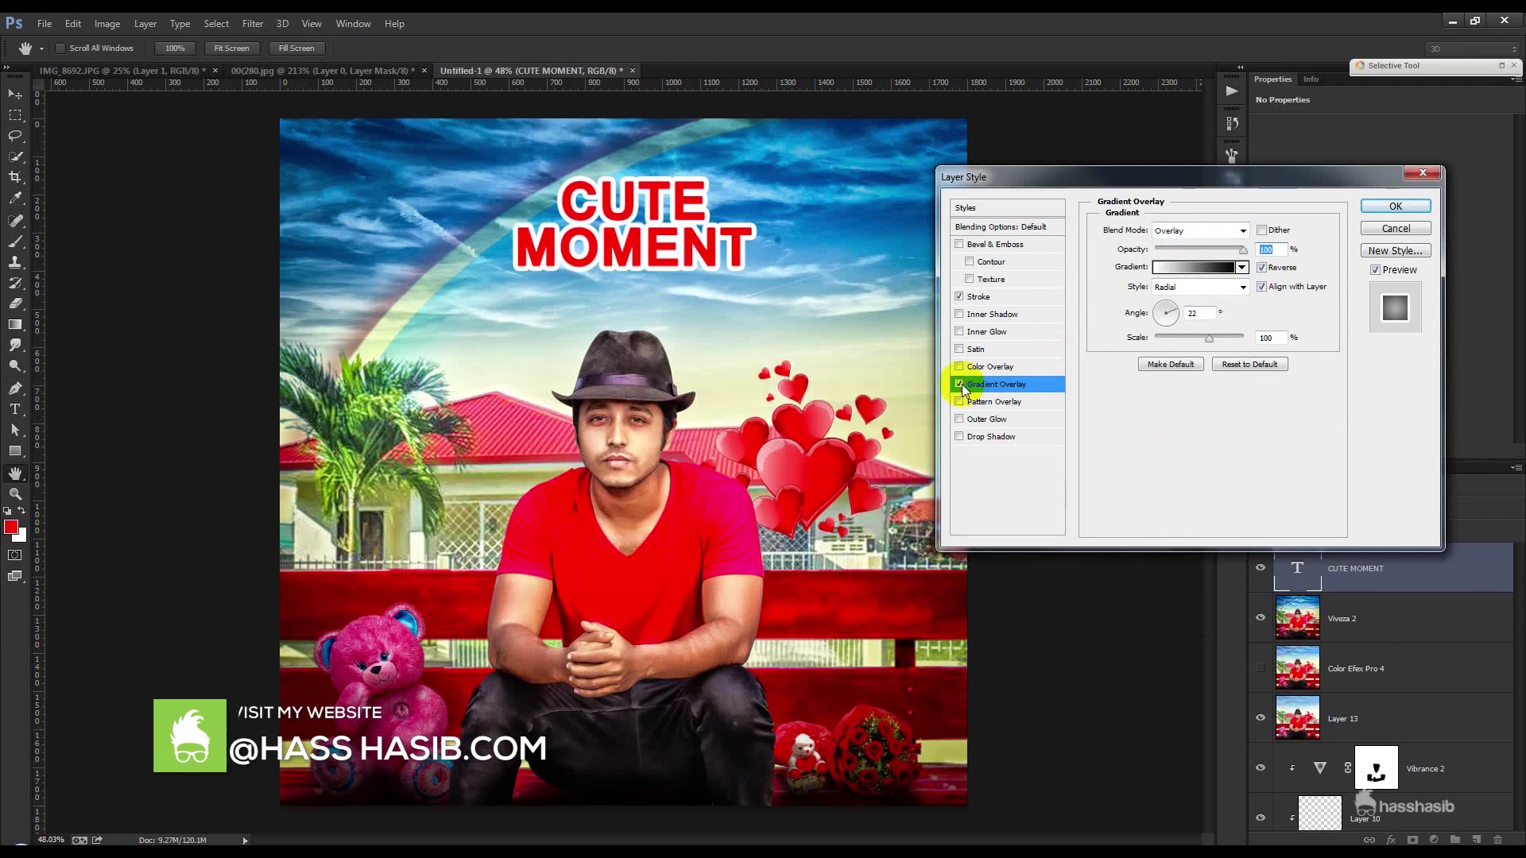
- Recolor the overlay gradient to run from dark red to bright red
left_click(1193, 267)
double_click(1209, 497)
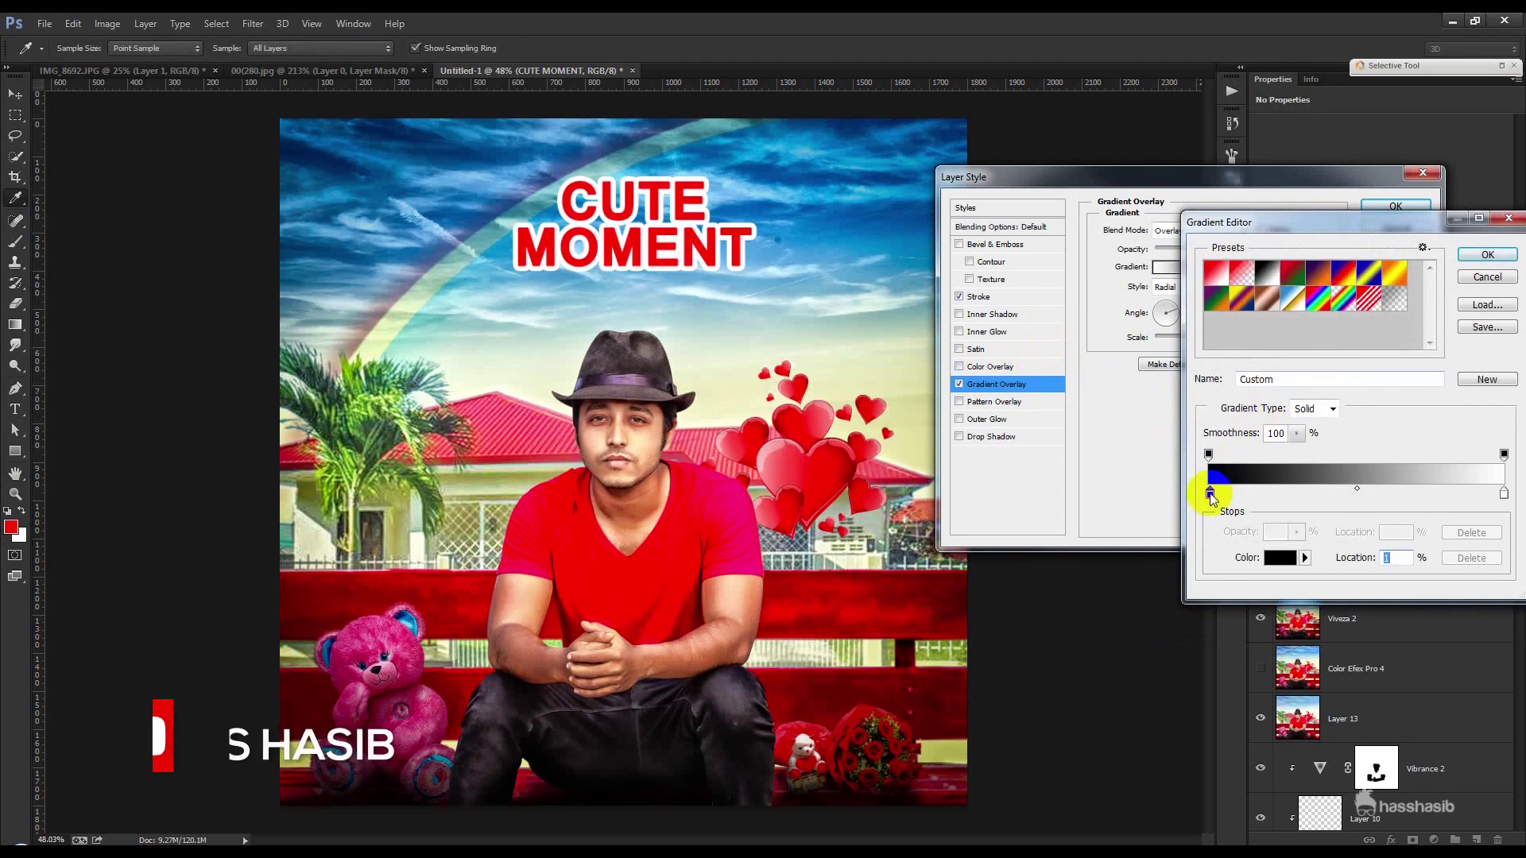
left_click_drag(1228, 444, 1296, 399)
left_click(1430, 252)
double_click(1504, 497)
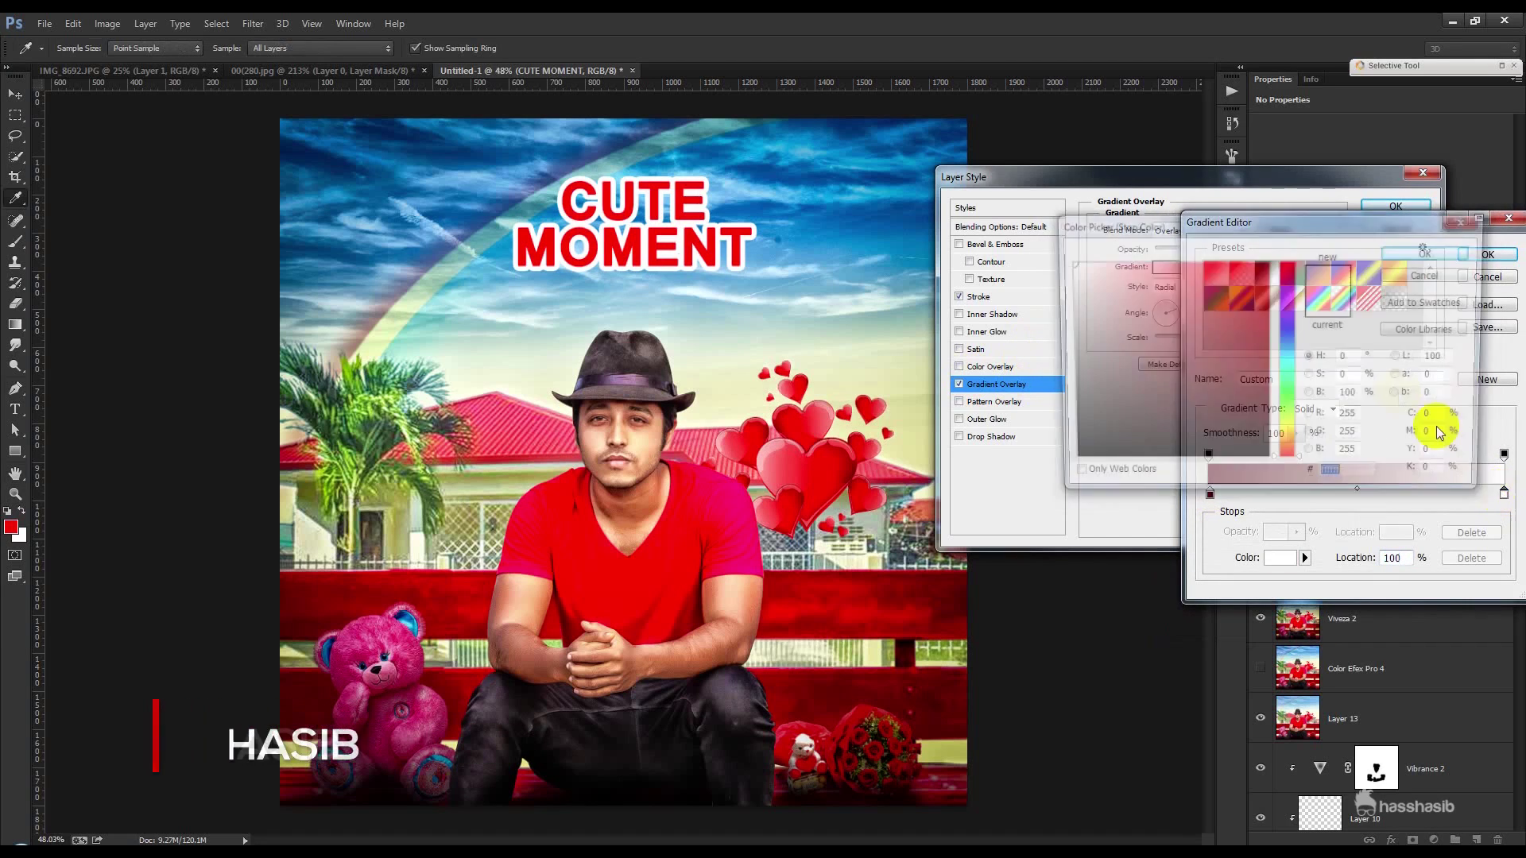
left_click_drag(1250, 297, 1289, 261)
left_click(1430, 254)
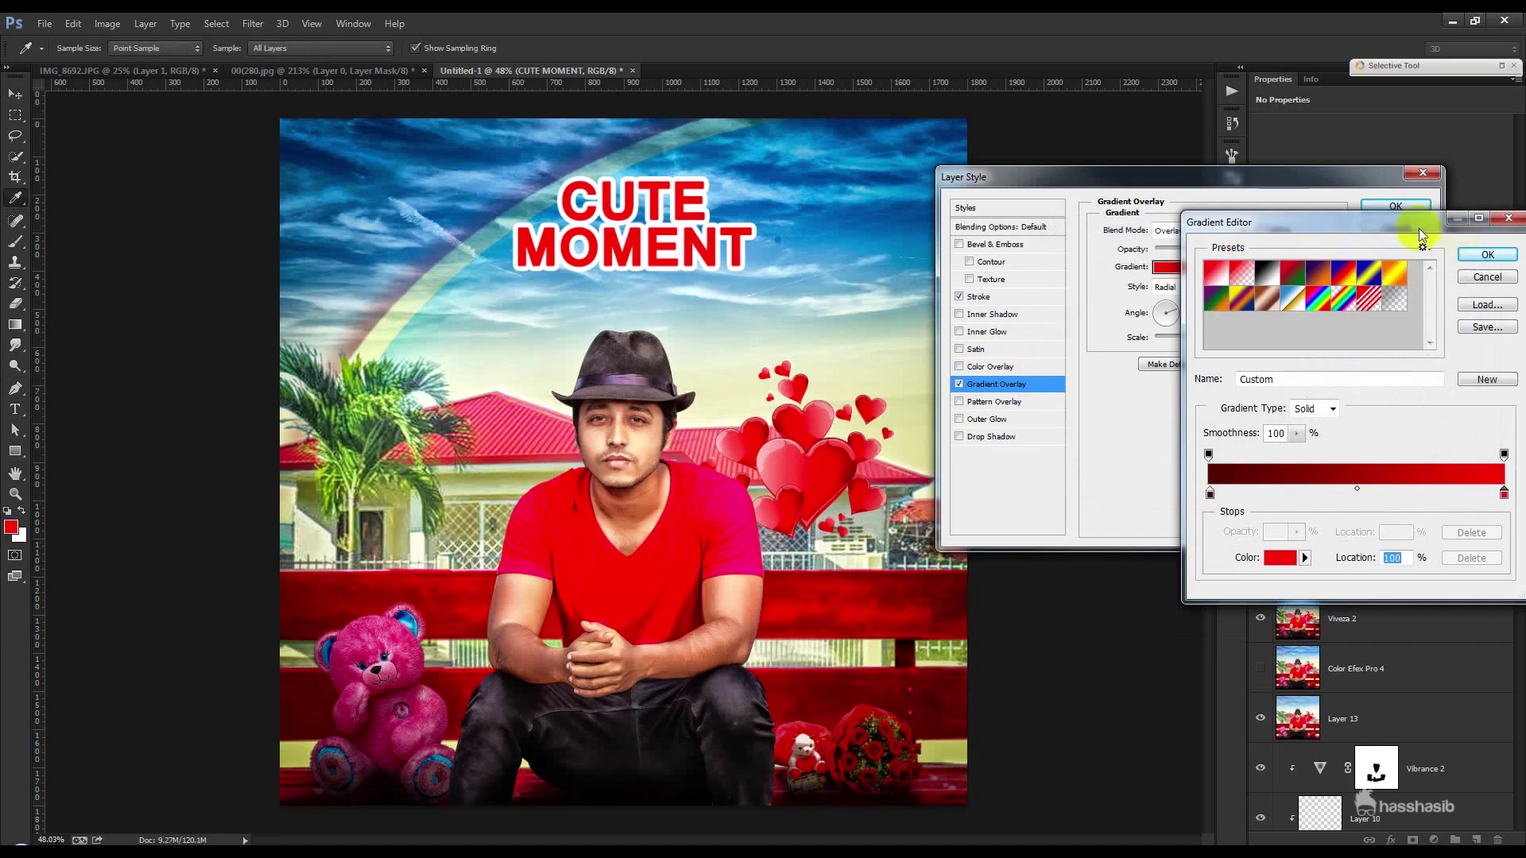
left_click(1488, 254)
- Set the gradient overlay's blend mode to Normal, raise its scale to the maximum, and apply the title's layer style
left_click(1208, 230)
left_click(1205, 246)
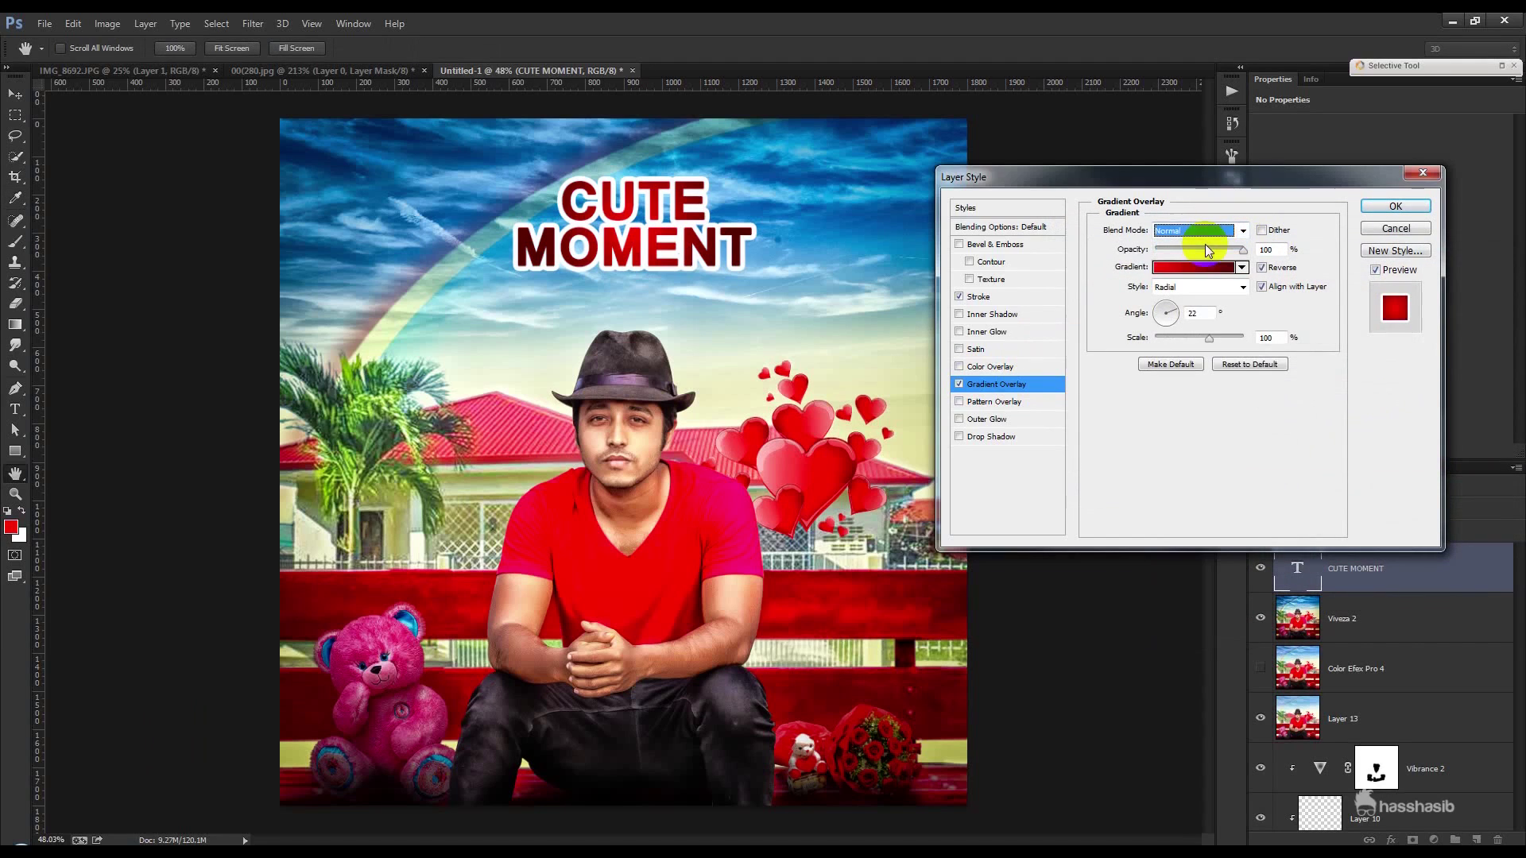
left_click_drag(1213, 340, 1269, 345)
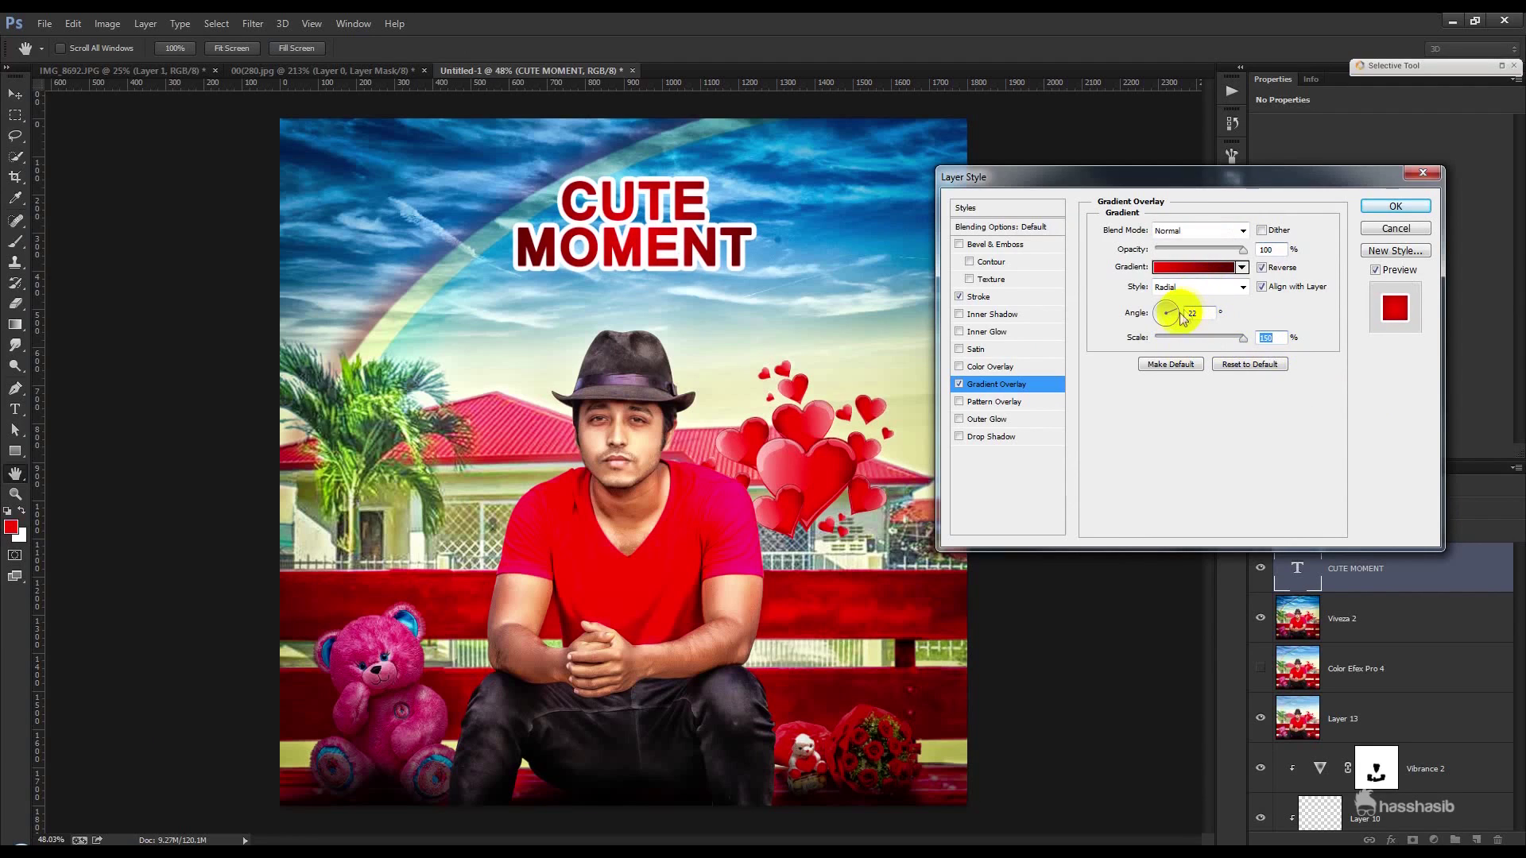
left_click(1388, 207)
- Scale the "CUTE MOMENT" title up to about 46 pt, keeping it above the hat
key("ctrl+t")
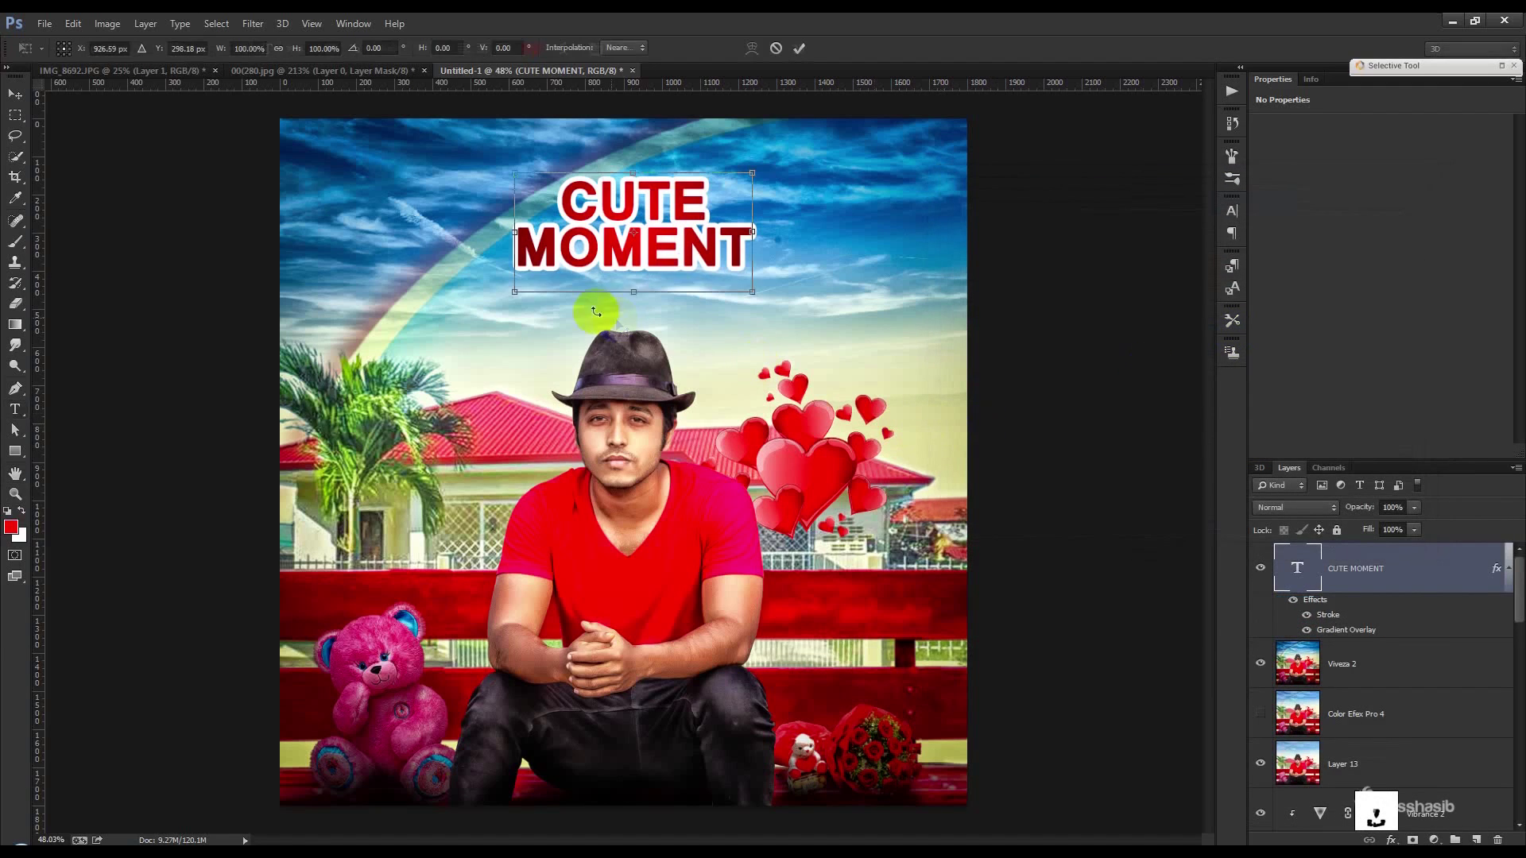
mouse_move(752, 291)
left_mouse_down()
mouse_move(786, 308)
mouse_move(754, 277)
left_mouse_up()
key("Return")
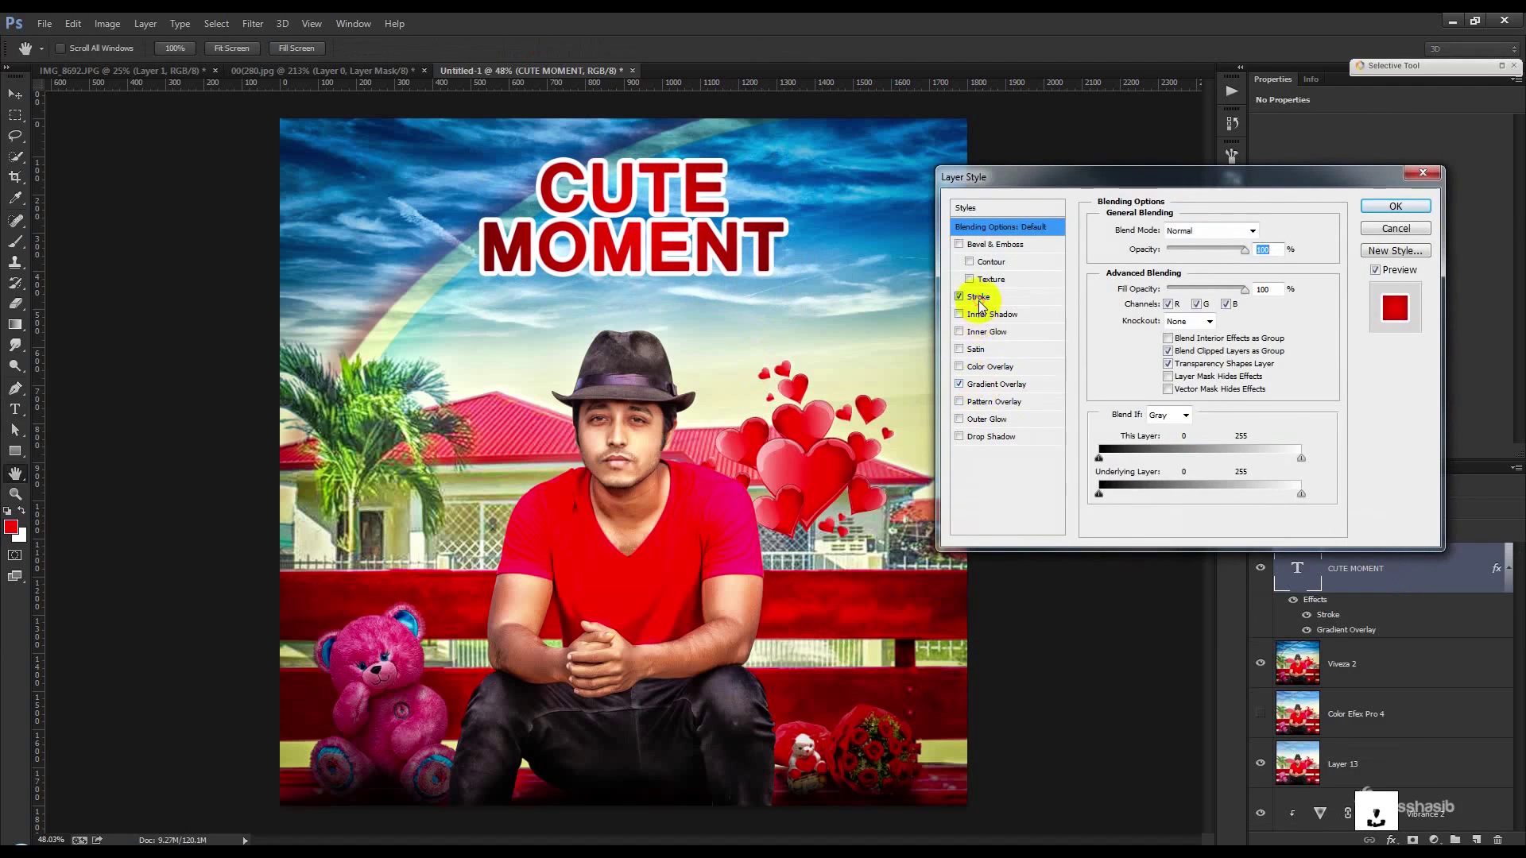
- Set the title's white stroke size to 10 px
left_click(979, 298)
left_click_drag(1253, 233, 1237, 230)
type("10")
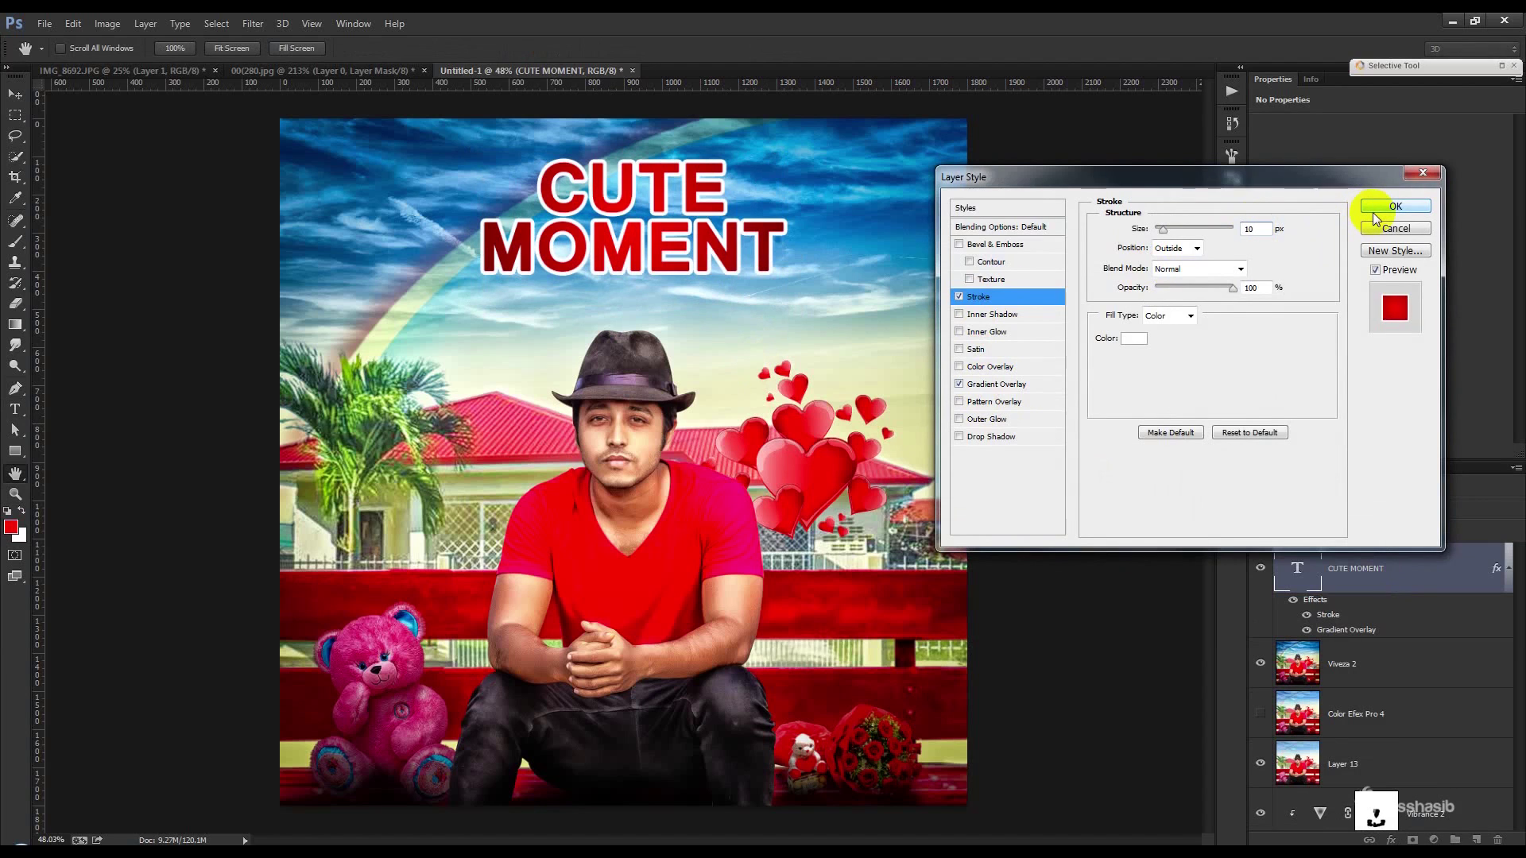
left_click(1397, 208)
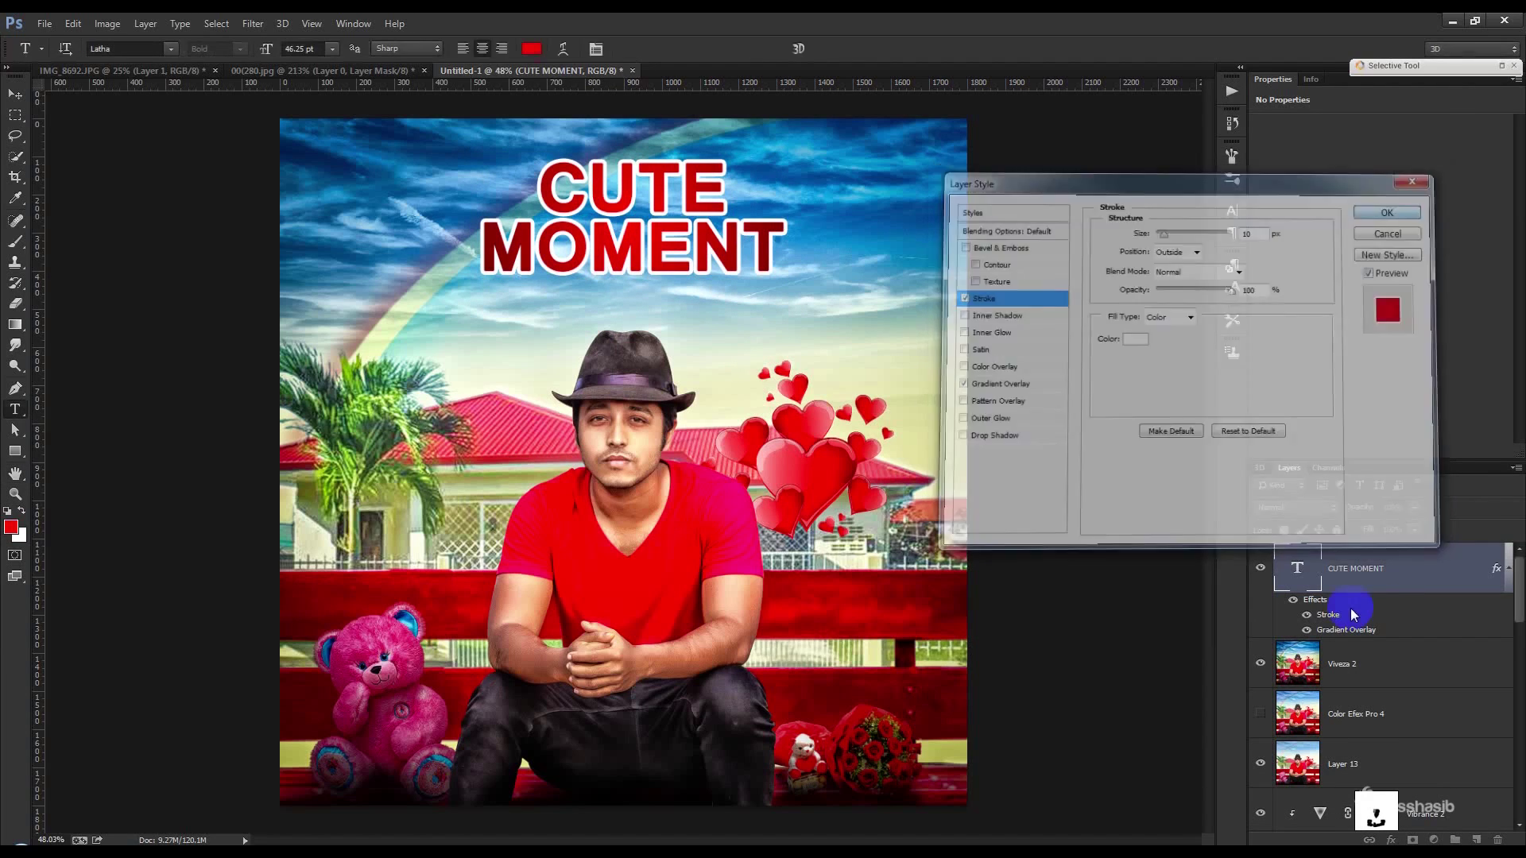
- Select all of the title text and loosen its tracking to -1
double_click(1308, 584)
left_click(1233, 213)
left_click(1177, 260)
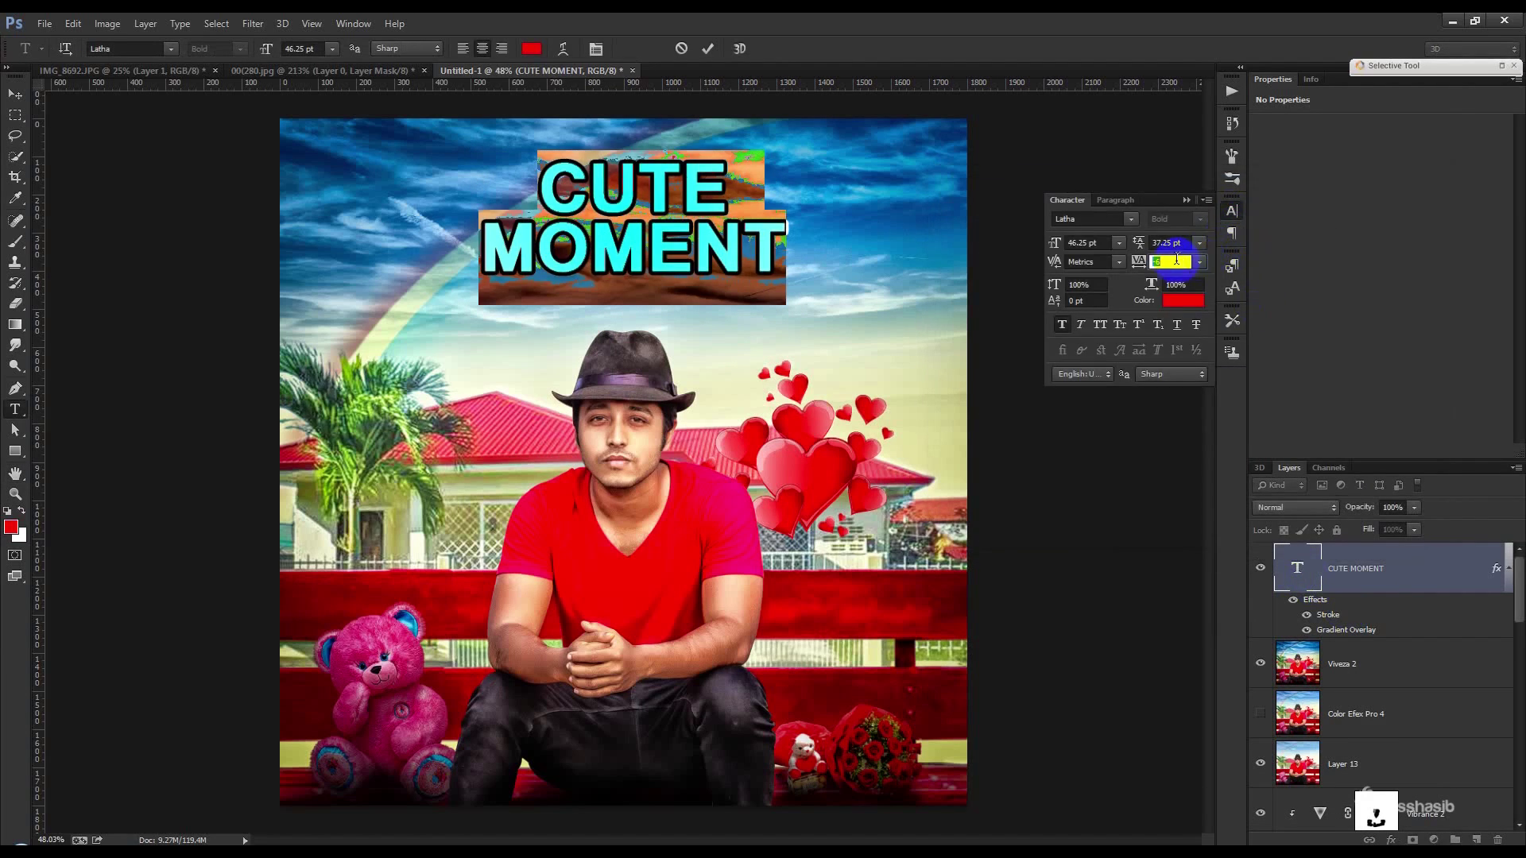
scroll(1176, 260, "up", 10)
scroll(1177, 259, "down", 5)
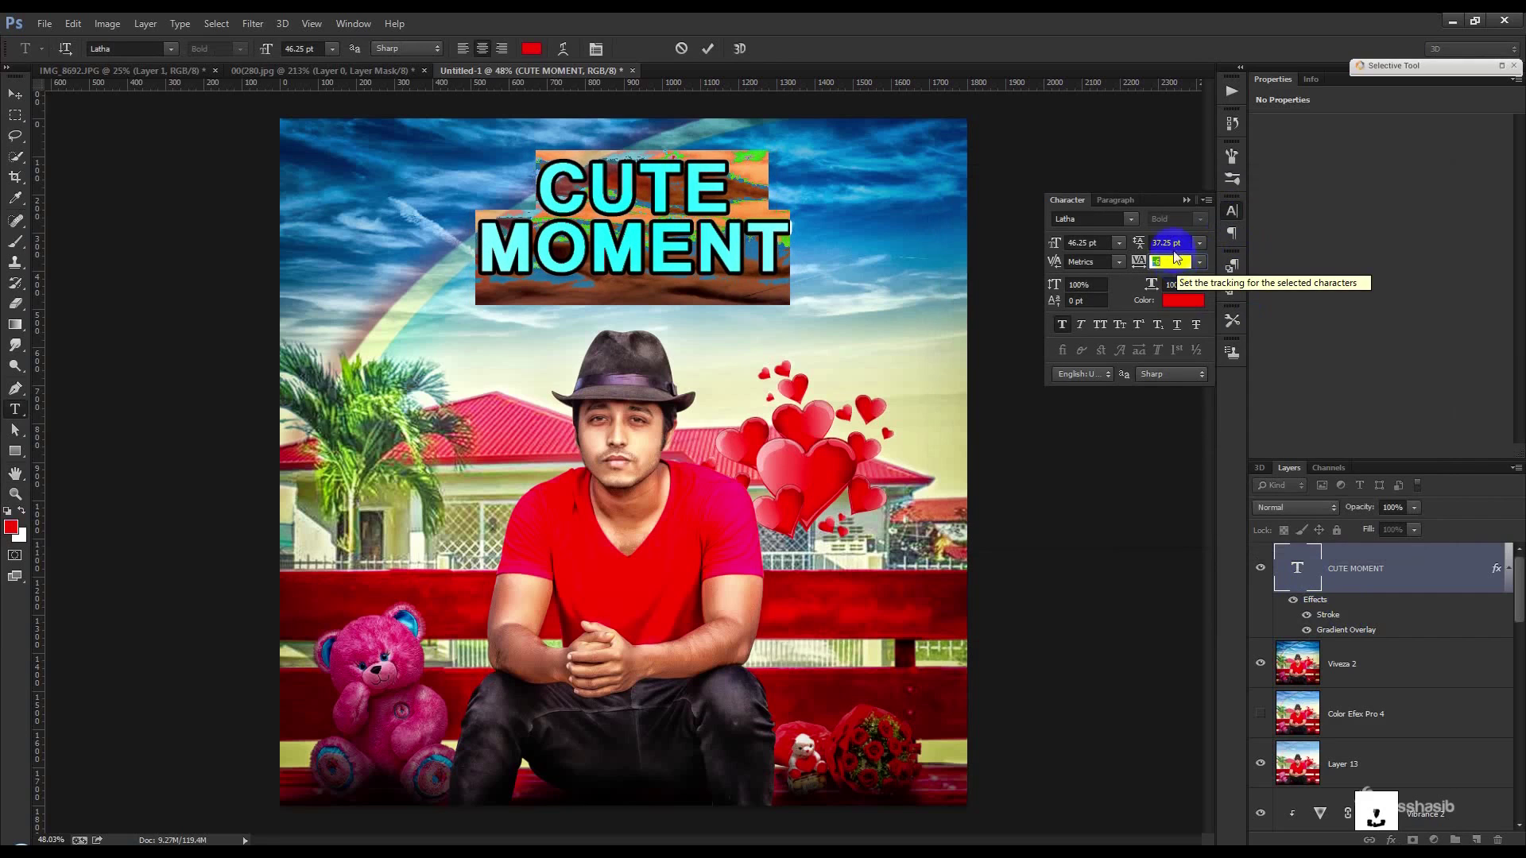
- Reduce the leading between the two title lines to 34.25 pt and commit the text edit
left_click(1169, 242)
scroll(1175, 240, "down", 1)
scroll(1175, 240, "down", 2)
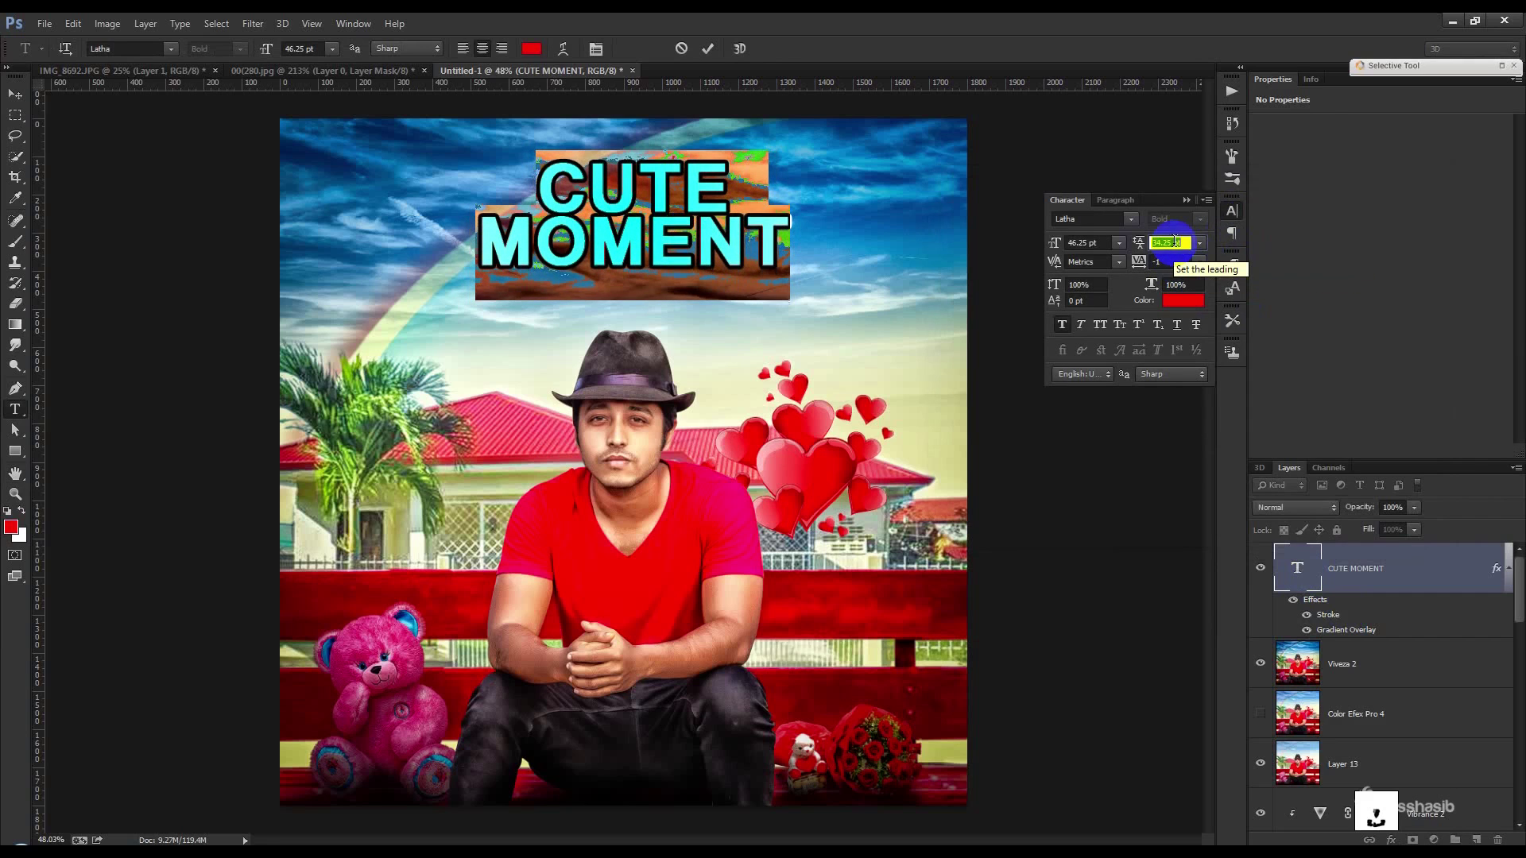
left_click(708, 48)
left_click(1186, 199)
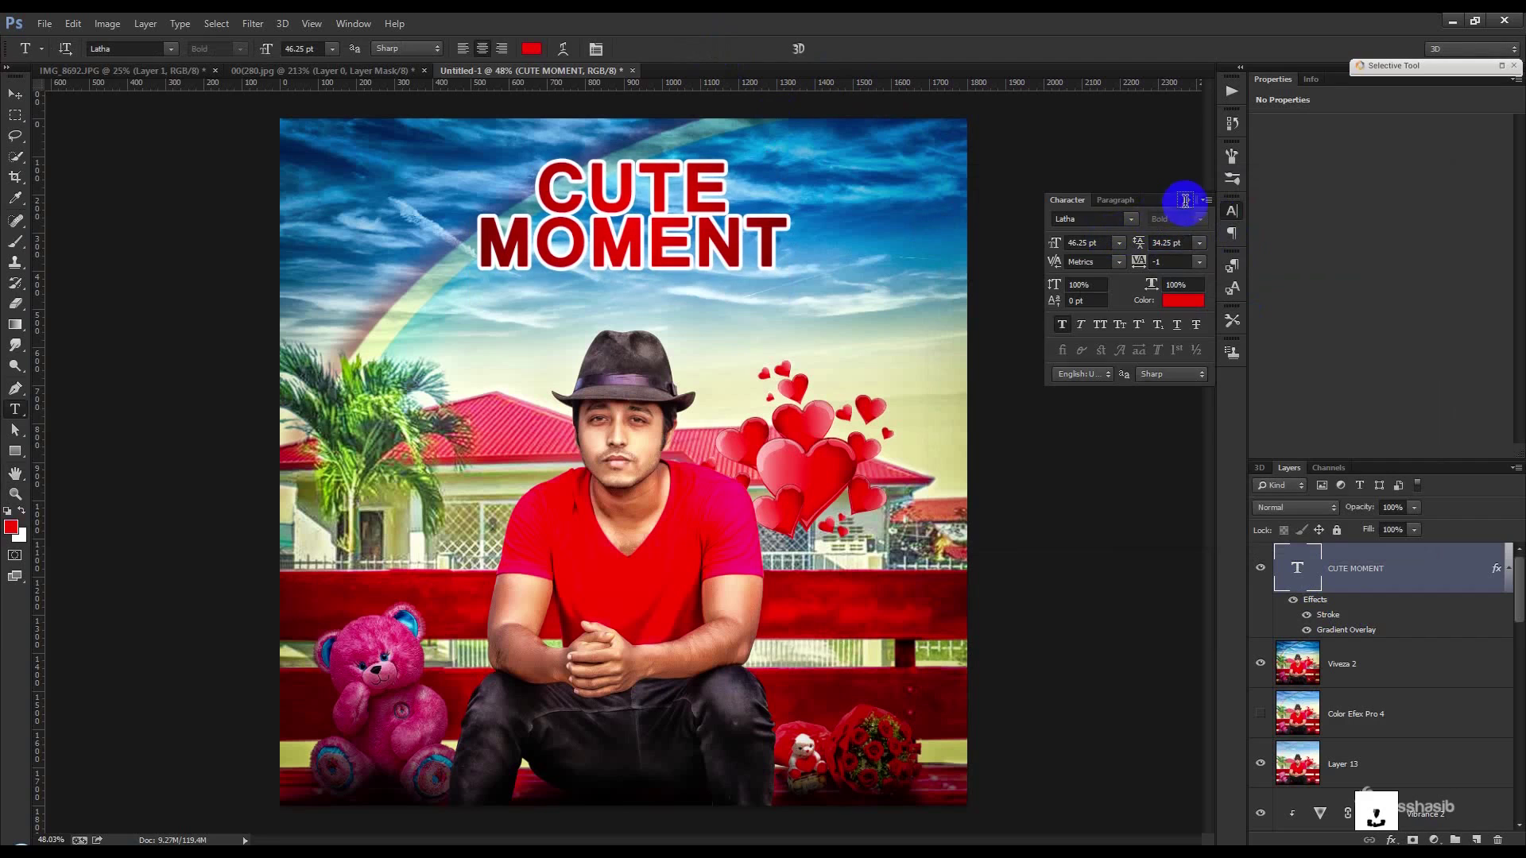
- Duplicate the "CUTE MOMENT" text layer, offsetting the copy slightly down and right of the original
left_click(15, 95)
scroll(652, 263, "down", 5)
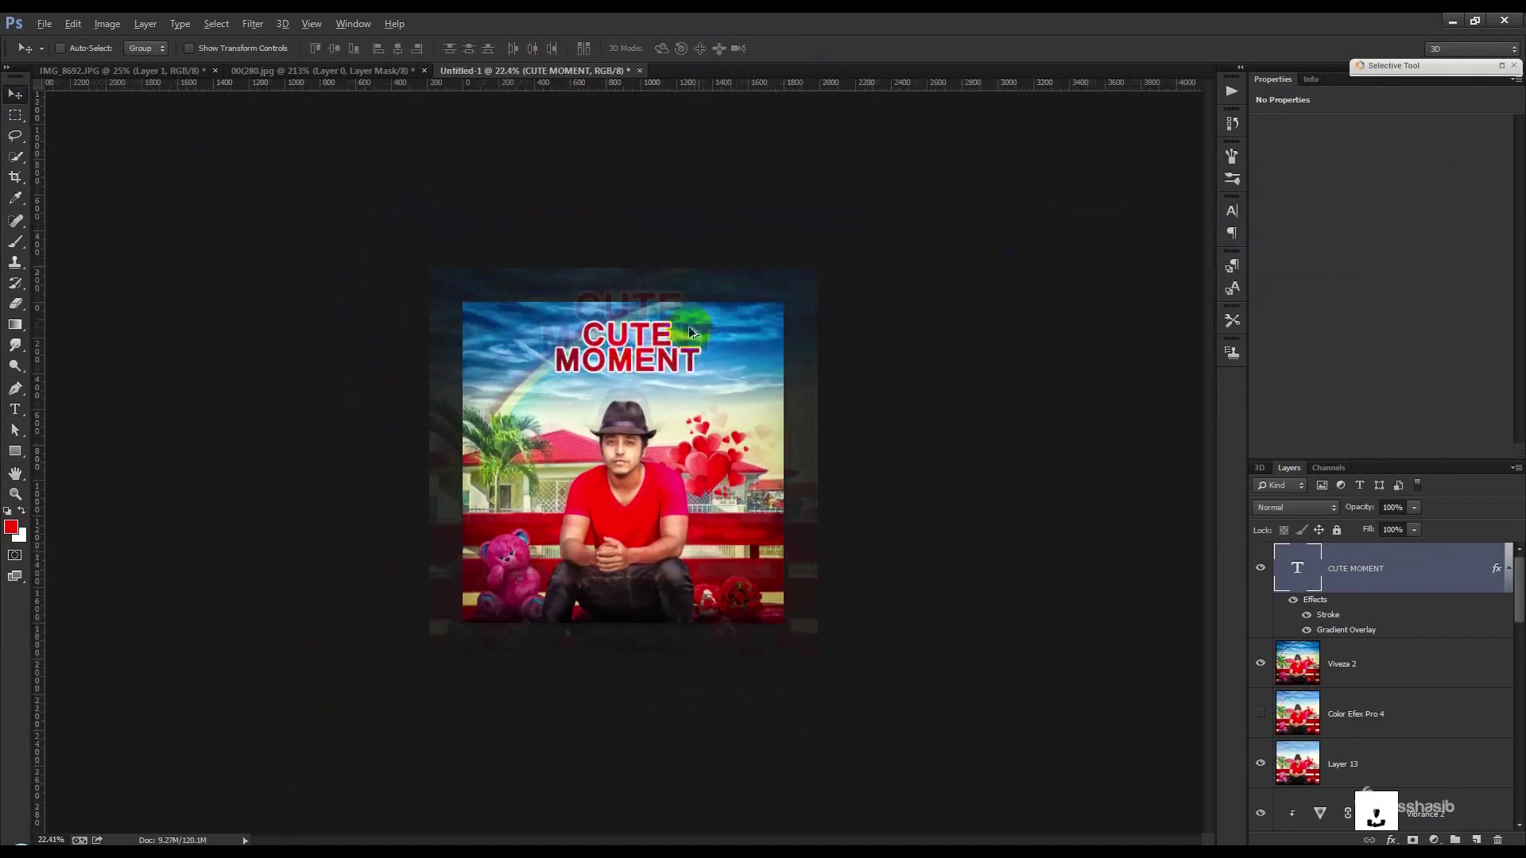
scroll(688, 326, "up", 3)
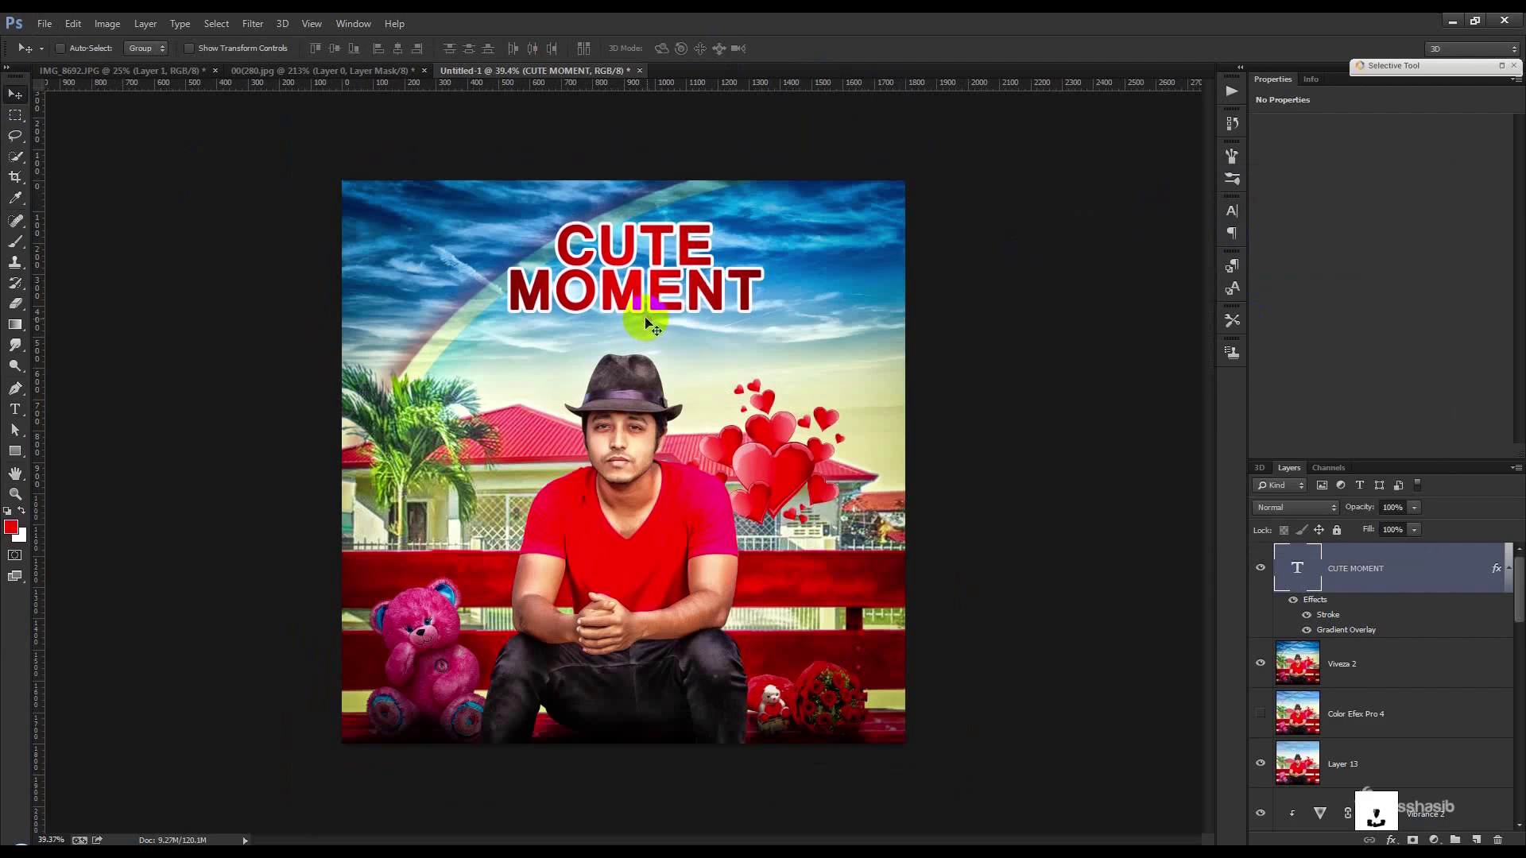
scroll(669, 310, "up", 2)
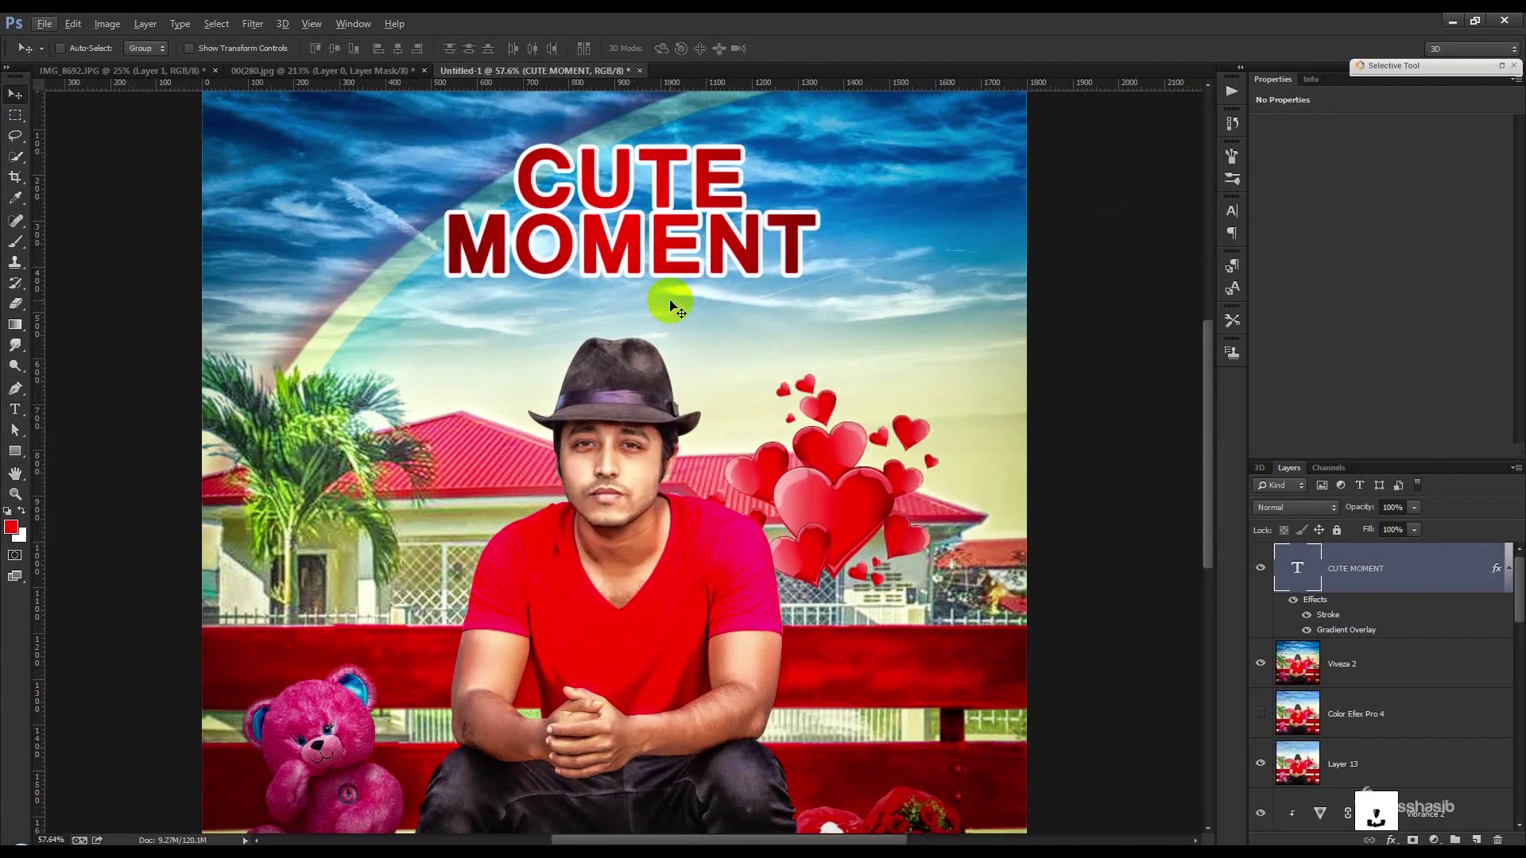
left_click_drag(714, 283, 733, 302, "alt")
- Replace the duplicated title's text with the artist's full name in capitals on one line
double_click(1301, 574)
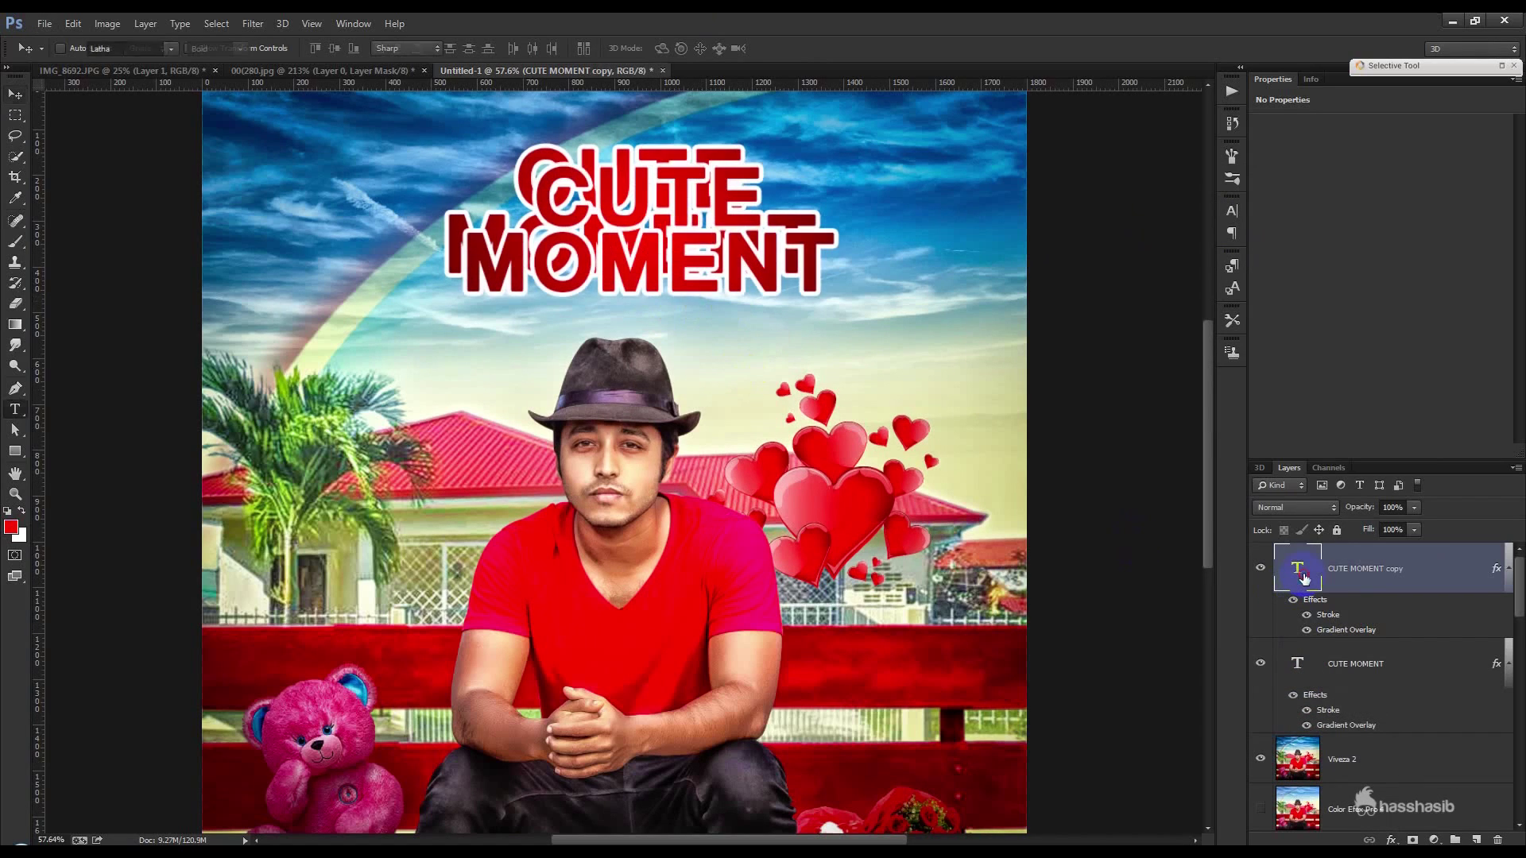
type("HASS")
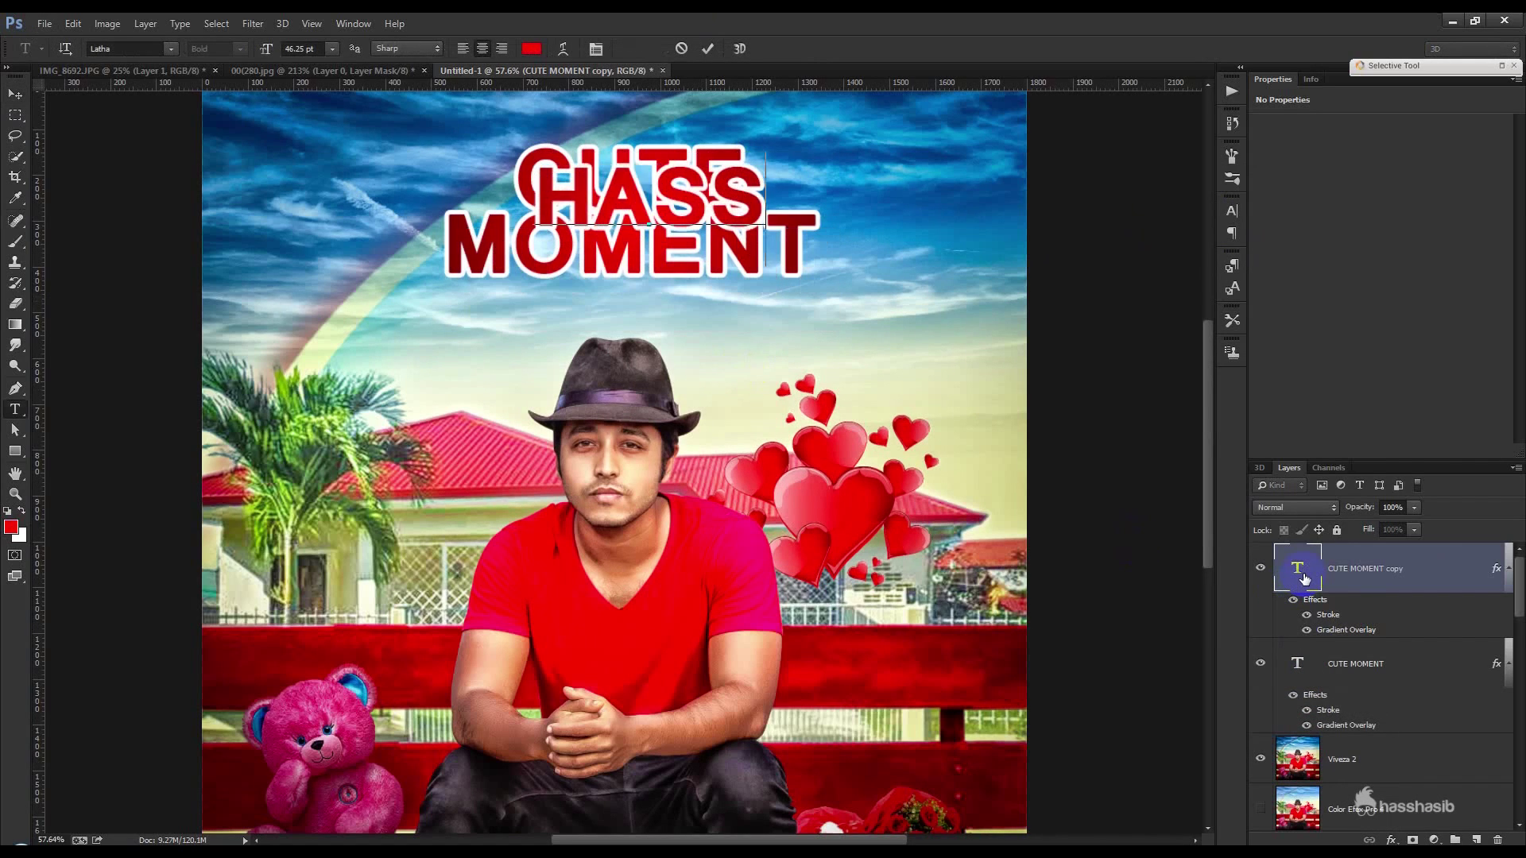
type(" HASIB")
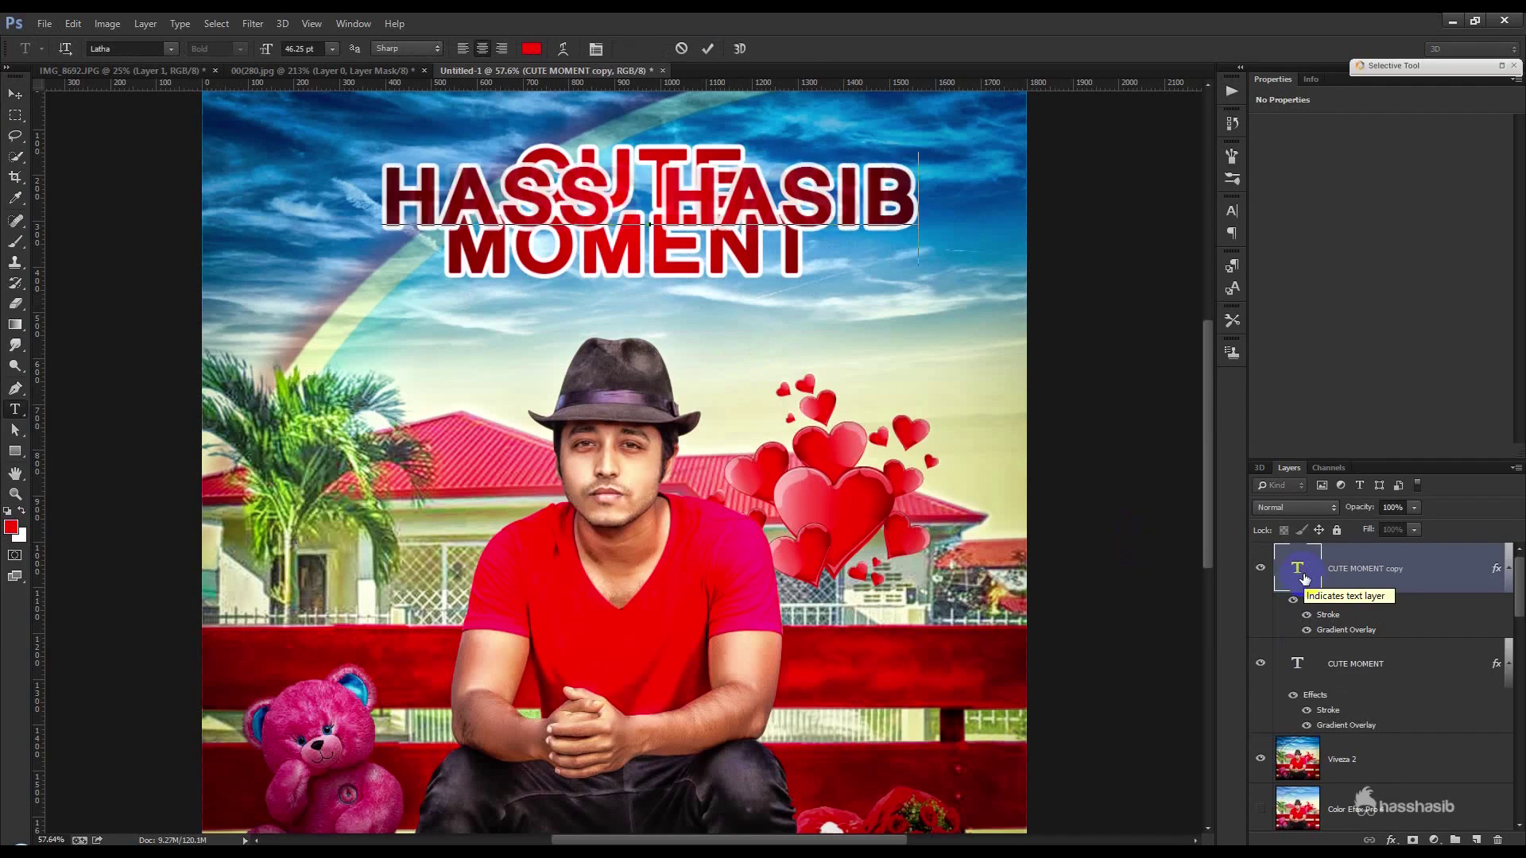
- Set the name text's font size to 12 pt and center it beneath the word "MOMENT"
key("ctrl+a")
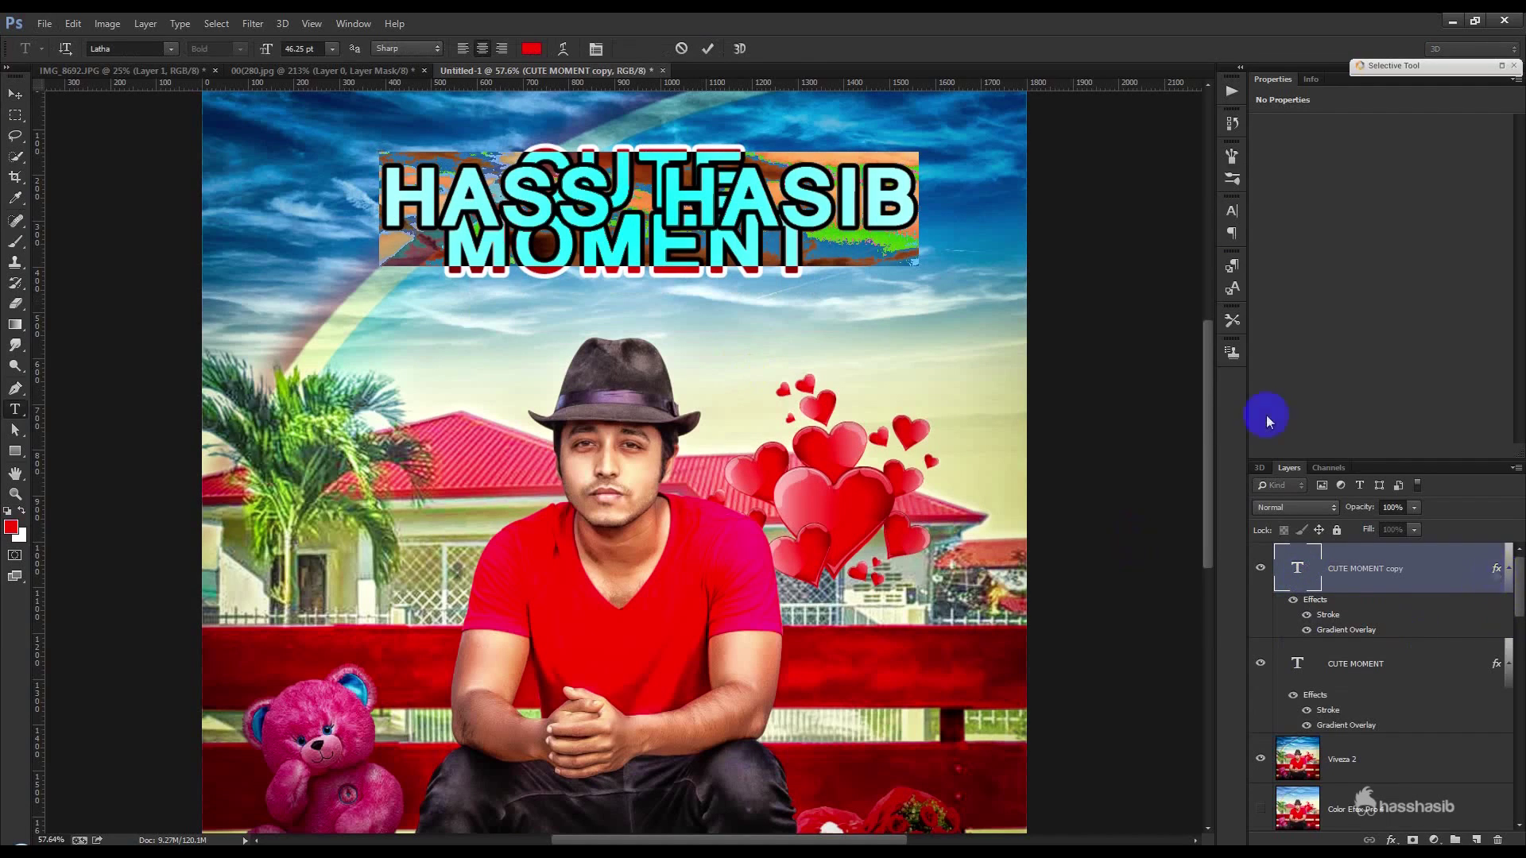
left_click(334, 49)
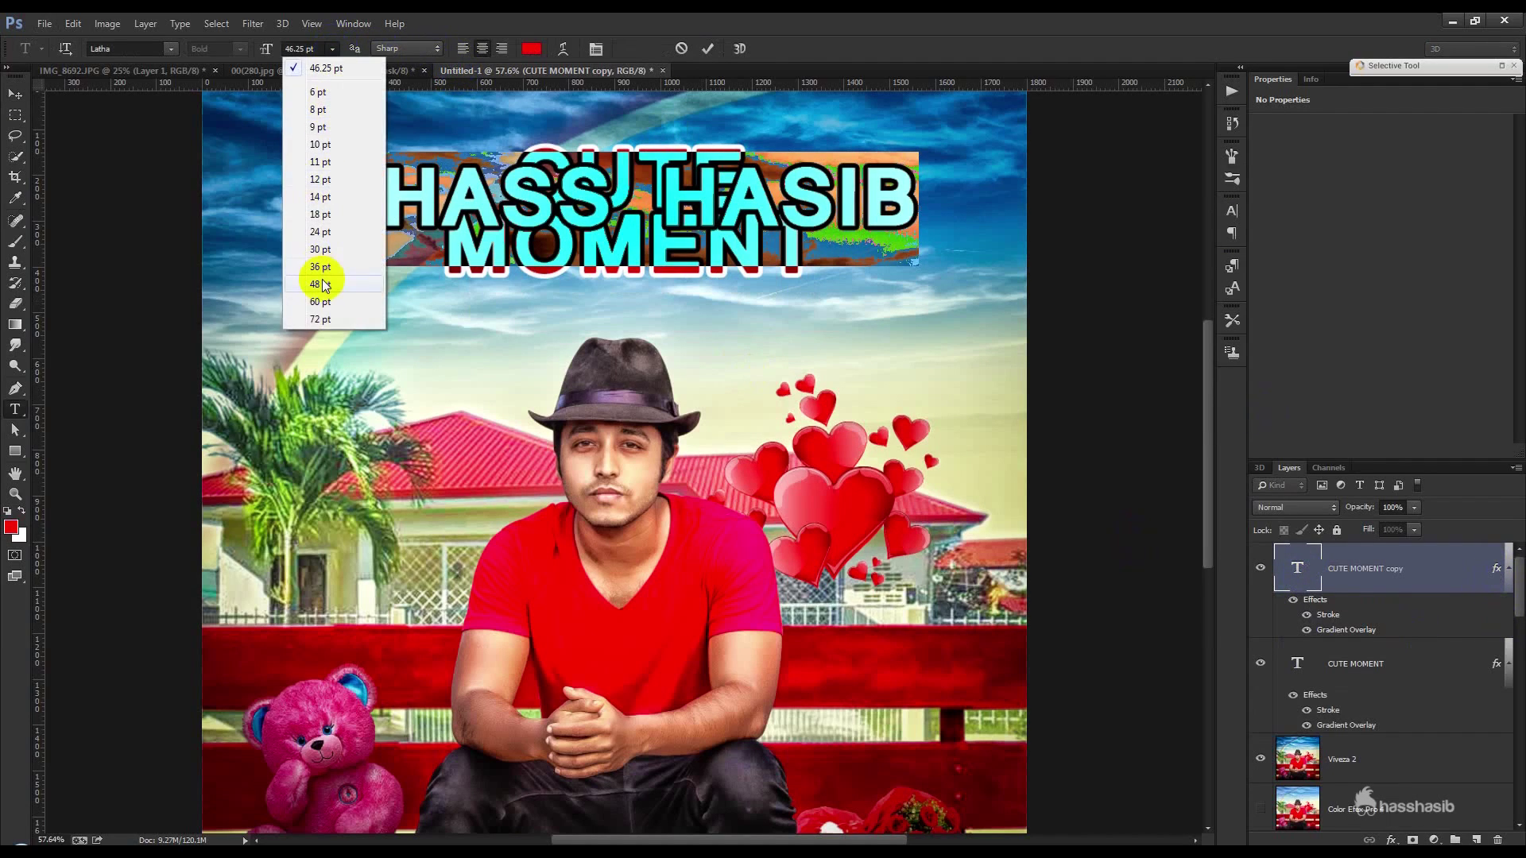
left_click(322, 282)
left_click(332, 50)
left_click(334, 179)
left_click_drag(642, 230, 621, 229)
- Remove the stroke effect from the artist's name text layer
left_click(1495, 570)
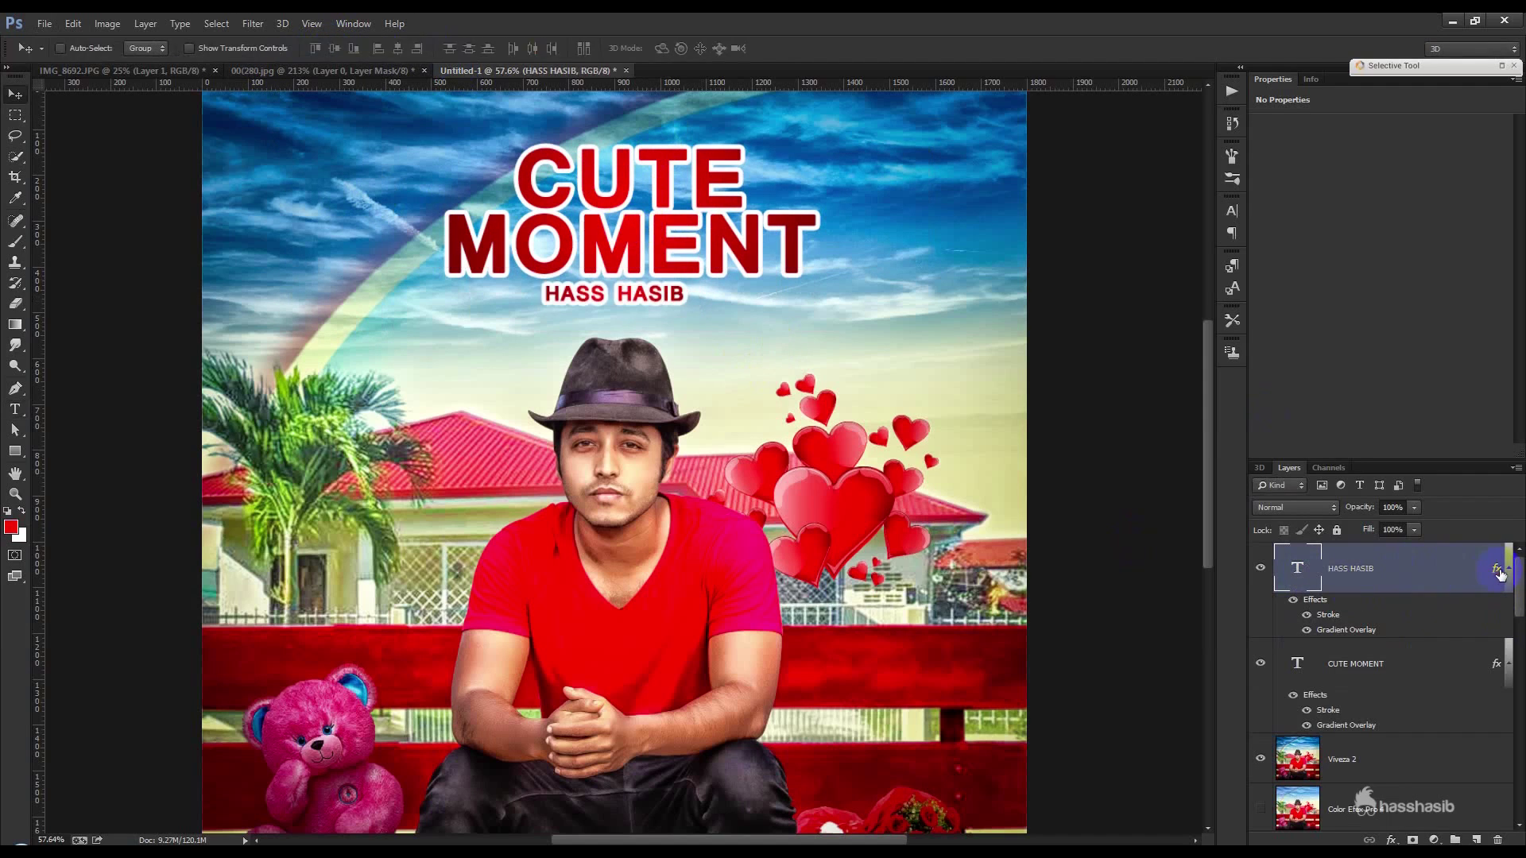
double_click(1494, 569)
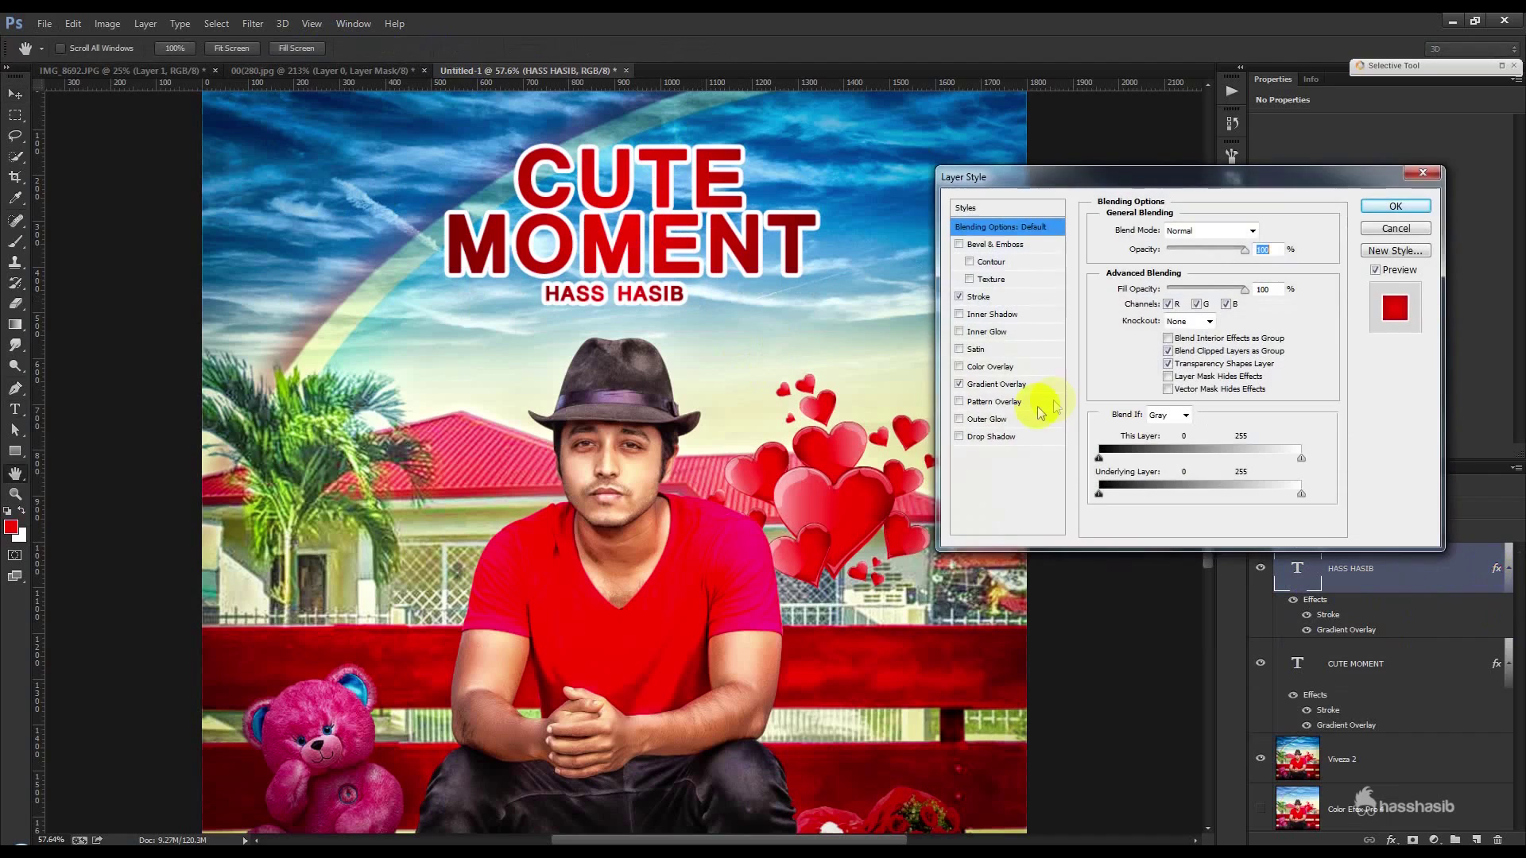
left_click(960, 297)
left_click(1396, 208)
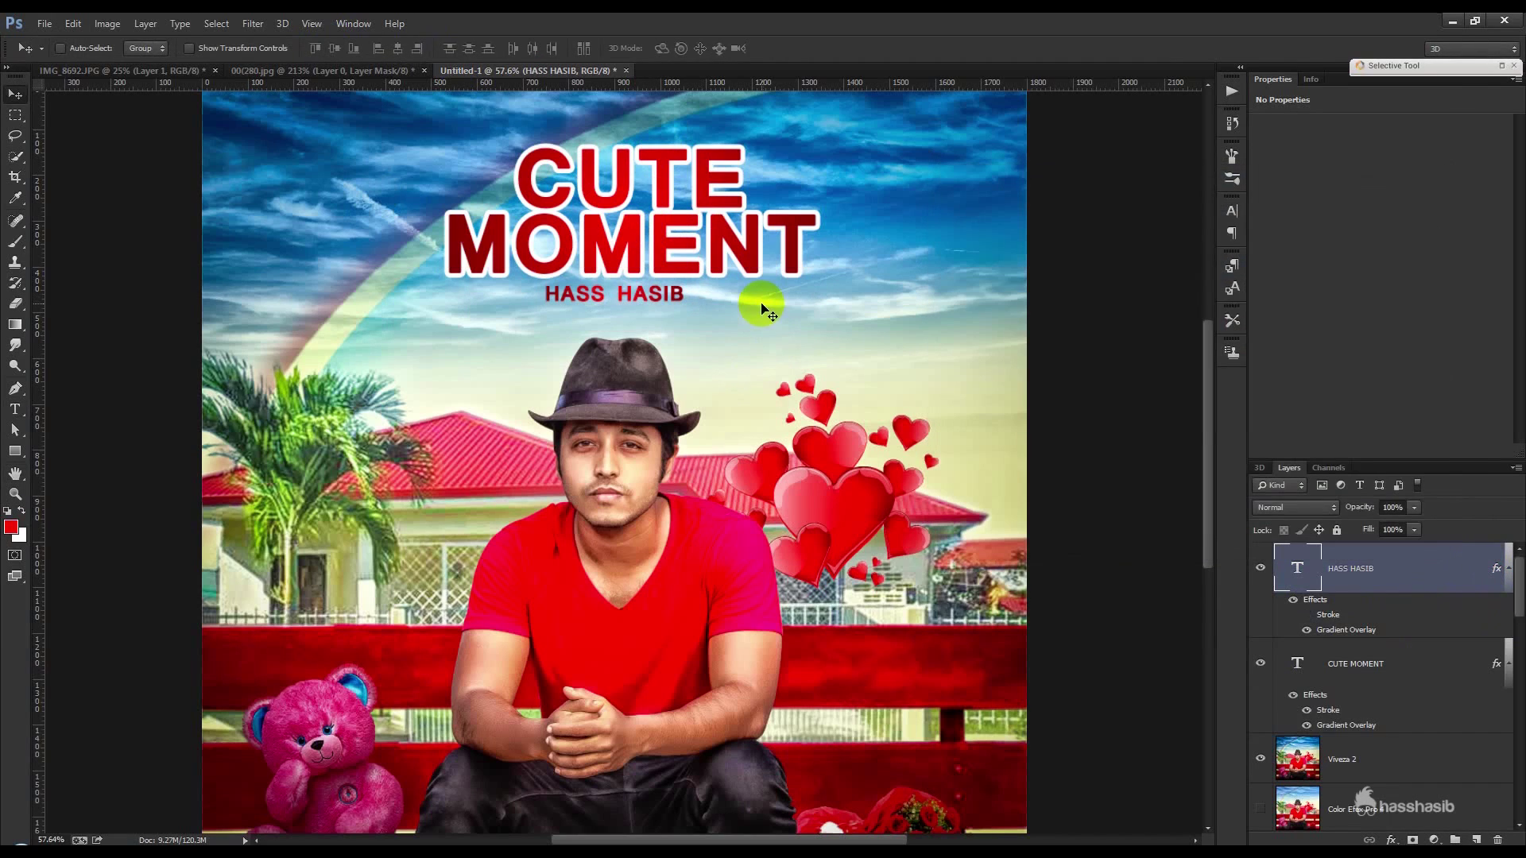
- Scale up the artist's name slightly beneath the word "MOMENT" with Free Transform
key("ctrl+t")
mouse_move(684, 311)
left_mouse_down()
mouse_move(712, 323)
mouse_move(687, 307)
left_mouse_up()
key("Return")
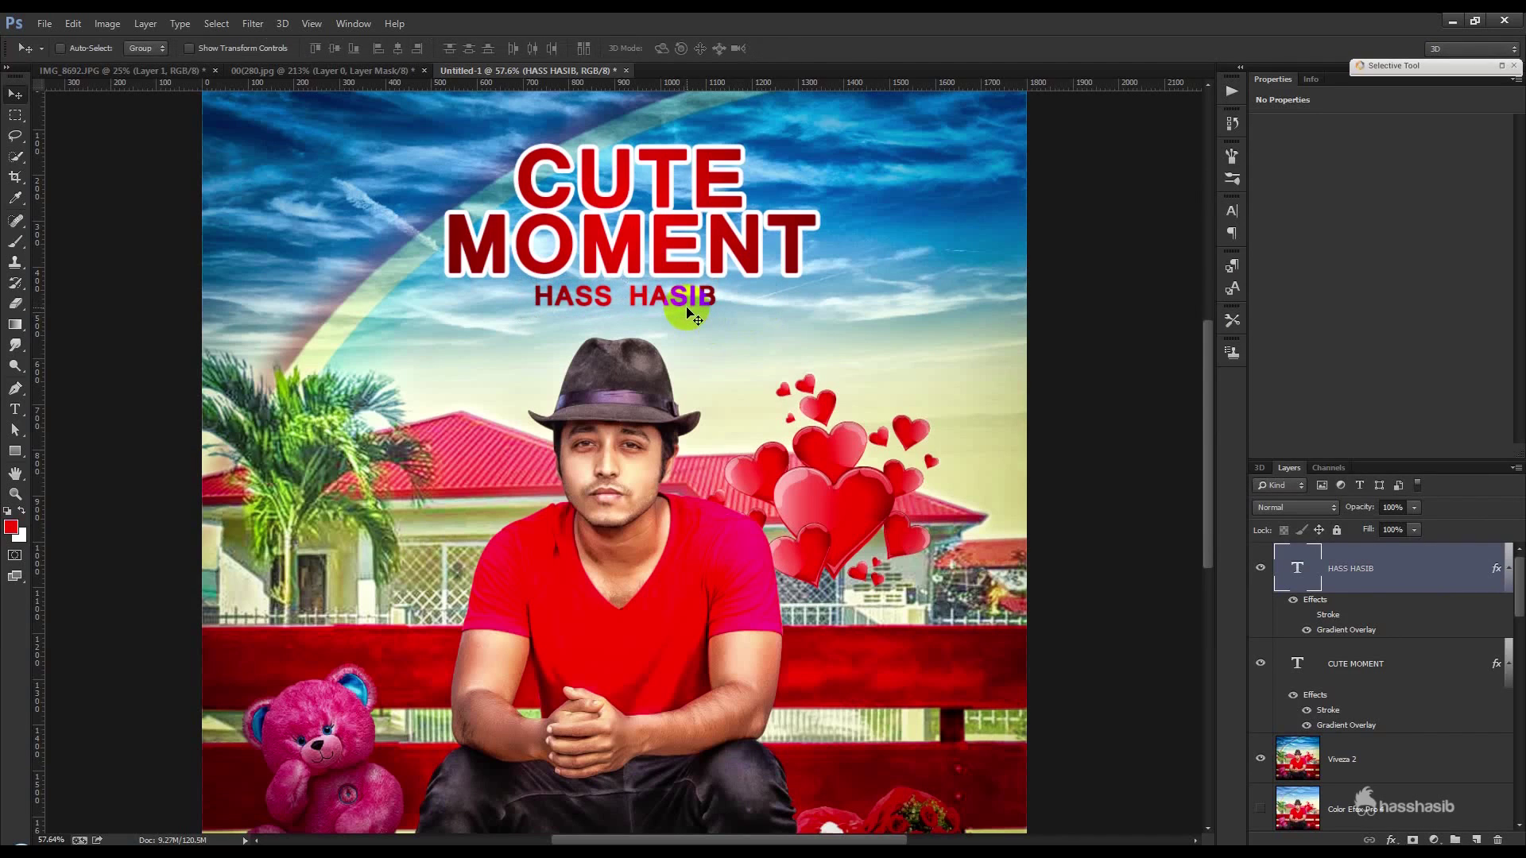
- Add a drop shadow to the name layer with 100% opacity, 0 px size and a 90° angle
double_click(1356, 562)
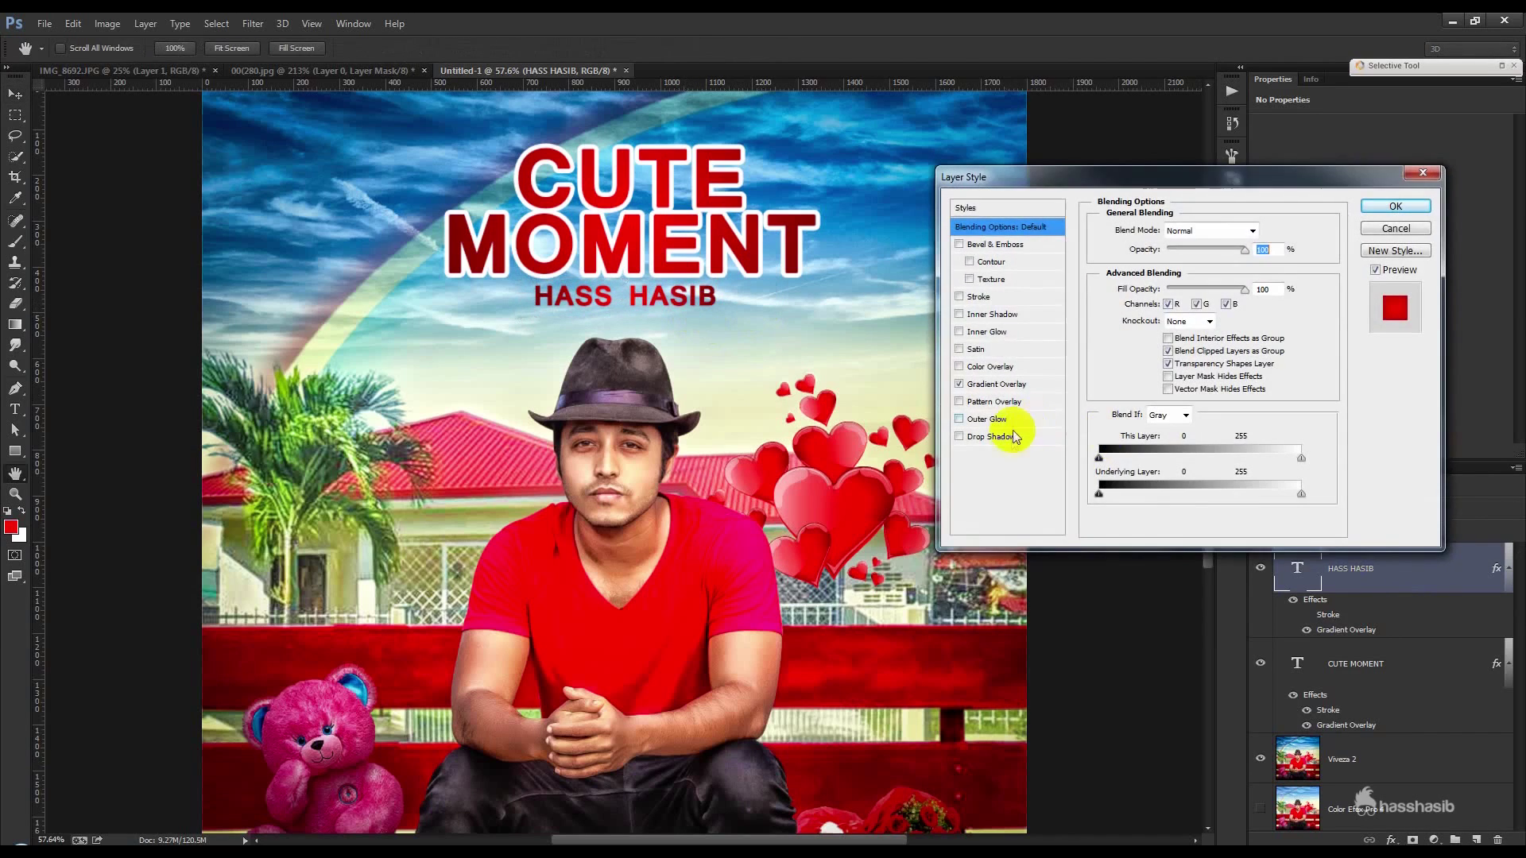
left_click(994, 437)
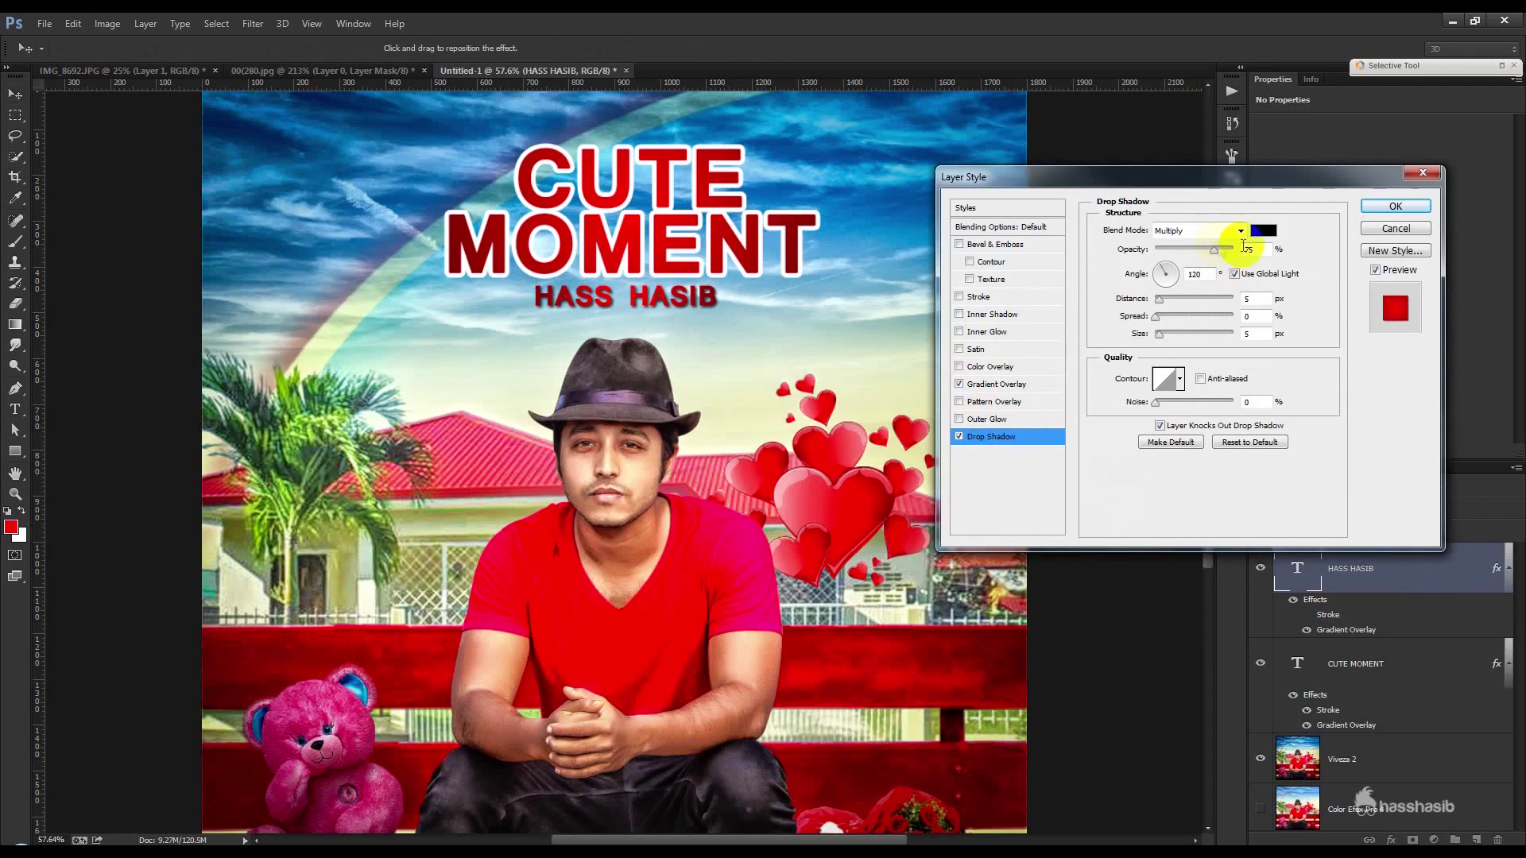
left_click_drag(1159, 333, 1151, 332)
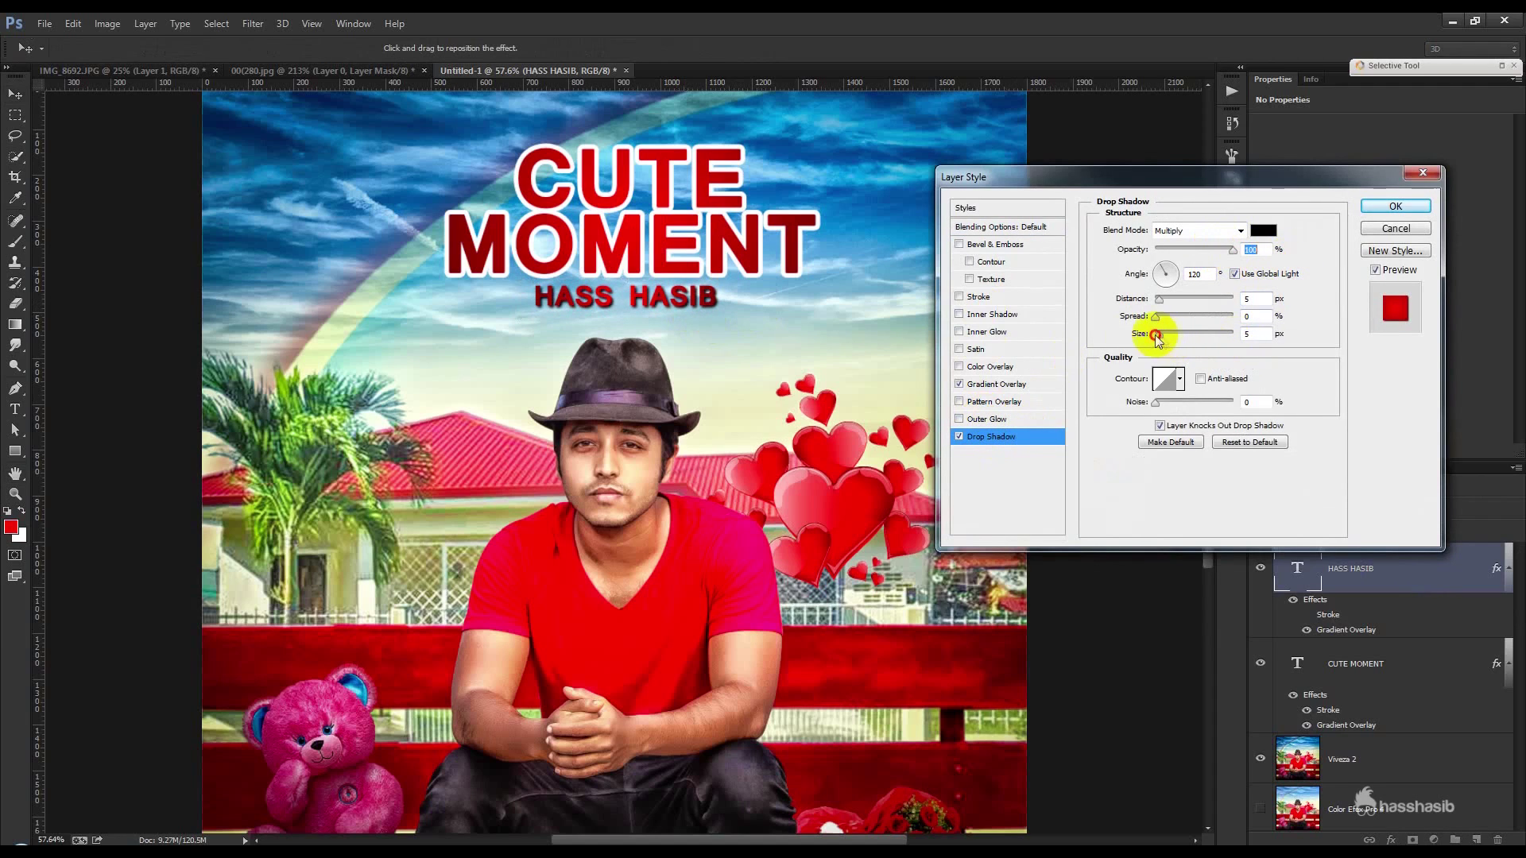
left_click_drag(1218, 274, 1092, 275)
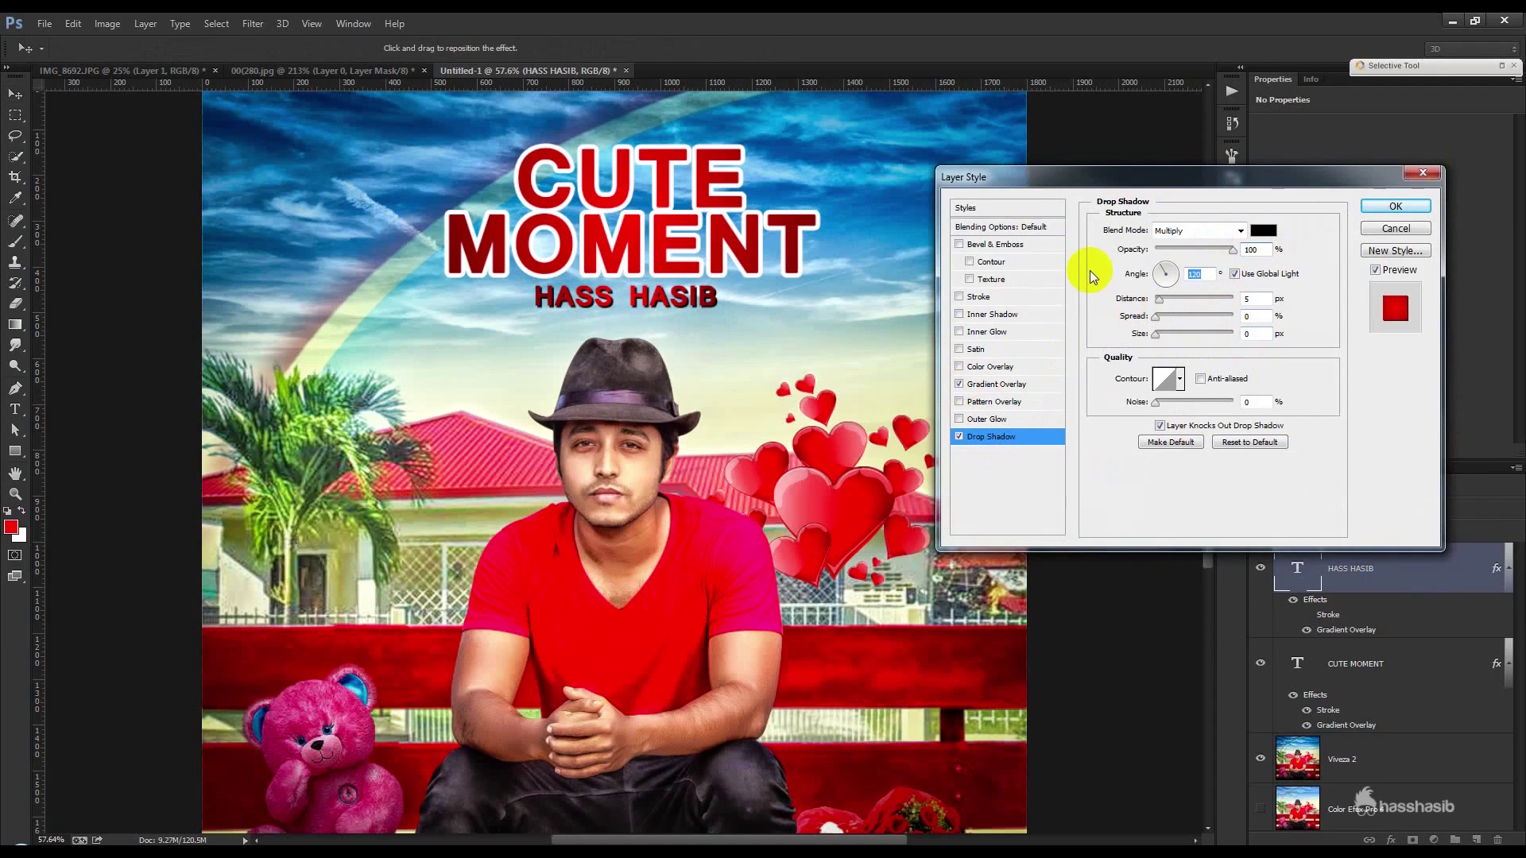
type("90")
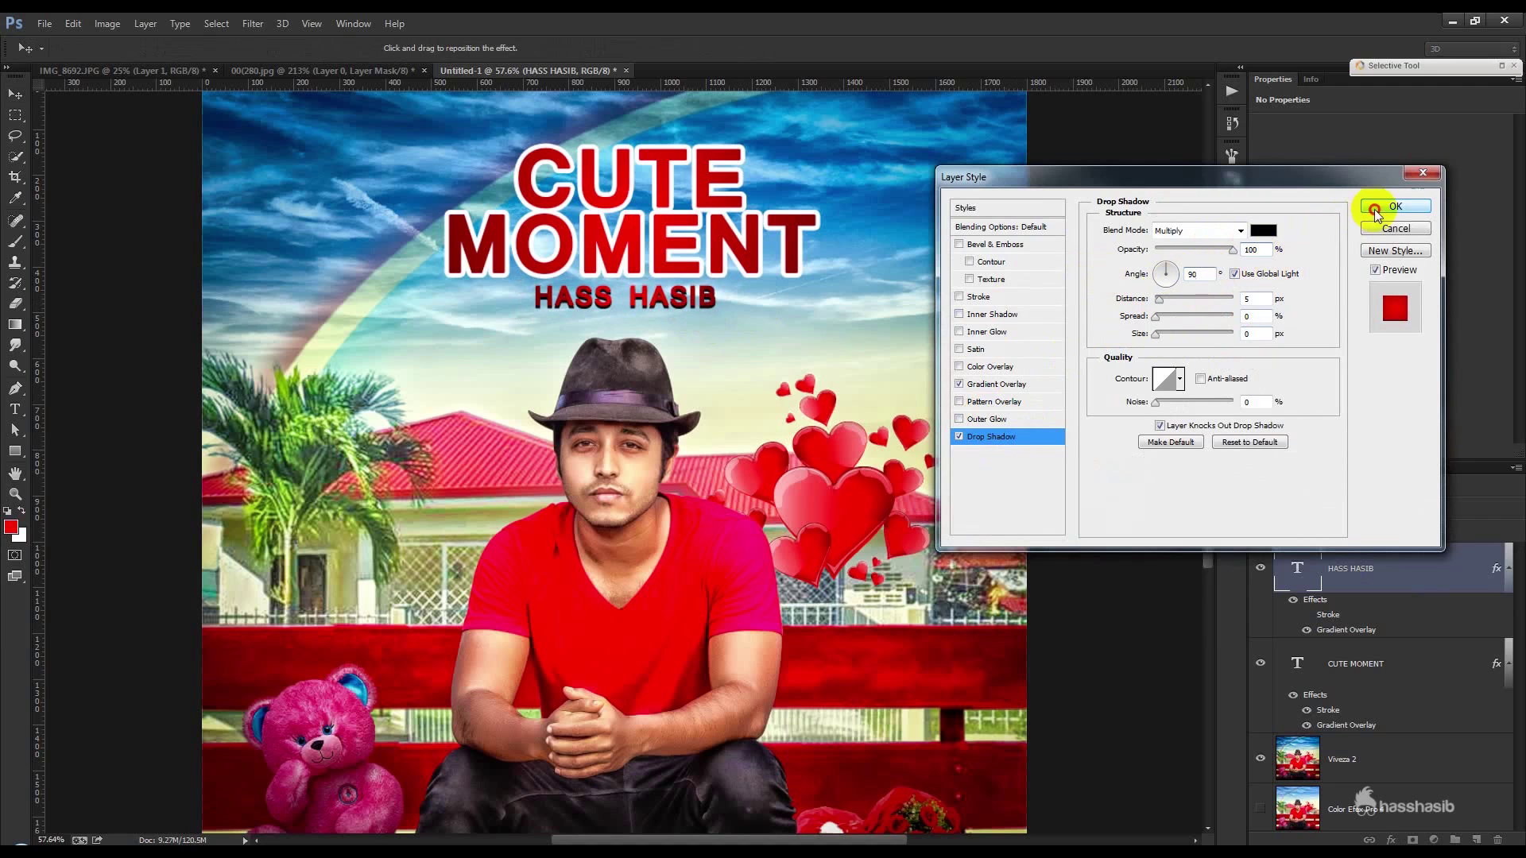
left_click(1394, 208)
- Duplicate the name layer above the "CUTE MOMENT" title and replace the copy's text with "GRAPHIC HOME PRESENT"
scroll(710, 326, "down", 3)
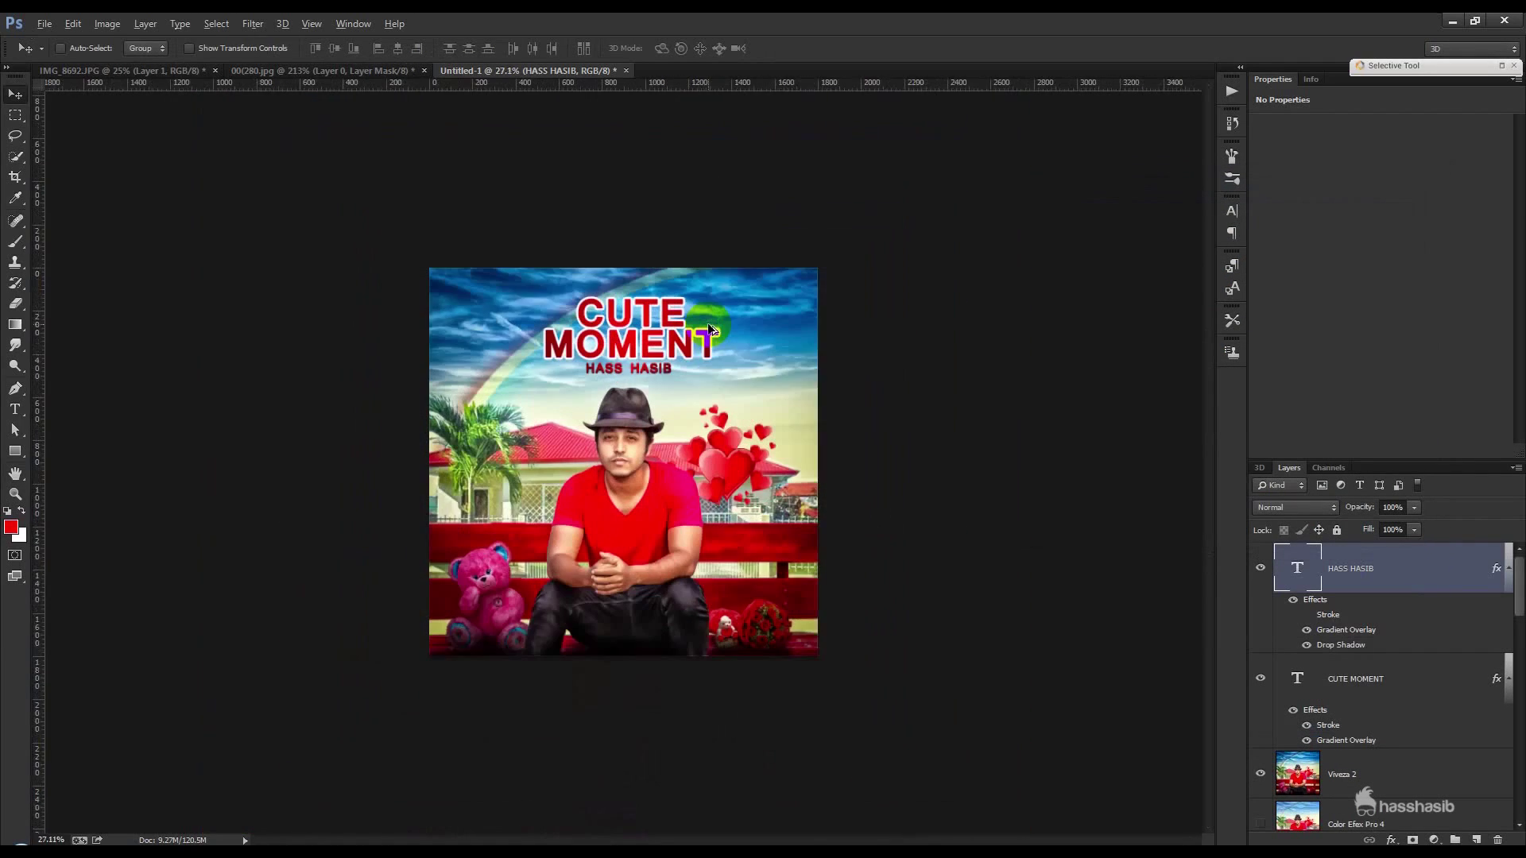
left_click_drag(749, 372, 750, 259)
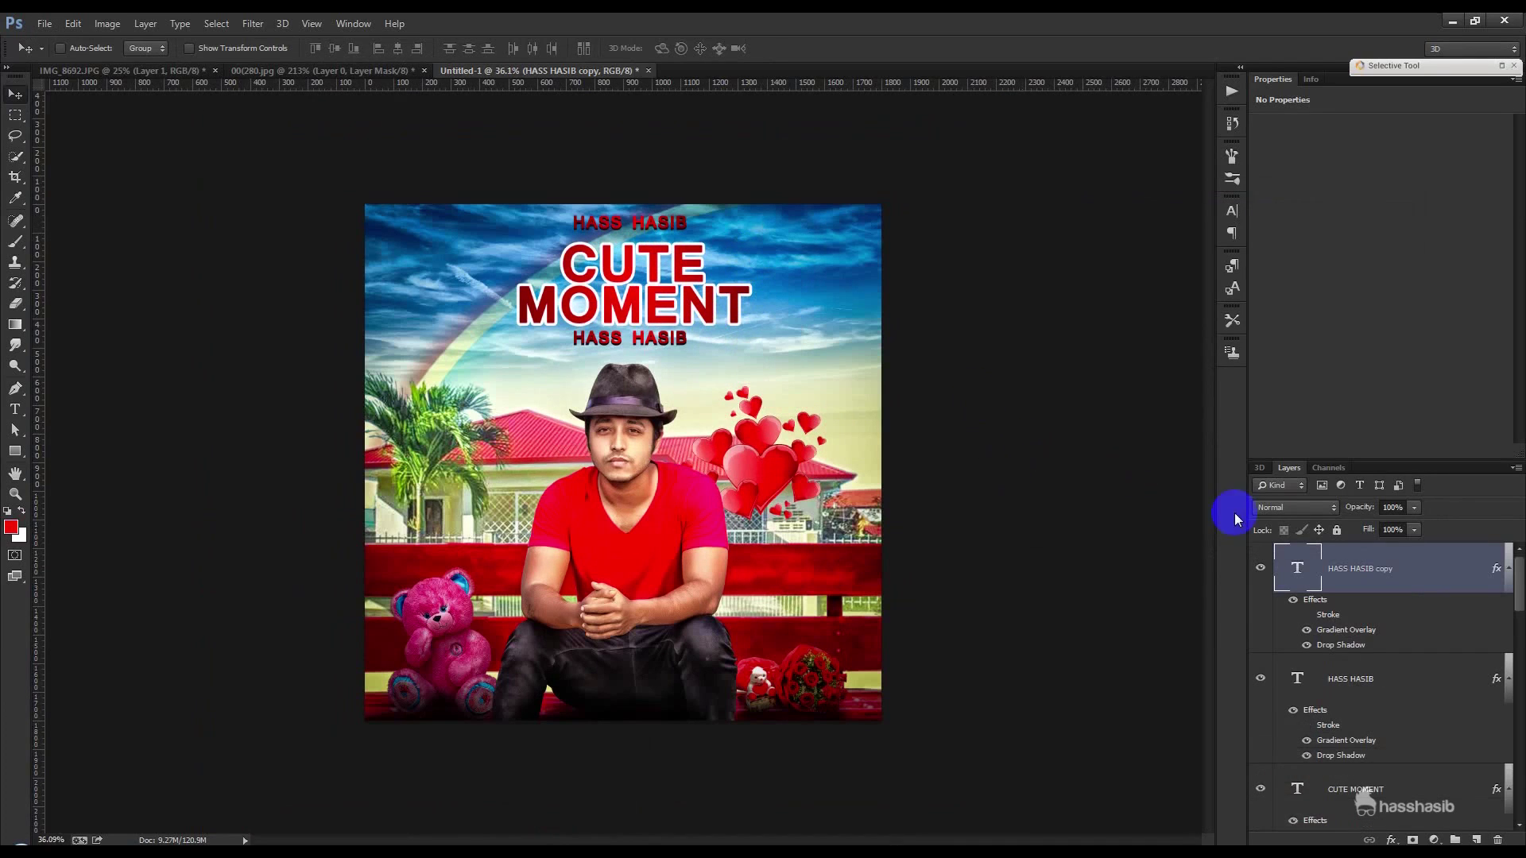
double_click(1287, 567)
type("GRA")
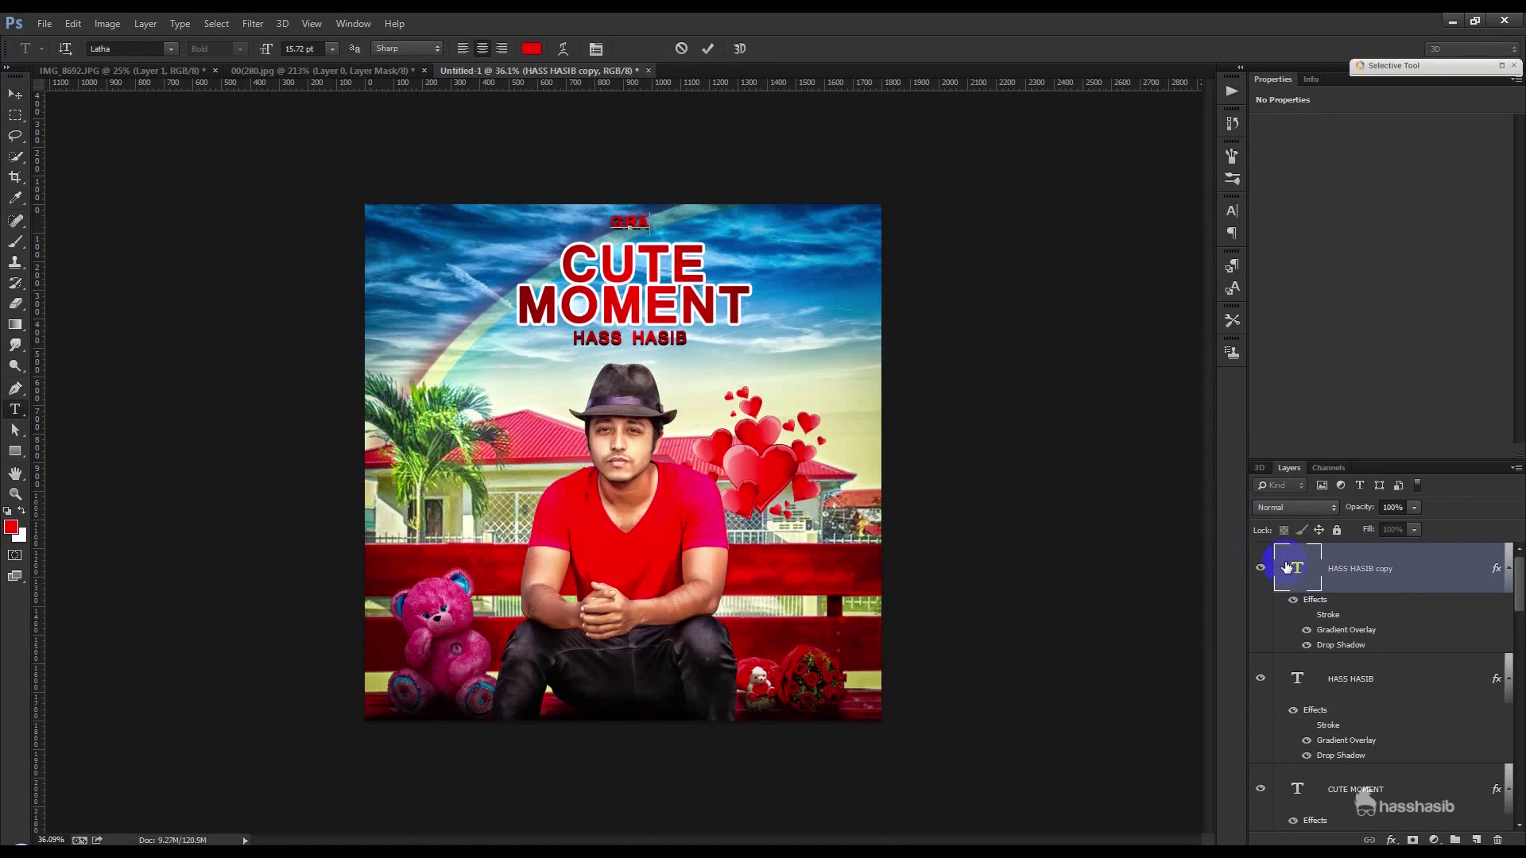
type("PHIC")
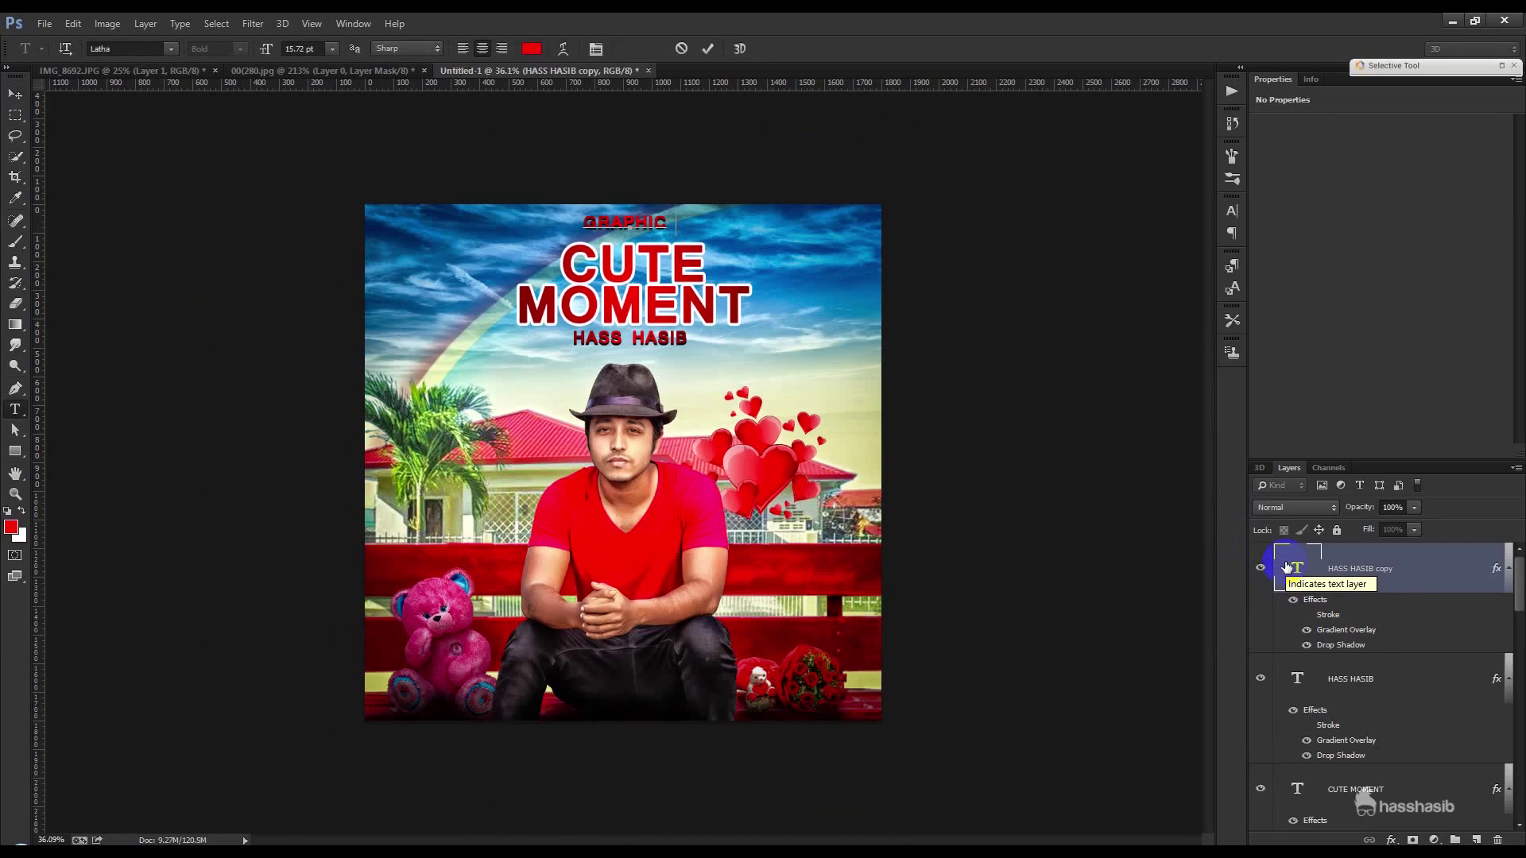
type(" HOME")
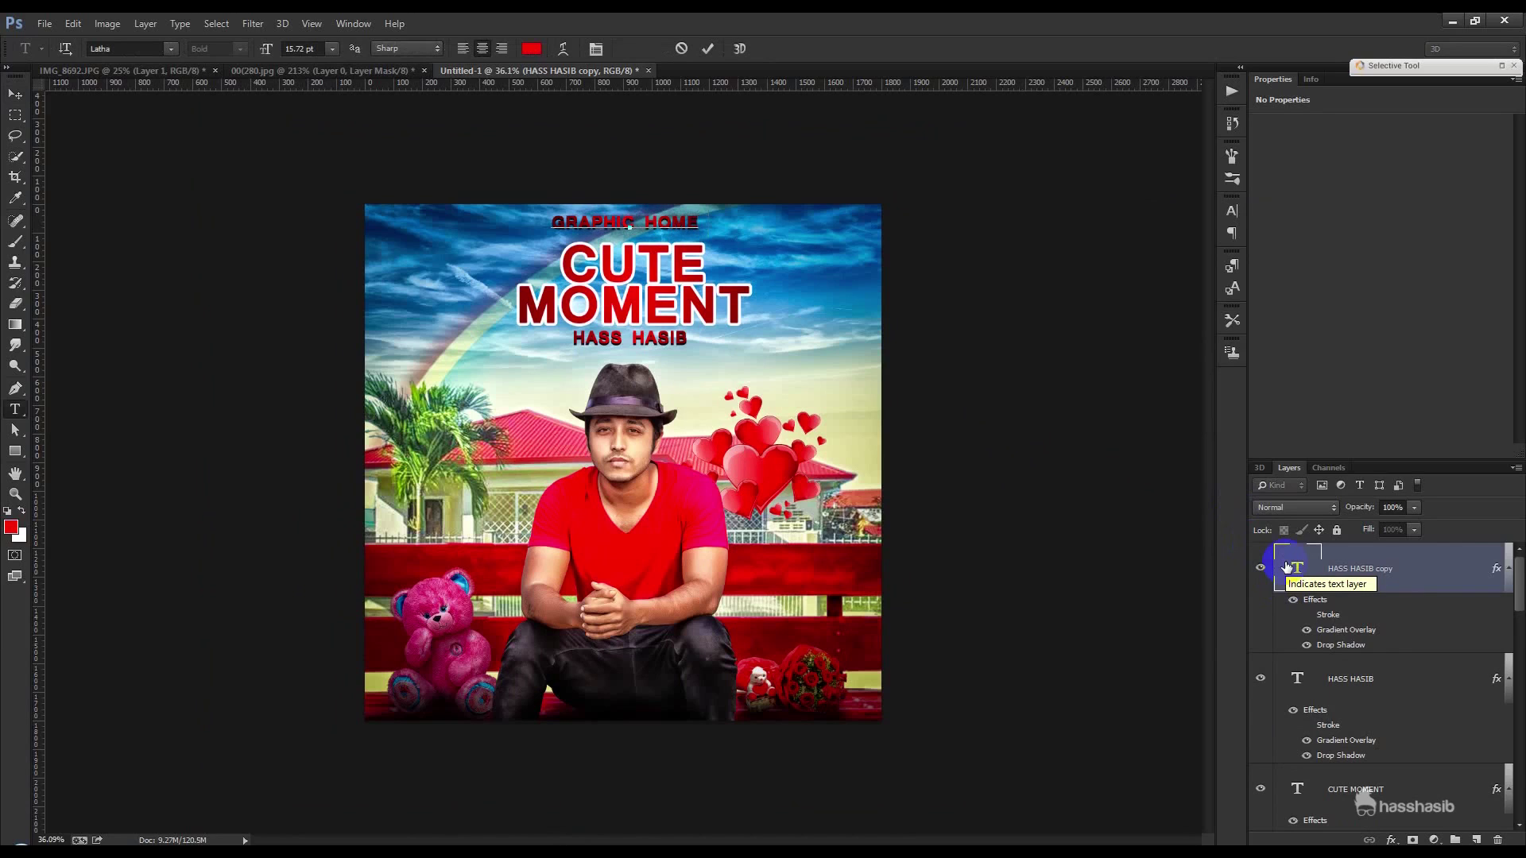
type(" PHONE")
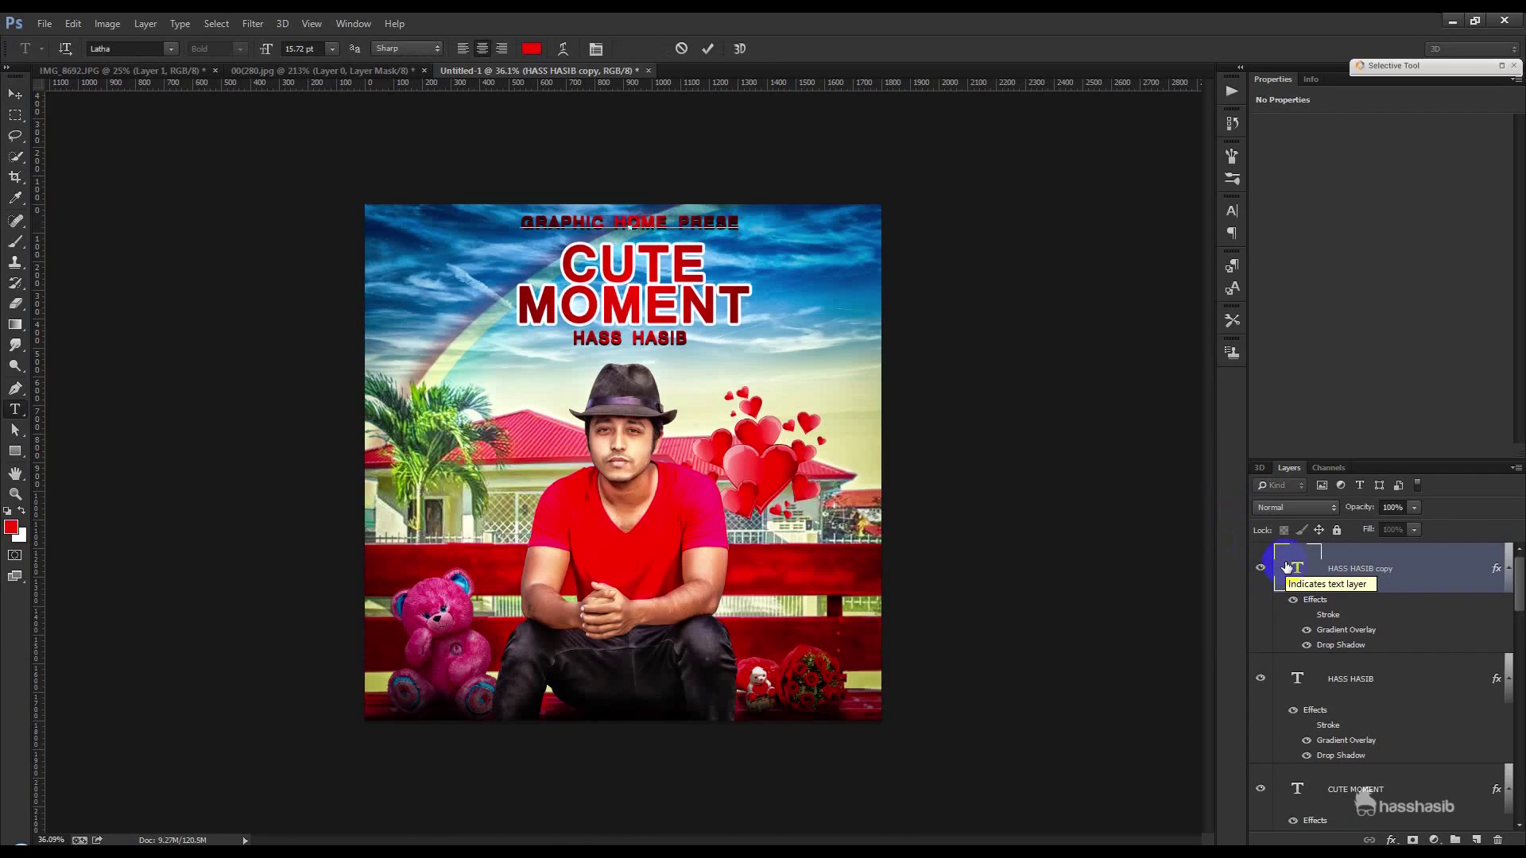
type("NT")
- Change the text color of "GRAPHIC HOME PRESENT" to black
double_click(1288, 567)
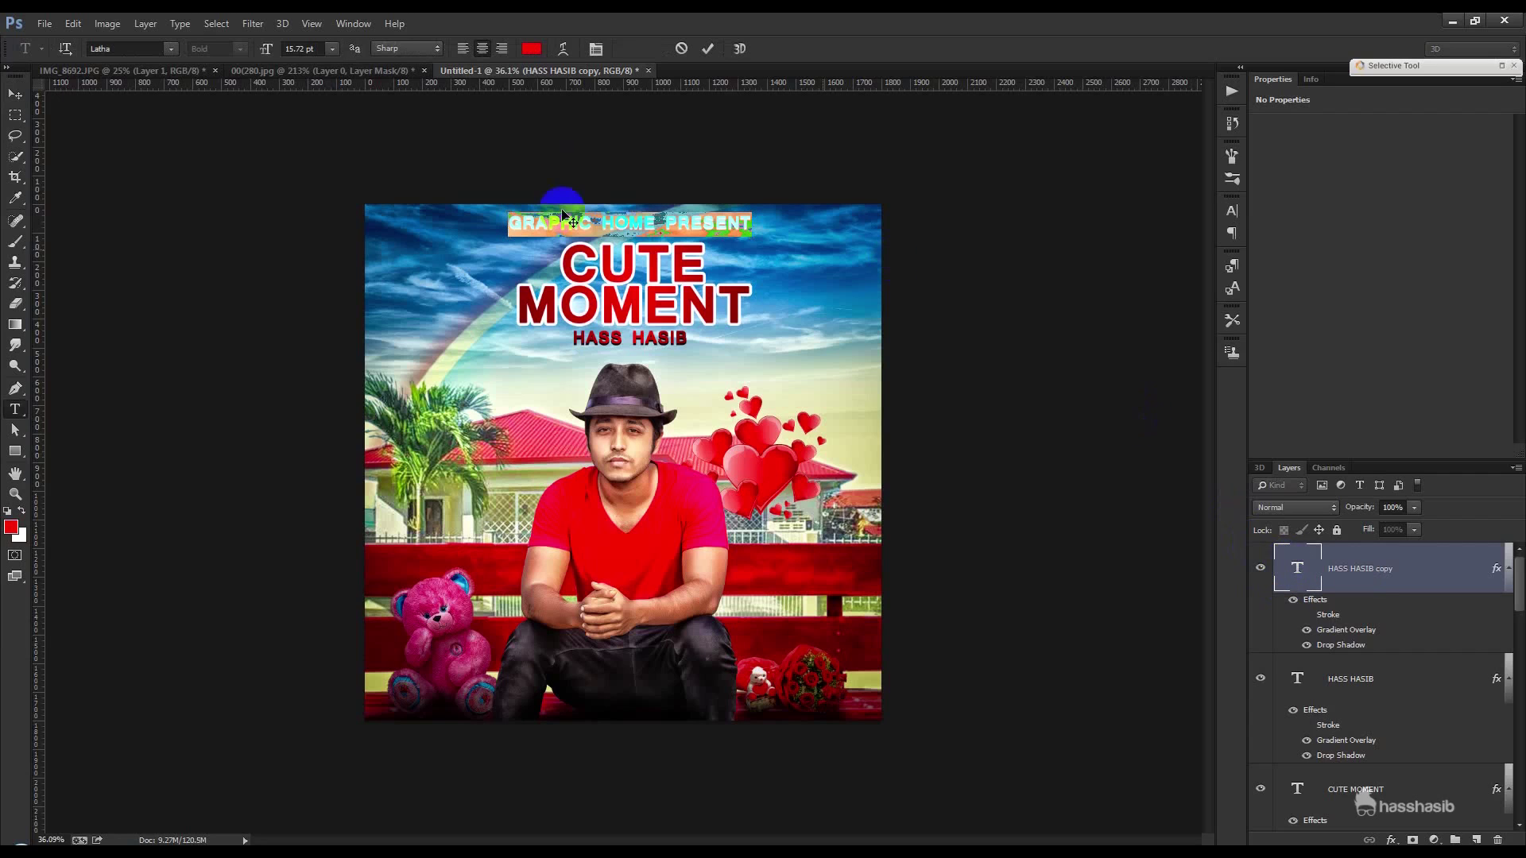
left_click(532, 49)
left_click_drag(1145, 368, 964, 509)
left_click(1408, 253)
- Delete all layer effects from "GRAPHIC HOME PRESENT" and collapse the effects lists of the other two text layers
left_click_drag(1496, 570, 1498, 833)
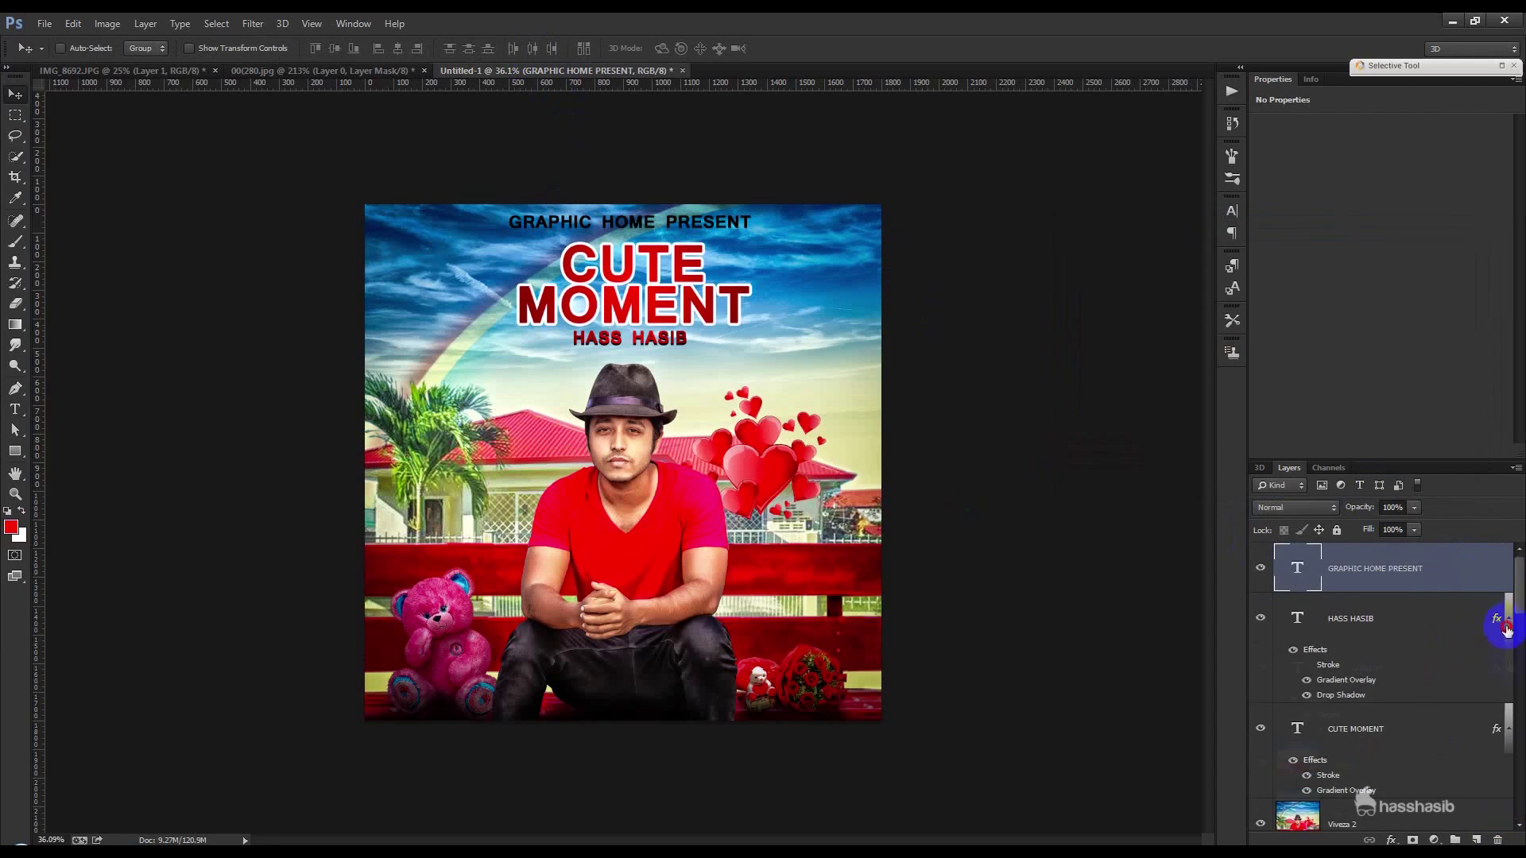
left_click(1508, 624)
left_click(1506, 670)
- Turn off faux bold for the "GRAPHIC HOME PRESENT" text
double_click(1298, 568)
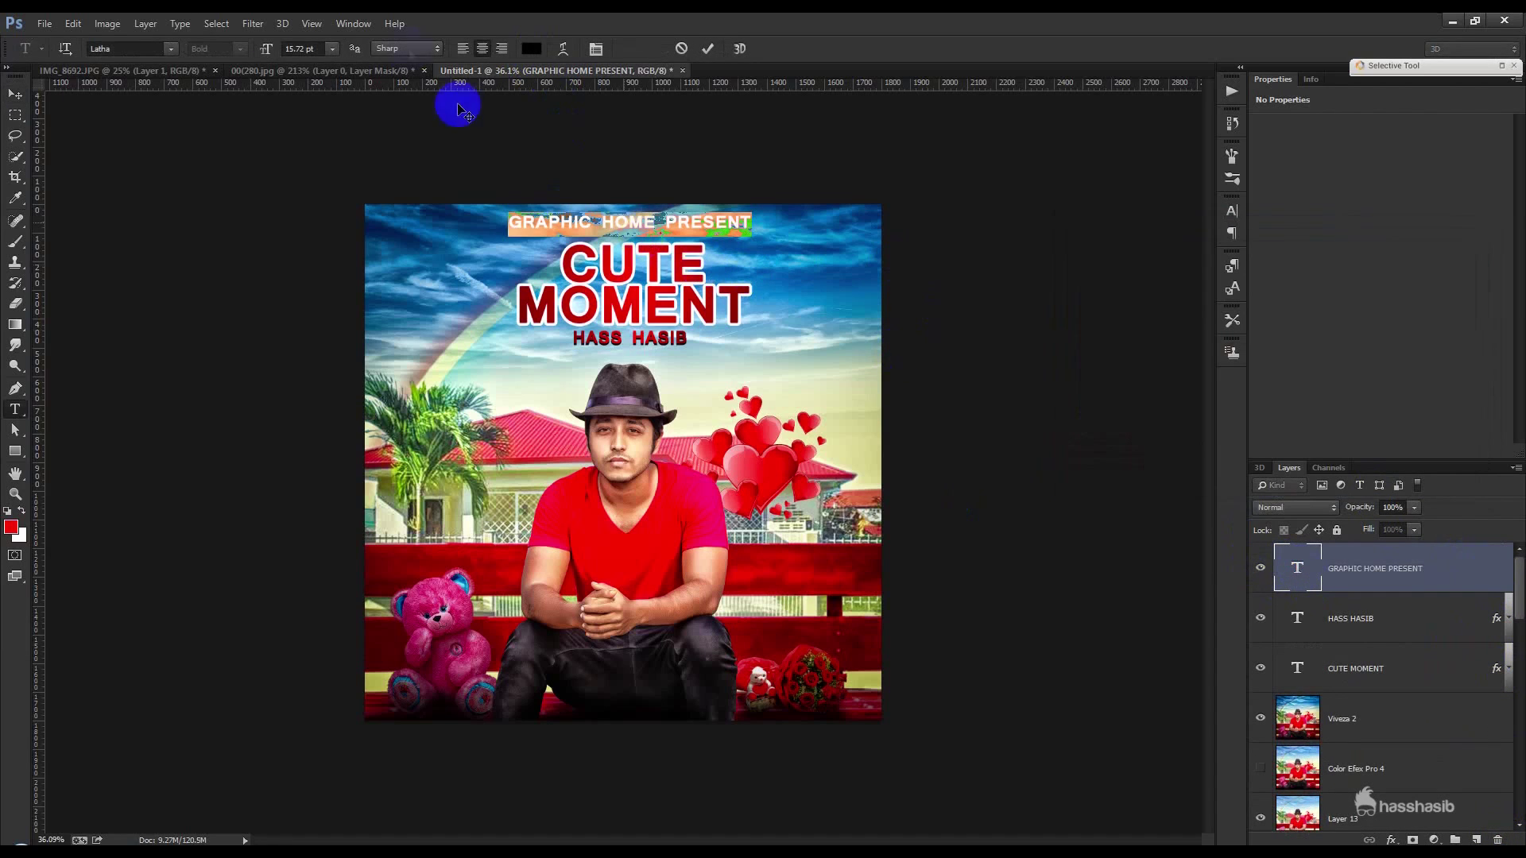
left_click(1232, 211)
left_click(1062, 324)
left_click(1186, 201)
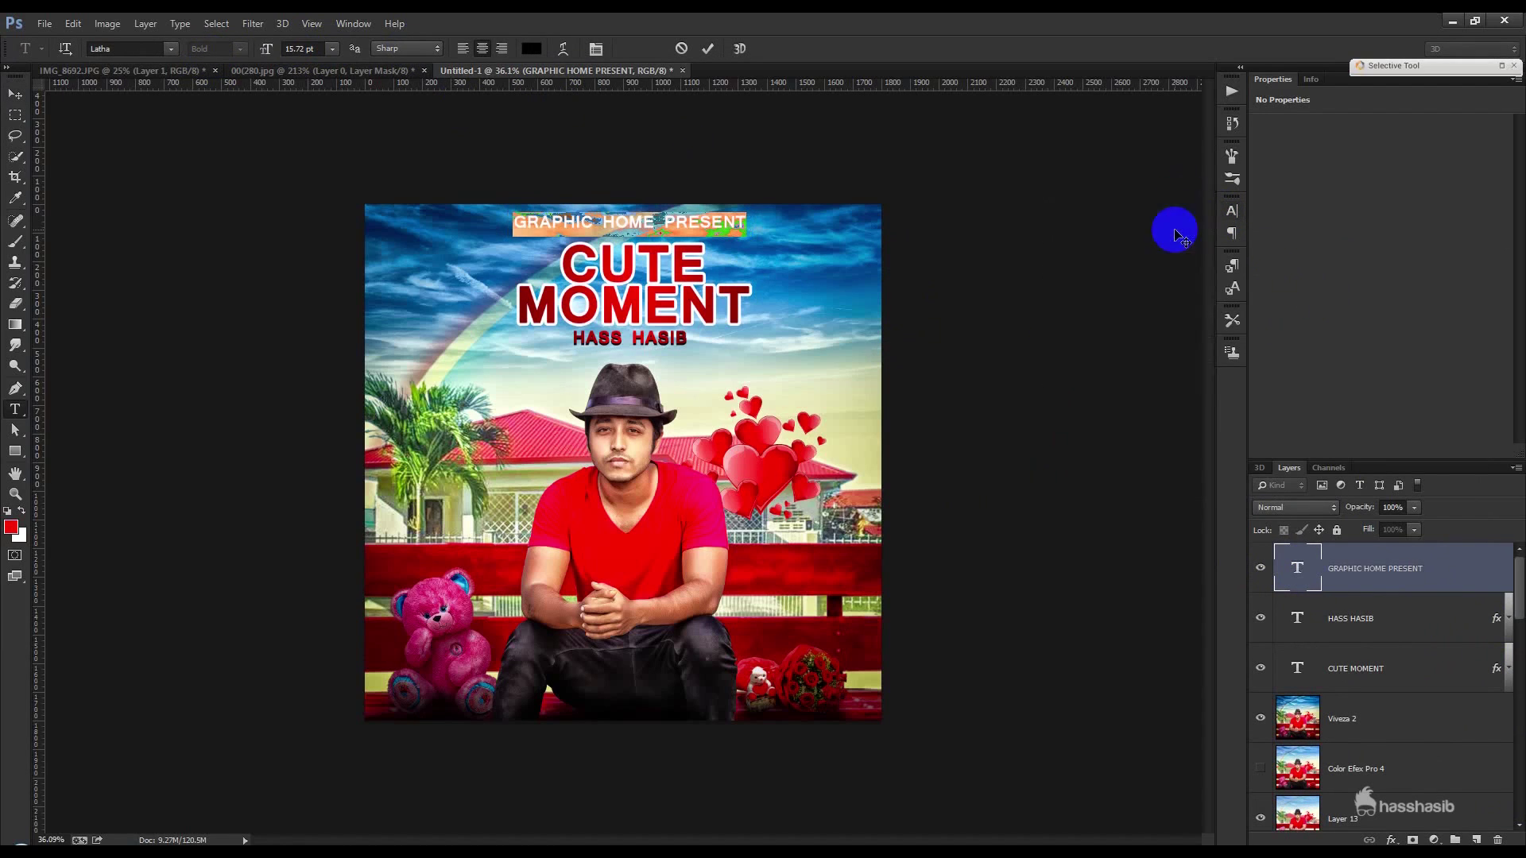
- Set the "GRAPHIC HOME PRESENT" text in the License Plate font at 12 pt
key("Down")
key("Down")
key("Down")
key("Down")
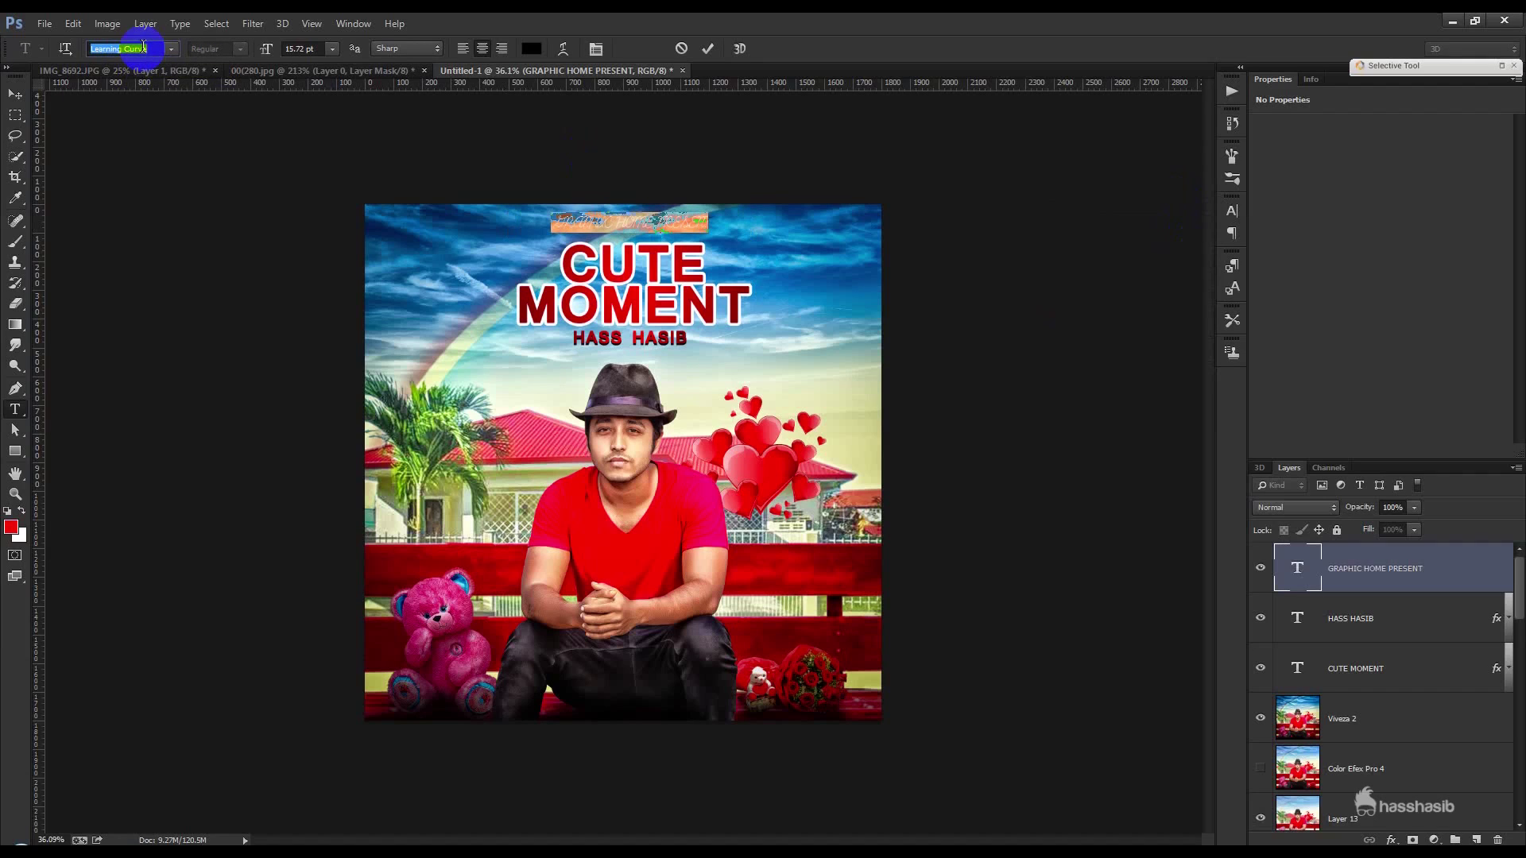
key("Down")
key("Down")
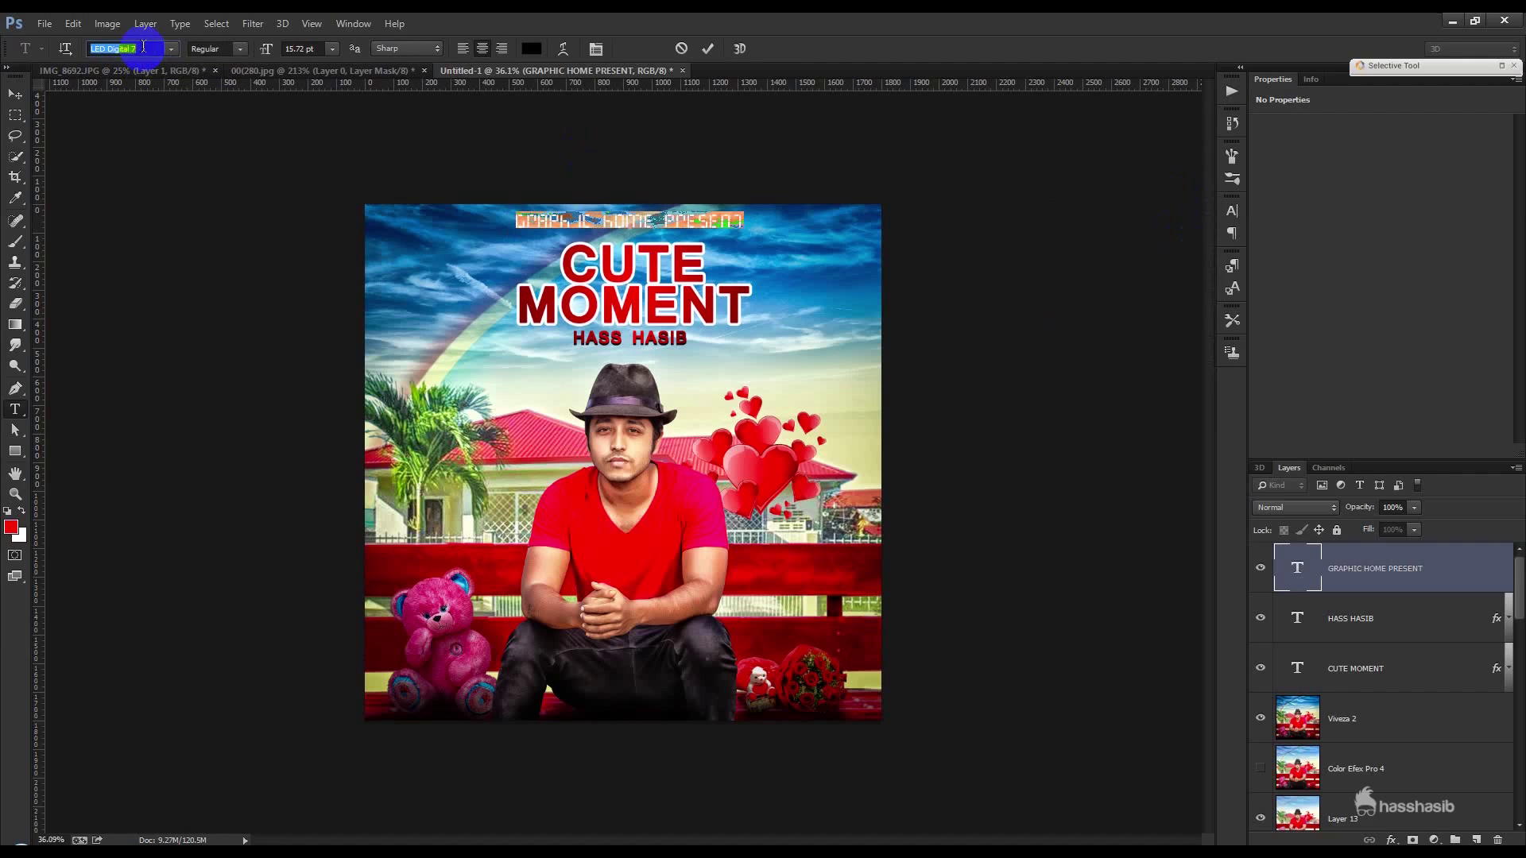
key("Down")
key("Down")
key("Down")
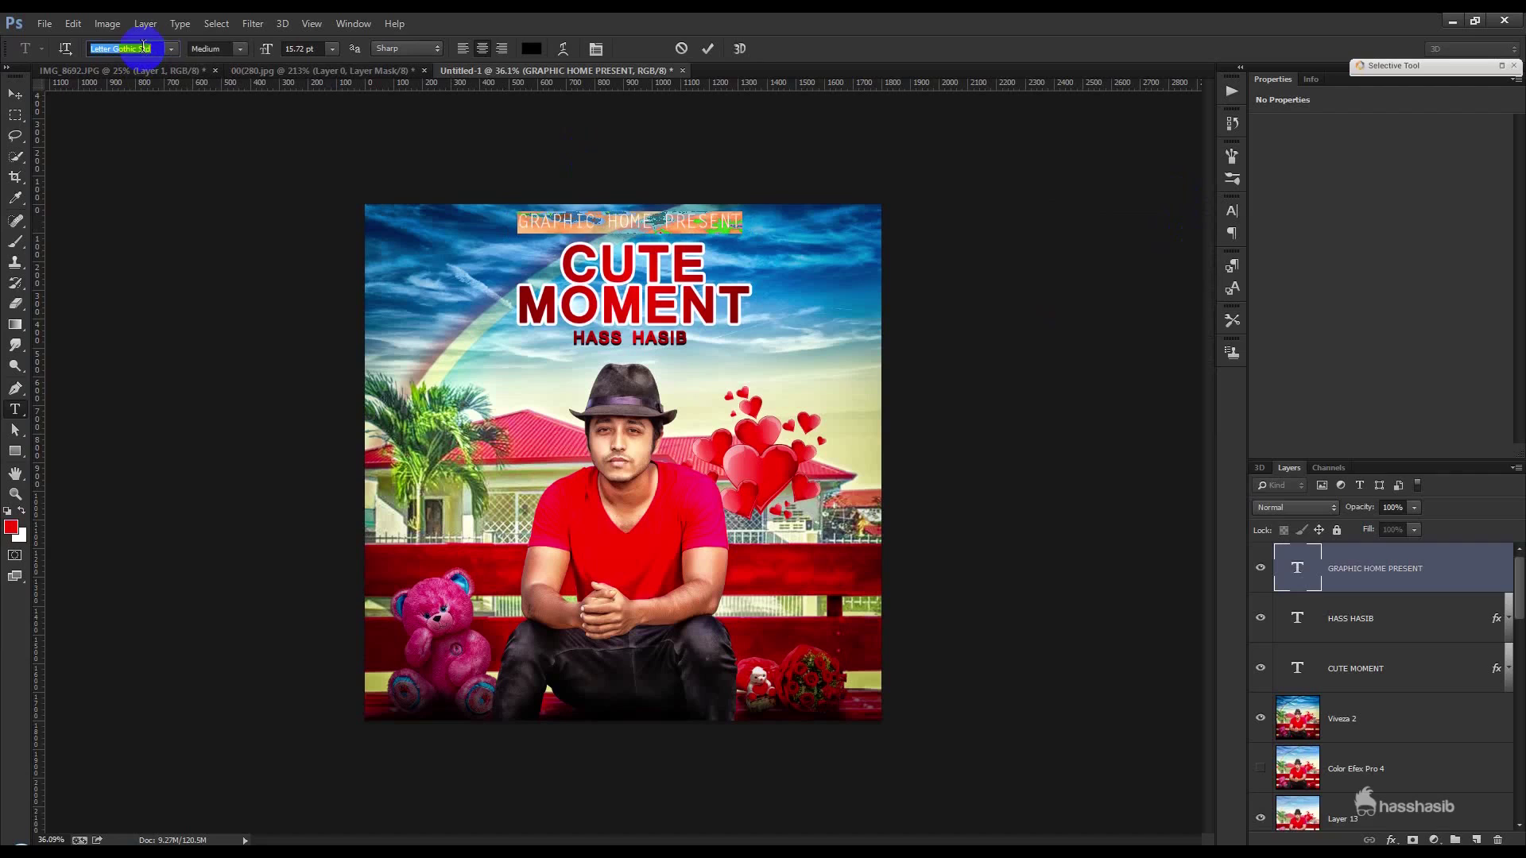
key("Down")
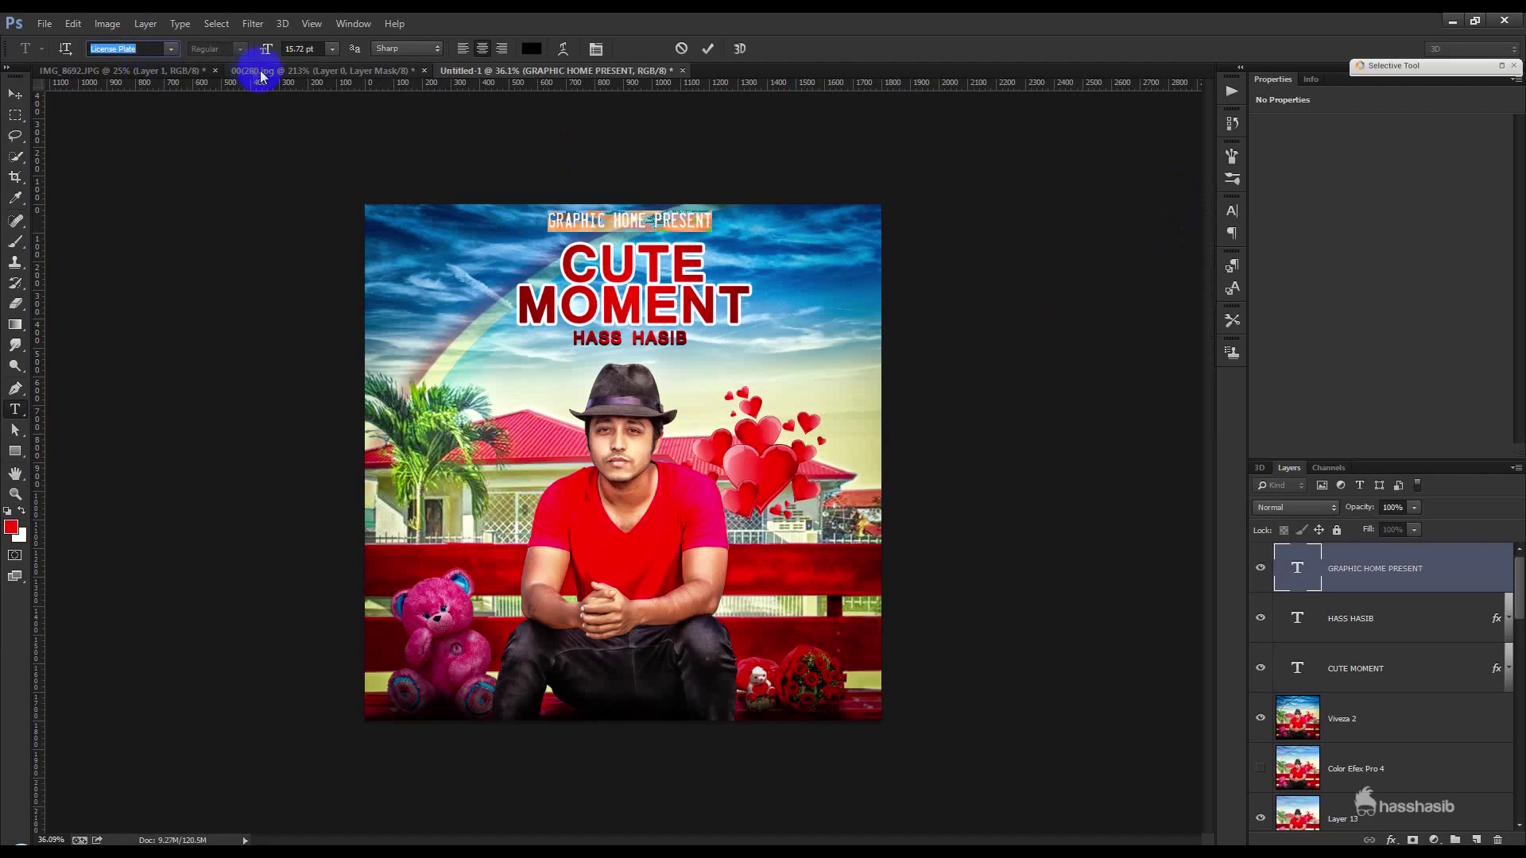
left_click(303, 48)
left_click(341, 50)
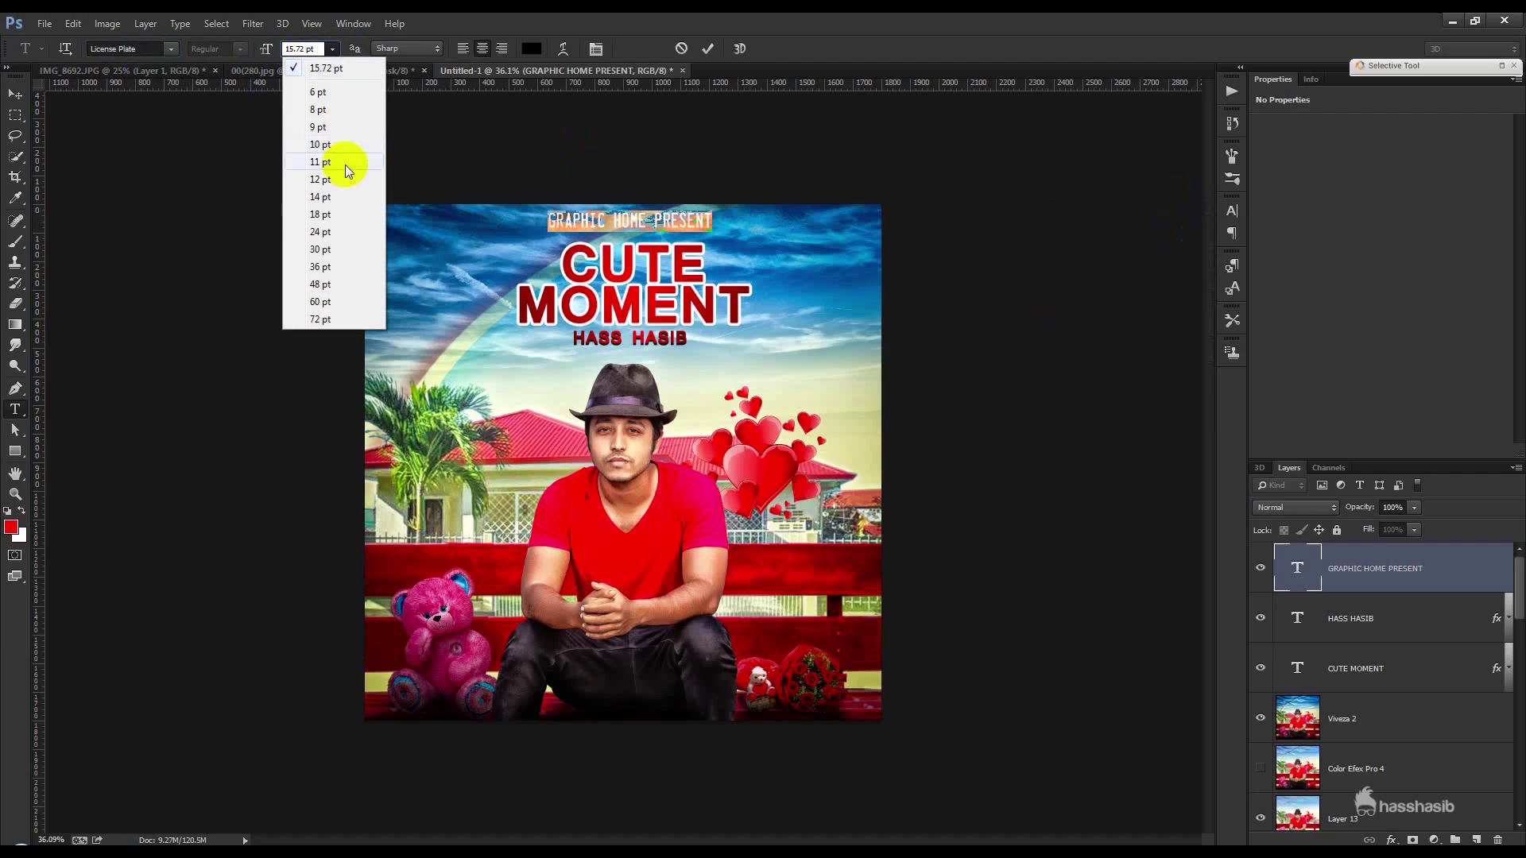
left_click(340, 173)
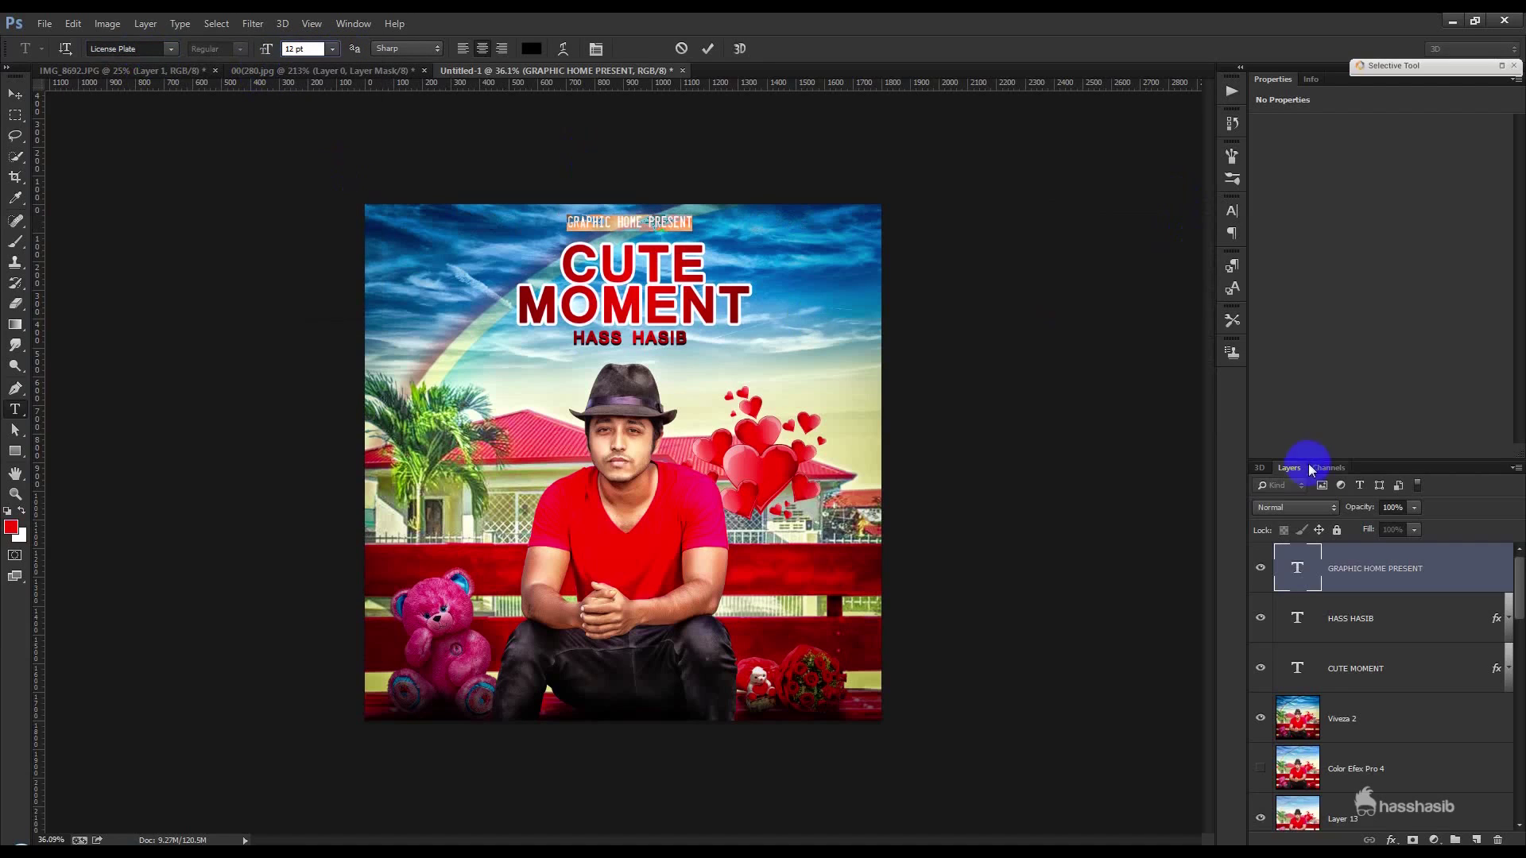
- Widen the tracking of "GRAPHIC HOME PRESENT" to 298 and move the line slightly down toward the title
left_click(1236, 219)
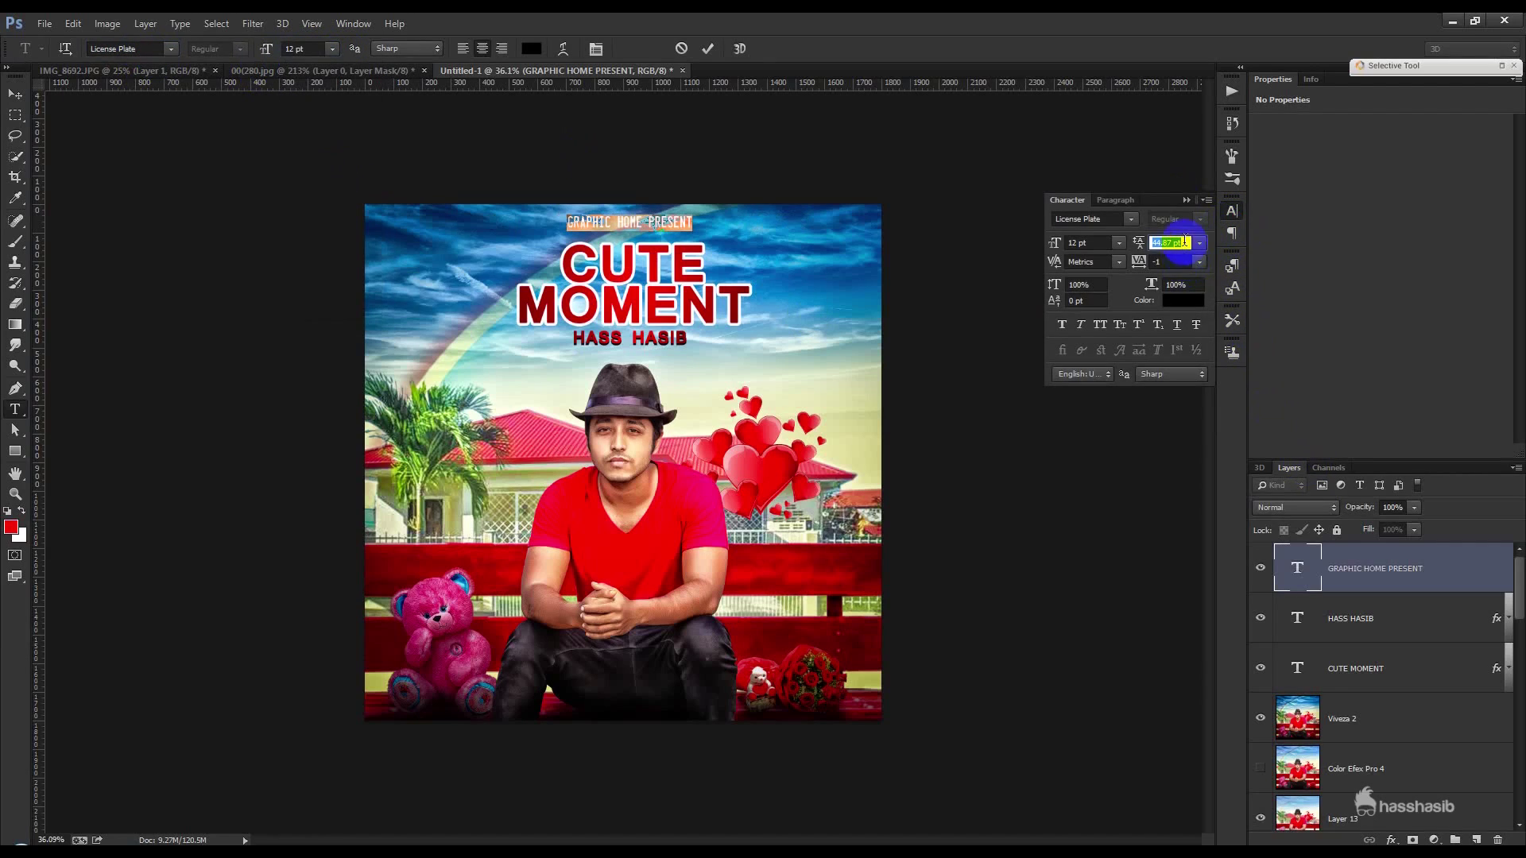
left_click(1178, 262)
key("shift+Up")
key("shift+Up")
key("shift+Up")
key("shift+Up")
key("shift+Up")
key("shift+Up")
key("shift+Up")
key("shift+Up")
key("shift+Up")
key("shift+Up")
key("shift+Up")
key("shift+Up")
key("shift+Up")
key("shift+Up")
key("shift+Up")
key("shift+Up")
key("shift+Up")
key("shift+Up")
key("shift+Up")
key("shift+Up")
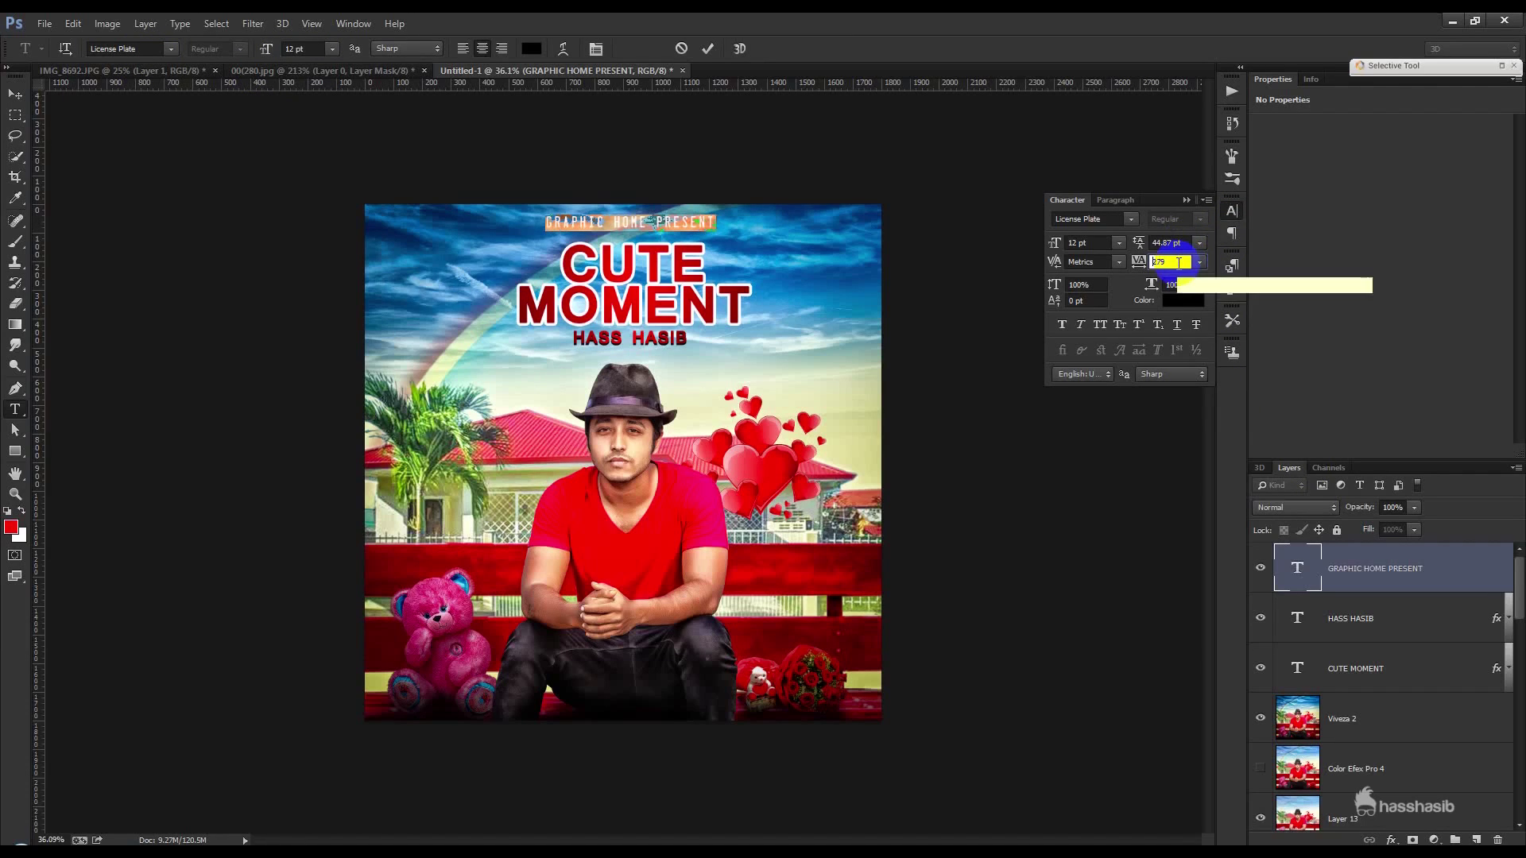
left_click(1227, 213)
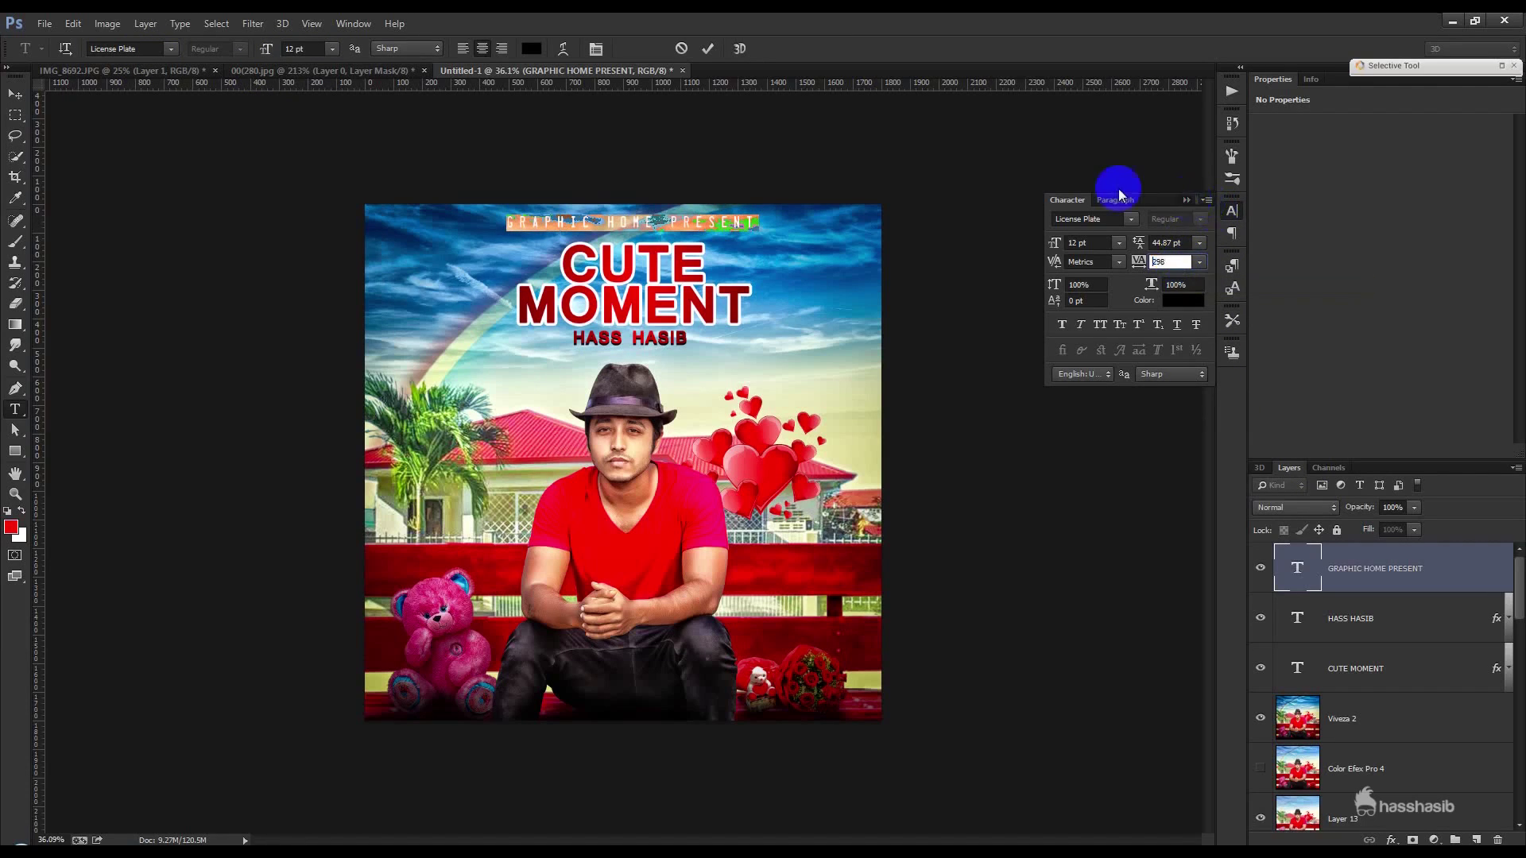
left_click(706, 50)
key("v")
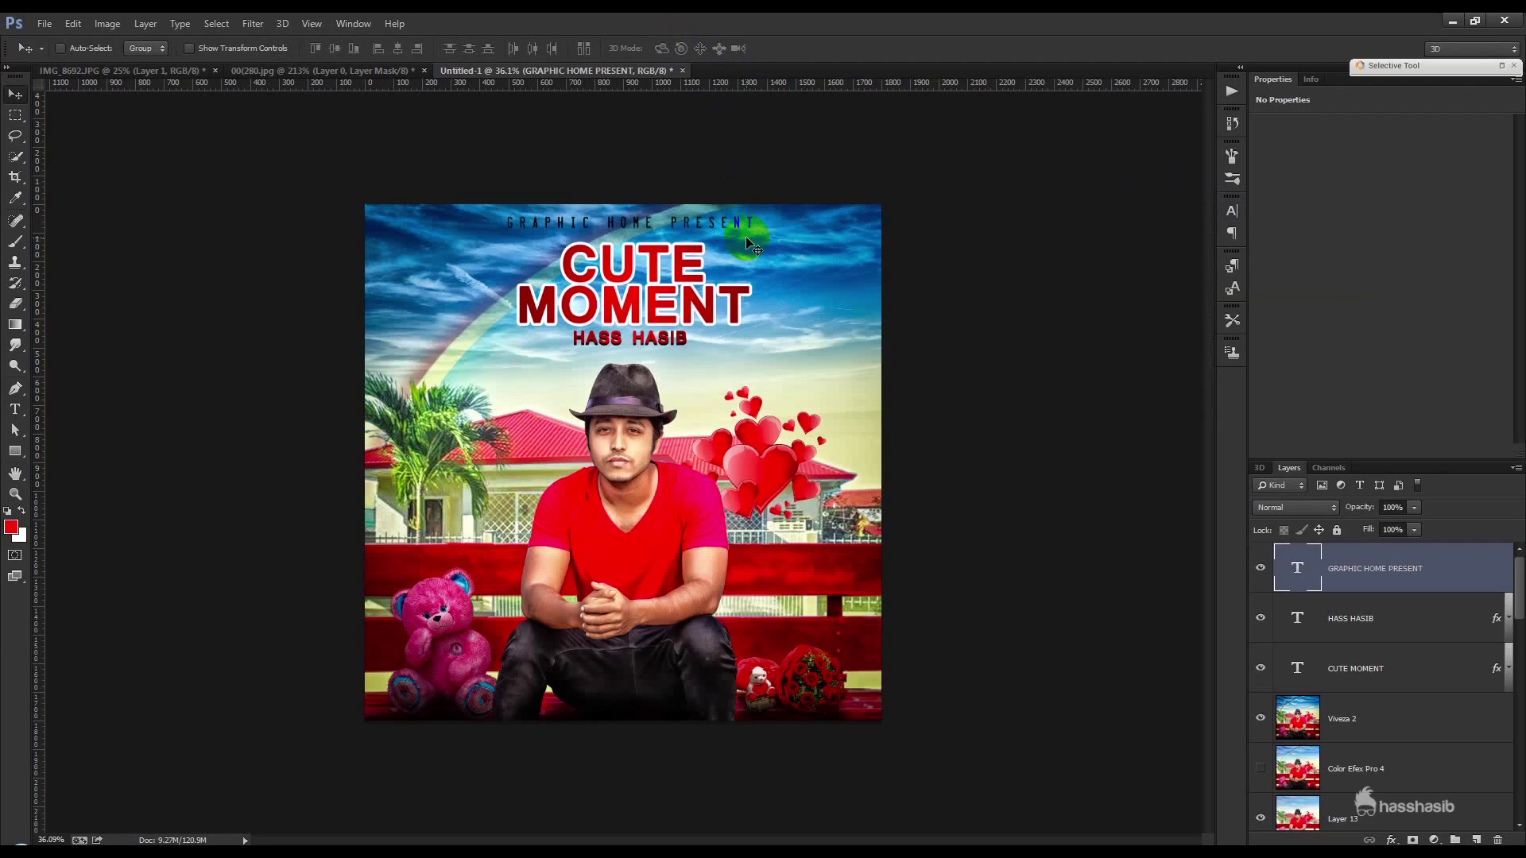
left_click_drag(746, 237, 751, 254)
- Change the "GRAPHIC HOME PRESENT" text color to white (ffffff) and commit the edit
double_click(1294, 586)
left_click(531, 49)
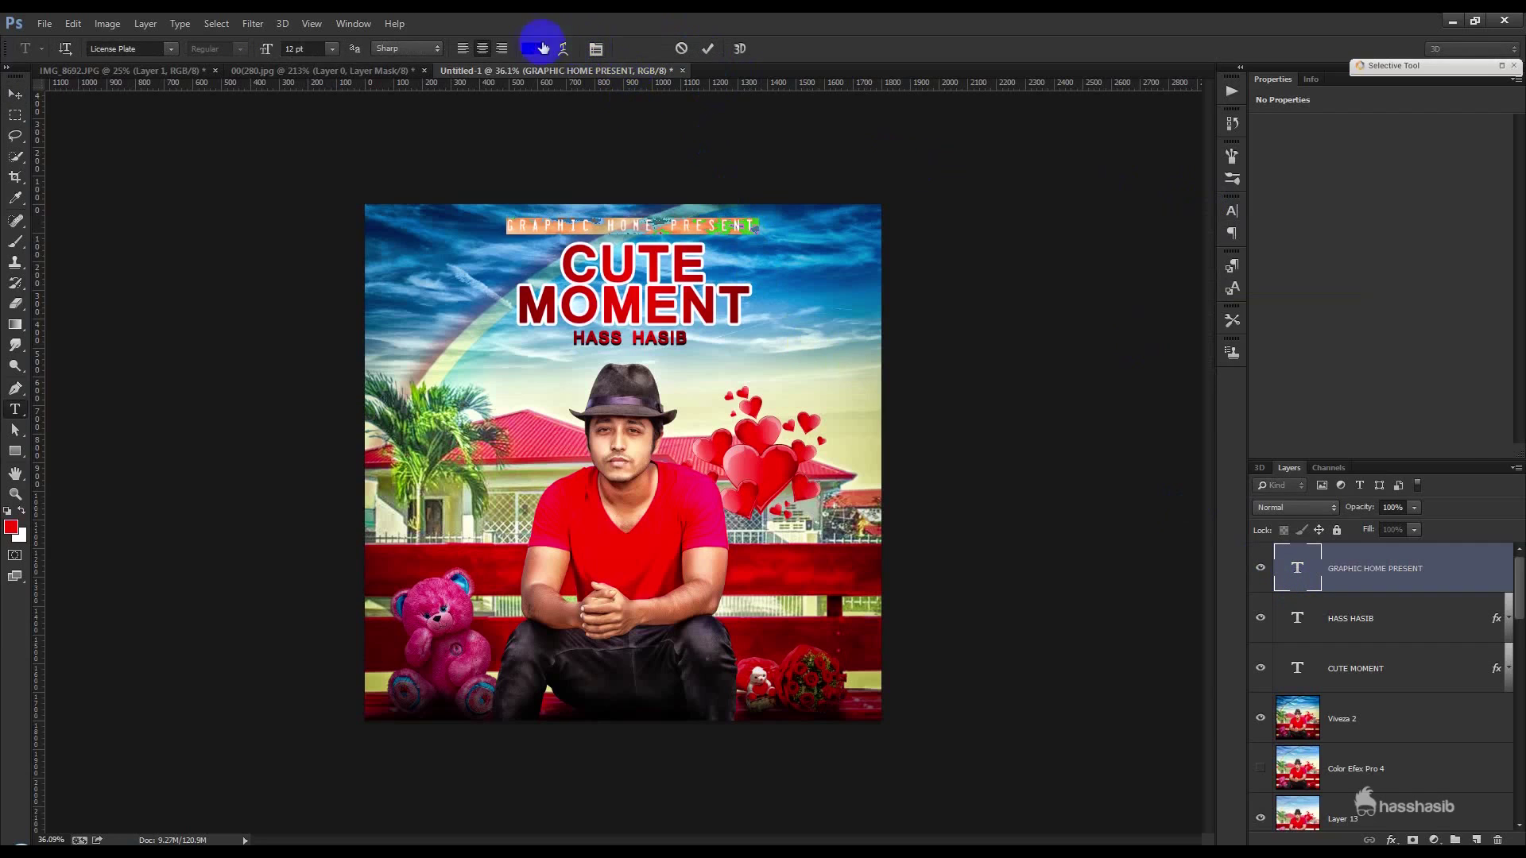
left_click(823, 394)
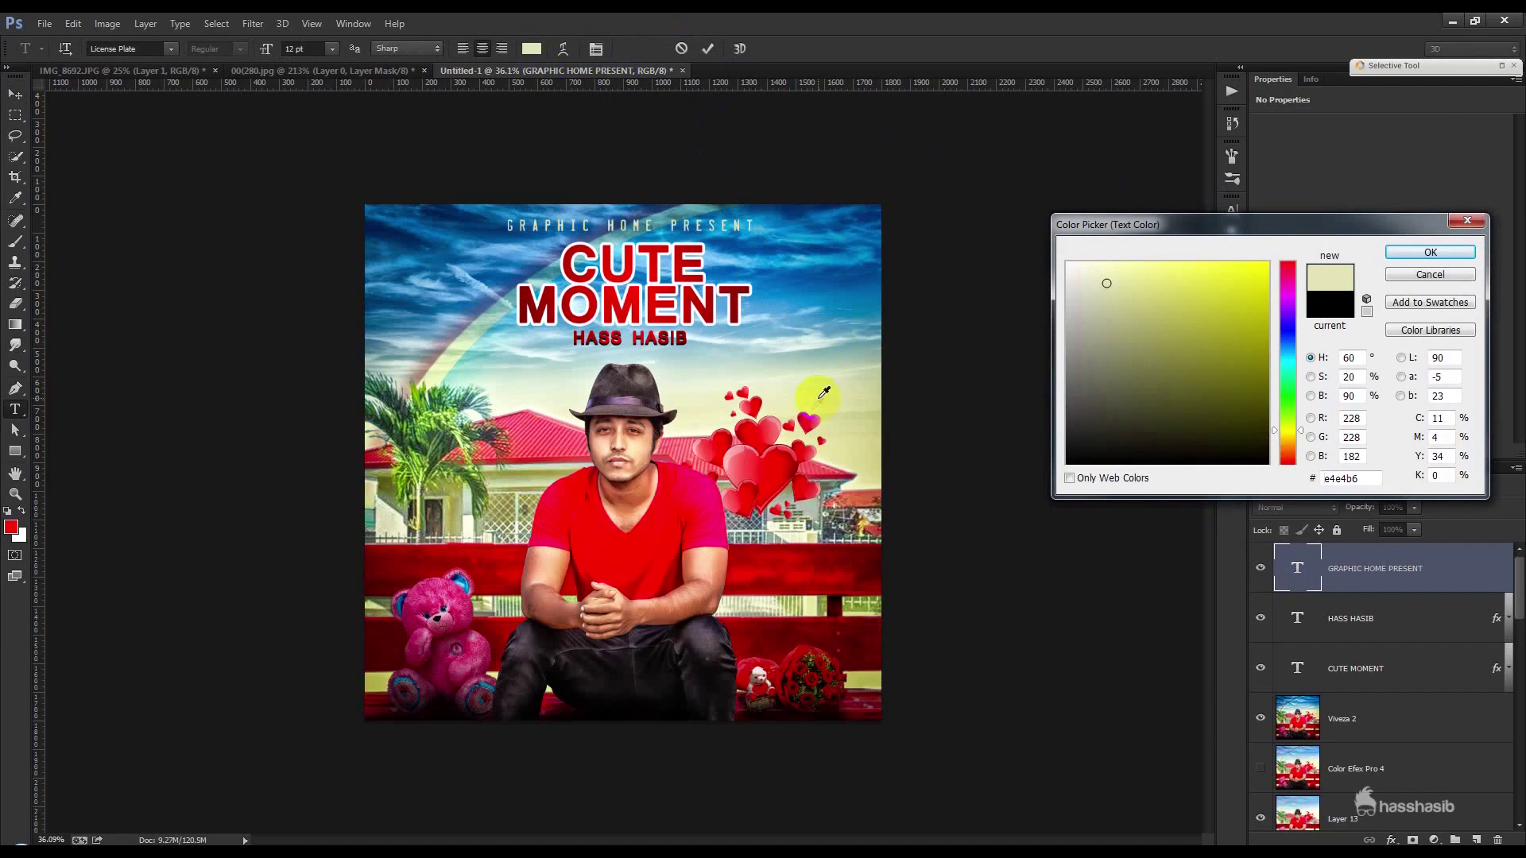
left_click(688, 517)
left_click_drag(1198, 368, 904, 157)
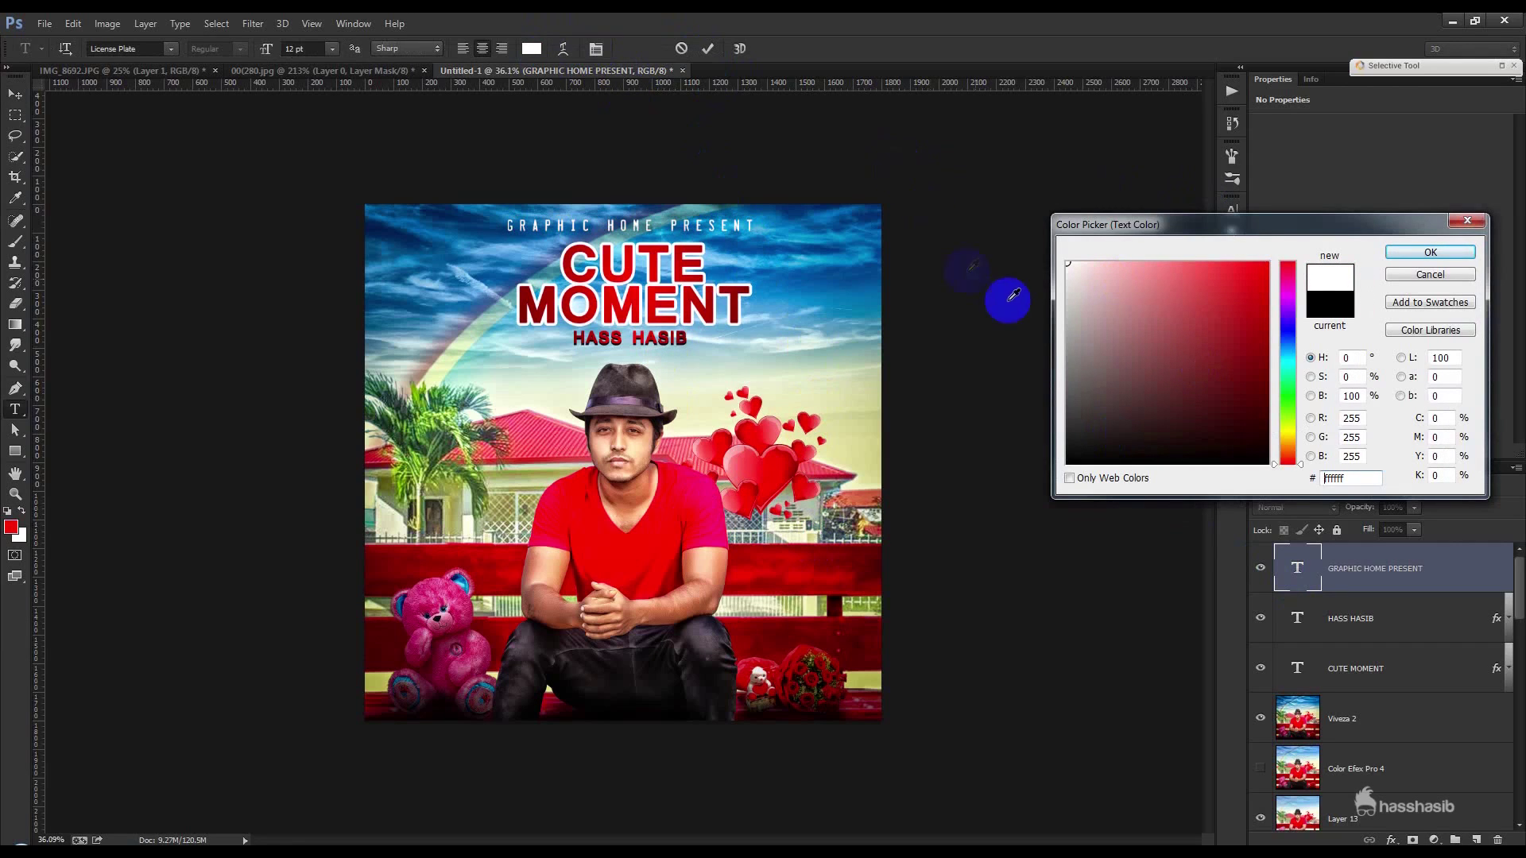
left_click(1430, 252)
left_click(708, 50)
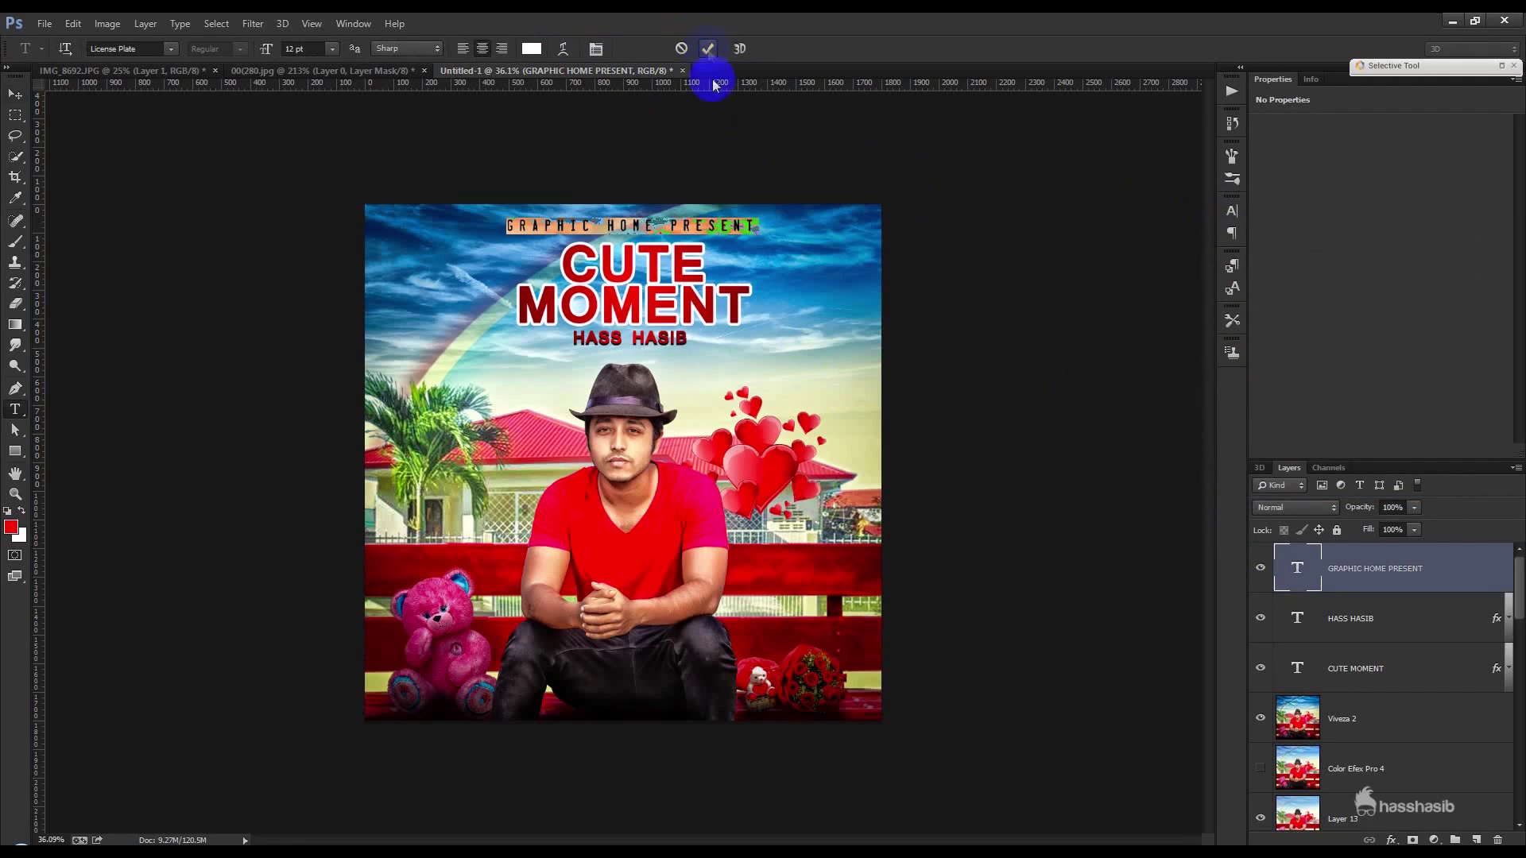
- Scale down the "GRAPHIC HOME PRESENT" line and center it just above the word "CUTE"
key("v")
left_click_drag(716, 235, 803, 225)
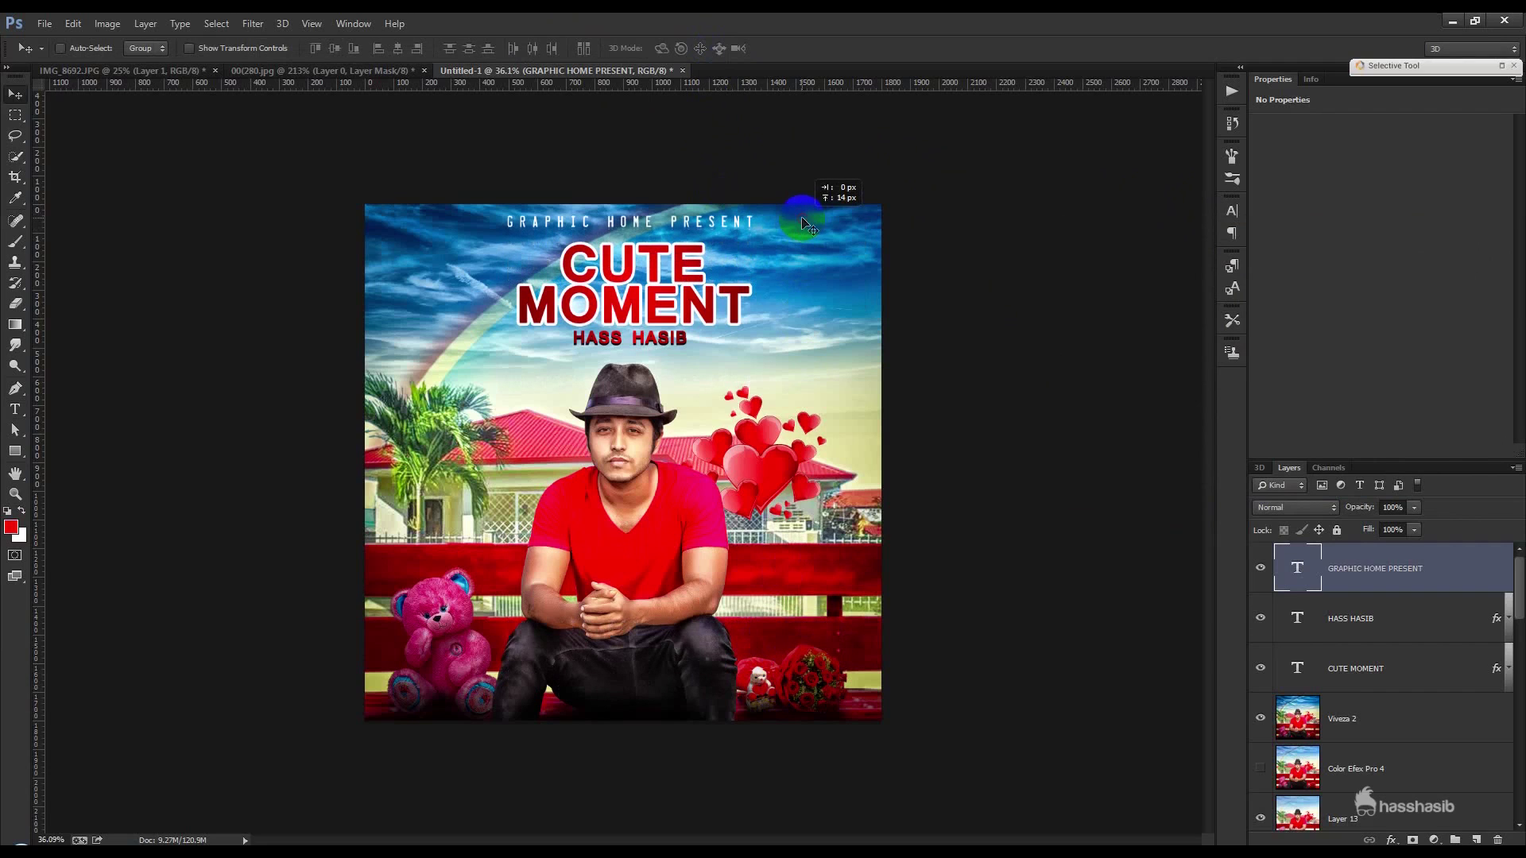
key("ctrl+t")
left_click_drag(761, 232, 725, 240)
key("Return")
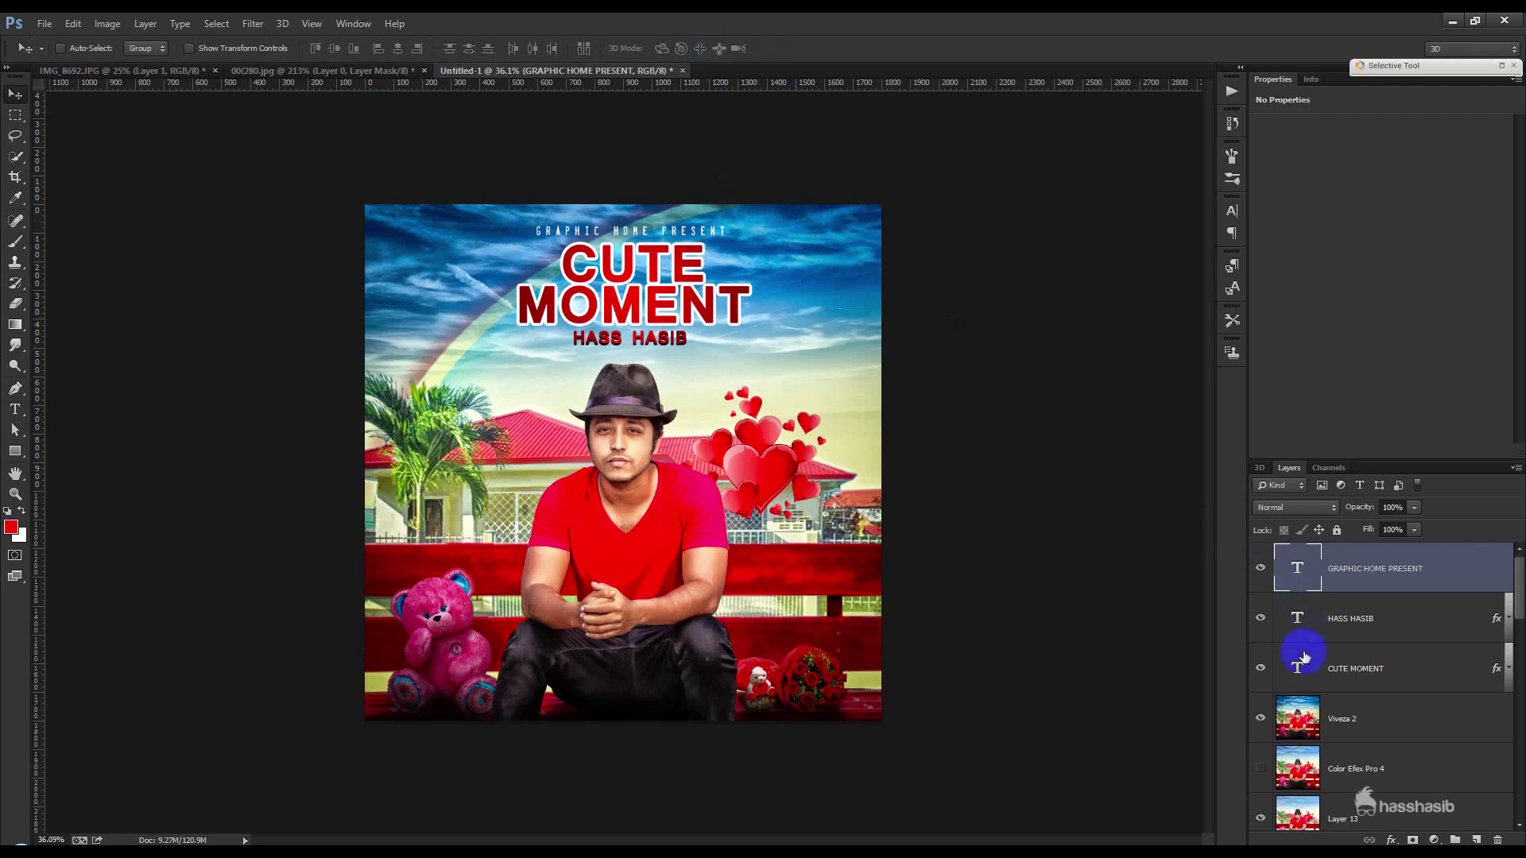
- Set the tracking of the "CUTE MOMENT" title text to 0 and commit the edit
double_click(1299, 669)
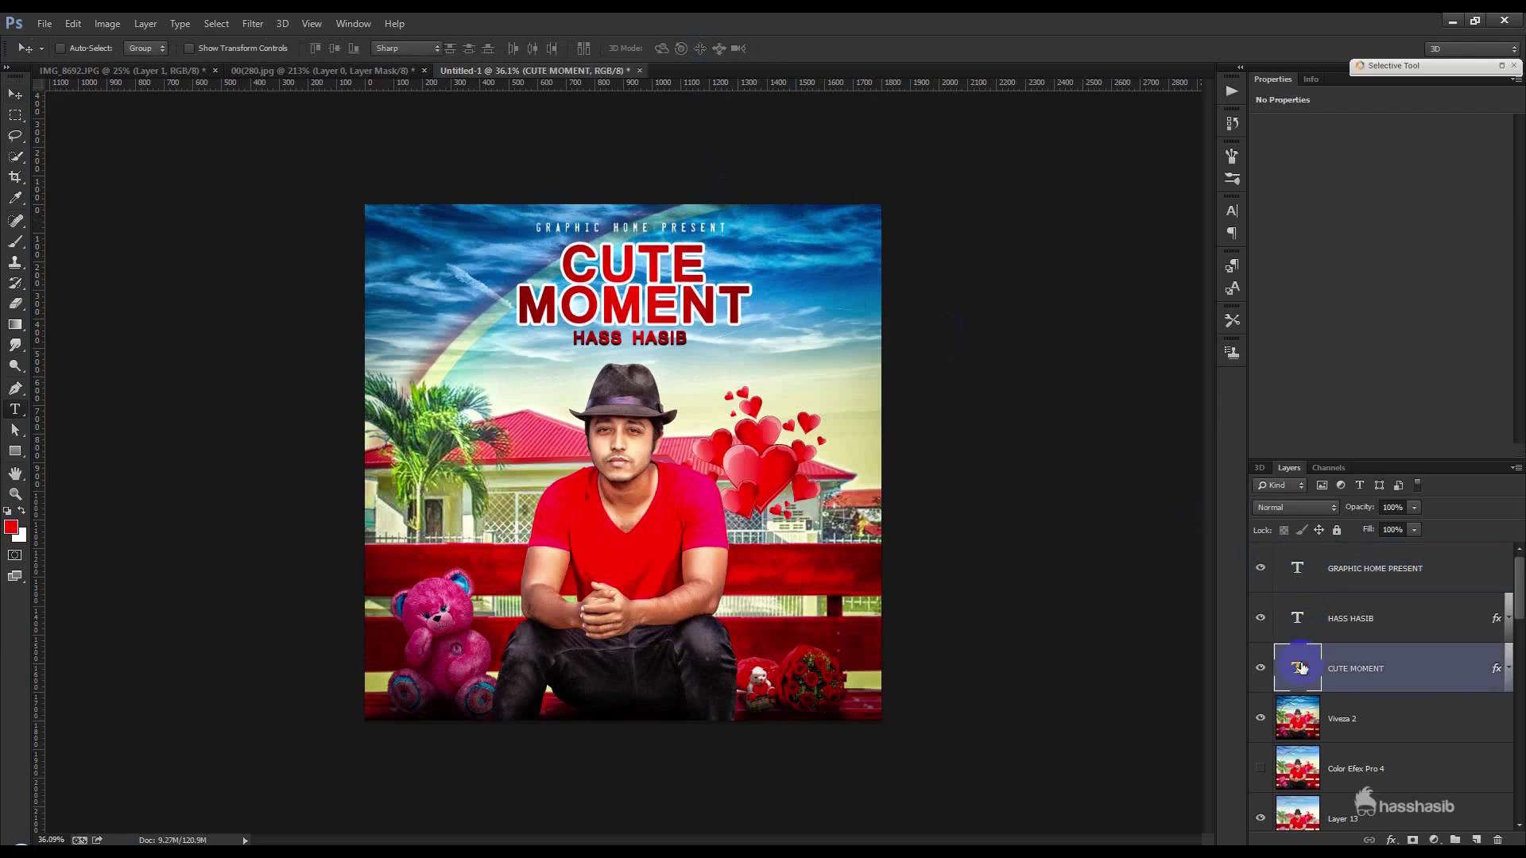
left_click(1232, 210)
left_click(1184, 261)
left_click(1175, 244)
key("Up")
key("Up")
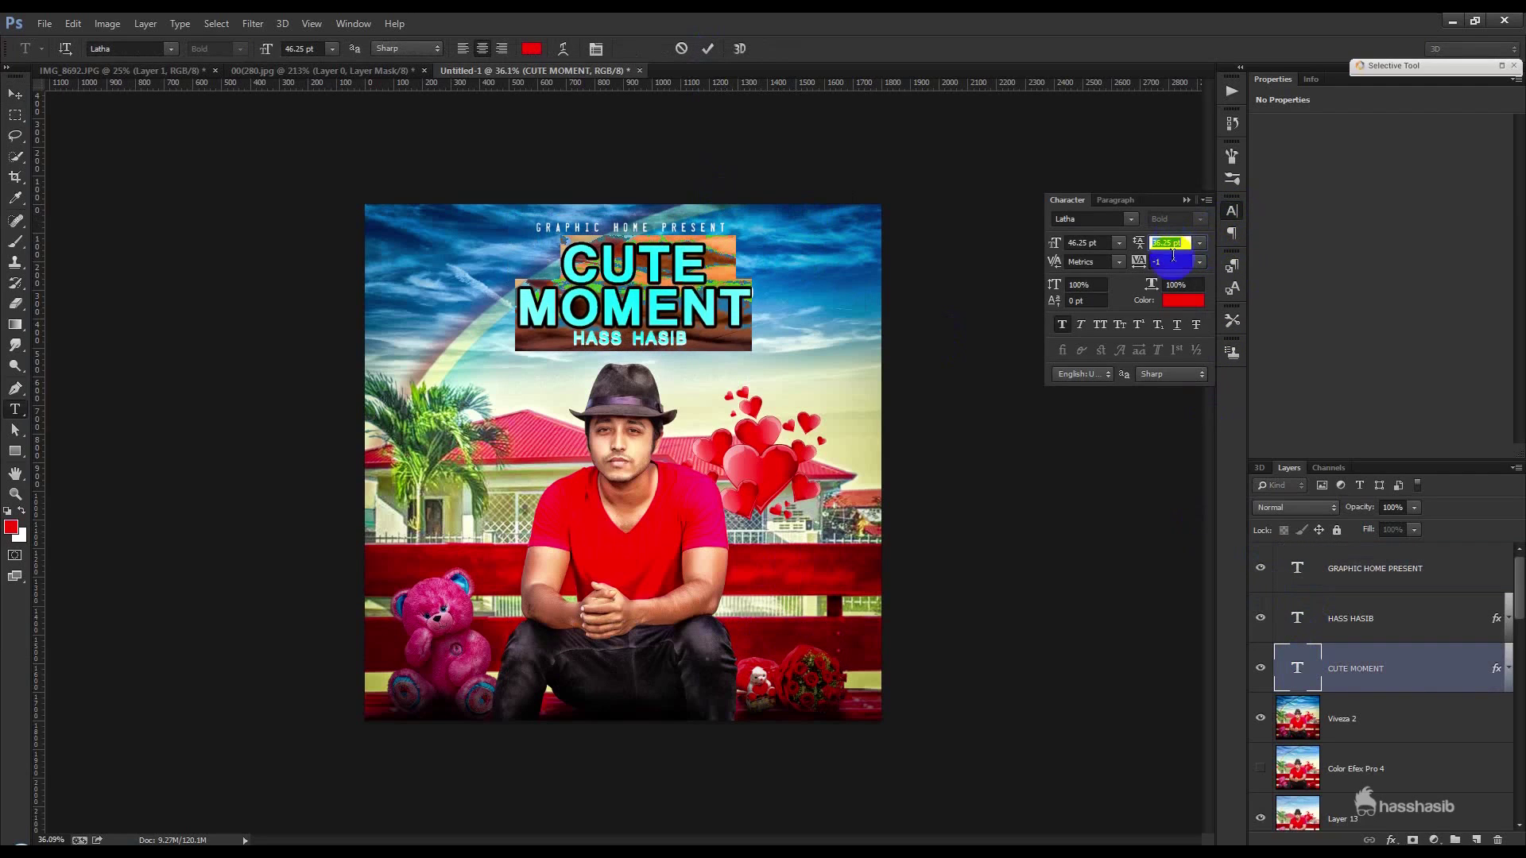
left_click_drag(1173, 262, 1082, 262)
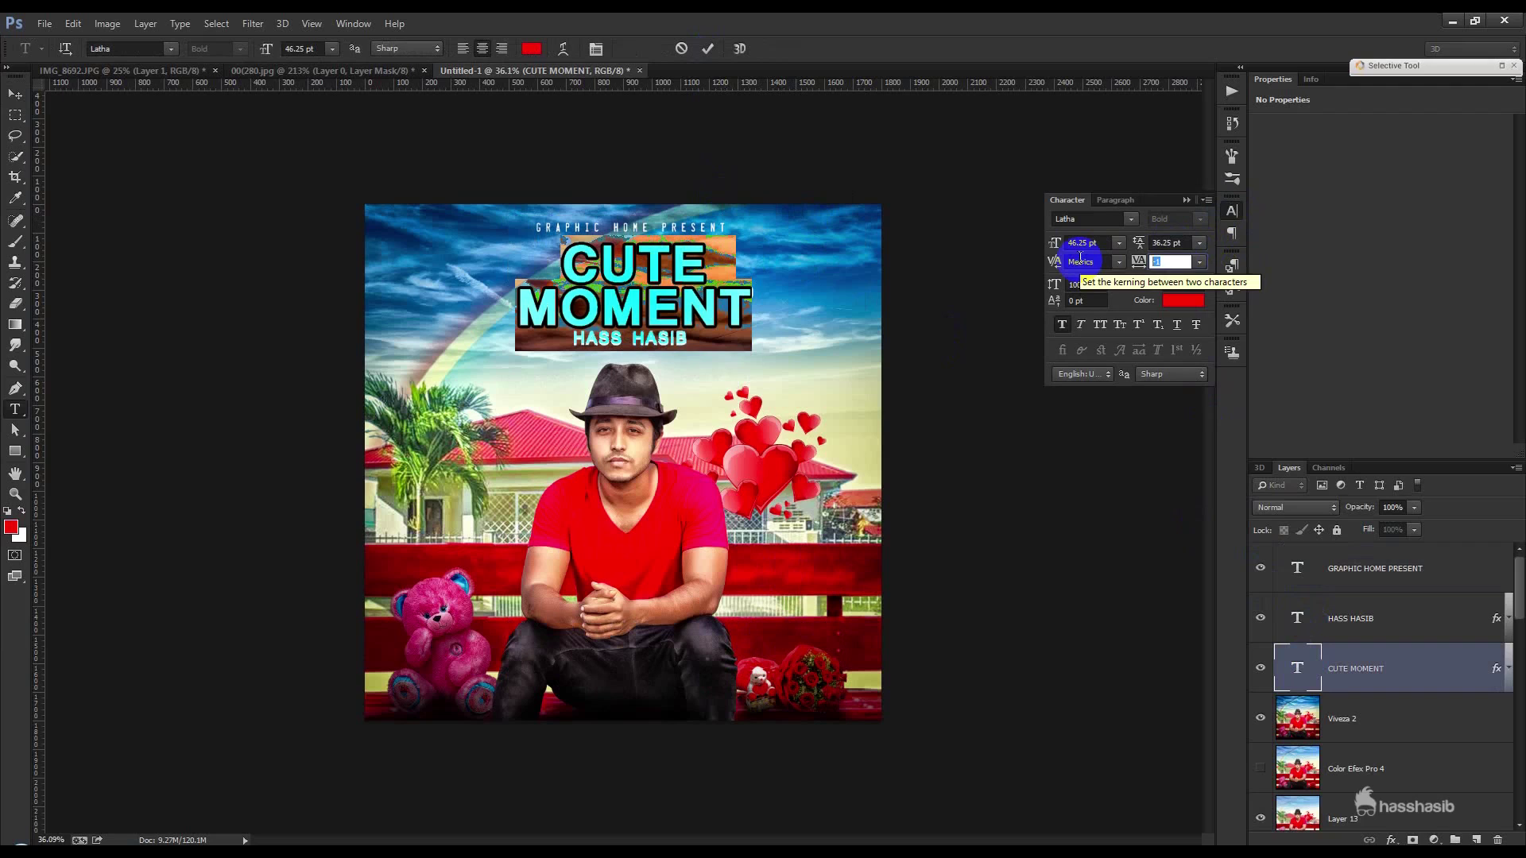
left_click(1183, 262)
type("0")
key("Up")
key("Up")
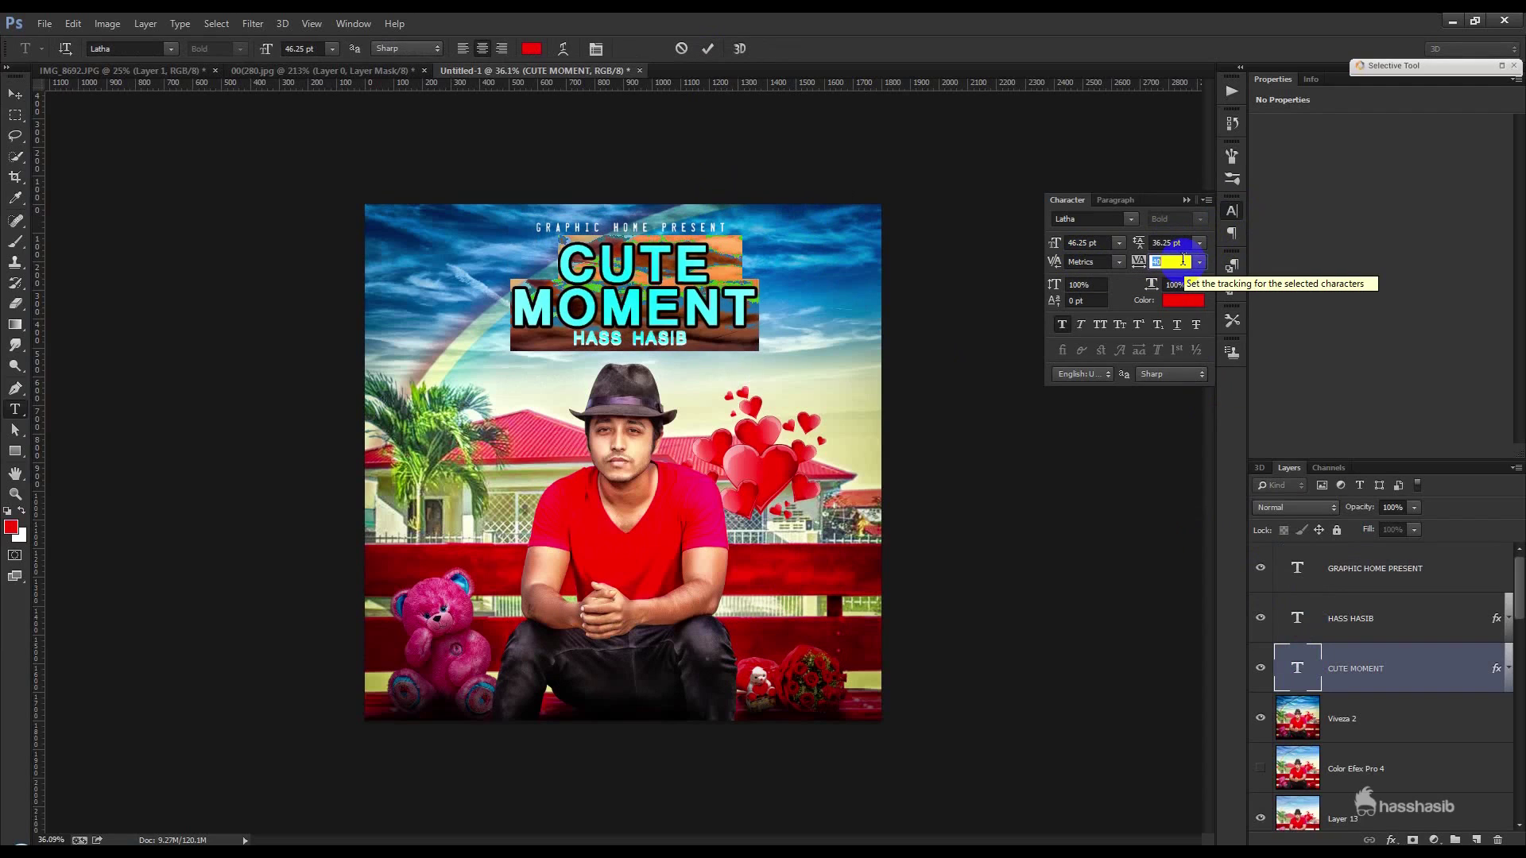
key("Down")
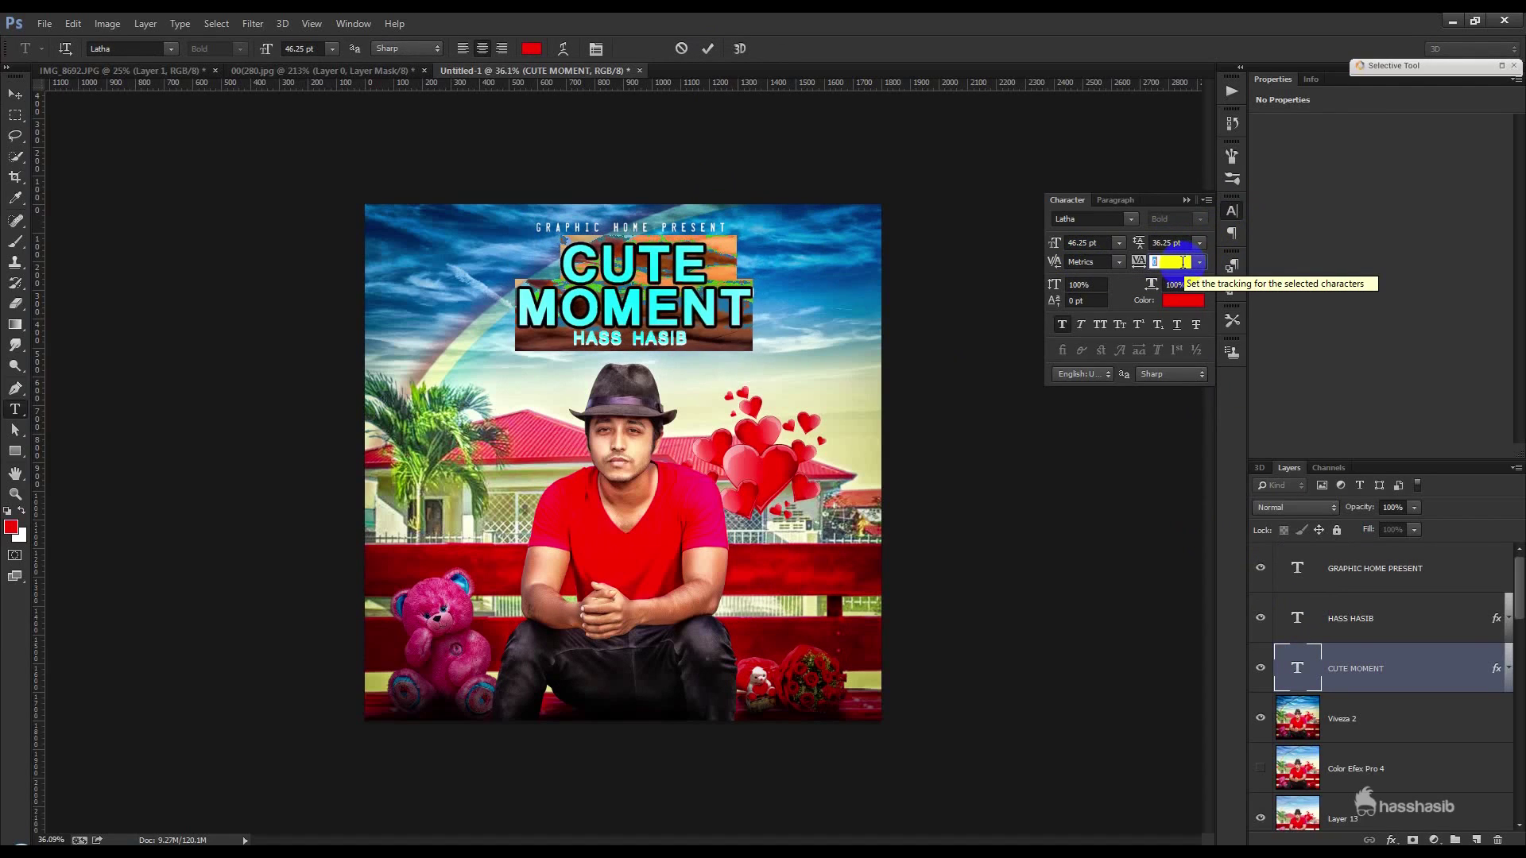
left_click(1186, 200)
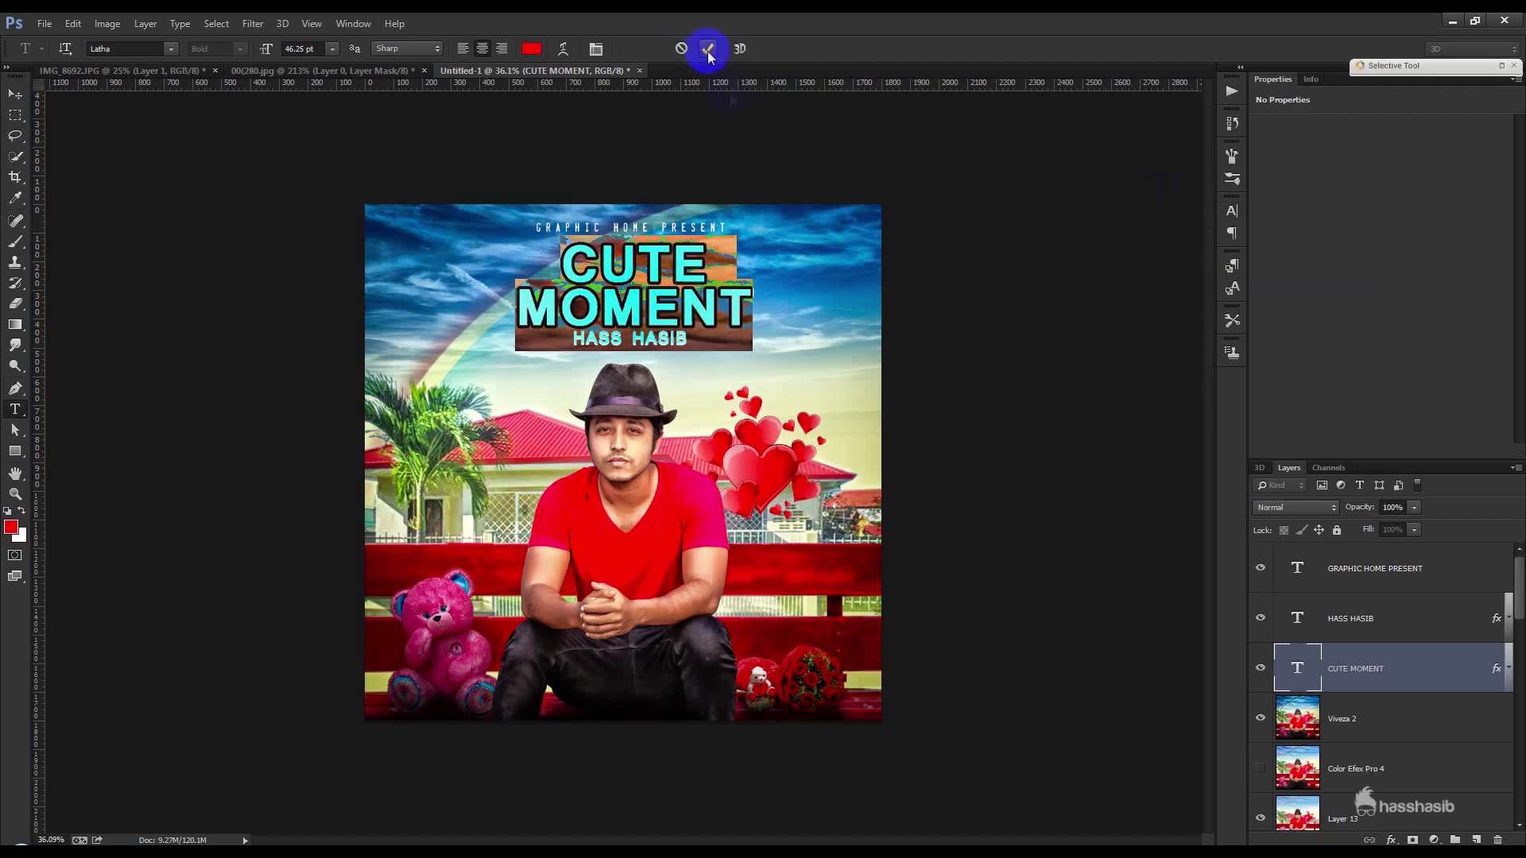
left_click(707, 50)
key("v")
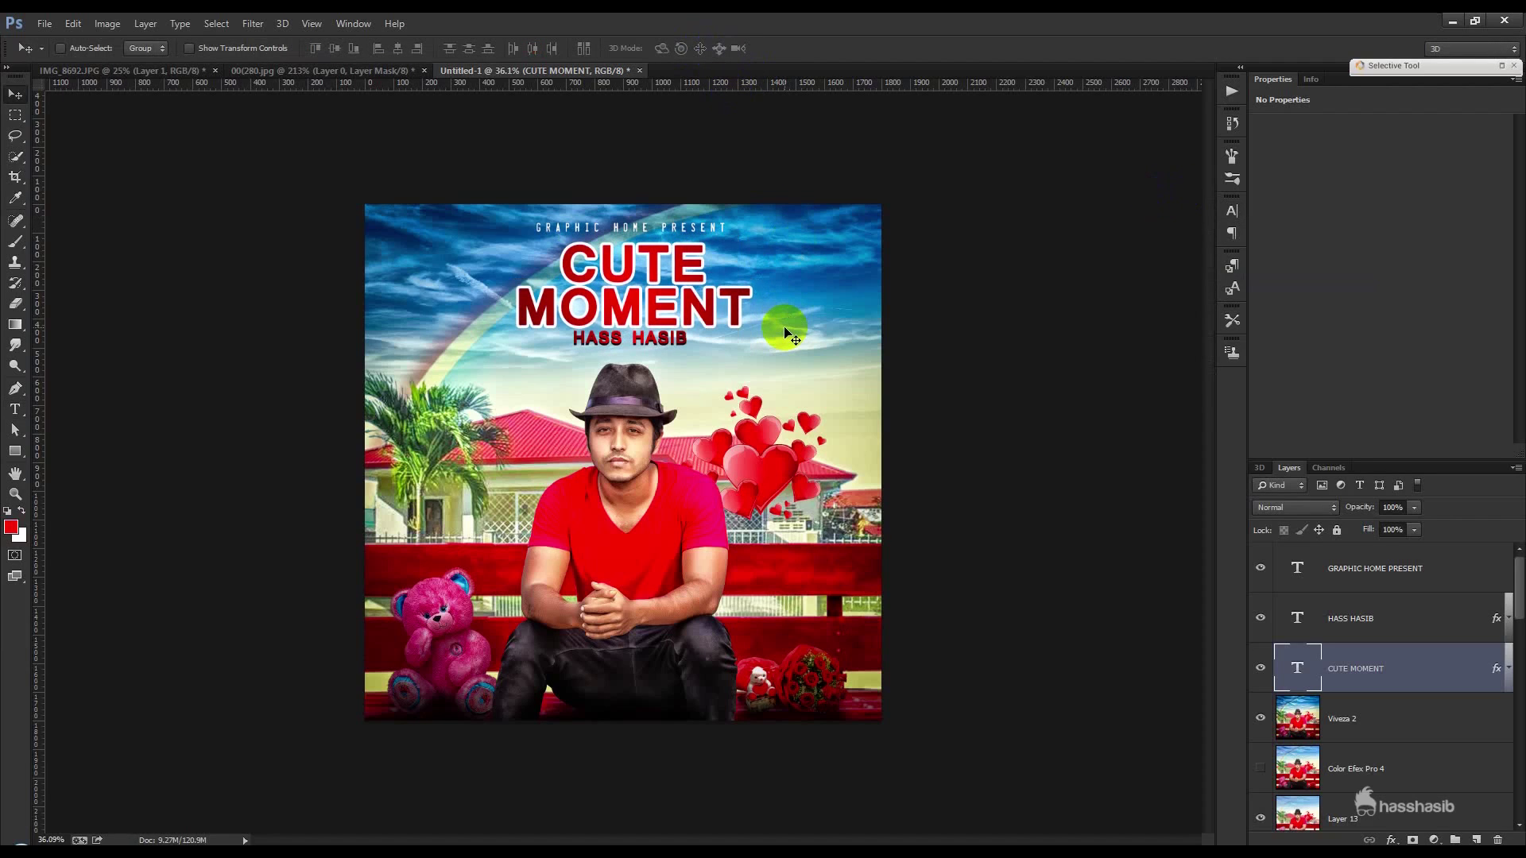
- Scale the artist's name line below the title up to about 122%
left_click(1377, 625)
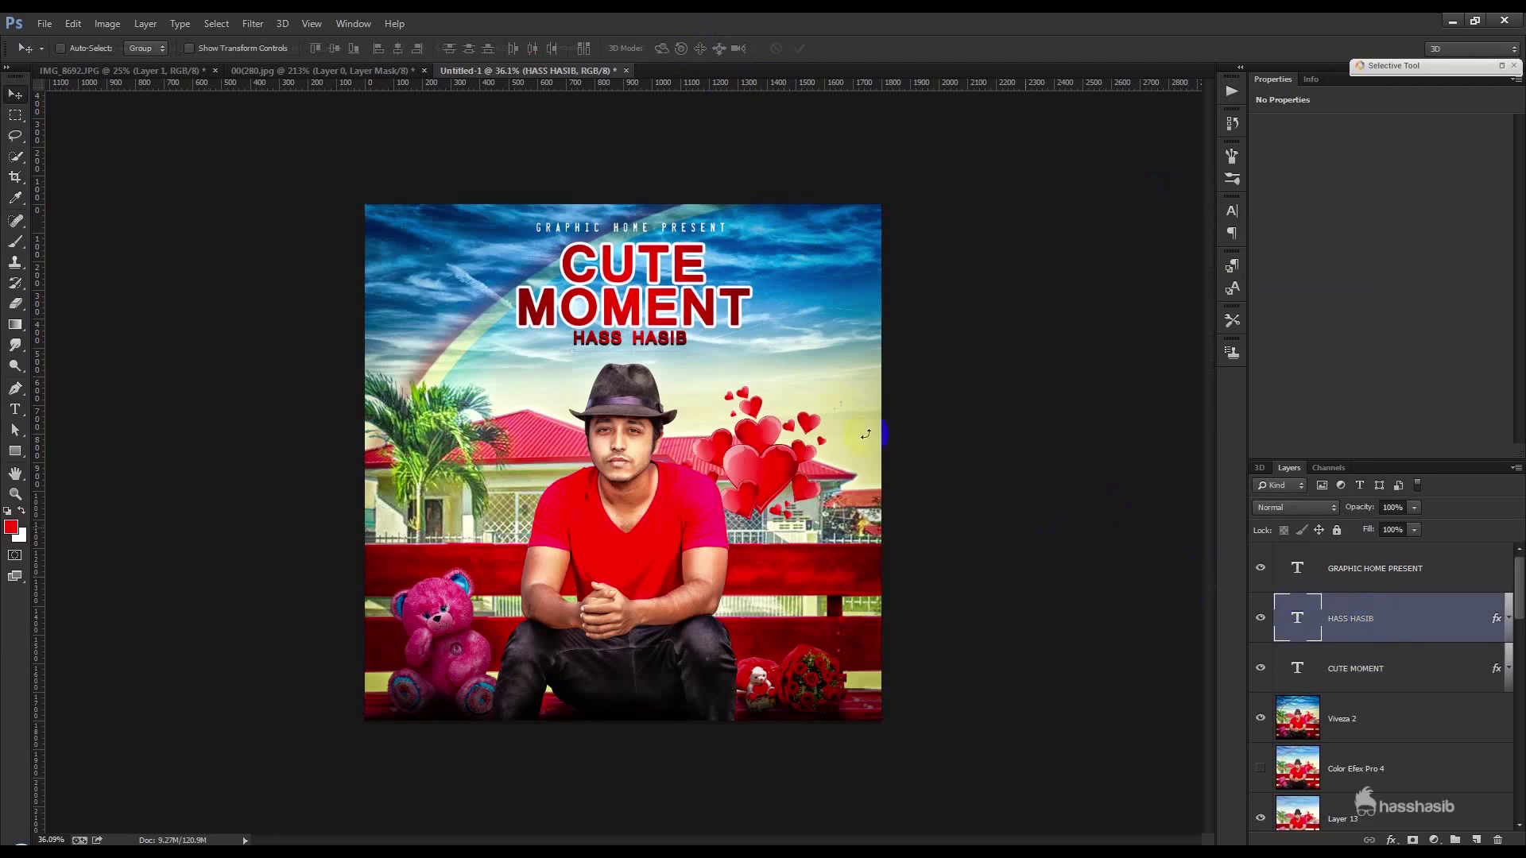
key("ctrl+t")
left_click_drag(694, 352, 704, 355)
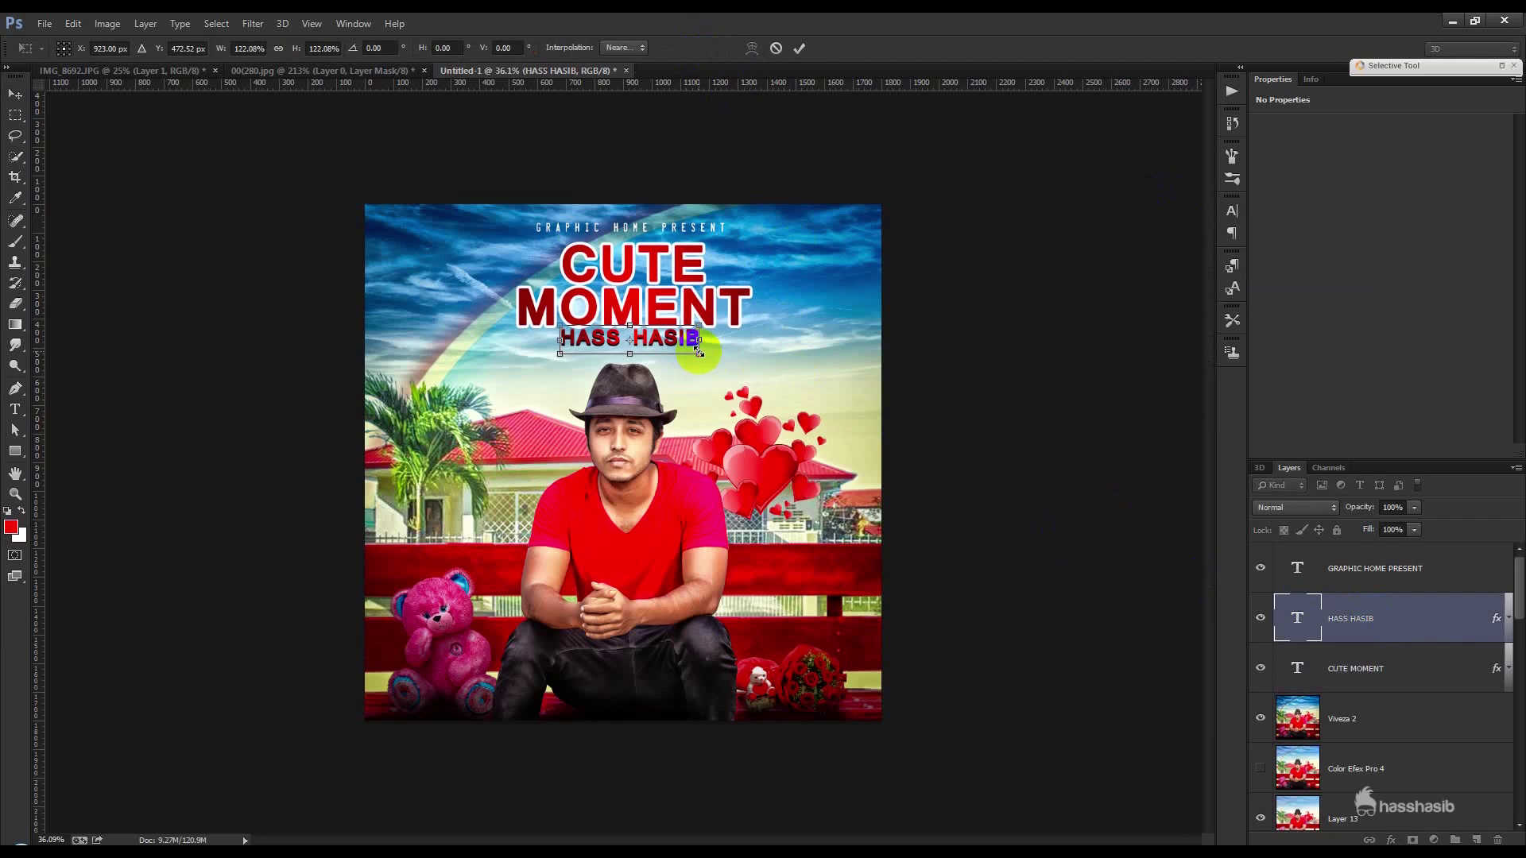
key("Return")
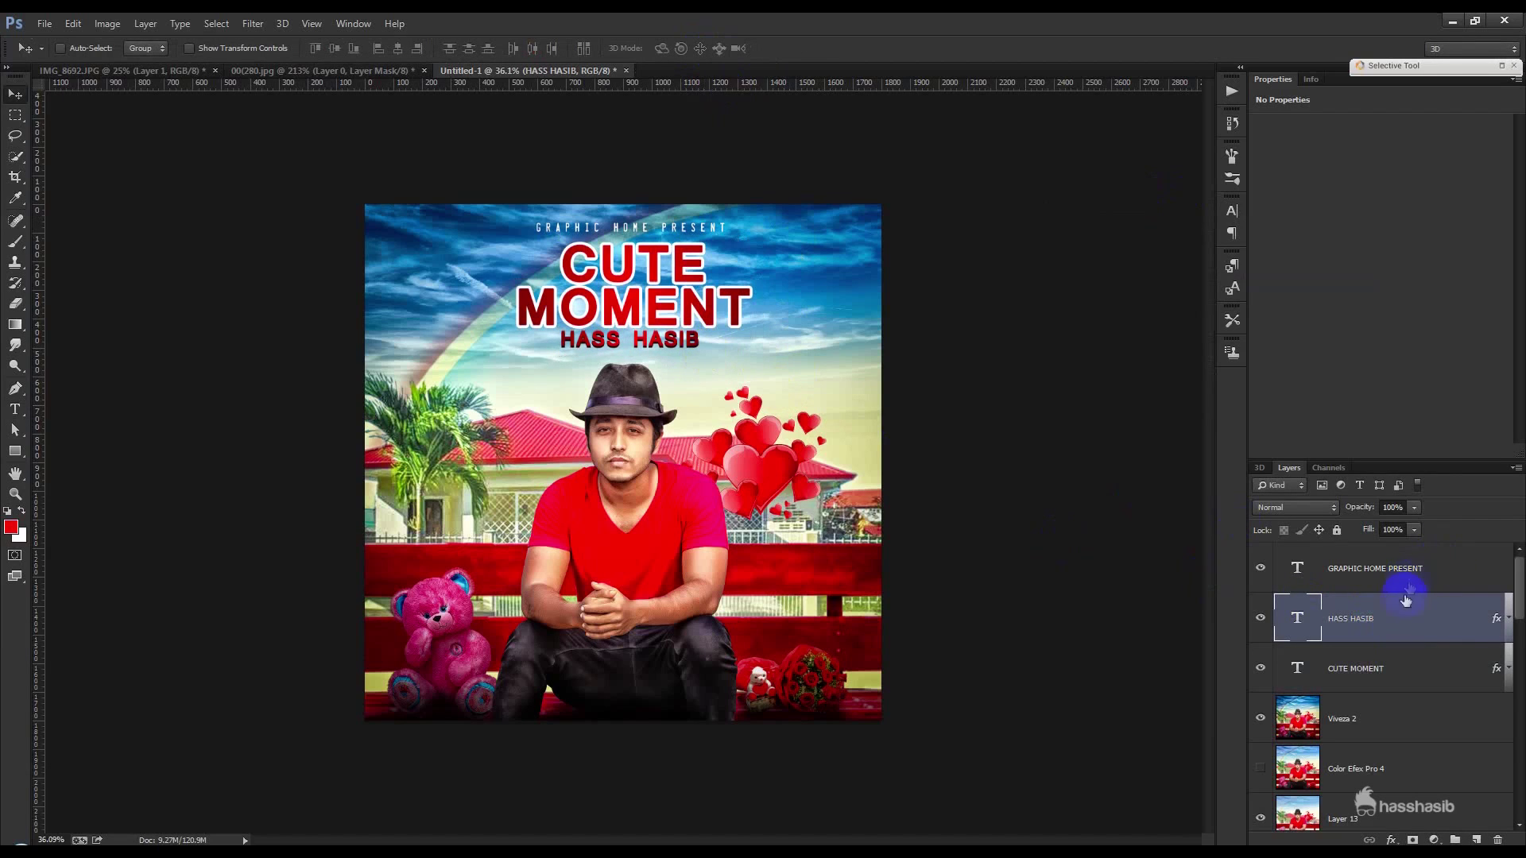
- Select the presenter line, artist's name and "CUTE MOMENT" text layers together and nudge them slightly upward
left_click(1391, 663)
left_click(1351, 566, "shift")
key("Up")
key("Up")
key("Up")
key("Up")
key("Up")
key("Up")
key("Up")
key("Up")
key("Up")
key("Up")
key("Up")
key("Up")
key("Up")
key("Up")
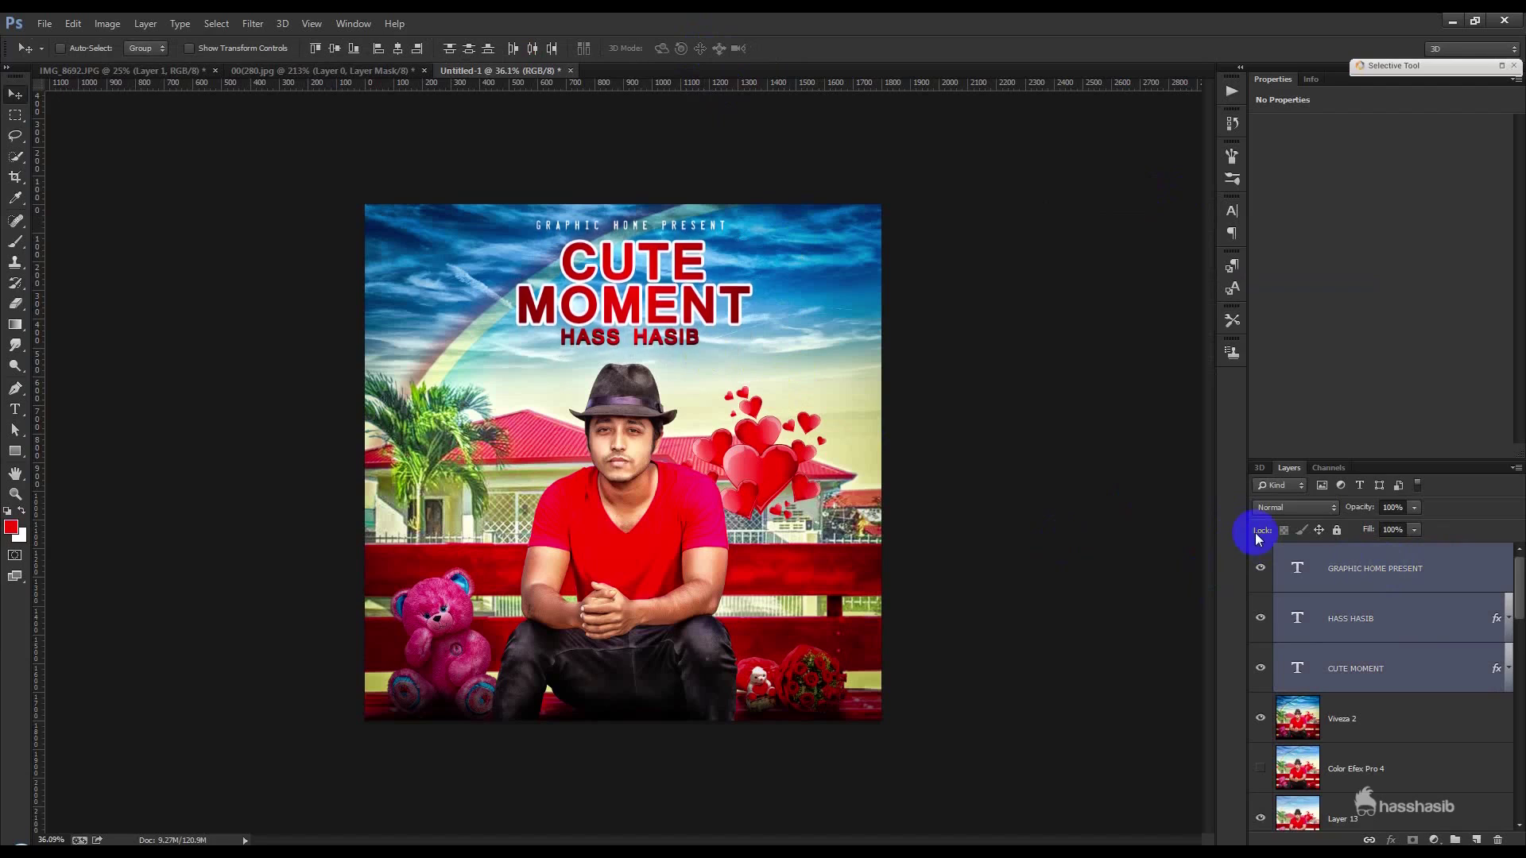
- Nudge the presenter line slightly up and the artist's name slightly down, away from the title
left_click(1368, 571)
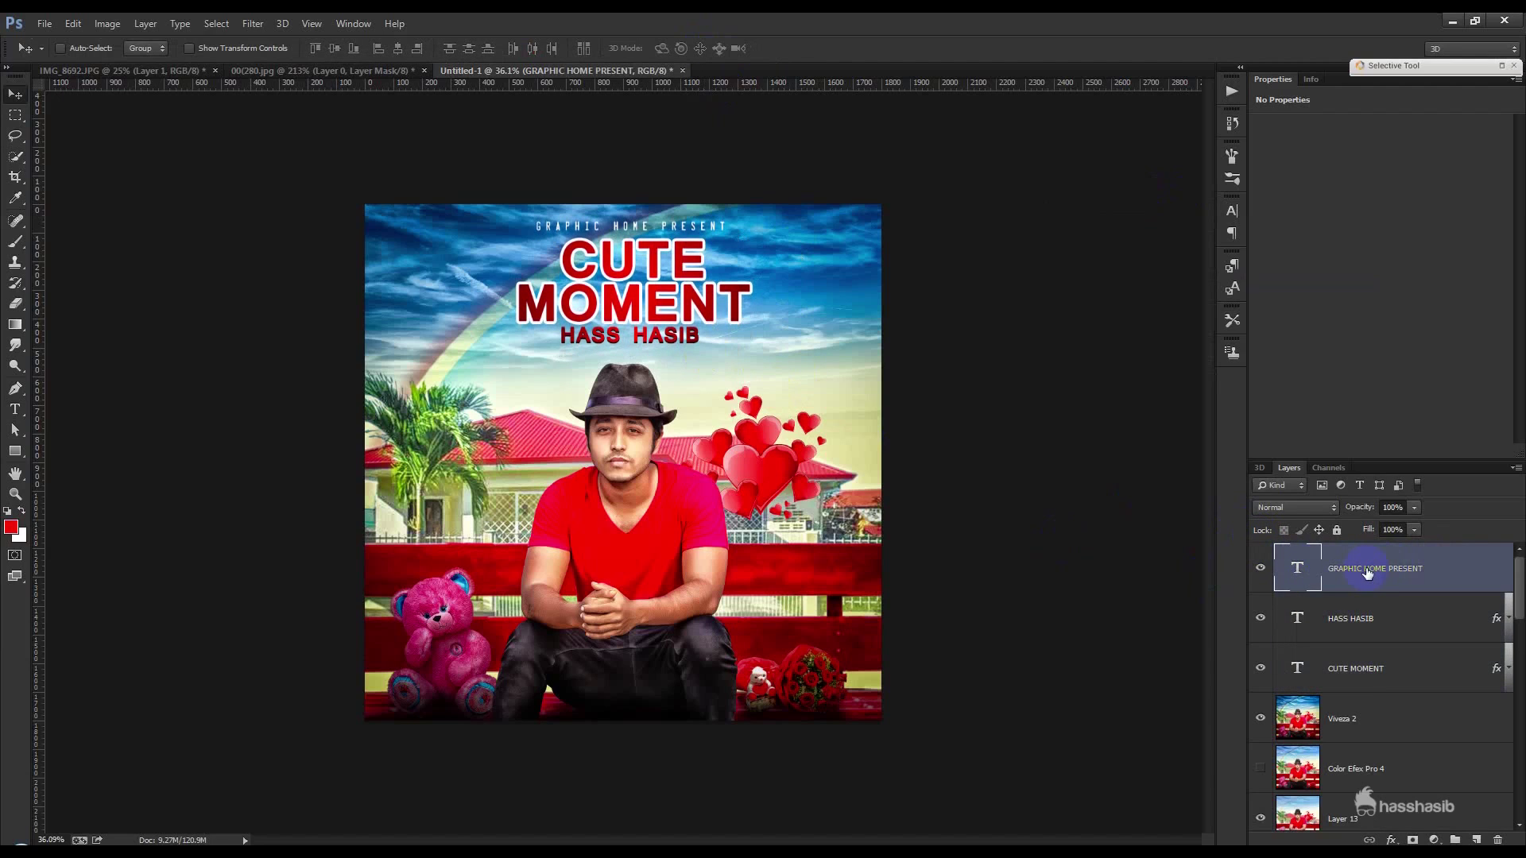
left_click(1376, 628)
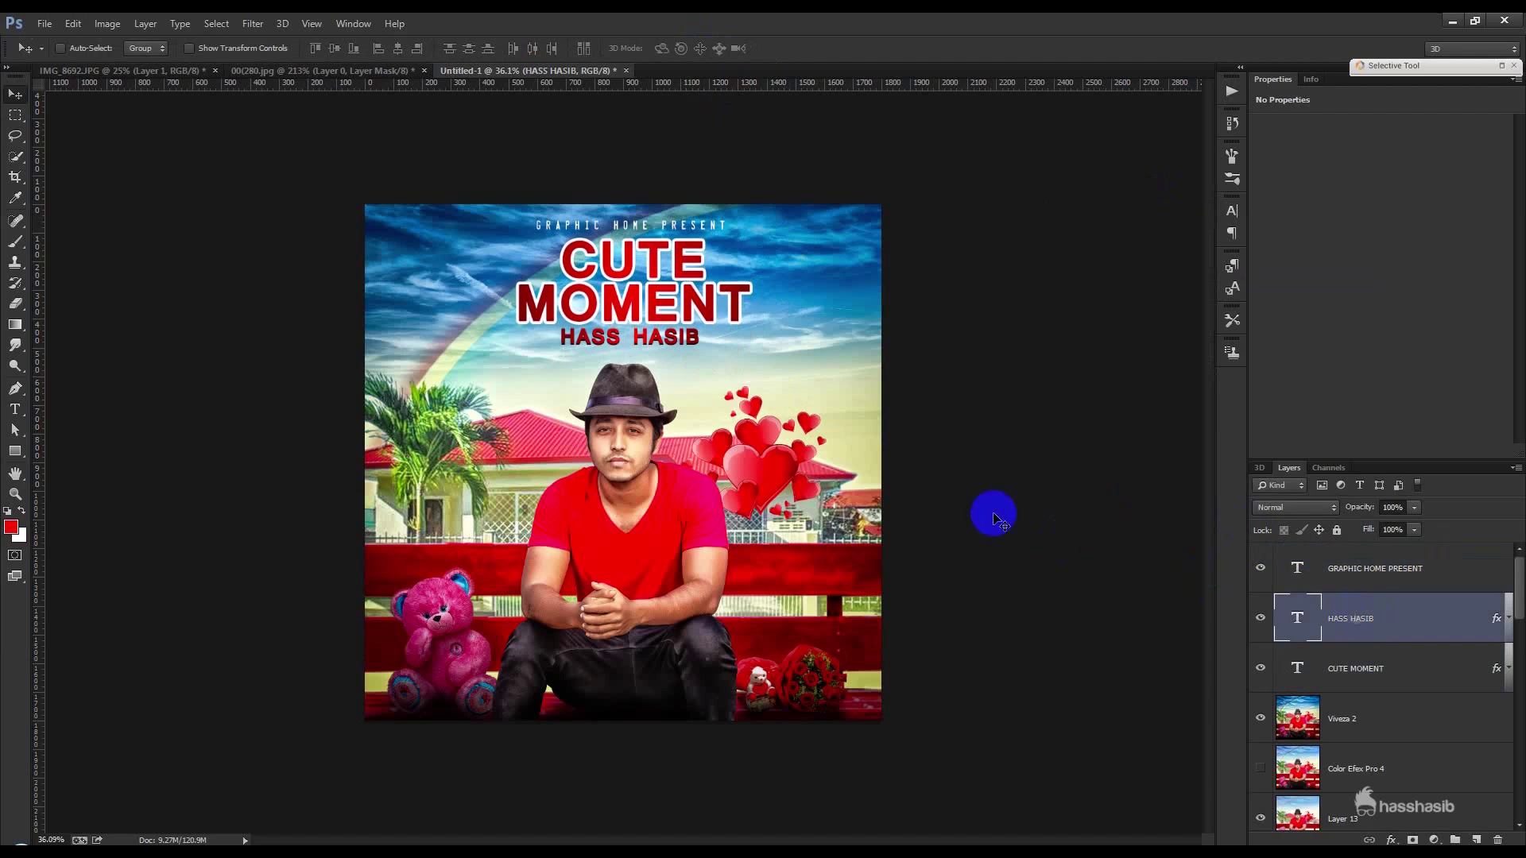
scroll(852, 494, "down", 1)
scroll(852, 494, "up", 1)
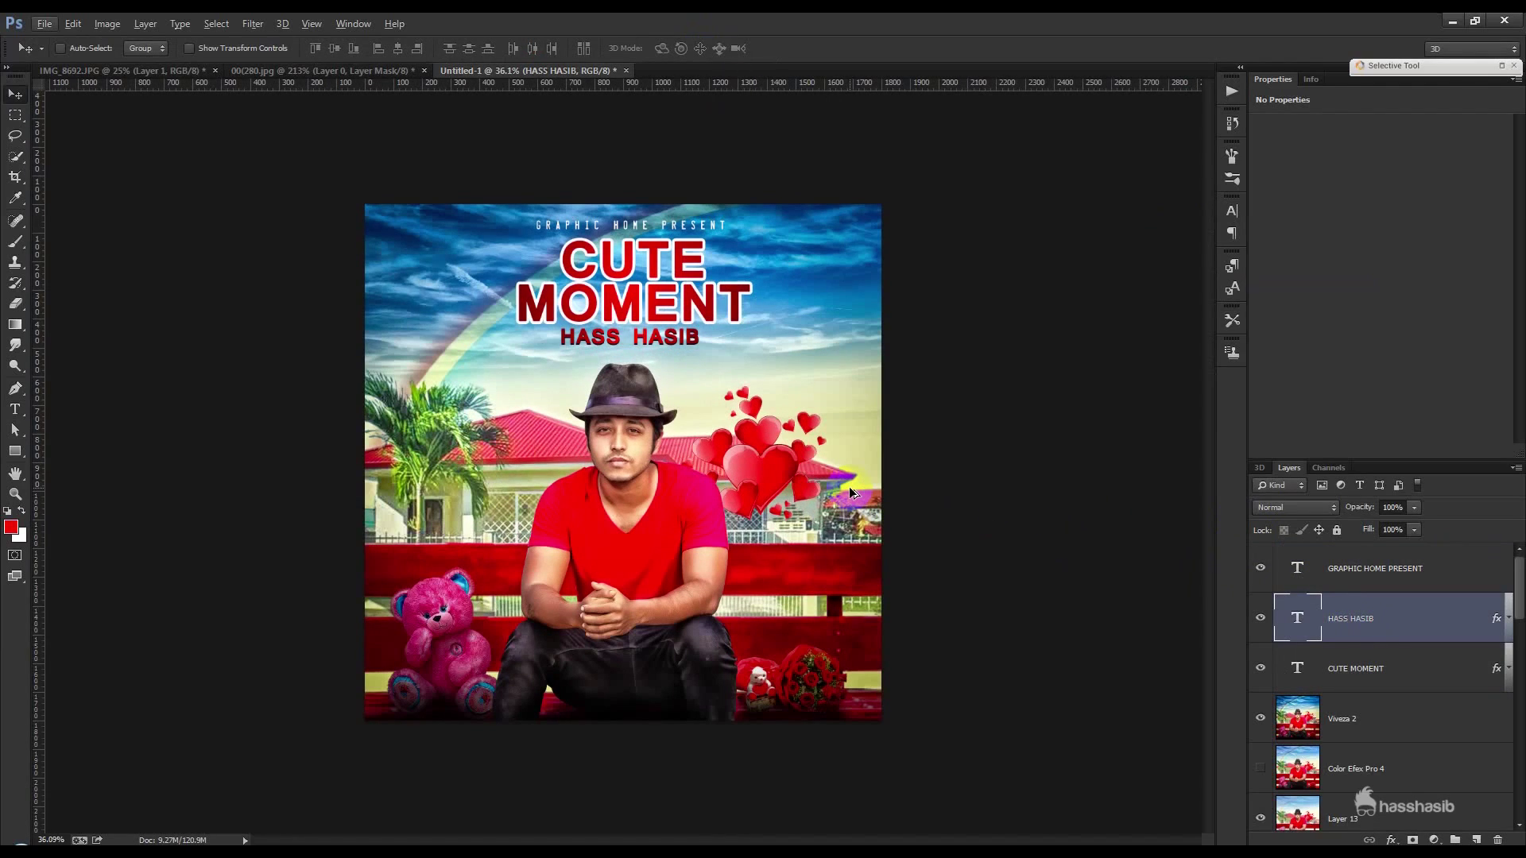